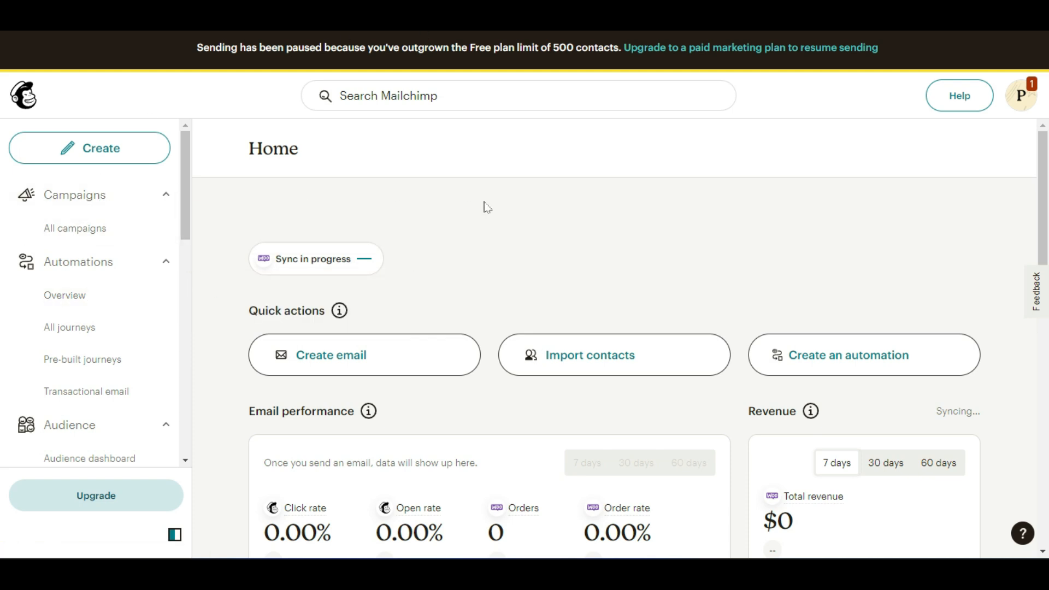
Review the home dashboard's quick actions, email performance, revenue, audience, campaign and journey performance sections
scroll(484, 210, "down", 2)
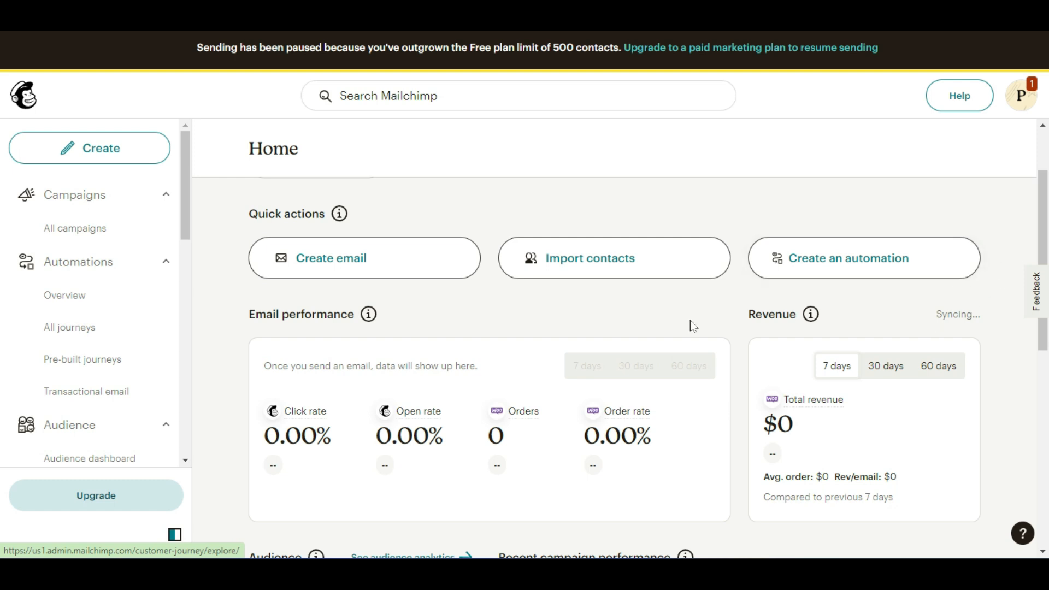
scroll(863, 344, "down", 3)
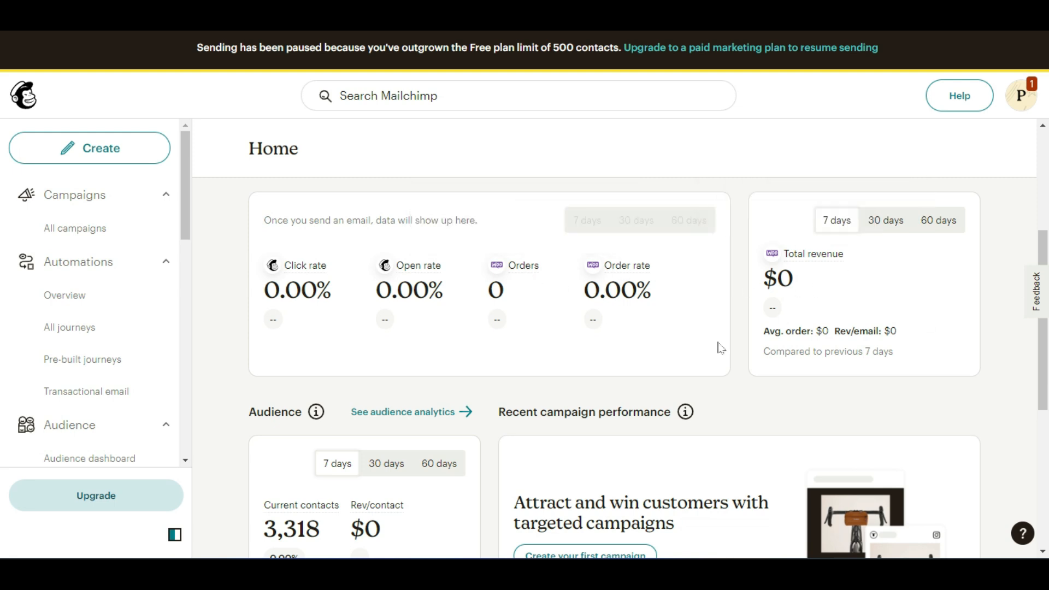
scroll(719, 347, "down", 3)
scroll(722, 276, "down", 1)
scroll(723, 276, "up", 1)
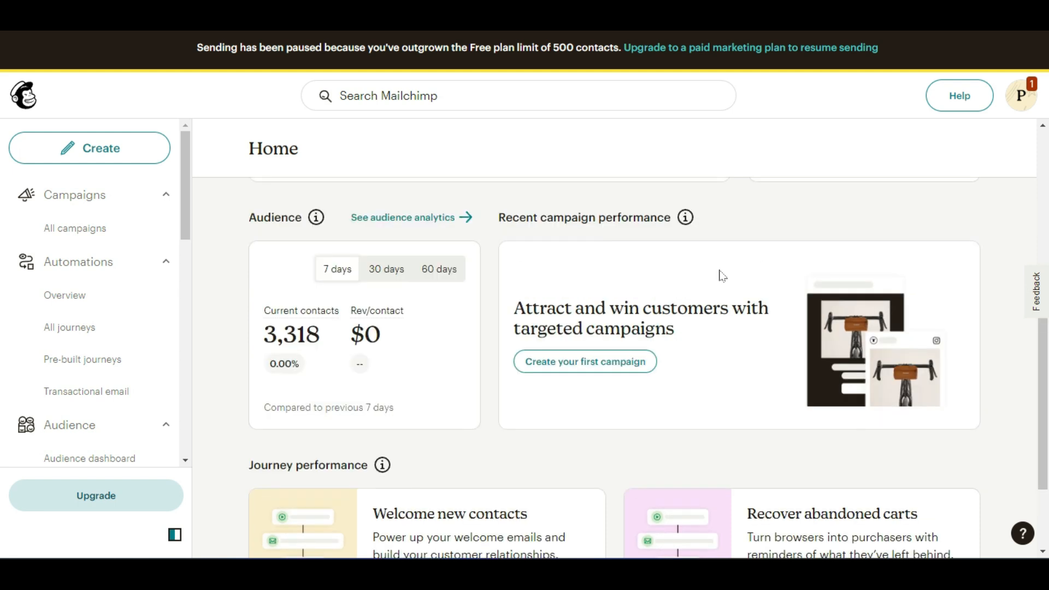
scroll(721, 275, "up", 4)
scroll(689, 388, "down", 6)
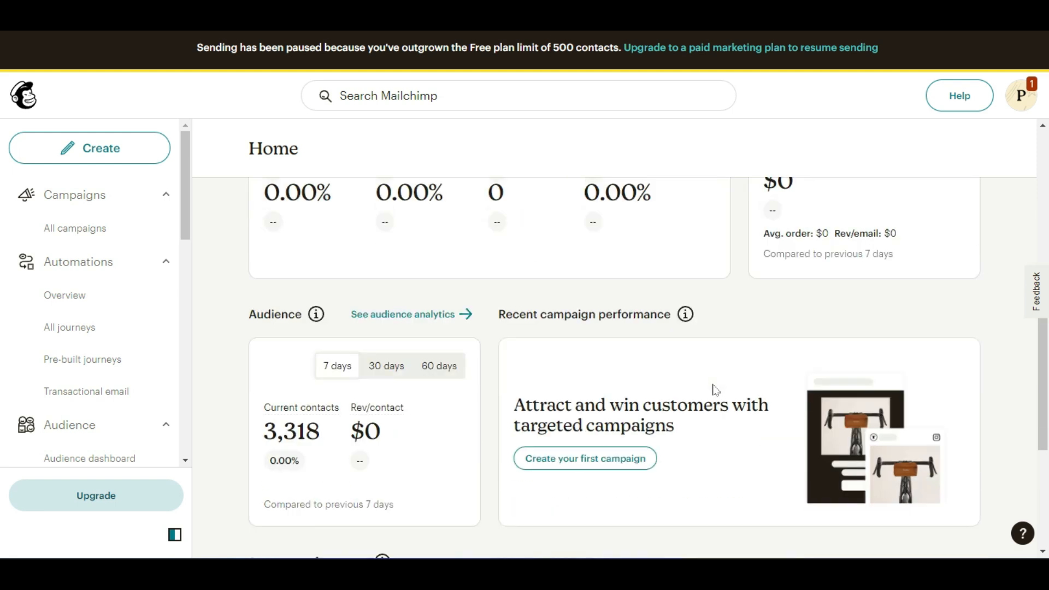
scroll(821, 331, "up", 3)
scroll(825, 337, "up", 6)
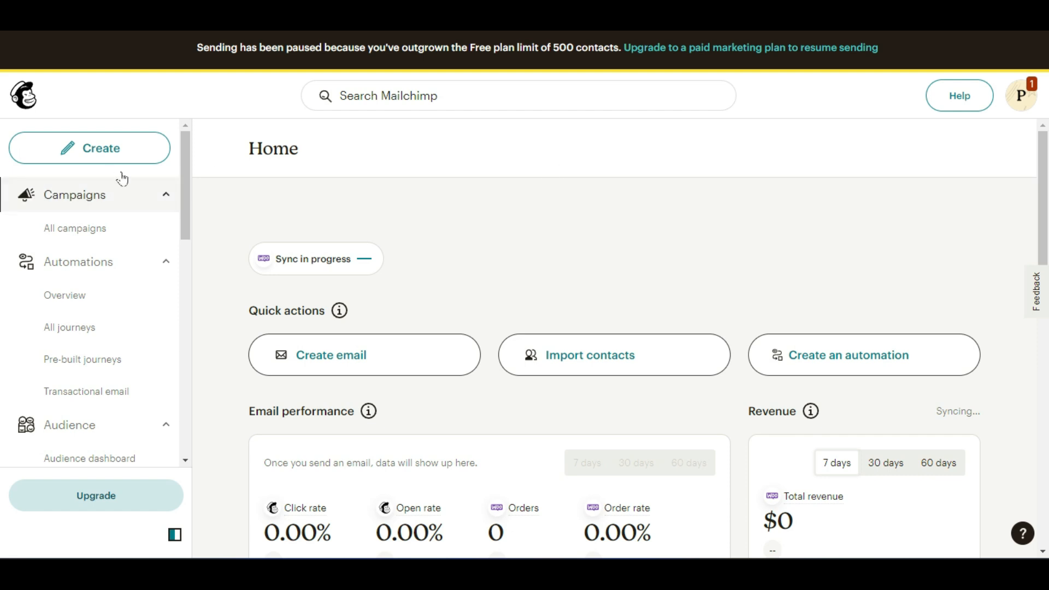
Collapse the expanded Audience, Content, Integrations, Automations and Campaigns sections of the navigation
left_click(80, 151)
scroll(126, 320, "down", 2)
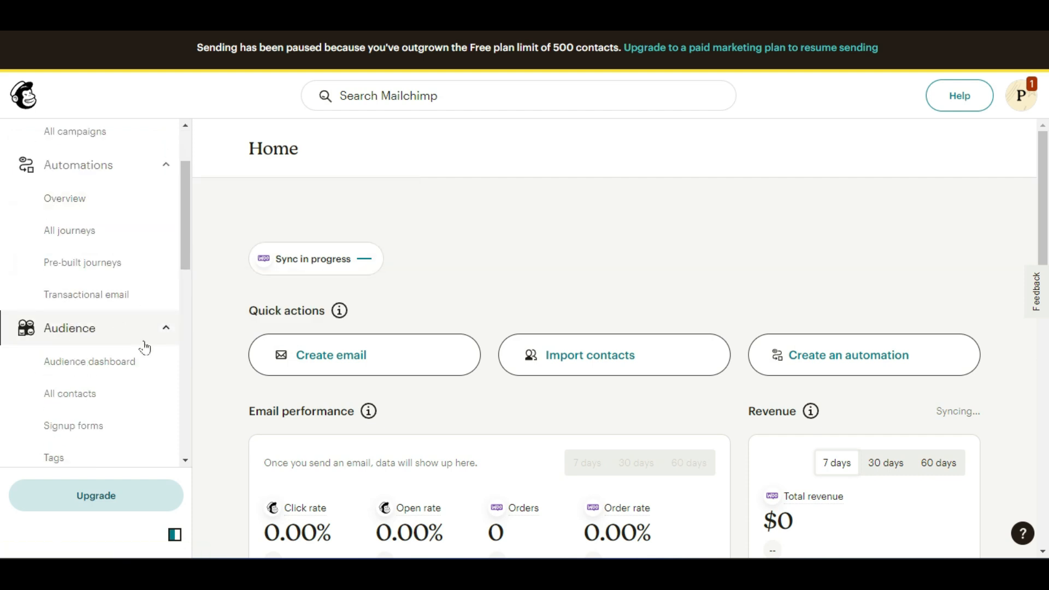
scroll(141, 346, "down", 5)
scroll(140, 346, "up", 4)
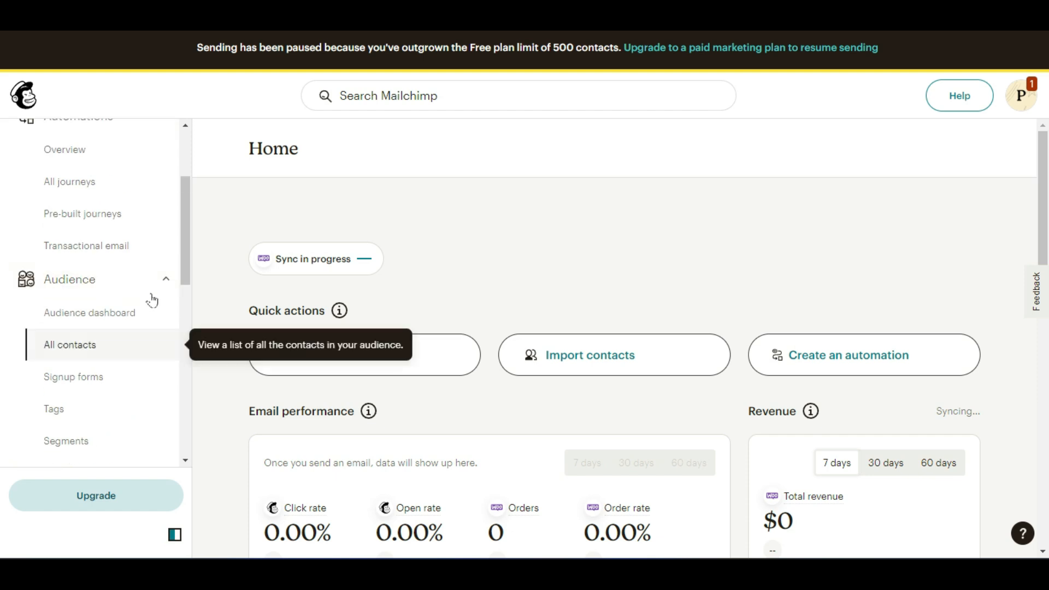
left_click(153, 279)
left_click(153, 315)
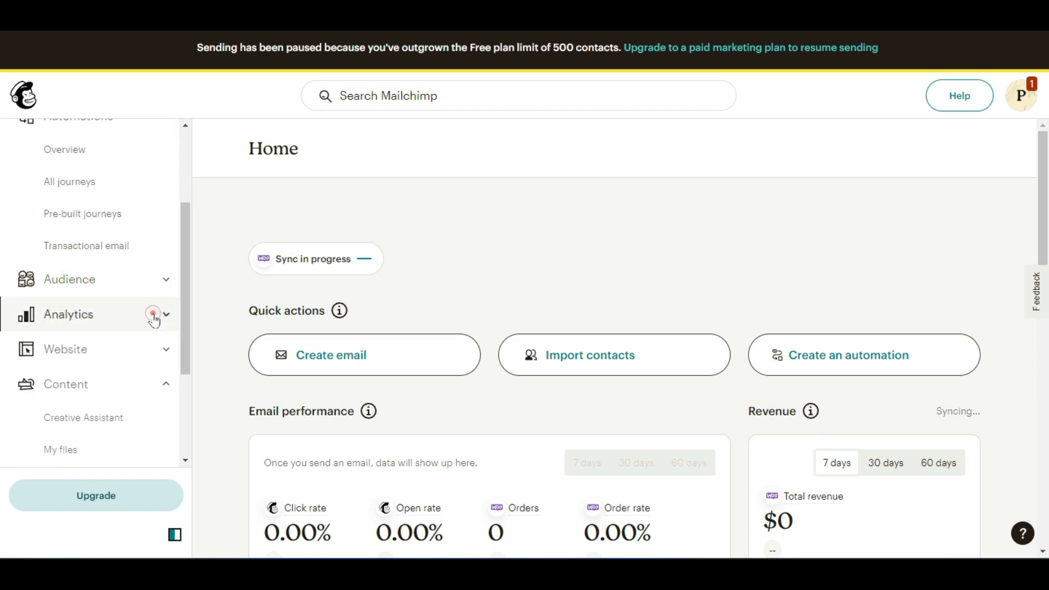
left_click(131, 389)
left_click(133, 388)
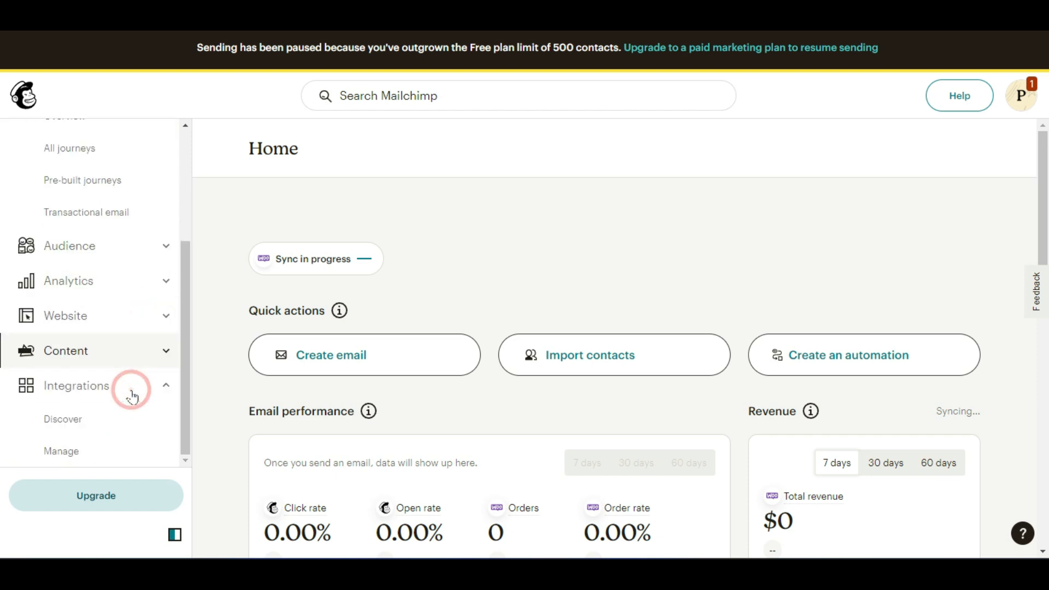
left_click(133, 387)
scroll(134, 383, "up", 3)
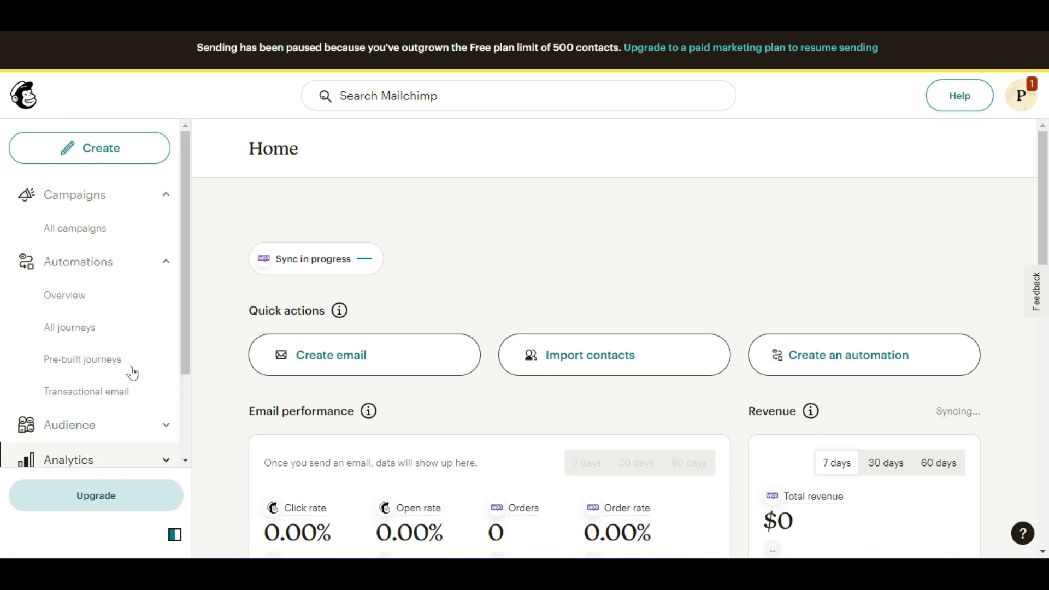
left_click(107, 260)
left_click(103, 195)
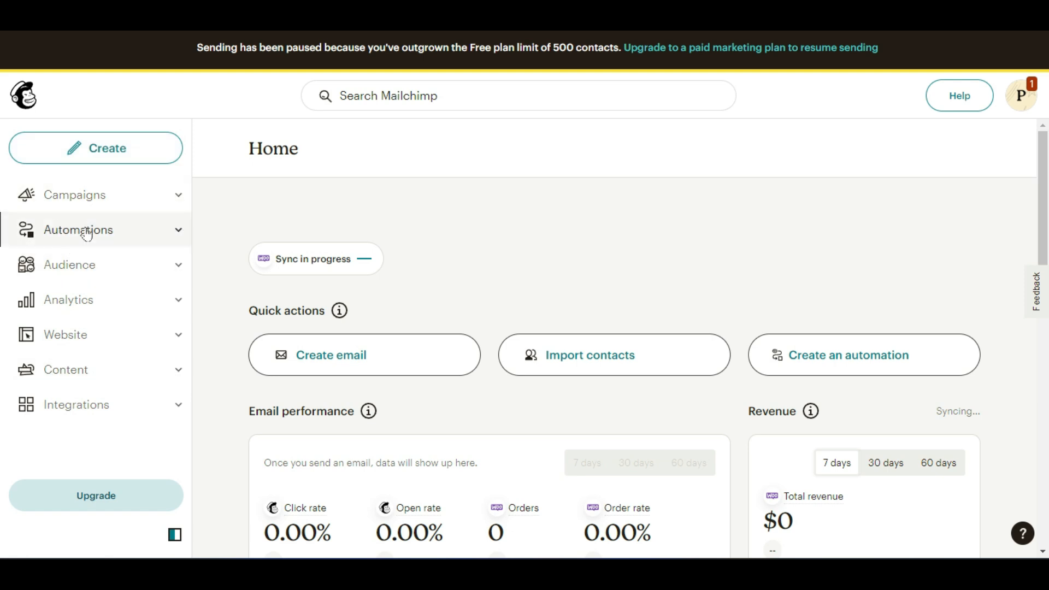
Open the list of all campaigns and examine each campaign's type, status, audience and analytics
left_click(106, 203)
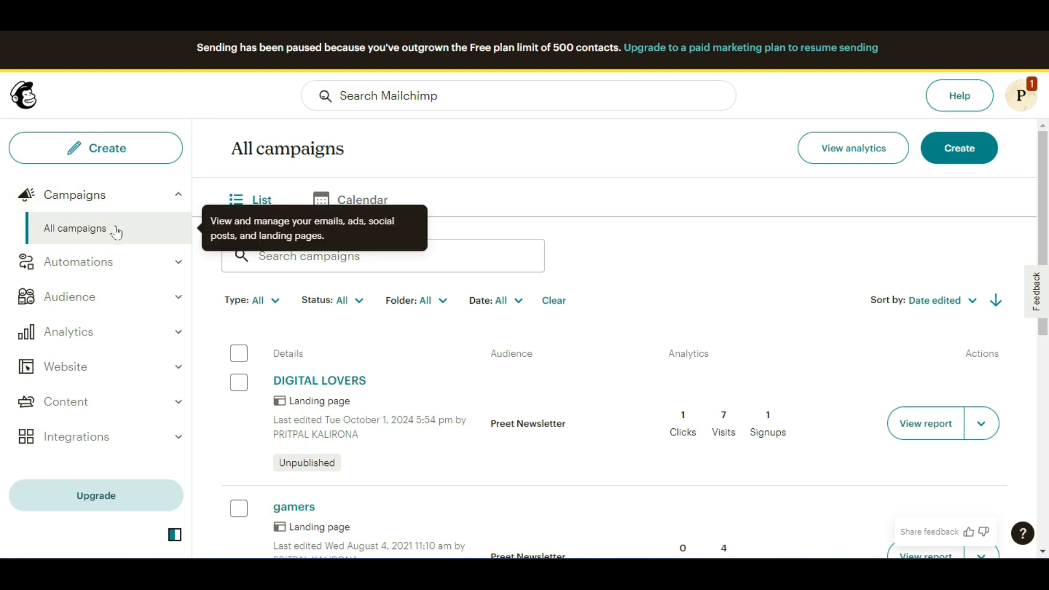
scroll(667, 300, "down", 3)
scroll(665, 300, "down", 1)
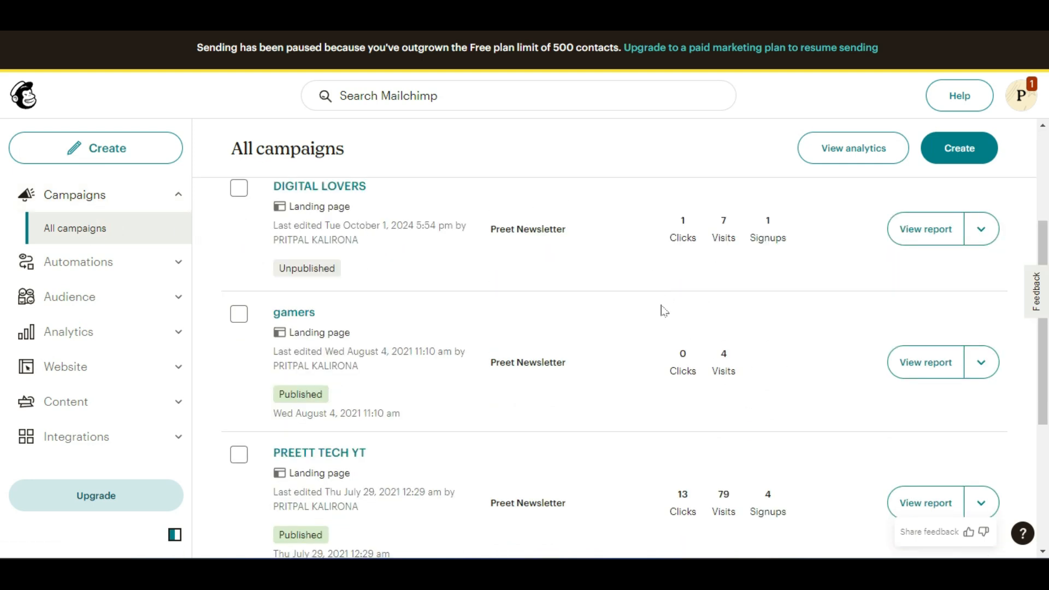
scroll(663, 306, "up", 4)
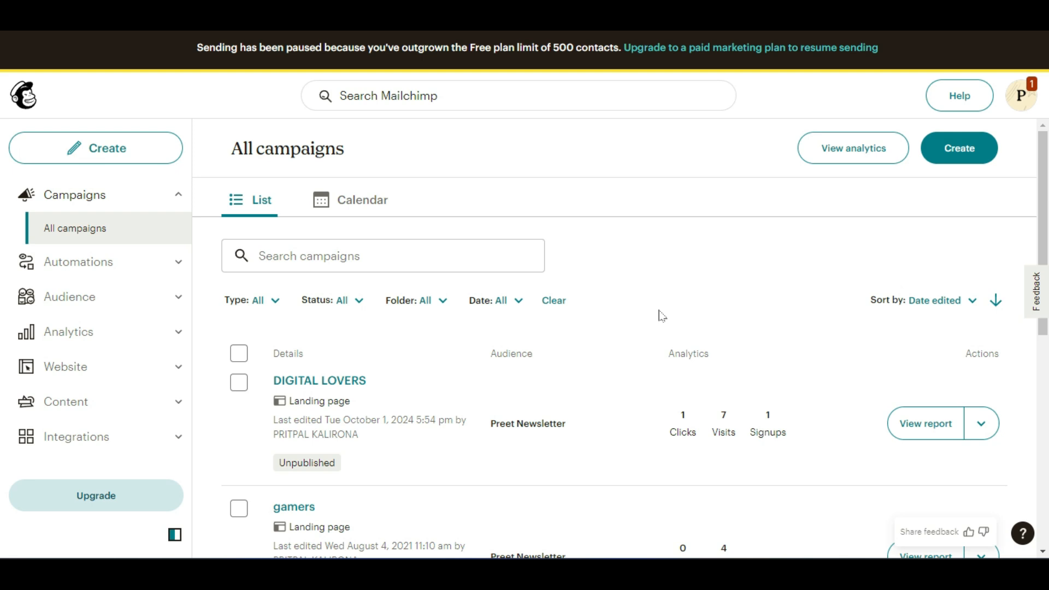
scroll(663, 317, "down", 2)
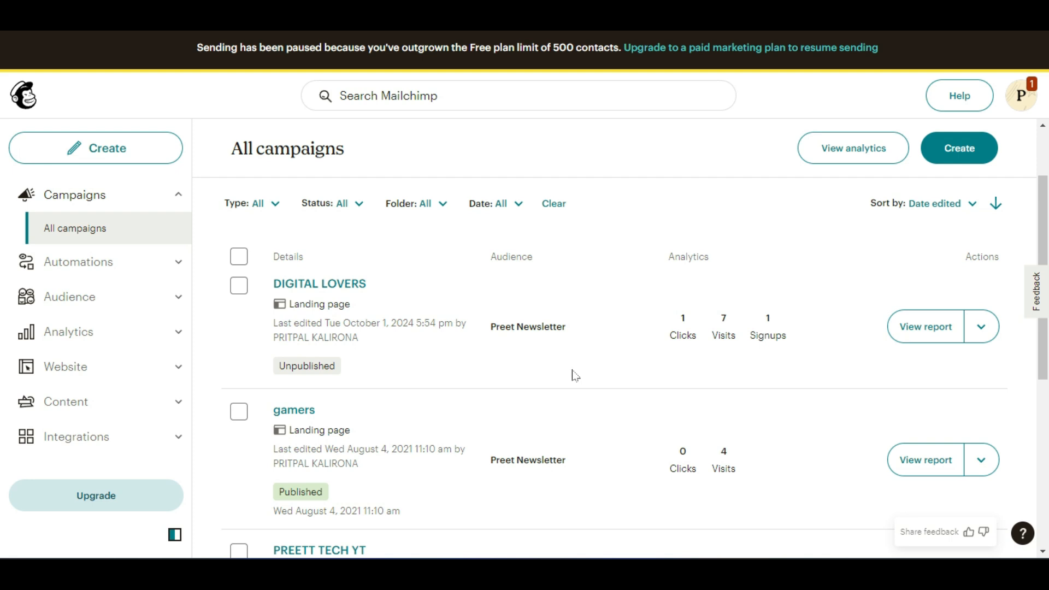
scroll(574, 376, "down", 3)
scroll(574, 376, "up", 4)
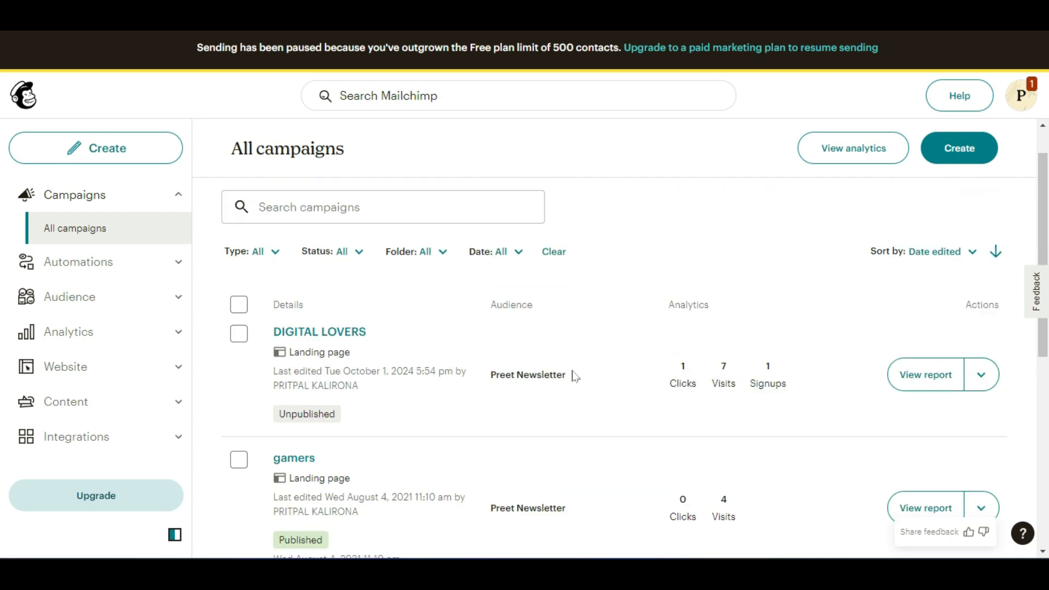
scroll(575, 376, "down", 7)
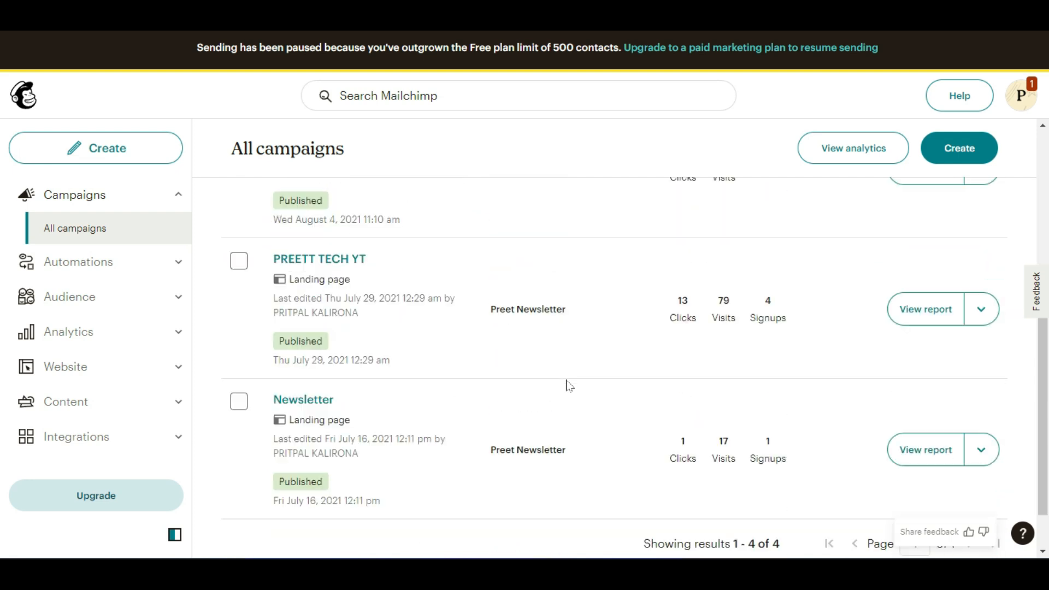
scroll(568, 385, "up", 8)
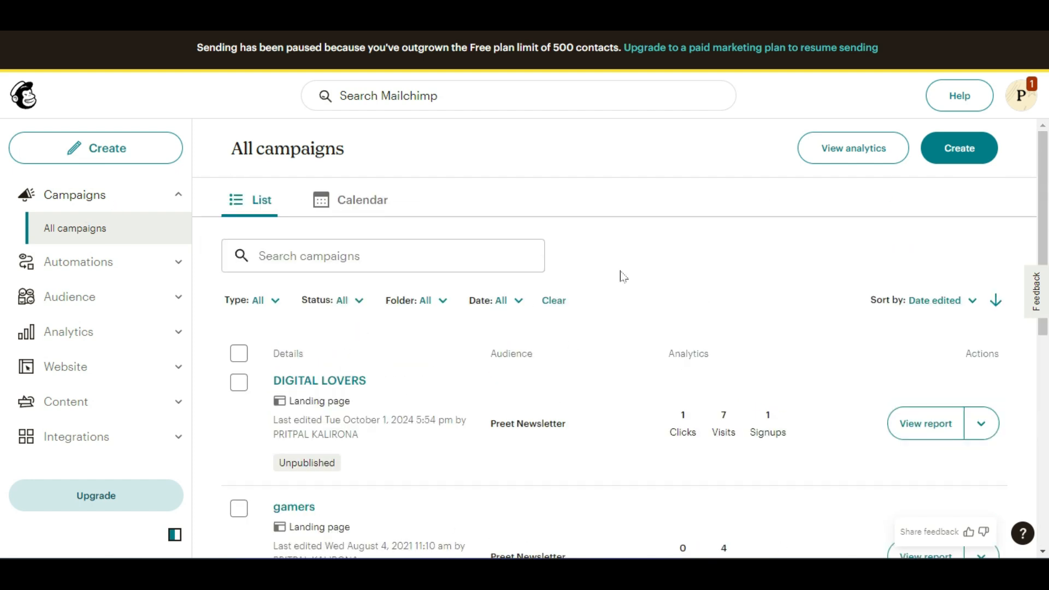
scroll(621, 276, "down", 5)
scroll(626, 354, "up", 5)
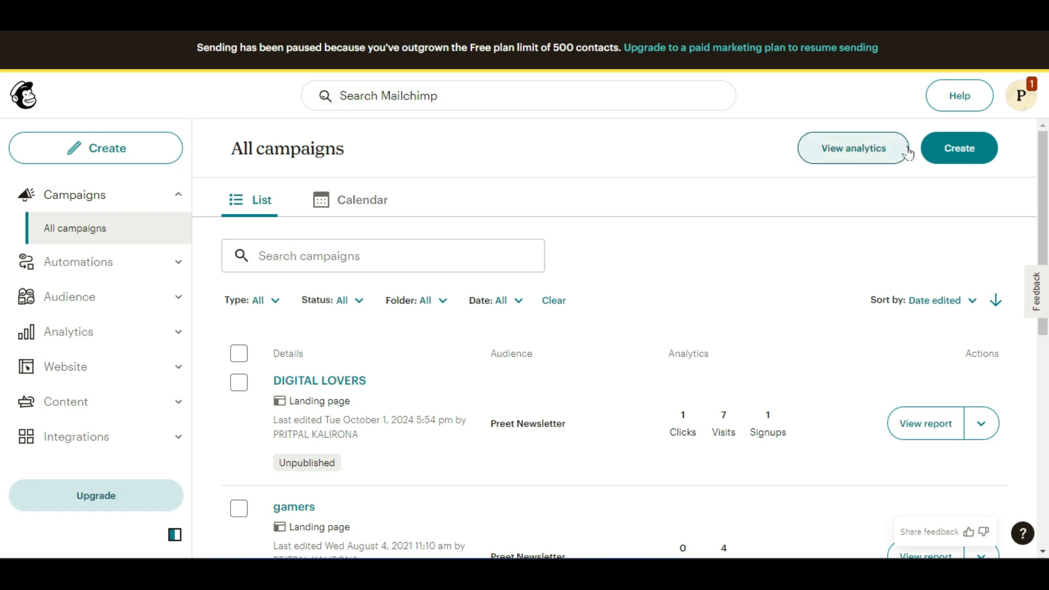
Open the campaign analytics and dismiss the Marketing dashboard introduction and the Standard plan upgrade offer
left_click(863, 156)
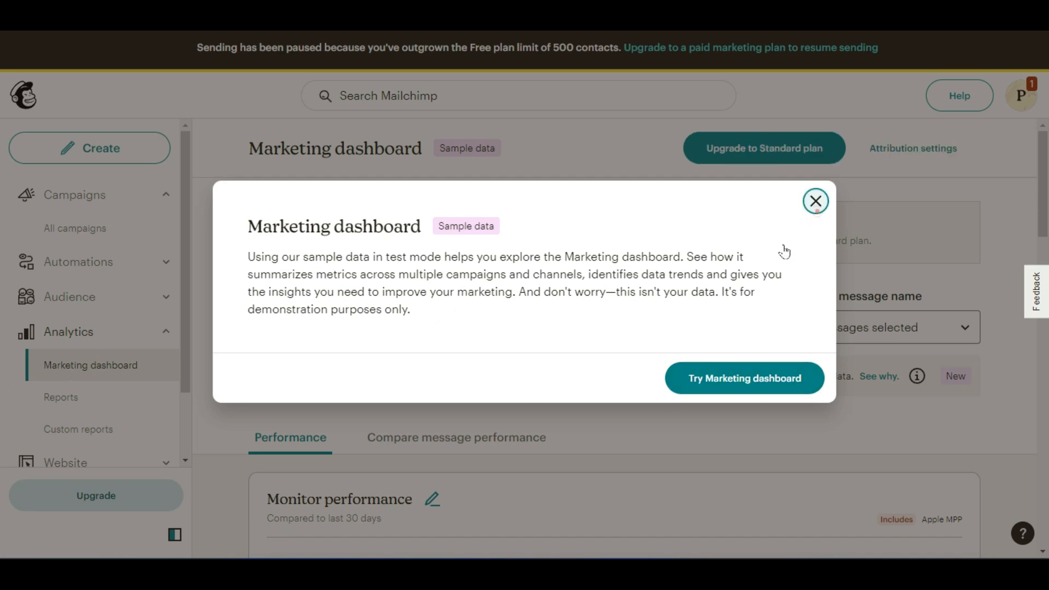
left_click(815, 202)
scroll(318, 295, "down", 3)
scroll(318, 297, "up", 1)
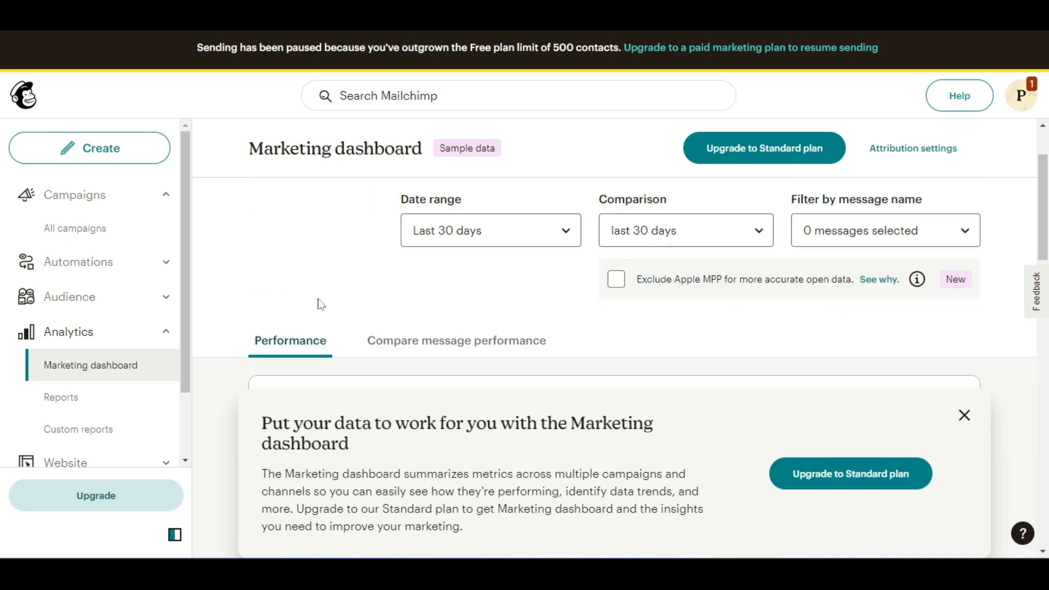
left_click(965, 417)
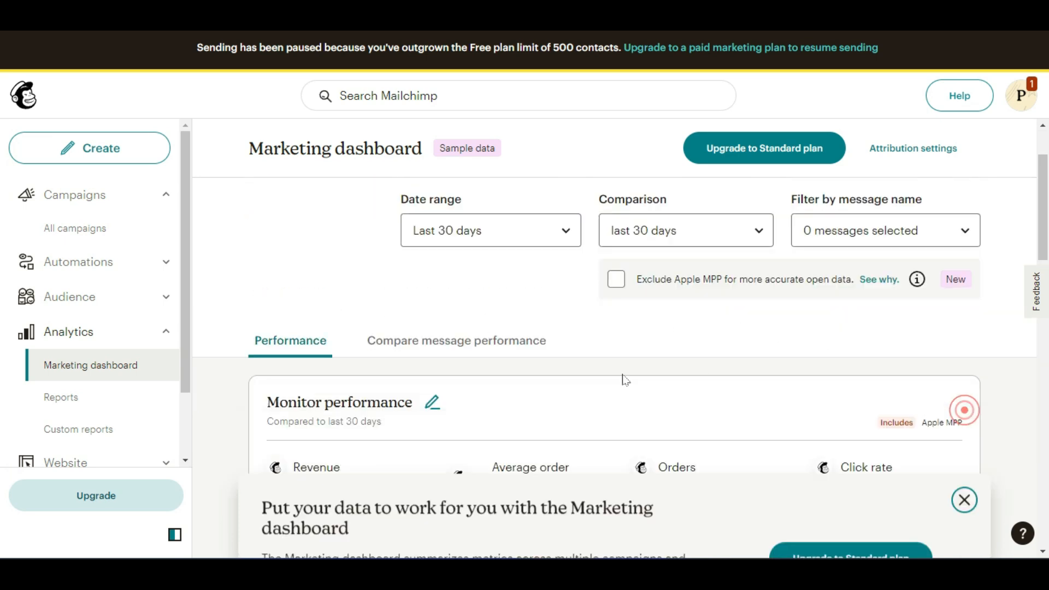
Examine the Marketing dashboard's performance metrics, performance over time, conversion funnel and delivery details
scroll(444, 383, "down", 3)
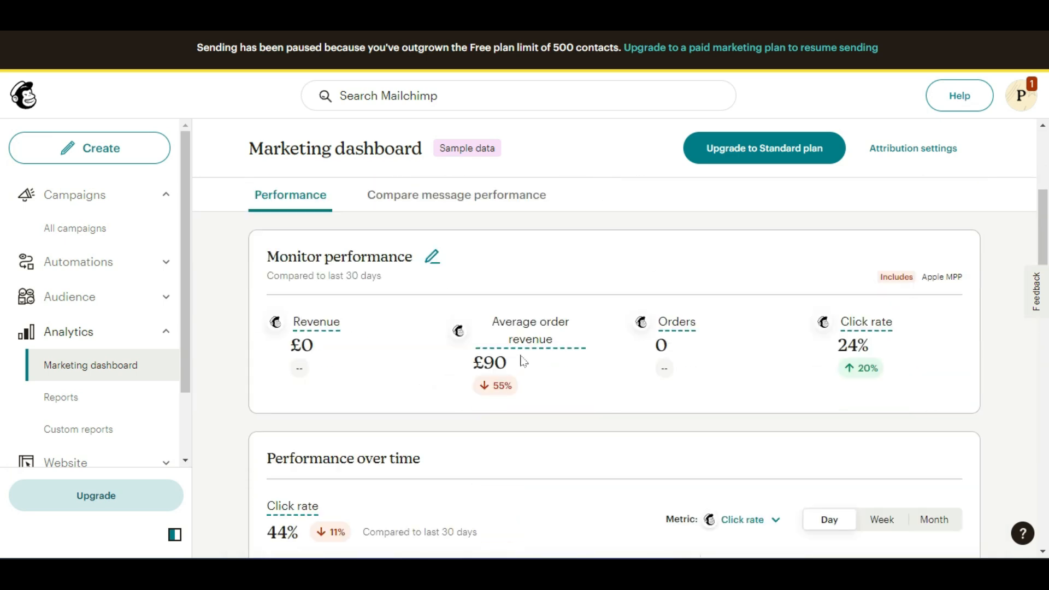
scroll(523, 361, "down", 4)
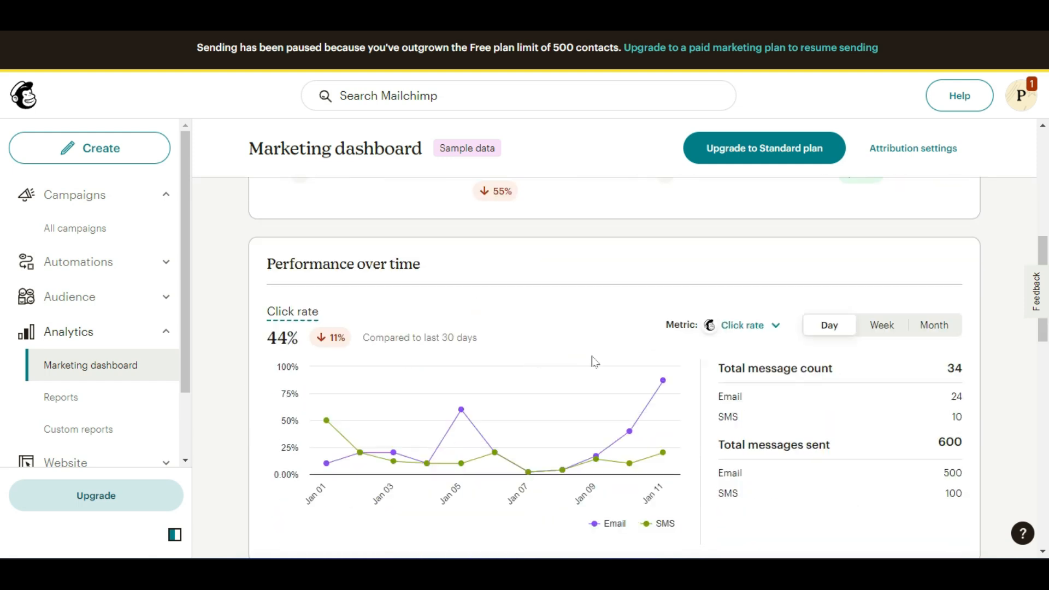
scroll(428, 470, "up", 6)
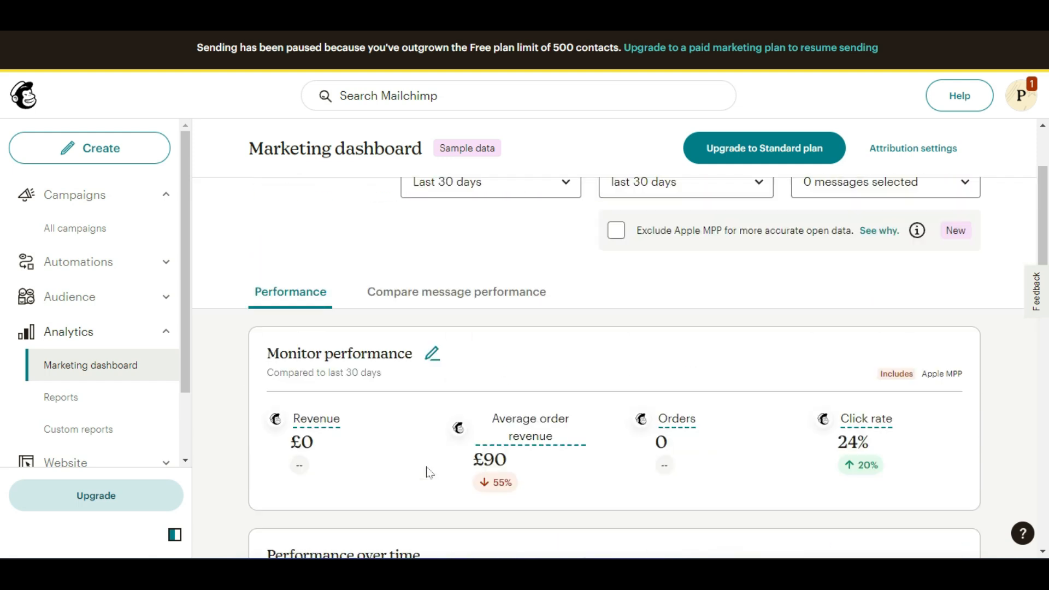
scroll(428, 471, "up", 3)
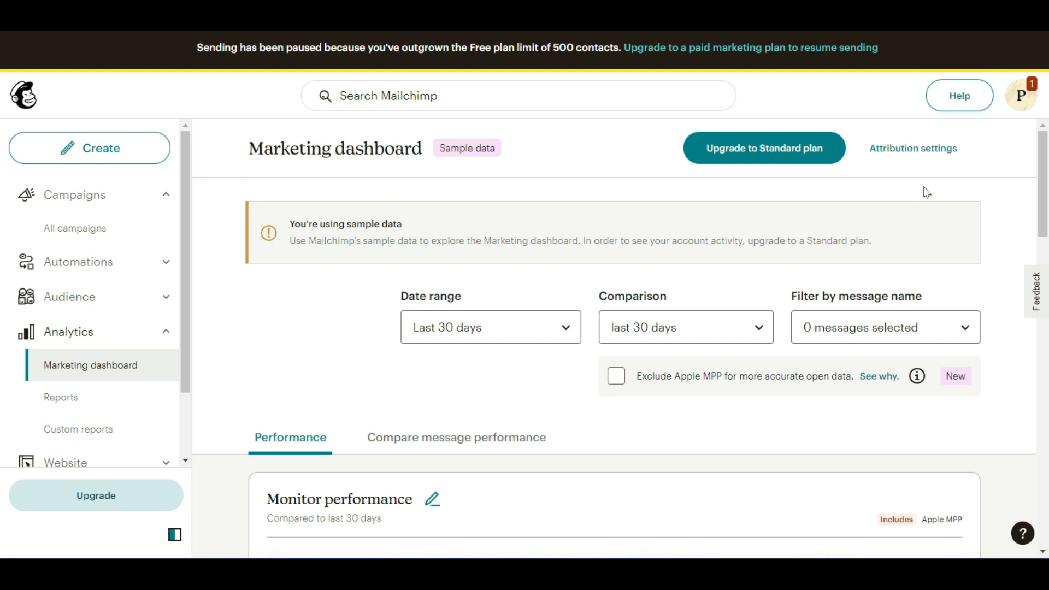
scroll(914, 228, "down", 2)
scroll(867, 305, "down", 7)
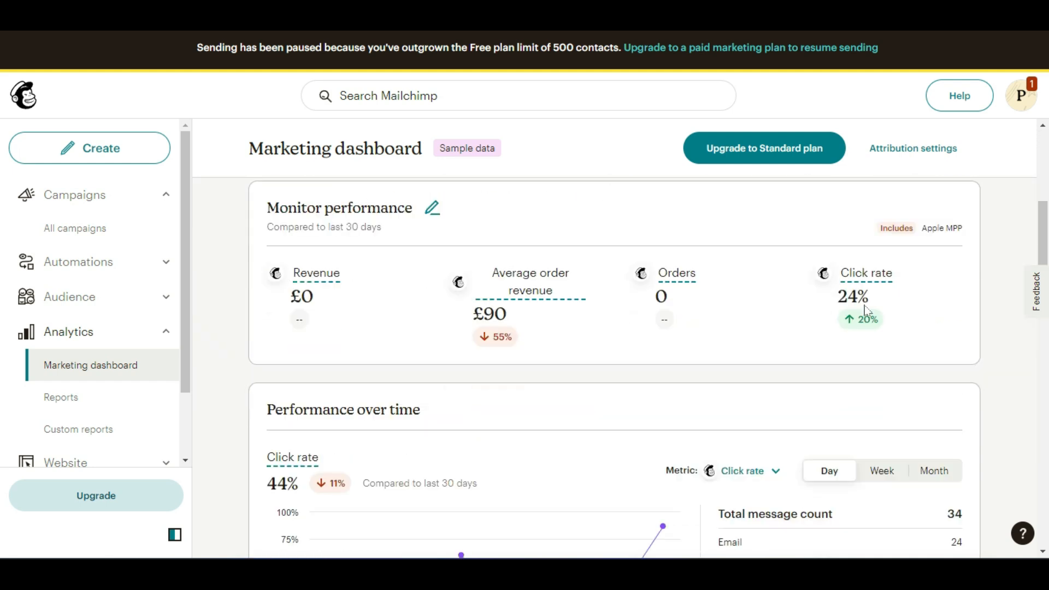
scroll(756, 426, "down", 6)
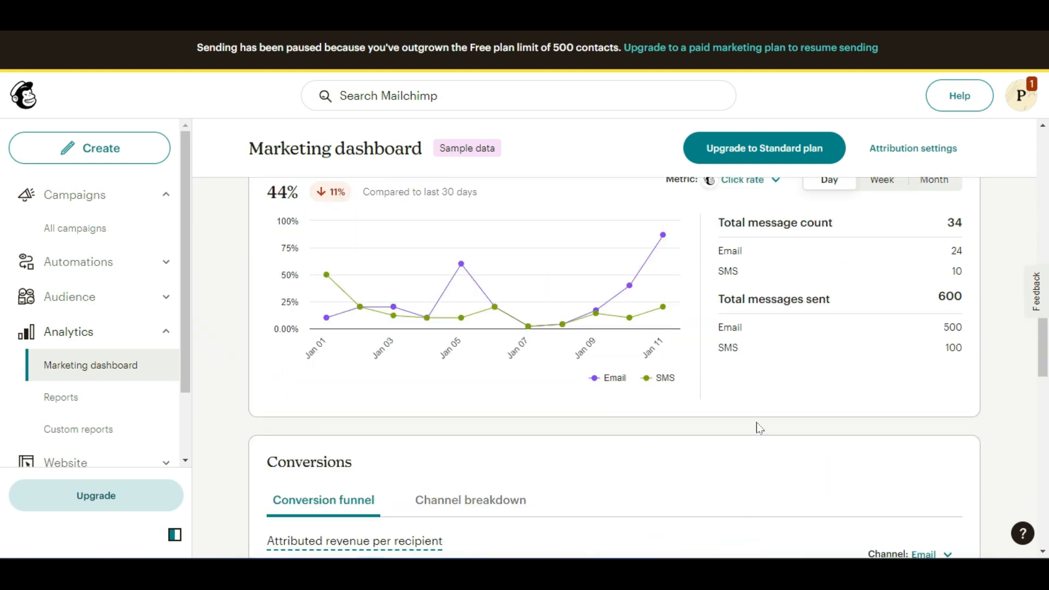
scroll(735, 419, "down", 2)
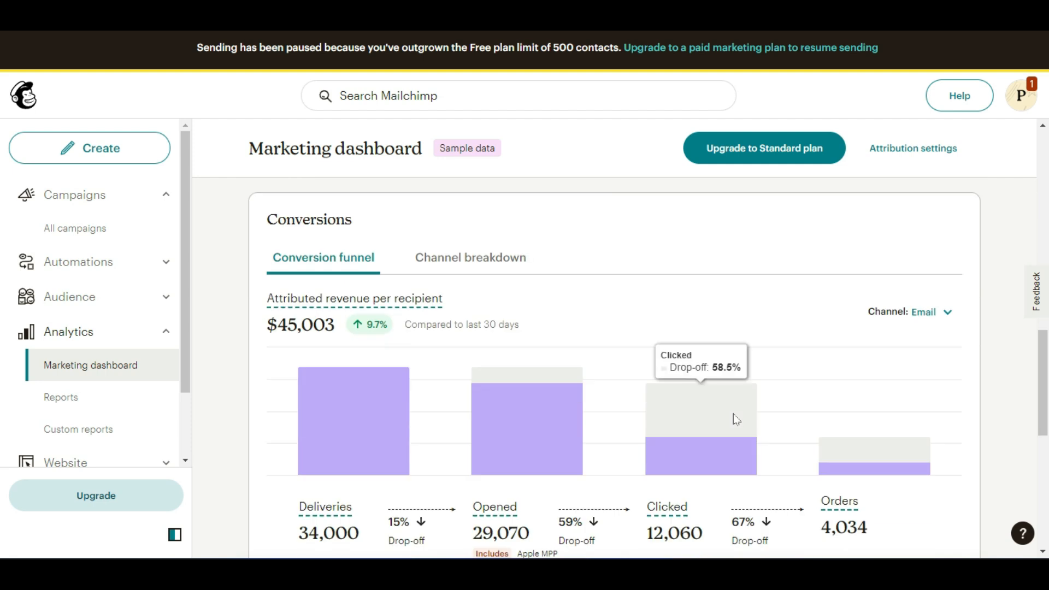
scroll(732, 431, "down", 5)
scroll(717, 469, "down", 3)
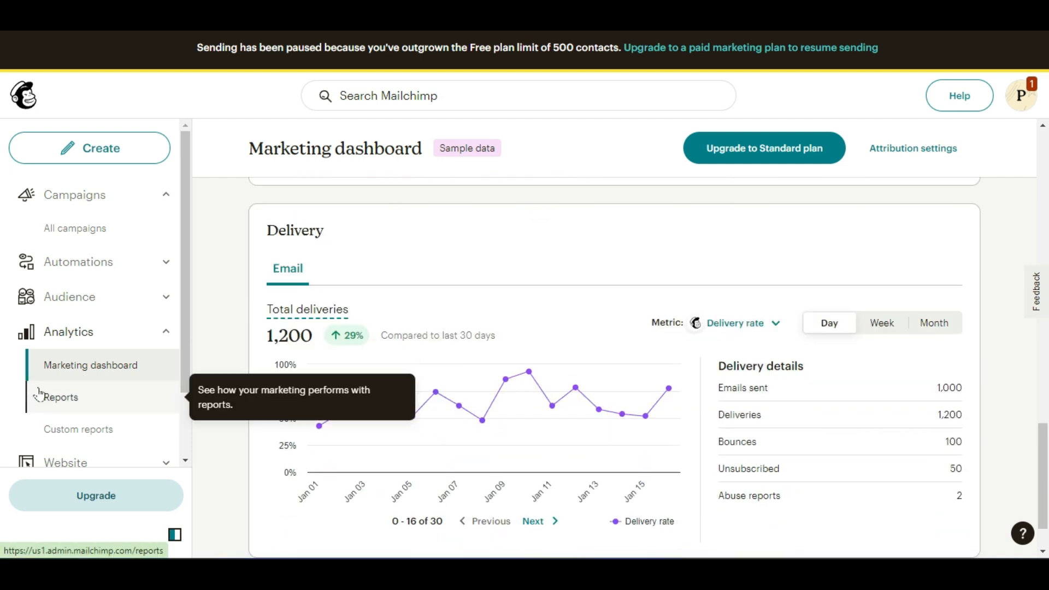
Open the Reports page and review the campaign reports with their status and type filters
left_click(81, 395)
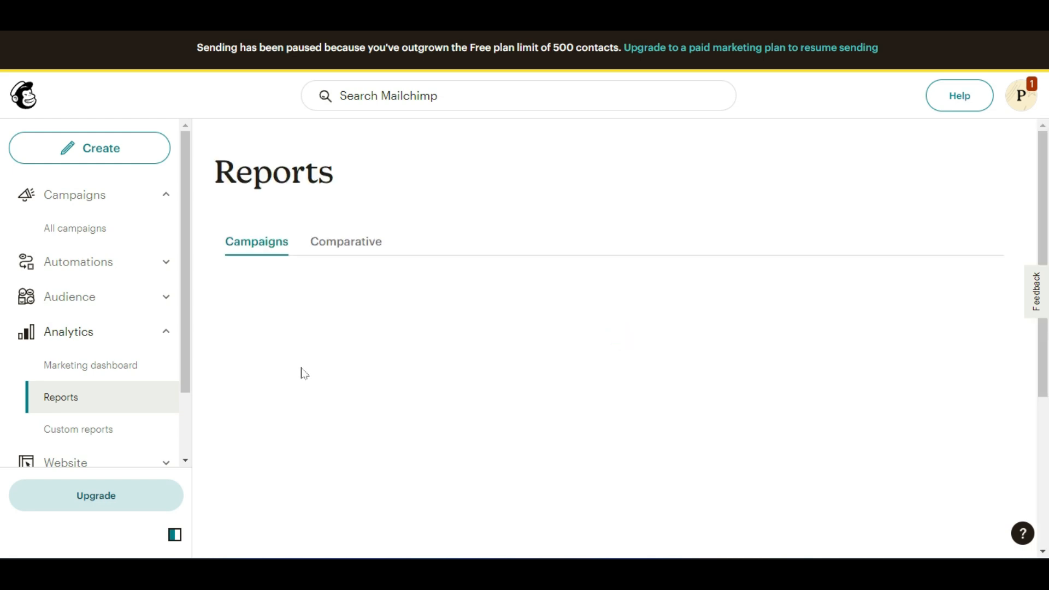
scroll(302, 373, "down", 2)
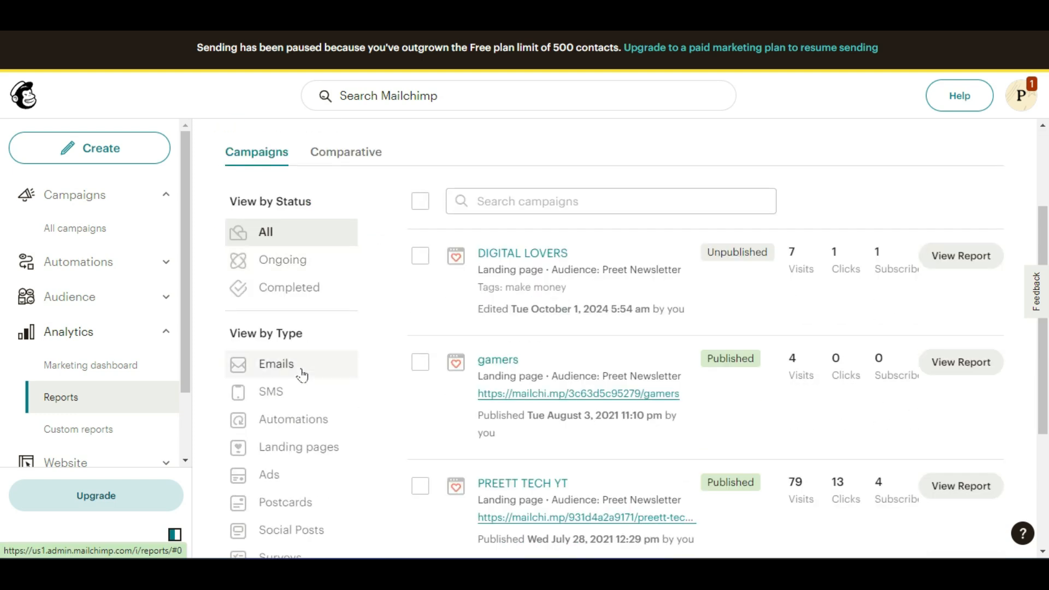
scroll(302, 377, "down", 3)
scroll(302, 376, "up", 2)
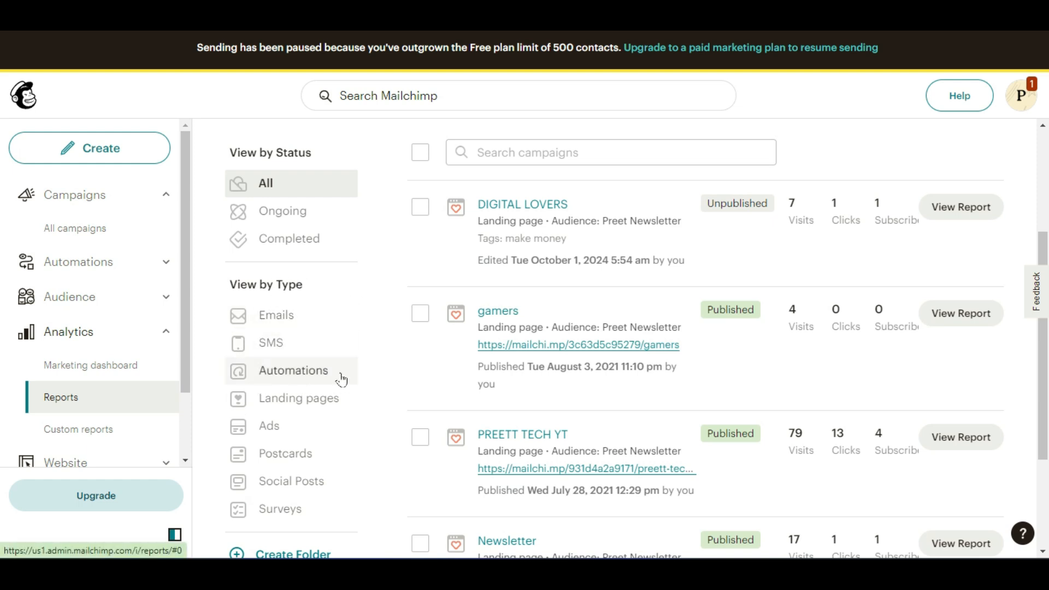
Filter the reports by the Automations type and get started with Customer Journeys
left_click(305, 376)
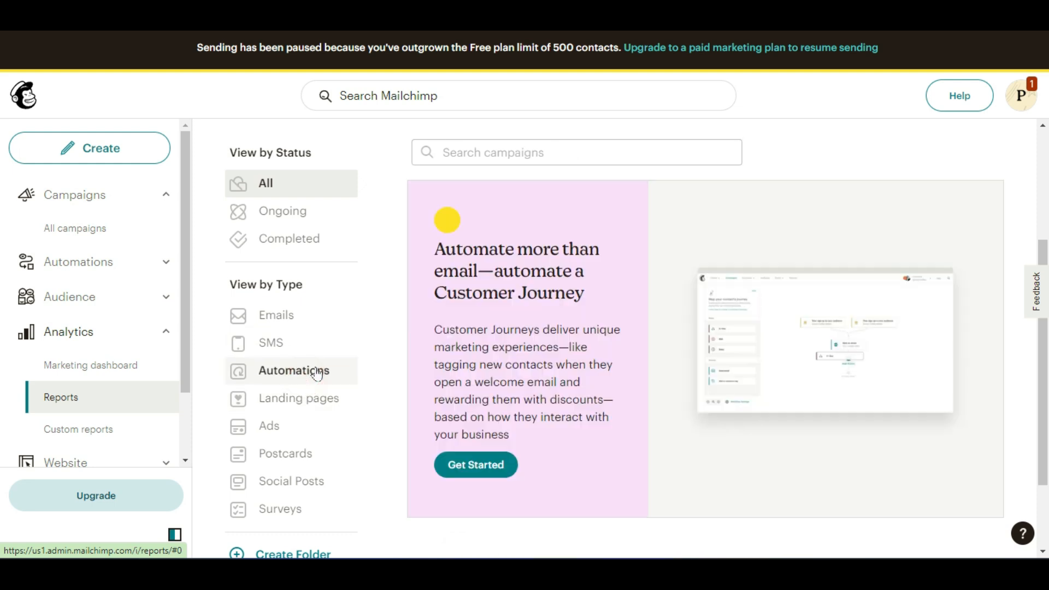
left_click(482, 468)
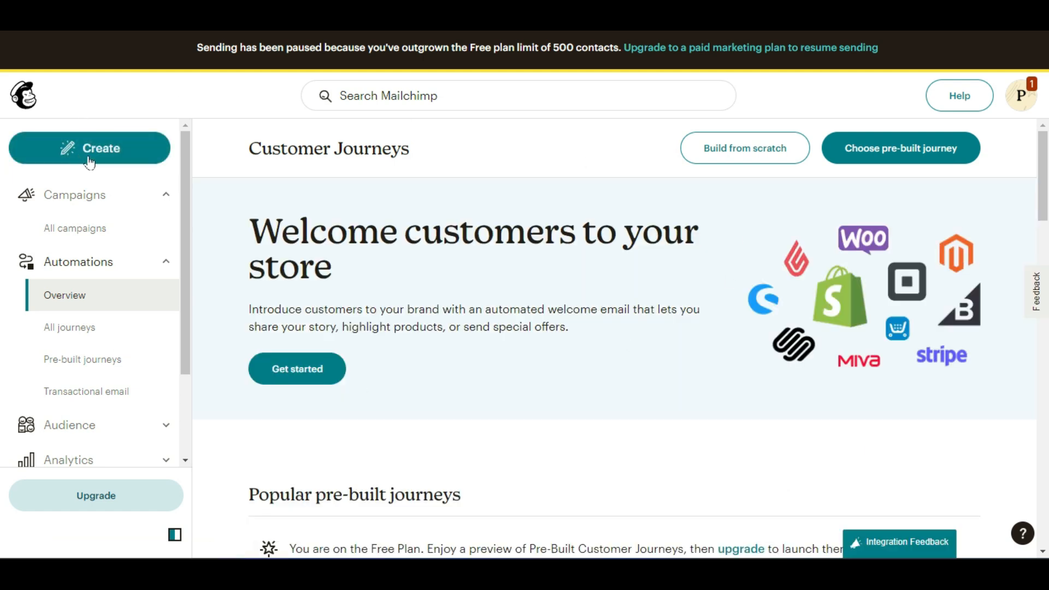
Open the page for creating new content and review its Email, Automations and Website options
left_click(126, 152)
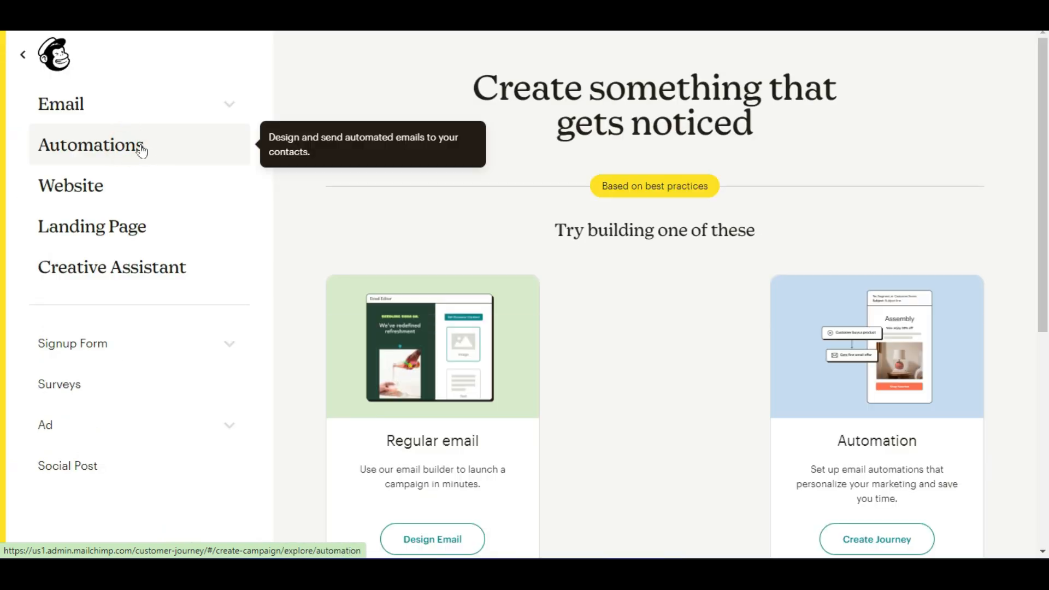
left_click(149, 107)
left_click(151, 109)
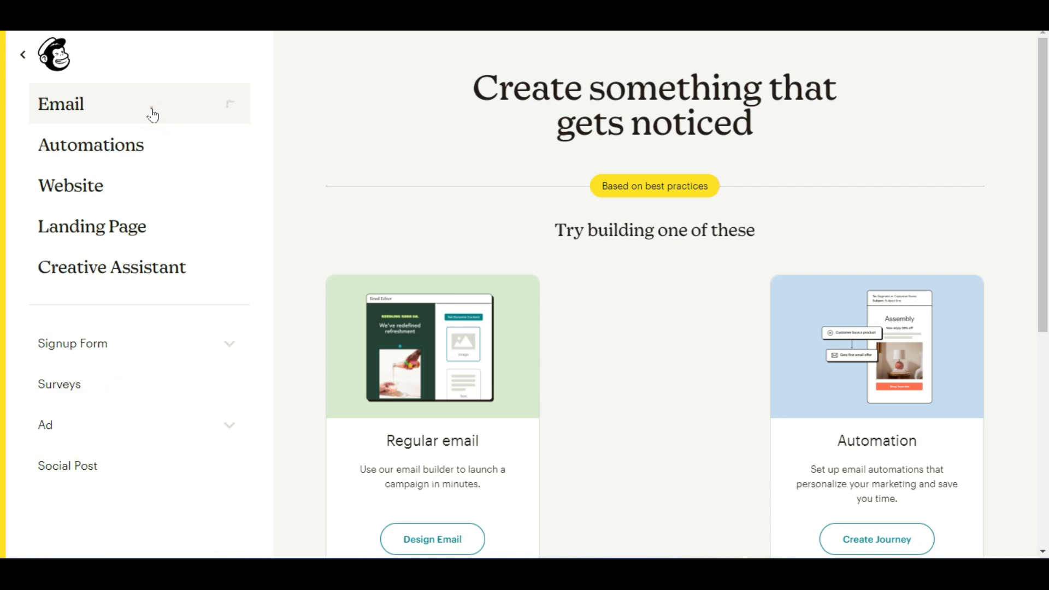
left_click(132, 155)
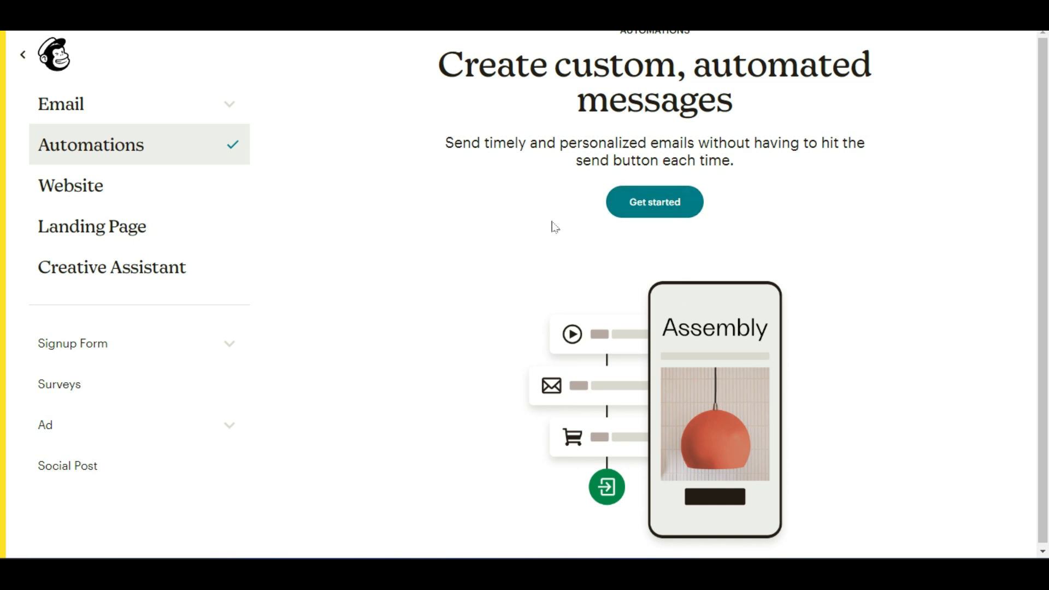
left_click(77, 197)
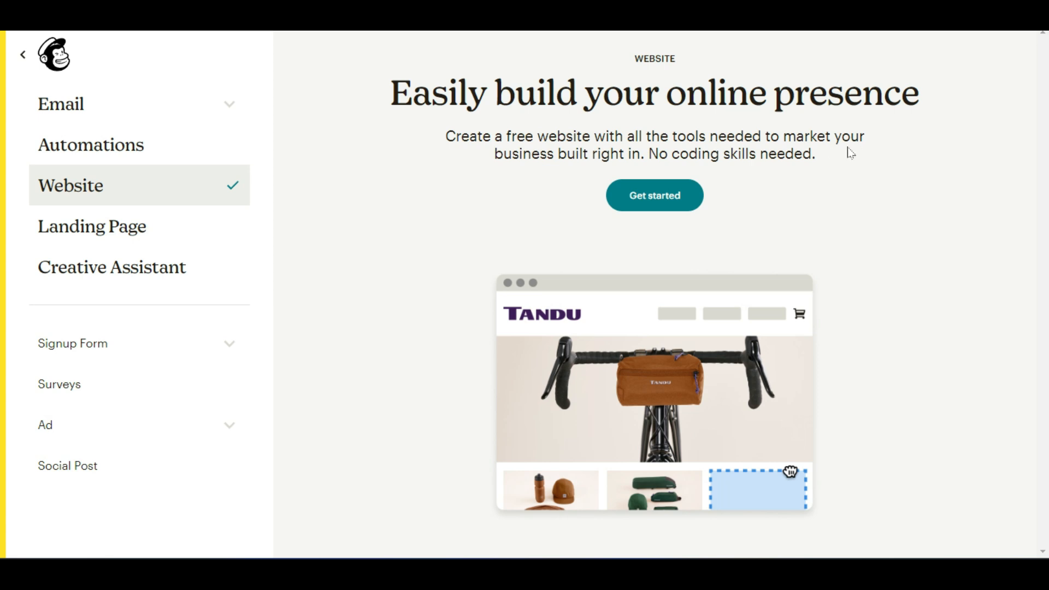
Examine the Landing Page option's name and audience fields and view the Creative Assistant option
left_click(99, 227)
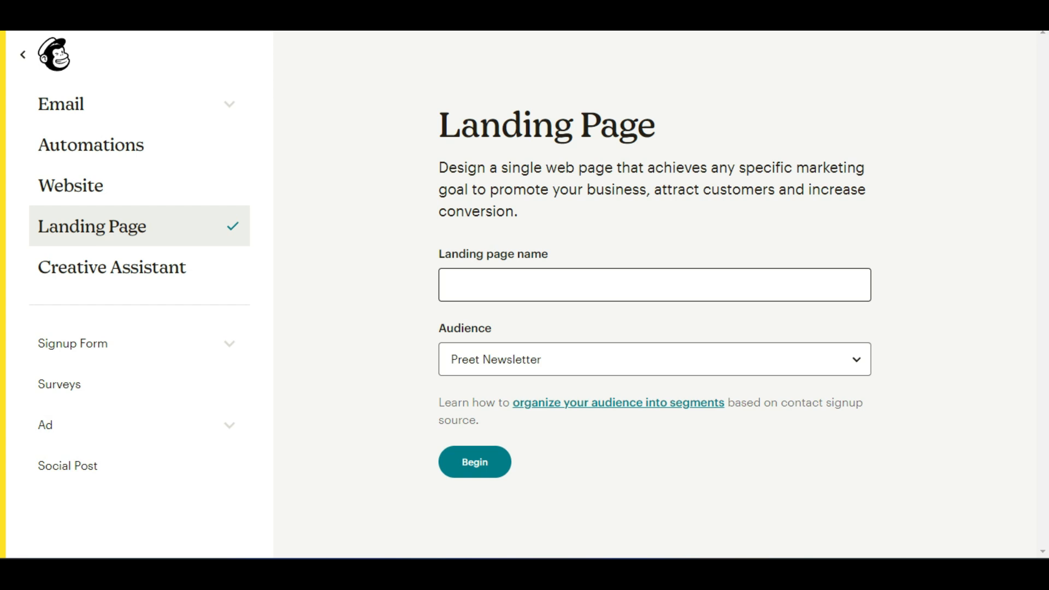
left_click(533, 280)
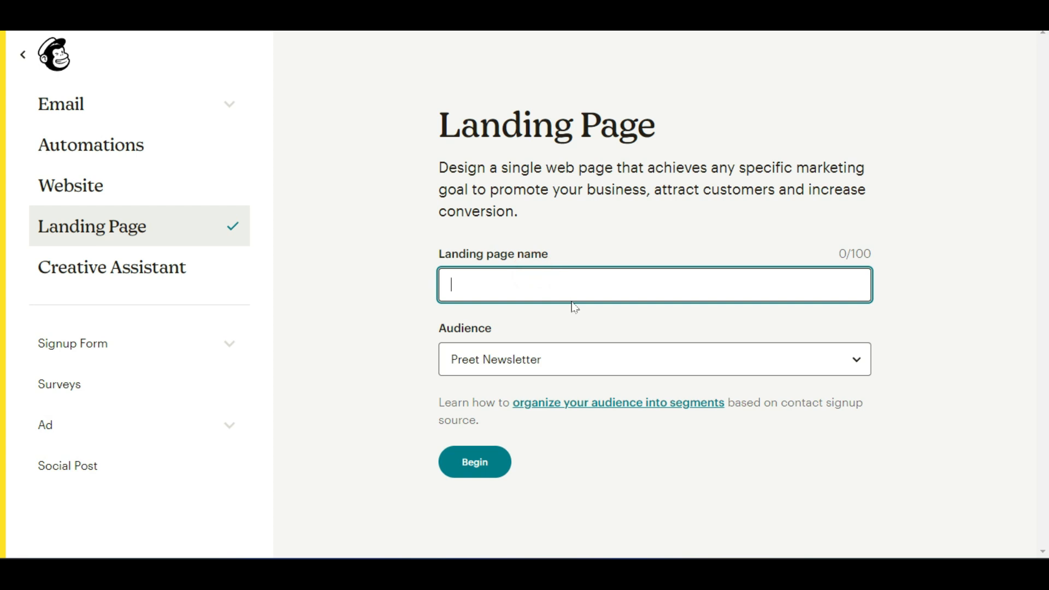
left_click(549, 363)
left_click(563, 361)
left_click(587, 333)
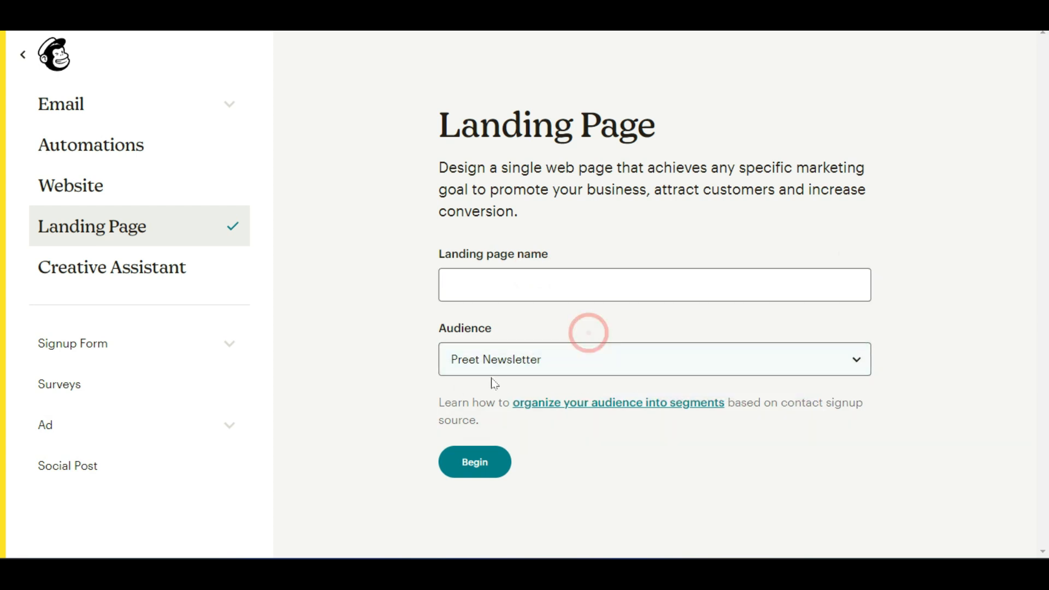
left_click(554, 357)
left_click(100, 269)
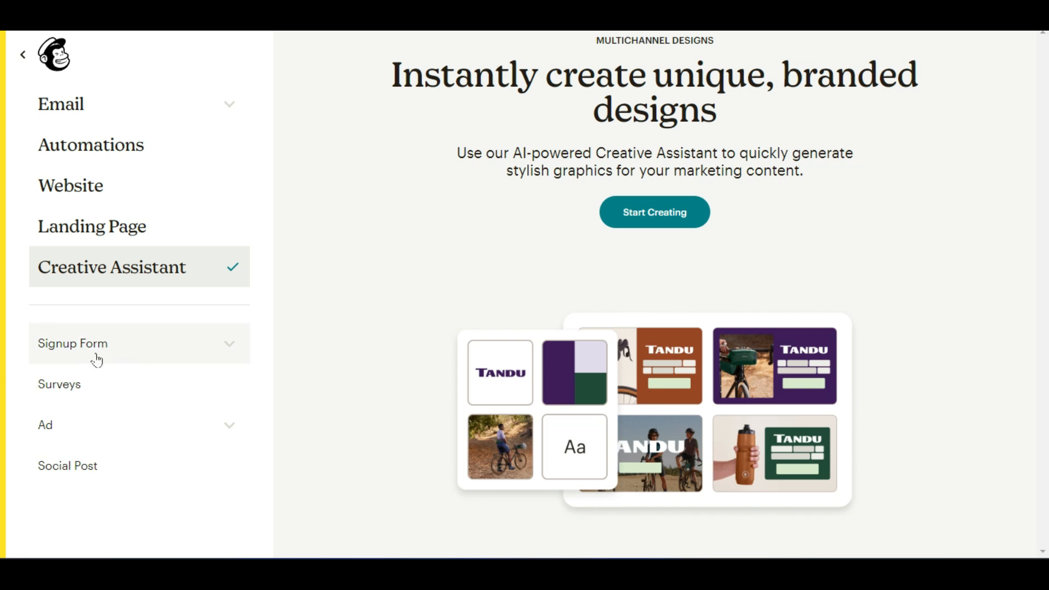
Create an embedded signup form for the newsletter audience, enter the form name and begin building it
left_click(82, 343)
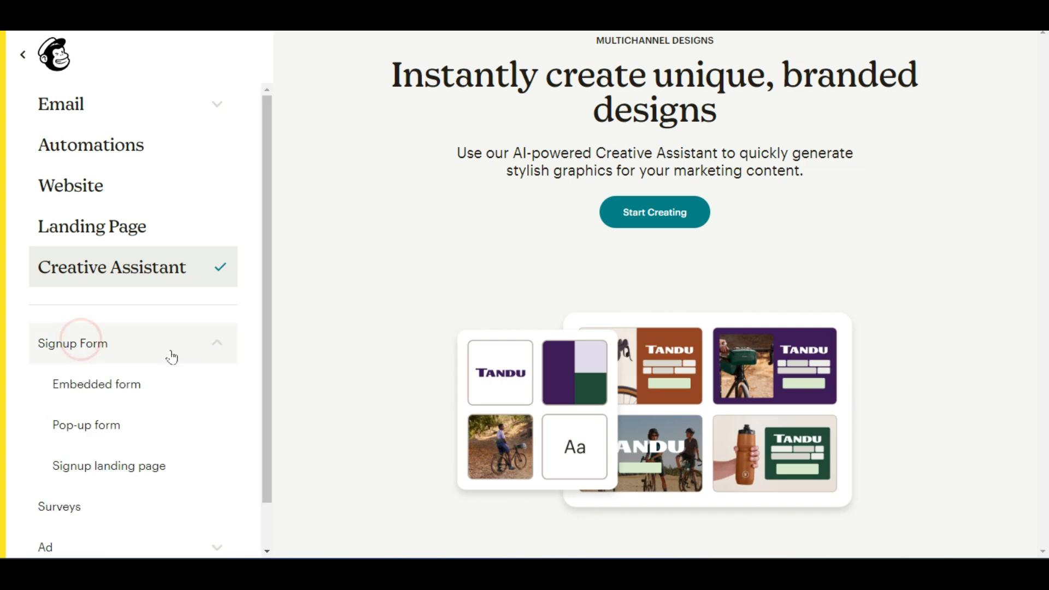
scroll(169, 355, "down", 1)
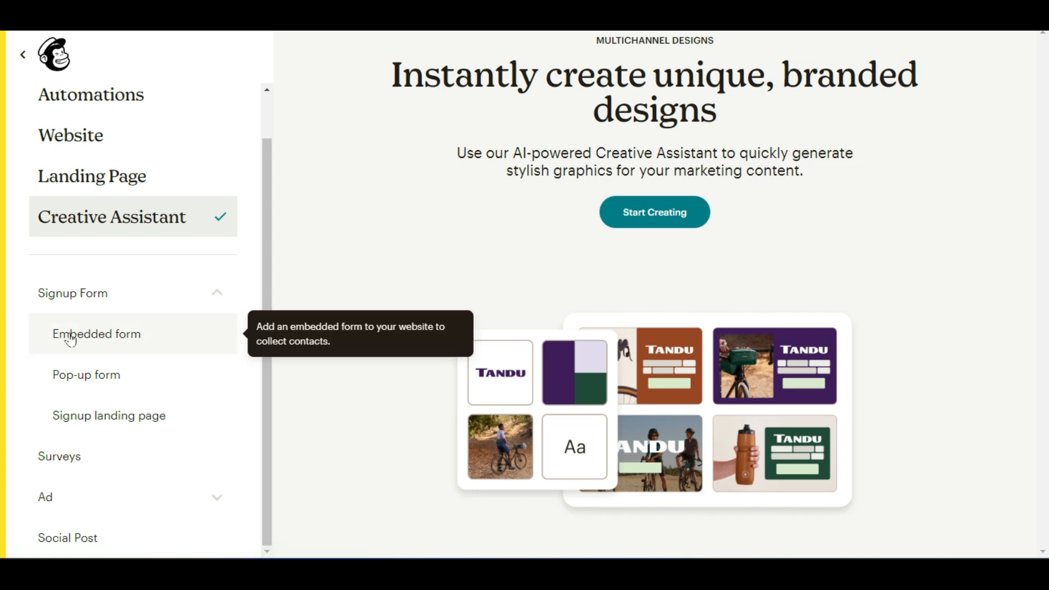
left_click(129, 337)
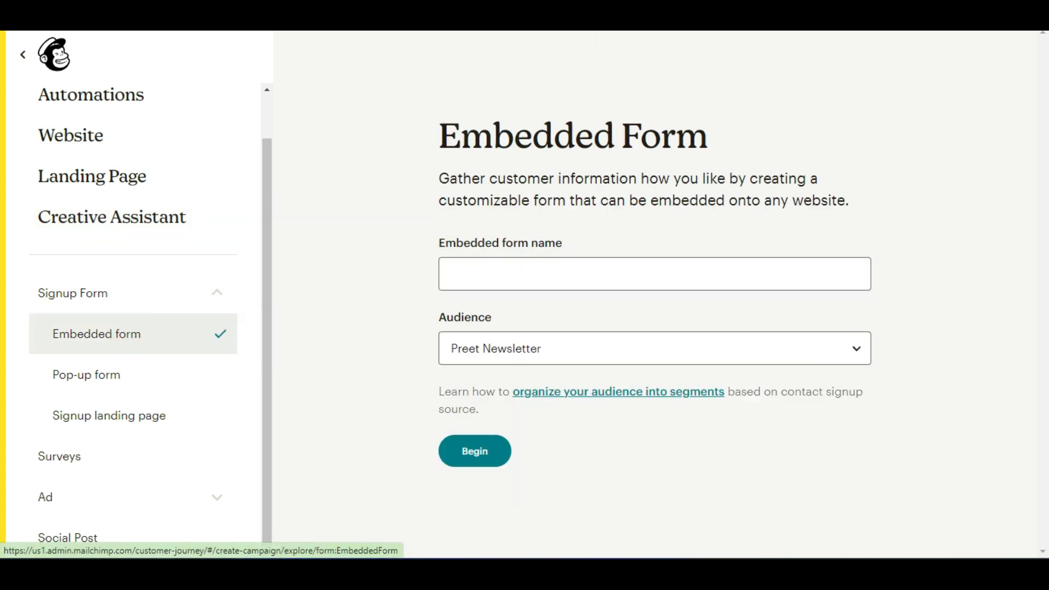
left_click(520, 263)
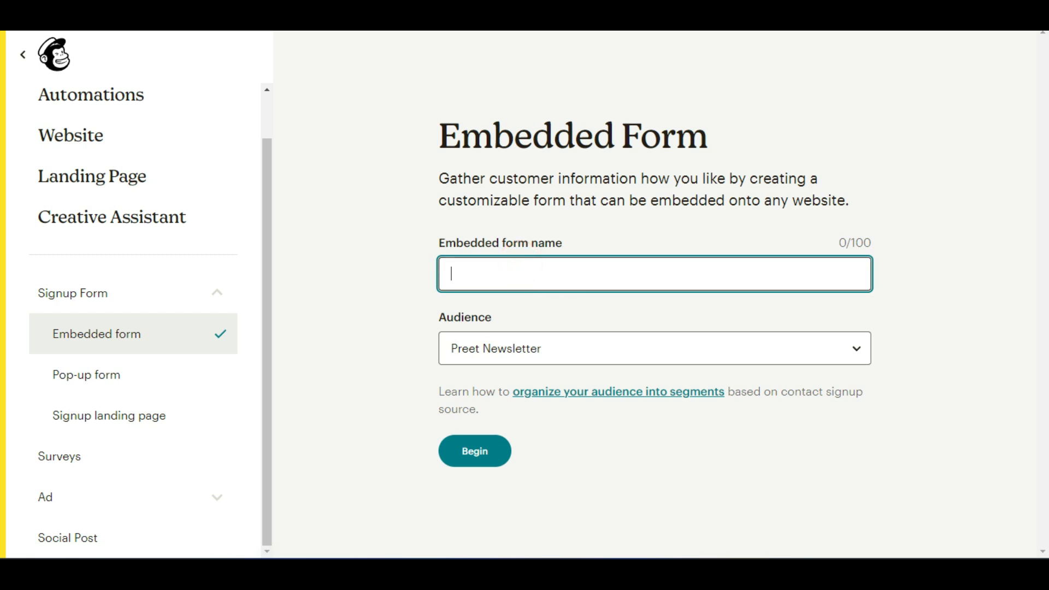
type("preet")
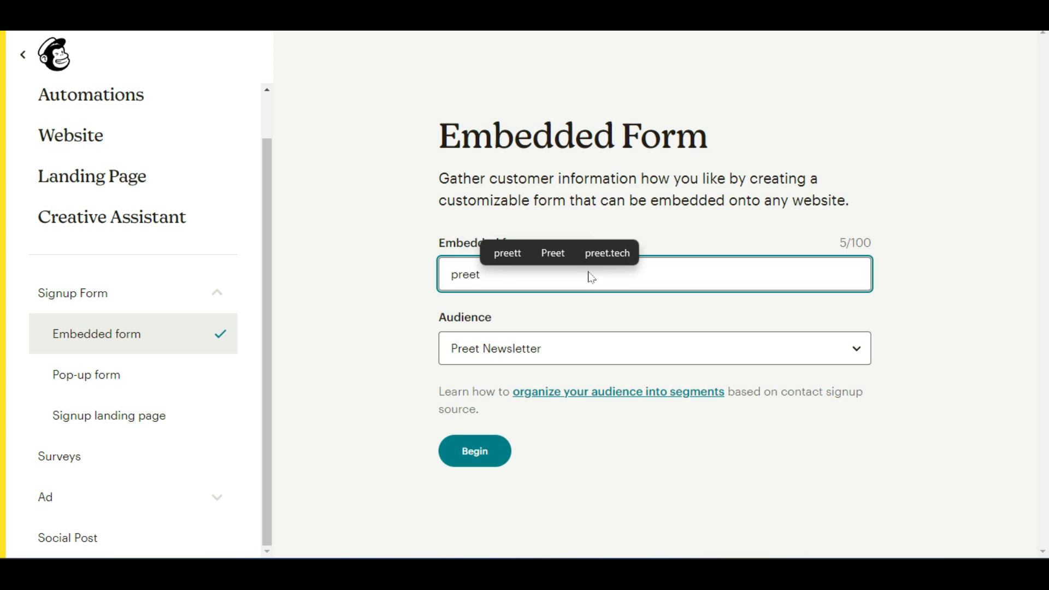
left_click(476, 449)
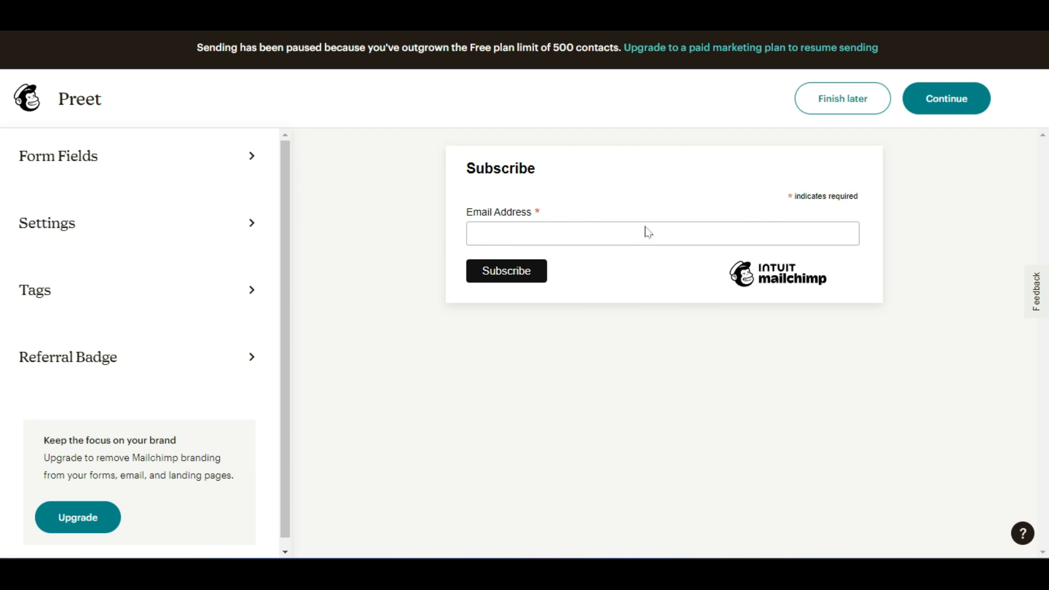
Try adding the First name field to the signup form, remove it again and leave the form fields
left_click(148, 151)
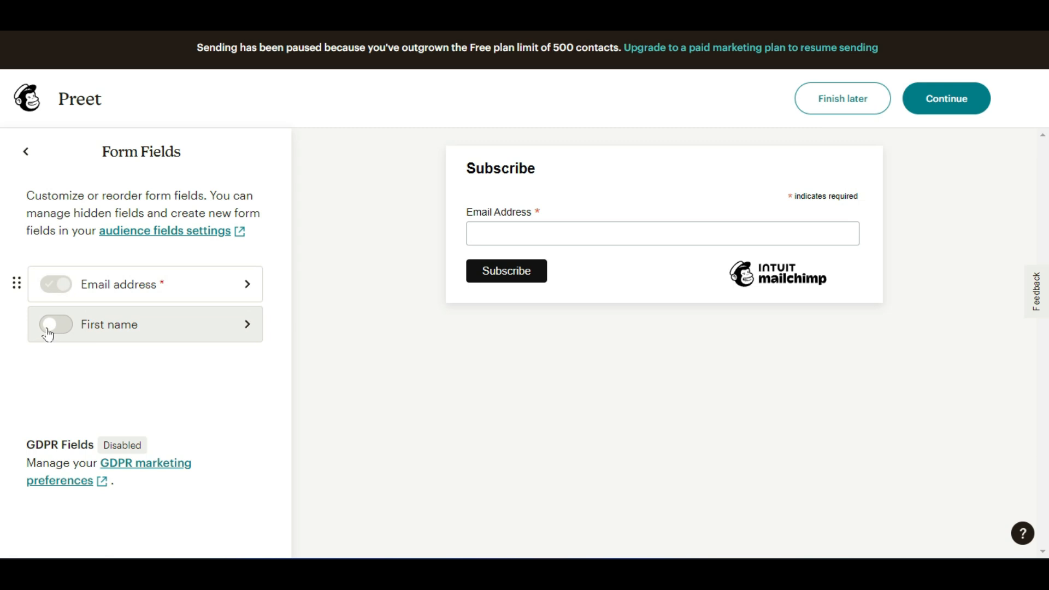
left_click(89, 410)
left_click(53, 323)
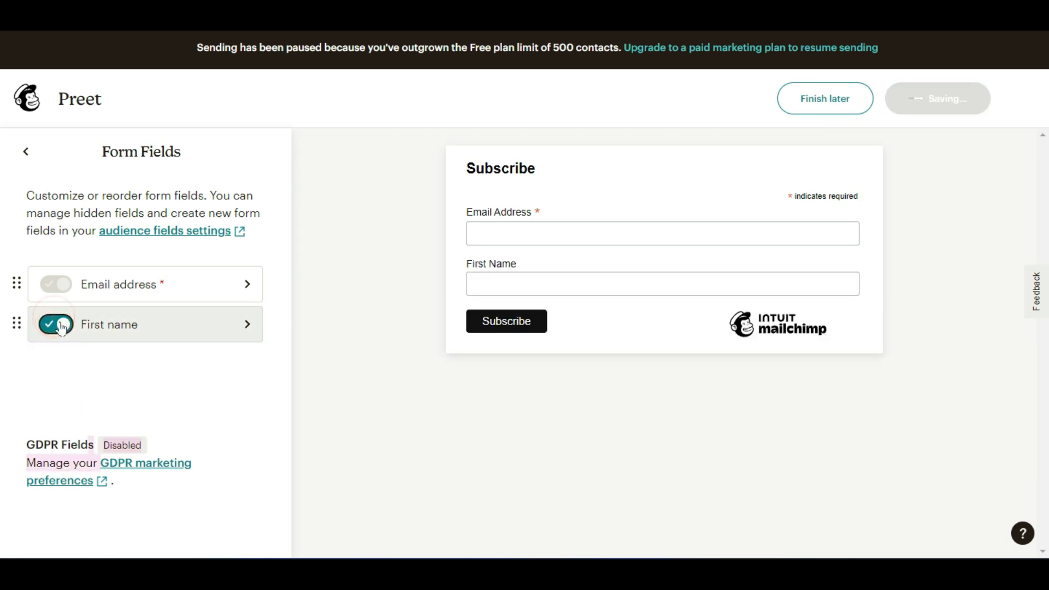
left_click(61, 325)
left_click(60, 325)
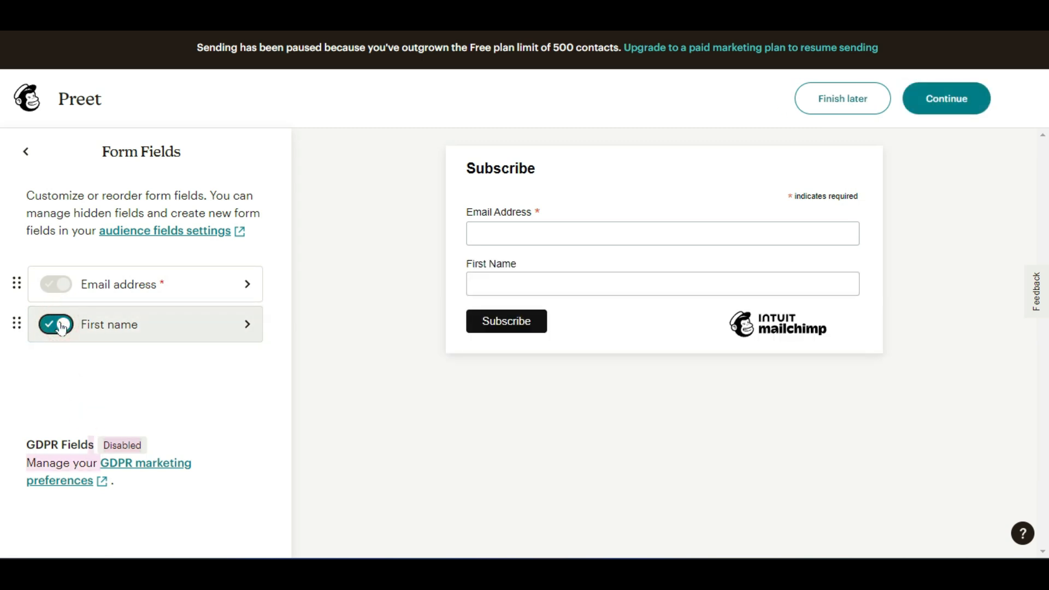
left_click(61, 326)
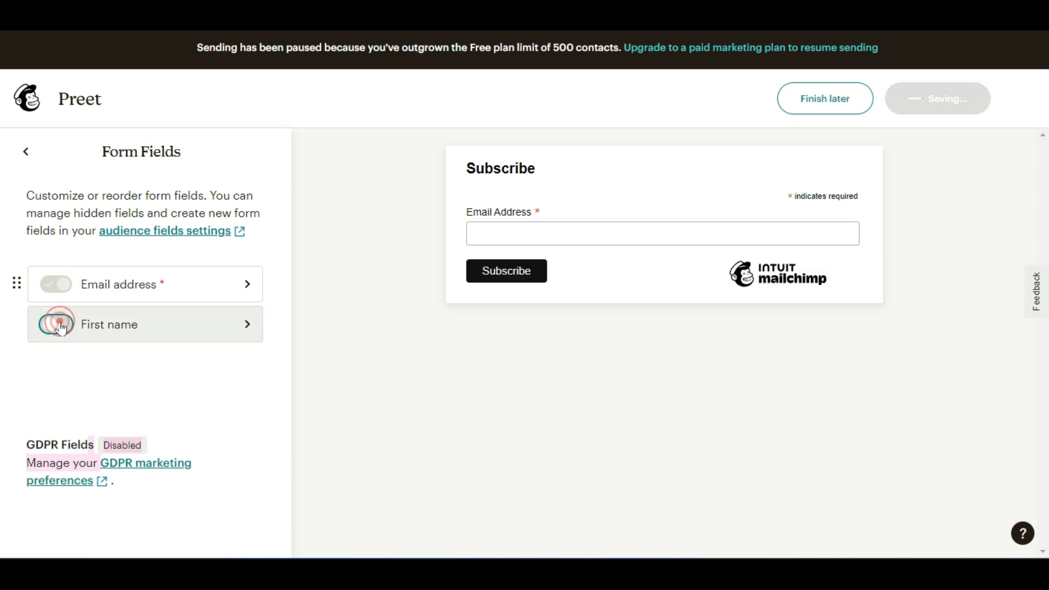
left_click(27, 152)
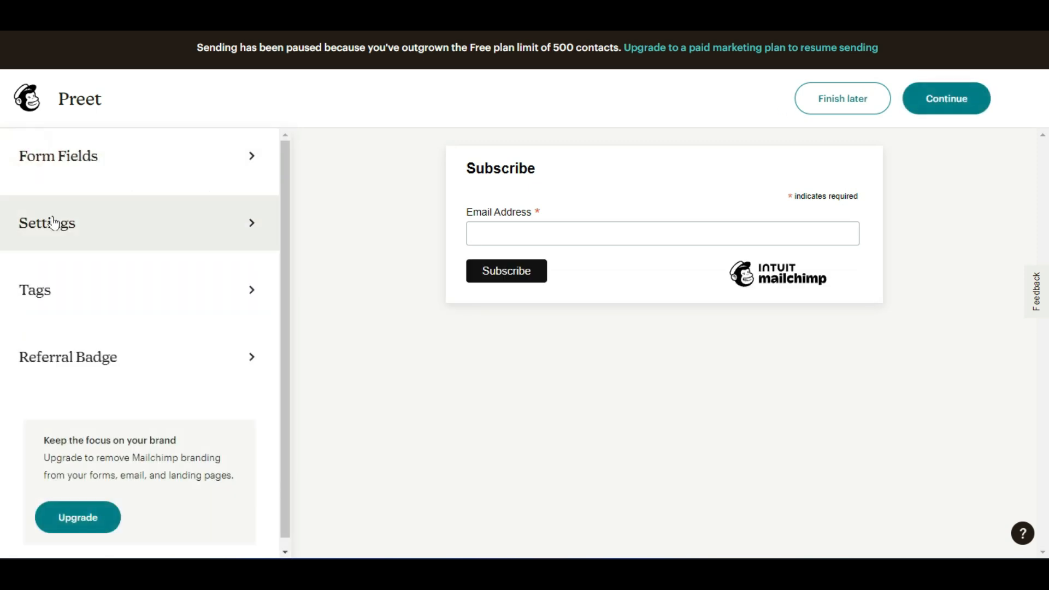
Change the form title to "Subscribe us" in the form's settings
left_click(52, 219)
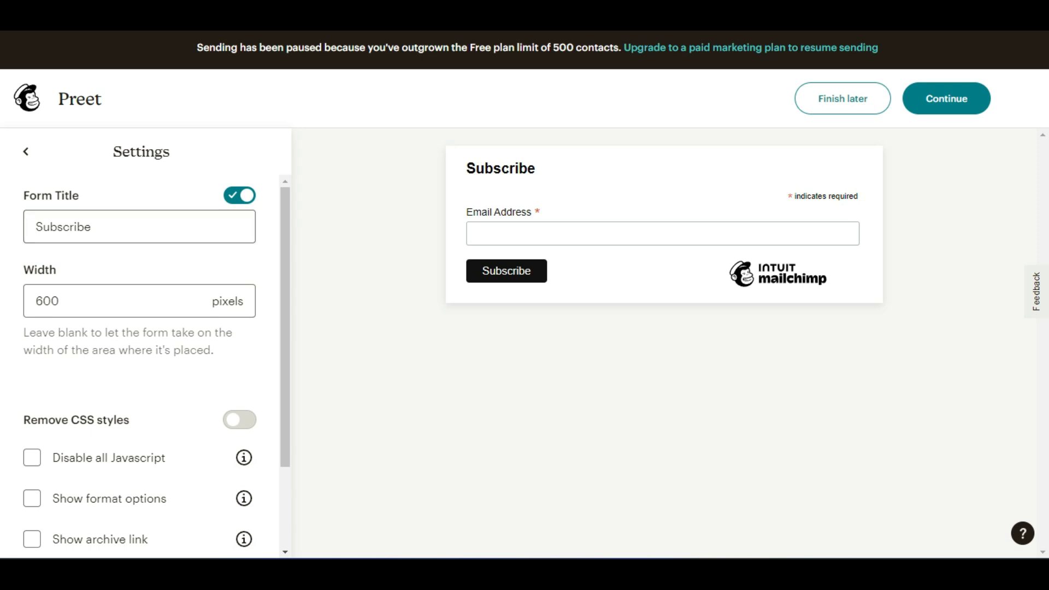
double_click(141, 226)
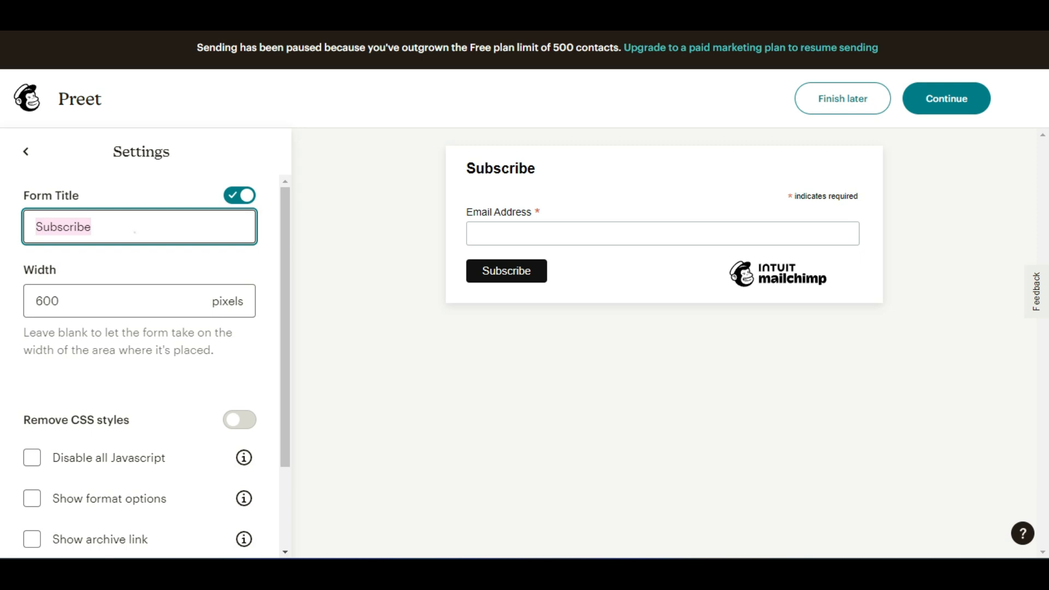
left_click(134, 229)
type("us")
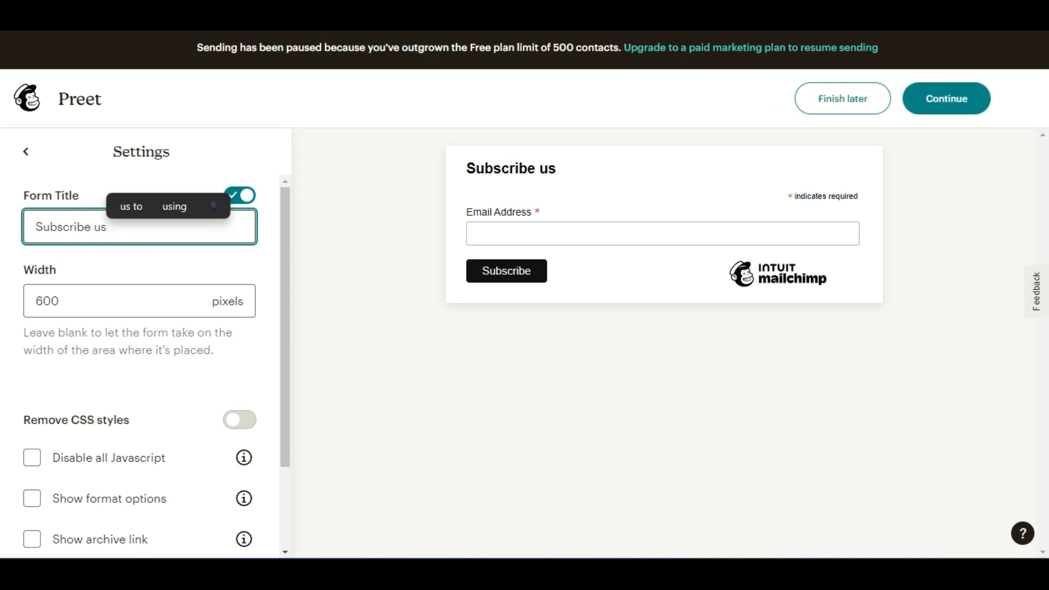
left_click(139, 270)
Try a form width of 800 pixels, and set the width to 500 pixels
double_click(107, 294)
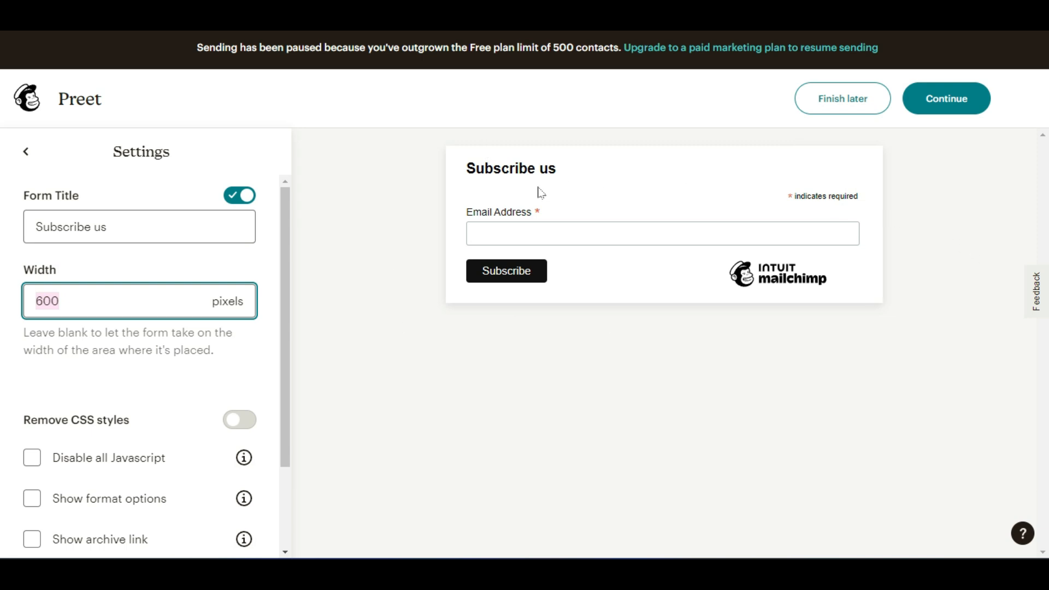
type("800")
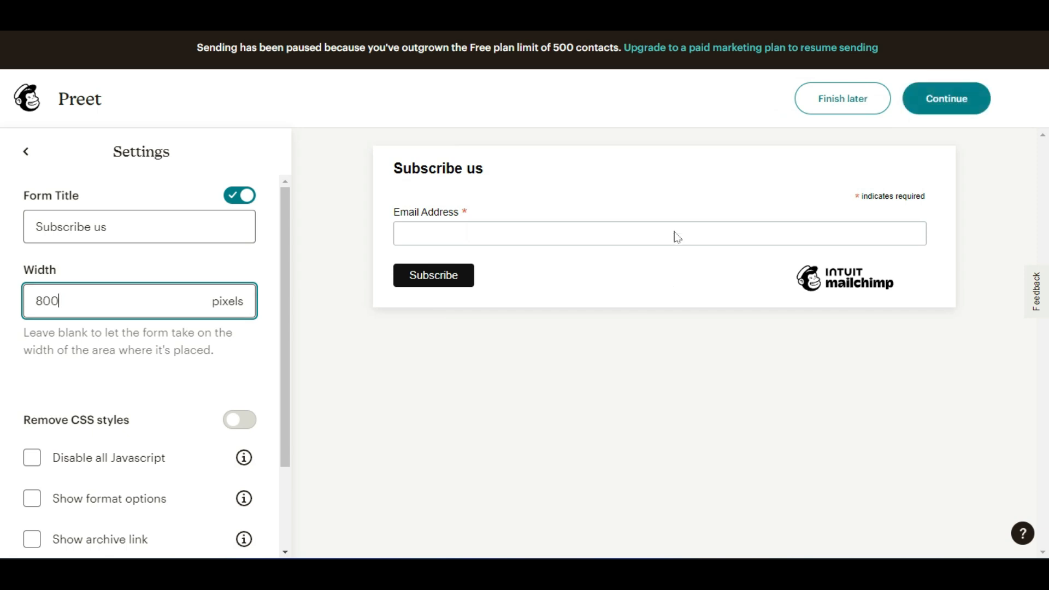
double_click(77, 301)
type("500")
left_click(103, 373)
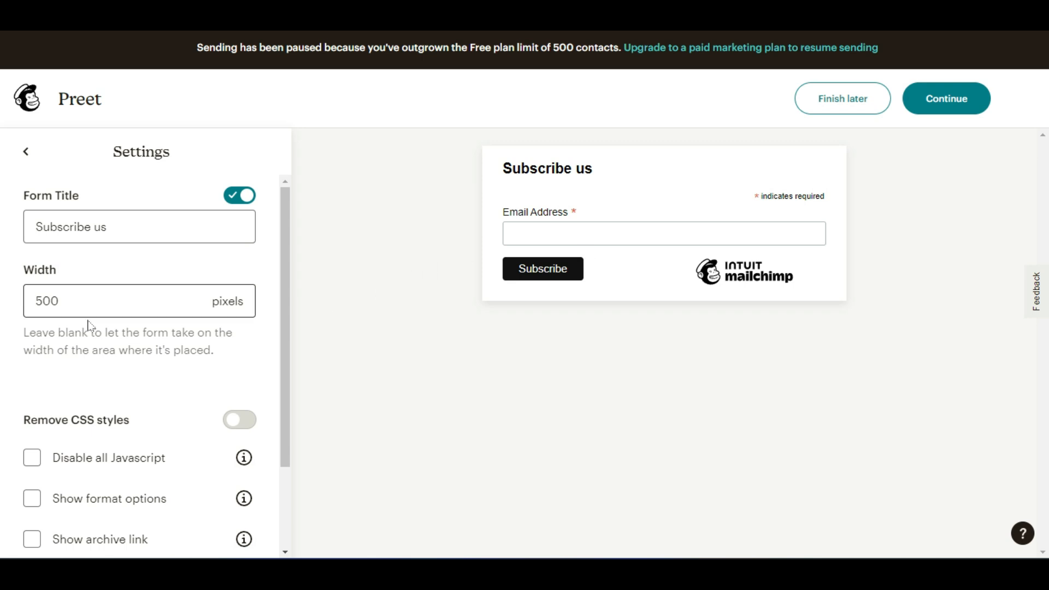
Try removing the CSS styles from the form and restore them
scroll(67, 349, "down", 2)
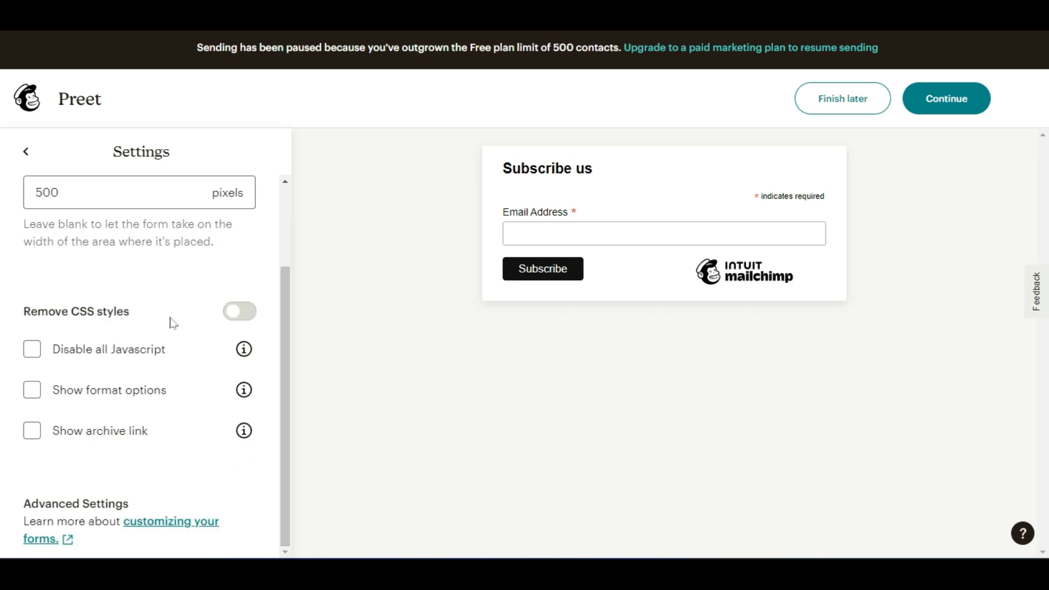
left_click(240, 313)
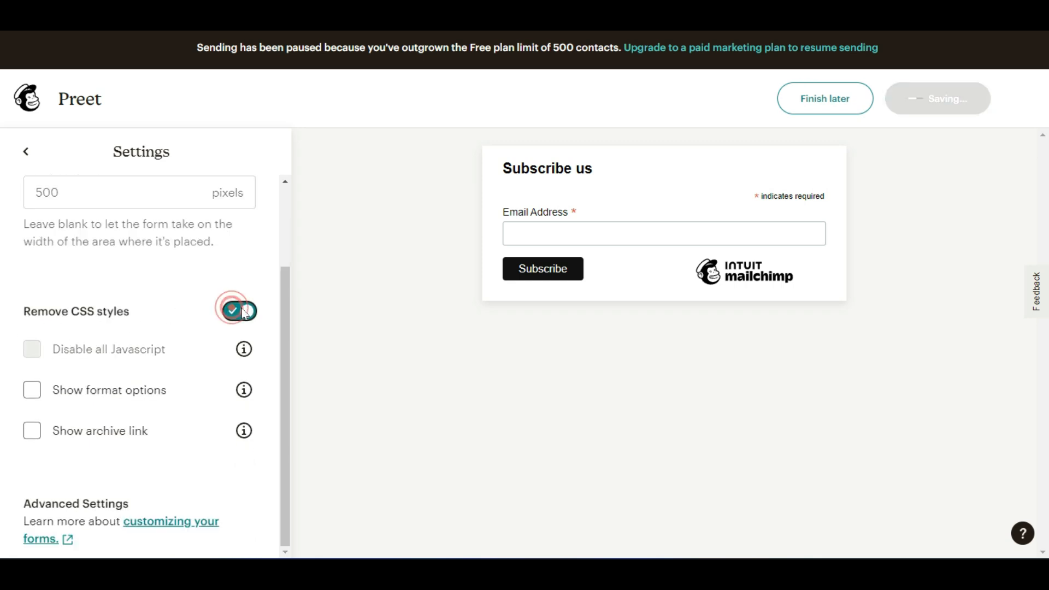
left_click(242, 313)
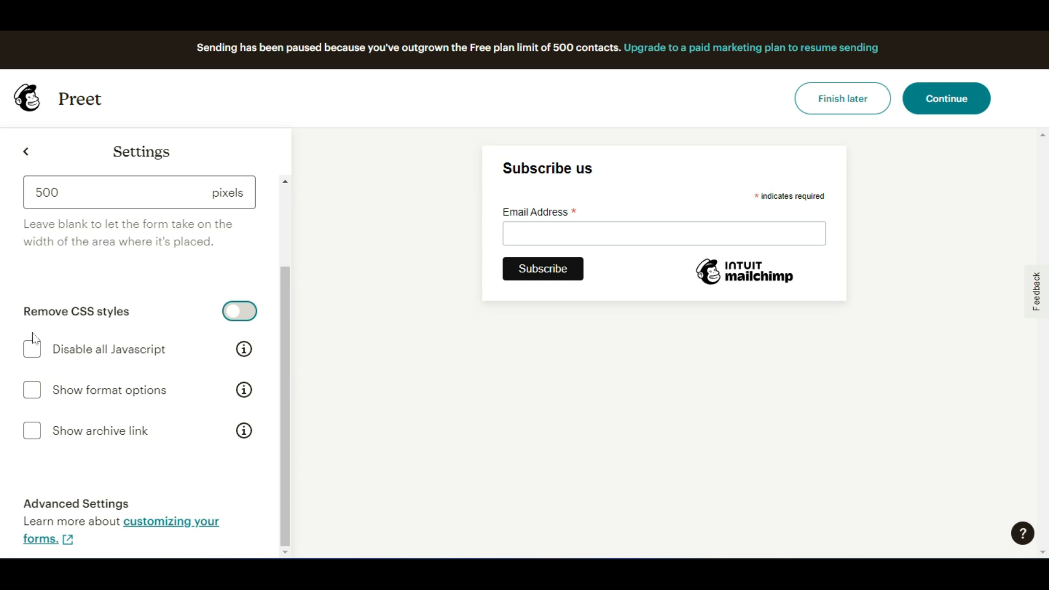
Try showing the email format options and the archive link in the form, turning each off again
left_click(31, 390)
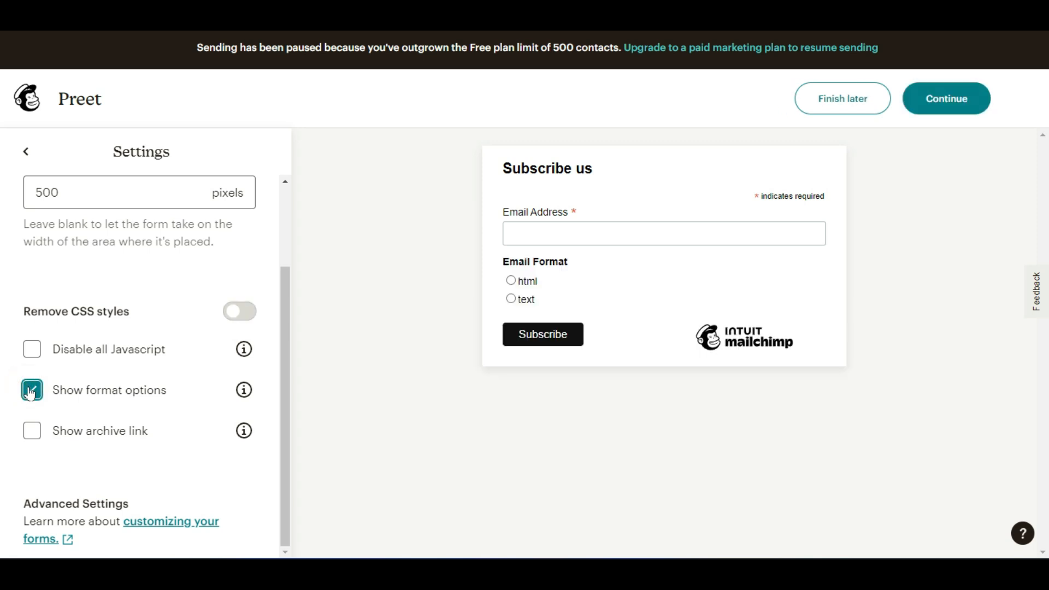
left_click(512, 278)
left_click(510, 294)
left_click(510, 282)
left_click(33, 391)
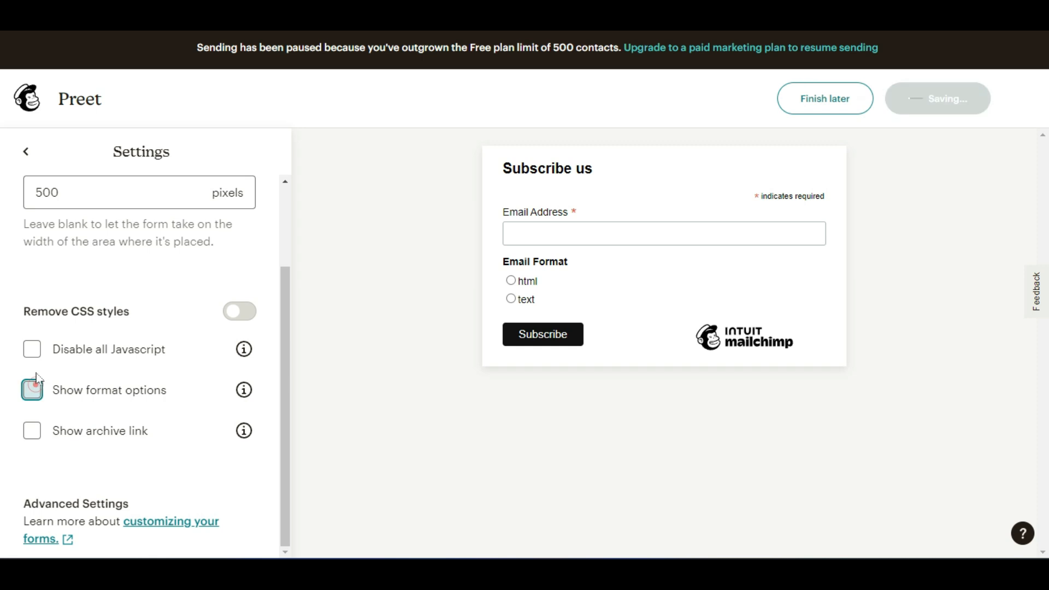
left_click(33, 432)
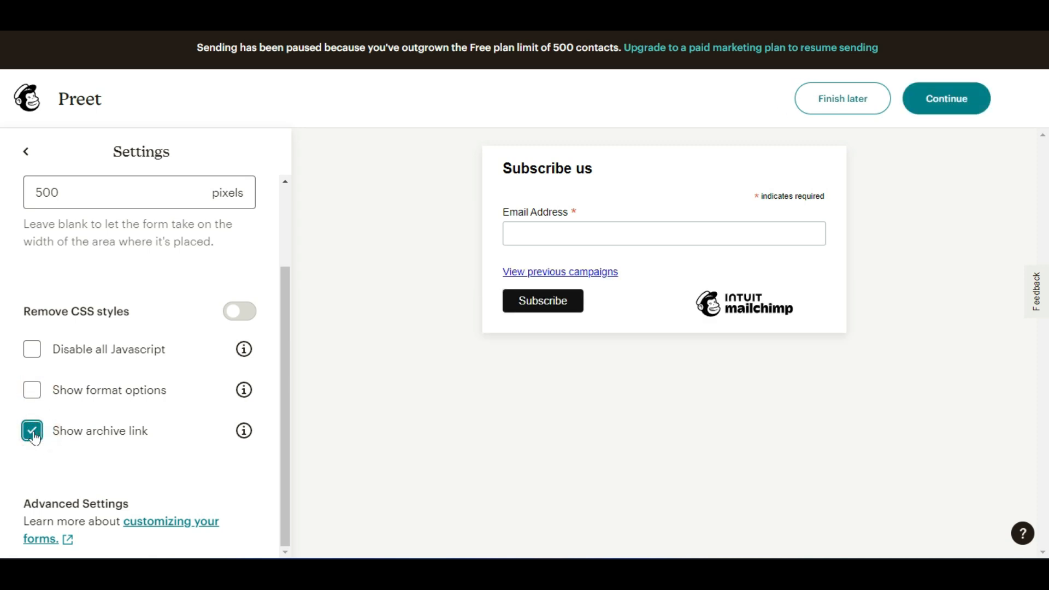
left_click(32, 432)
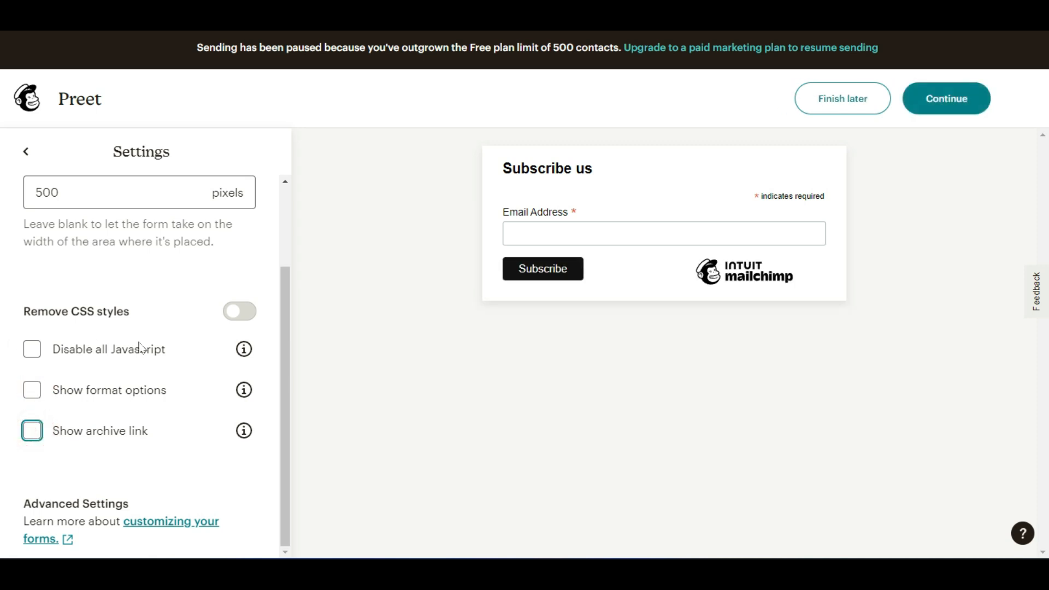
Leave the form's settings and open its contact tagging options
scroll(138, 327, "up", 2)
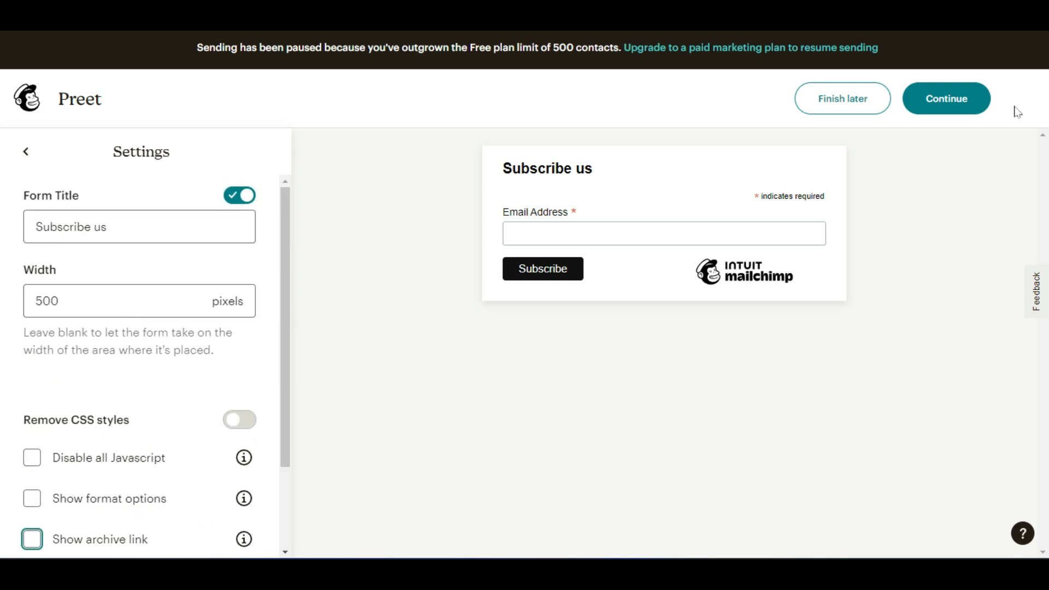
left_click(28, 154)
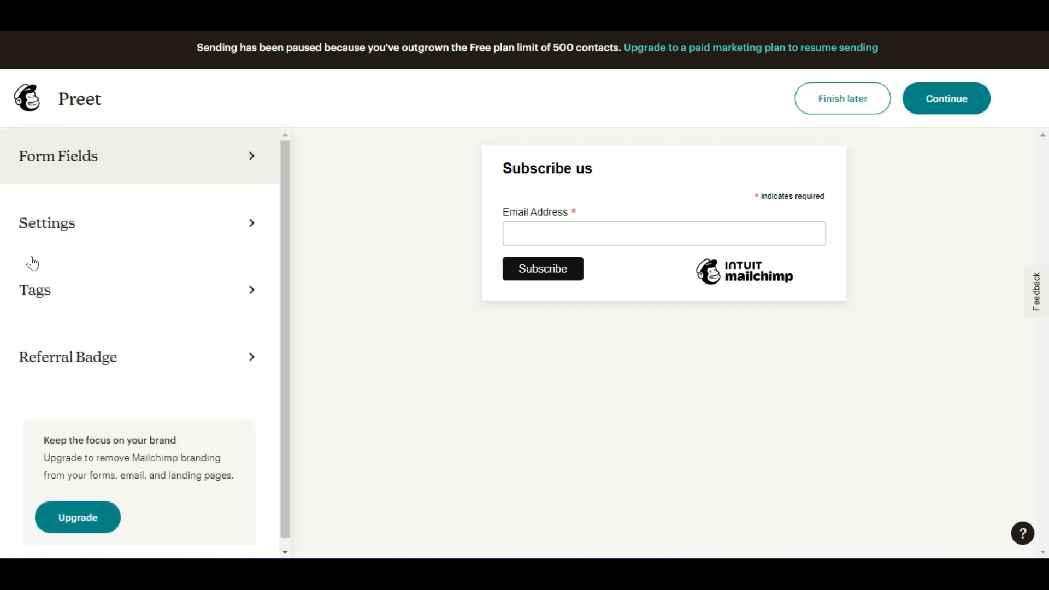
left_click(58, 288)
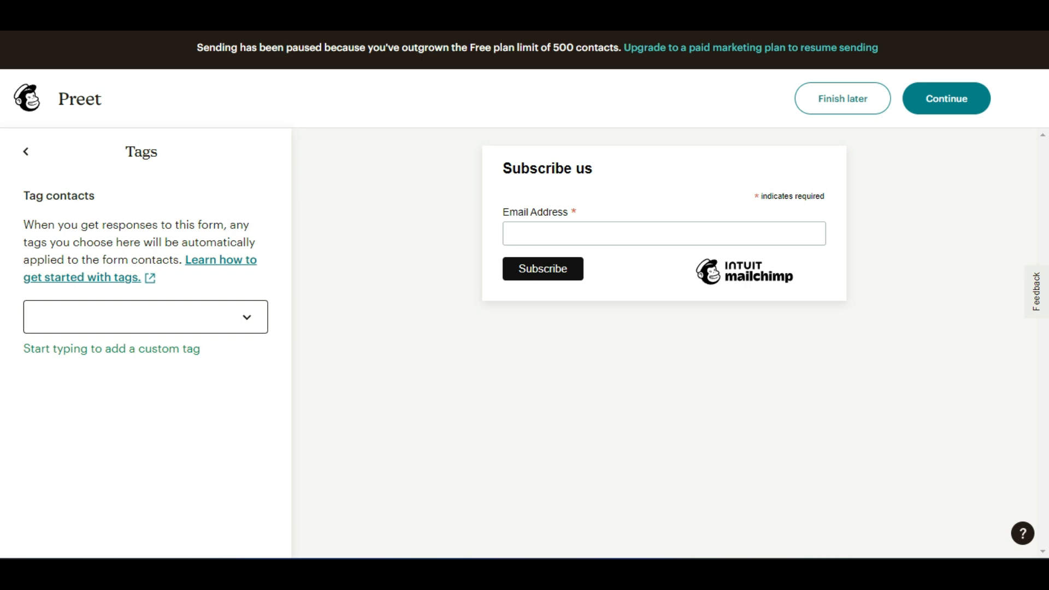
Browse the existing tags that can be applied to the form's contacts without choosing one
left_click(93, 319)
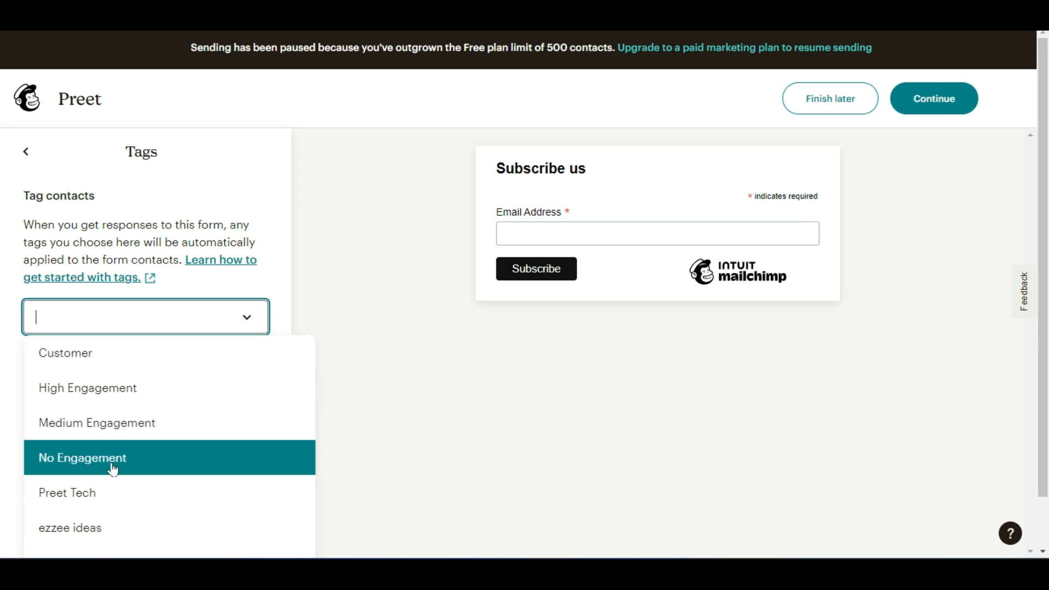
scroll(137, 480, "down", 1)
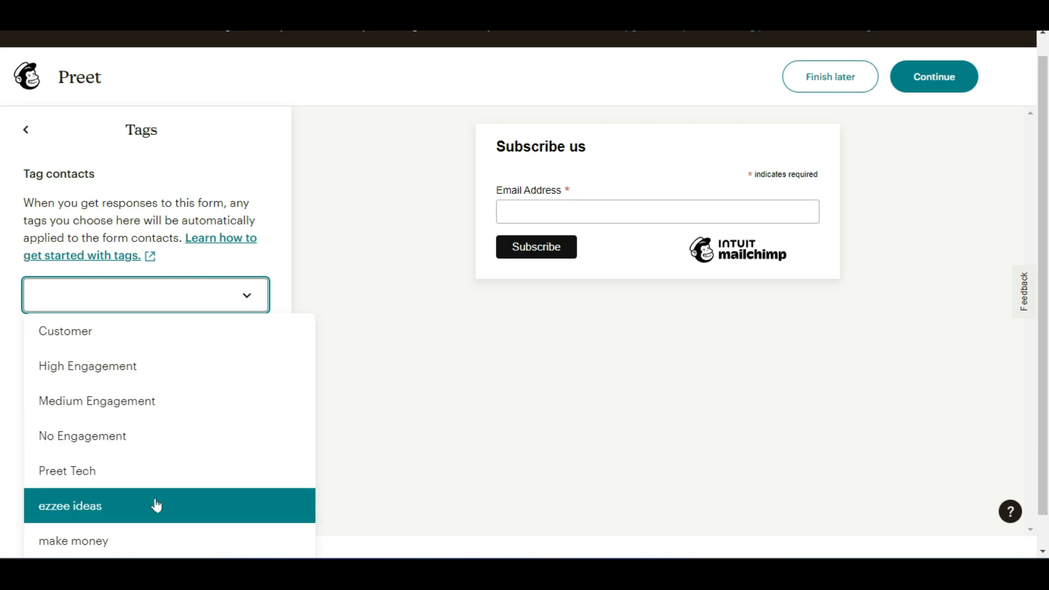
left_click(387, 323)
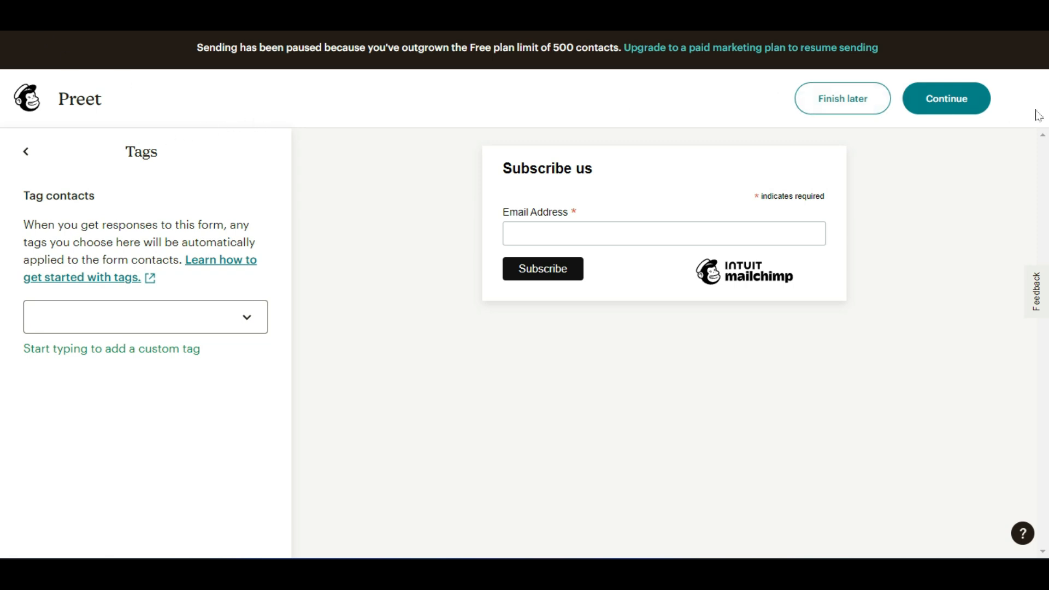
Finish the signup form and copy its embedded form code, looking through the generated code
left_click(971, 104)
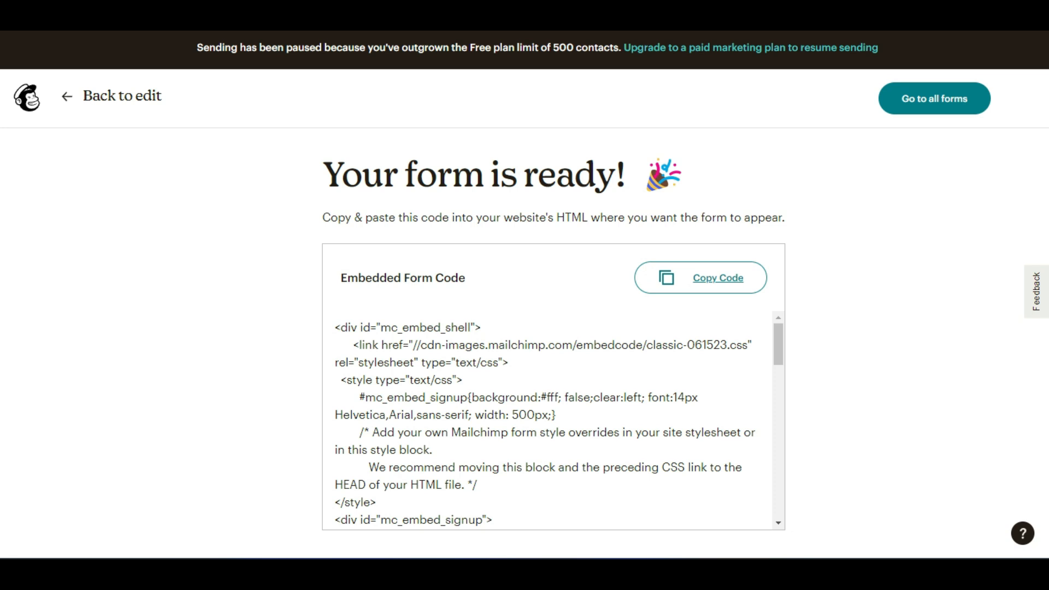
left_click_drag(334, 327, 658, 497)
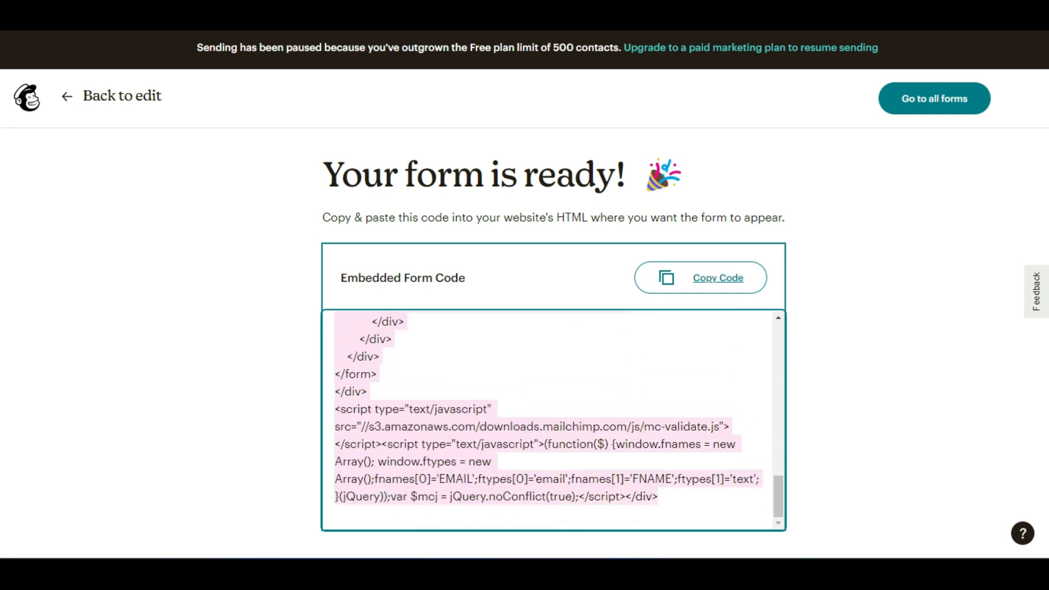
left_click(710, 285)
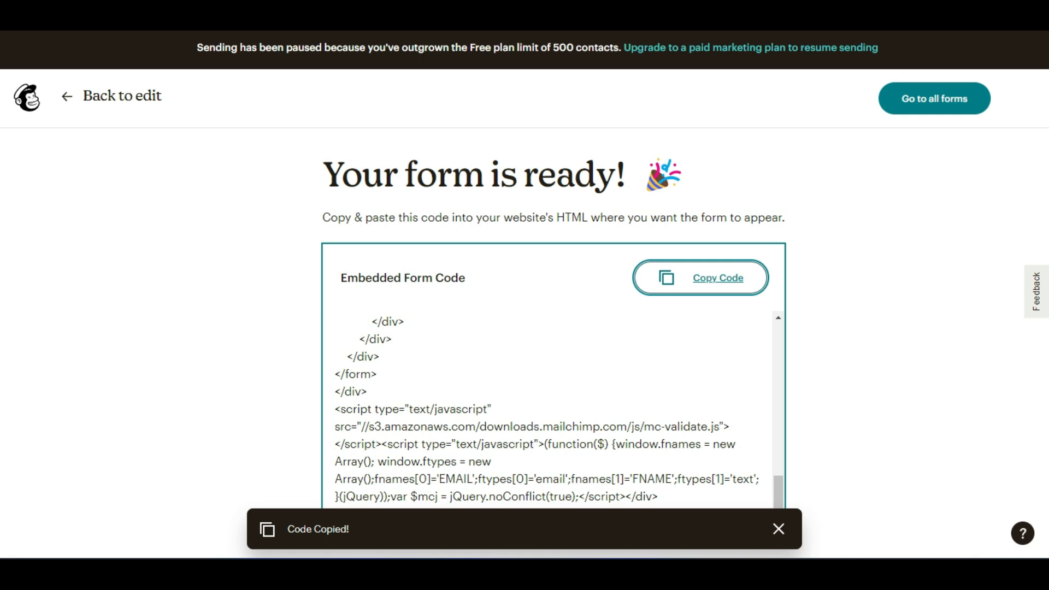
scroll(547, 409, "up", 15)
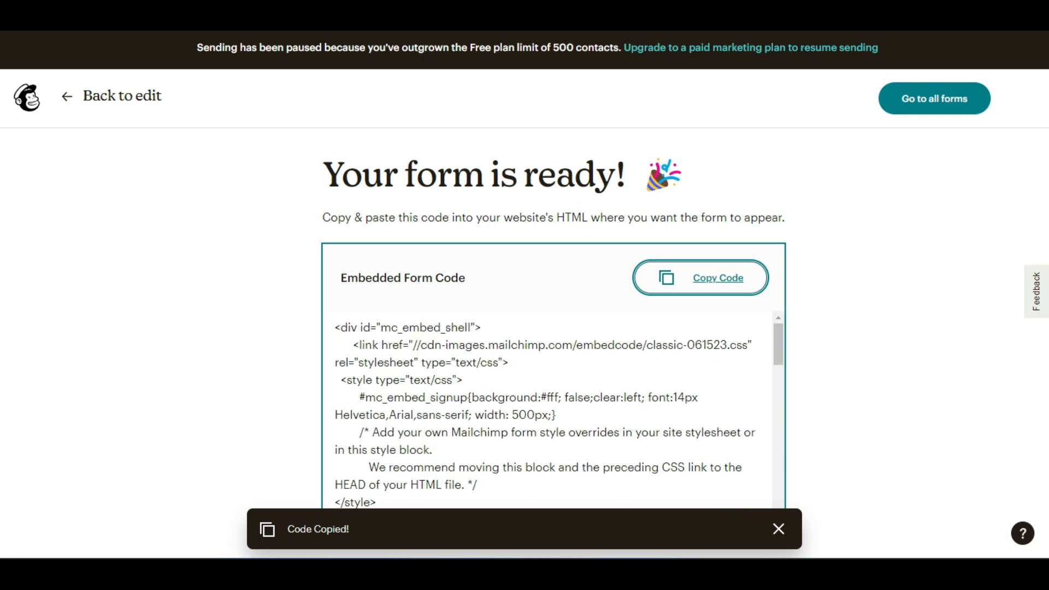
scroll(553, 409, "down", 8)
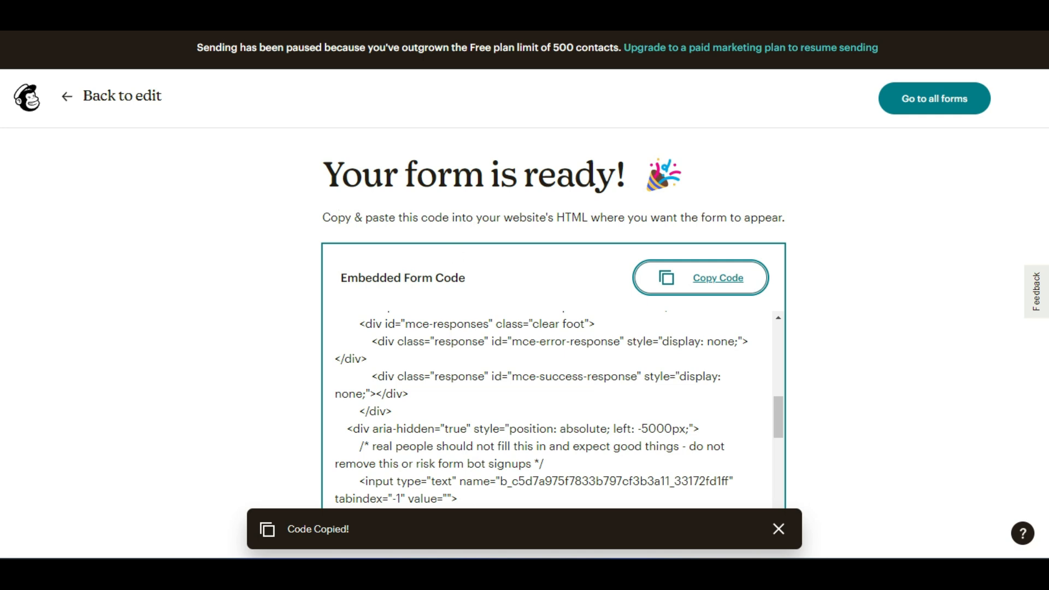
Switch to the WordPress admin and open its dashboard
left_click(126, 4)
scroll(48, 362, "up", 10)
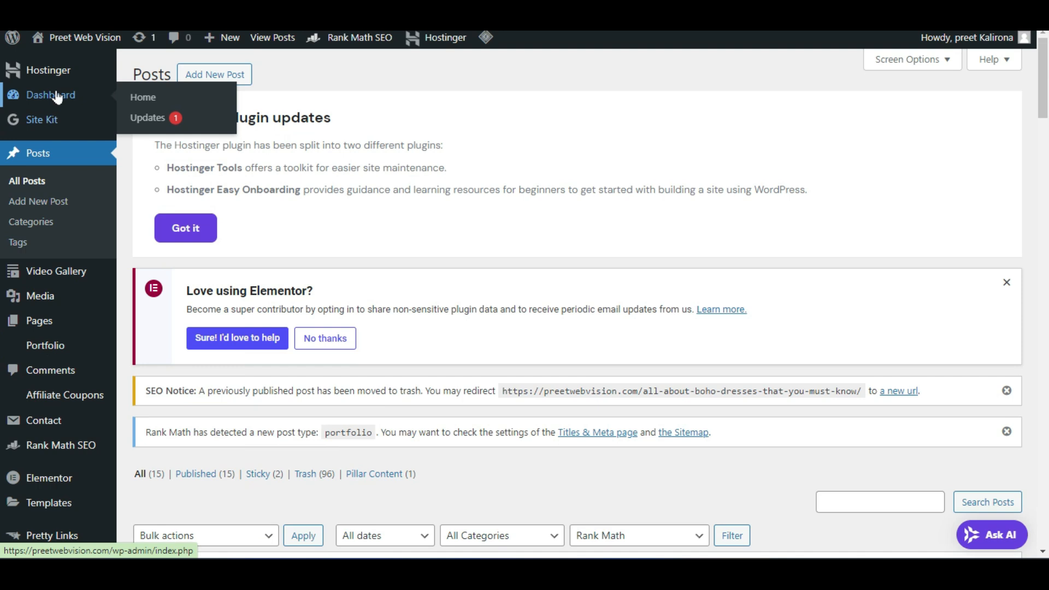
left_click(122, 95)
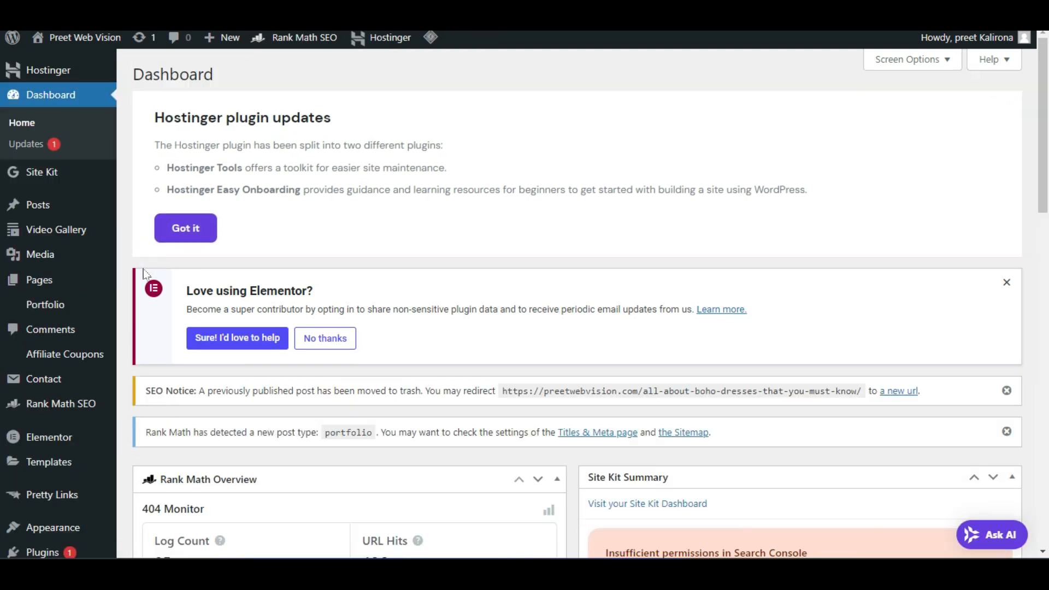
Visit the live website from the WordPress dashboard and open its About page for editing in Elementor
mouse_move(92, 44)
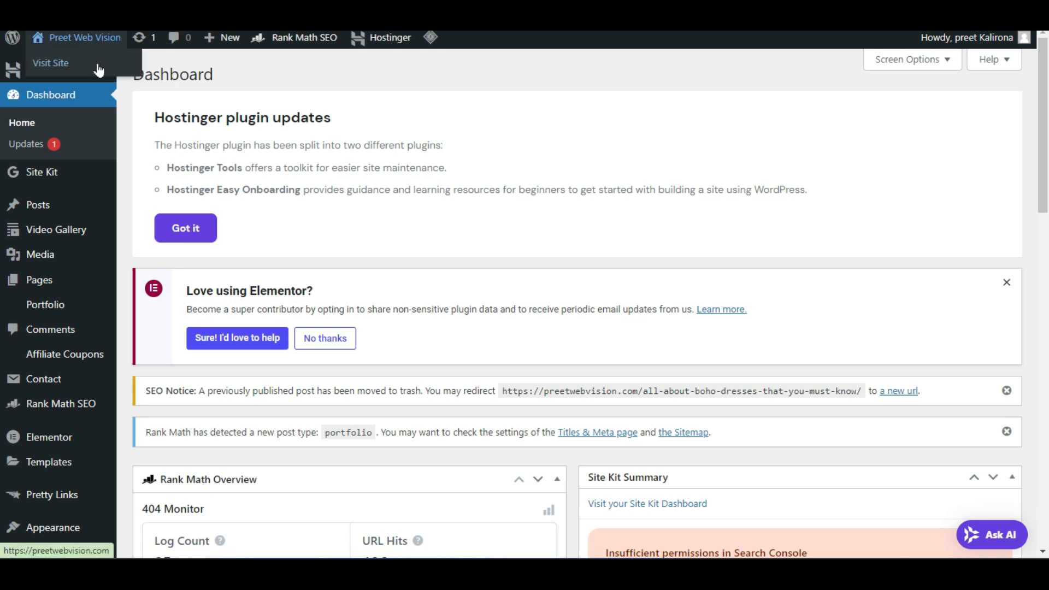
right_click(97, 65)
left_click(423, 123)
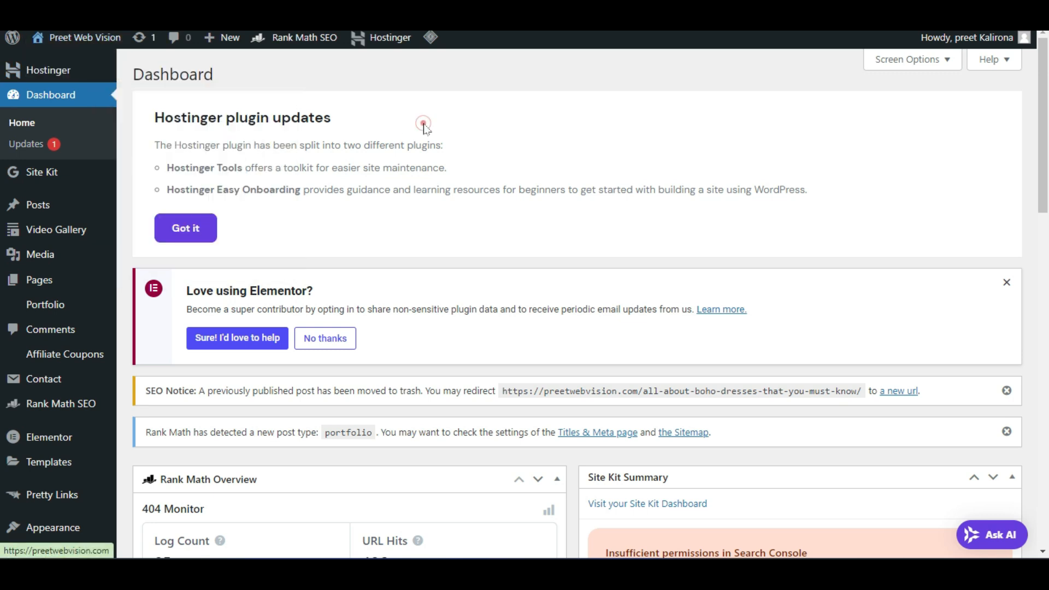
mouse_move(74, 44)
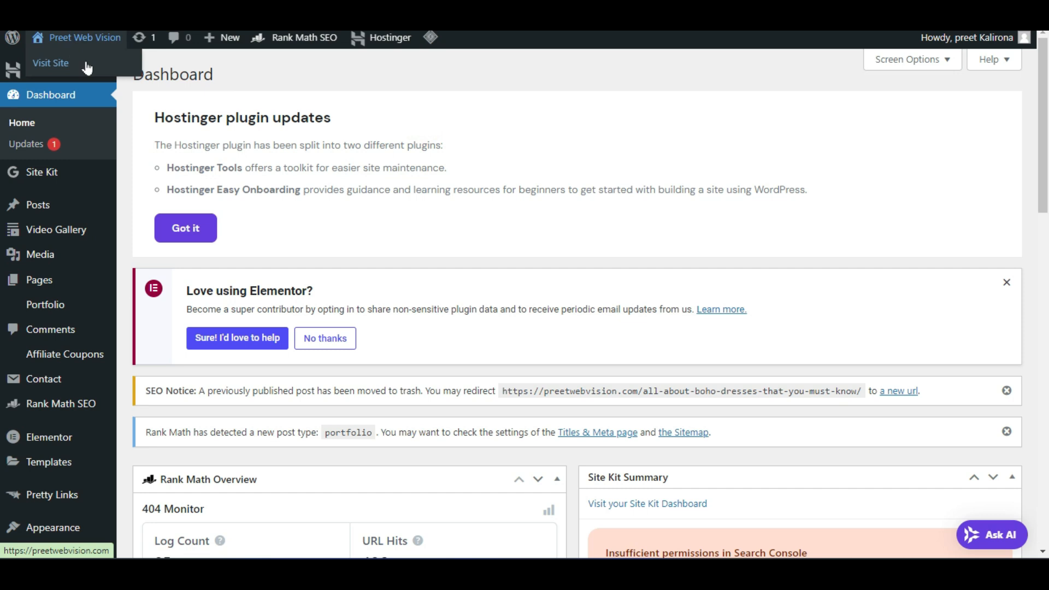
right_click(85, 61)
left_click(108, 75)
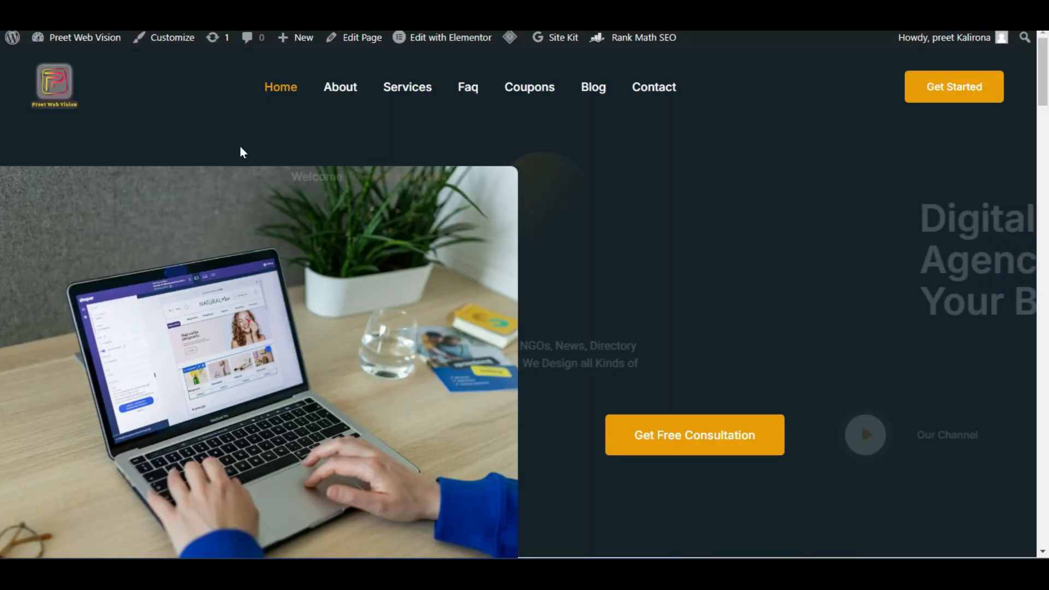
left_click(348, 96)
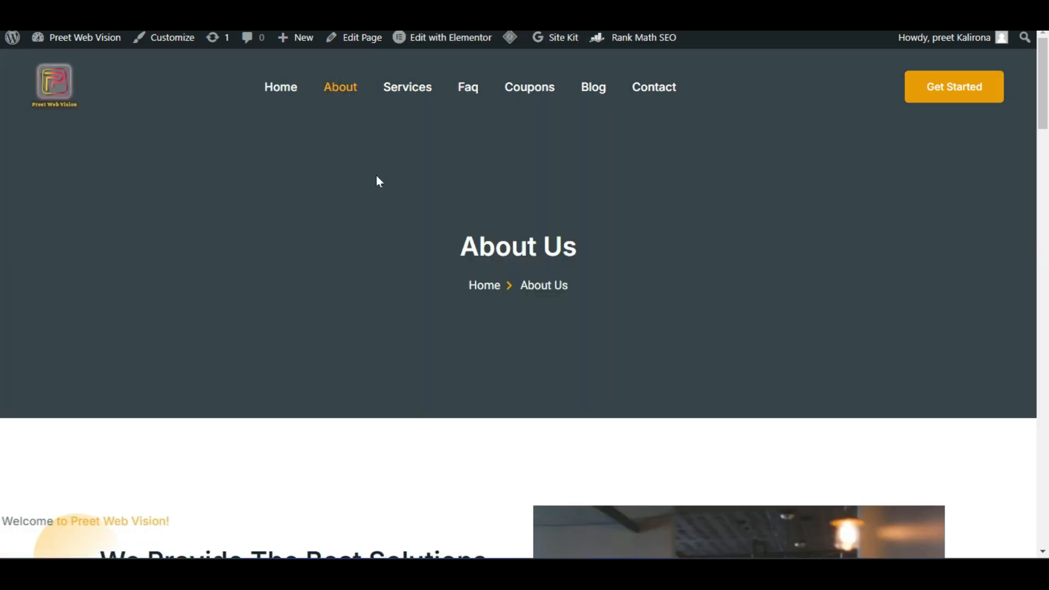
left_click(442, 39)
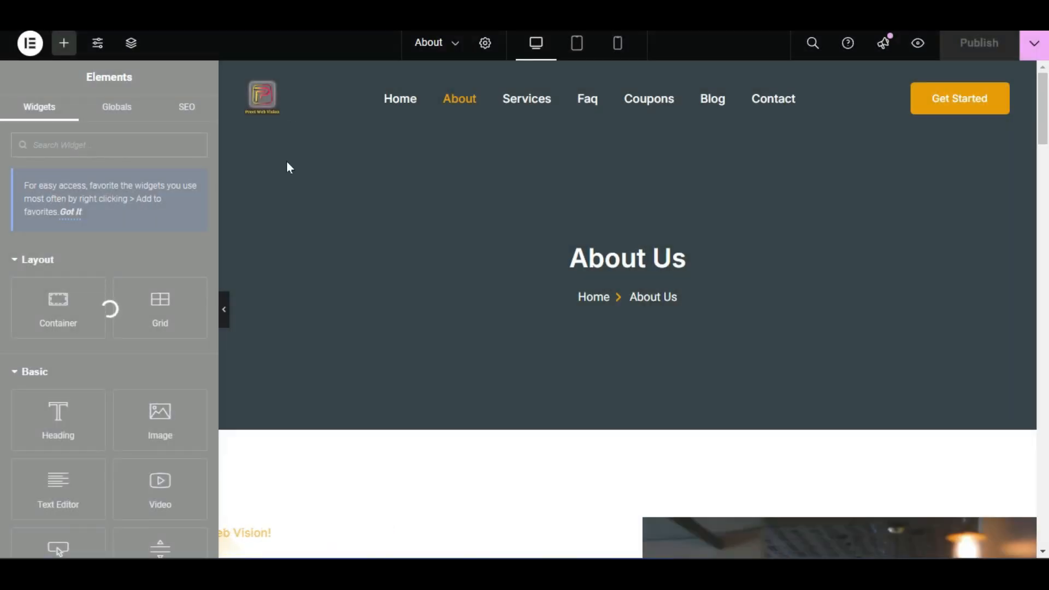
Find the HTML widget and add it to the About page in the empty area between the yellow section and the newsletter footer
scroll(467, 241, "down", 6)
scroll(467, 242, "down", 20)
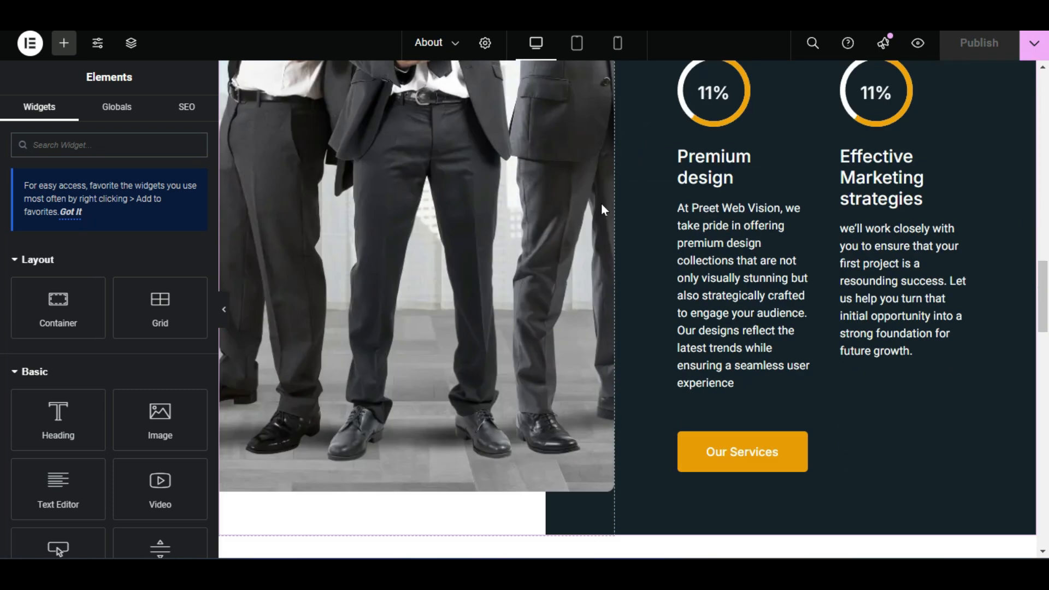
scroll(604, 213, "down", 14)
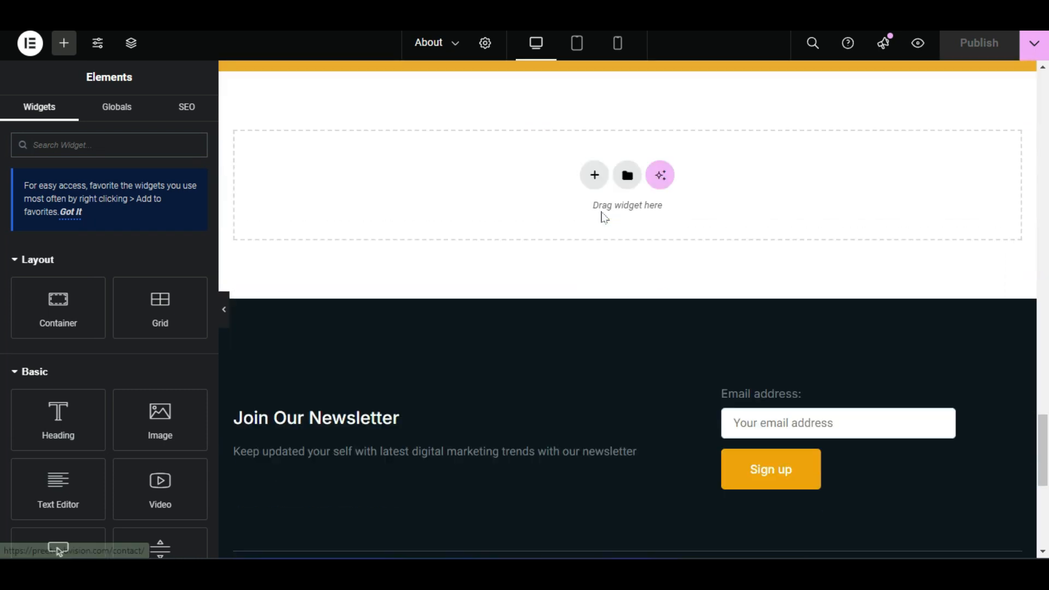
scroll(605, 218, "up", 2)
scroll(918, 380, "up", 3)
scroll(918, 381, "down", 4)
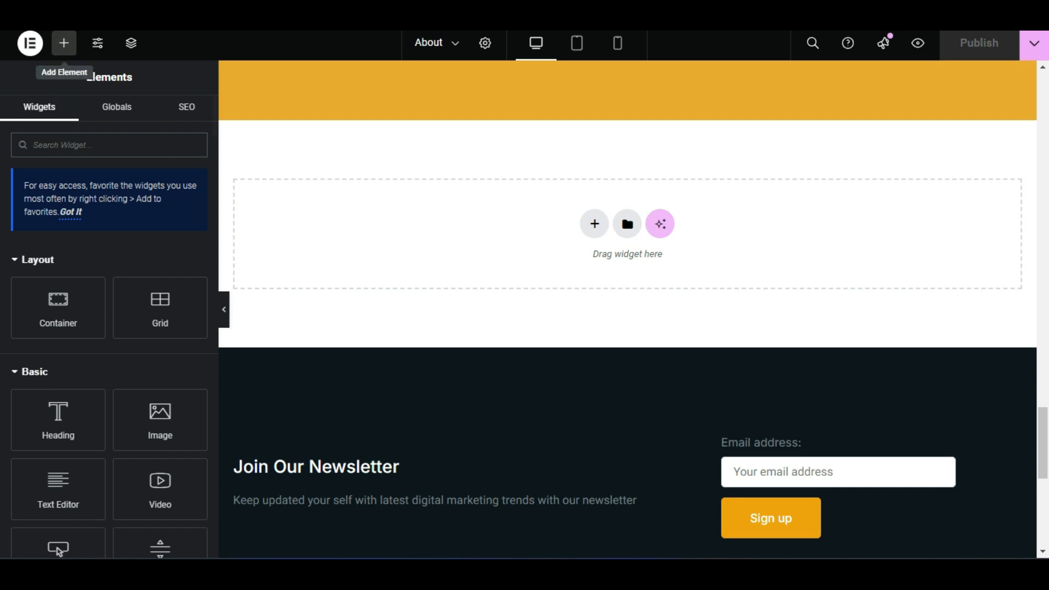
left_click(67, 146)
type("ht")
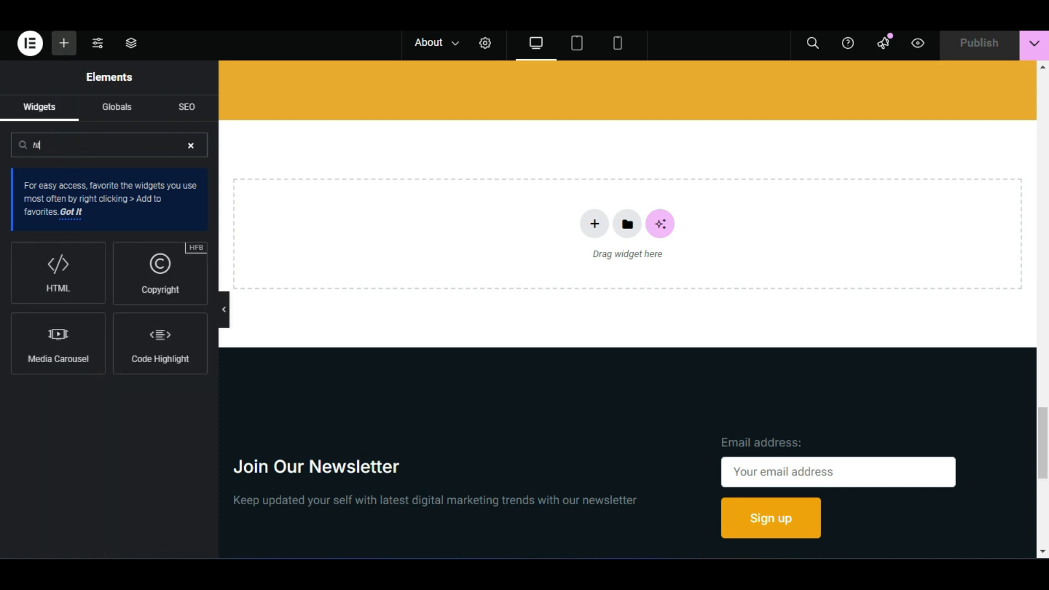
type("ml")
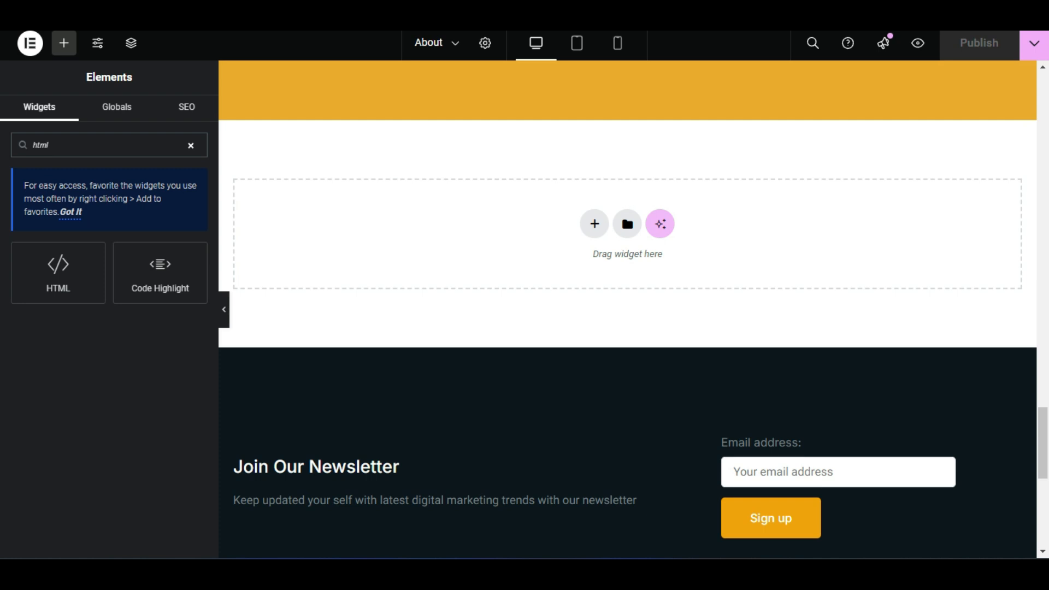
left_click_drag(60, 265, 477, 227)
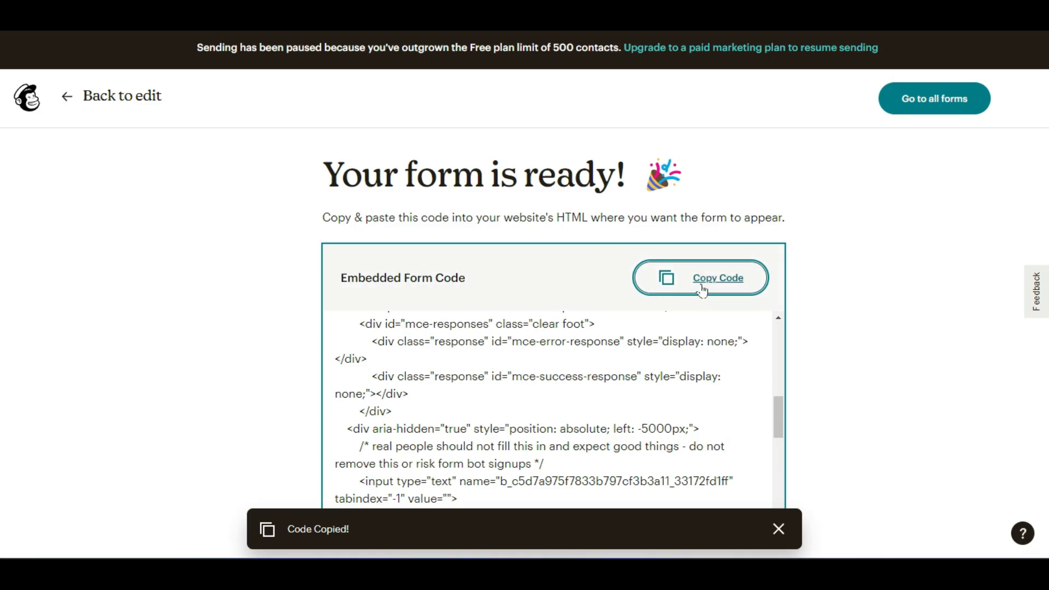
Copy the form's embed code from Mailchimp, paste it into the HTML widget and preview the page without the editing panel
left_click(705, 282)
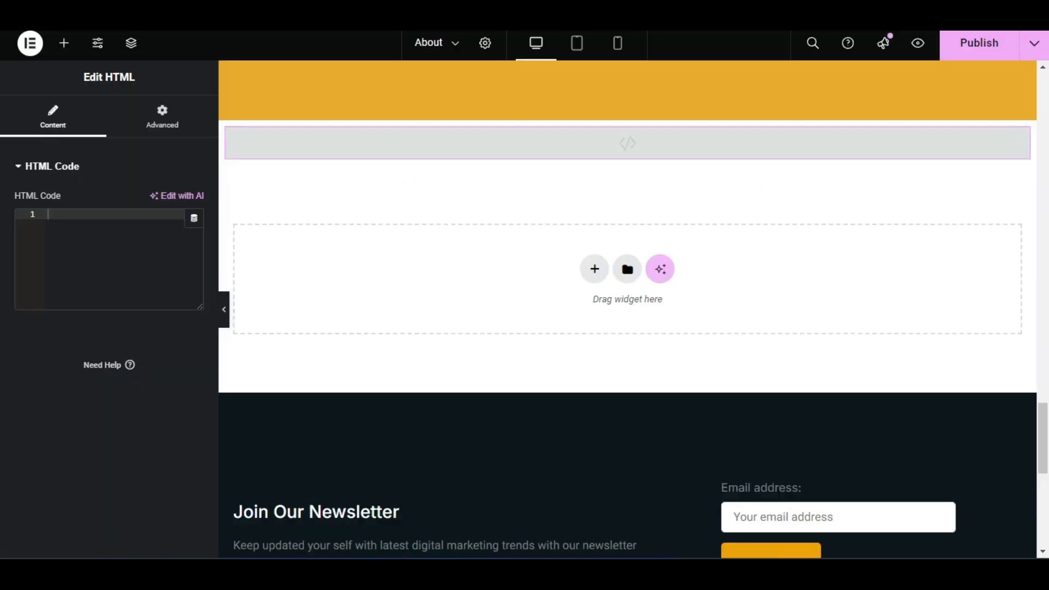
left_click(73, 212)
left_click(90, 213)
left_click(105, 222)
left_click(106, 212)
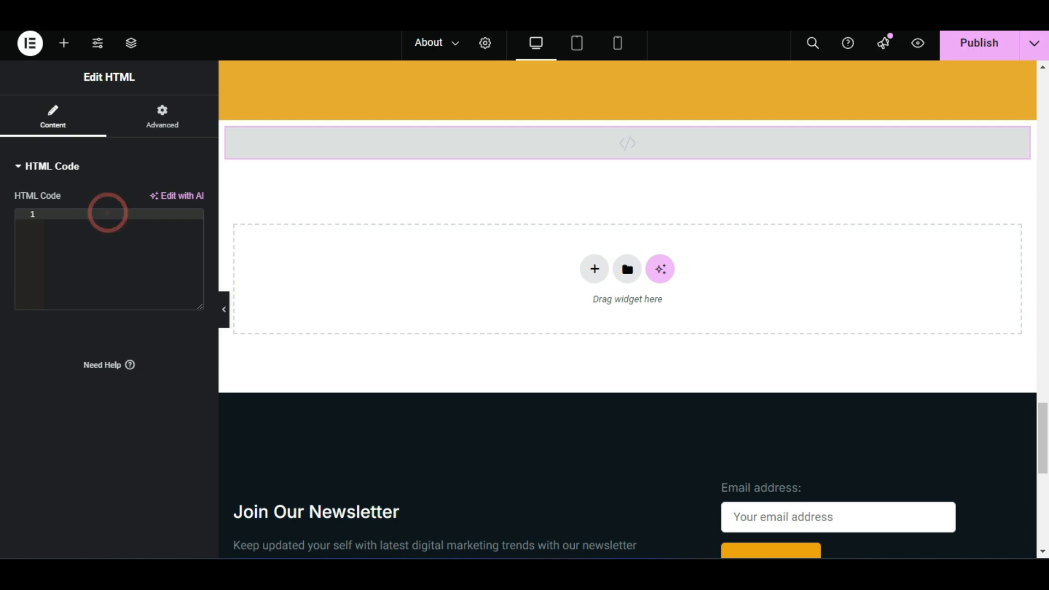
key("ctrl+v")
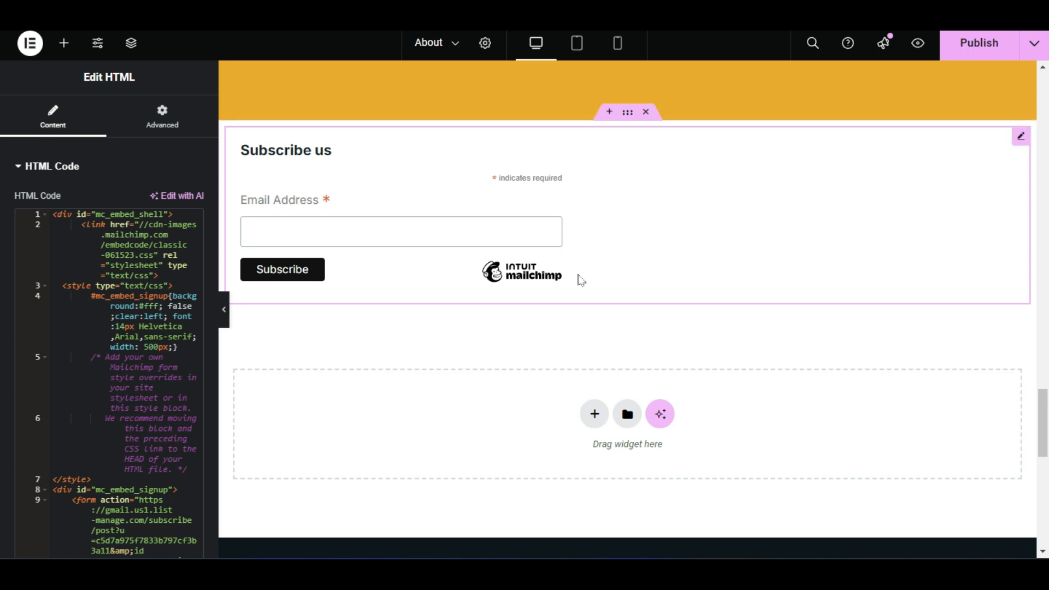
left_click(224, 310)
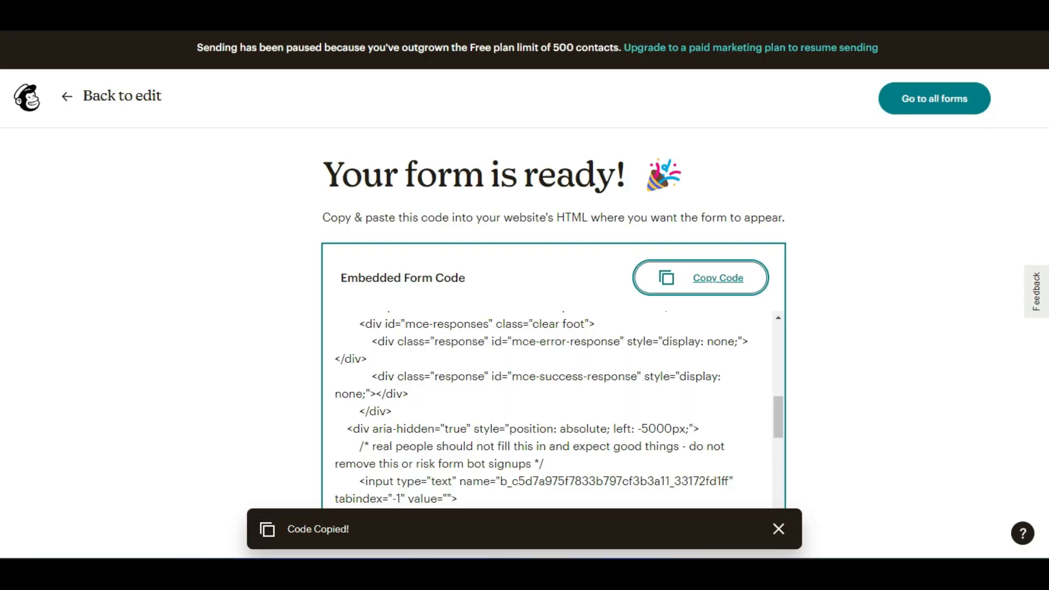
Return to editing the Mailchimp form and set its width to 800 pixels
left_click(73, 94)
left_click(26, 149)
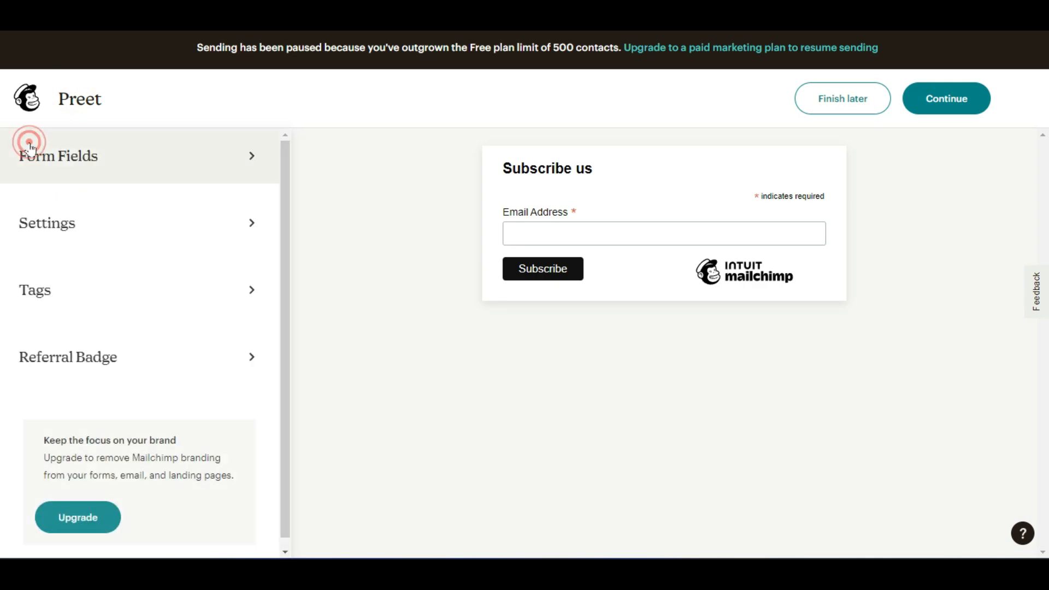
left_click(182, 224)
left_click_drag(76, 309, 34, 325)
type("800")
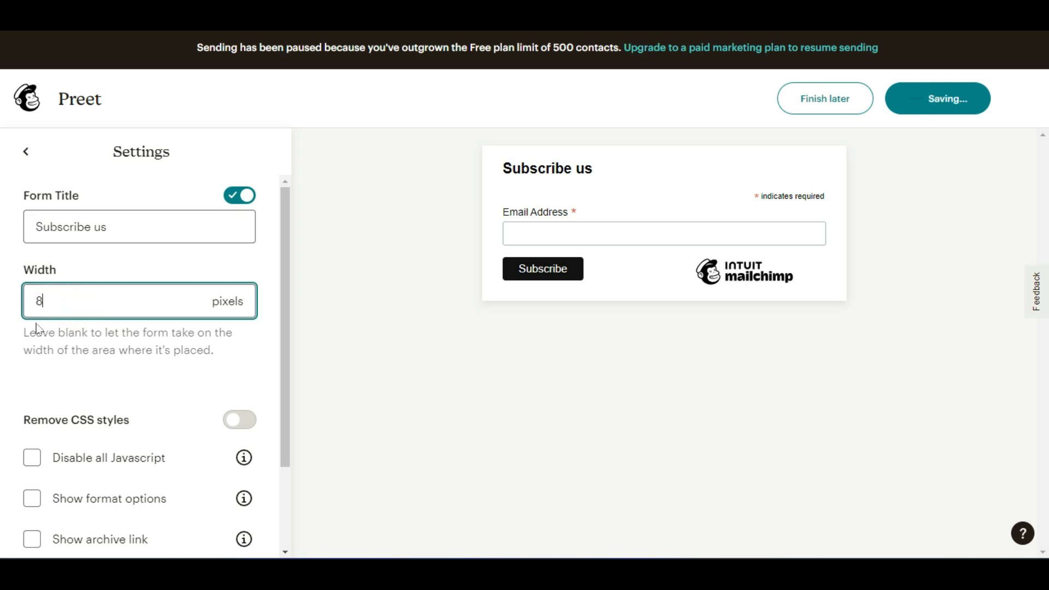
left_click(134, 358)
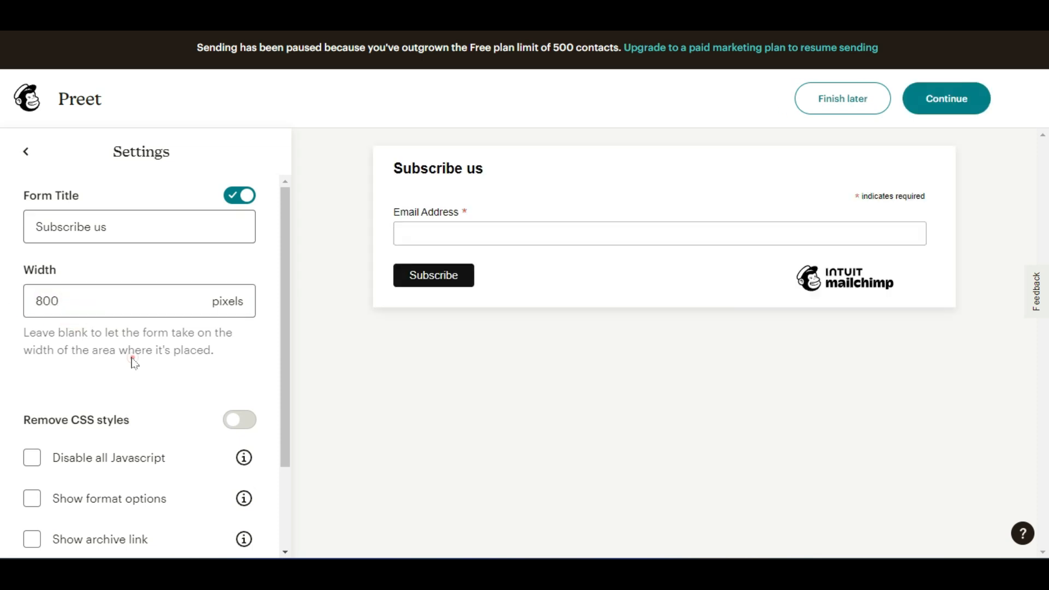
Generate and copy the updated form code, and replace all the code in the About page's HTML widget with it
left_click(931, 106)
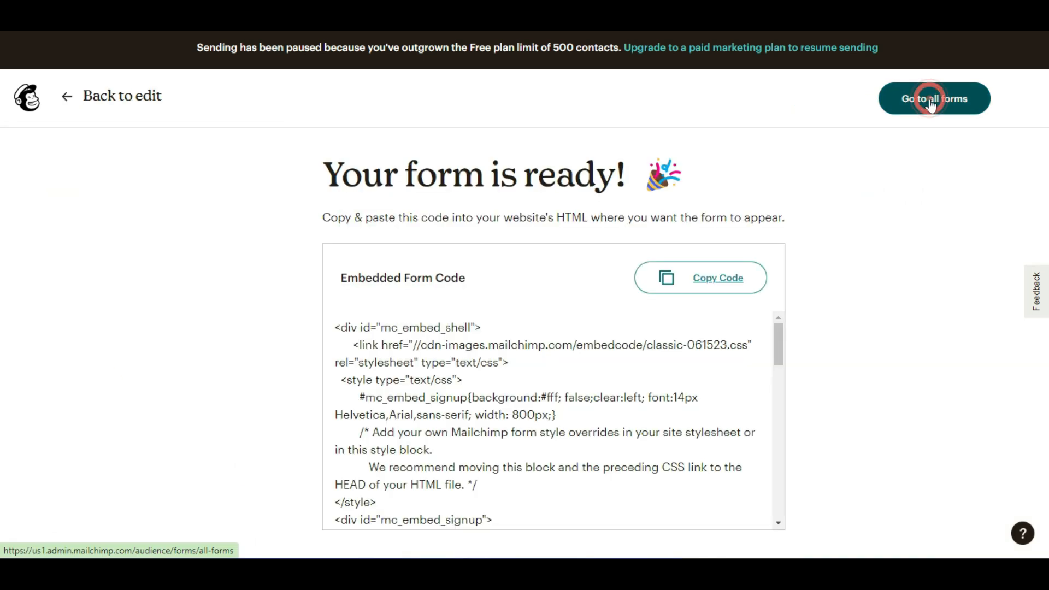
left_click(728, 285)
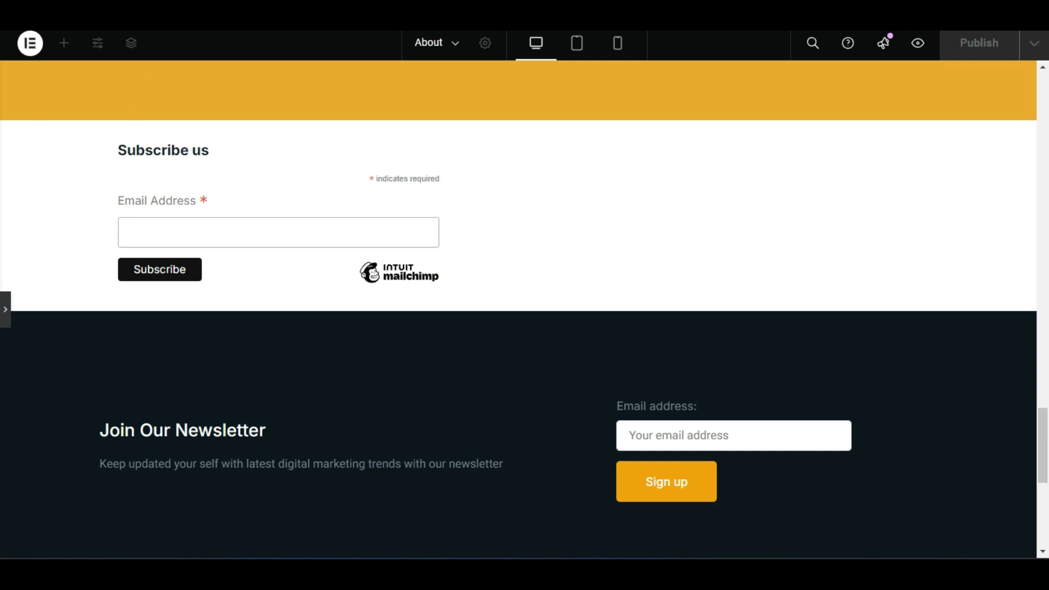
left_click(5, 303)
right_click(134, 306)
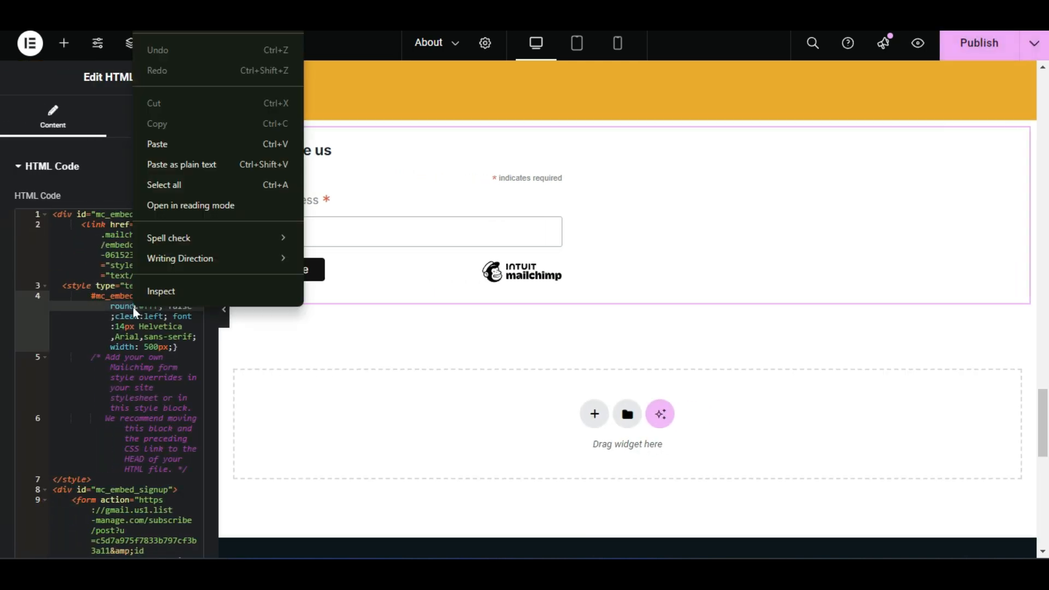
left_click(138, 184)
key("BackSpace")
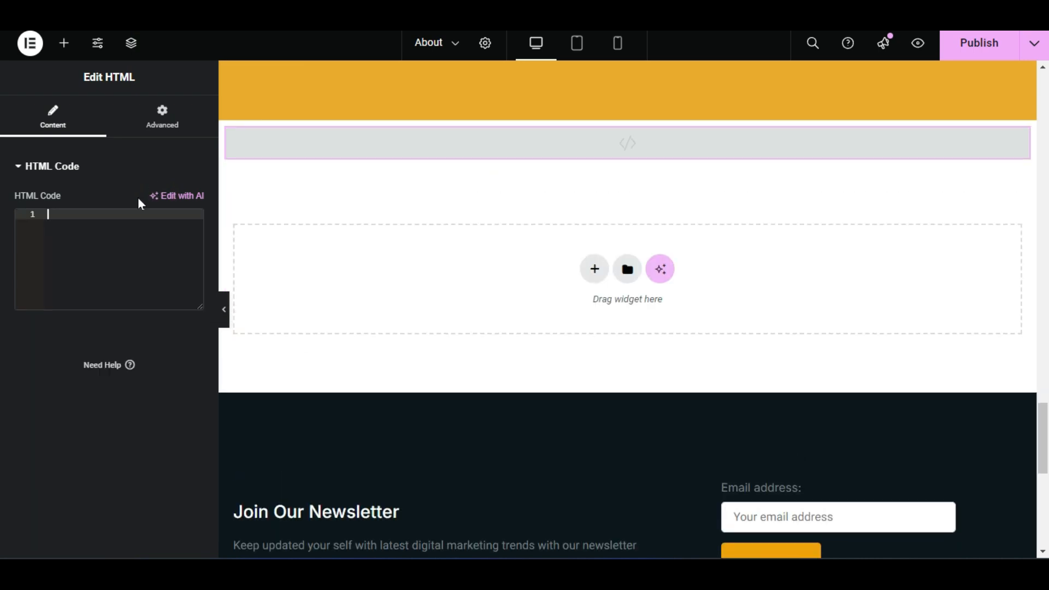
key("ctrl+v")
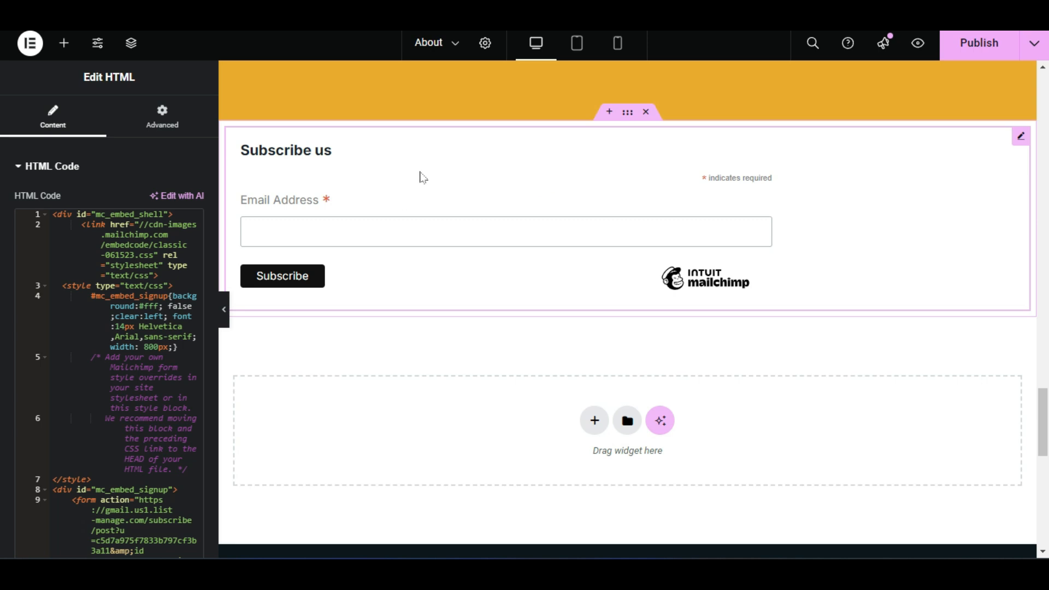
Open the advanced layout settings of the HTML widget that holds the signup form
right_click(374, 172)
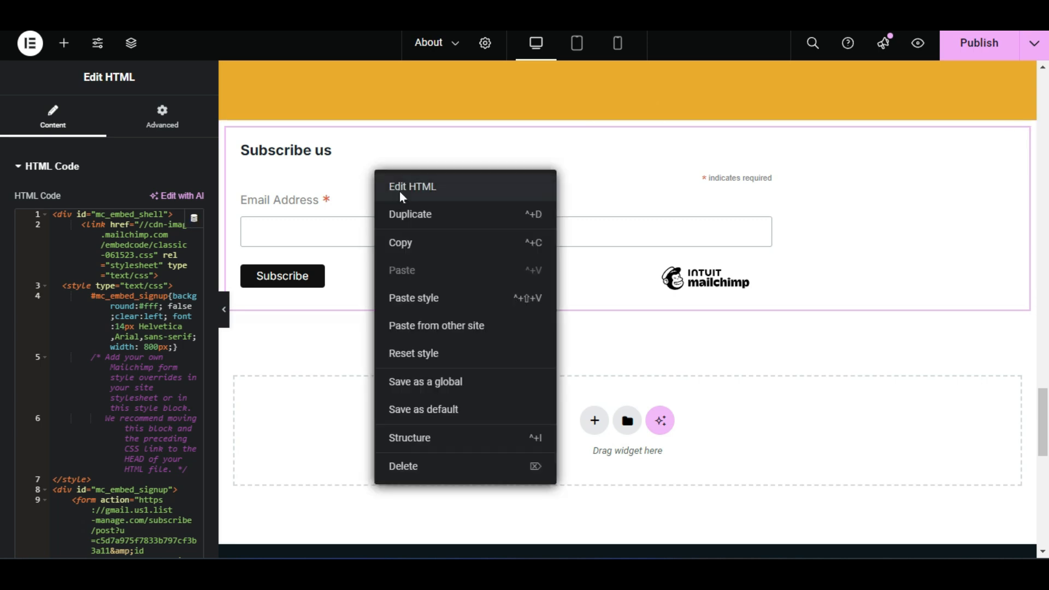
left_click(399, 191)
left_click(134, 131)
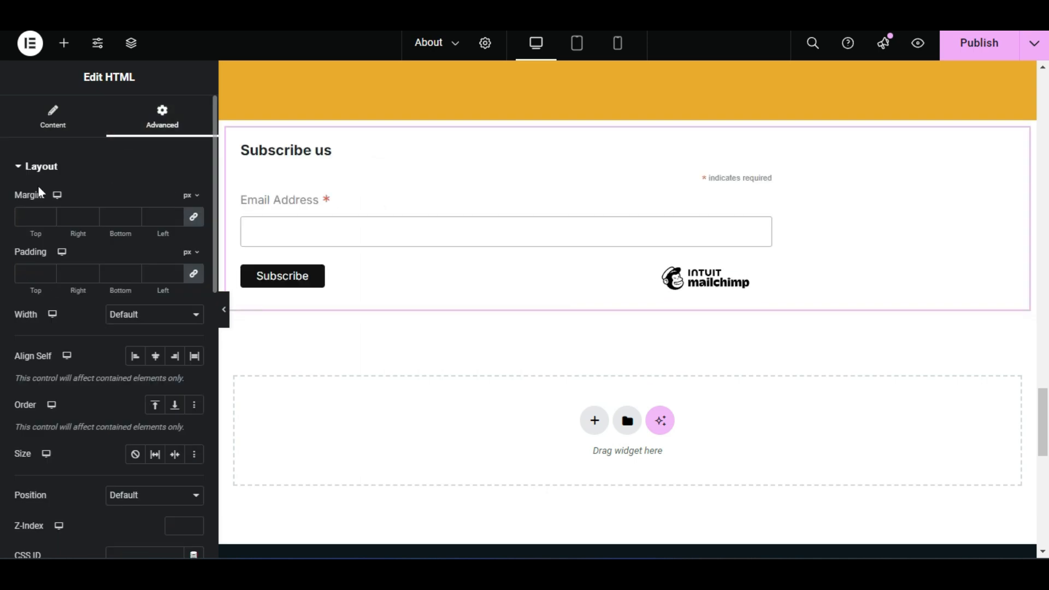
left_click(159, 323)
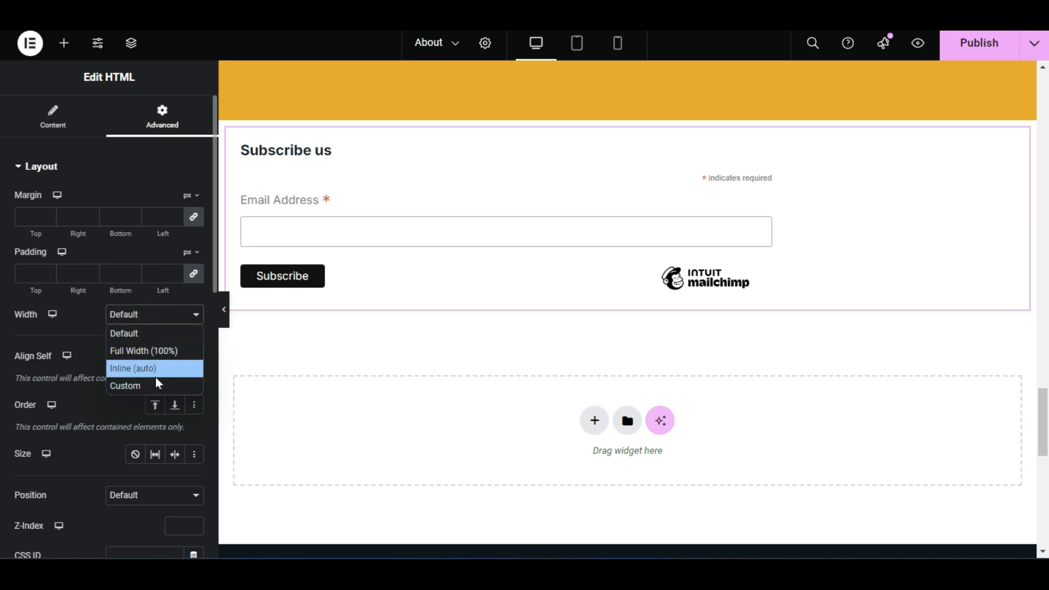
left_click(157, 386)
left_click_drag(14, 362, 158, 377)
left_click(176, 324)
left_click(169, 332)
Unlink the HTML widget's padding values and set only the right padding to 44 px
left_click(33, 273)
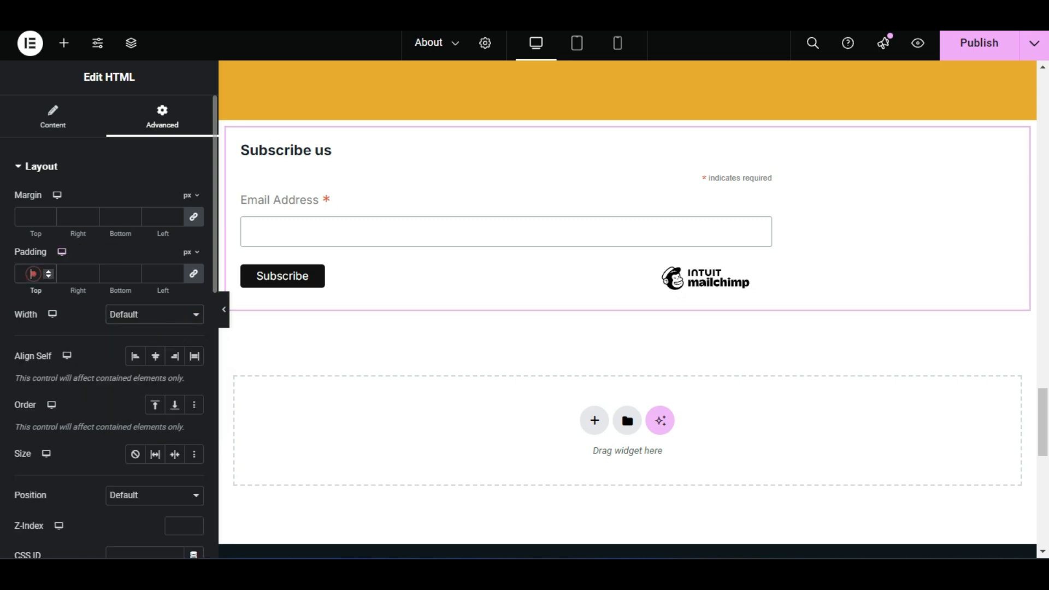
left_click(77, 273)
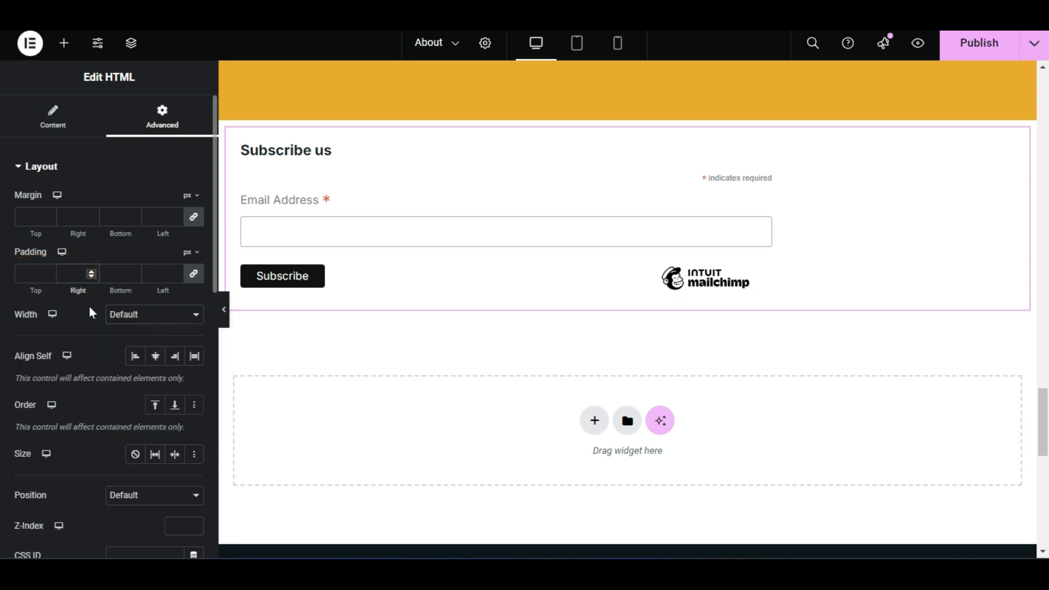
left_click(194, 274)
left_click(81, 276)
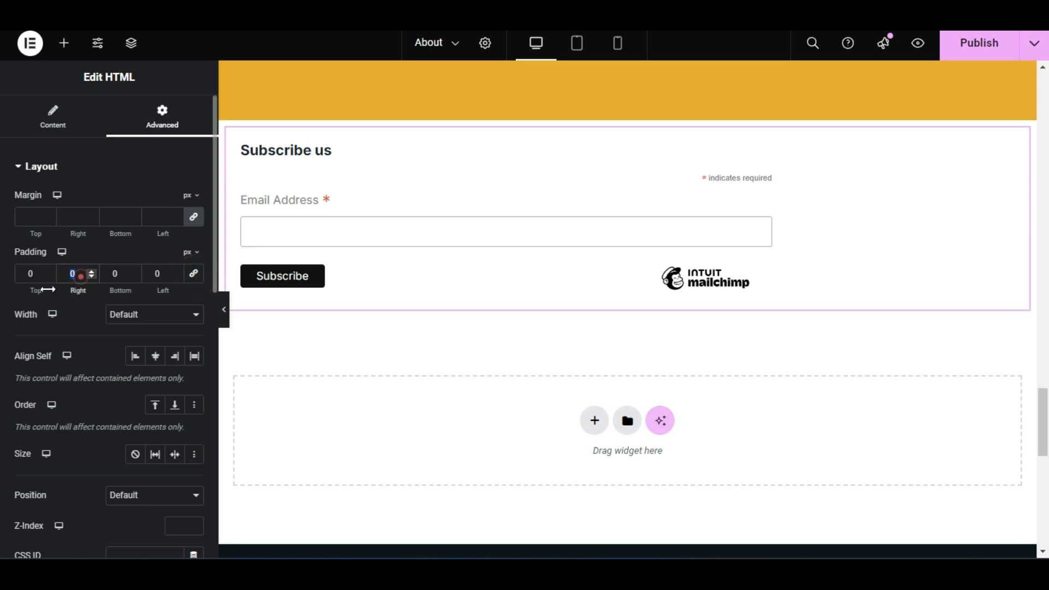
type("44")
left_click(87, 297)
Unlink the HTML widget's margin values and set only the right margin to 44 px
left_click(194, 217)
left_click(72, 216)
type("44")
left_click(93, 261)
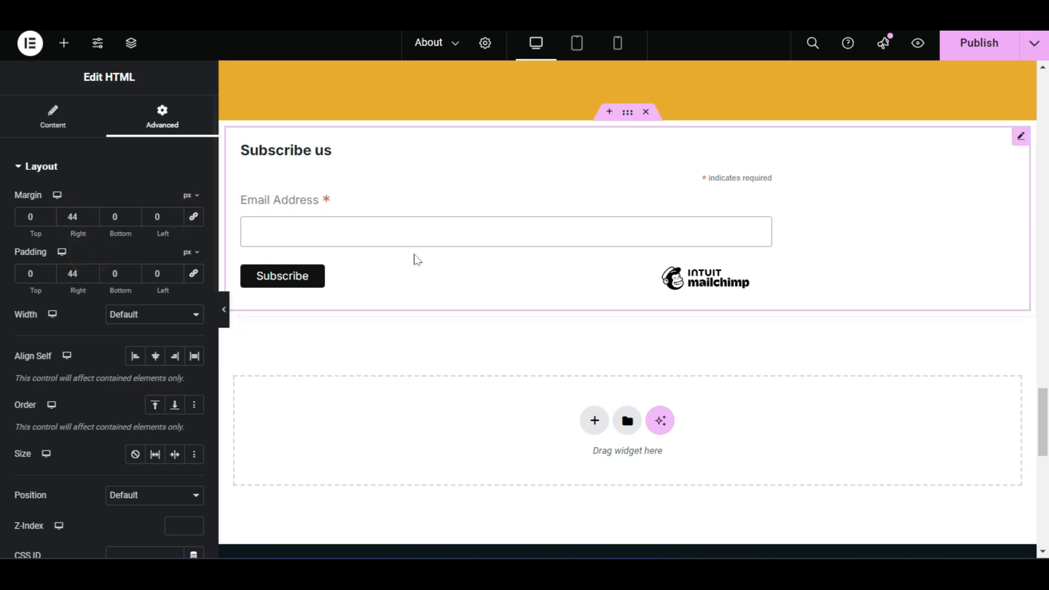
left_click(241, 164)
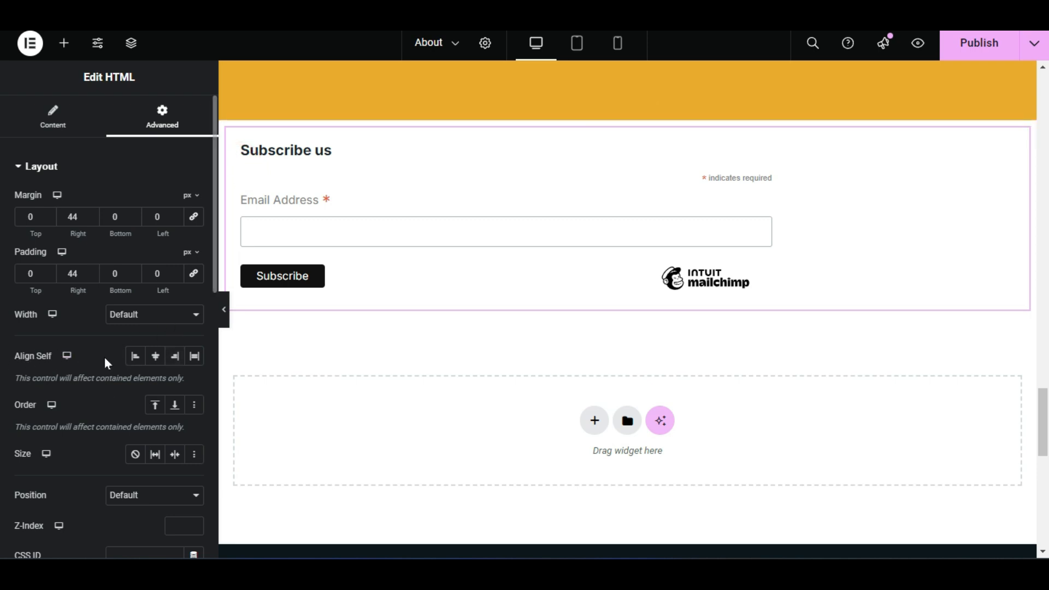
Centre the HTML widget with Align Self and preview the page without the editing panel
left_click(174, 357)
left_click(155, 360)
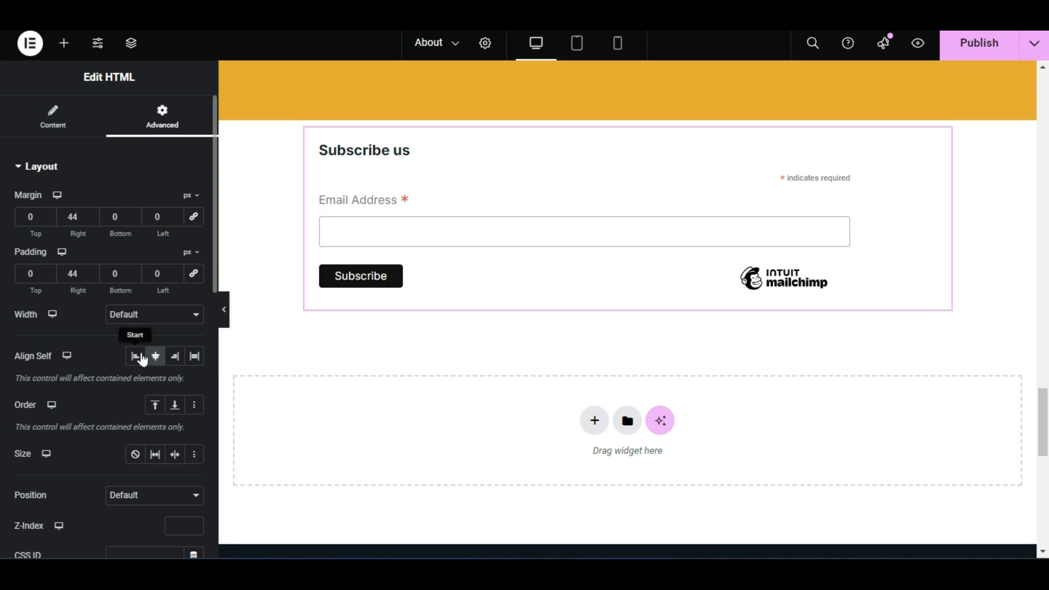
left_click(224, 309)
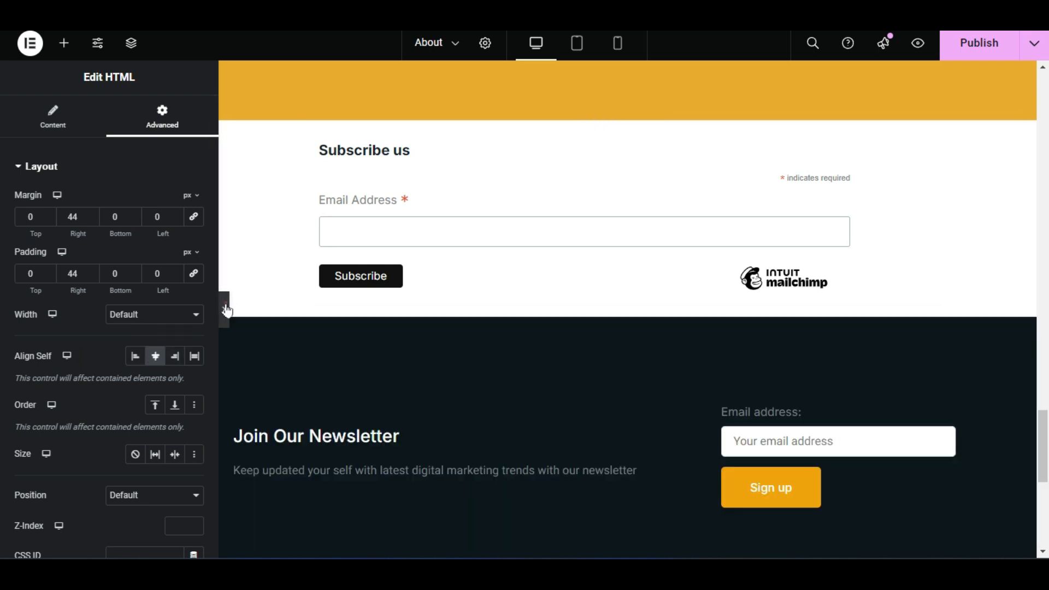
left_click(5, 309)
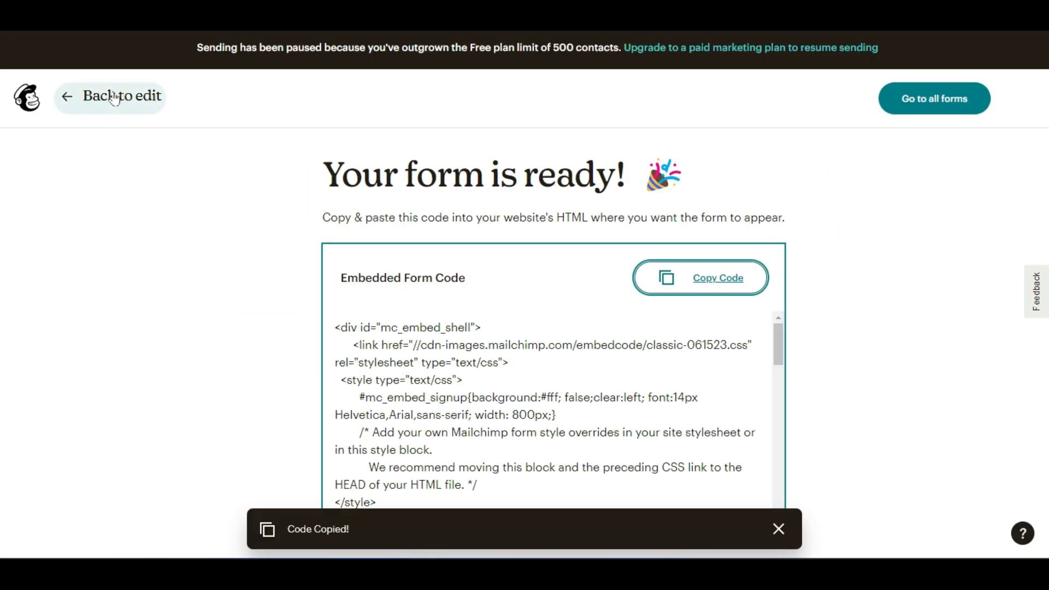
Switch to Mailchimp, leave the embedded form's code page and choose the pop-up form type for a new signup form
left_click(115, 98)
left_click(25, 152)
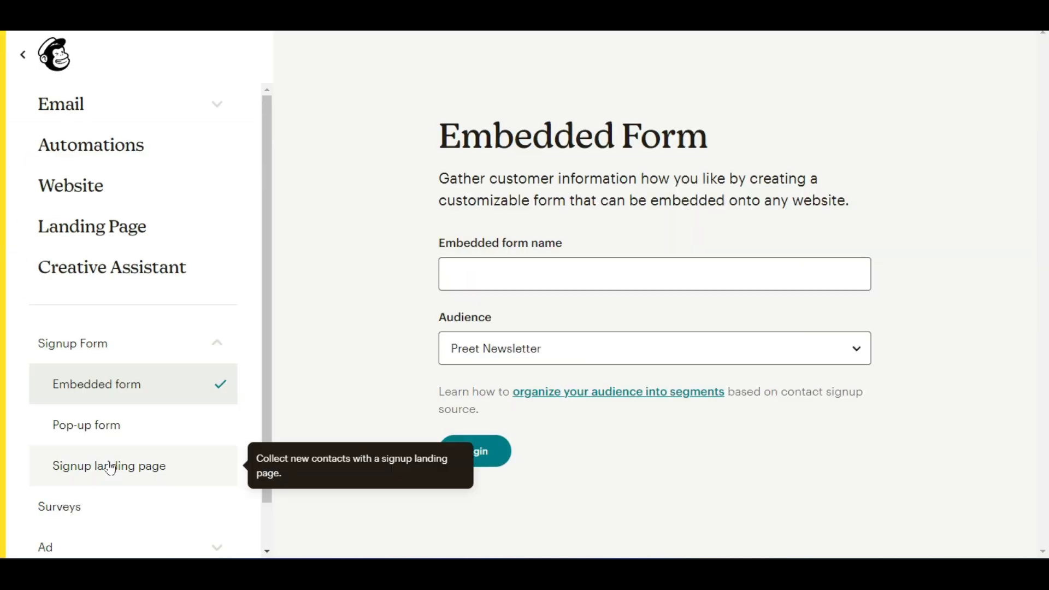
scroll(115, 426, "down", 1)
left_click(125, 376)
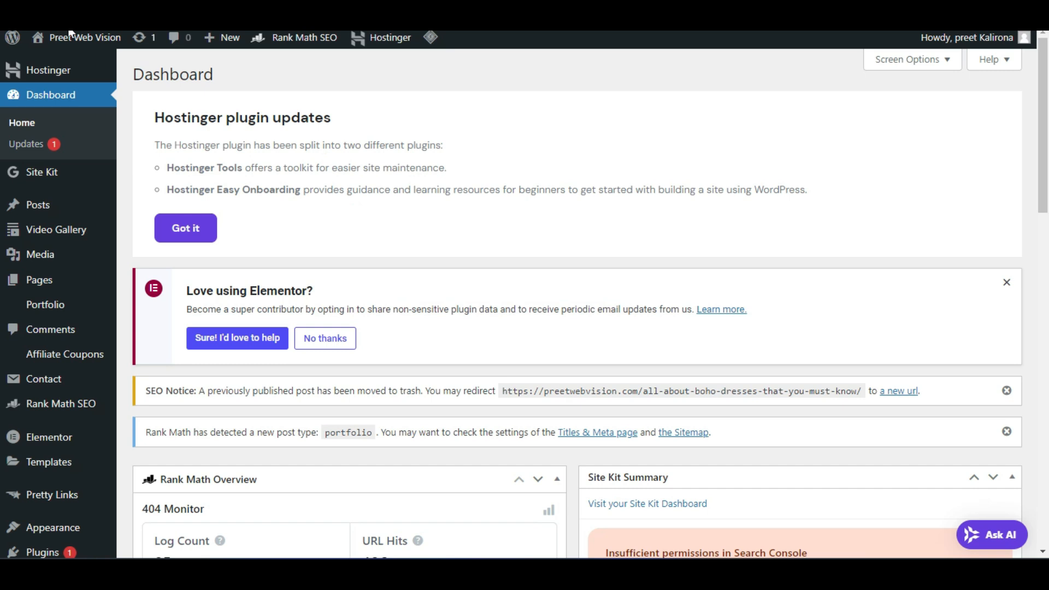
Visit the live website from the WordPress dashboard in a new tab and look through its homepage
mouse_move(71, 36)
right_click(96, 66)
left_click(100, 79)
key("ctrl+Tab")
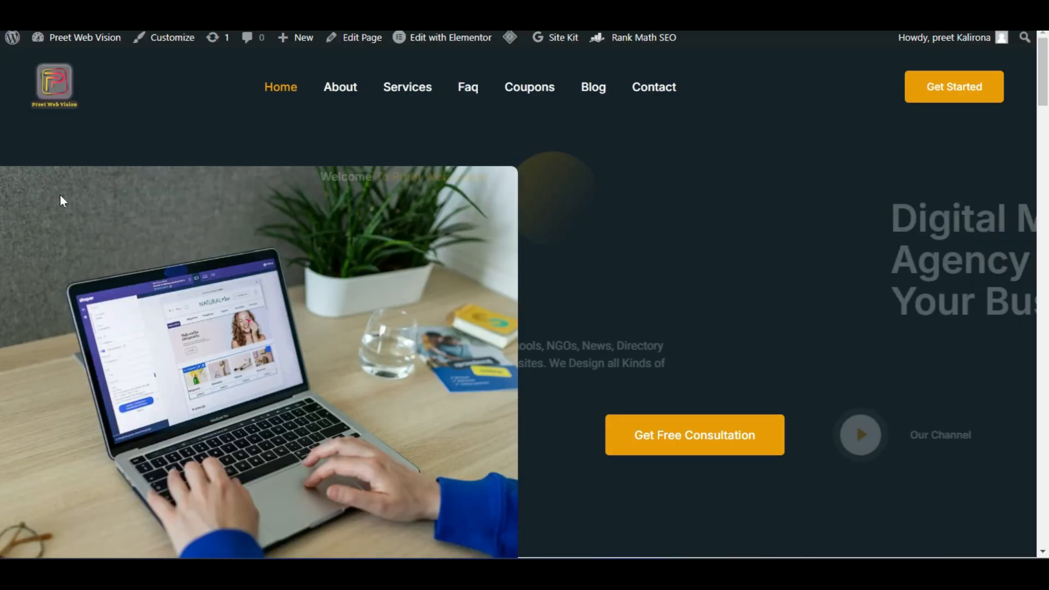
scroll(62, 210, "down", 10)
scroll(41, 246, "down", 15)
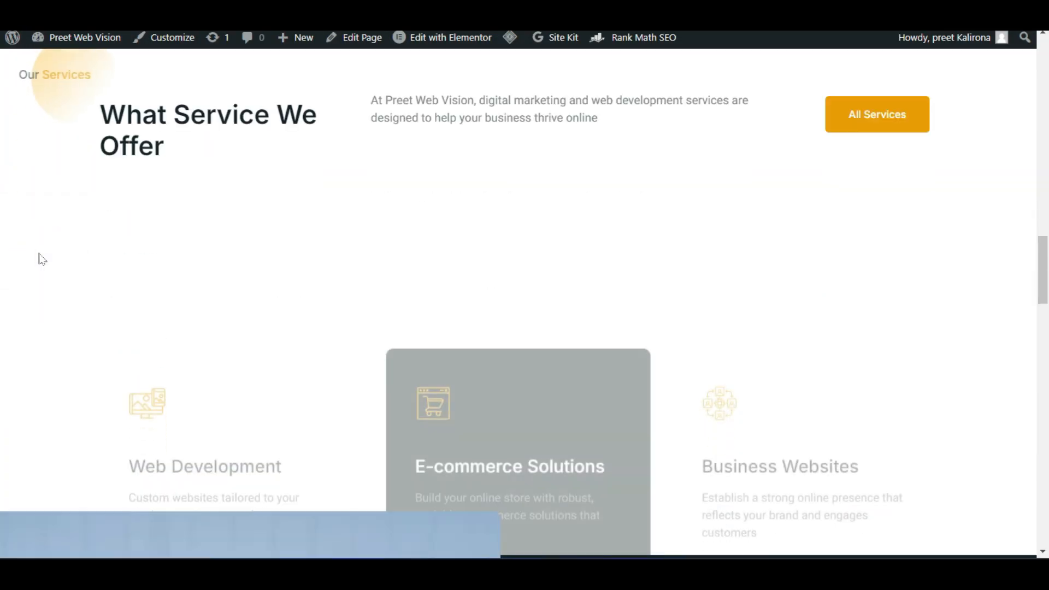
scroll(38, 260, "down", 3)
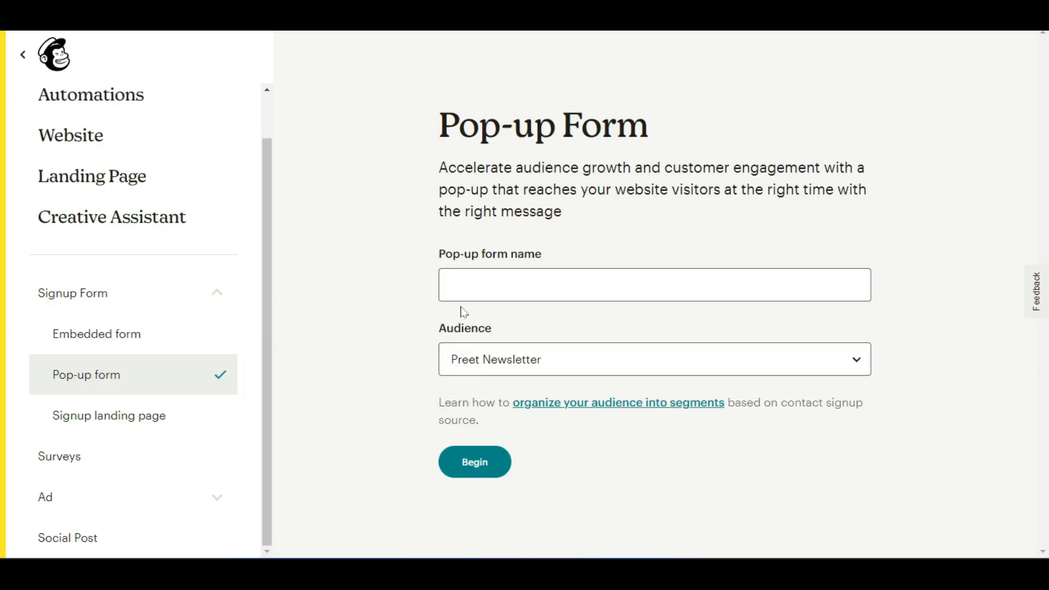
Begin a signup landing page in Mailchimp named with the owner's first name, for the Preet Newsletter audience
left_click(130, 422)
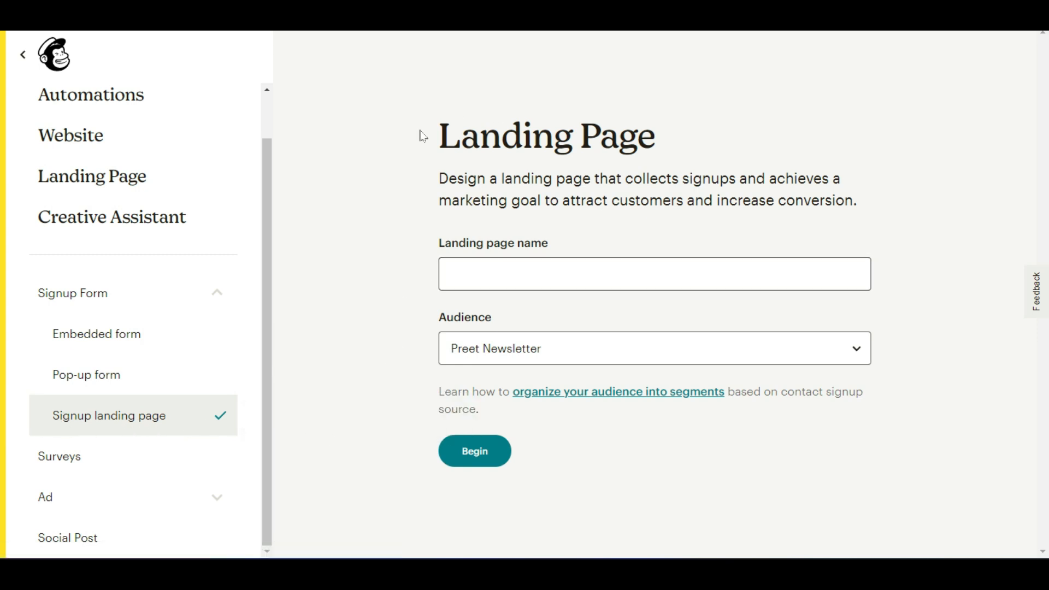
left_click(522, 264)
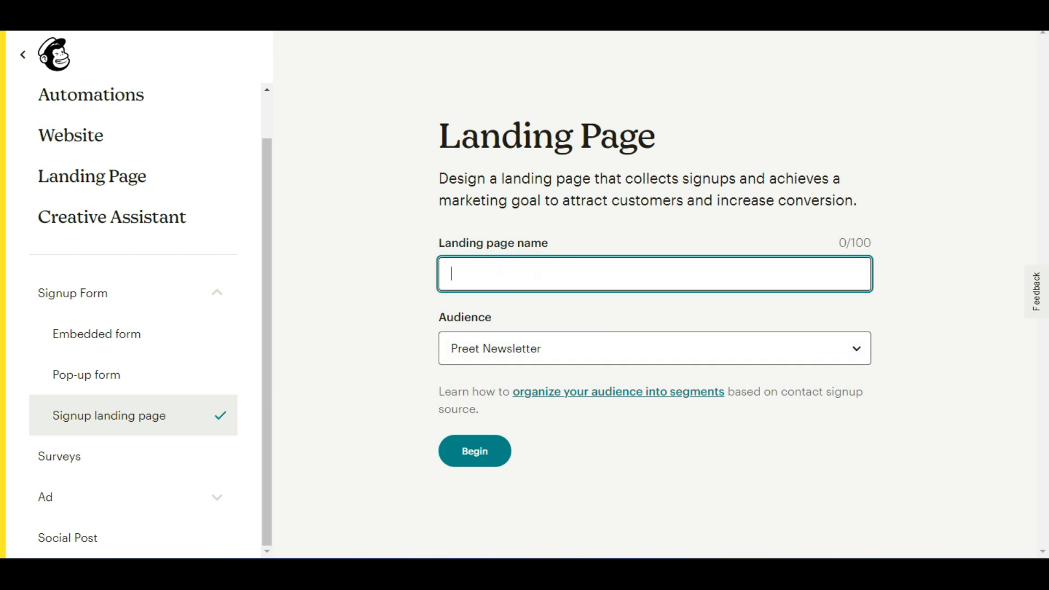
type("preet")
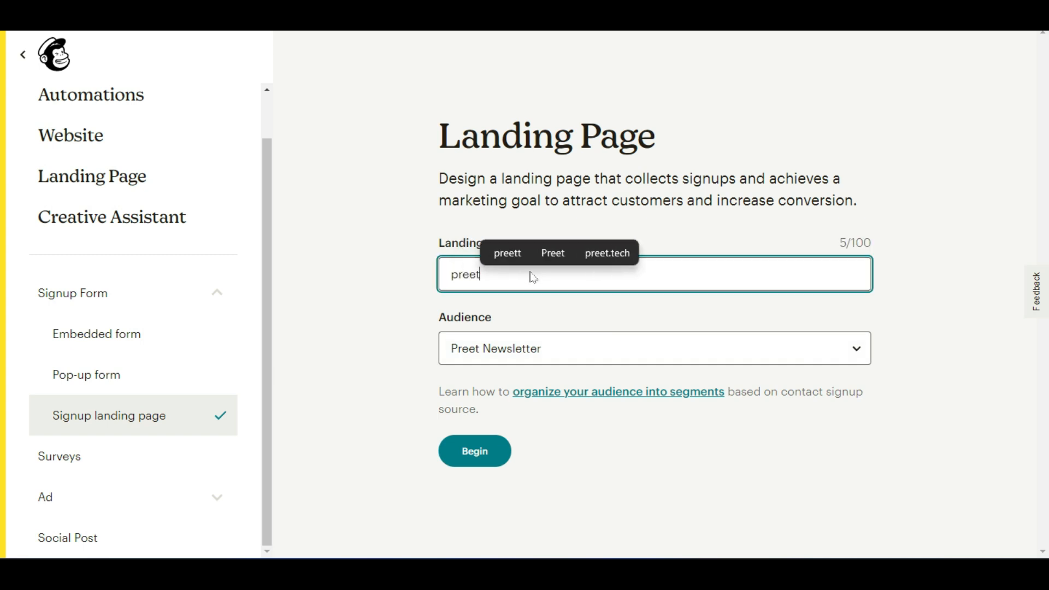
left_click(418, 400)
left_click(499, 448)
left_click(487, 464)
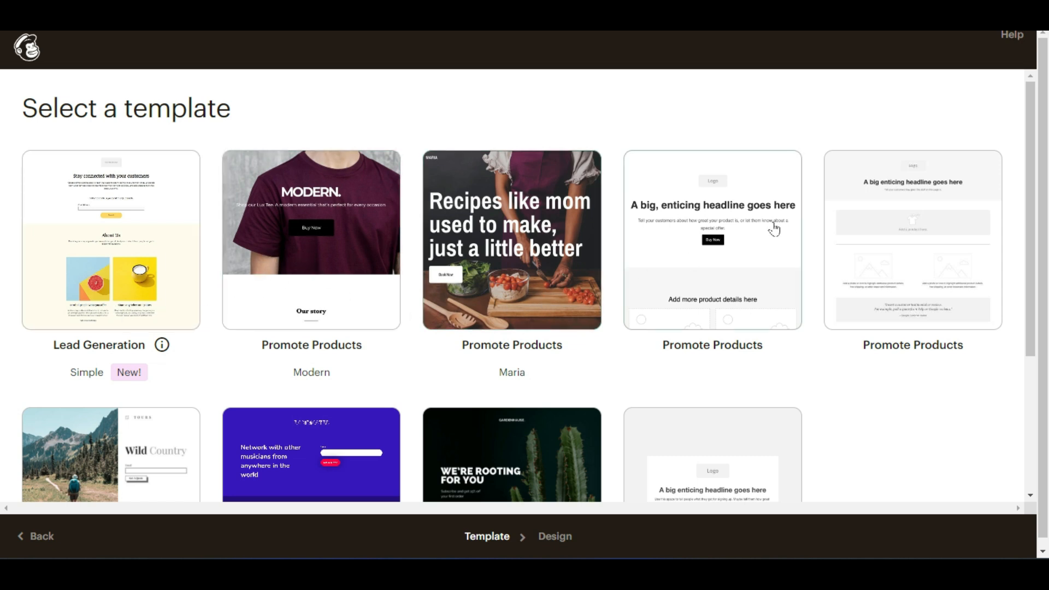
Browse the landing page templates, choose the Simple Lead Generation template and accept the Shutterstock image terms
scroll(655, 343, "down", 3)
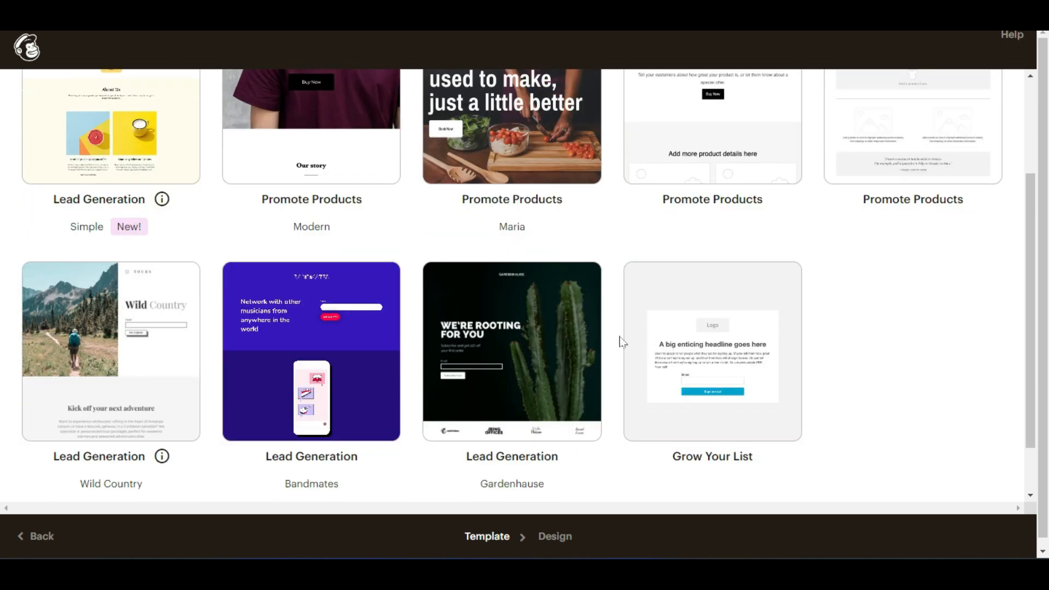
scroll(621, 342, "down", 1)
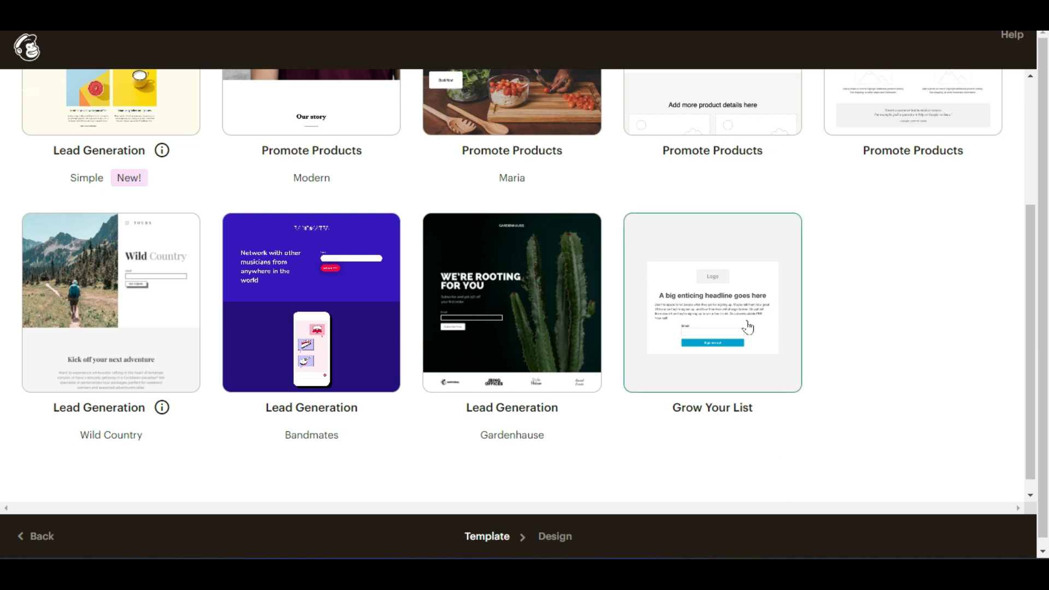
scroll(301, 463, "up", 4)
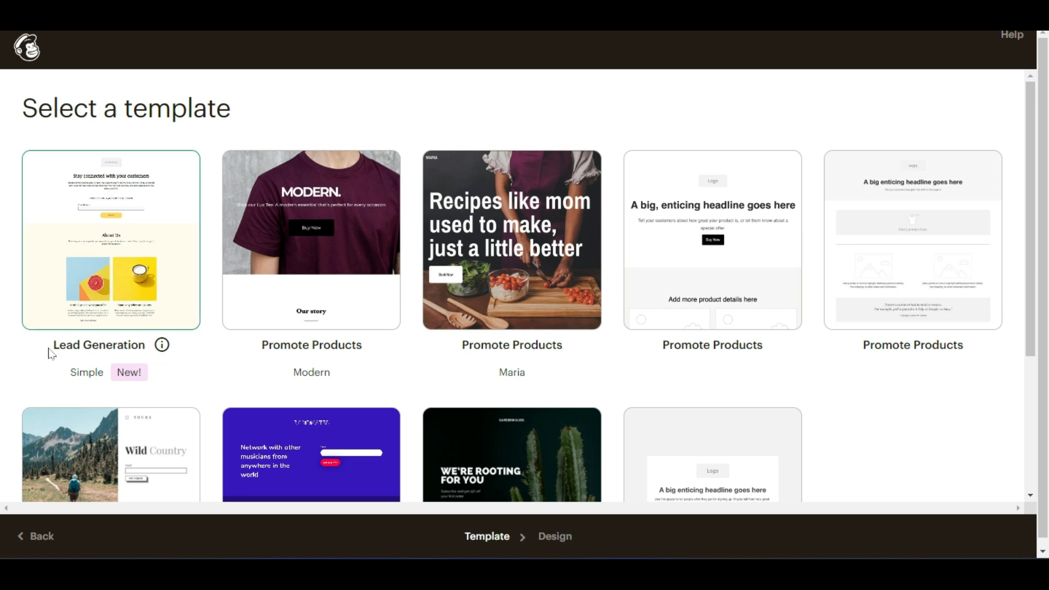
left_click(130, 212)
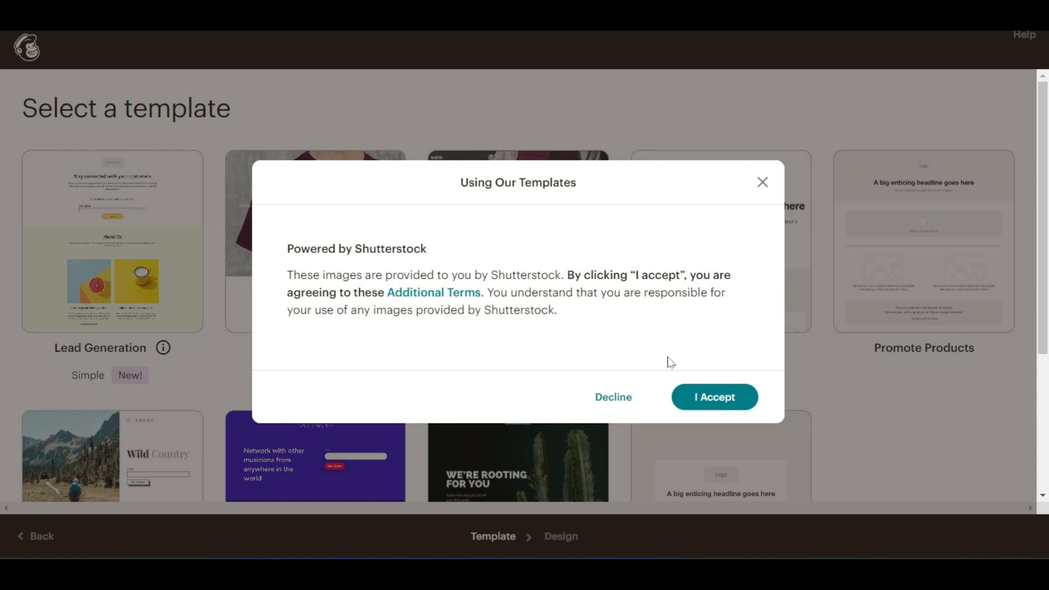
left_click(703, 394)
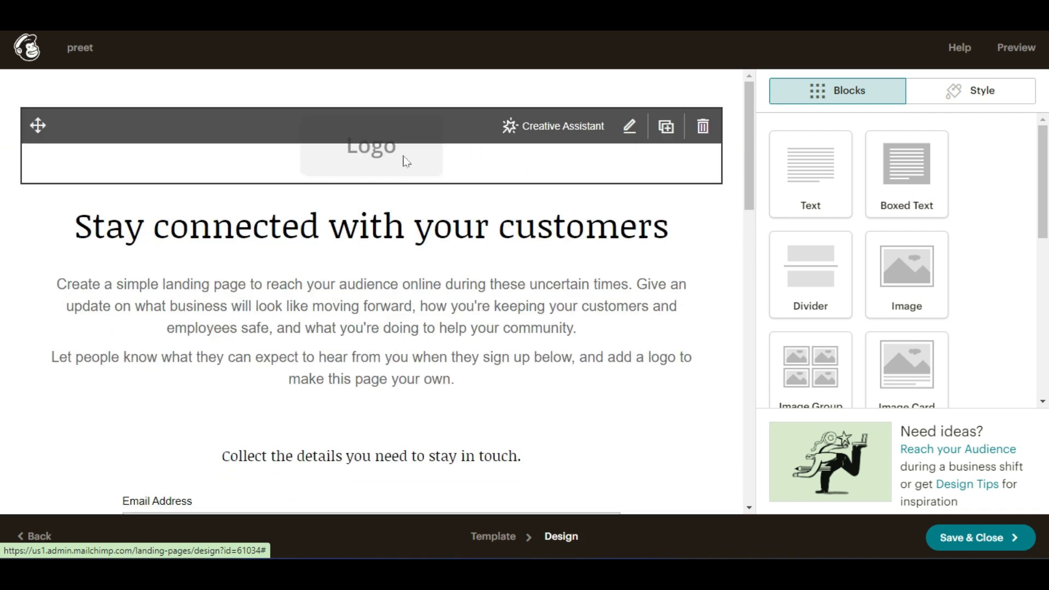
Replace the landing page's logo placeholder by uploading "Black & White Letter SD Logo Instagram Post (3).png" from the Downloads folder
left_click(629, 127)
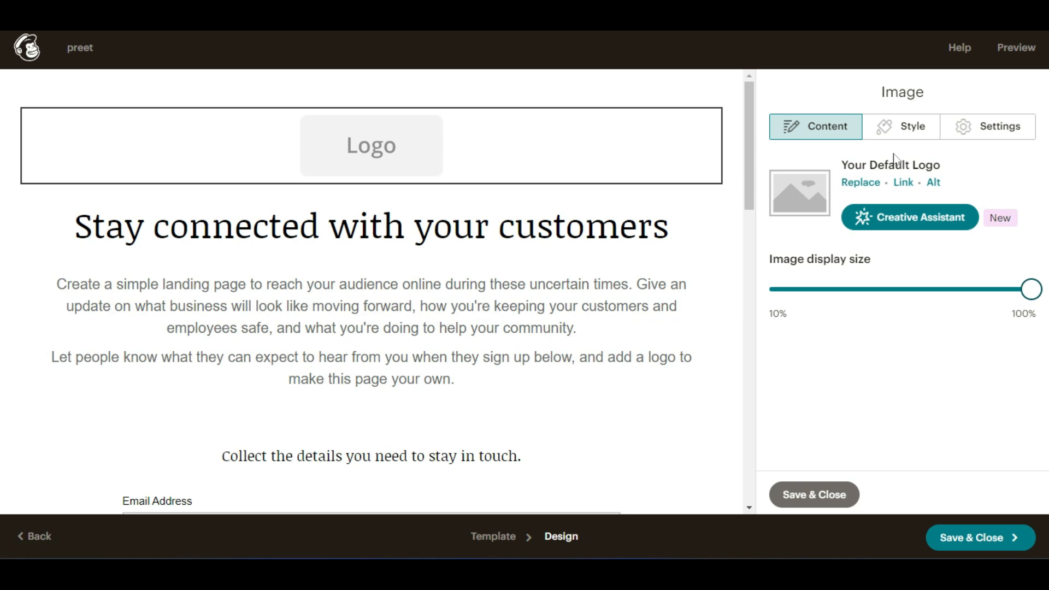
left_click(865, 186)
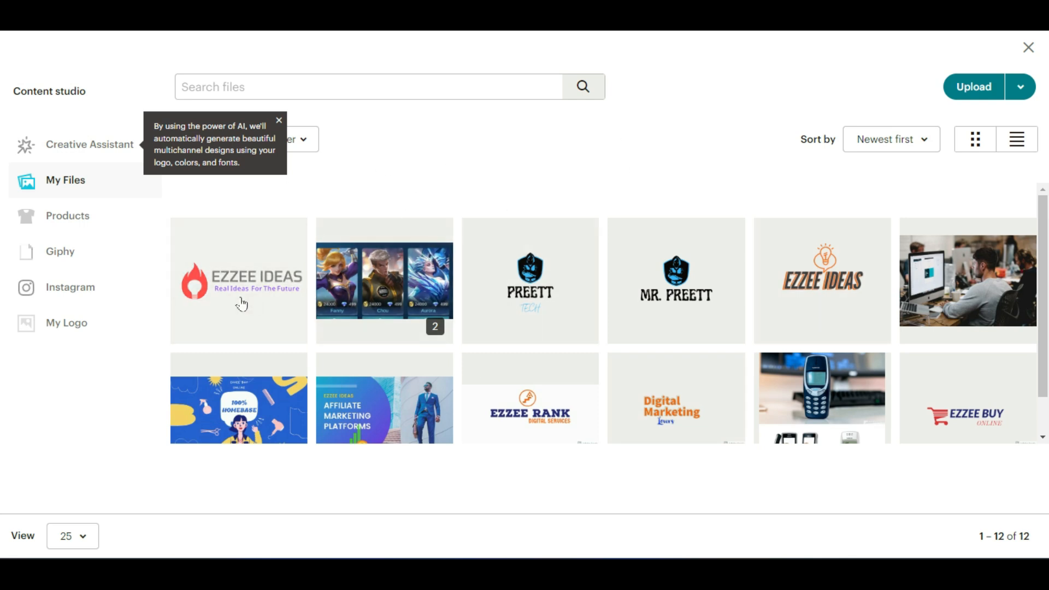
left_click(965, 93)
scroll(435, 316, "down", 8)
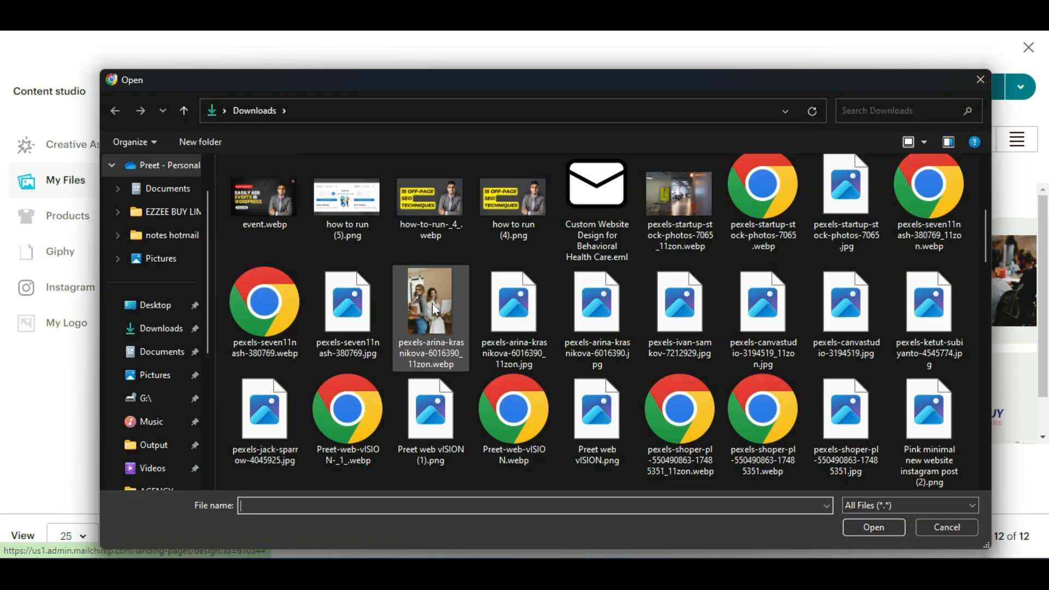
left_click(159, 329)
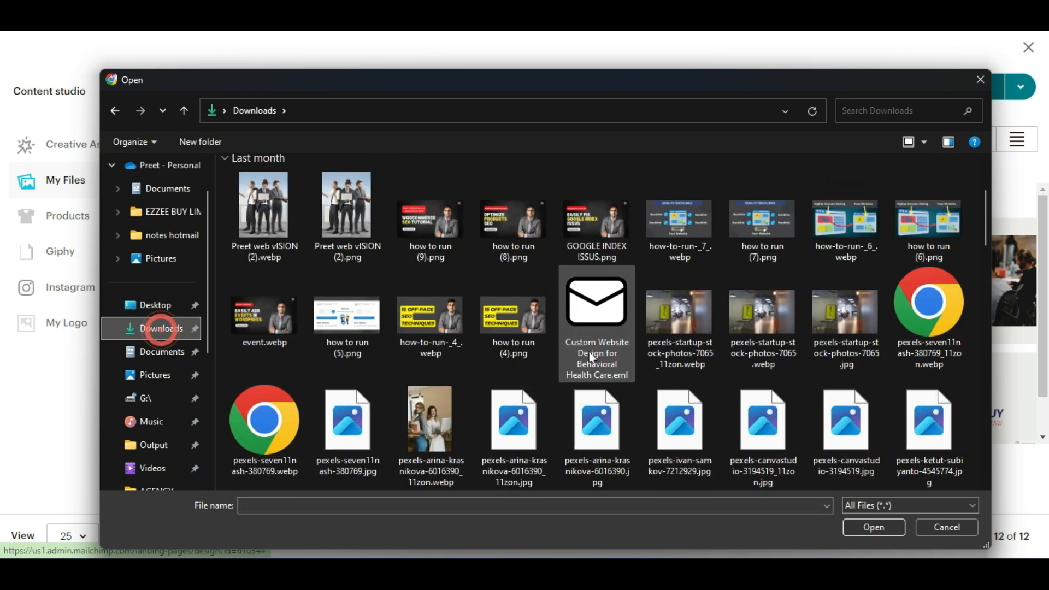
scroll(591, 355, "down", 15)
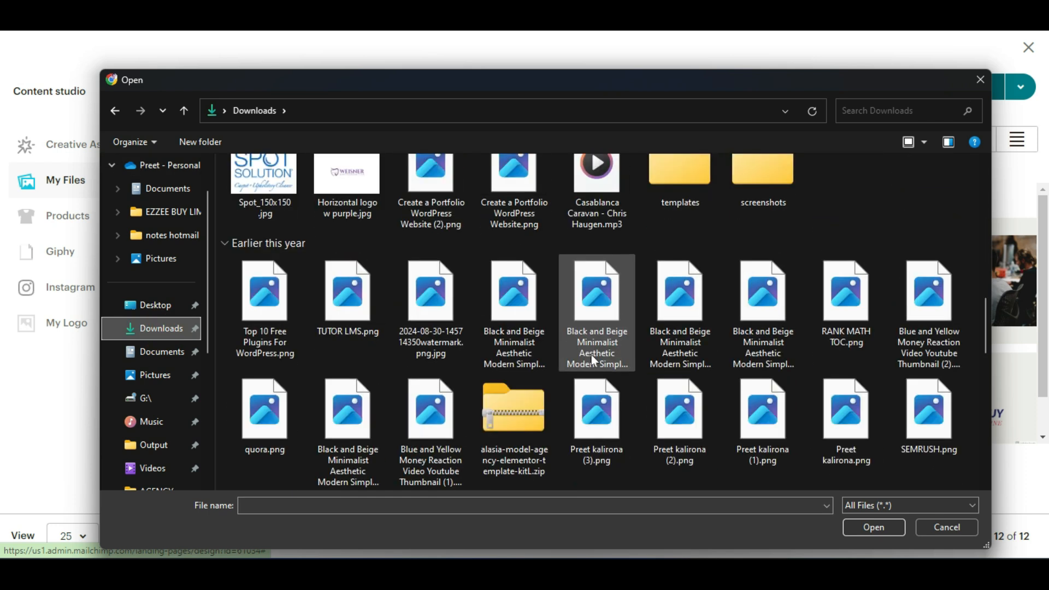
scroll(591, 355, "down", 5)
scroll(591, 355, "up", 5)
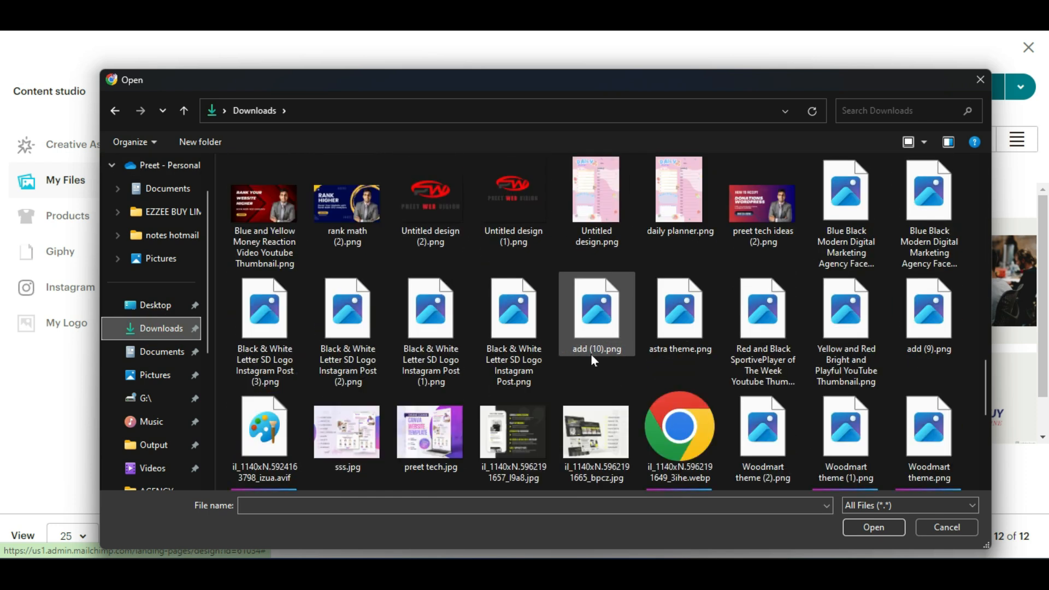
double_click(288, 300)
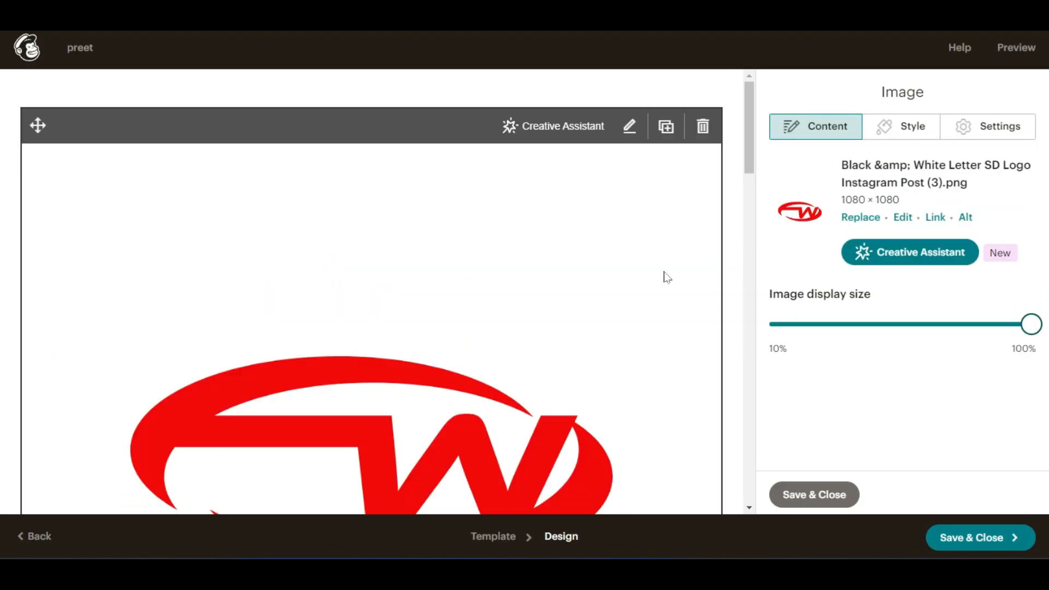
Reduce the logo image's display size to 10%
scroll(613, 276, "down", 2)
scroll(613, 278, "down", 2)
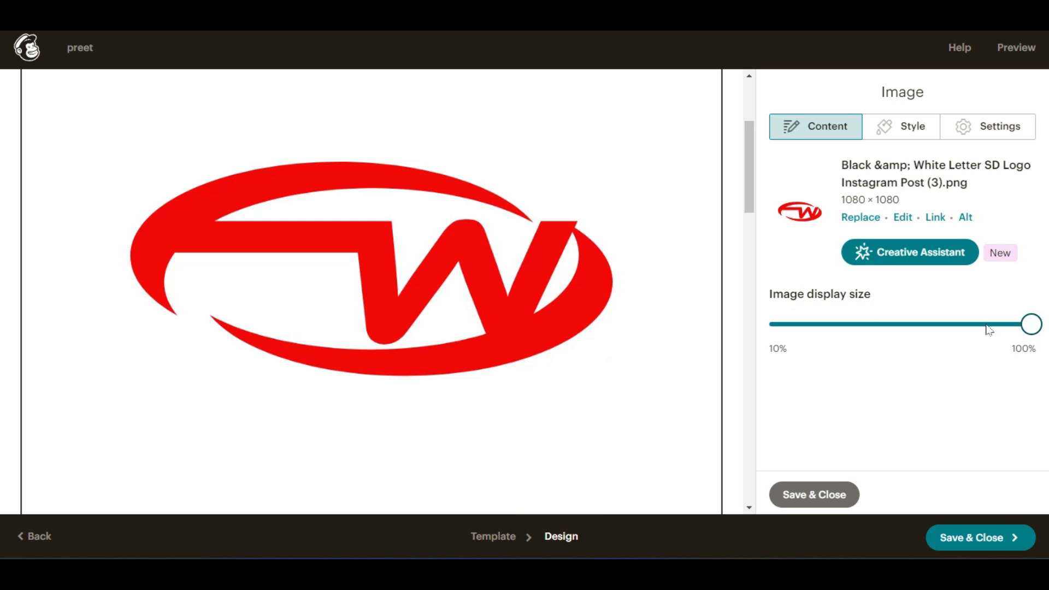
left_click_drag(1032, 324, 754, 321)
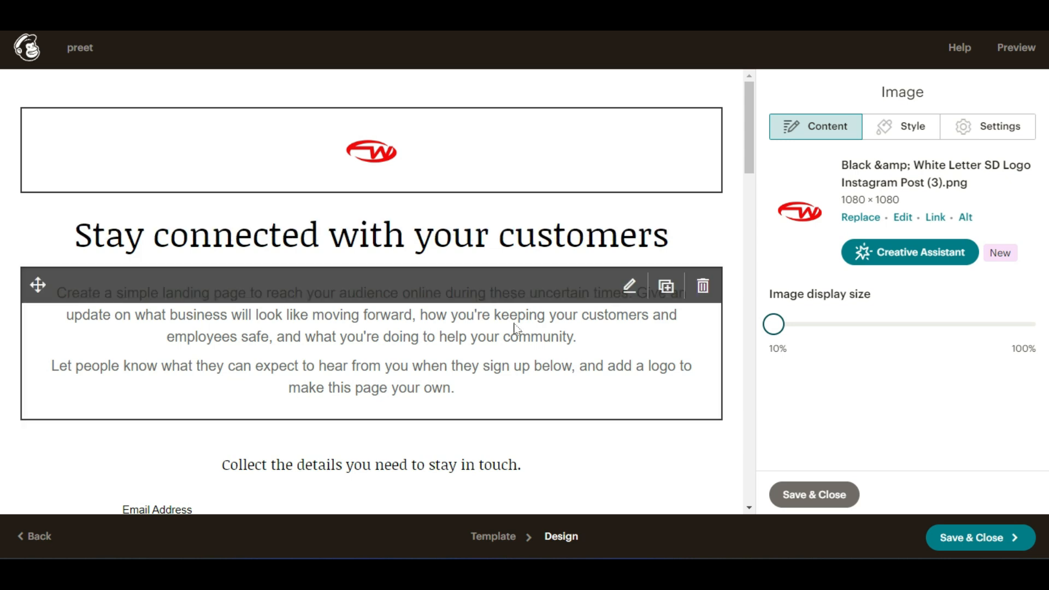
scroll(514, 330, "down", 1)
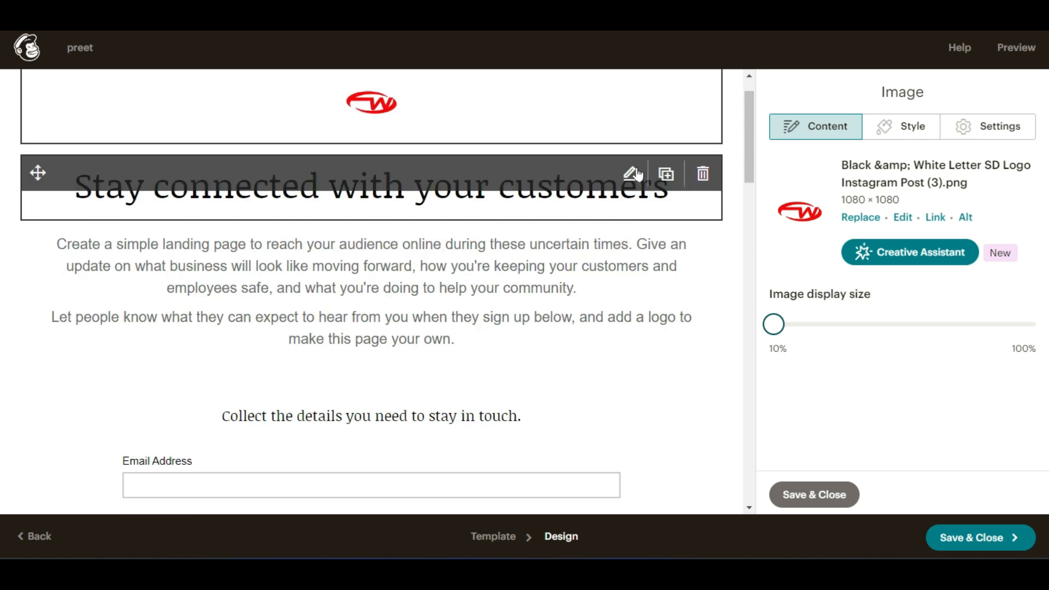
Open the headline and intro paragraph text blocks in turn, select their text, and save and close the editor
left_click(630, 173)
left_click(632, 176)
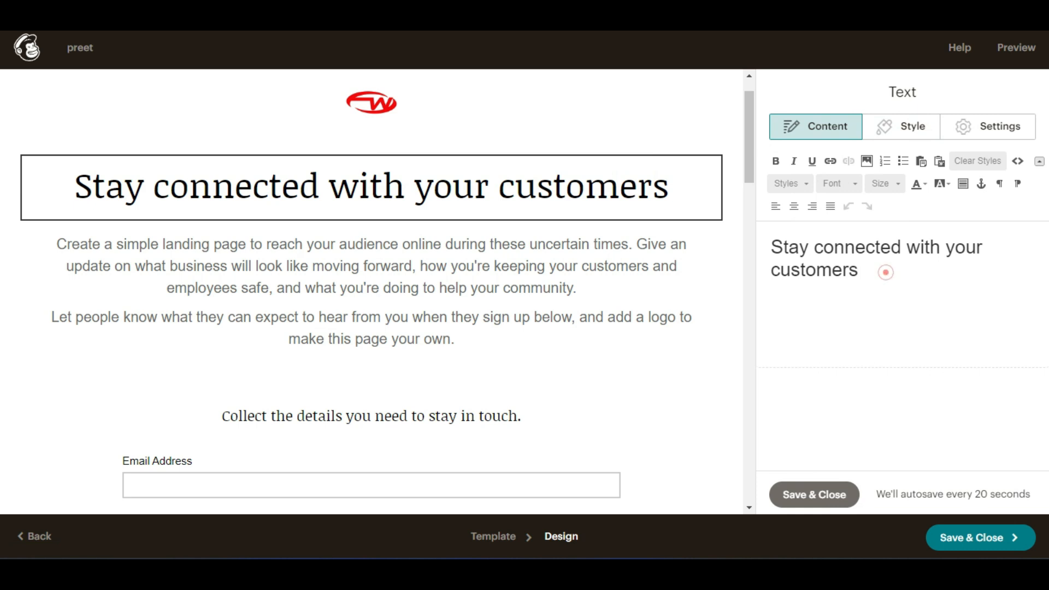
triple_click(885, 272)
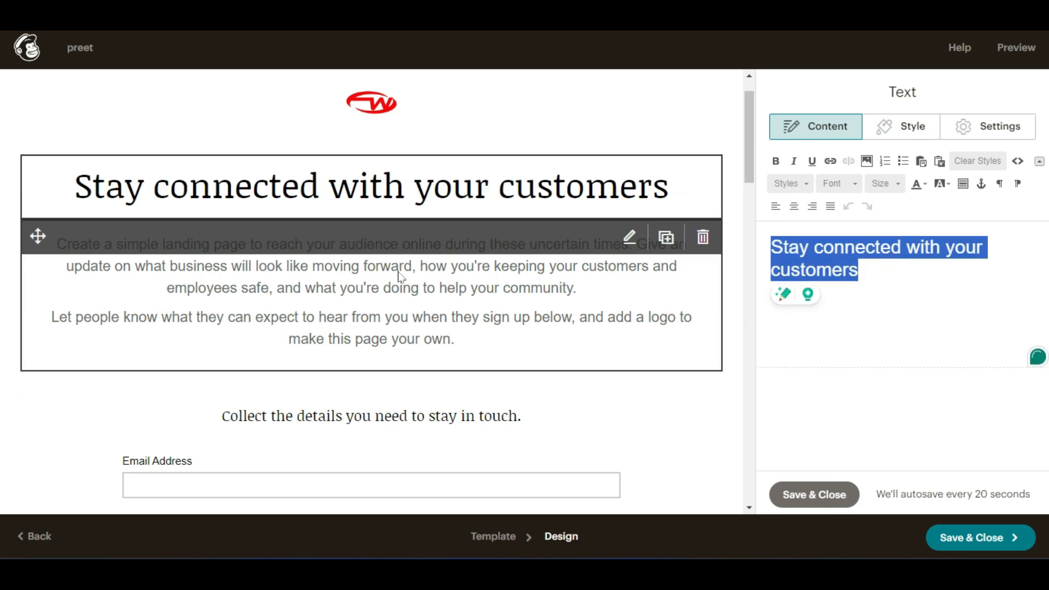
left_click(631, 240)
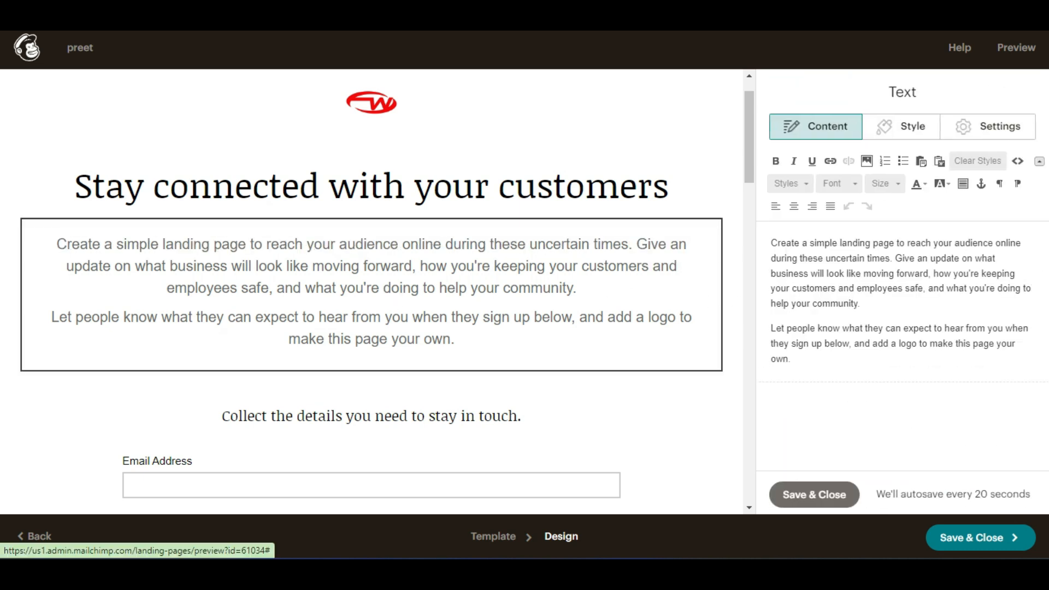
left_click_drag(852, 363, 770, 242)
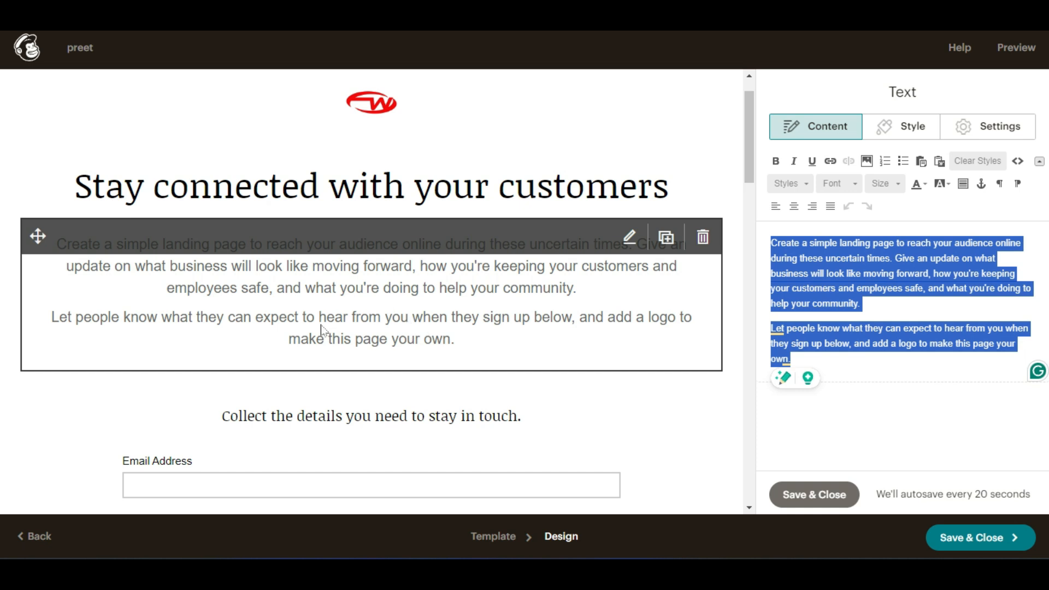
scroll(322, 330, "down", 3)
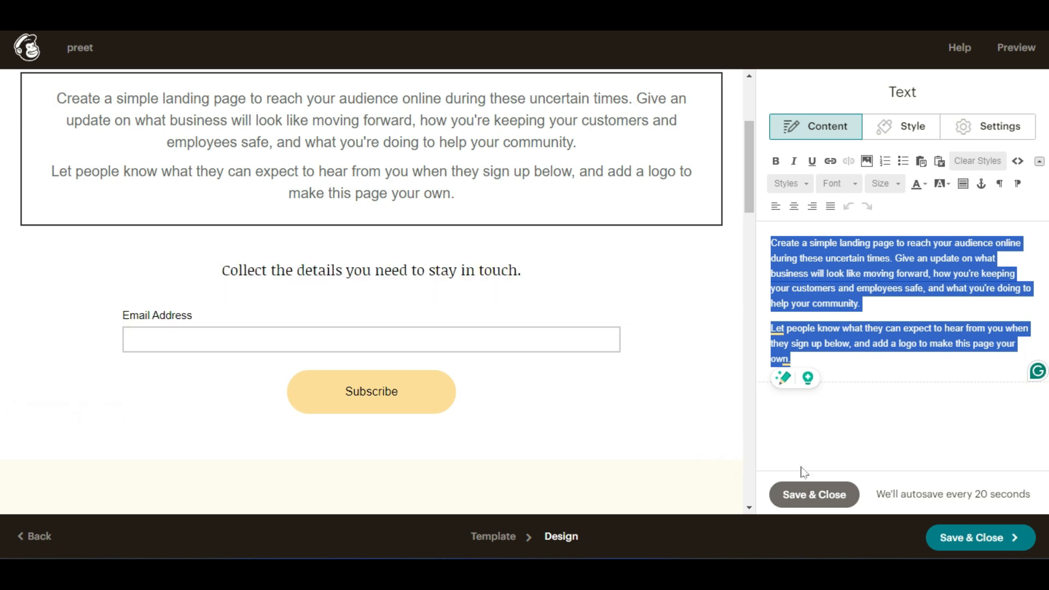
left_click(844, 494)
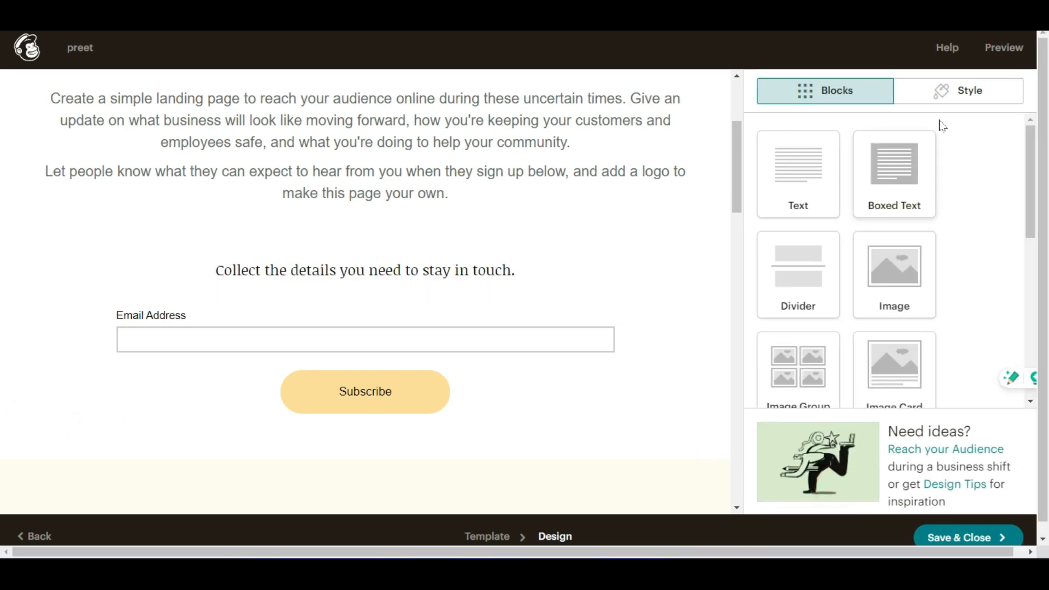
Preview the landing page in both mobile and desktop views, then exit the preview
left_click(1015, 48)
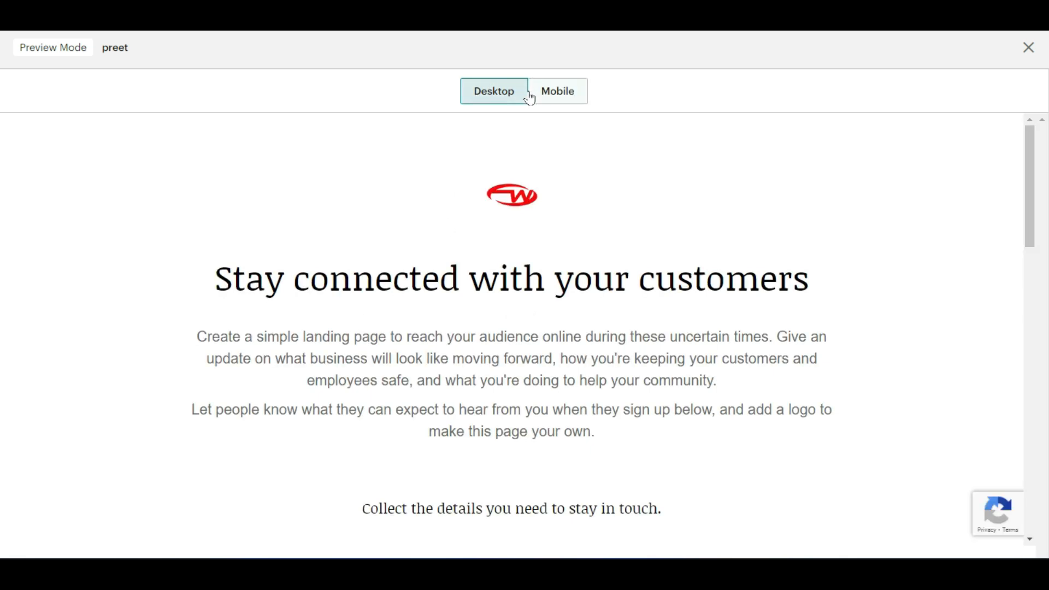
left_click(552, 94)
scroll(517, 328, "down", 5)
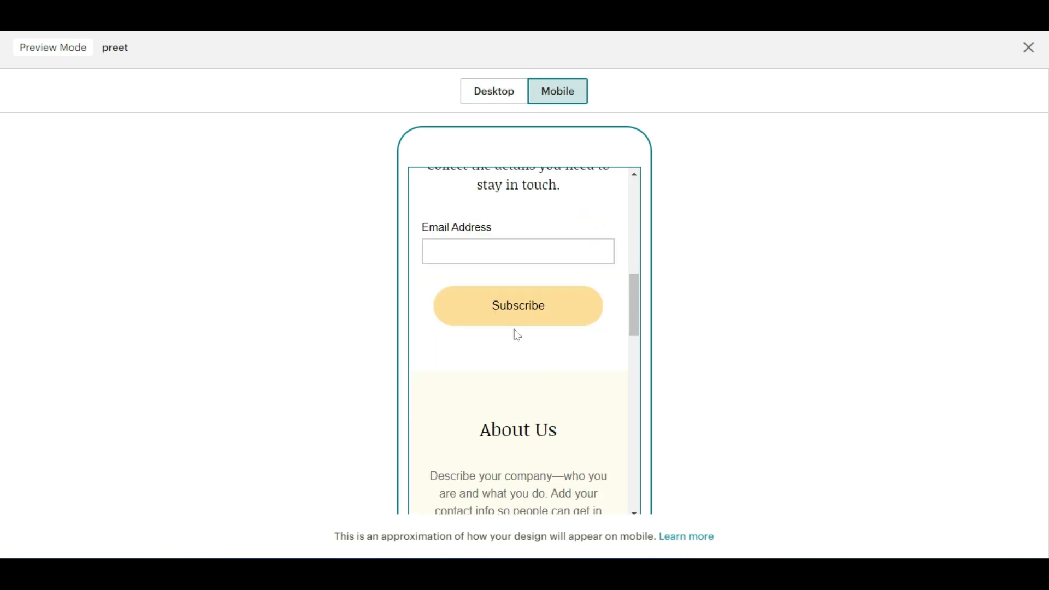
left_click(494, 92)
scroll(510, 206, "down", 3)
scroll(539, 339, "up", 7)
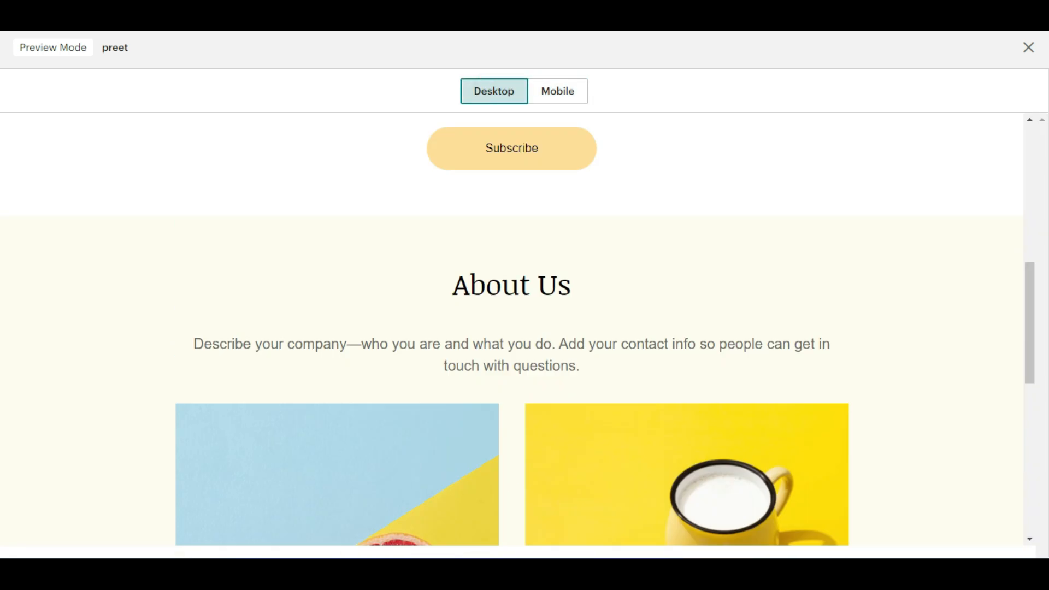
scroll(540, 344, "up", 5)
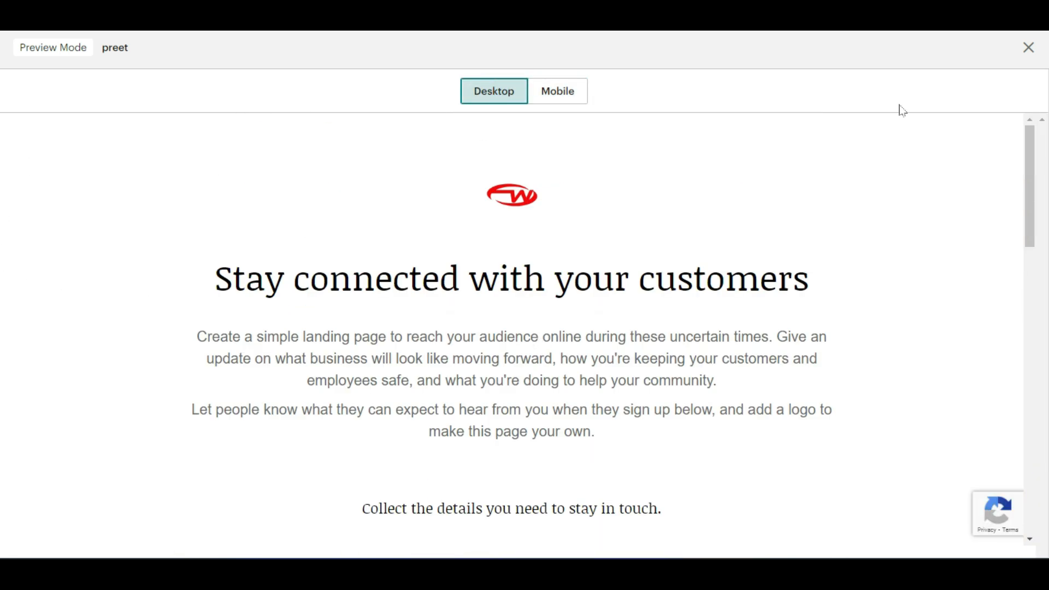
left_click(1027, 48)
Delete the two-image content block below the About Us description
scroll(500, 235, "down", 3)
scroll(497, 236, "down", 5)
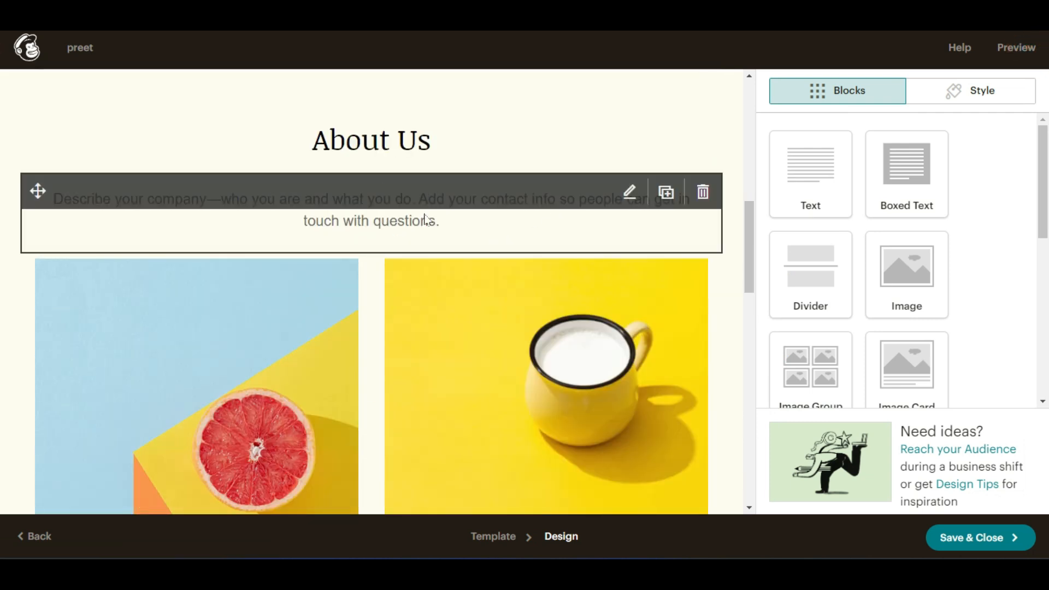
scroll(427, 242, "down", 3)
scroll(434, 304, "up", 5)
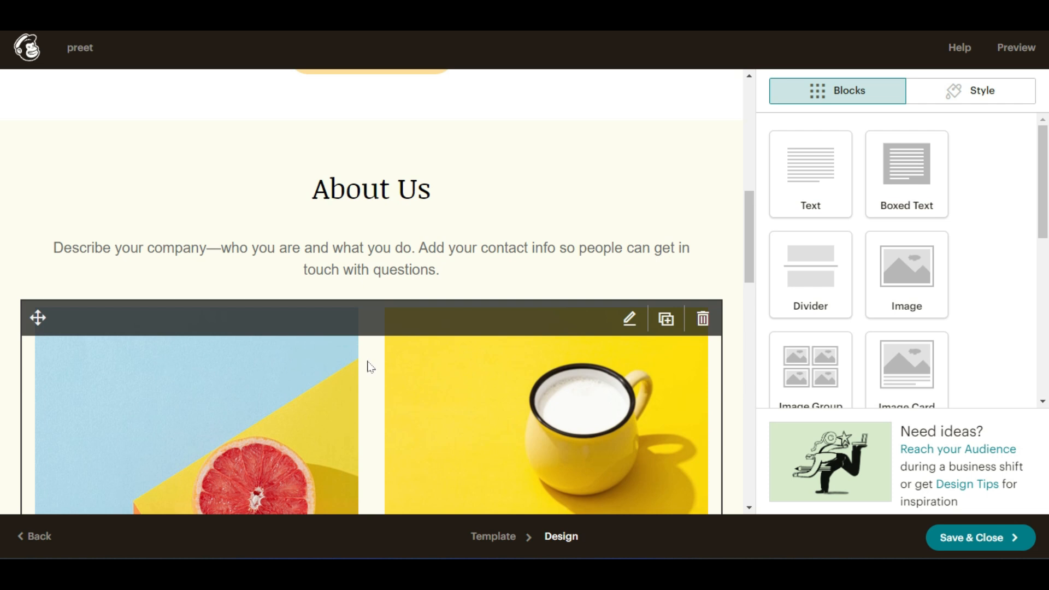
scroll(229, 238, "up", 8)
scroll(229, 251, "down", 10)
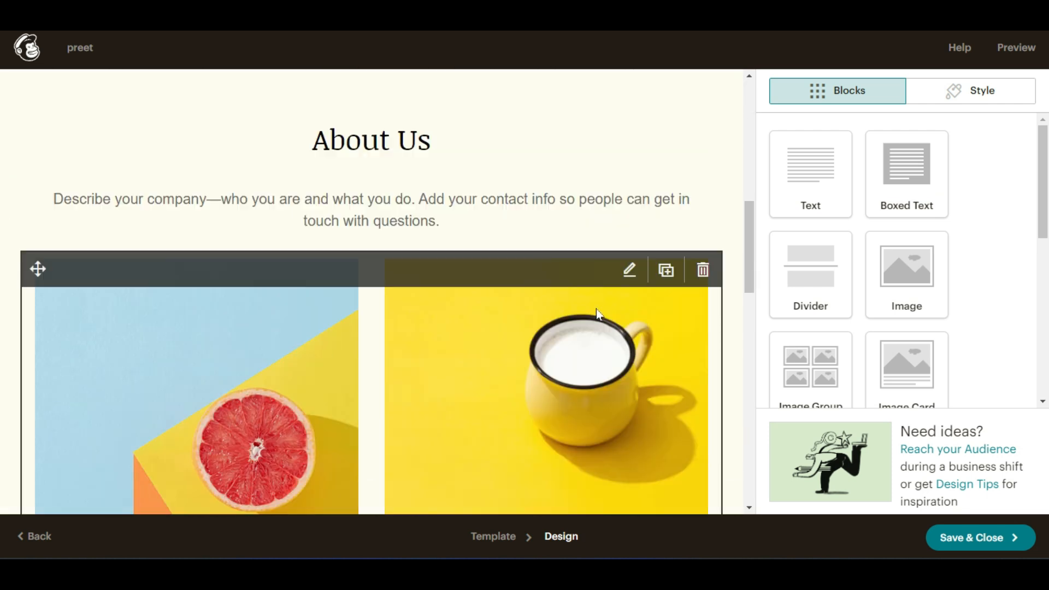
scroll(306, 328, "down", 2)
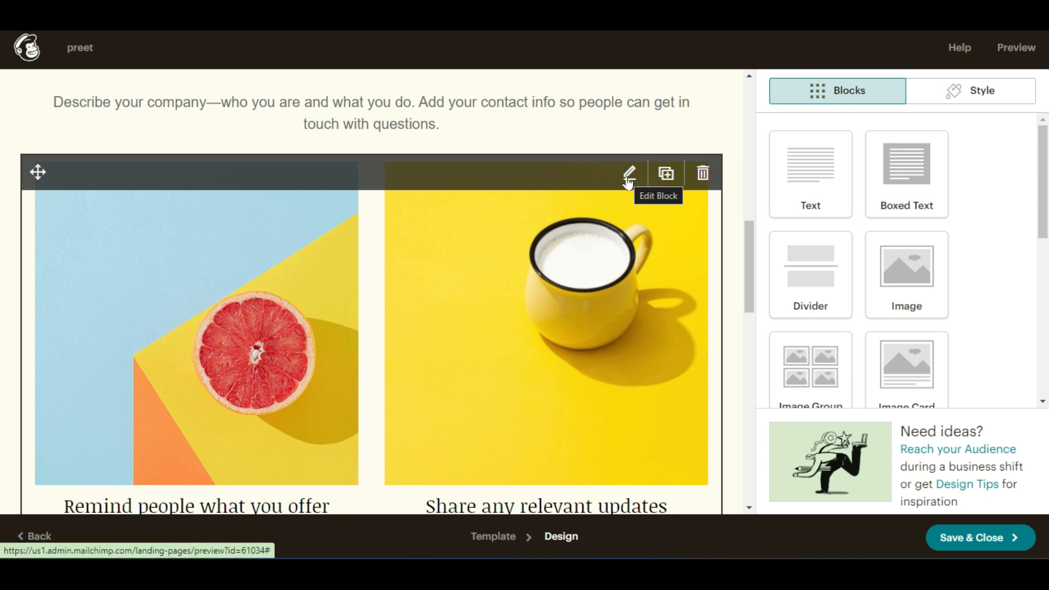
left_click(702, 172)
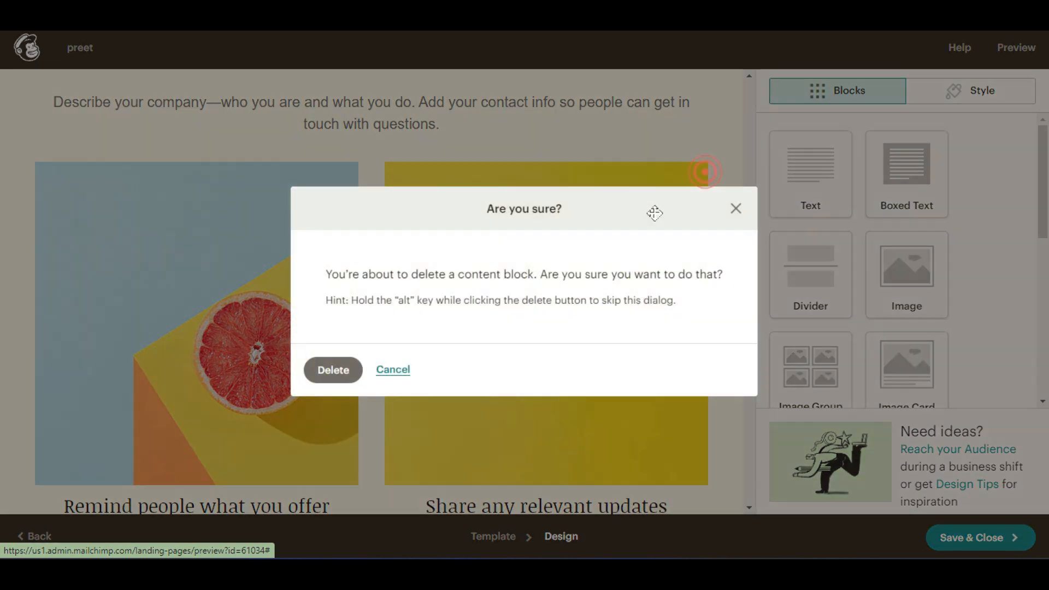
left_click(333, 370)
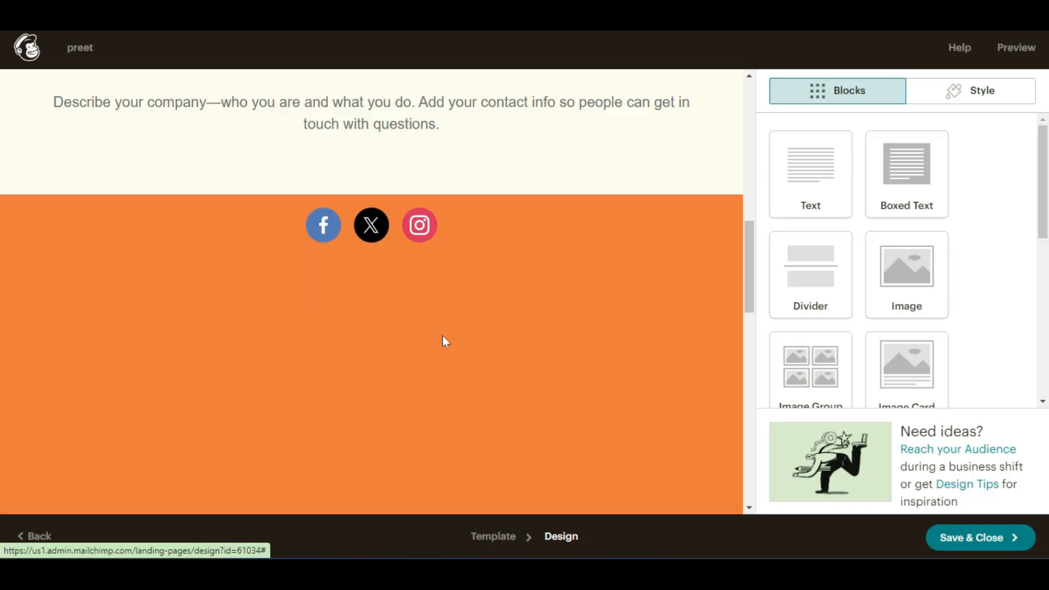
Open the social follow block for editing and review its Facebook link, selectable networks and remaining service entries
scroll(442, 335, "up", 5)
scroll(443, 337, "up", 4)
scroll(442, 339, "down", 8)
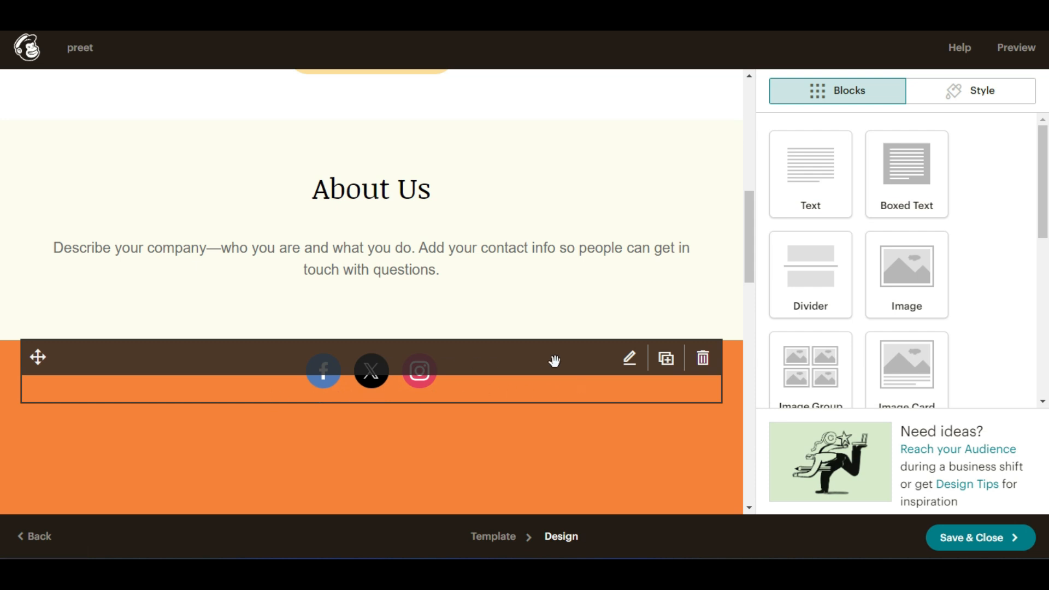
left_click(630, 360)
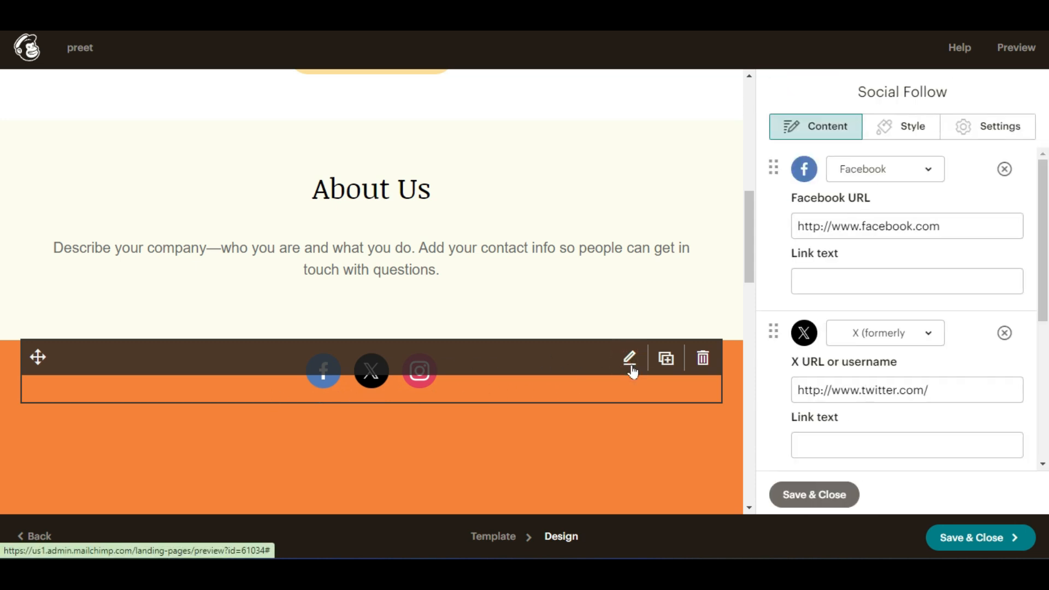
triple_click(956, 225)
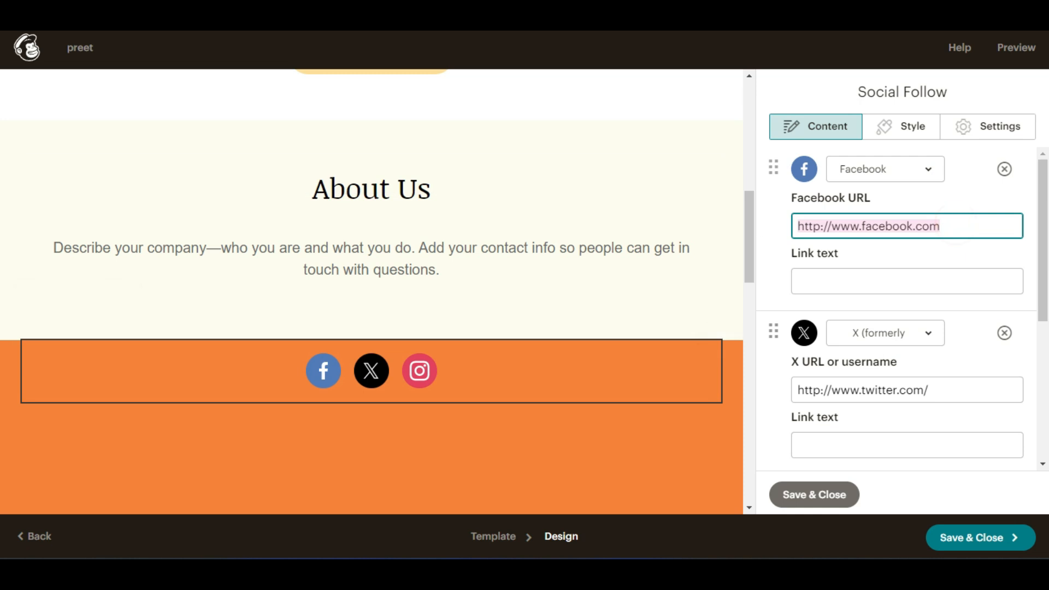
left_click(852, 169)
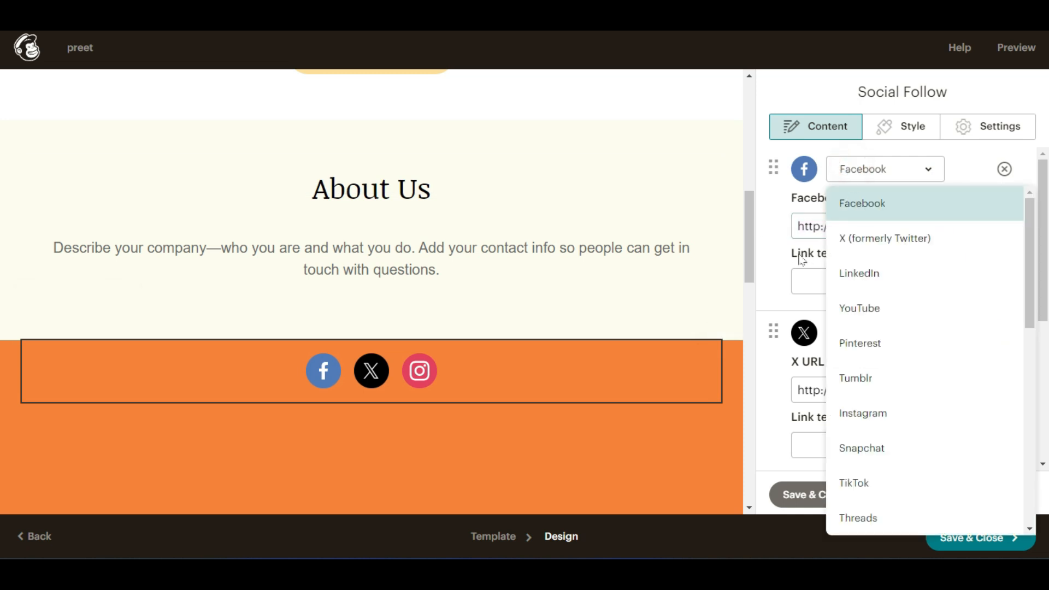
left_click(872, 173)
scroll(872, 173, "down", 5)
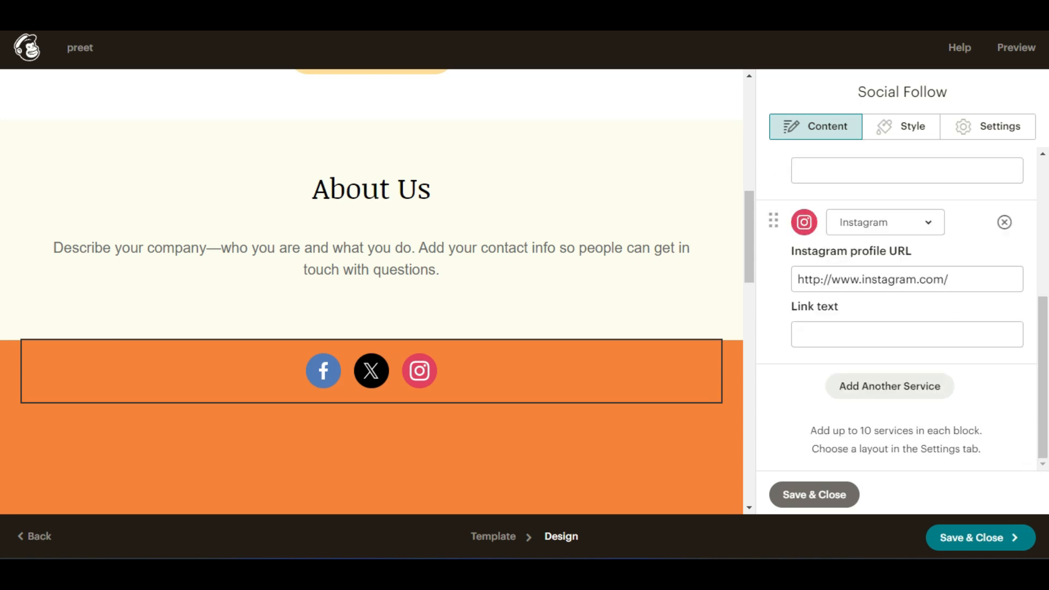
Add another service to the social follow block, browse its network options, remove that service and save the block
left_click(907, 390)
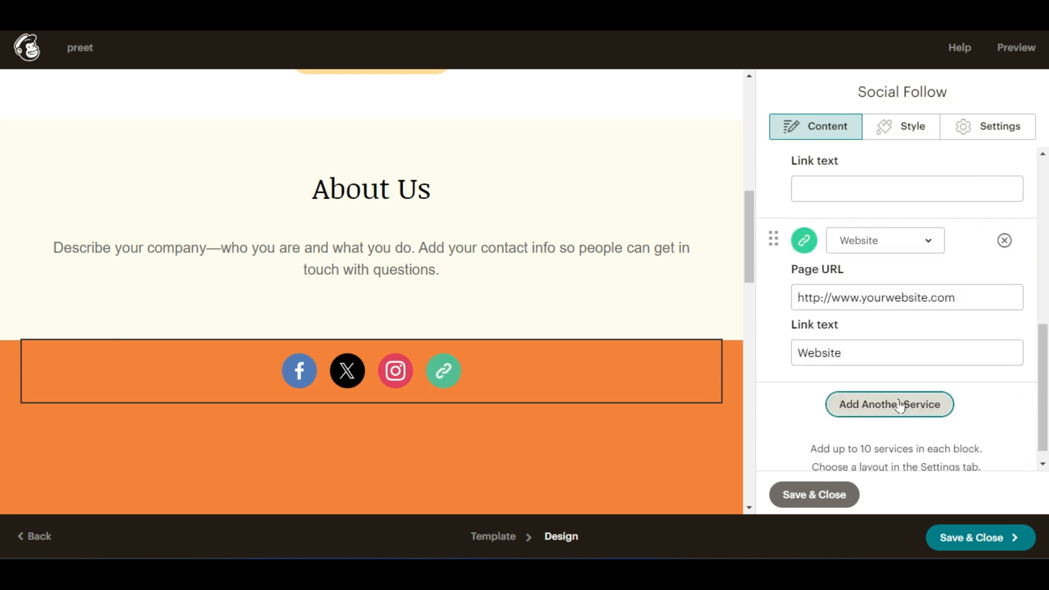
left_click(874, 239)
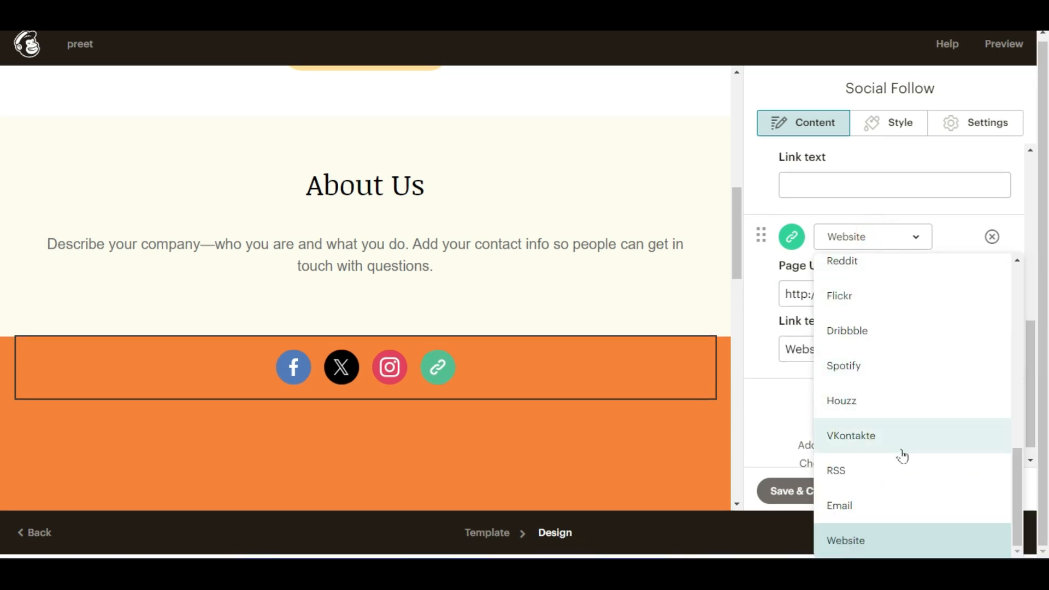
scroll(903, 473, "up", 1)
scroll(896, 464, "up", 2)
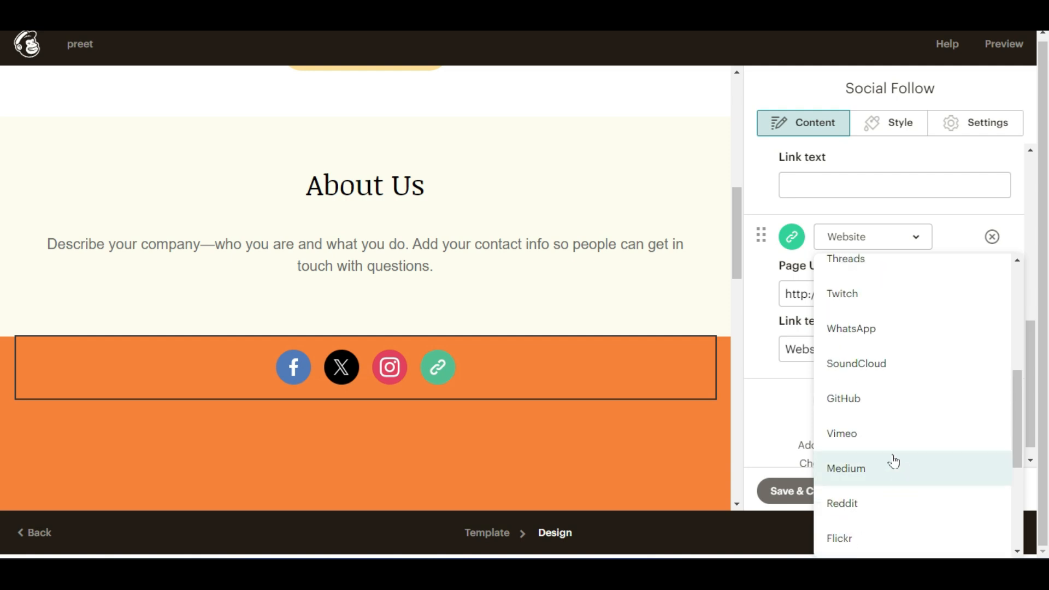
scroll(871, 352, "up", 4)
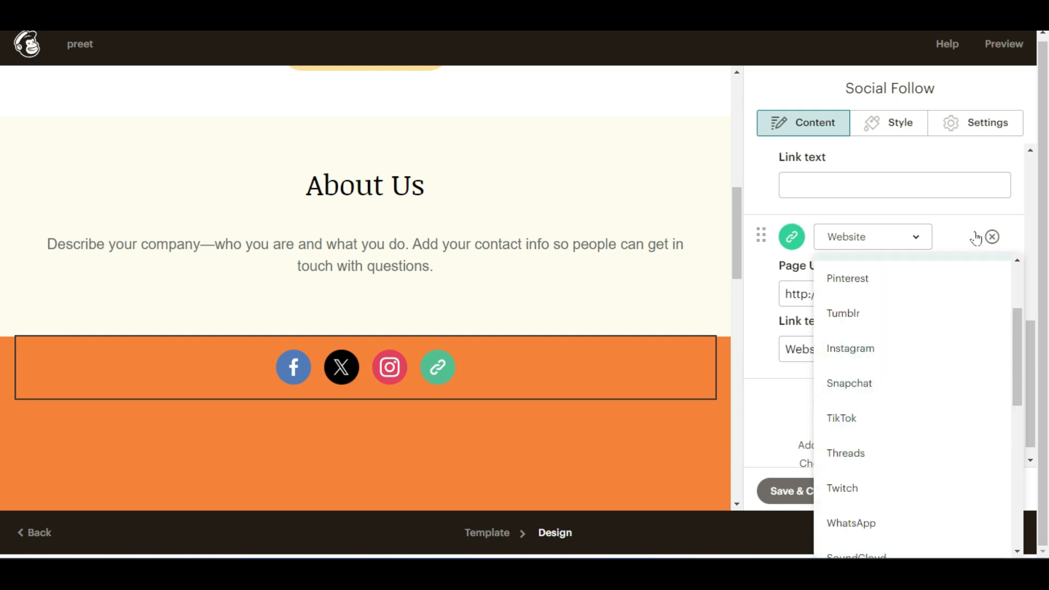
left_click(992, 236)
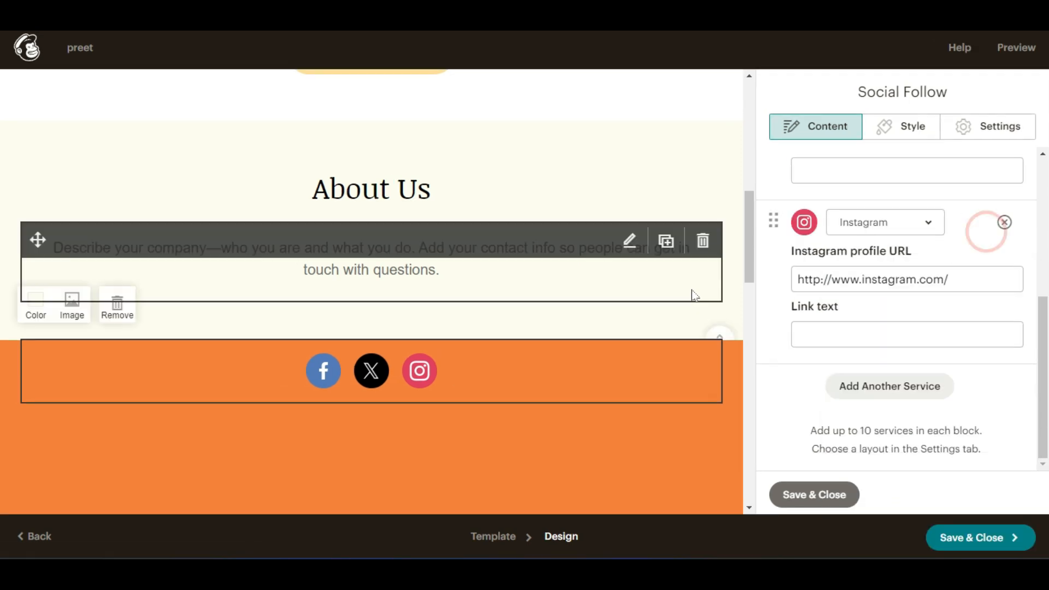
left_click(830, 495)
Change the orange page background behind the social icons and footer to dark gray
scroll(435, 398, "down", 5)
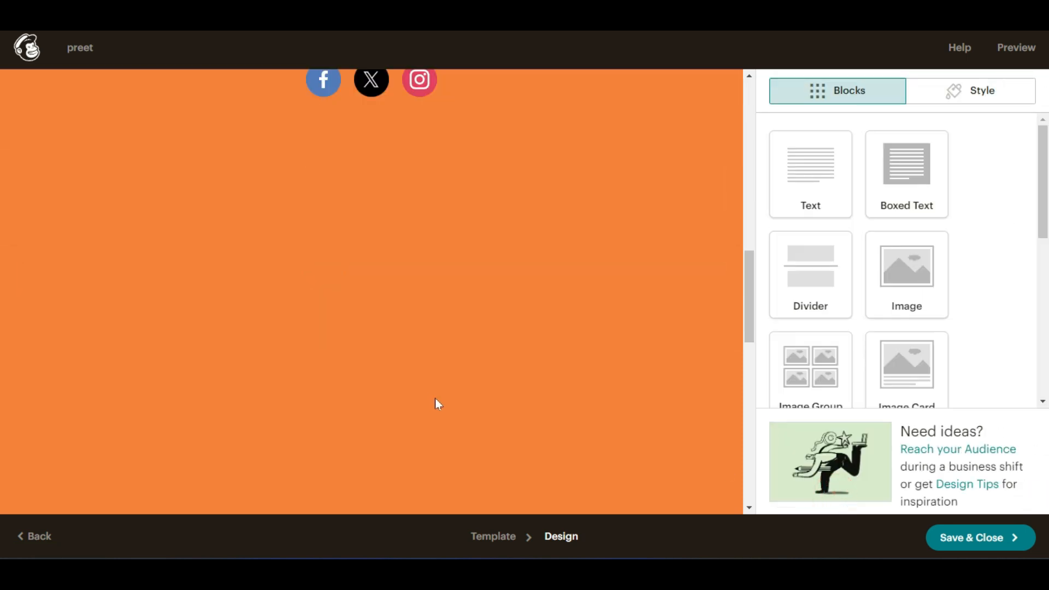
scroll(428, 415, "up", 10)
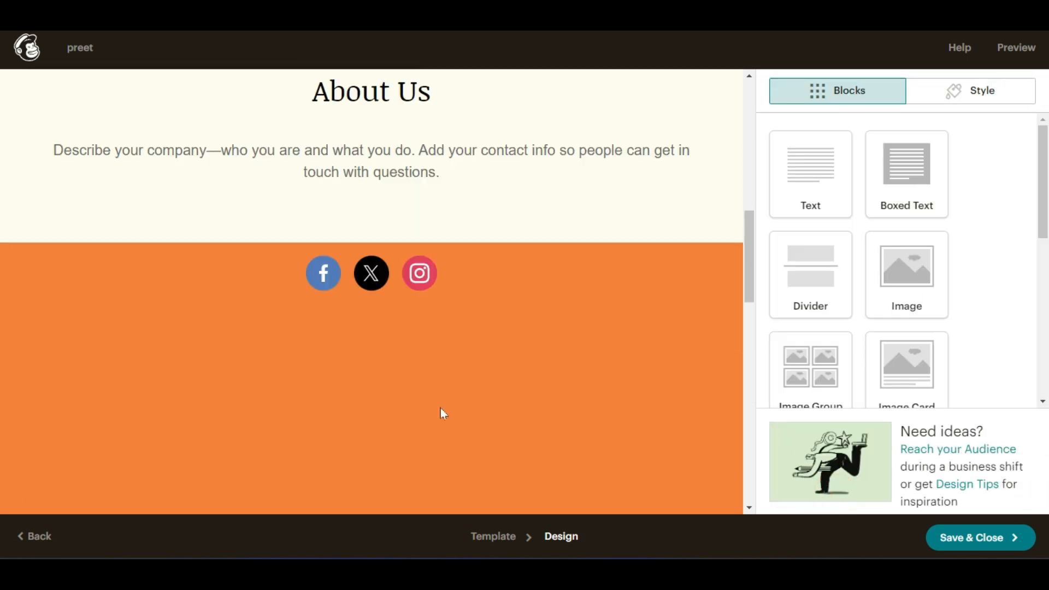
scroll(425, 423, "down", 10)
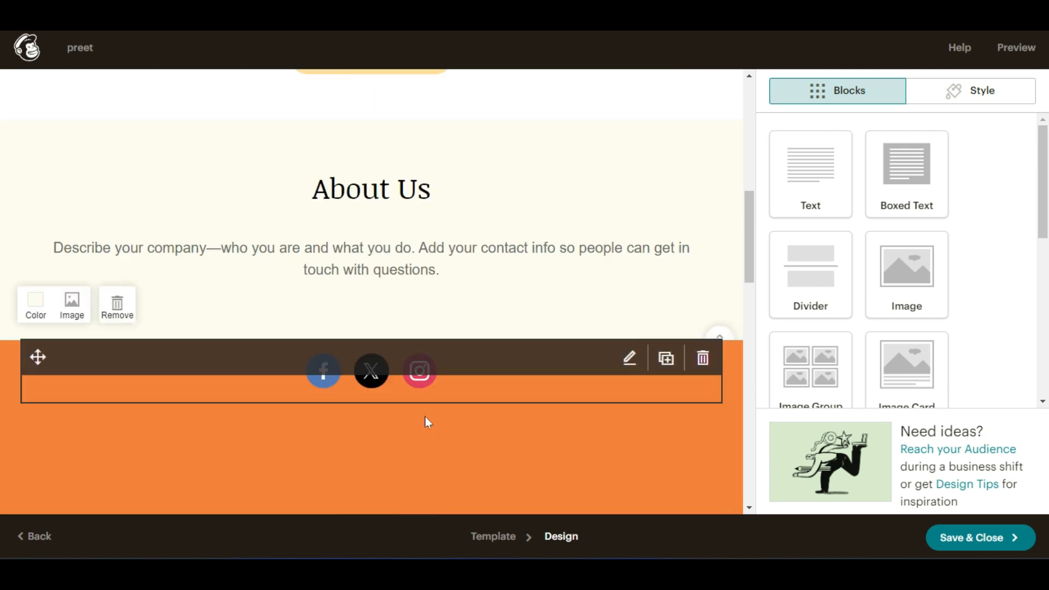
scroll(421, 413, "up", 8)
scroll(421, 415, "down", 10)
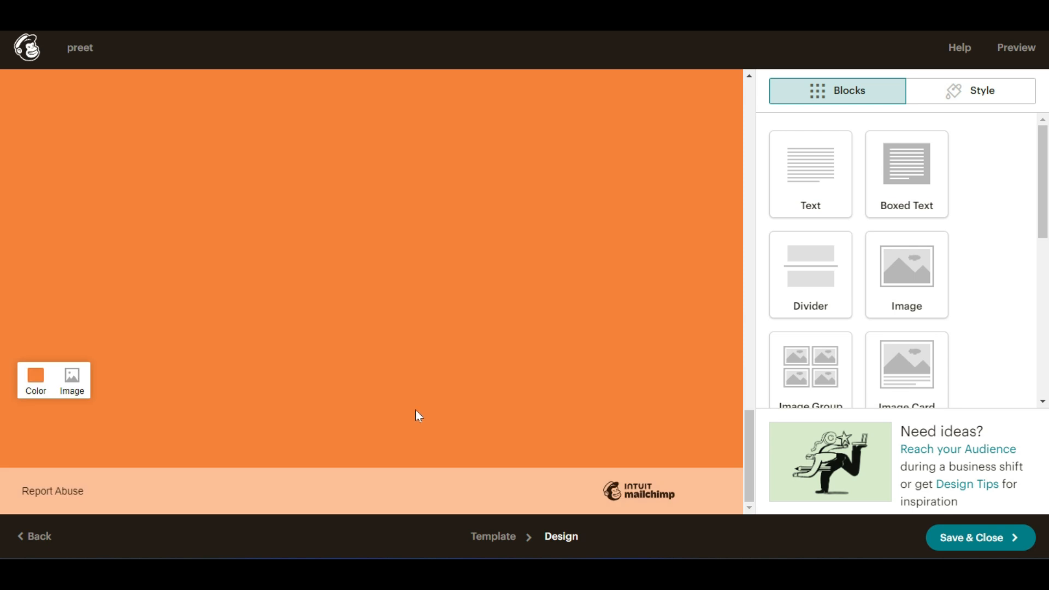
left_click(40, 377)
left_click_drag(83, 198, 9, 227)
left_click(208, 217)
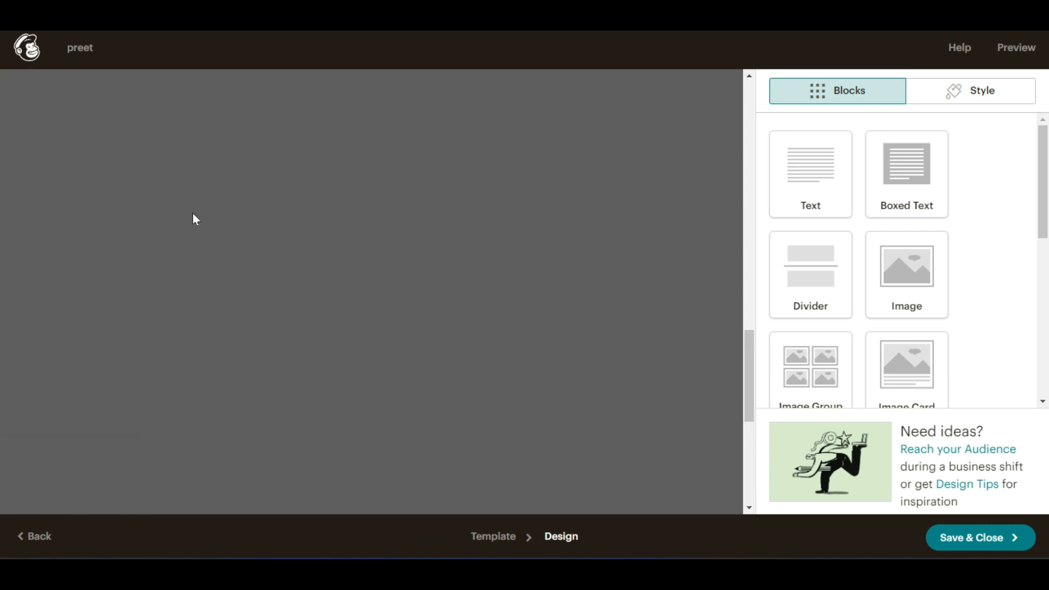
Set the container background of the social follow block to light pinkish gray #f0e9e9
scroll(220, 198, "down", 13)
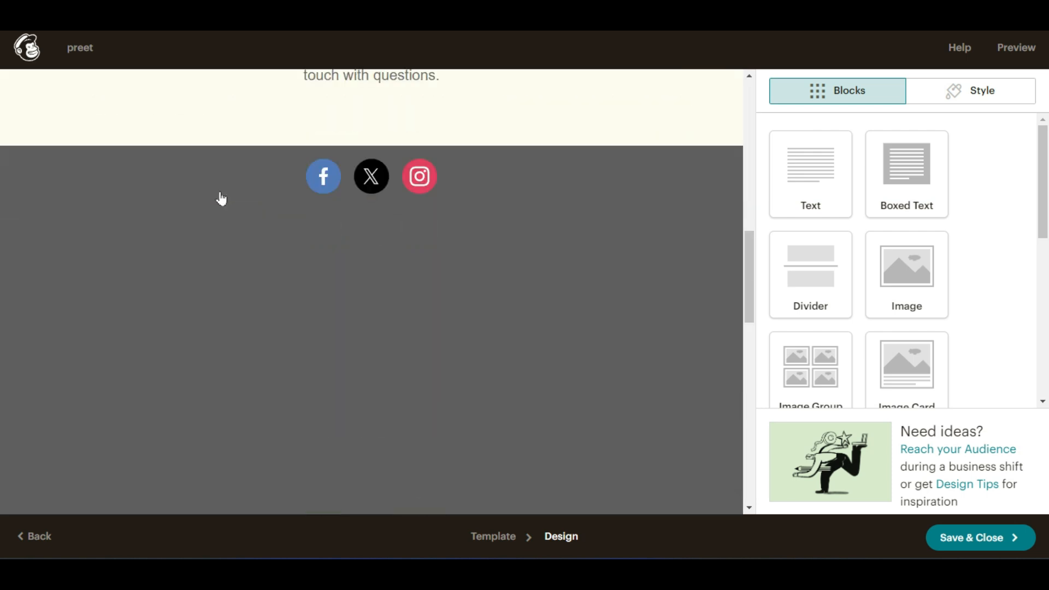
scroll(221, 199, "up", 6)
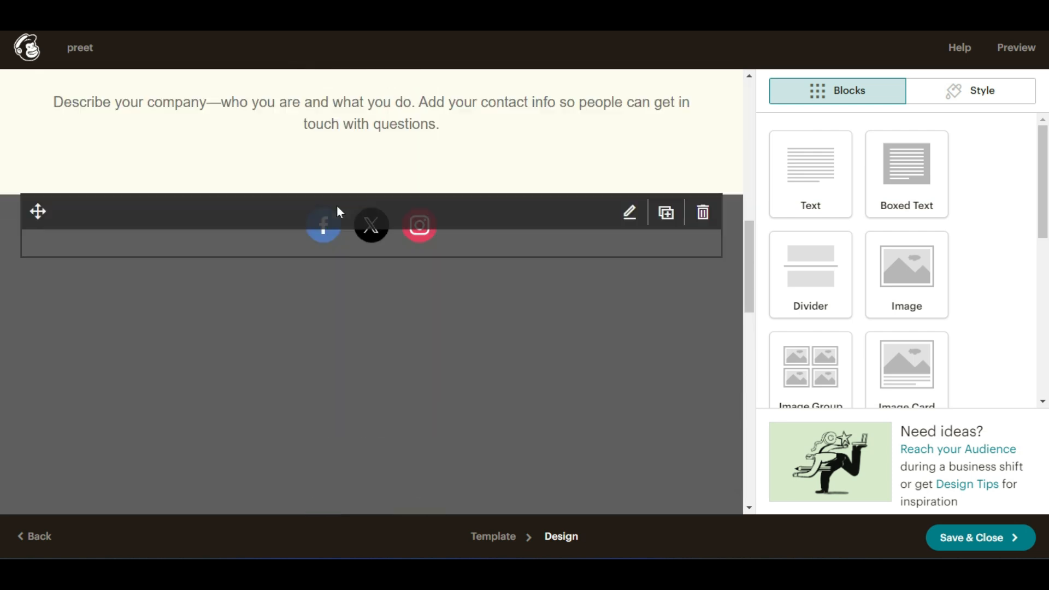
left_click(475, 231)
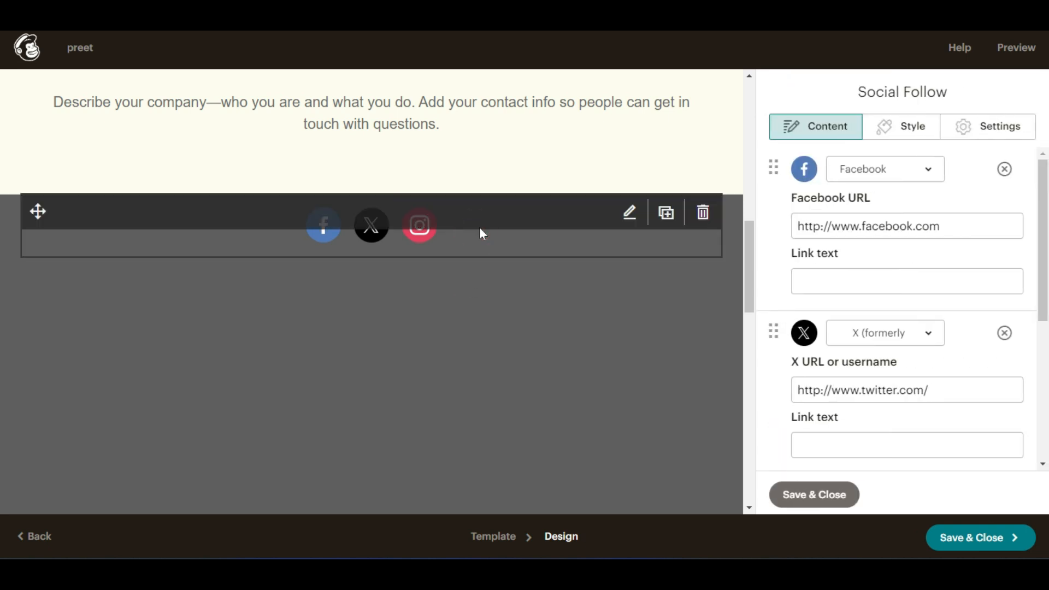
left_click(522, 243)
left_click(904, 138)
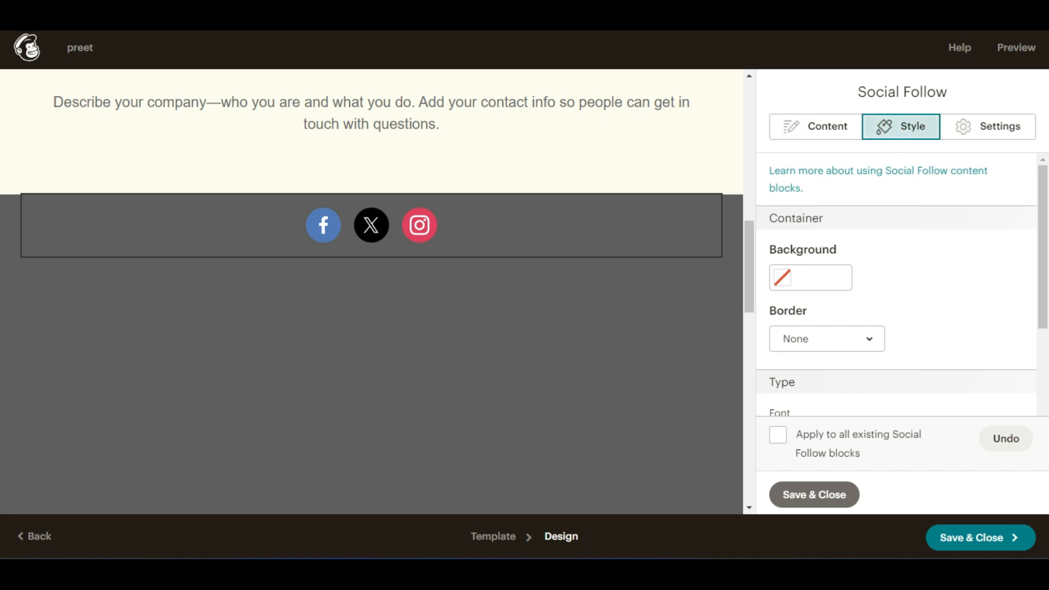
left_click(810, 277)
left_click(786, 235)
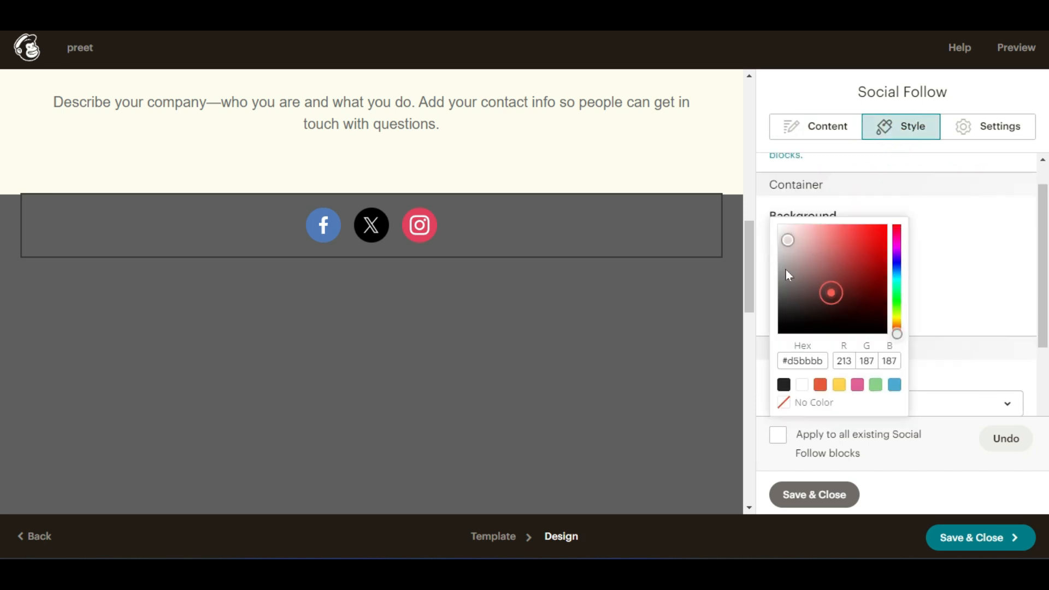
left_click_drag(790, 235, 781, 231)
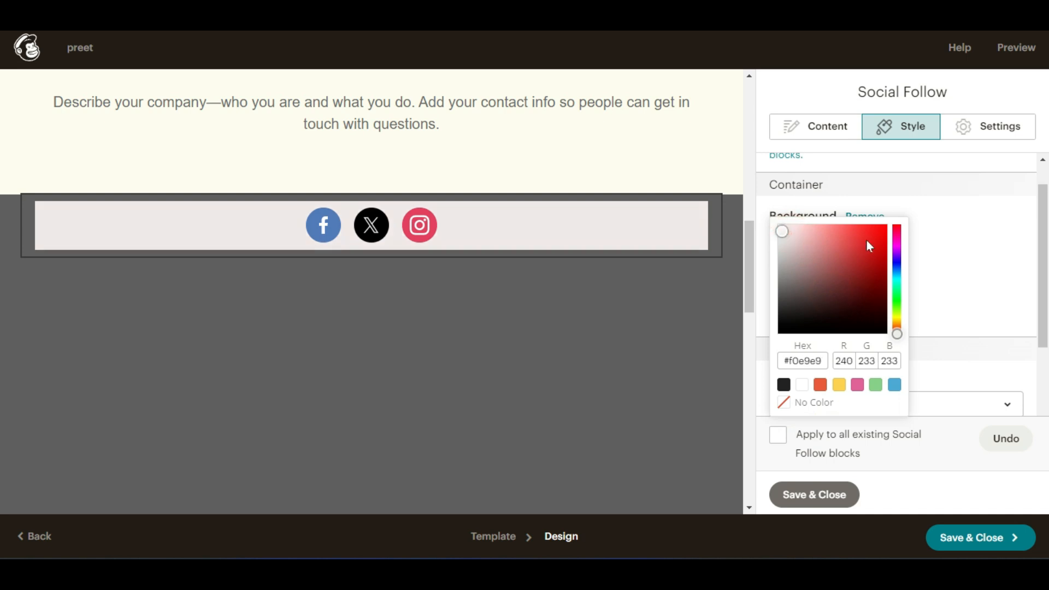
left_click(983, 231)
Examine the social follow block's border choices and its font, size, color and text style settings
scroll(874, 279, "down", 1)
left_click(821, 254)
left_click(822, 255)
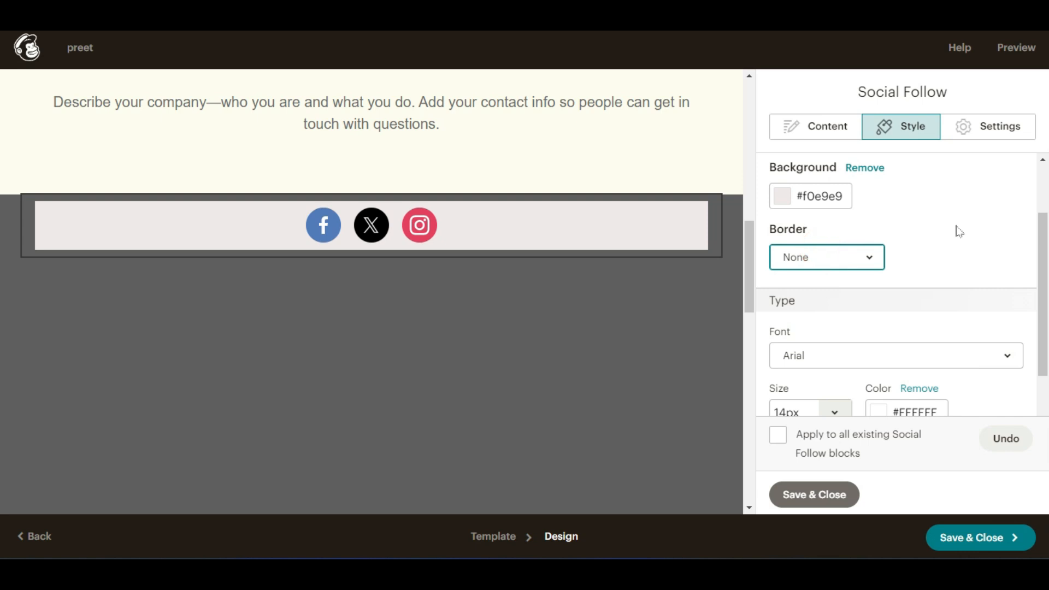
scroll(956, 235, "down", 1)
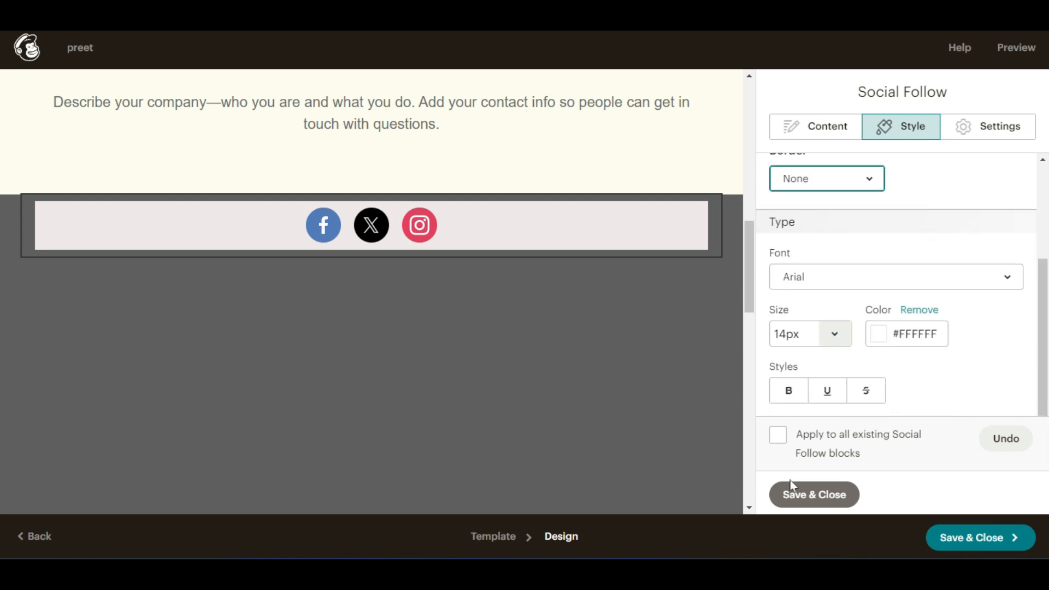
scroll(824, 202, "up", 1)
scroll(896, 246, "up", 2)
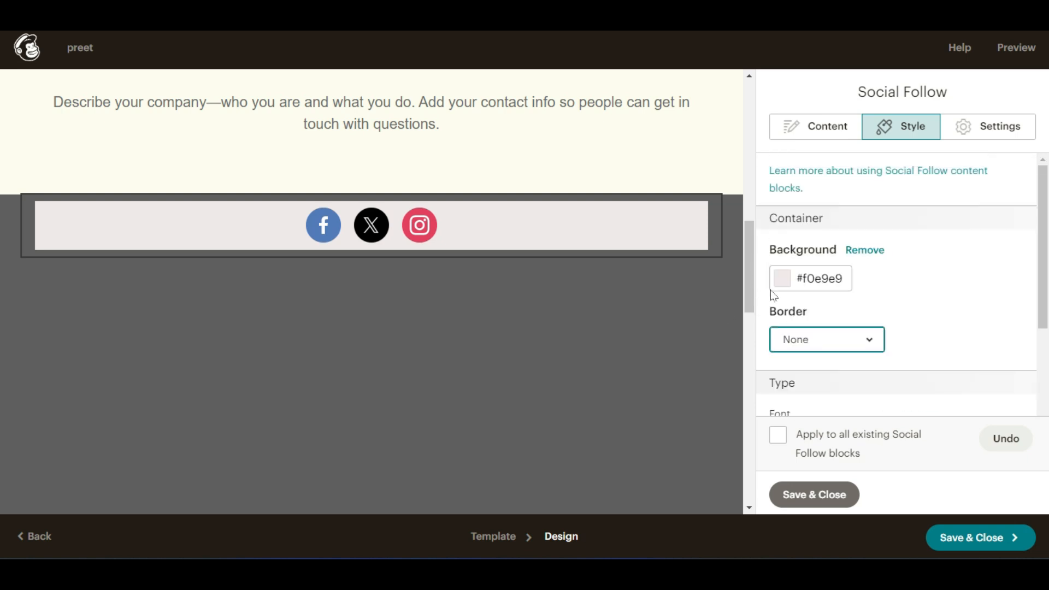
Preview the landing page in desktop view from the heading to the footer, and close the preview
left_click(1016, 47)
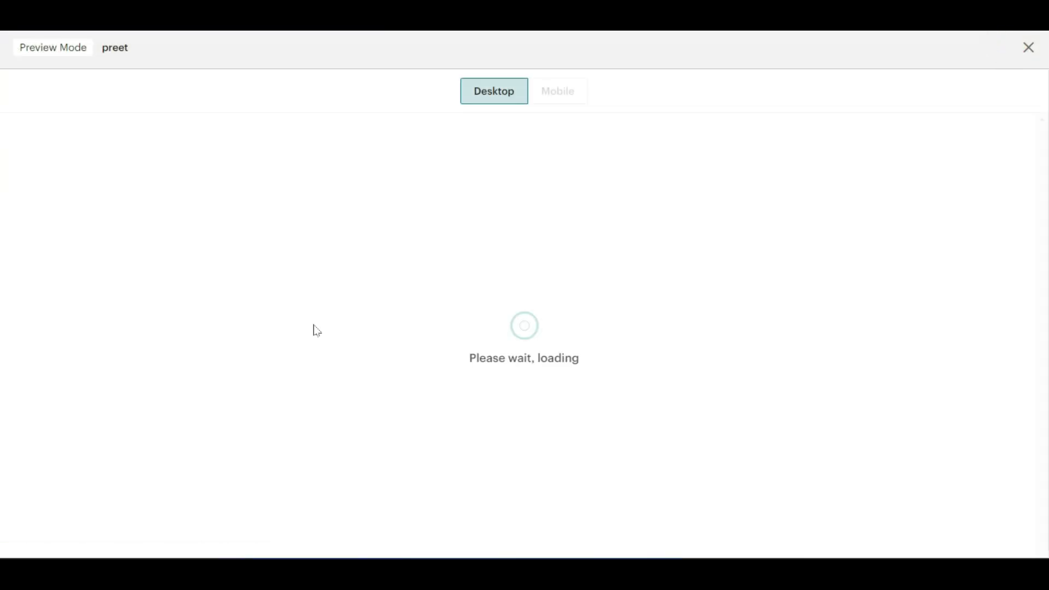
scroll(710, 324, "down", 10)
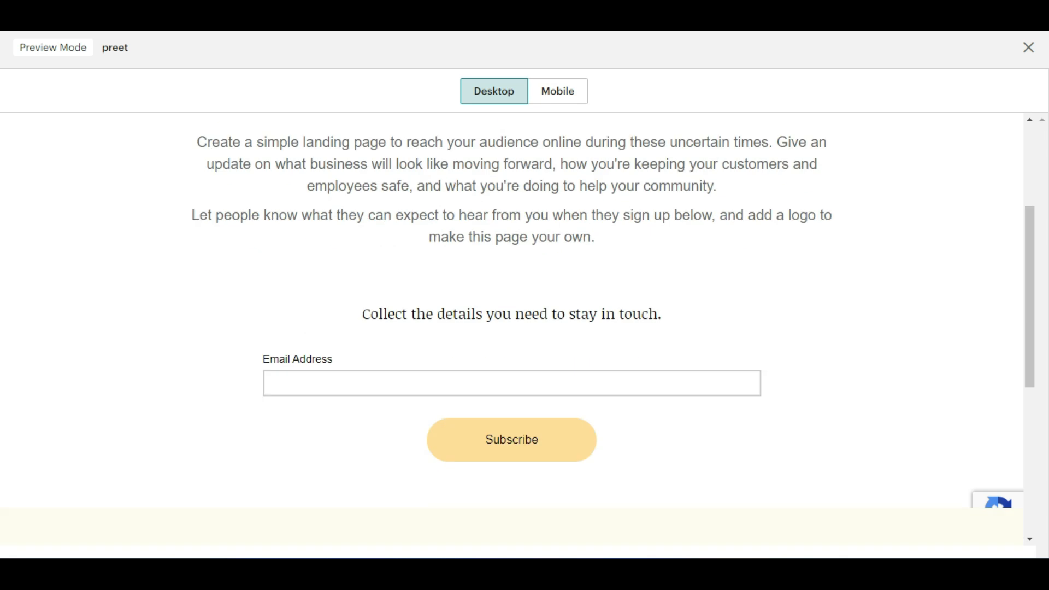
scroll(704, 372, "up", 5)
scroll(709, 372, "down", 5)
scroll(709, 372, "up", 4)
scroll(709, 374, "down", 4)
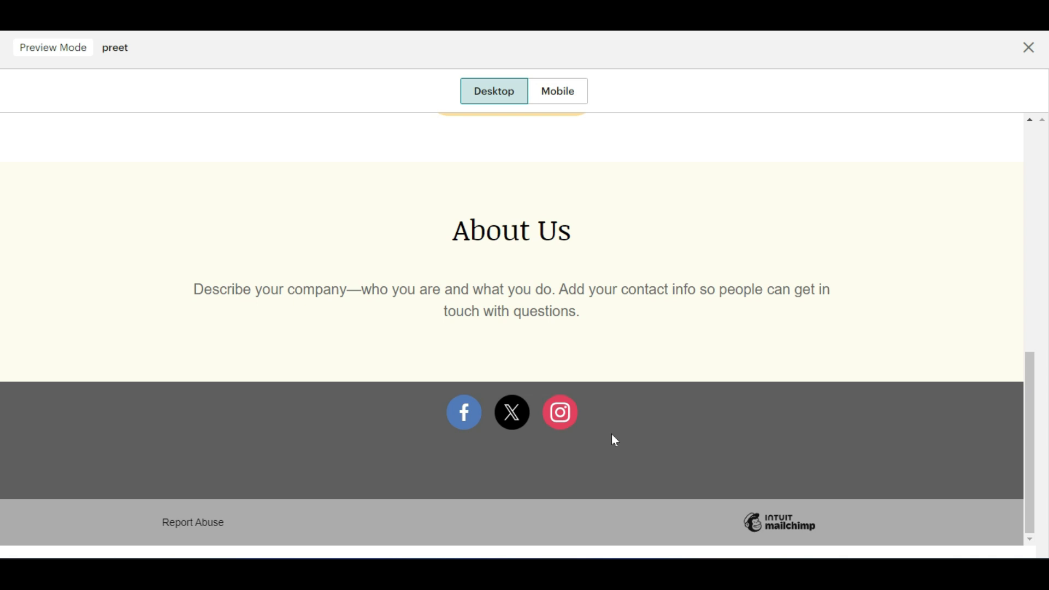
scroll(501, 394, "up", 7)
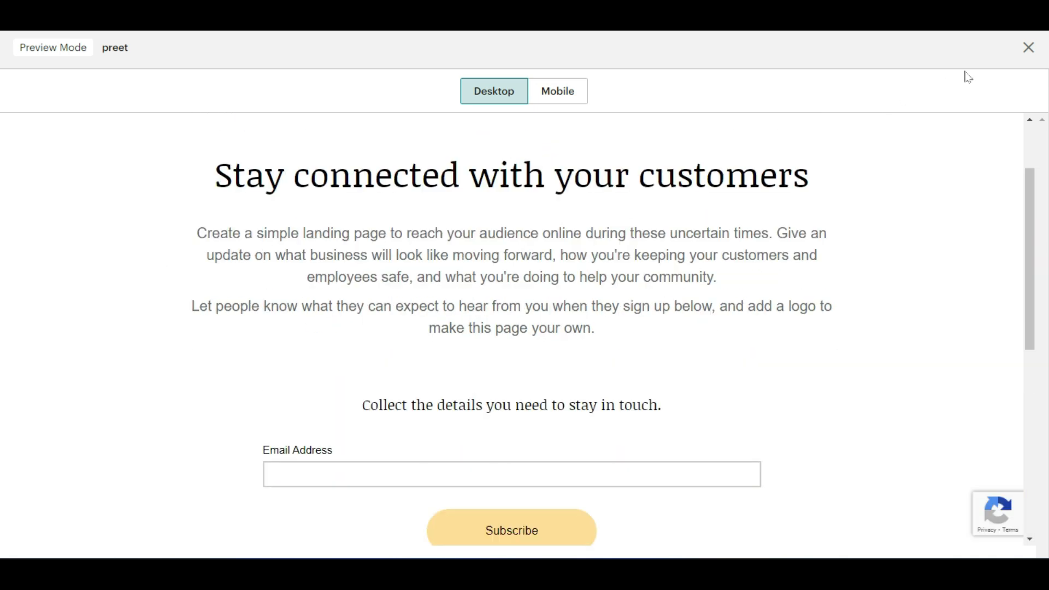
left_click(1028, 47)
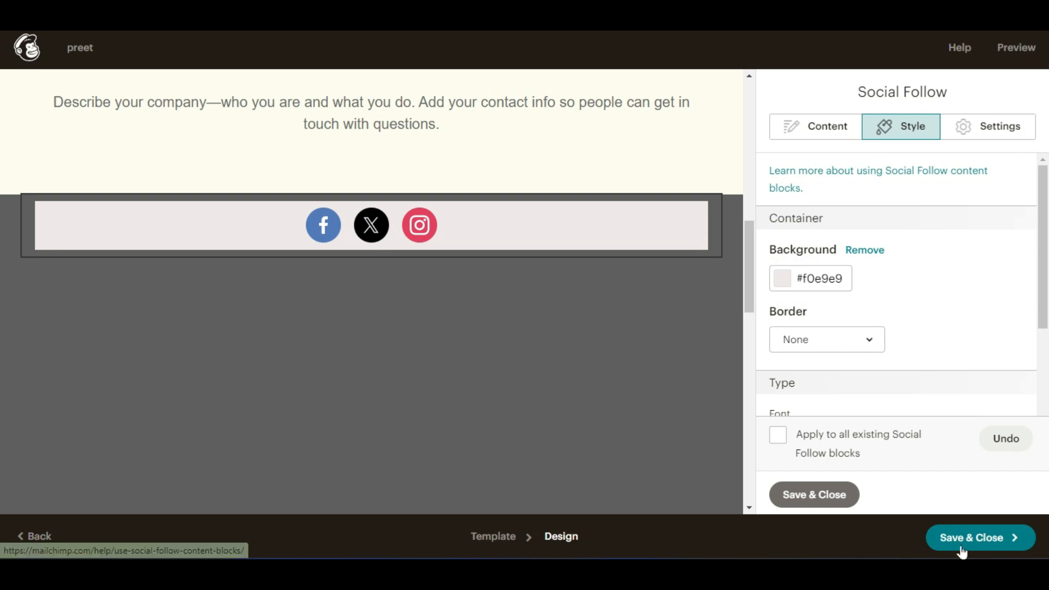
Save and close the landing page design, and review the draft's title, social share, URL, audience and content sections
left_click(988, 541)
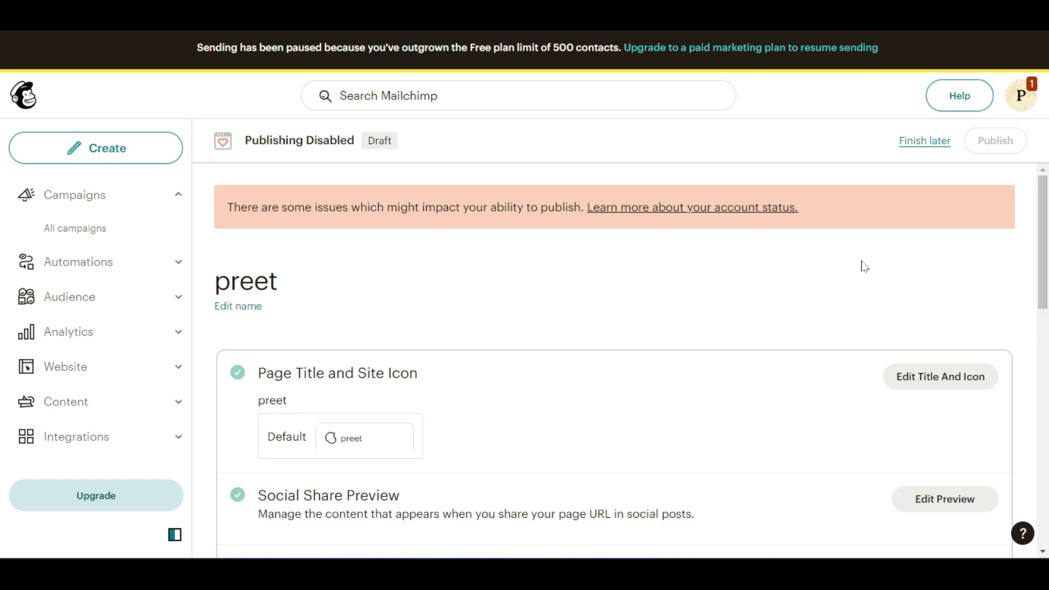
scroll(859, 263, "down", 2)
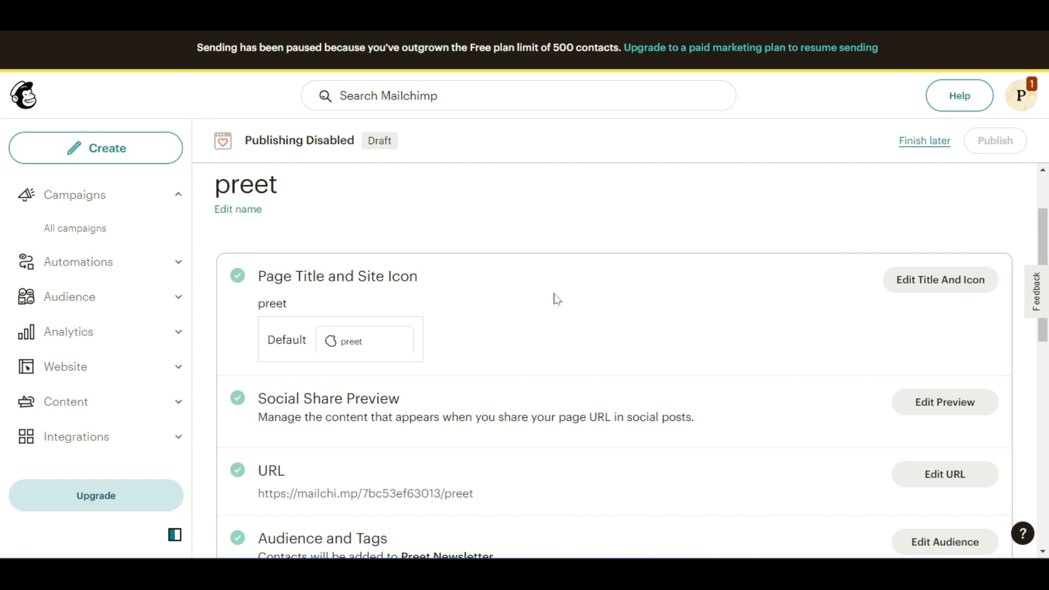
scroll(554, 296, "down", 2)
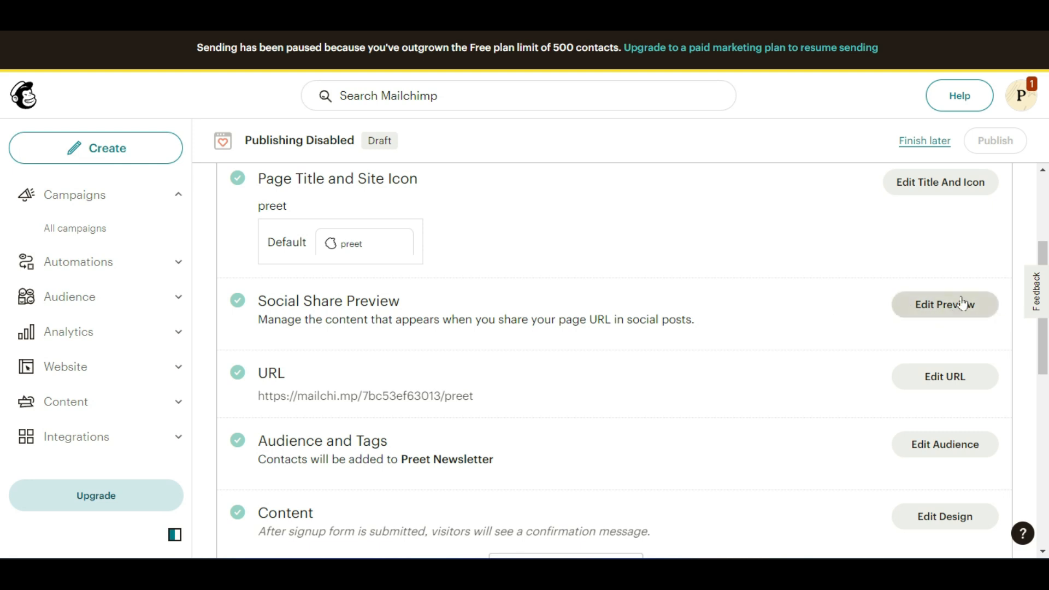
scroll(712, 284, "down", 2)
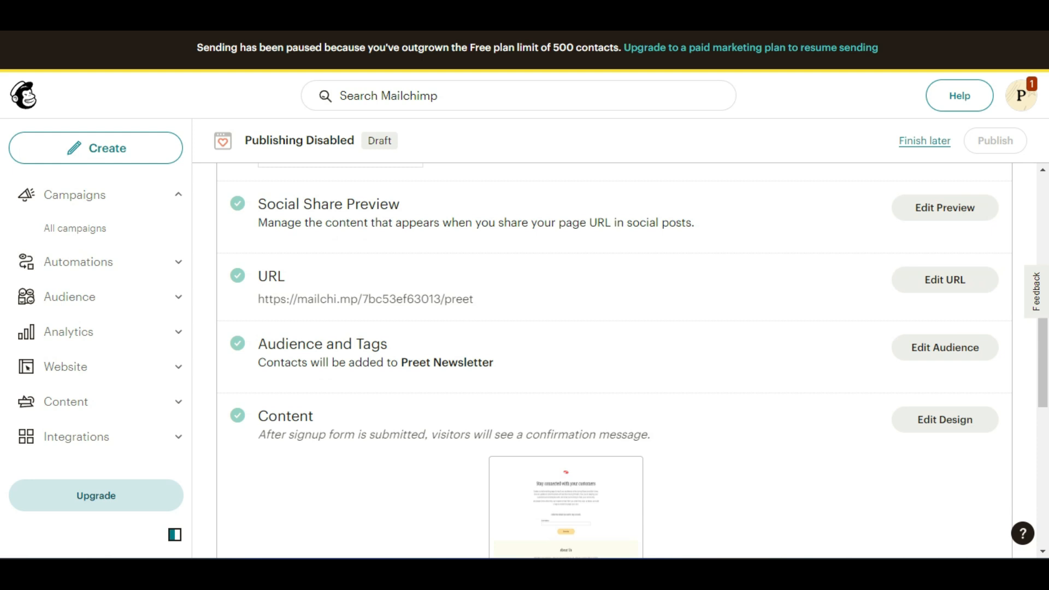
left_click_drag(497, 300, 254, 303)
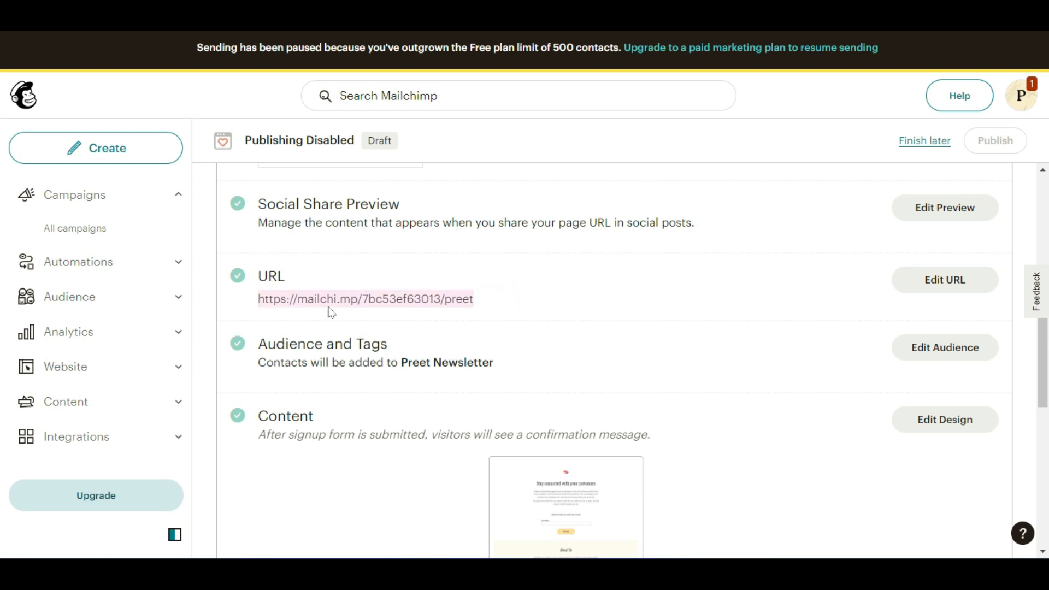
left_click(495, 303)
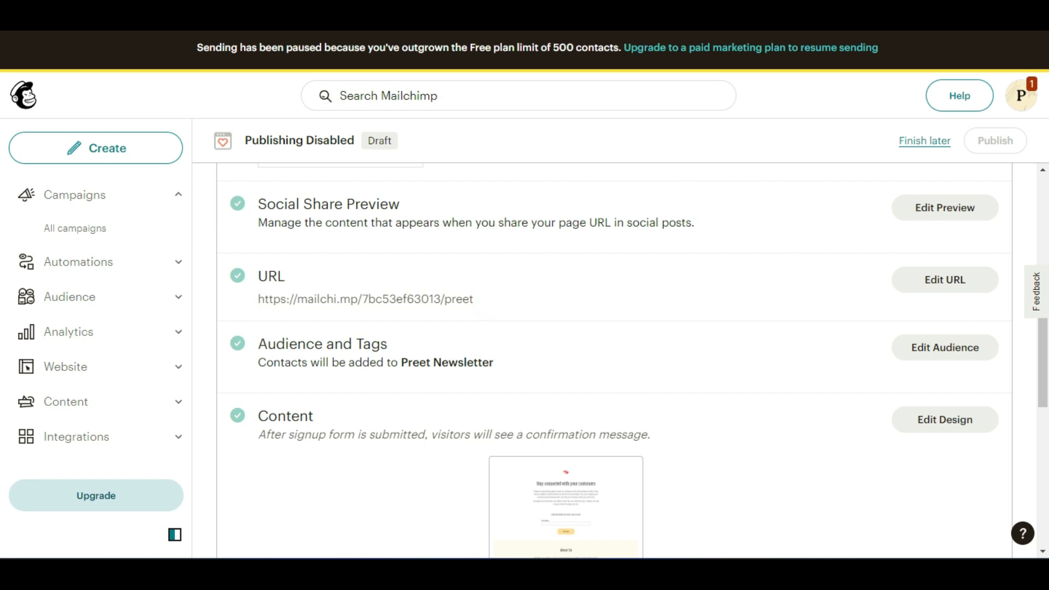
scroll(467, 326, "down", 2)
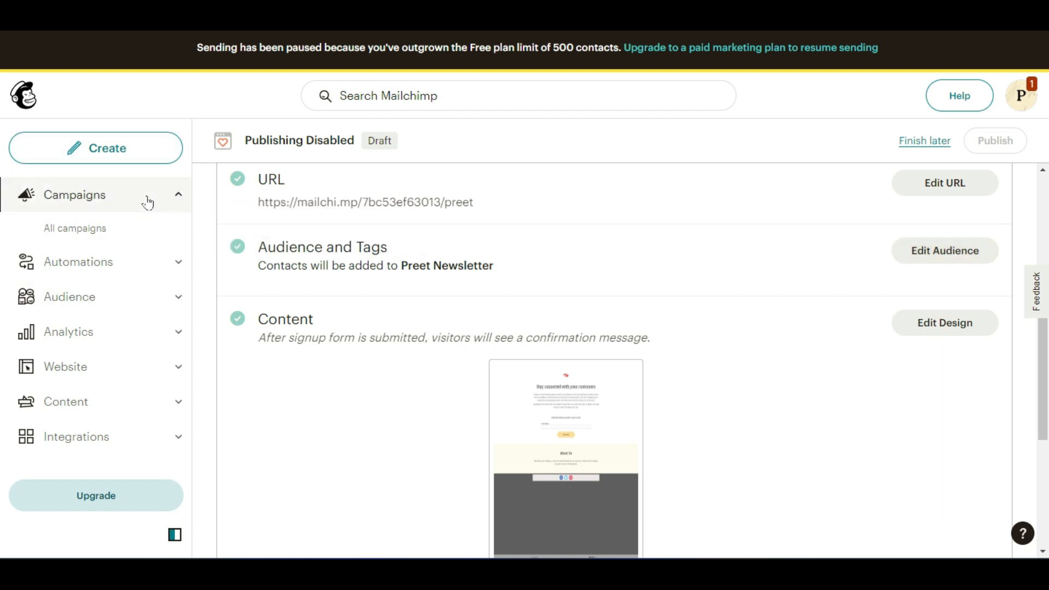
Open the audience dashboard and examine its inbox, recent growth, tags and predicted demographics sections
left_click(111, 298)
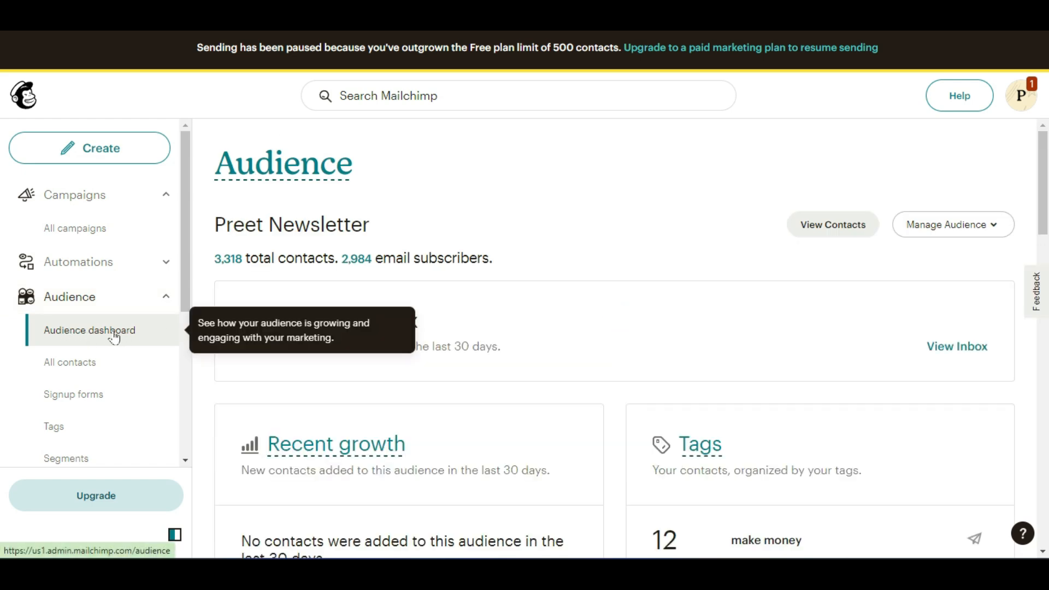
scroll(112, 339, "down", 3)
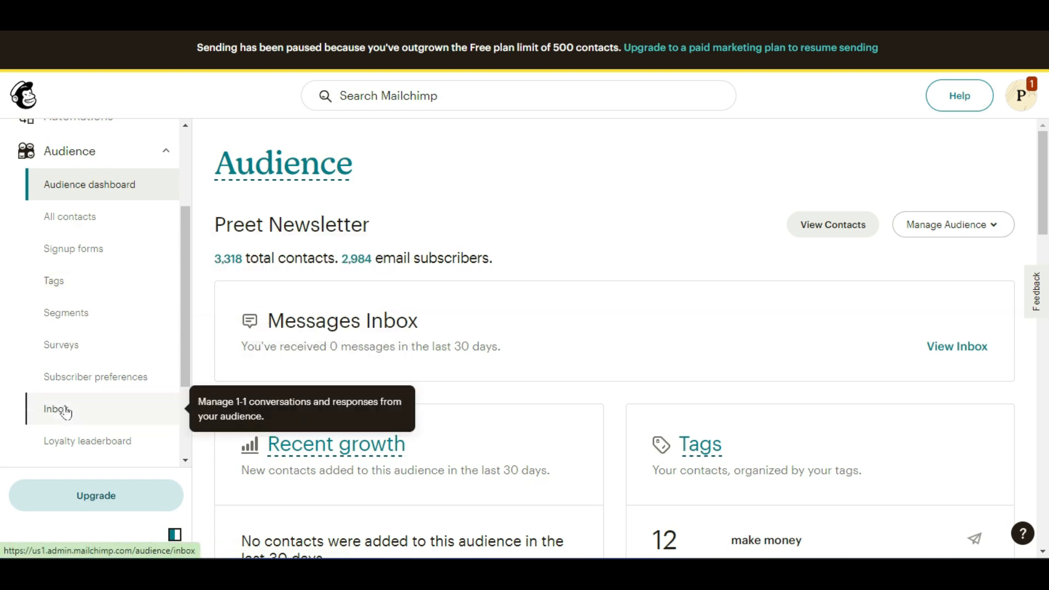
scroll(533, 363, "down", 3)
scroll(533, 363, "down", 4)
scroll(530, 363, "up", 5)
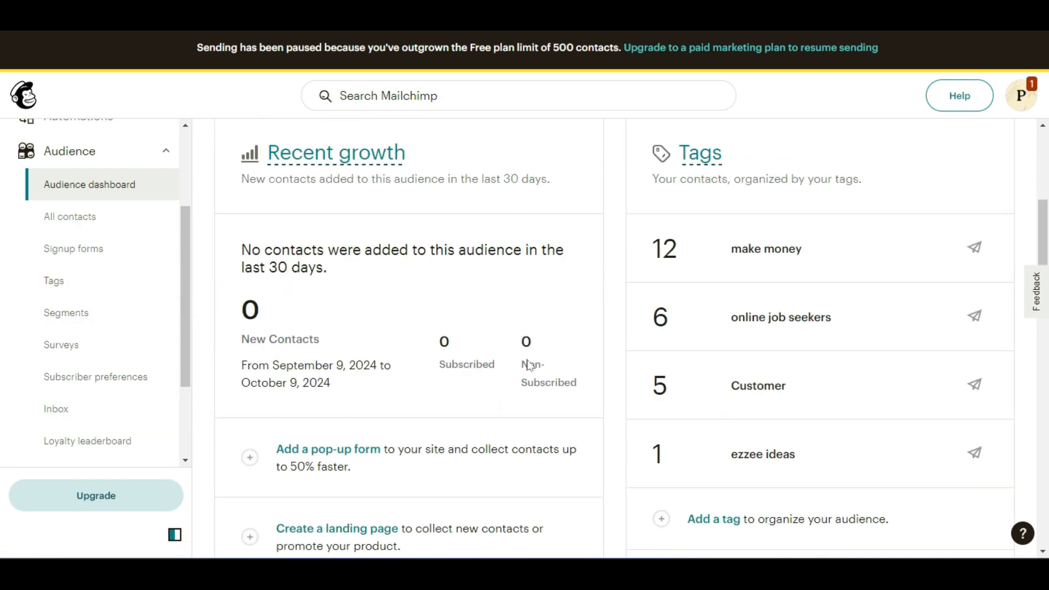
scroll(530, 364, "down", 2)
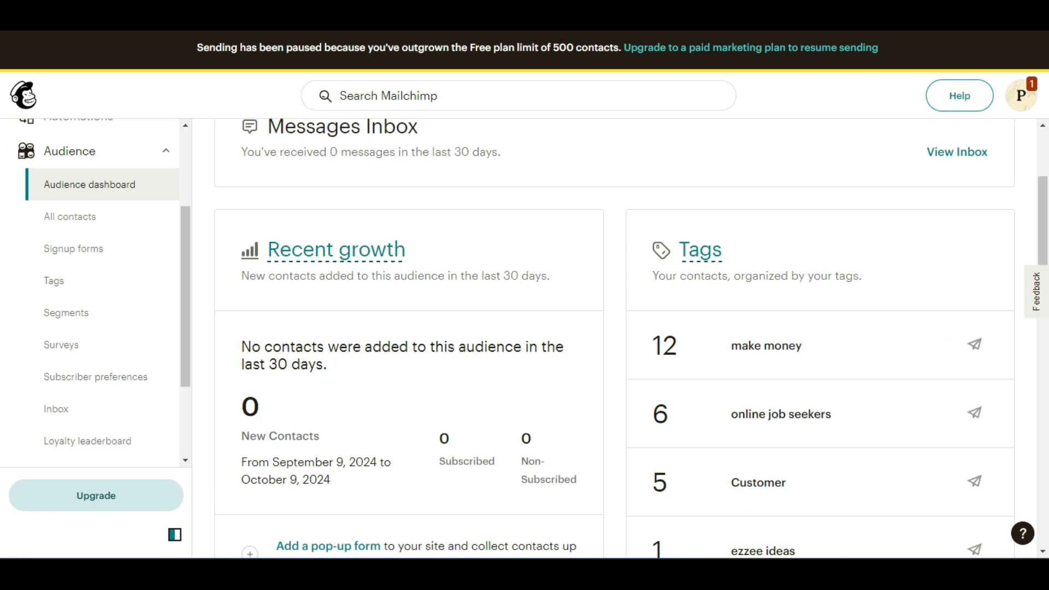
scroll(689, 251, "down", 2)
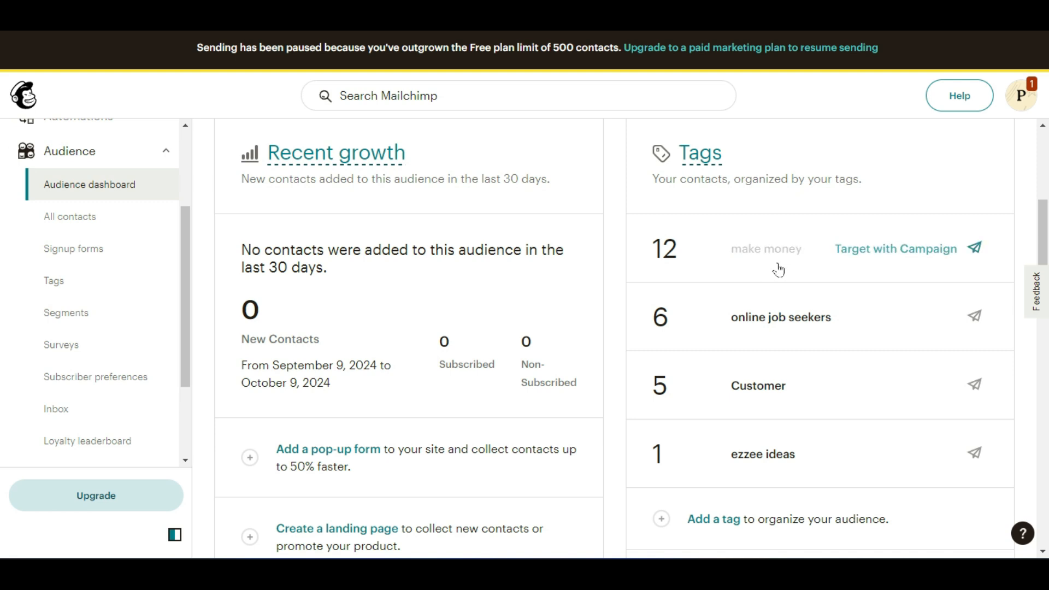
scroll(756, 330, "down", 5)
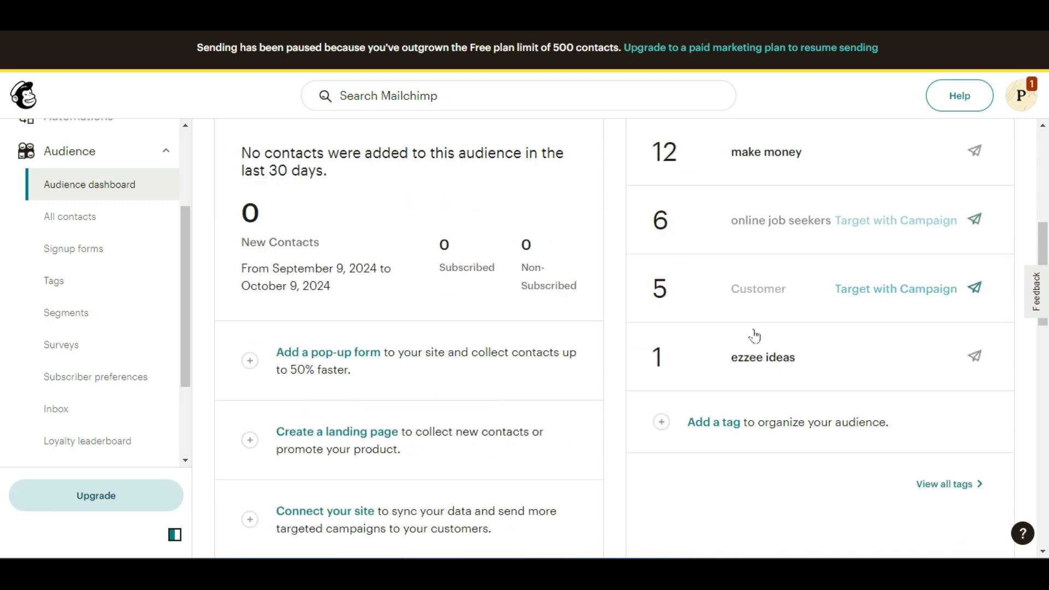
scroll(739, 342, "down", 3)
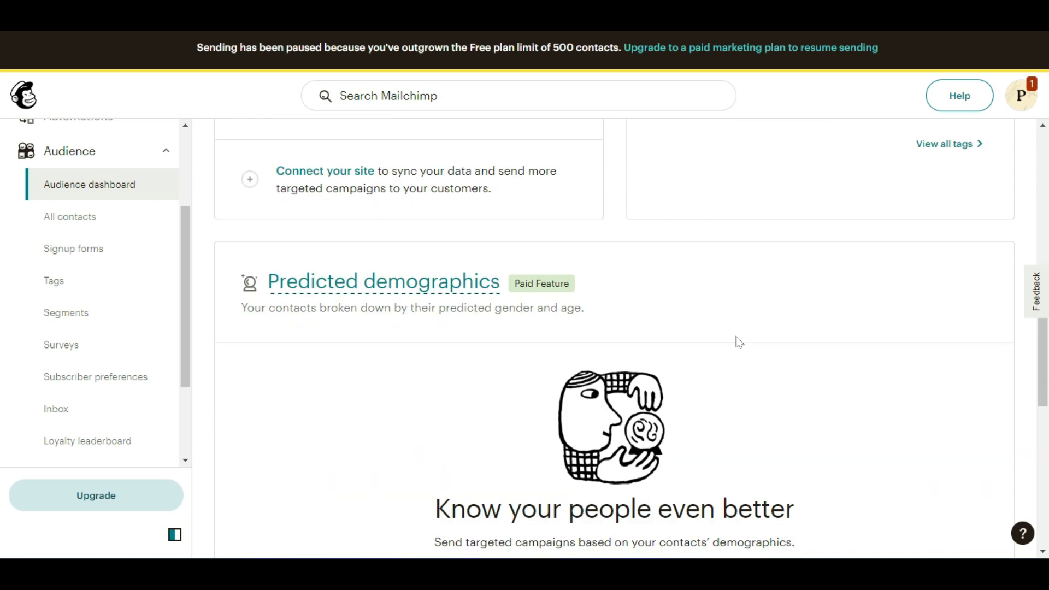
scroll(732, 346, "up", 8)
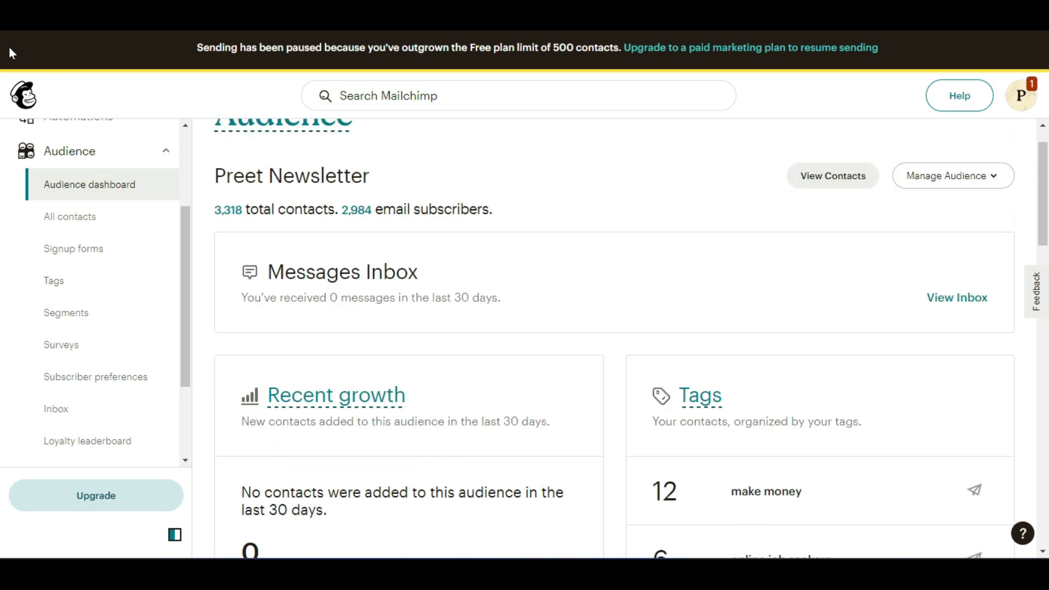
Return to the landing page draft and review its checklist down to the settings and tracking section
key("alt+Left")
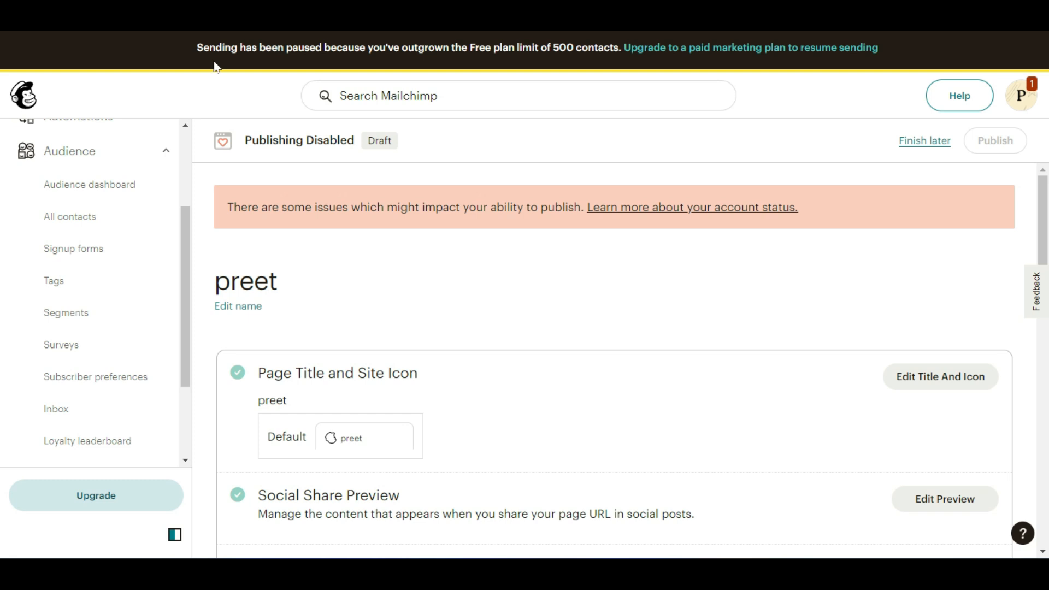
scroll(538, 304, "down", 1)
scroll(538, 304, "up", 1)
scroll(538, 304, "down", 10)
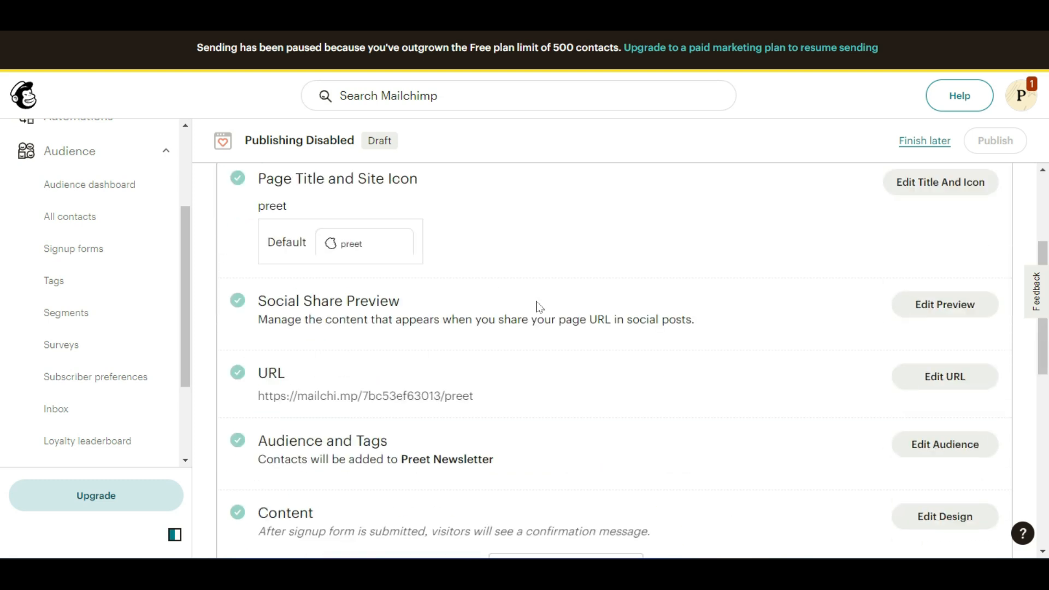
scroll(538, 307, "down", 3)
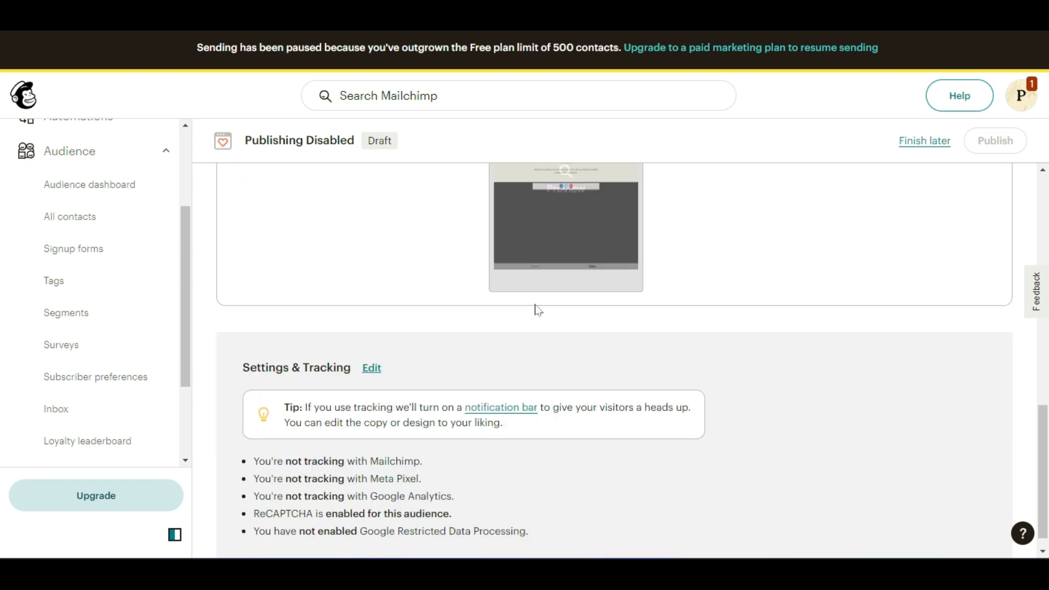
scroll(535, 312, "up", 15)
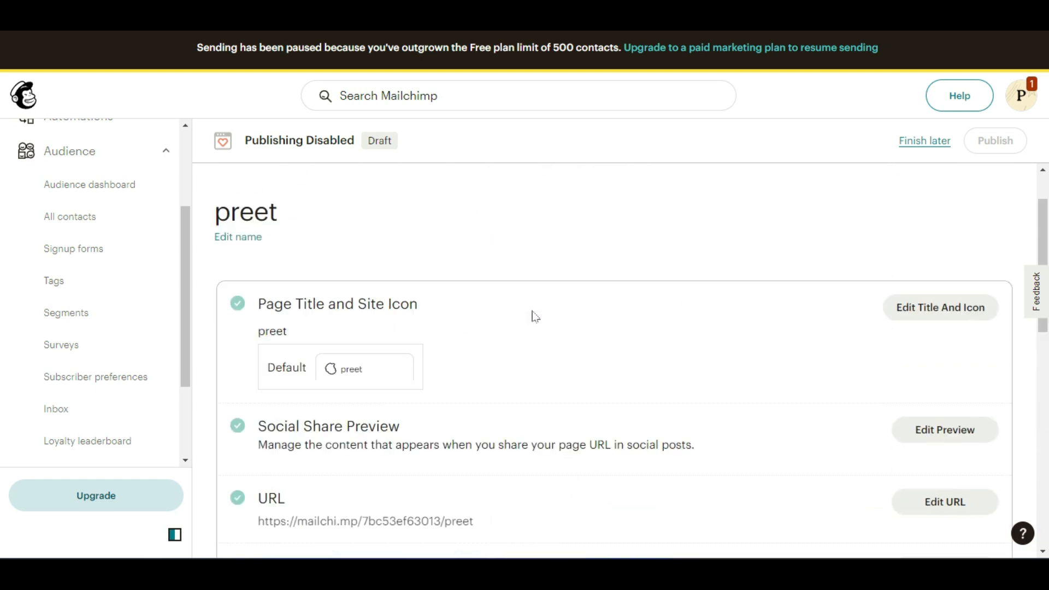
scroll(295, 283, "down", 3)
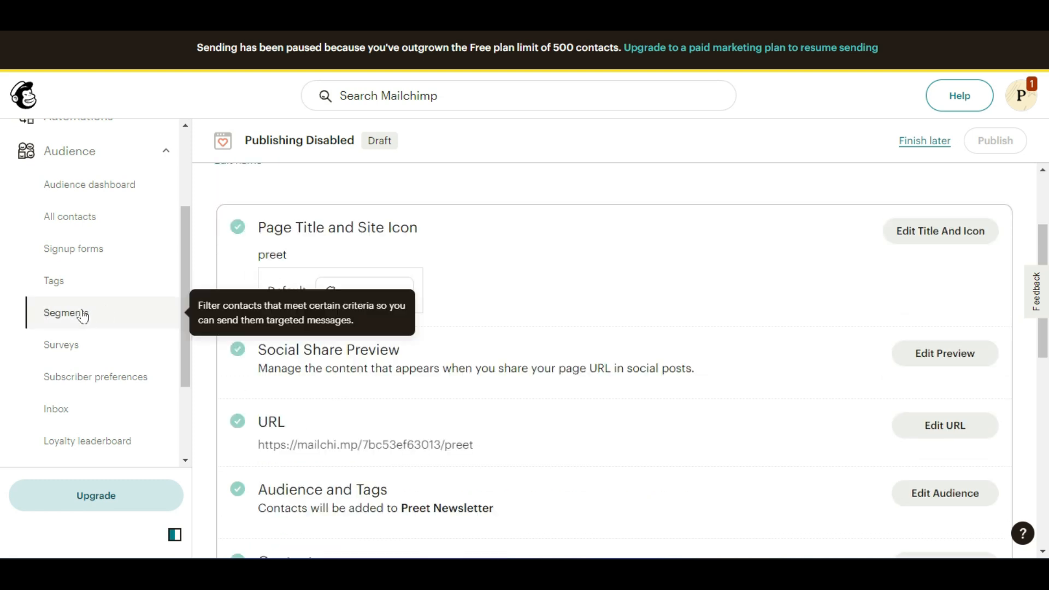
scroll(80, 311, "up", 3)
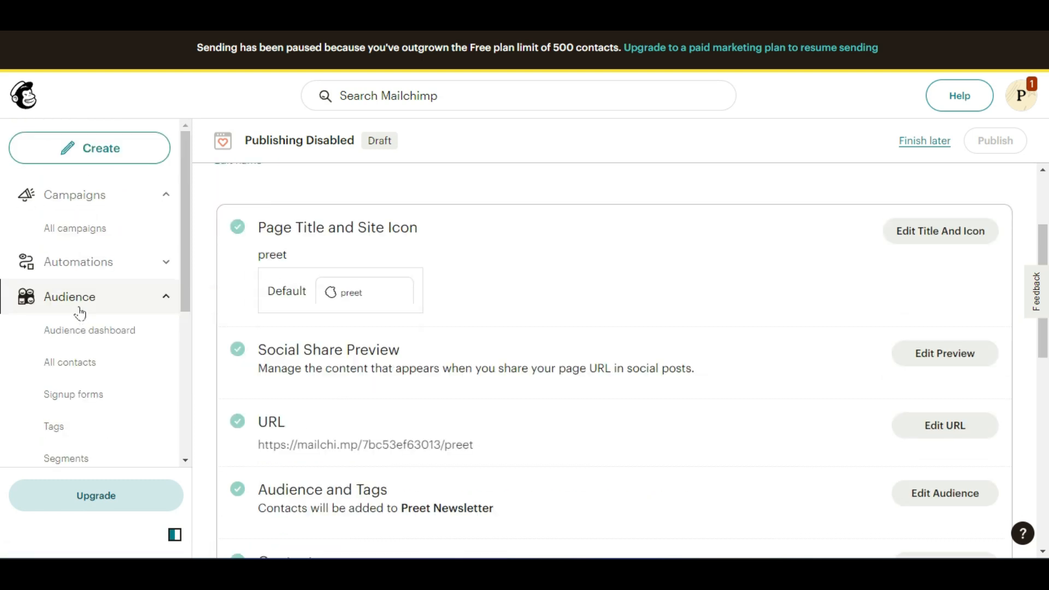
Open the Surveys page from the creation options and review its survey templates, from Post-purchase to Growth Opportunities
left_click(99, 148)
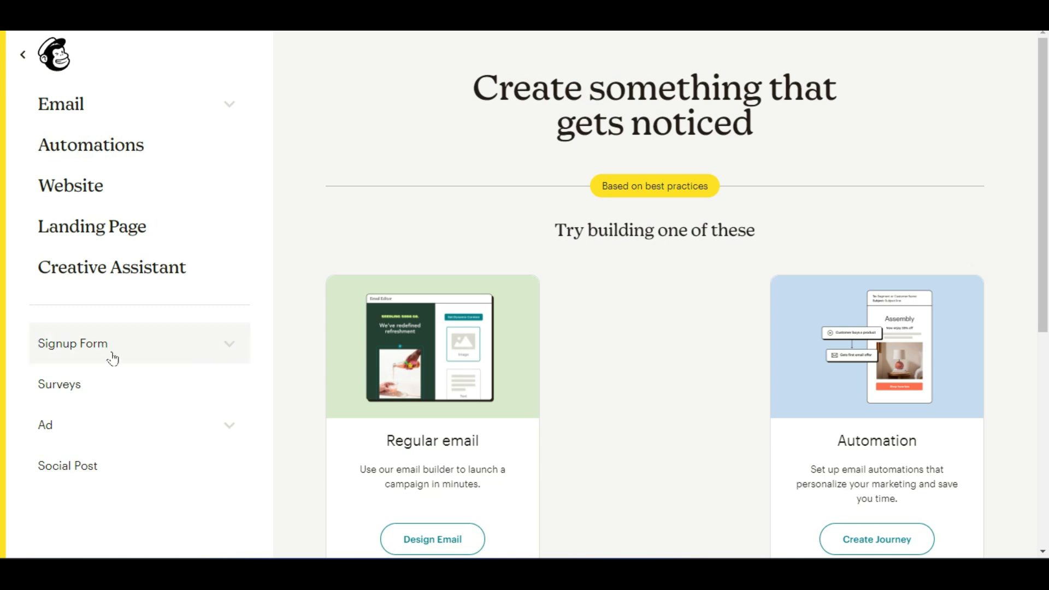
left_click(85, 392)
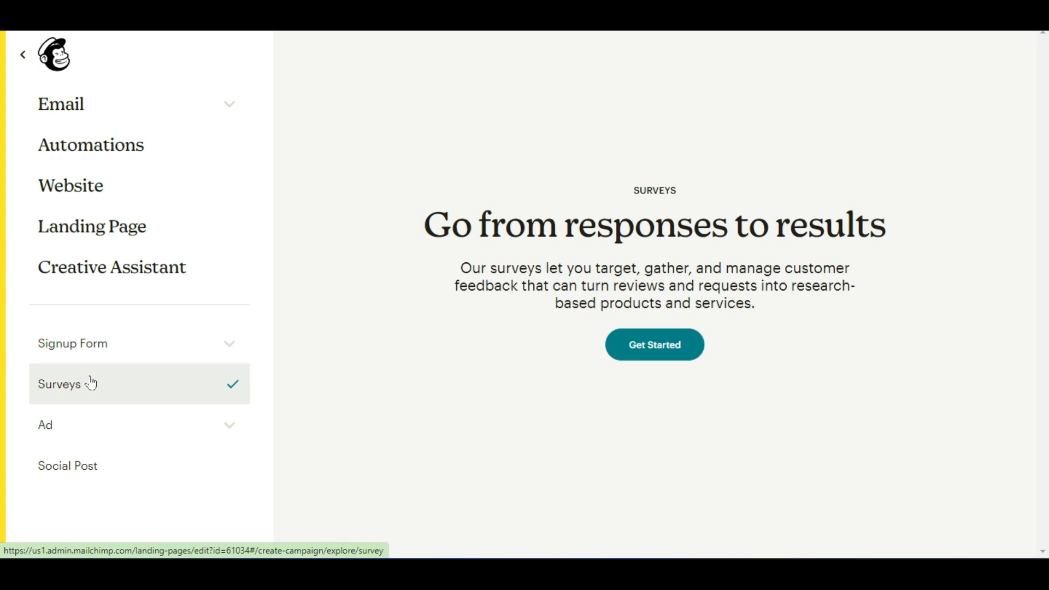
scroll(90, 381, "down", 3)
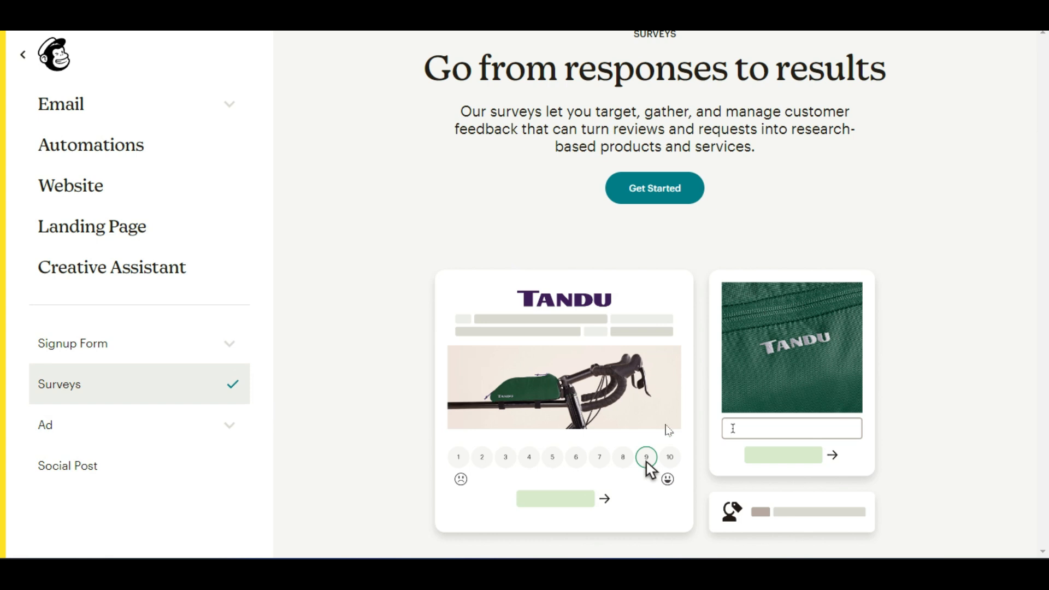
left_click(691, 191)
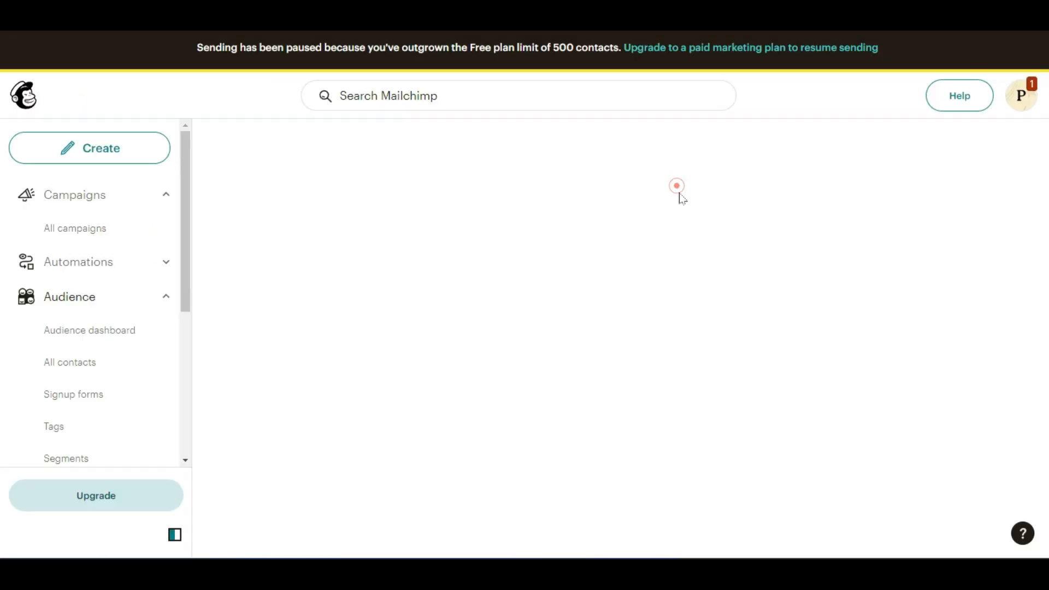
scroll(733, 279, "down", 7)
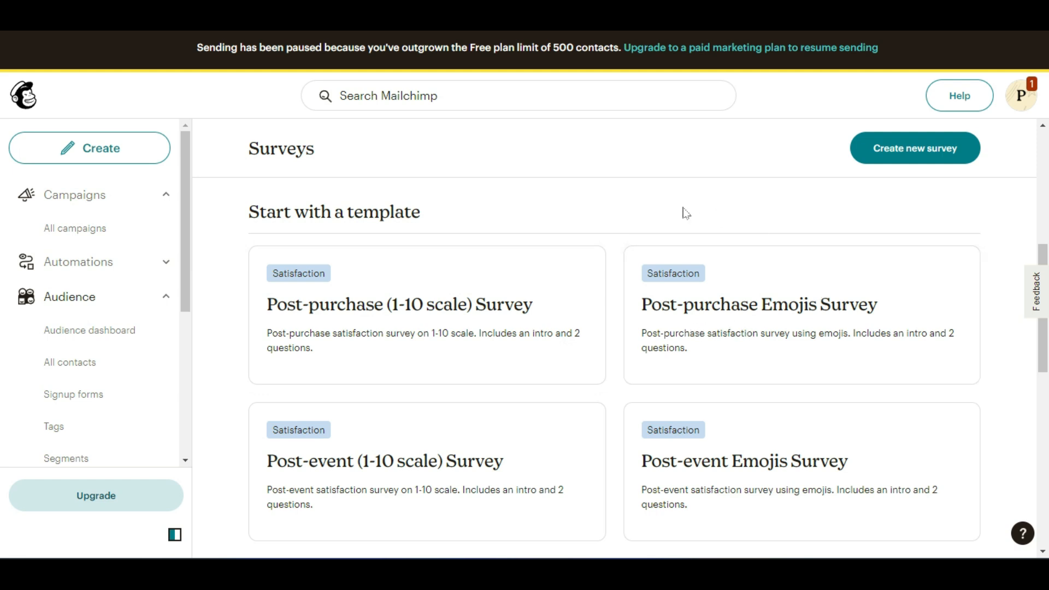
scroll(623, 435, "down", 5)
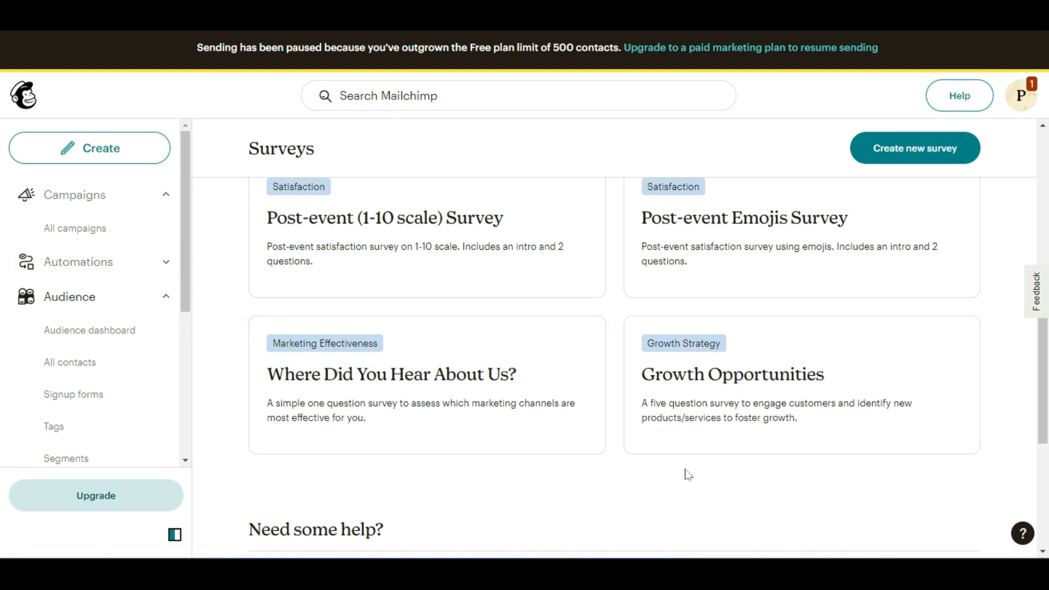
scroll(459, 390, "down", 4)
scroll(467, 398, "up", 4)
scroll(467, 397, "up", 6)
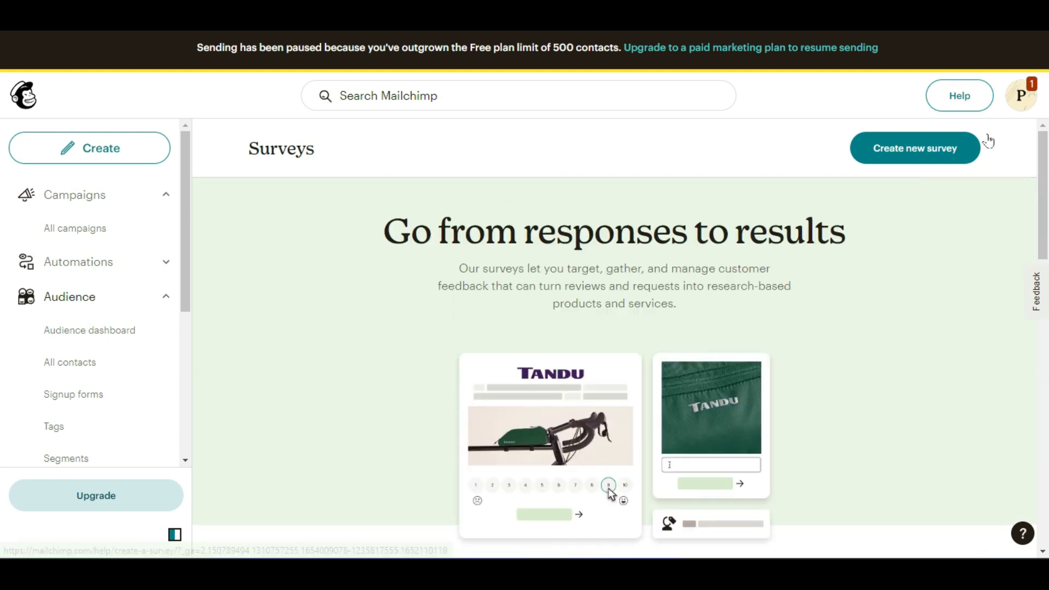
Start a new survey and review the available section types, from Introduction to Content Block
left_click(922, 159)
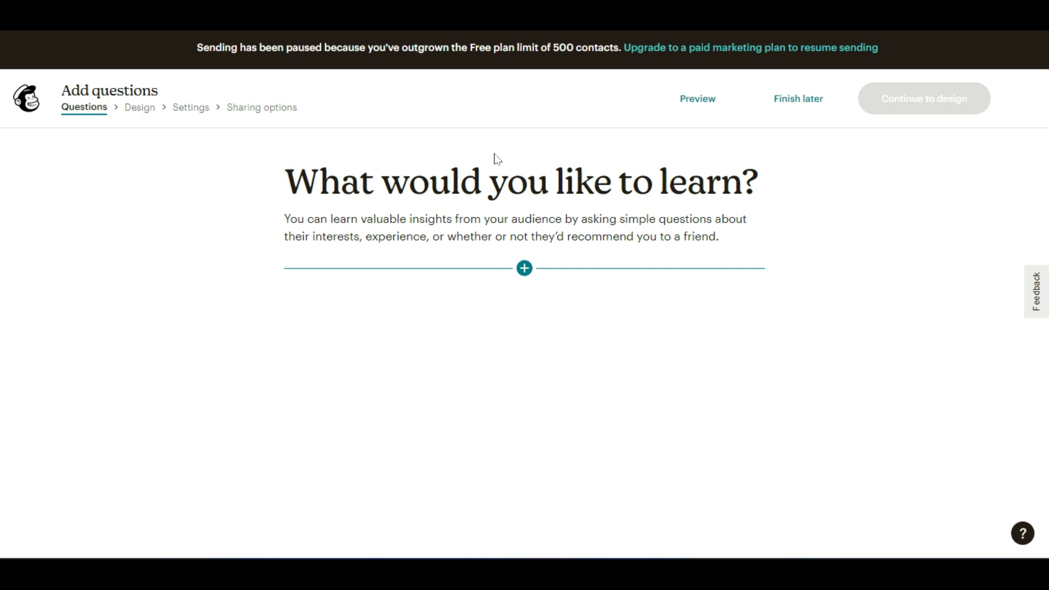
left_click(525, 269)
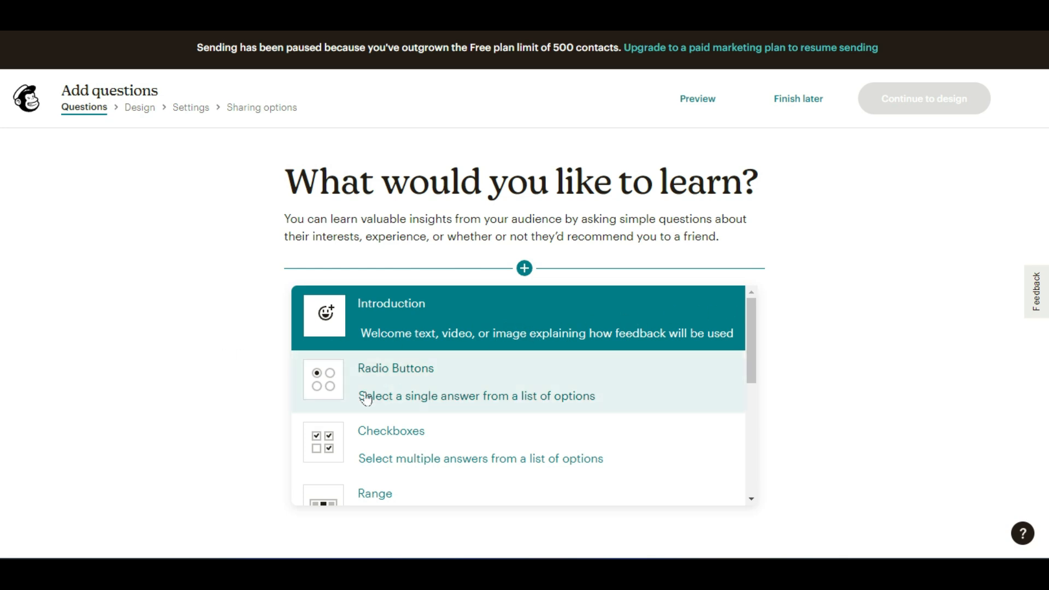
scroll(481, 403, "down", 1)
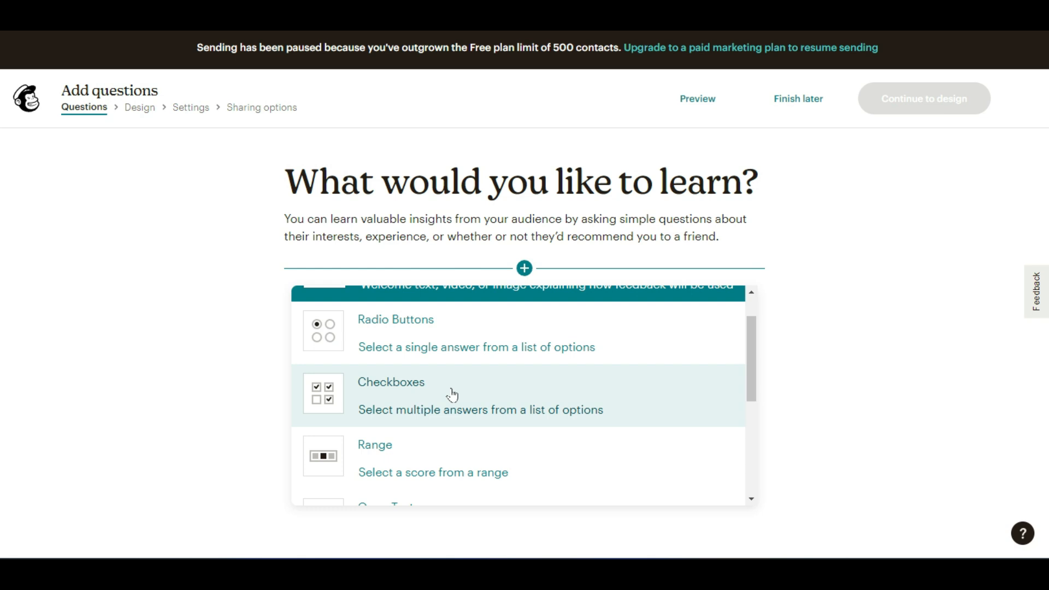
scroll(463, 394, "down", 1)
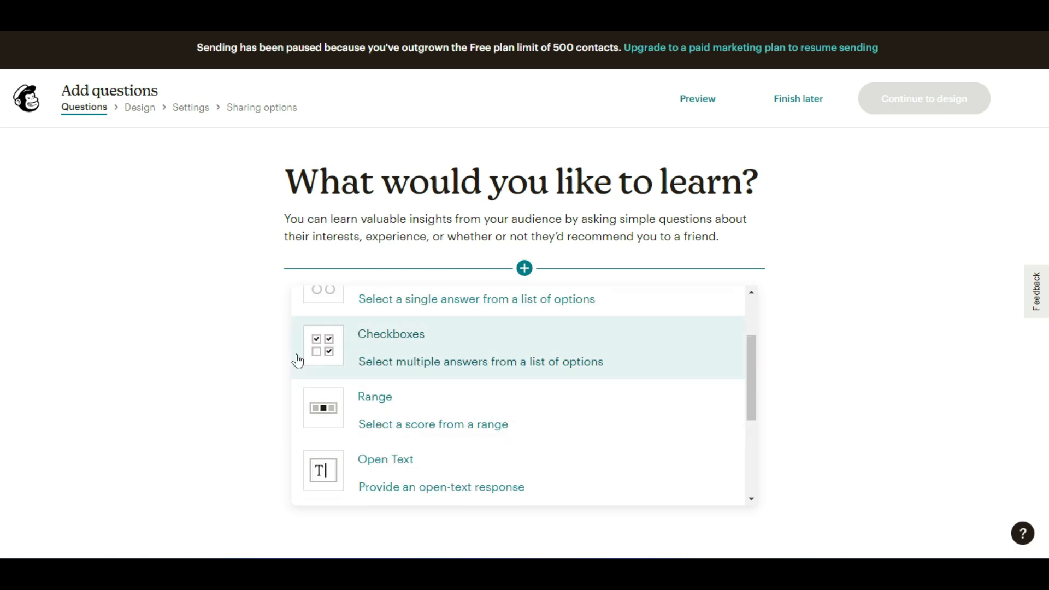
scroll(491, 385, "down", 1)
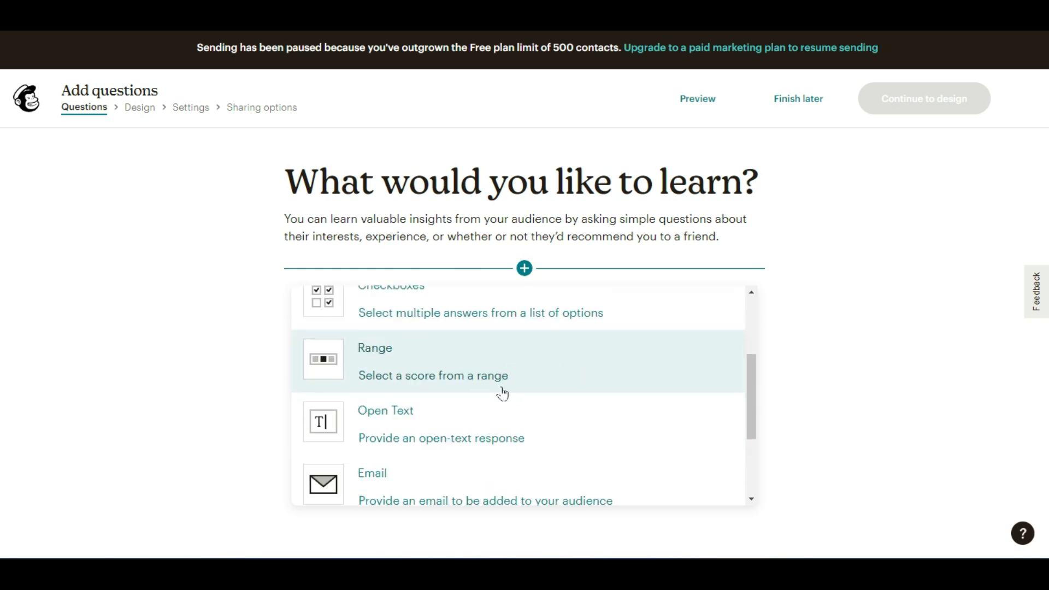
scroll(531, 448, "down", 1)
scroll(541, 437, "down", 1)
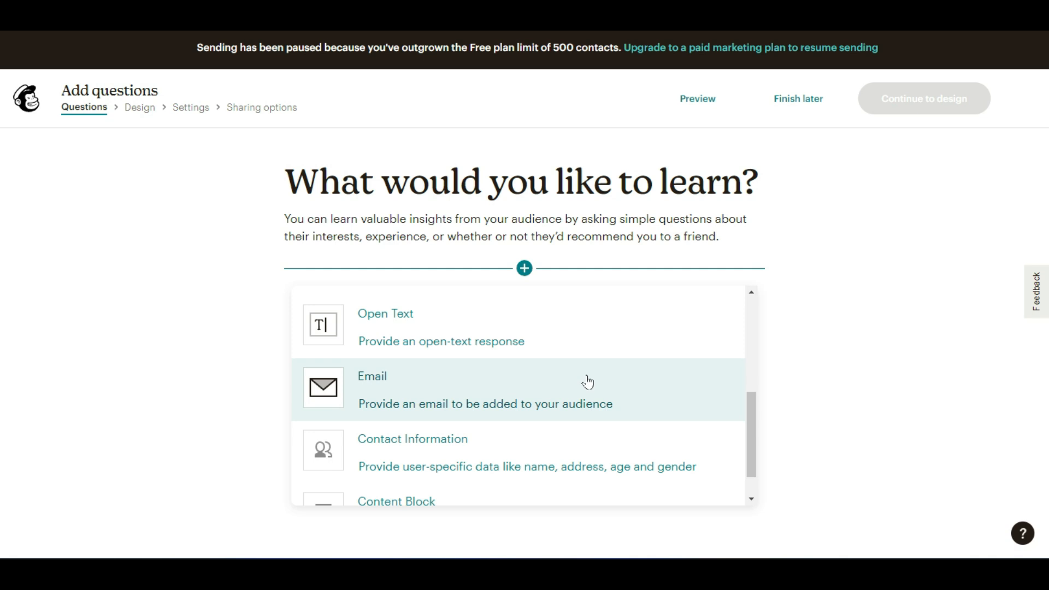
scroll(587, 382, "down", 1)
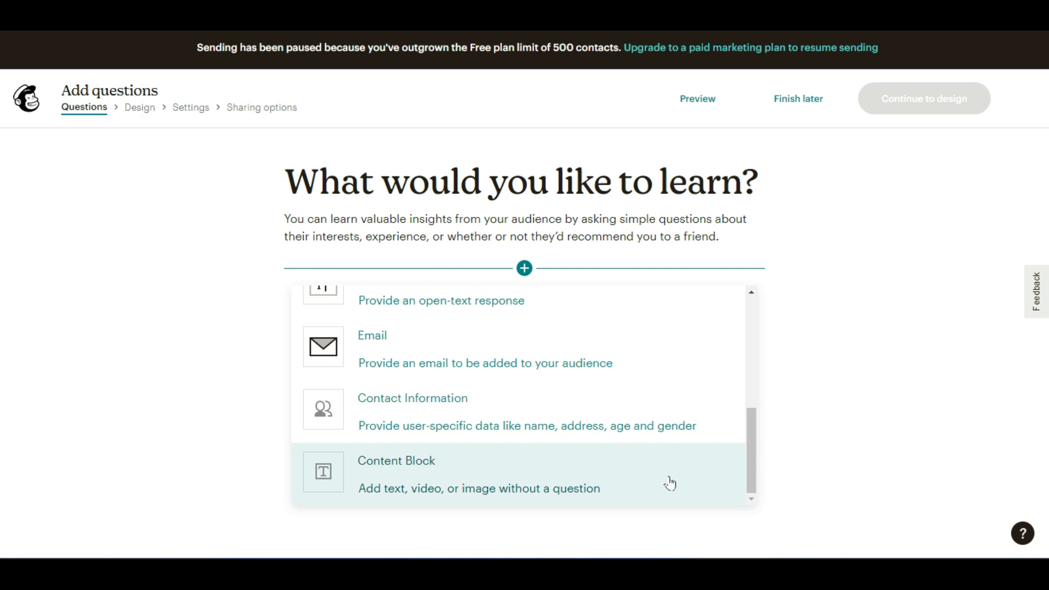
scroll(670, 483, "up", 5)
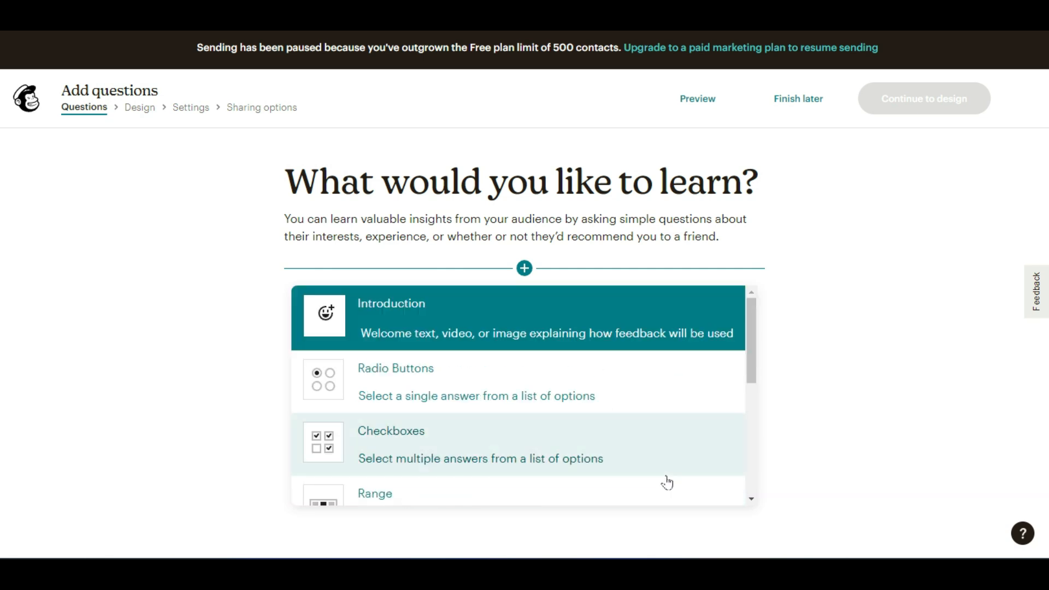
Add an Introduction section with the Embed Video option, check its video URL and section type settings, and leave the survey
left_click(511, 326)
scroll(295, 312, "down", 1)
scroll(295, 312, "up", 1)
left_click(864, 226)
left_click(865, 228)
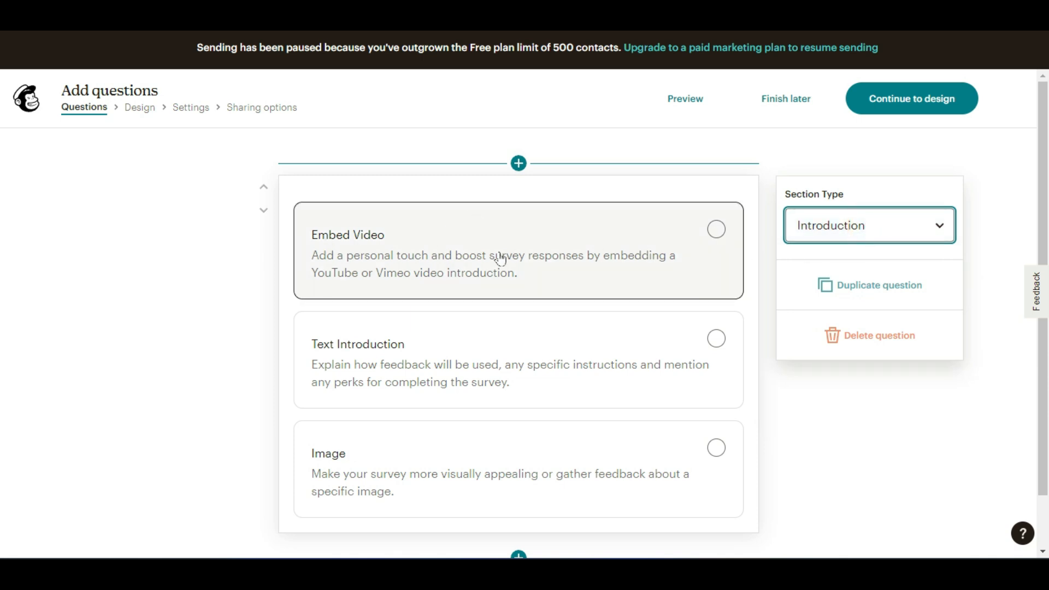
left_click(501, 243)
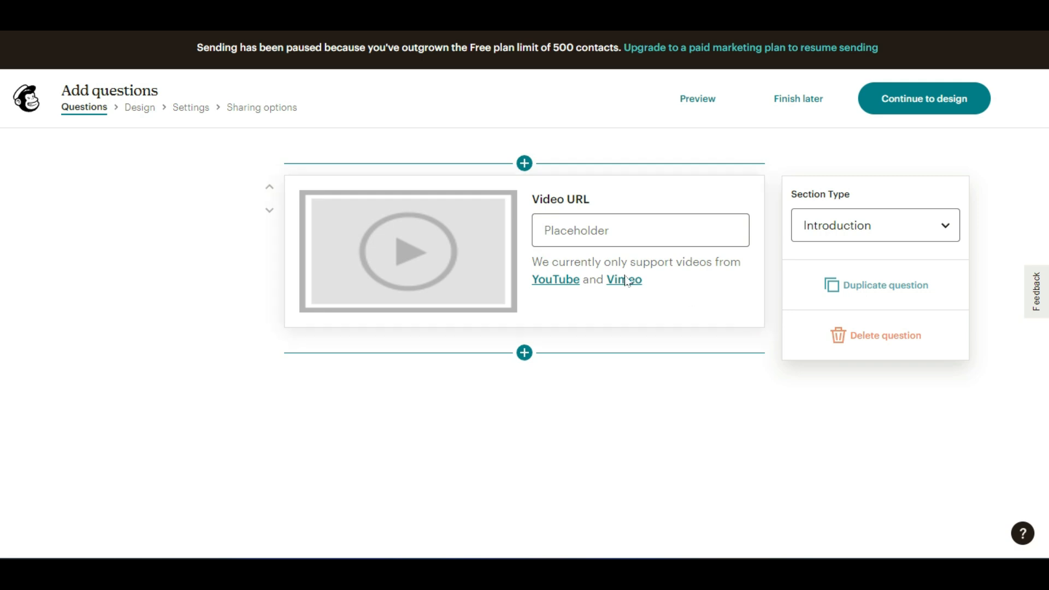
left_click(596, 230)
left_click(694, 296)
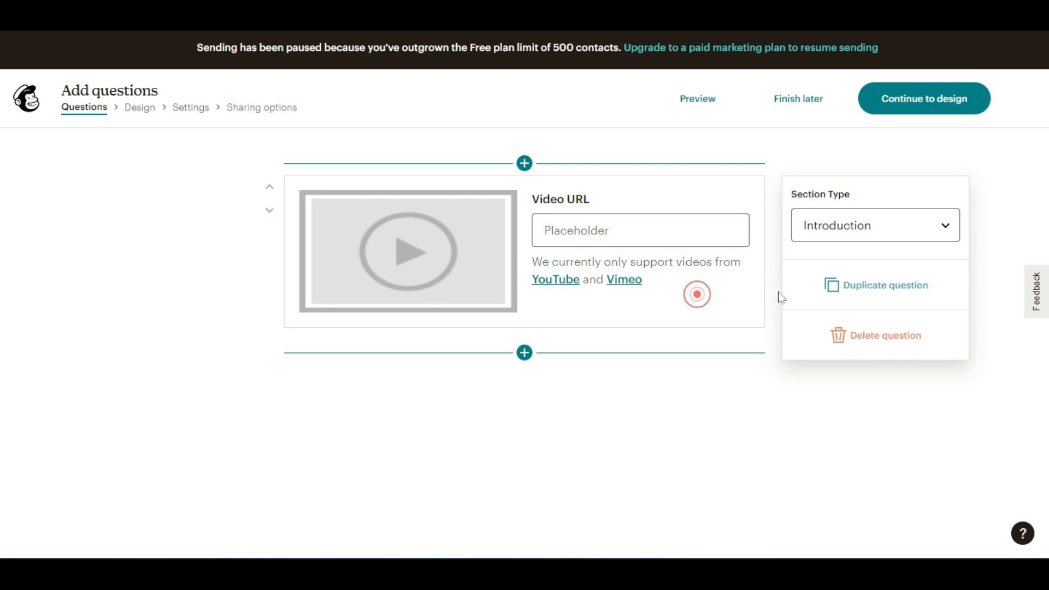
left_click(854, 229)
left_click(856, 226)
left_click(269, 187)
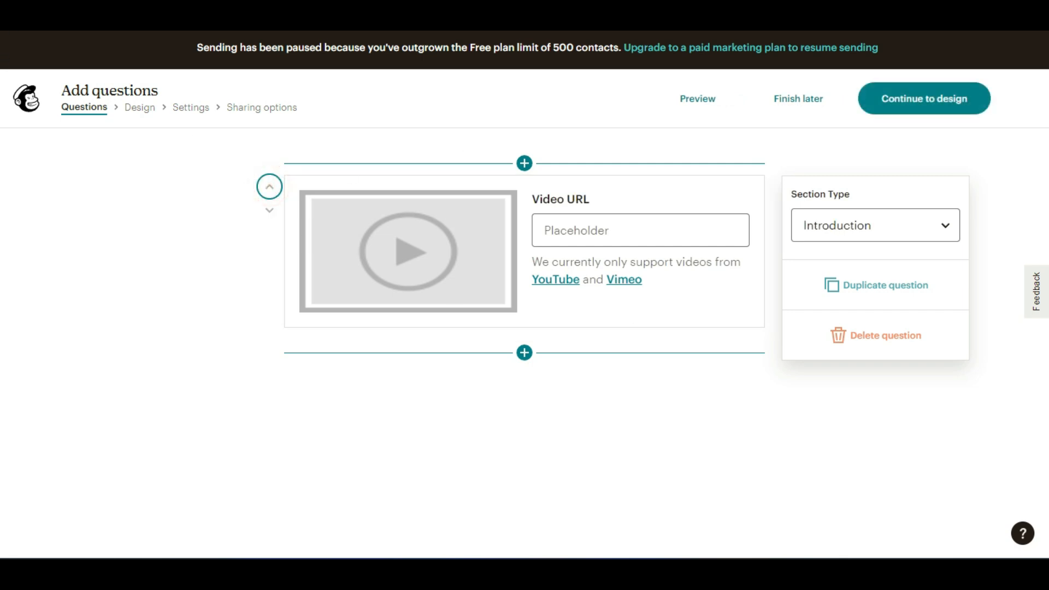
key("alt+Left")
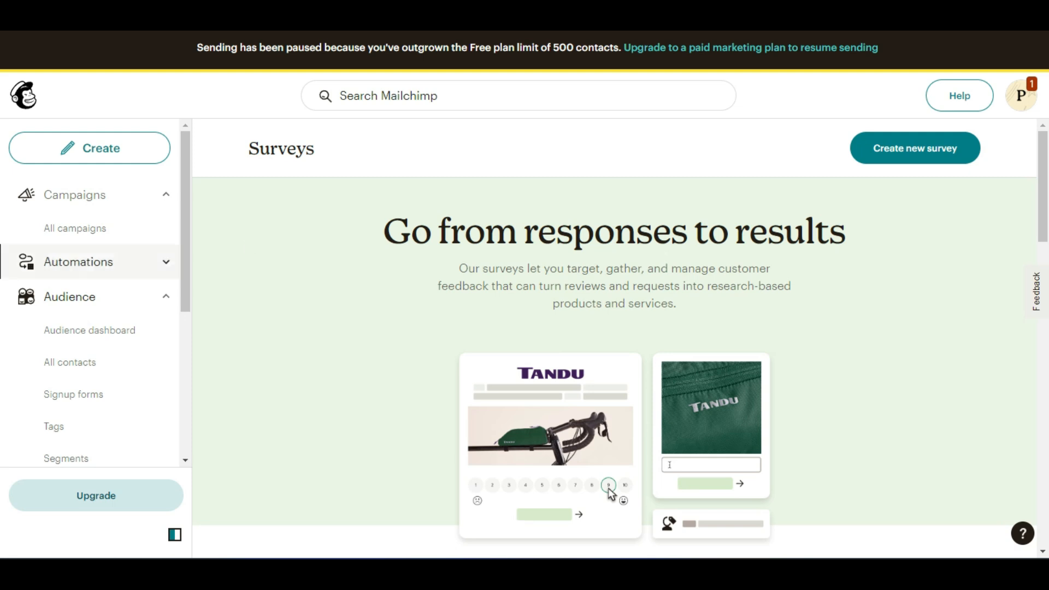
Start another new survey from the Surveys page and add a Checkboxes section to it
left_click(79, 140)
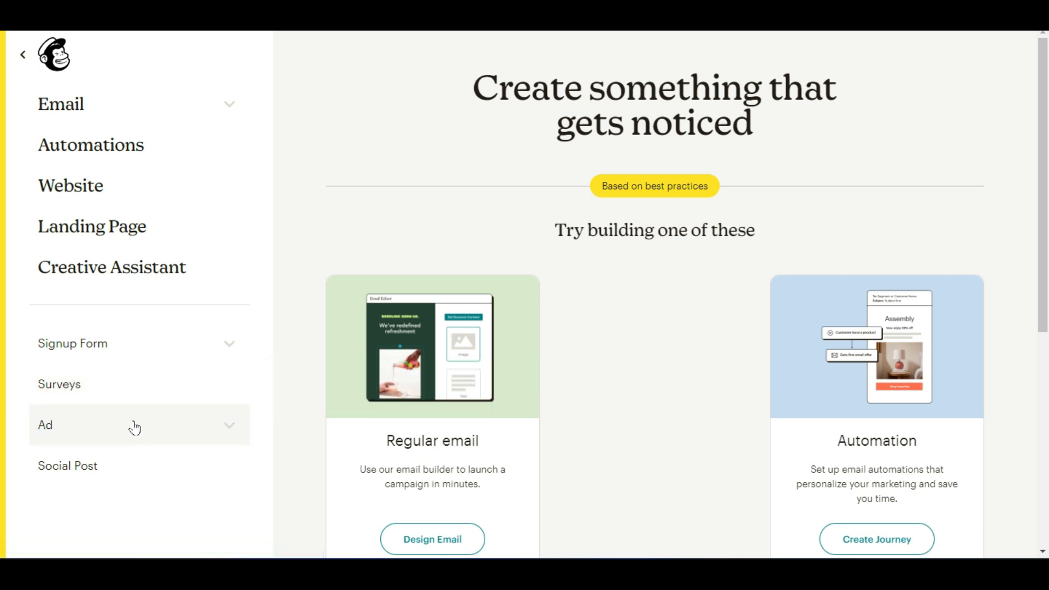
left_click(234, 391)
left_click(629, 190)
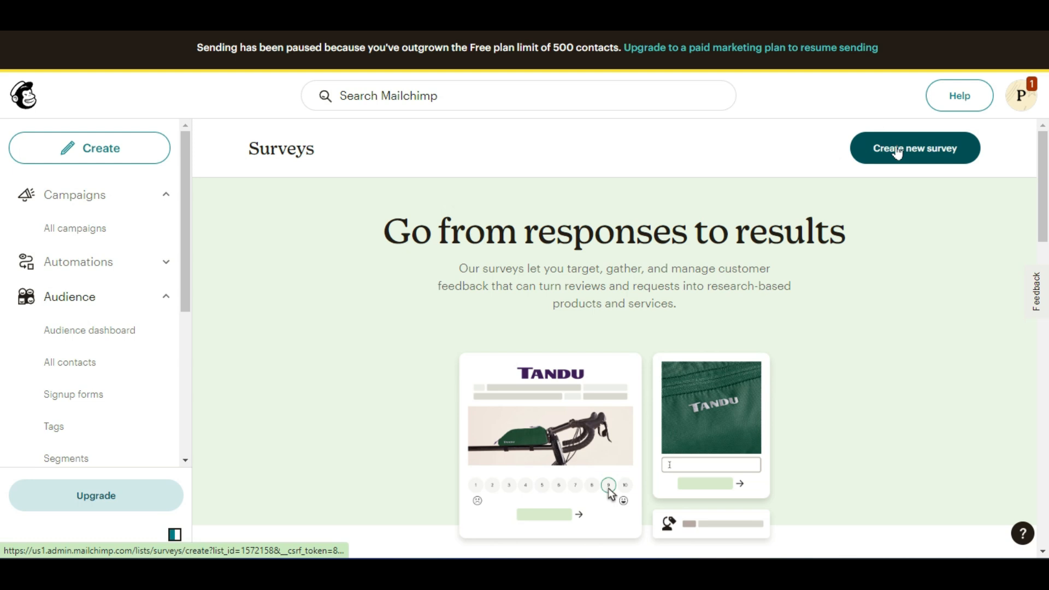
left_click(897, 153)
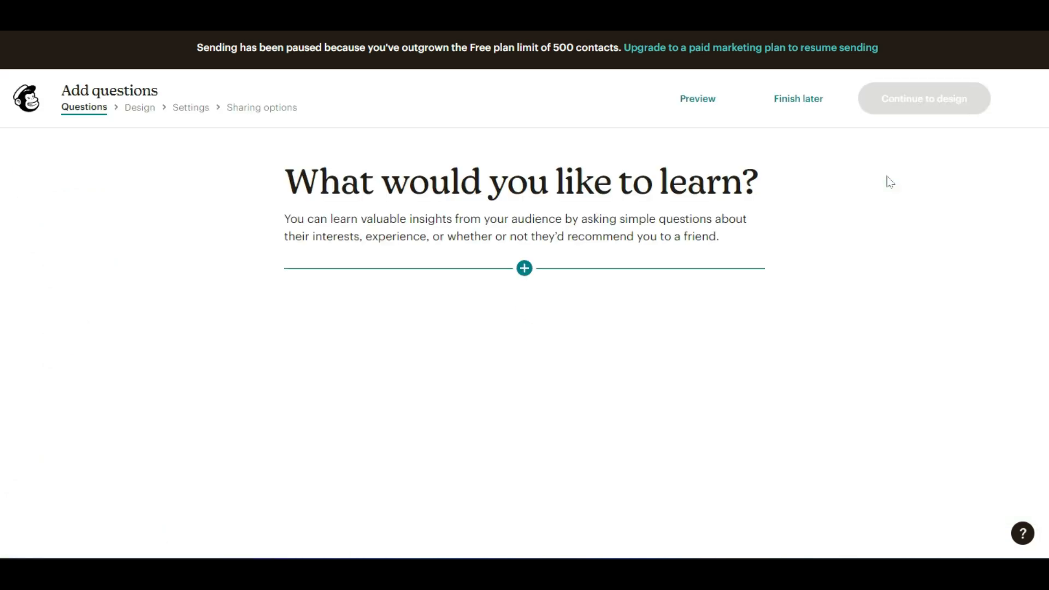
left_click(524, 268)
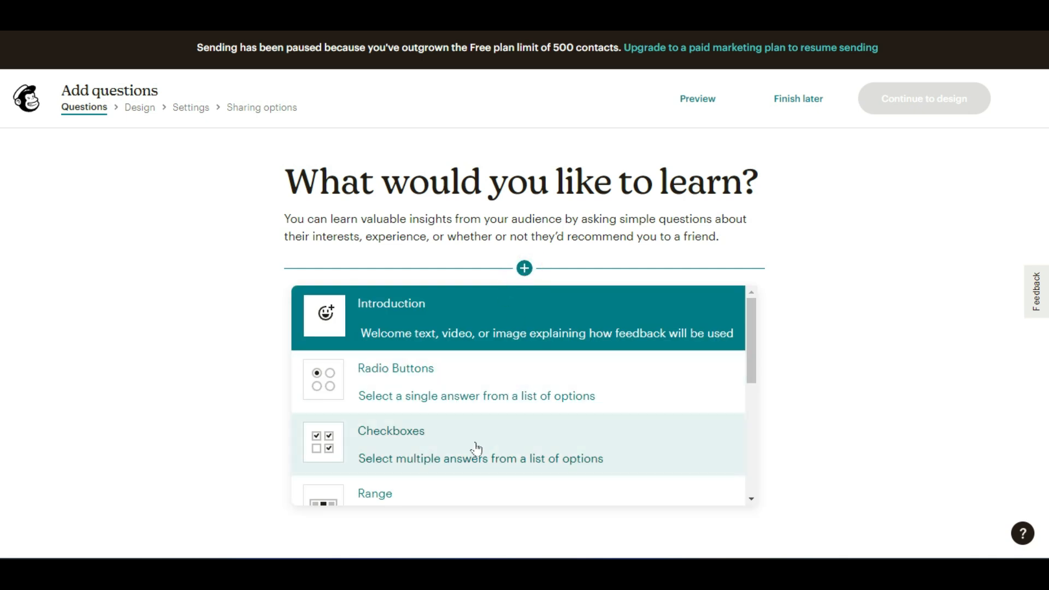
scroll(475, 449, "down", 1)
left_click(460, 407)
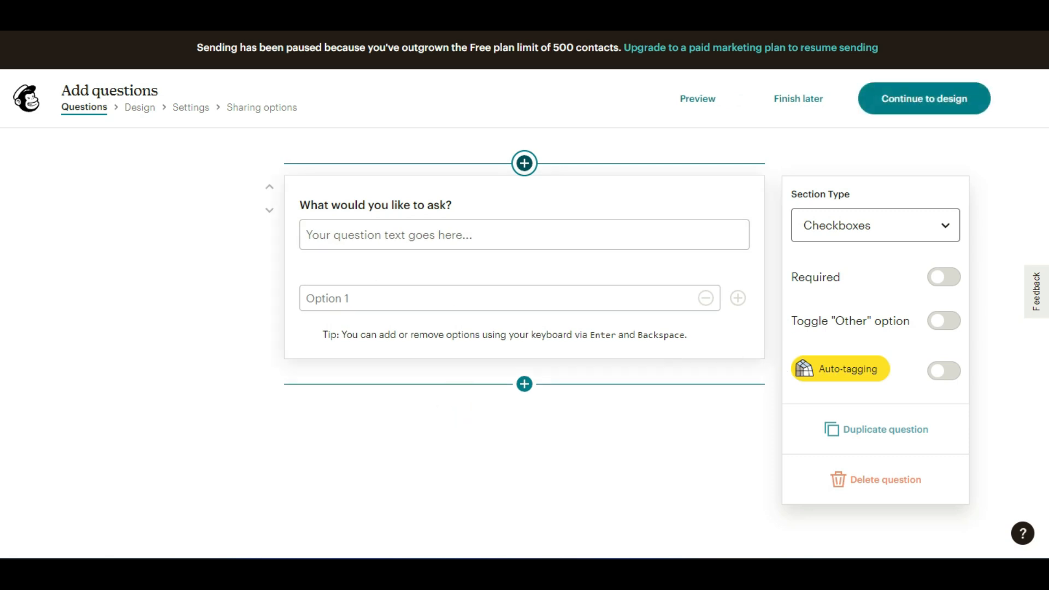
Enter "How did you hear about us" as the question text of the Checkboxes section
left_click(458, 234)
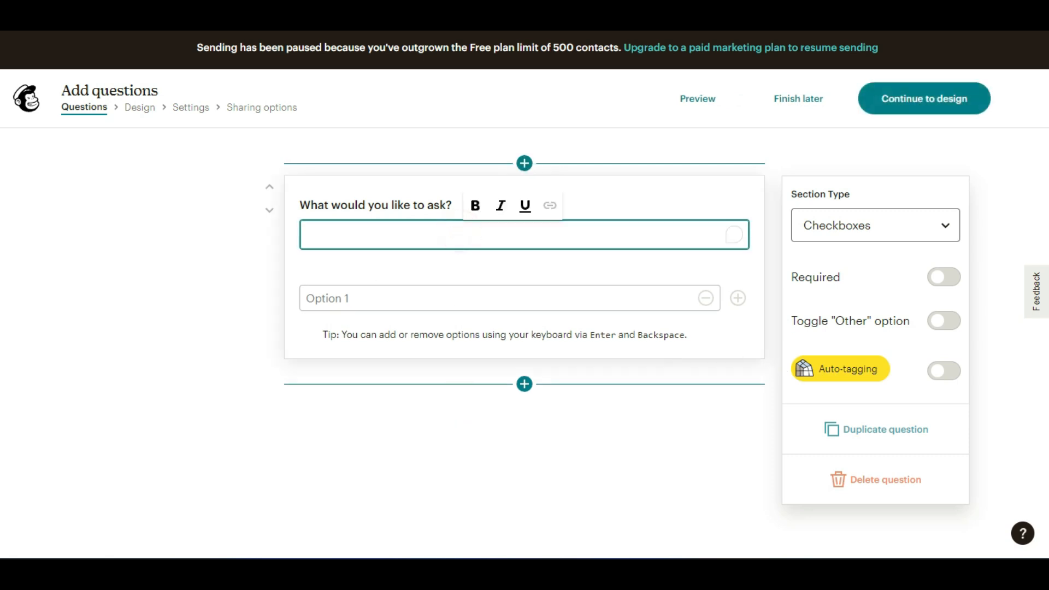
left_click(366, 291)
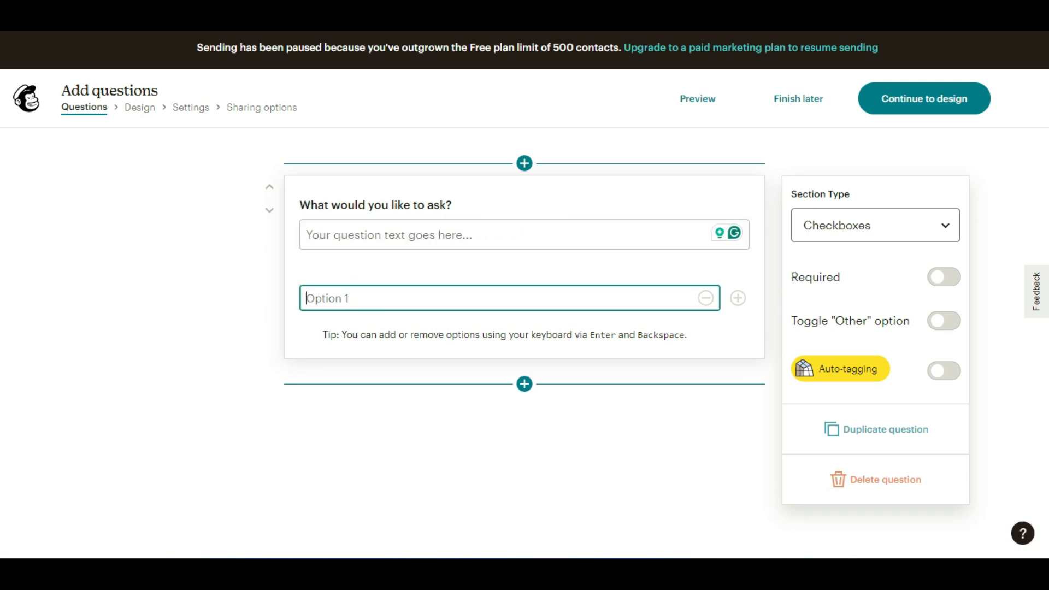
left_click(364, 241)
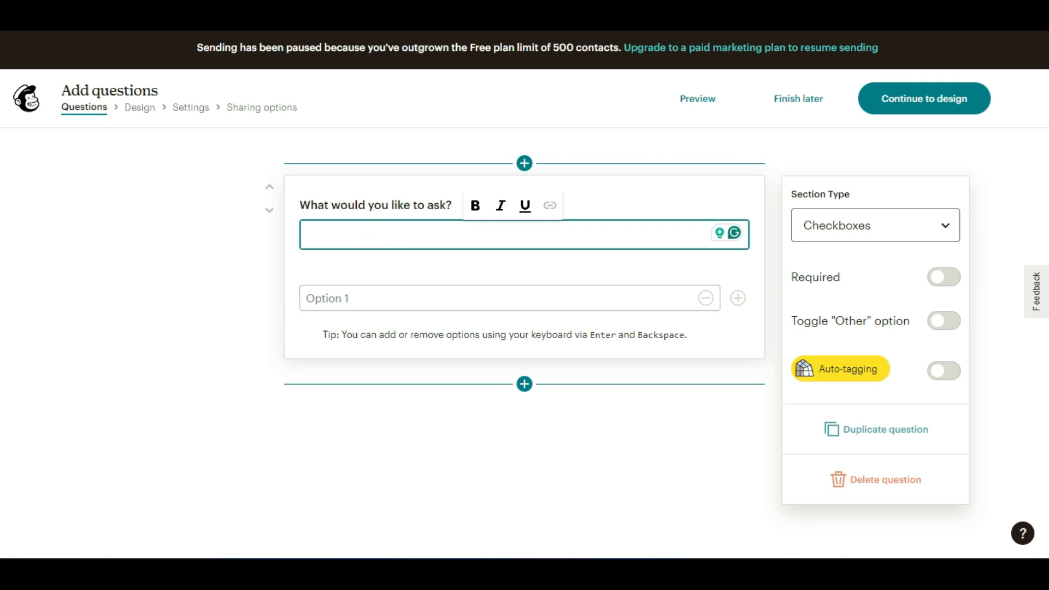
type("How d")
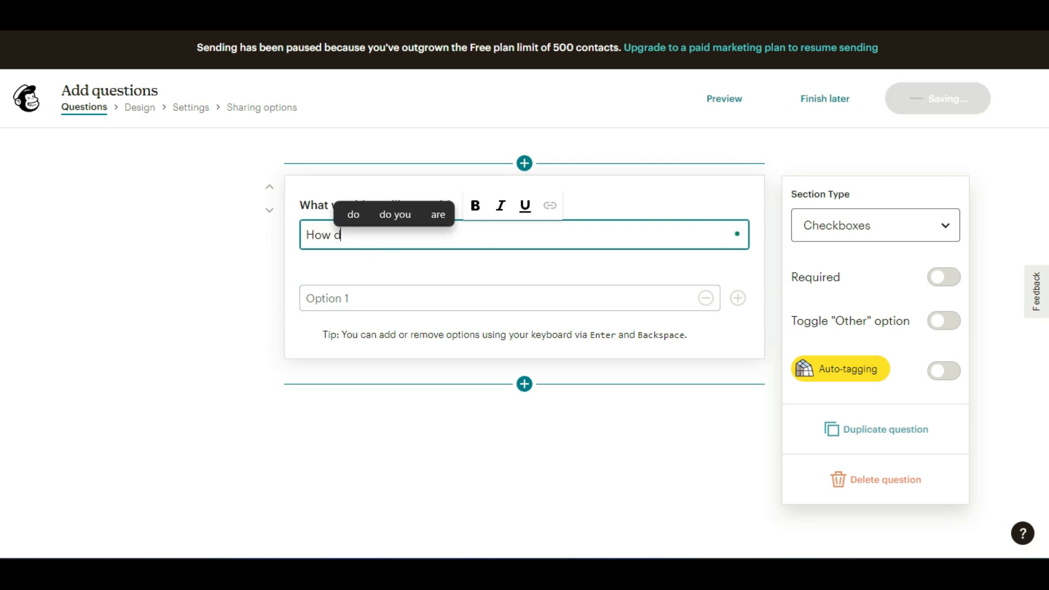
type("id you hea")
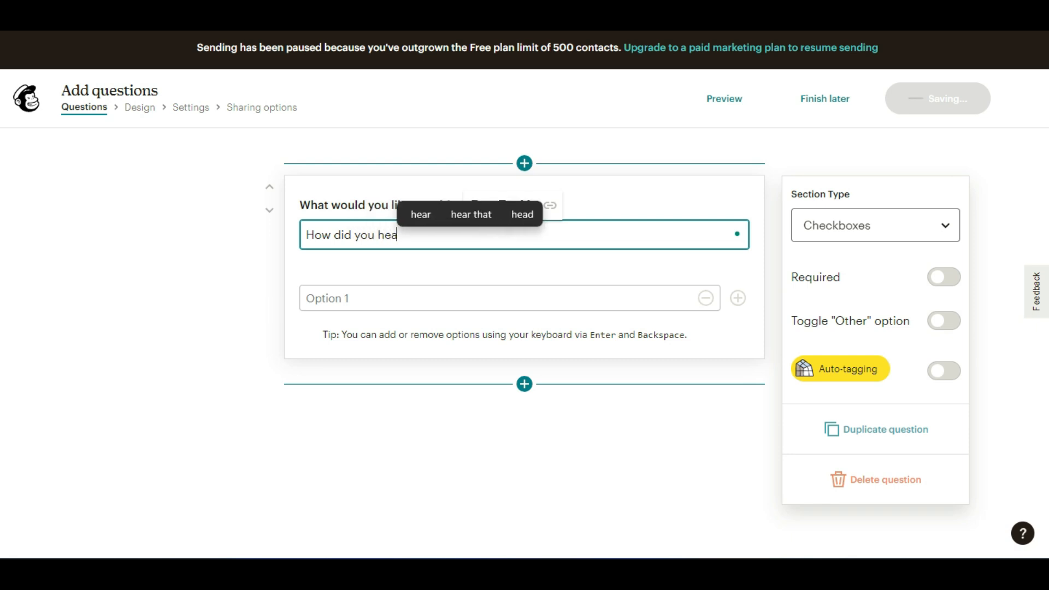
type("r ab")
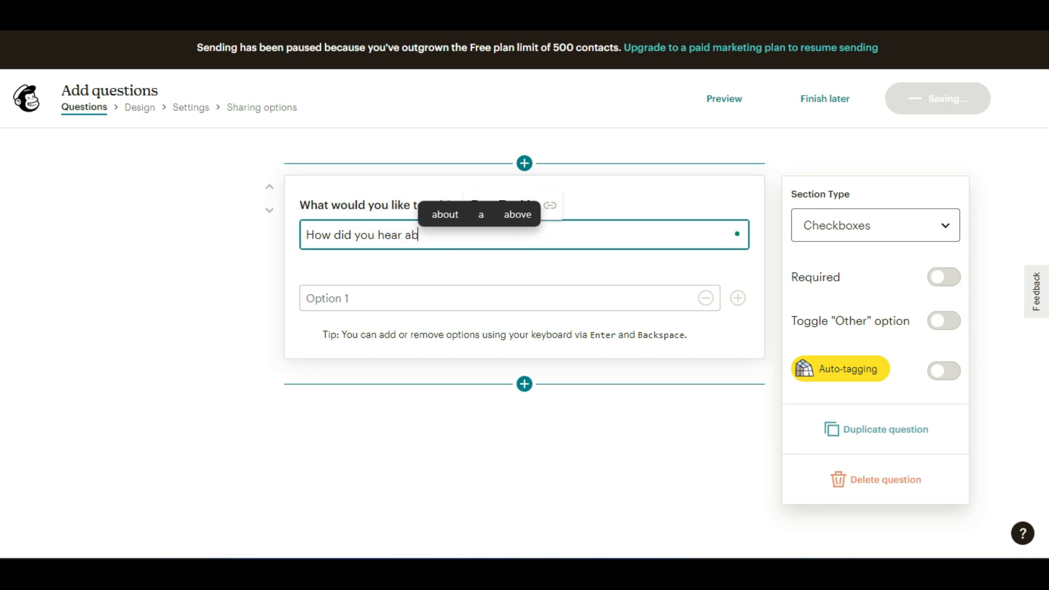
type("out us")
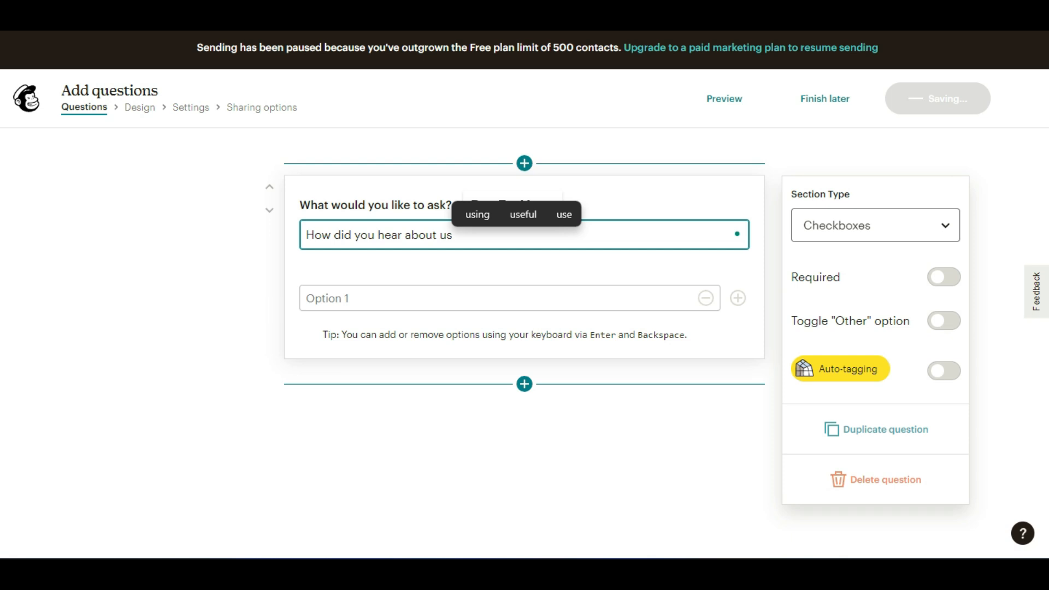
Enter "Social Media" as the question's first answer option and add "google" as the second option
left_click(375, 297)
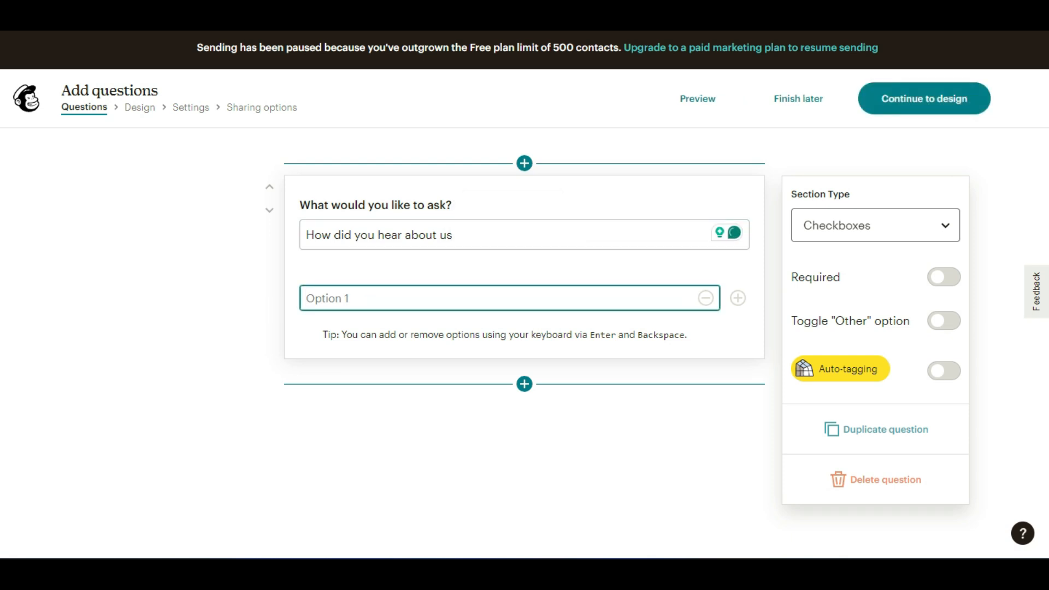
type("Social Media")
left_click(437, 346)
left_click(523, 384)
left_click(525, 385)
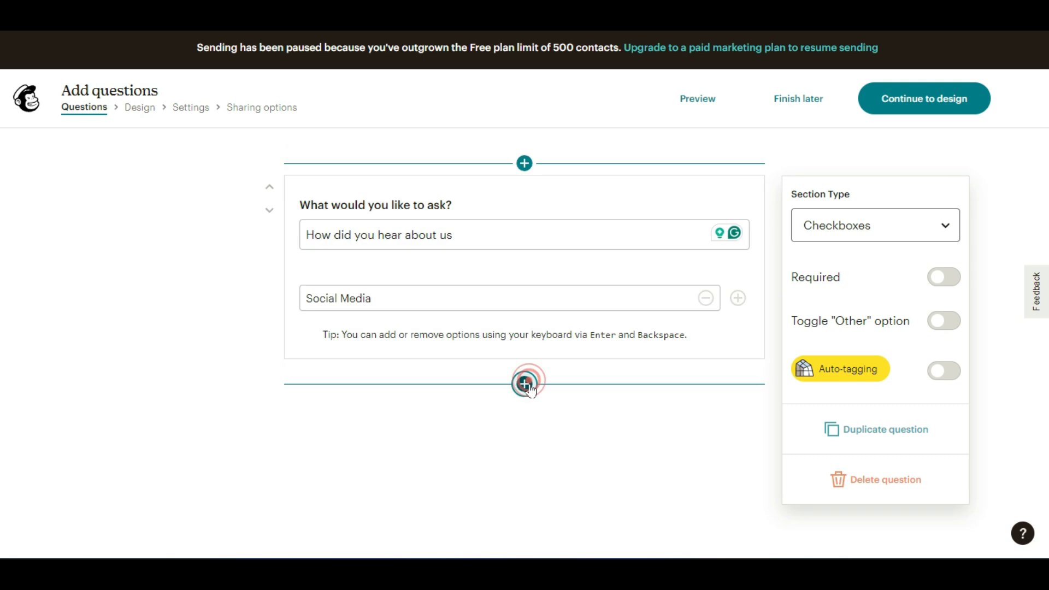
left_click(739, 298)
type("google")
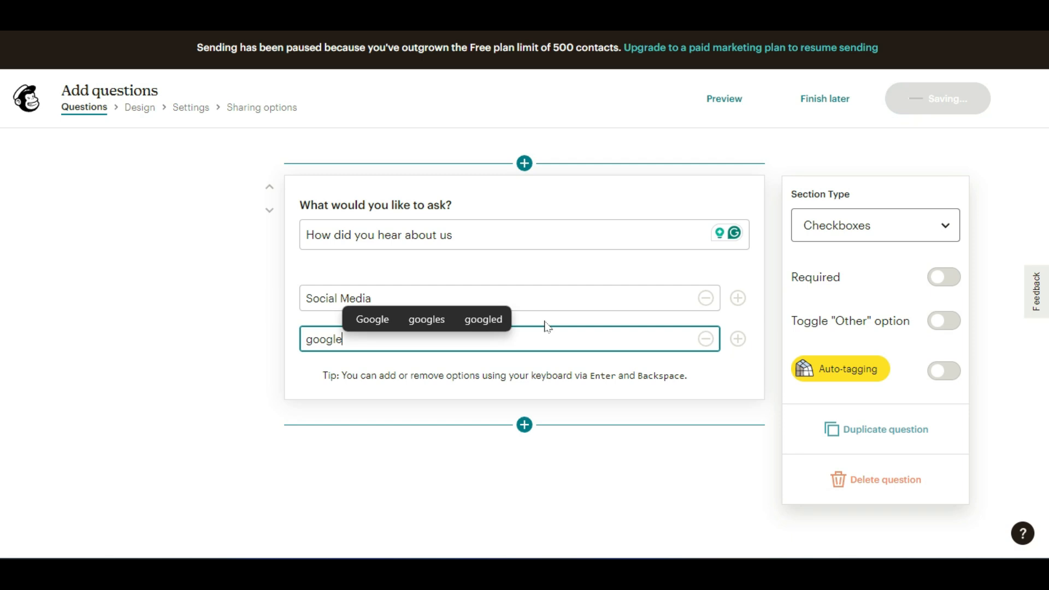
Add "somewhere else" as the third answer option and continue to the survey's design page
left_click(738, 339)
type("somewher")
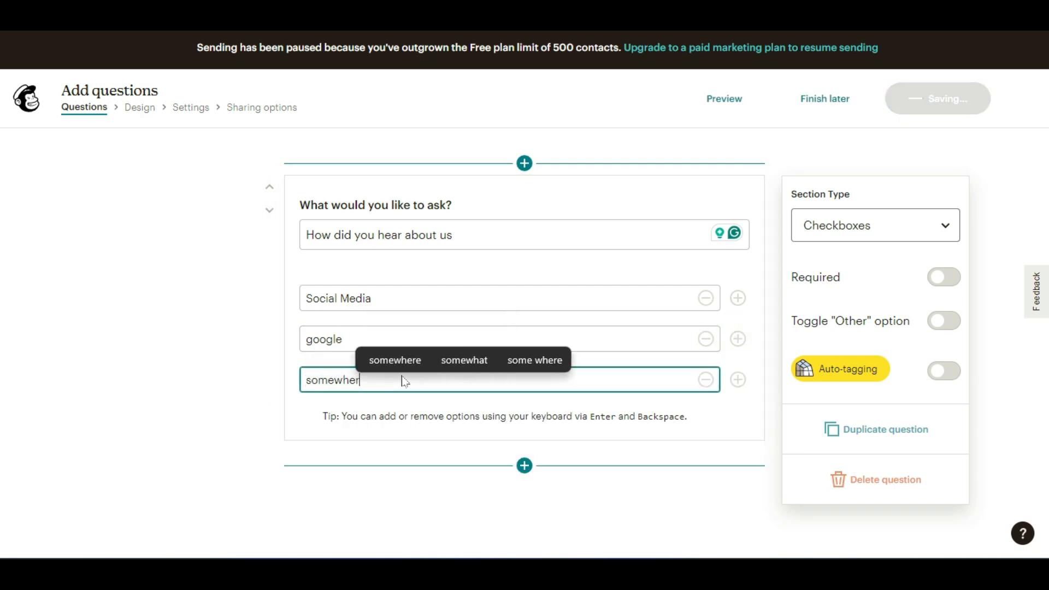
type("e else")
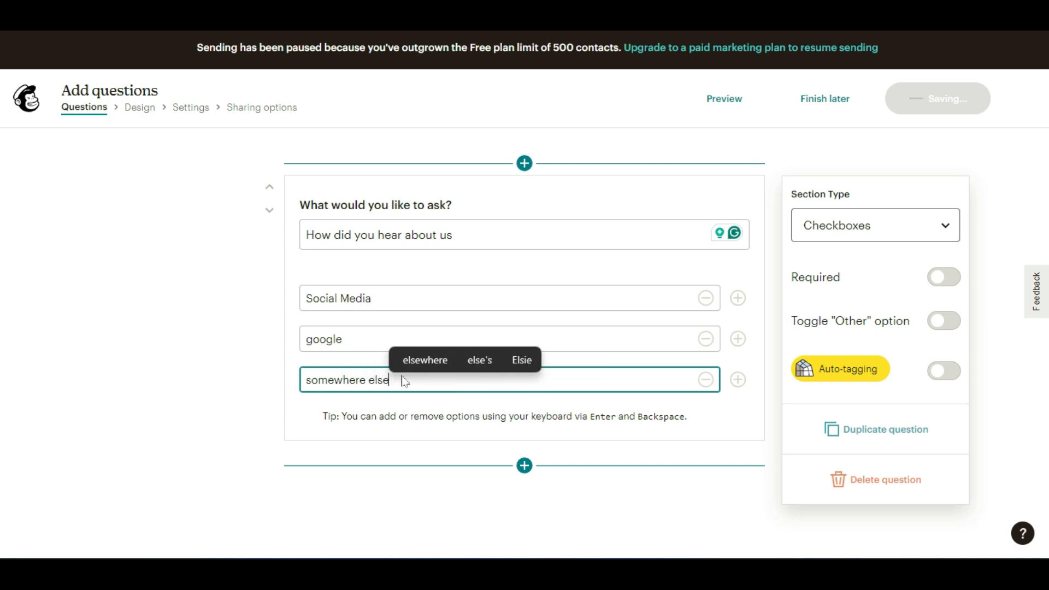
left_click(252, 424)
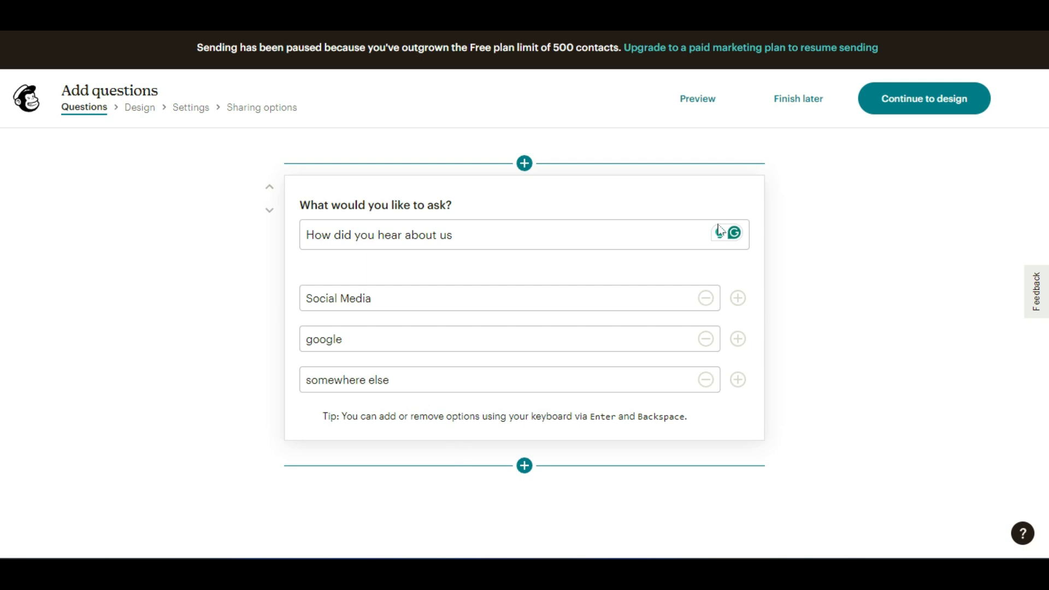
left_click(949, 107)
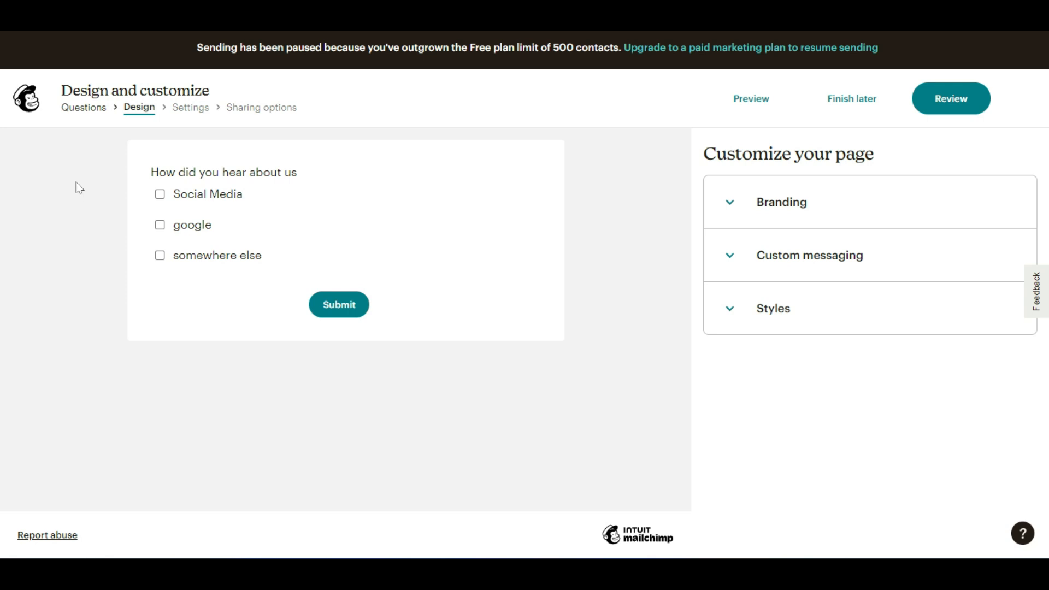
Return to the survey's questions and add an Open Text section below the "How did you hear about us" question
left_click(91, 108)
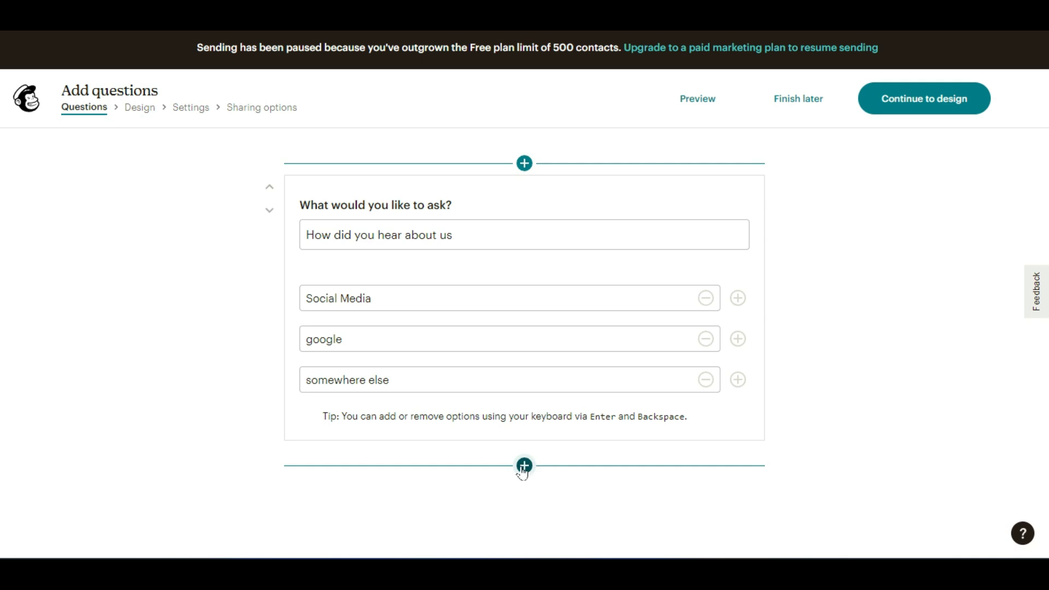
left_click(525, 468)
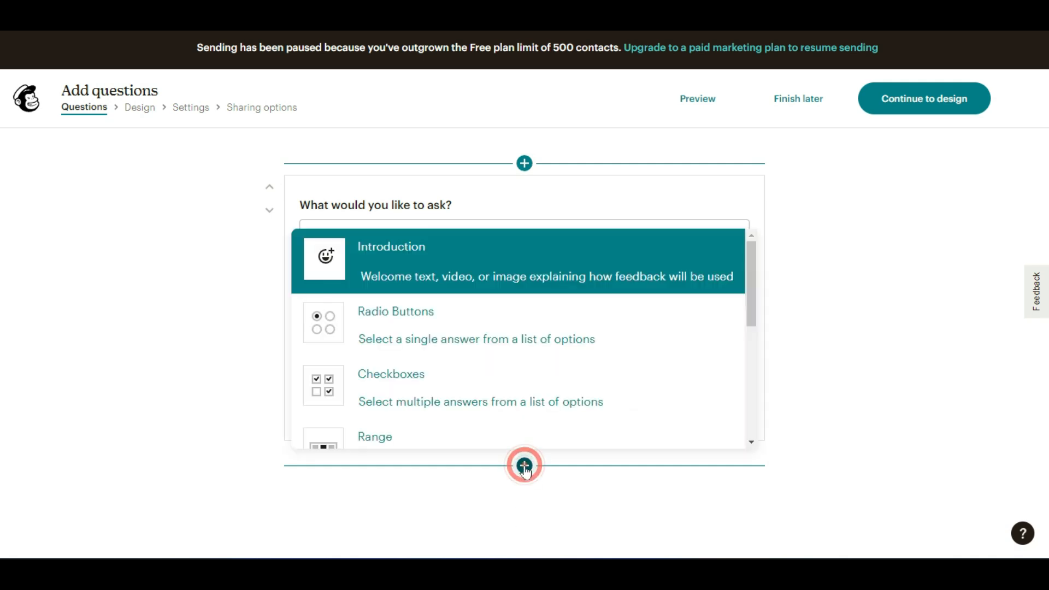
scroll(538, 426, "down", 3)
scroll(527, 398, "up", 1)
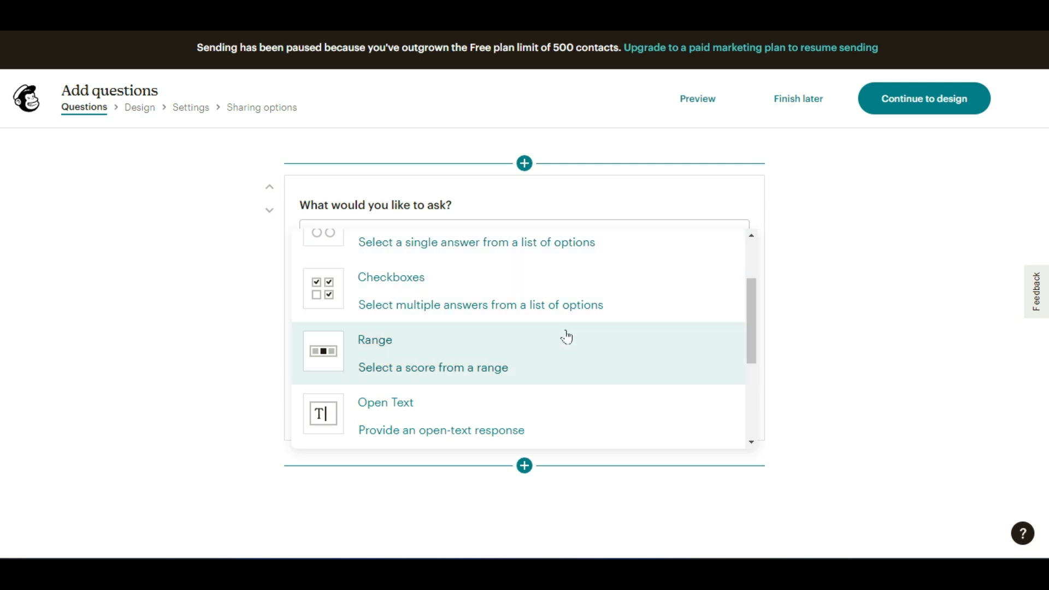
scroll(564, 337, "down", 2)
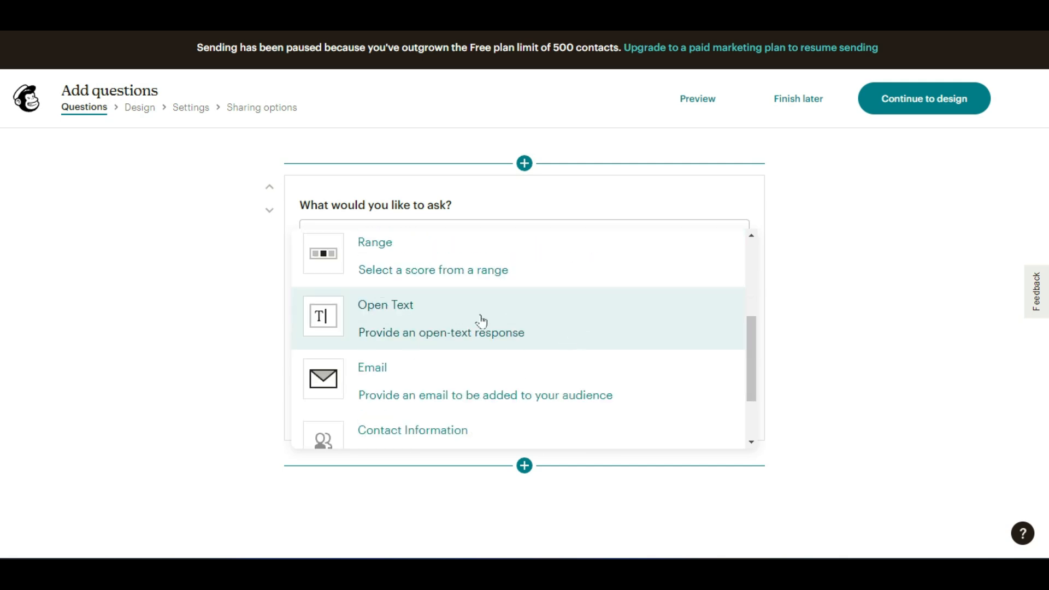
left_click(522, 335)
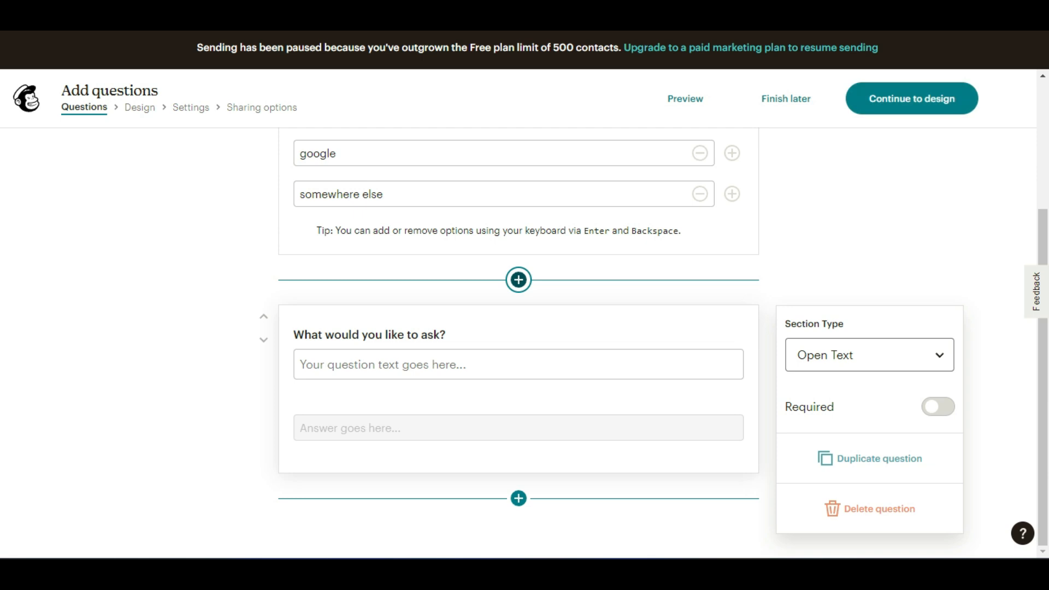
left_click(436, 366)
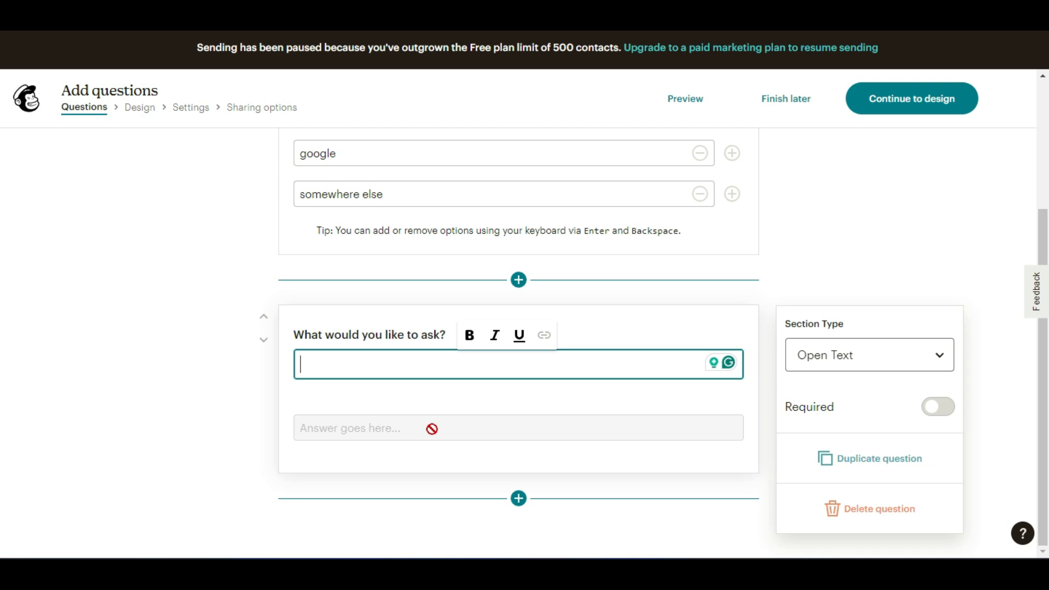
Add an Email section below the Open Text question
left_click(519, 498)
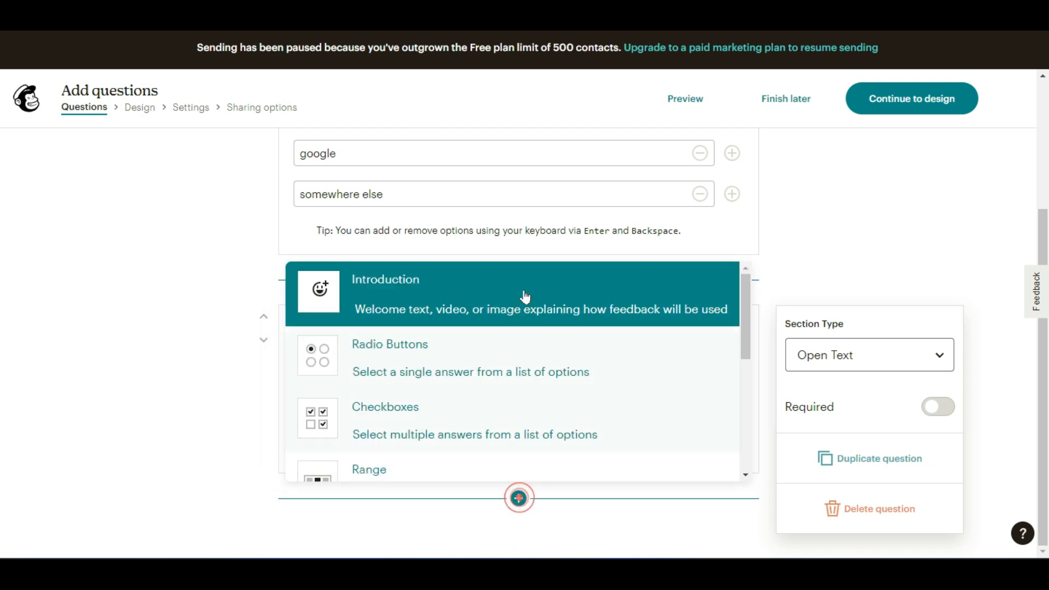
scroll(508, 391, "down", 3)
scroll(433, 374, "down", 1)
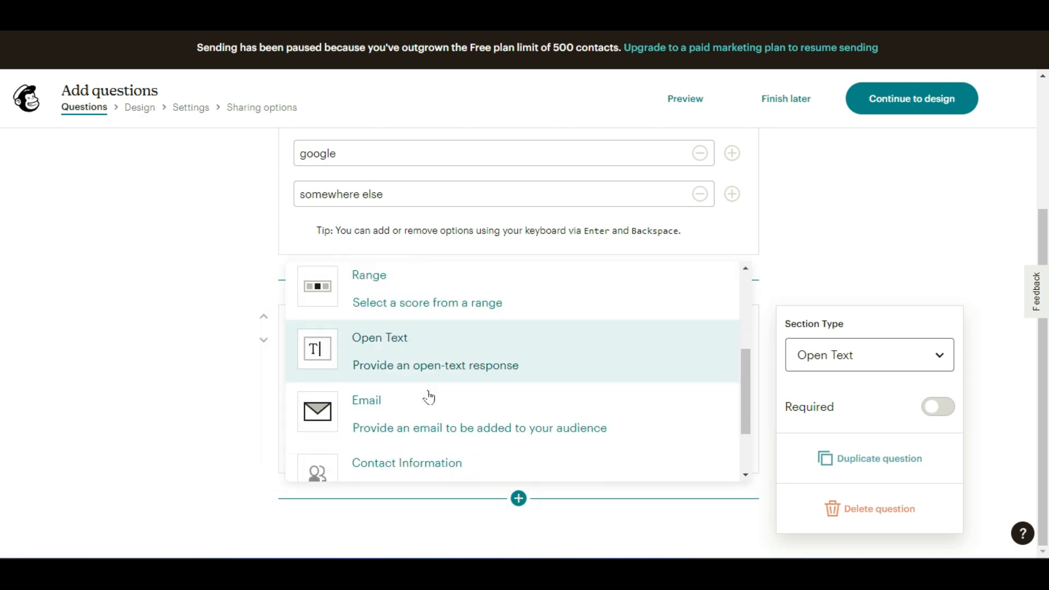
left_click(475, 424)
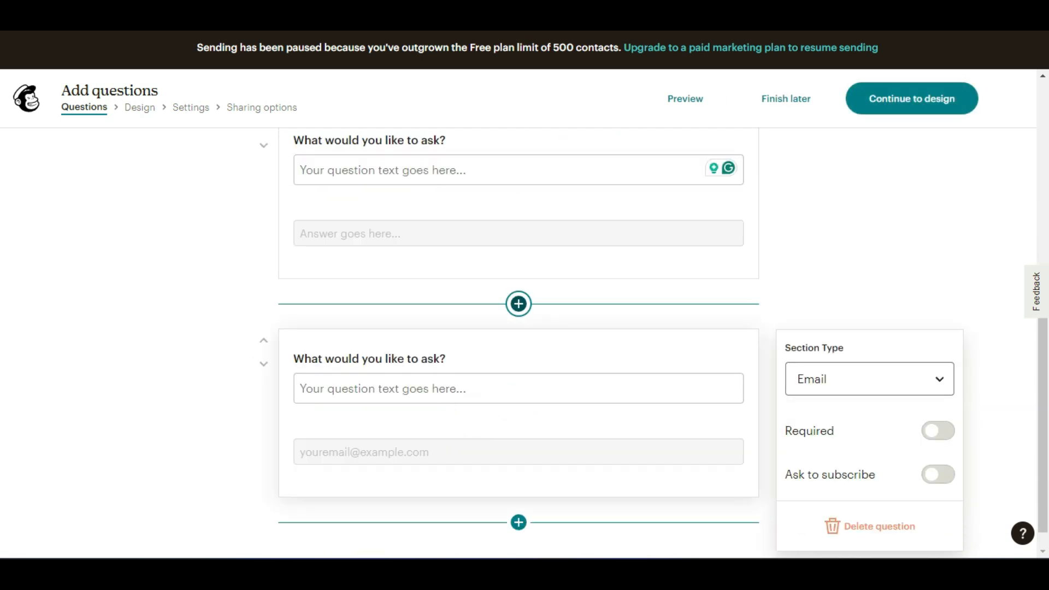
left_click(486, 385)
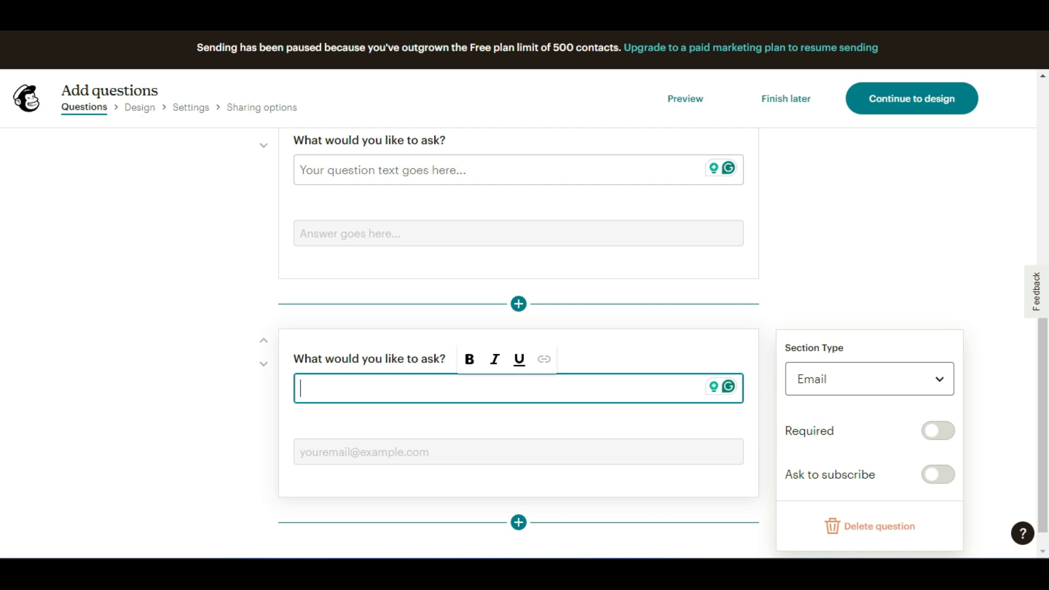
scroll(354, 414, "up", 1)
left_click(352, 408)
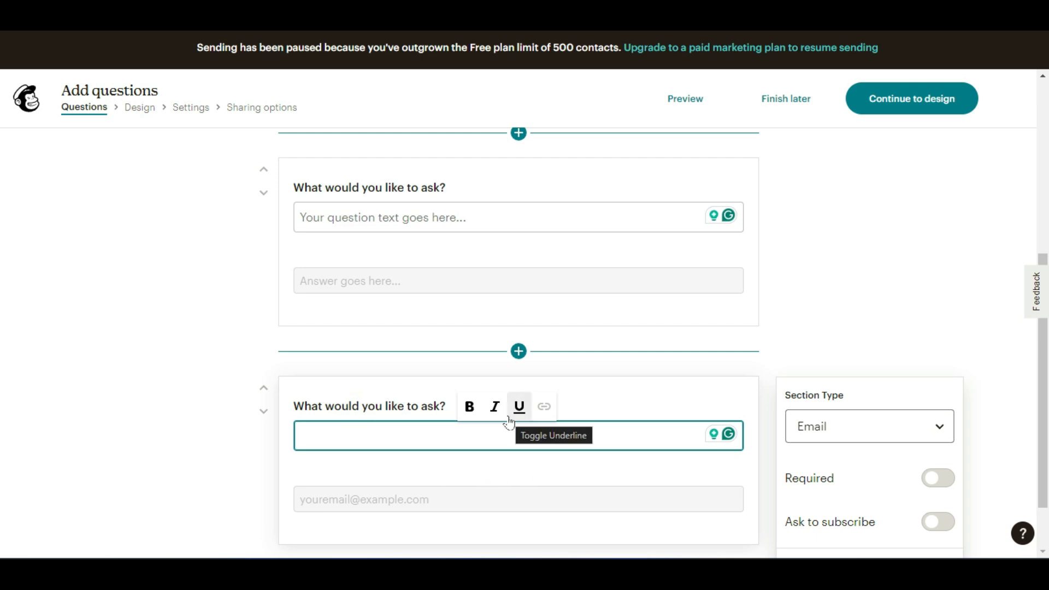
Try out the Email question's "Ask to subscribe" option and turn it back off
scroll(681, 463, "down", 1)
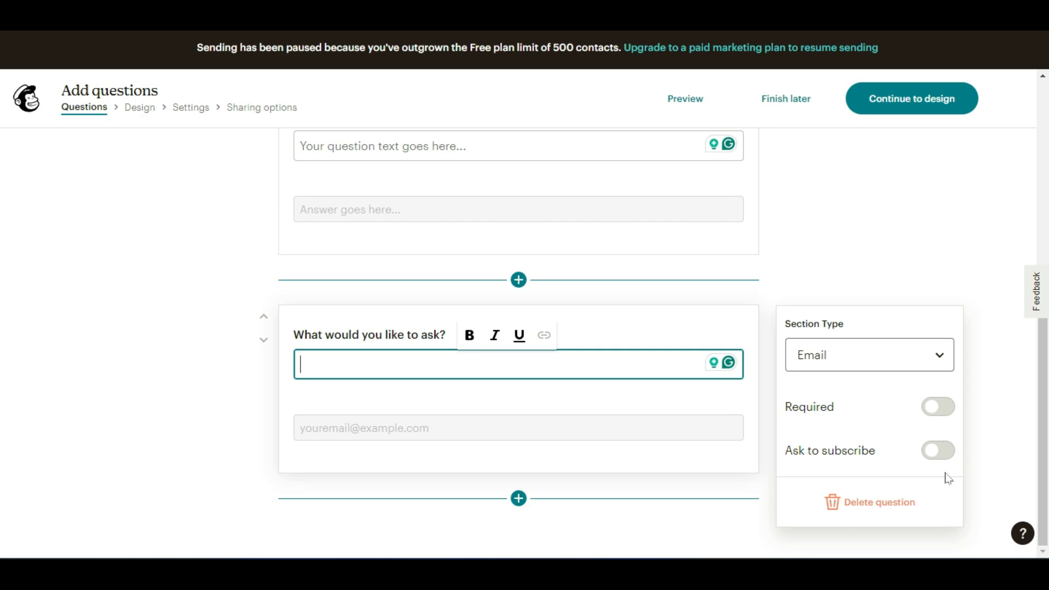
left_click(944, 452)
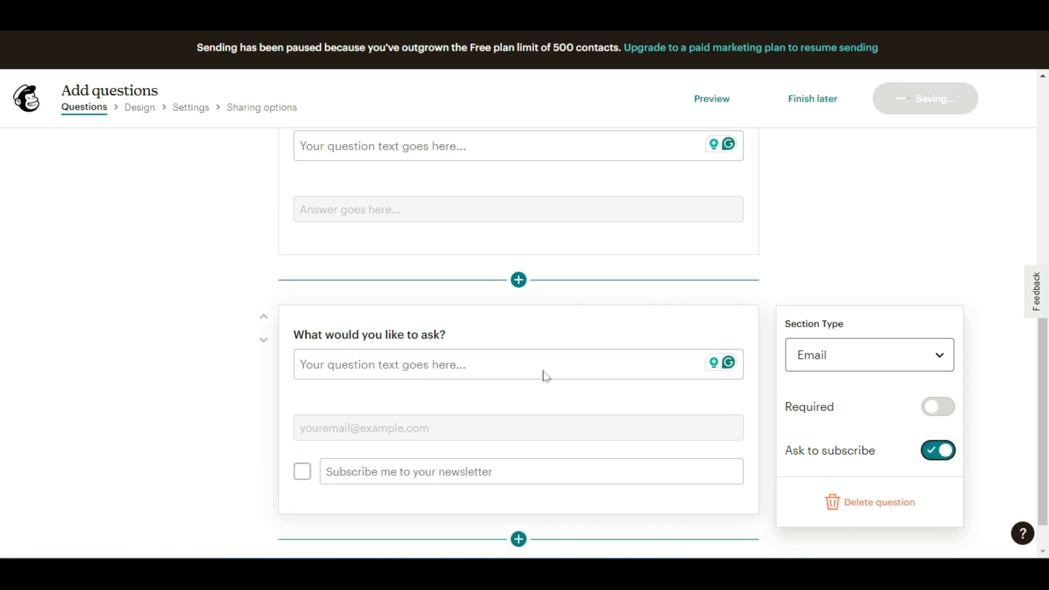
left_click(939, 452)
left_click(939, 452)
scroll(328, 415, "down", 1)
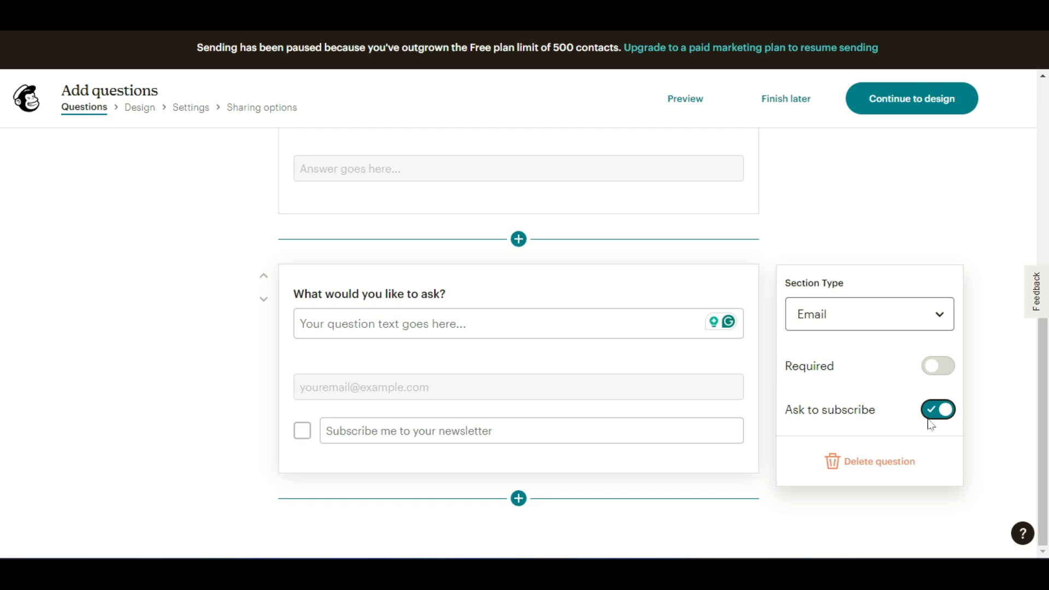
left_click(952, 415)
Select the "How did you hear about us" question and switch its Required setting on and back off
scroll(660, 386, "up", 4)
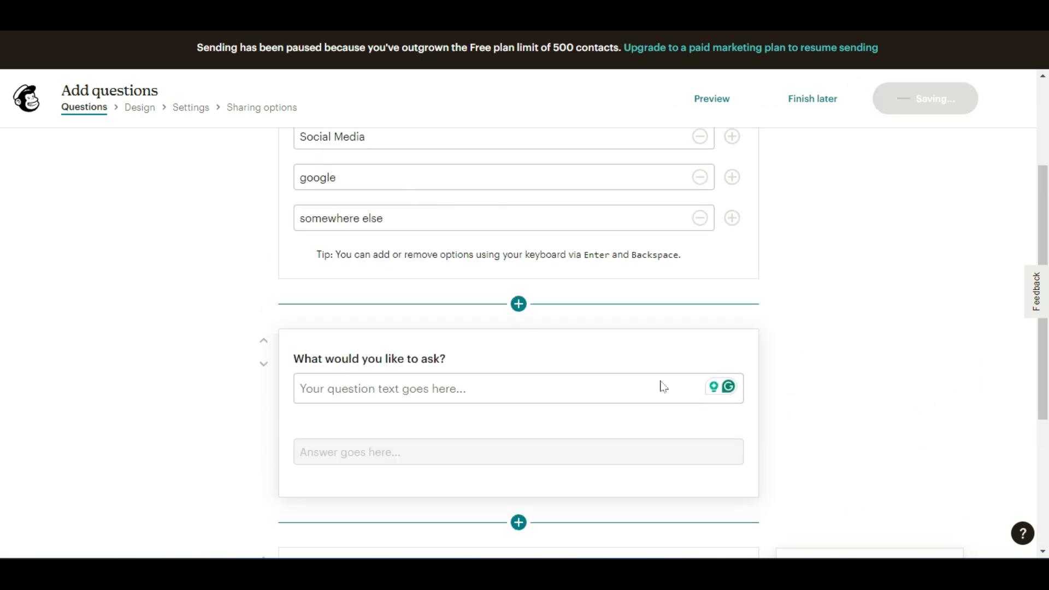
scroll(662, 386, "up", 2)
left_click(545, 200)
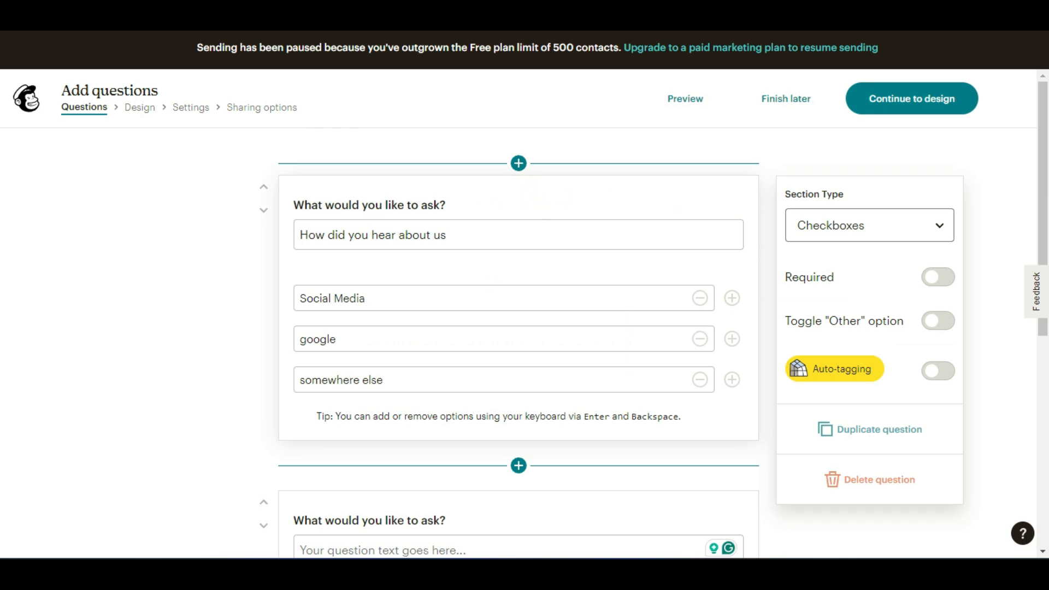
left_click(522, 197)
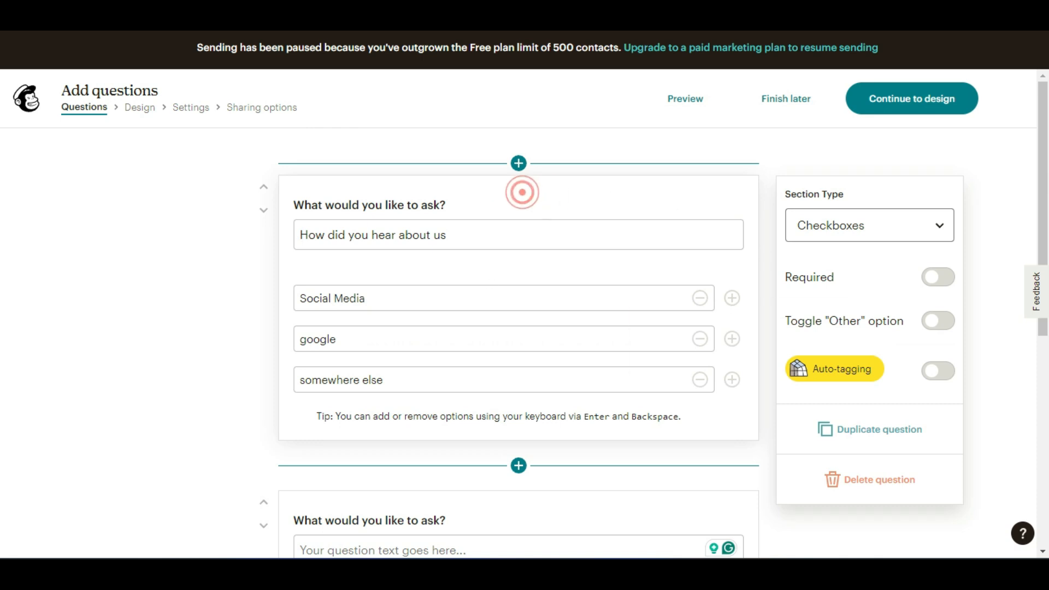
left_click(928, 278)
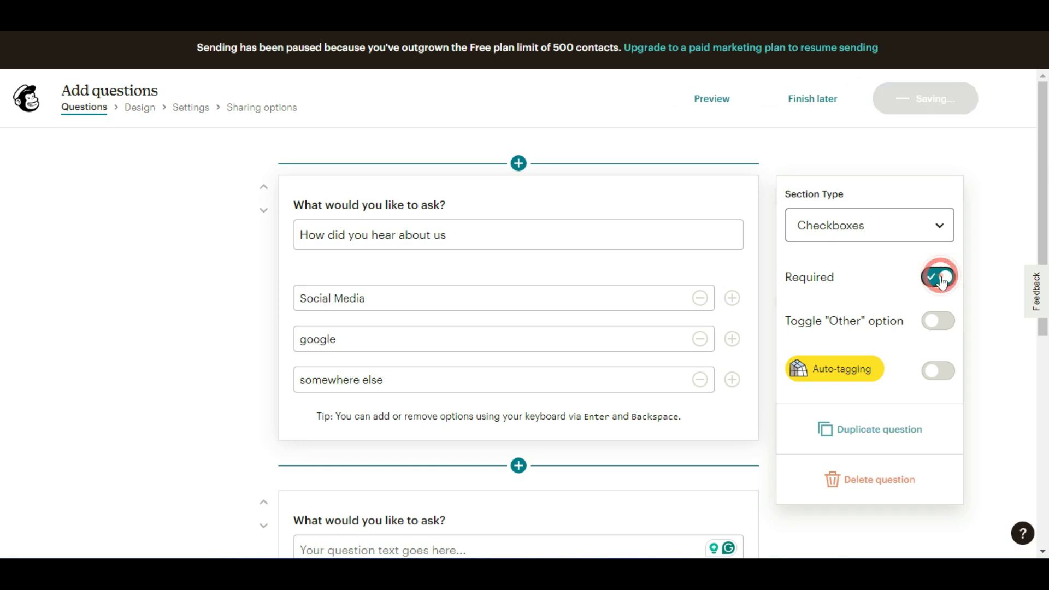
left_click(937, 277)
Look through the survey's questions and leave the survey to finish it later
scroll(460, 321, "down", 3)
scroll(496, 348, "down", 2)
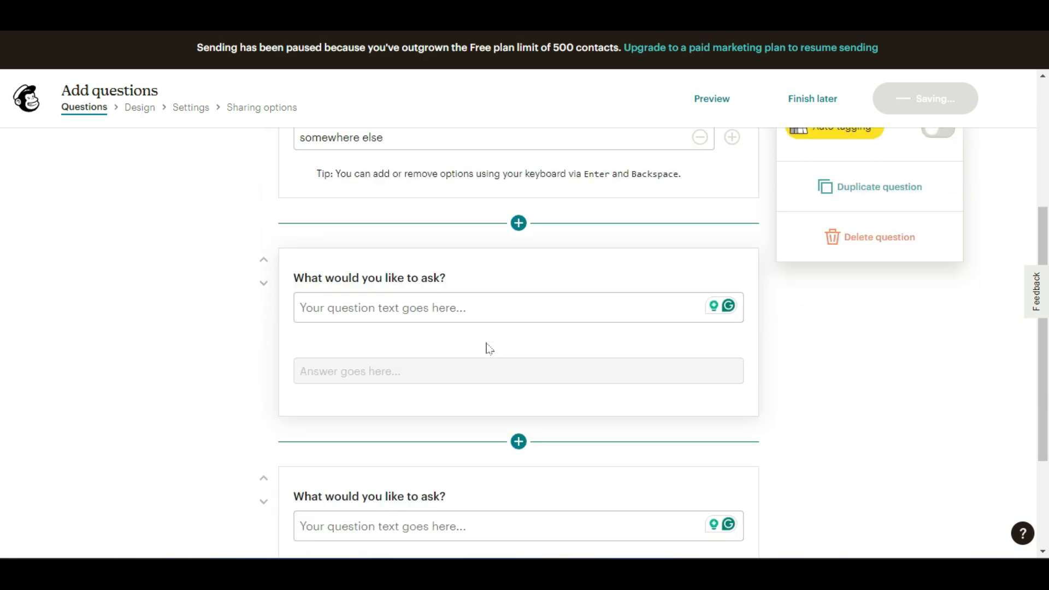
scroll(488, 347, "down", 2)
scroll(487, 347, "up", 7)
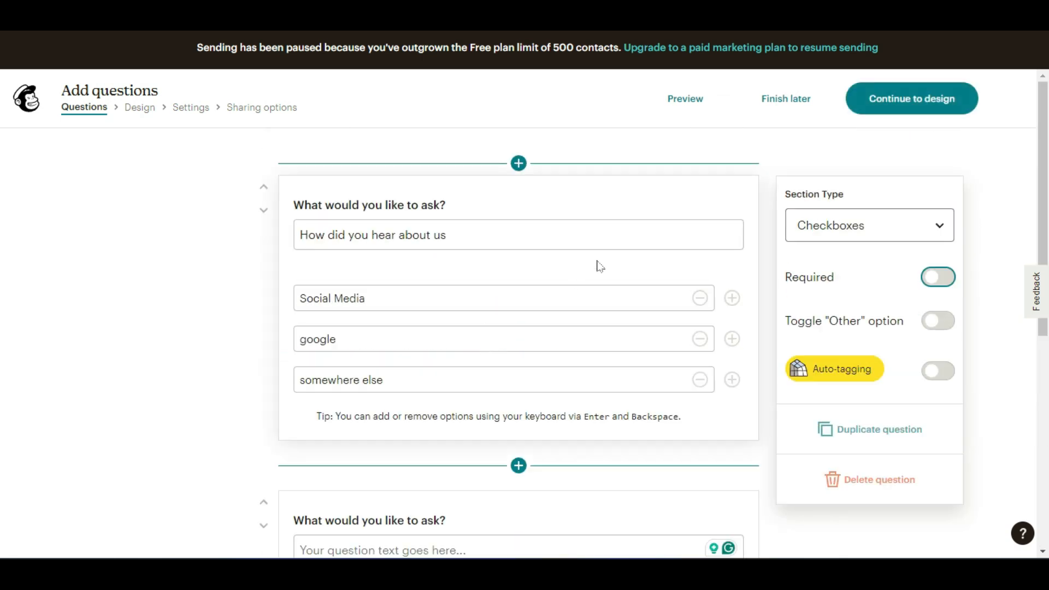
left_click(786, 100)
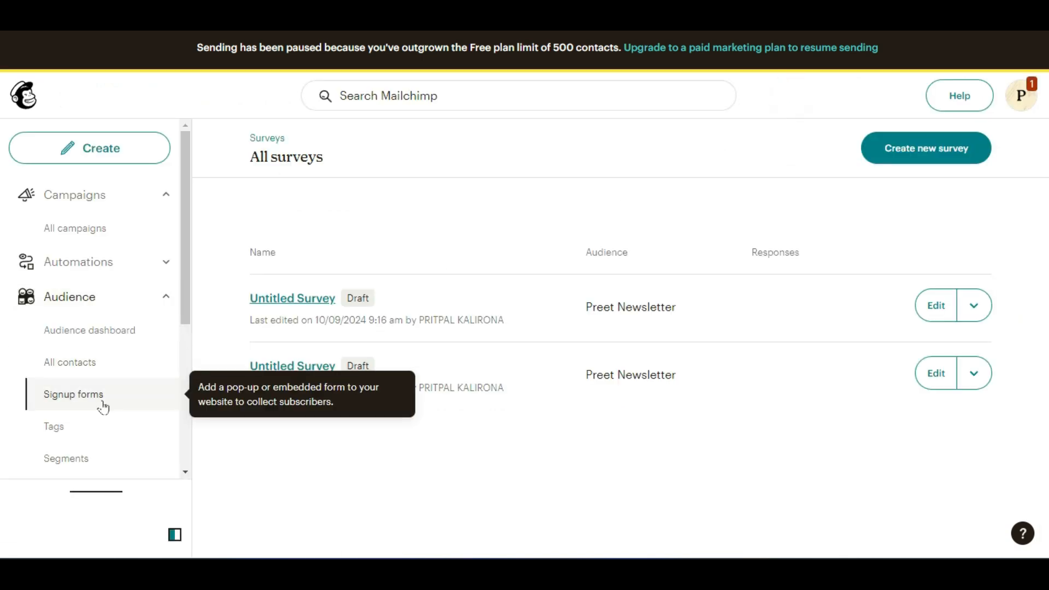
Open the form for creating a Google remarketing ad
scroll(122, 403, "down", 3)
scroll(126, 376, "up", 3)
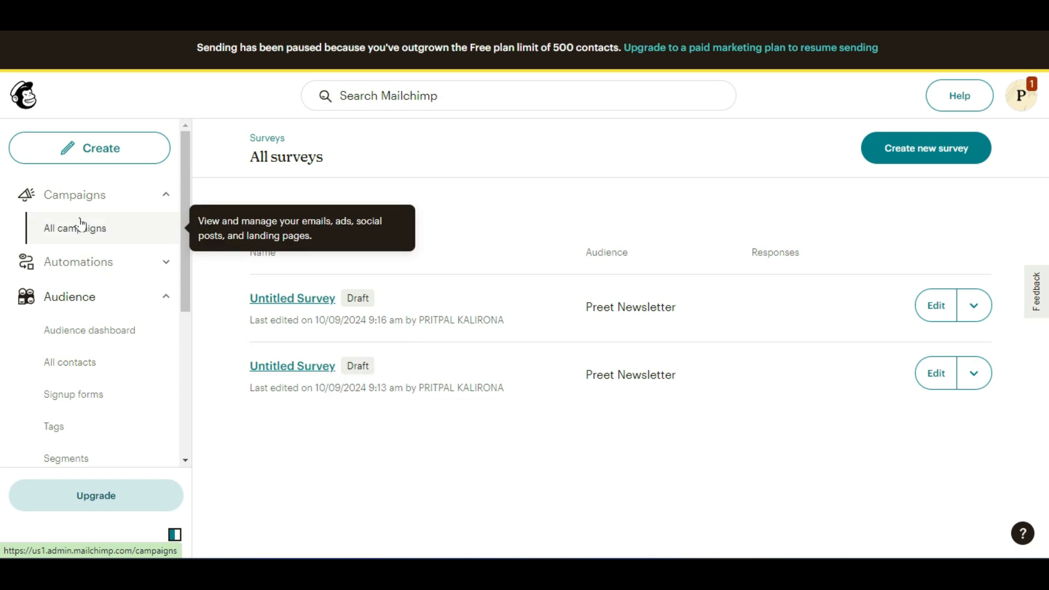
left_click(139, 300)
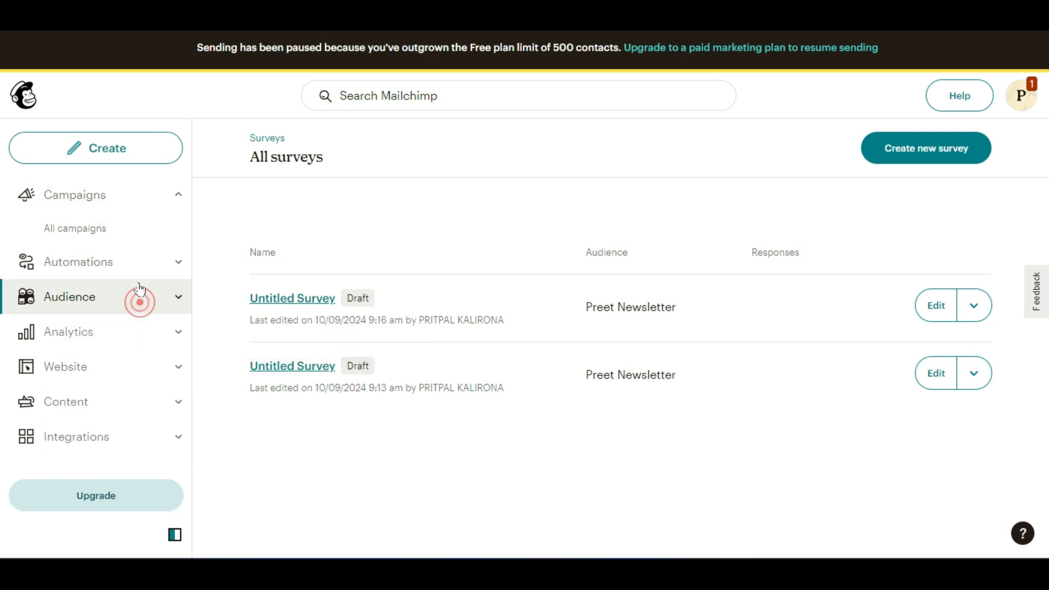
left_click(136, 149)
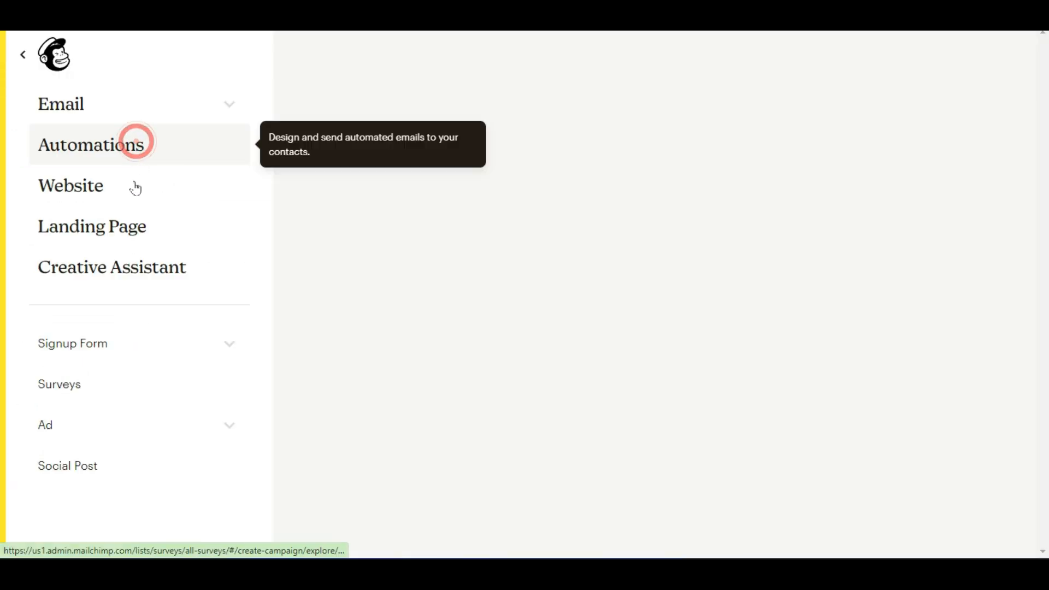
left_click(101, 427)
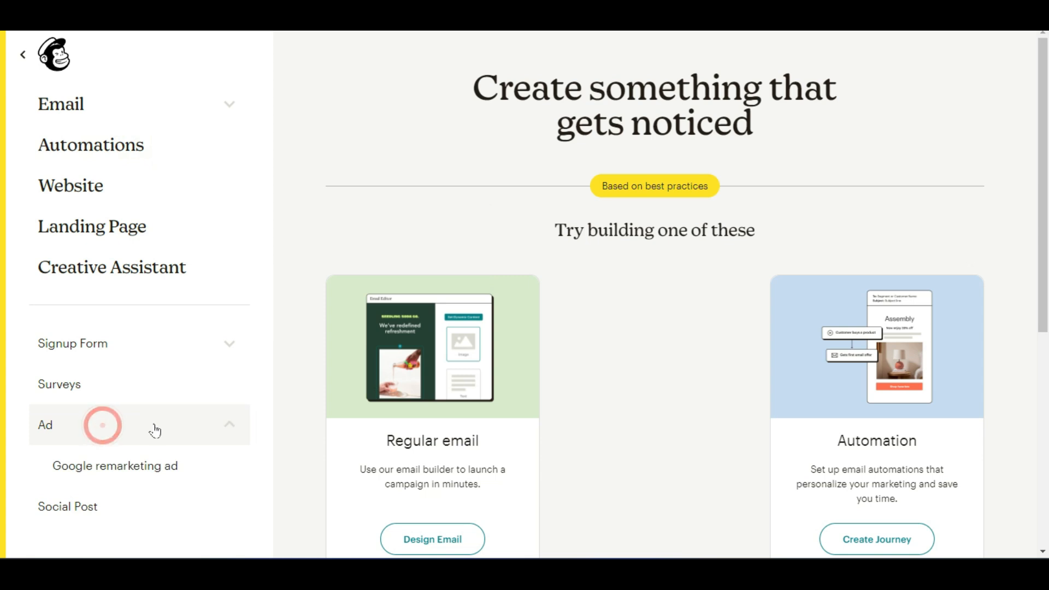
left_click(166, 471)
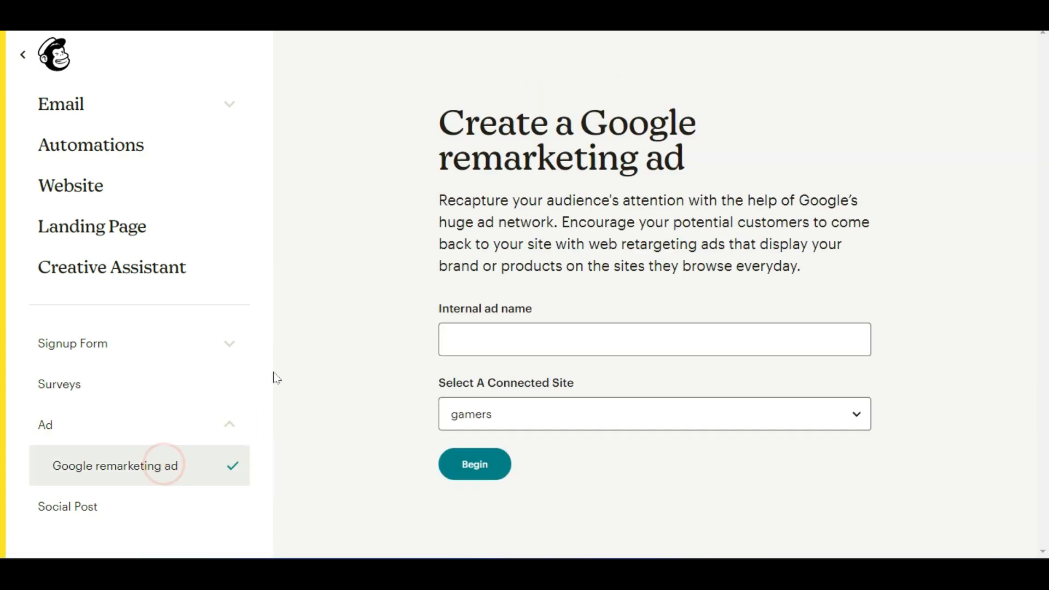
Name the Google remarketing ad "dfdf" and begin creating it for the connected site gamers
left_click(498, 339)
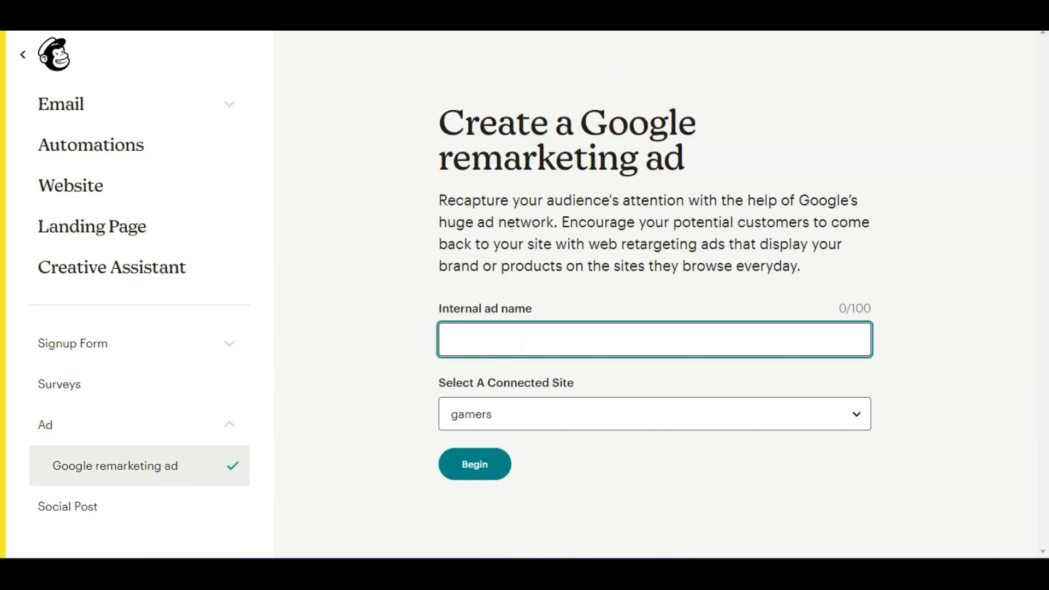
type("dfdf")
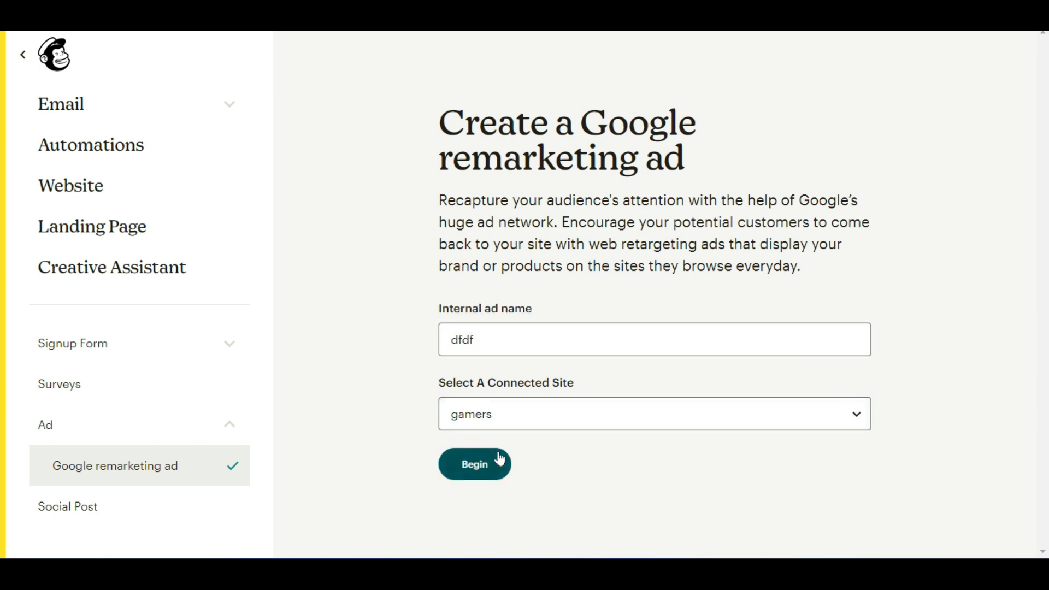
left_click(497, 460)
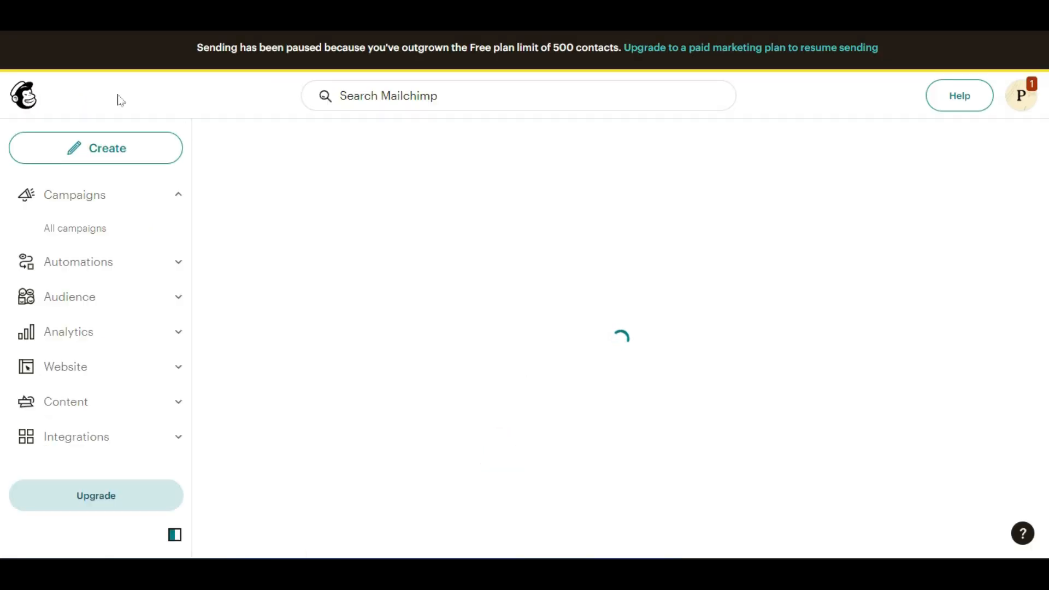
Go back to the Google remarketing ad form and check the choices for the connected site
key("alt+Left")
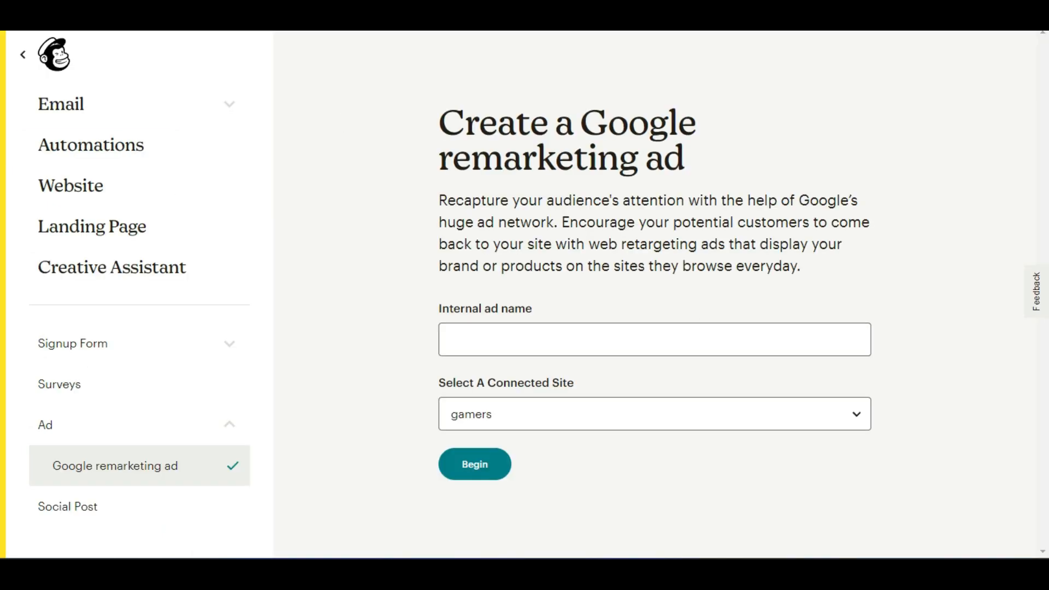
left_click(555, 419)
left_click(555, 419)
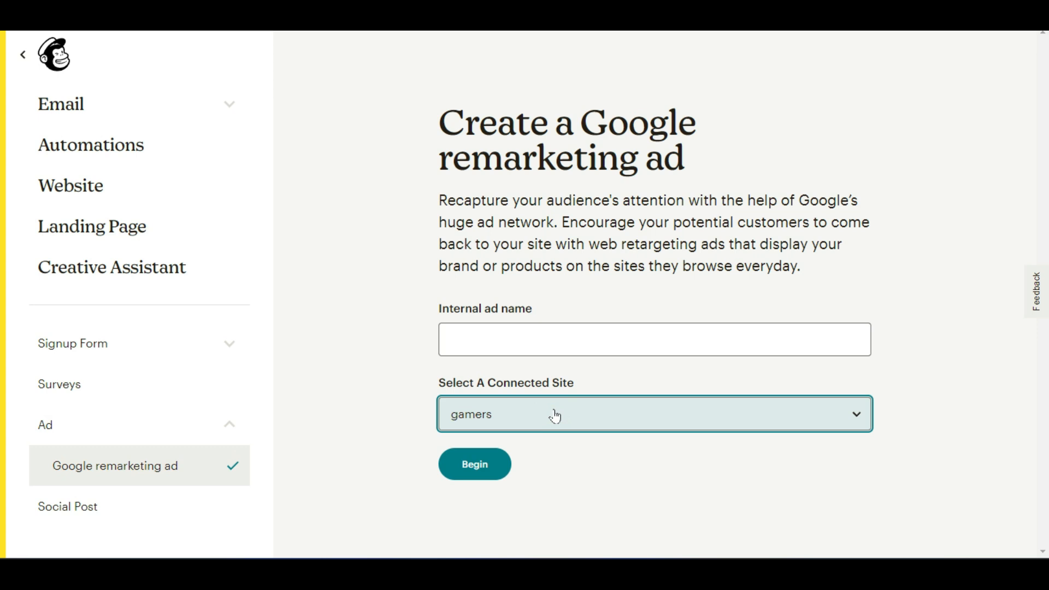
Review the connected site choices and the description of the Google remarketing ad
left_click(555, 416)
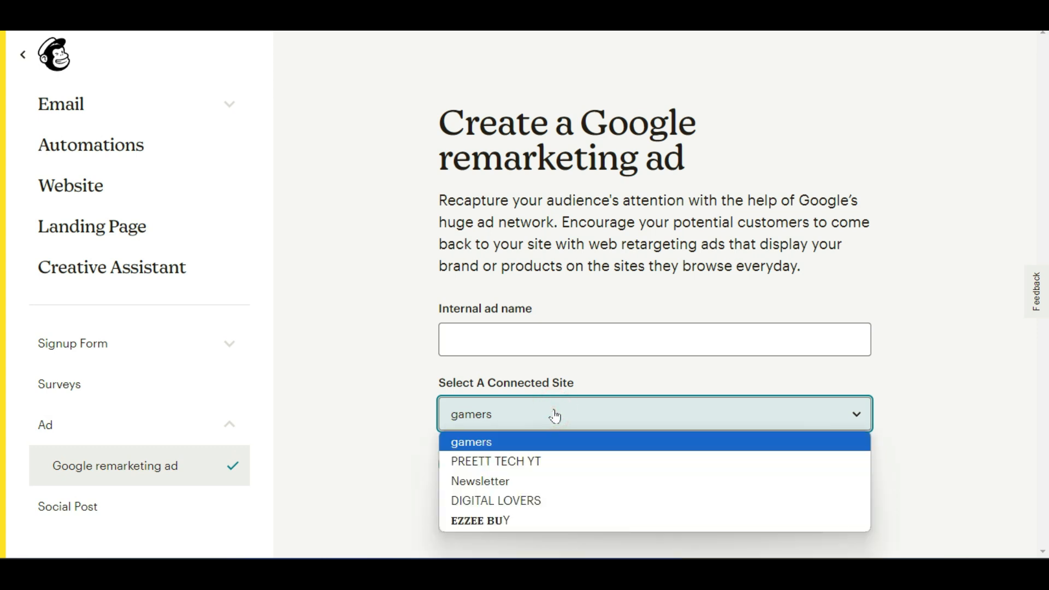
left_click(555, 416)
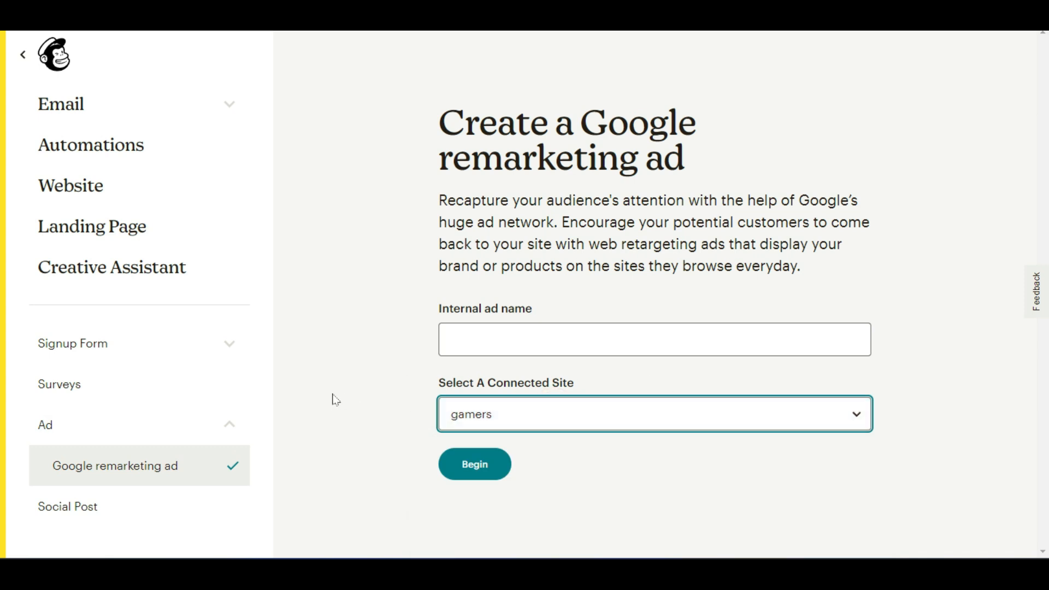
left_click_drag(429, 202, 748, 202)
left_click(763, 237)
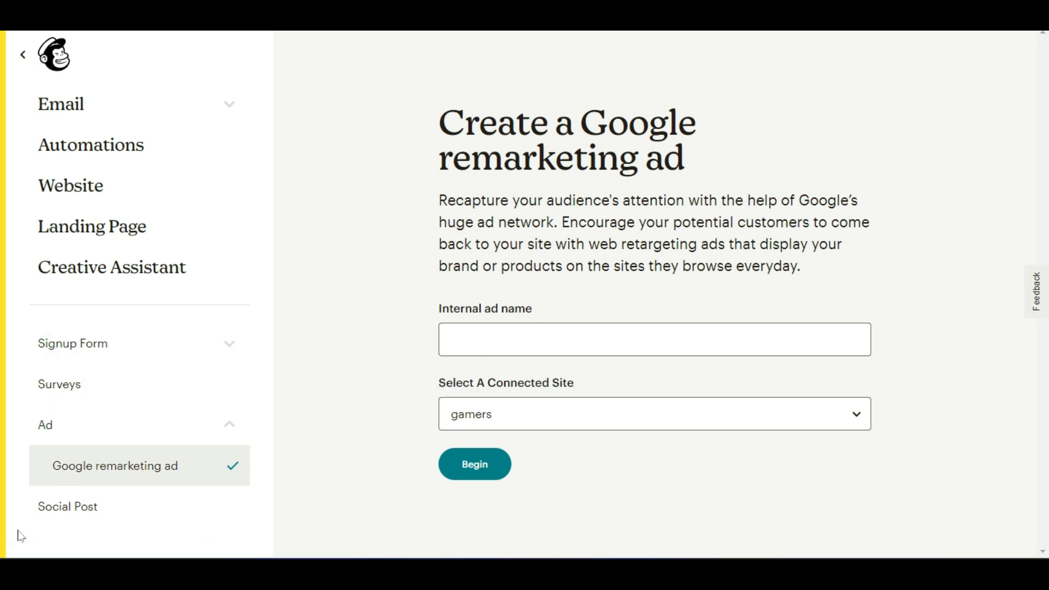
Start creating a social post with the internal name "post"
left_click(130, 513)
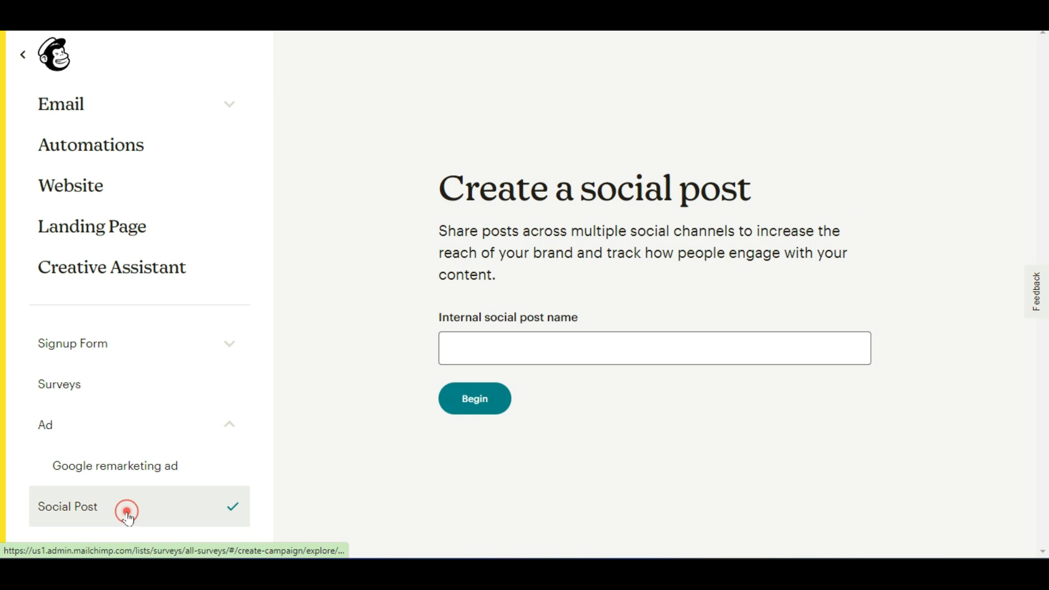
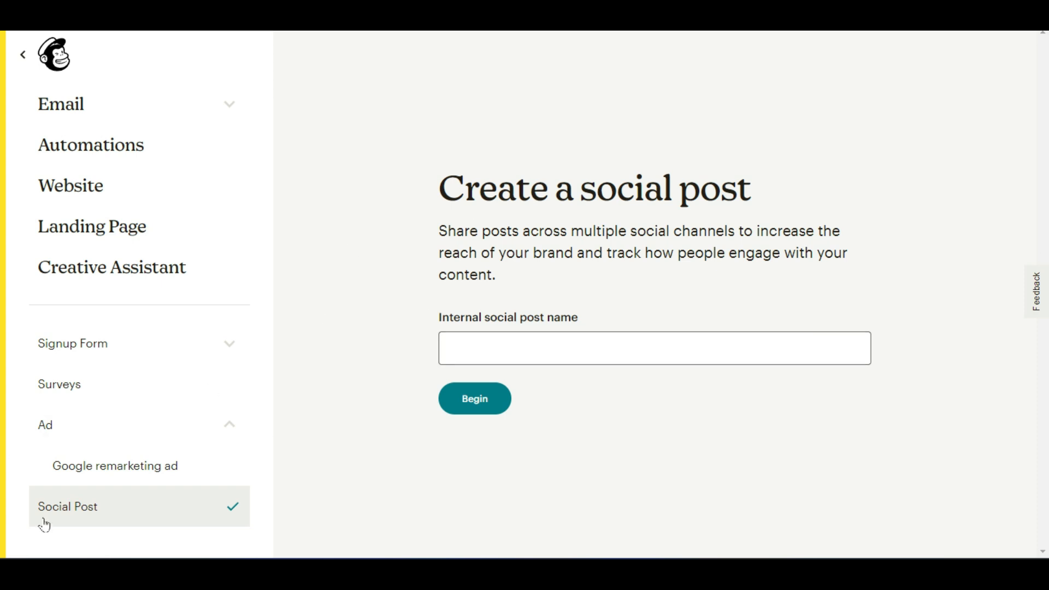
left_click(585, 358)
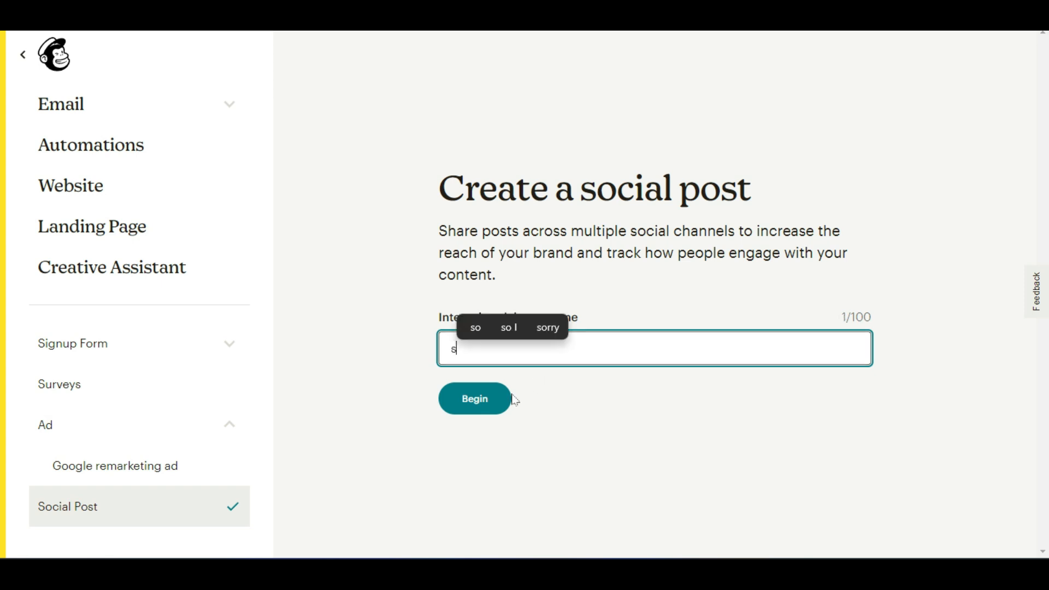
type("post")
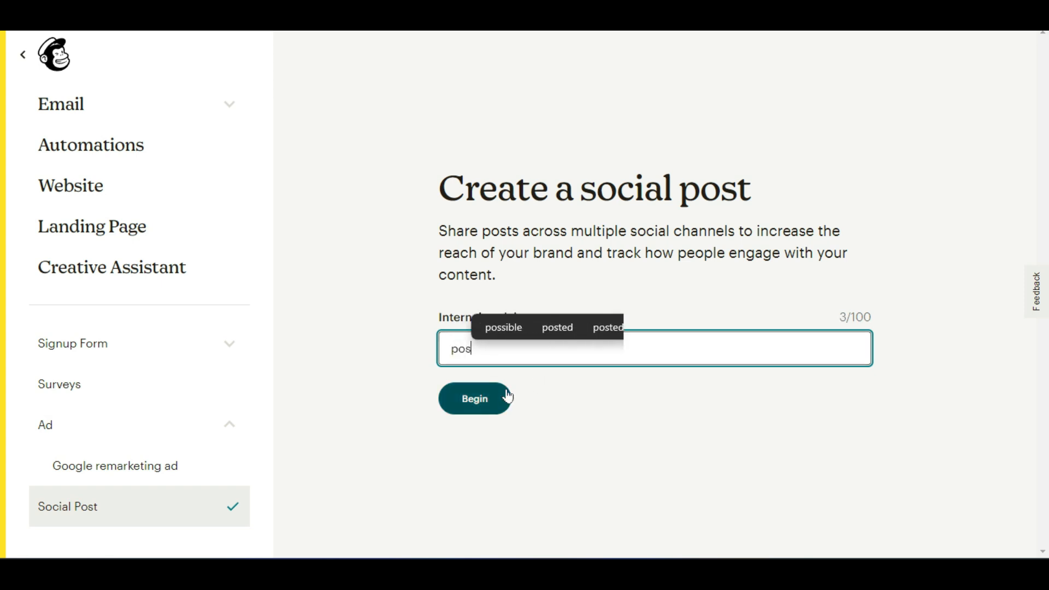
left_click(507, 390)
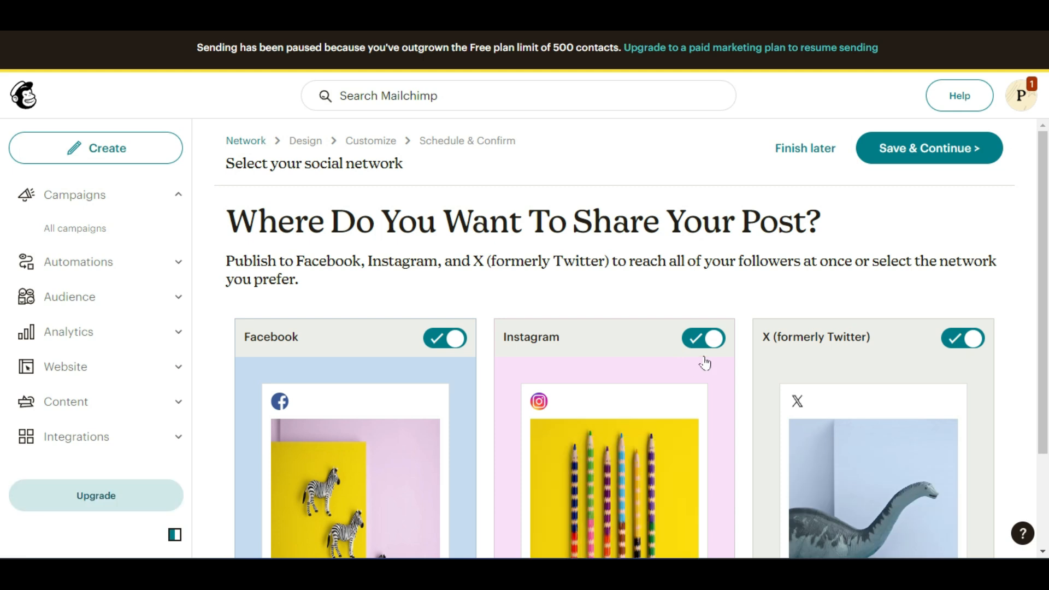
Look over the available social networks and try switching the Facebook, Instagram and X sharing options off and back on
scroll(484, 382, "down", 2)
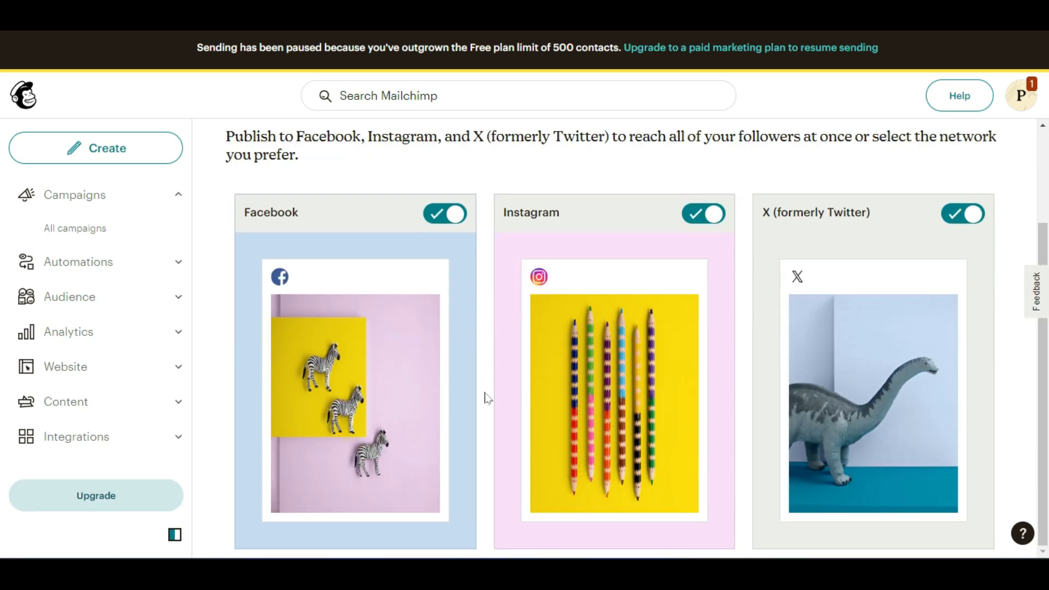
scroll(486, 397, "up", 2)
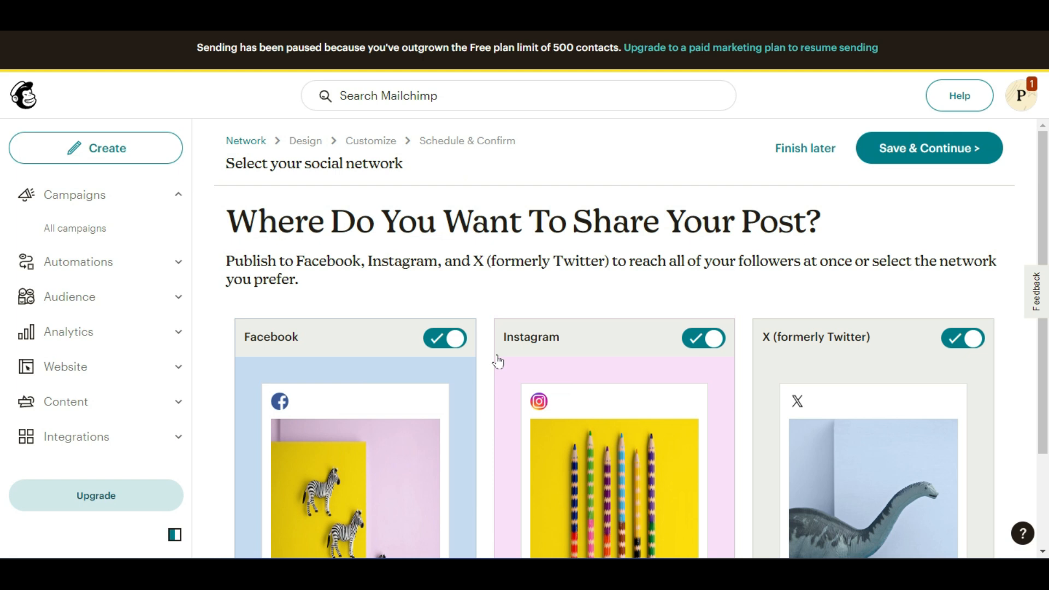
scroll(784, 381, "down", 2)
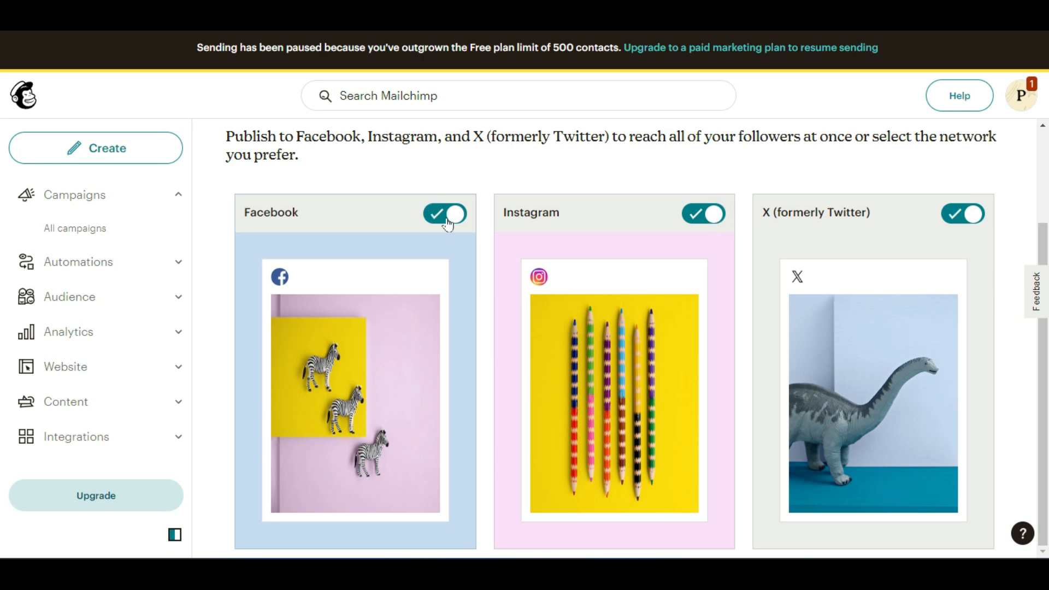
scroll(473, 399, "up", 3)
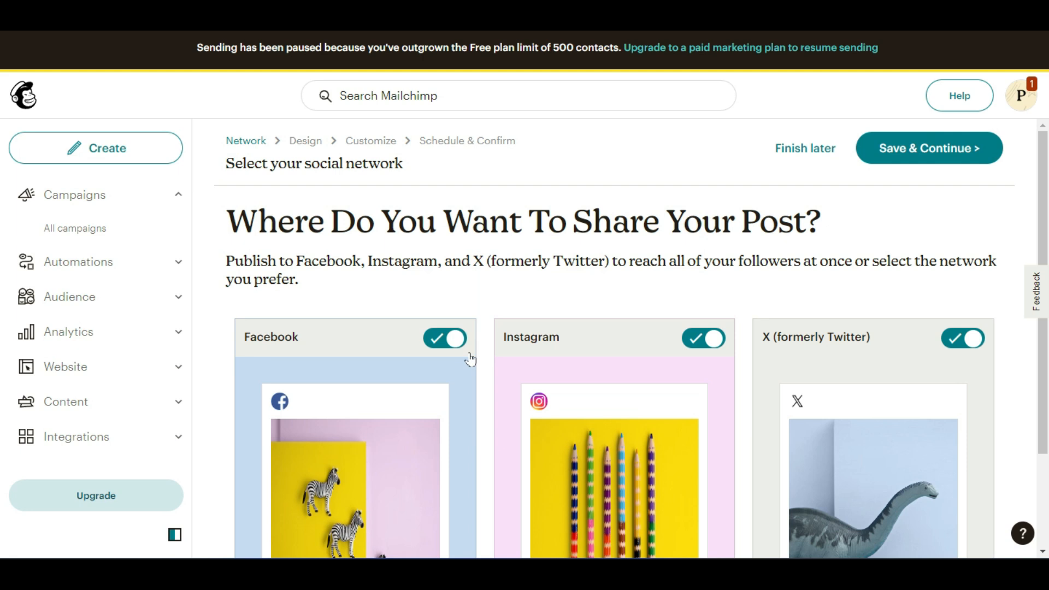
left_click(954, 336)
left_click(708, 337)
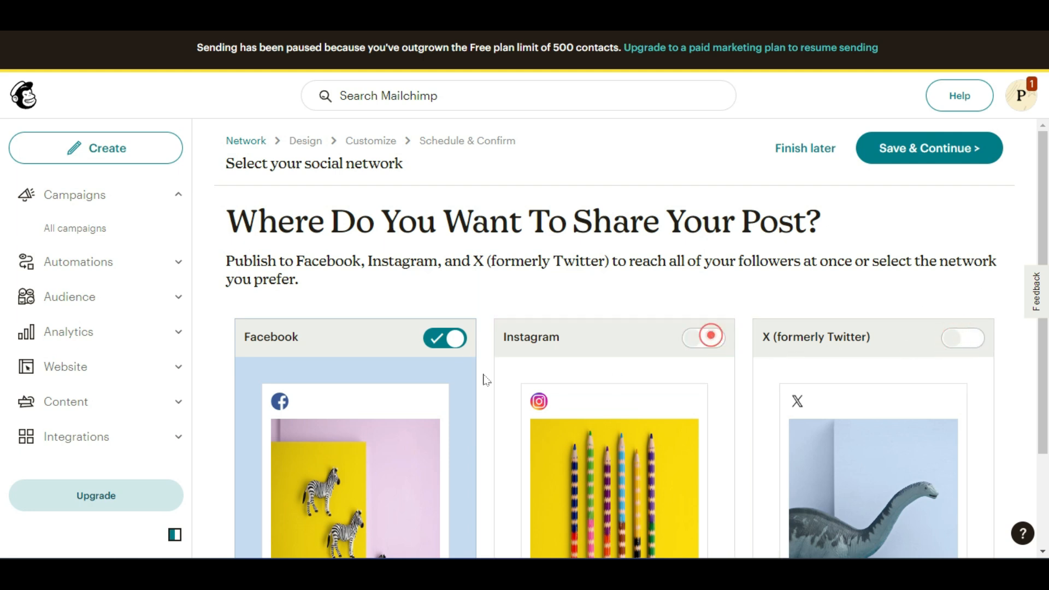
left_click(437, 338)
left_click(437, 337)
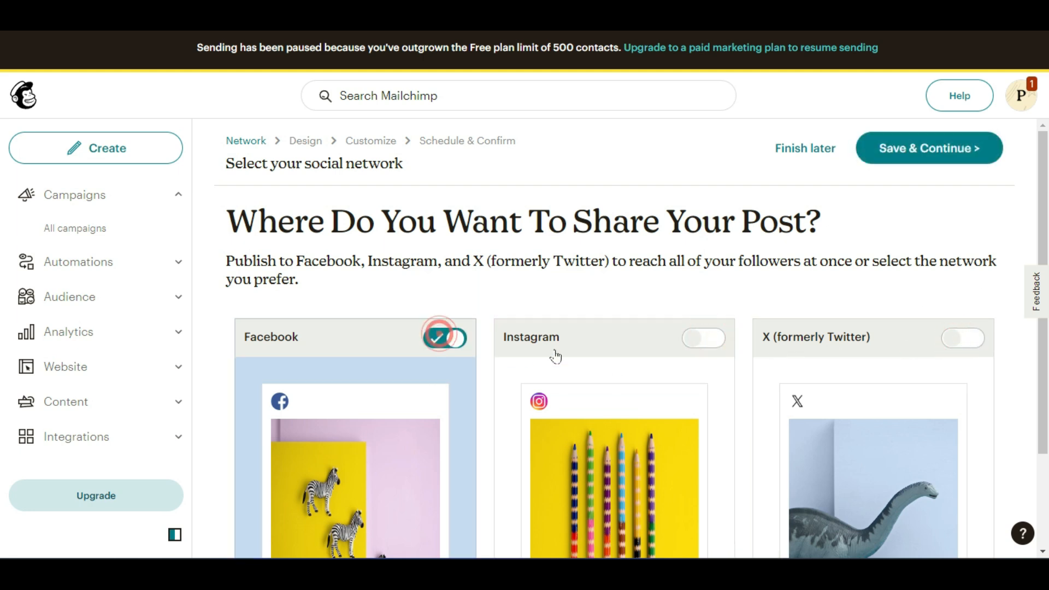
left_click(717, 338)
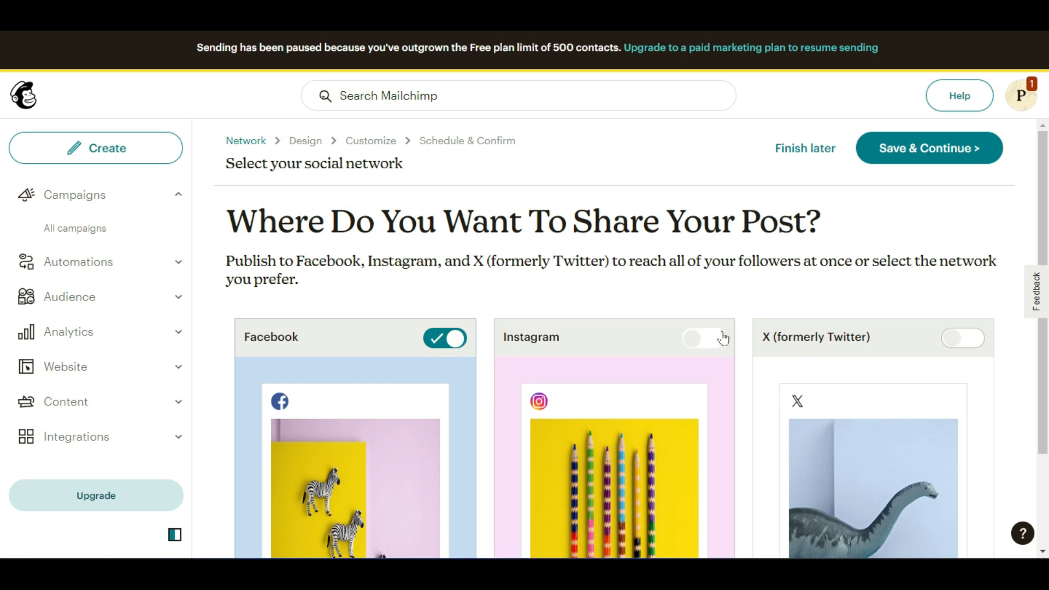
left_click(962, 339)
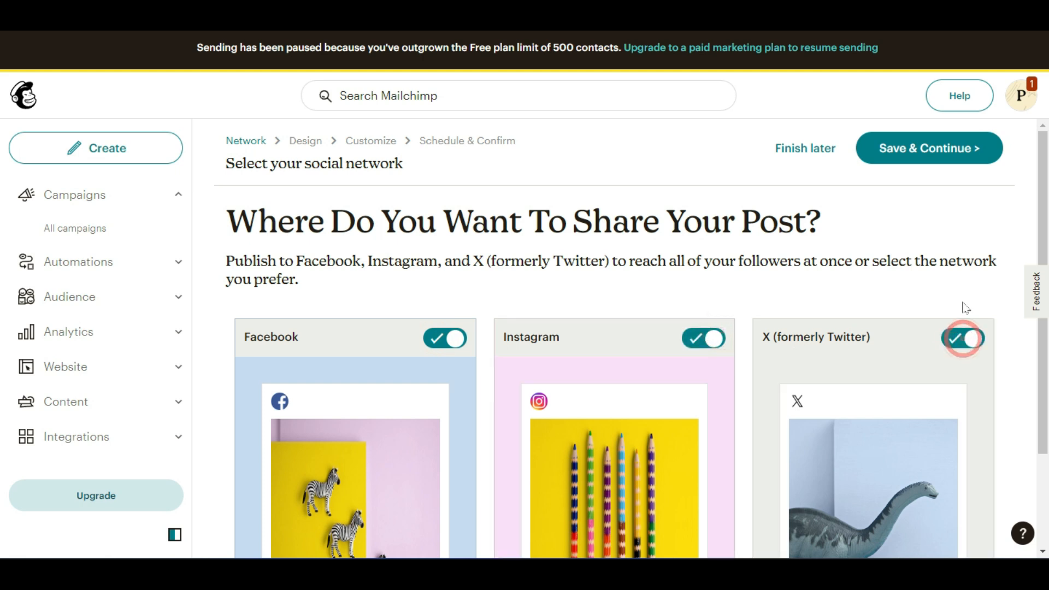
Save Facebook, Instagram and X as the post's networks and enter "asadadadad" as the post text
left_click(943, 154)
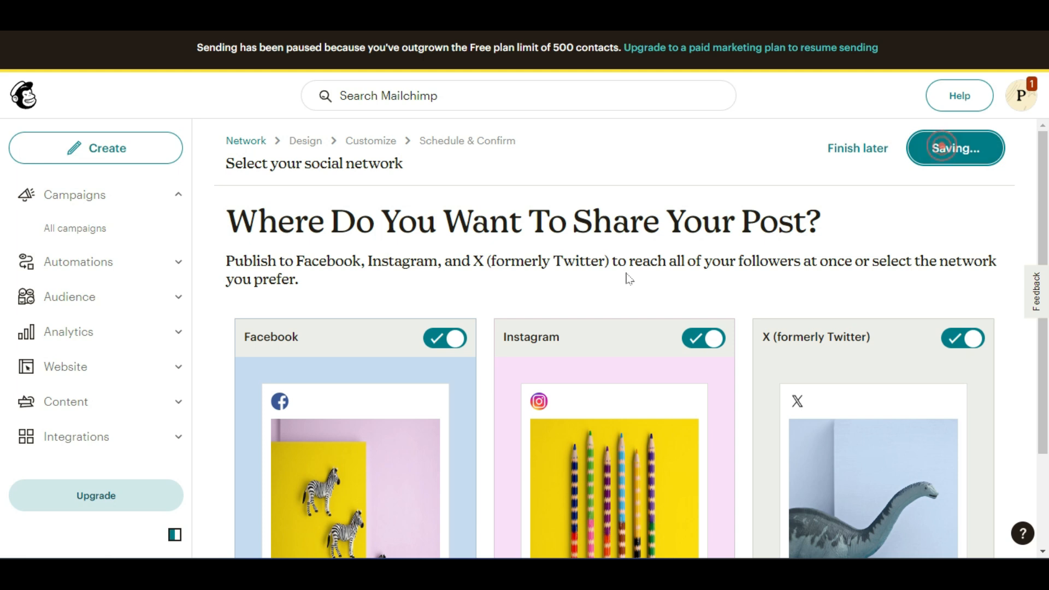
scroll(372, 336, "down", 2)
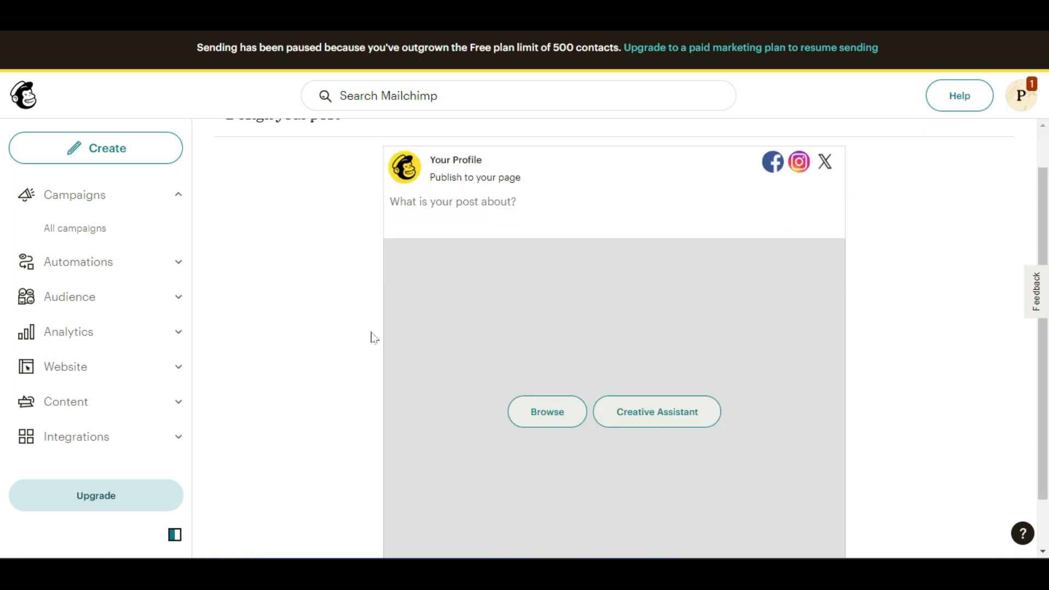
scroll(349, 328, "up", 2)
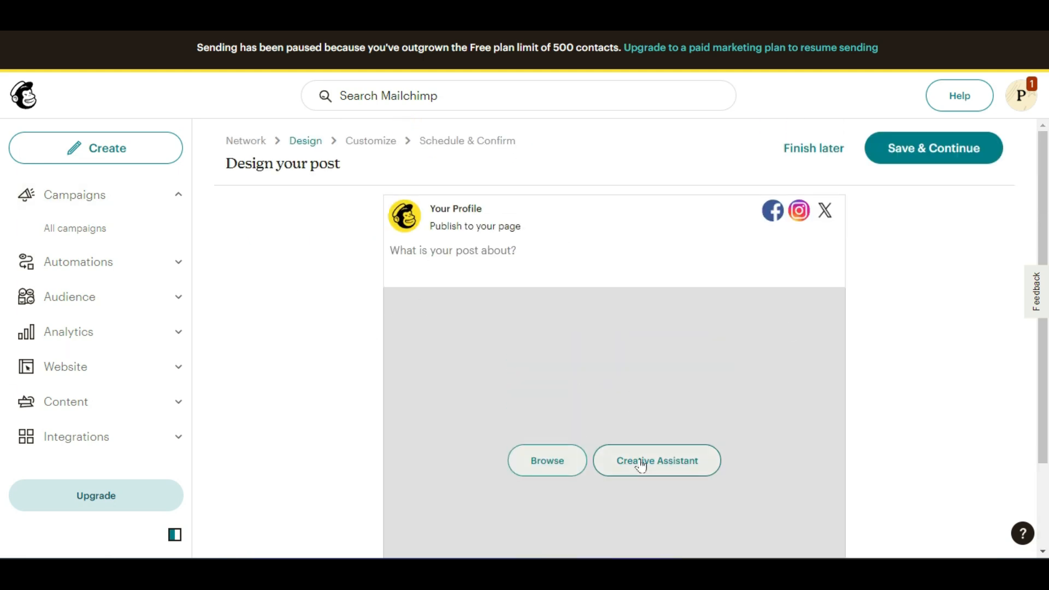
scroll(583, 451, "down", 2)
scroll(584, 453, "up", 2)
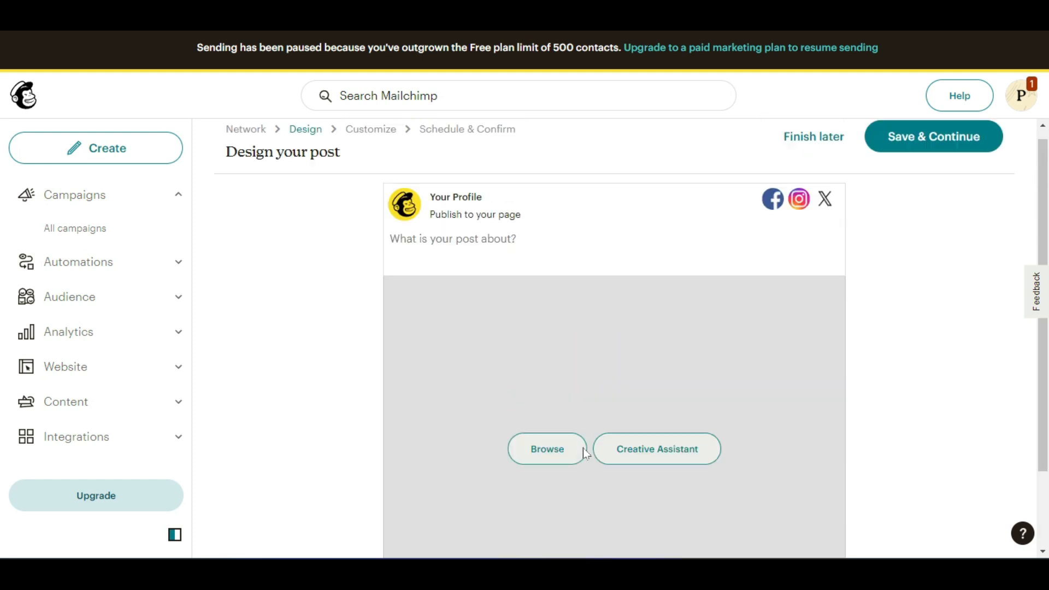
scroll(583, 454, "down", 1)
left_click(429, 197)
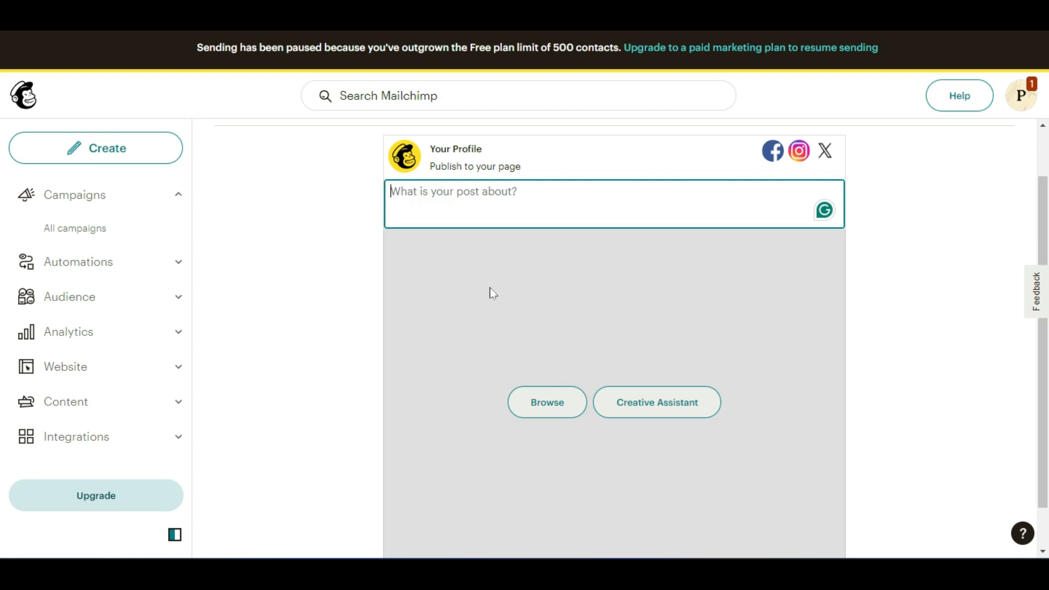
type("asadadadad")
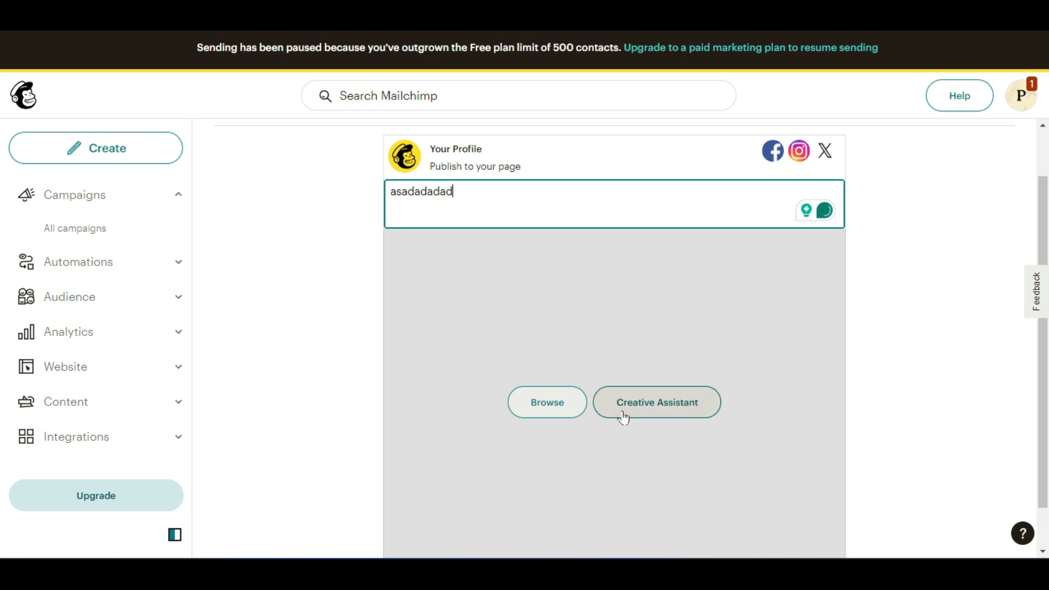
Browse the uploaded images, upload options and Canva section in the Content Studio, and close it without choosing an image
left_click(538, 403)
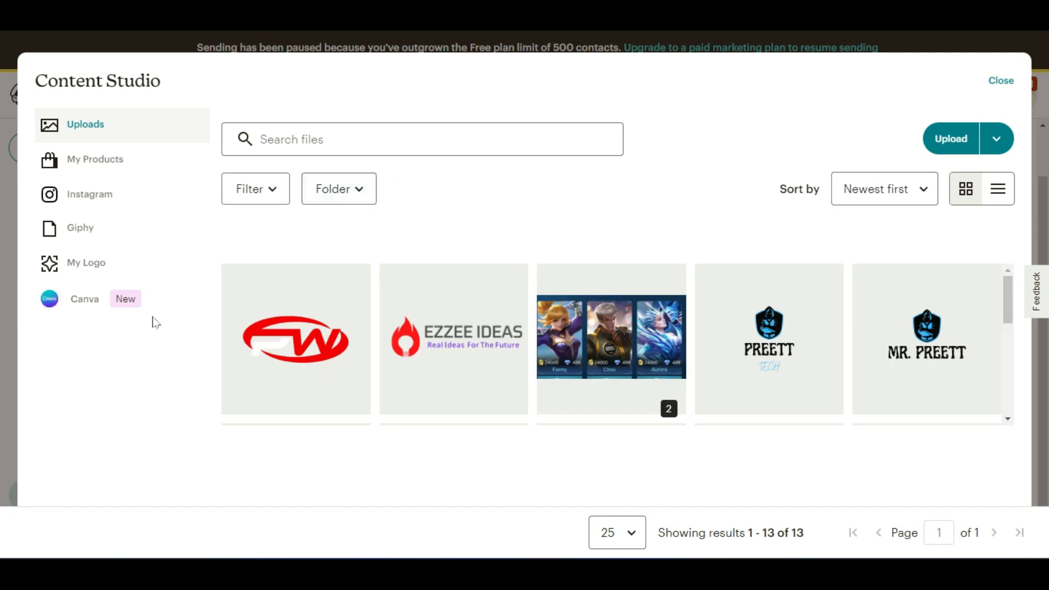
scroll(720, 372, "down", 3)
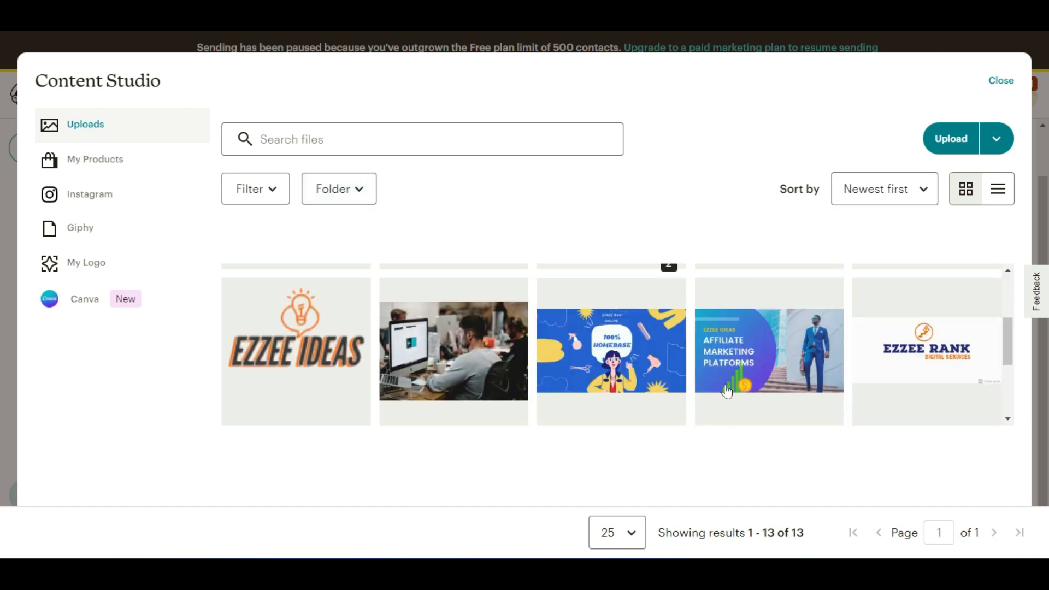
left_click(996, 138)
left_click(736, 137)
left_click(53, 299)
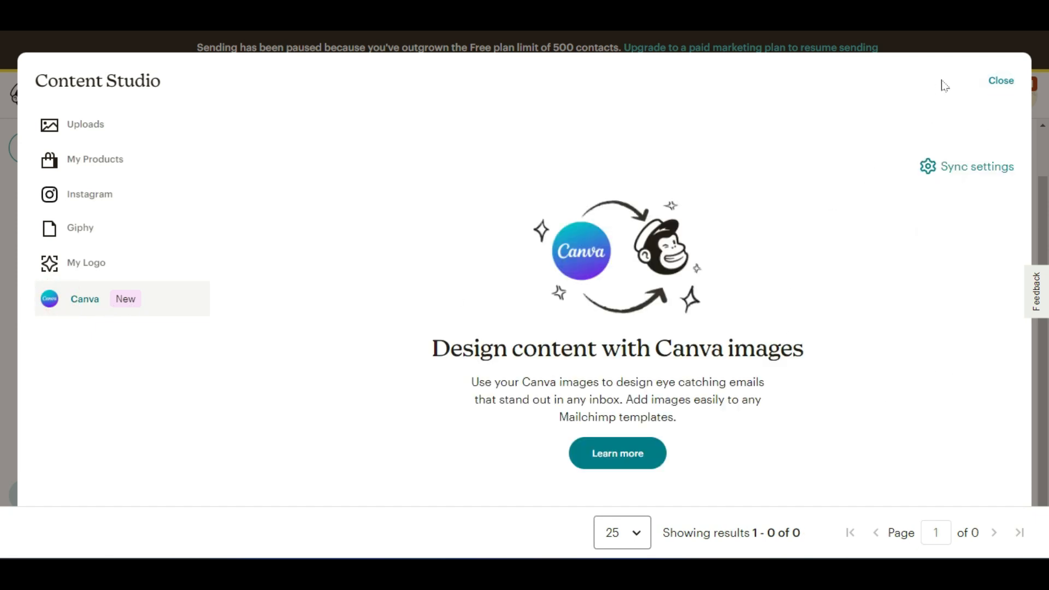
left_click(1001, 82)
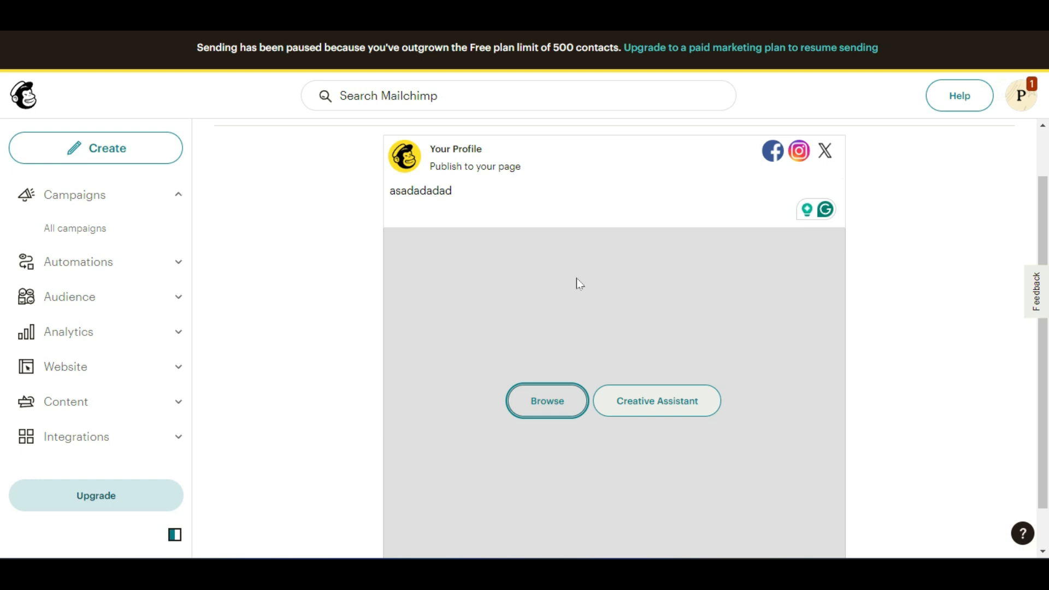
Examine the Creative Assistant's brand import and setup options for the post image, and close it
scroll(578, 283, "up", 1)
scroll(578, 286, "down", 2)
scroll(578, 289, "up", 2)
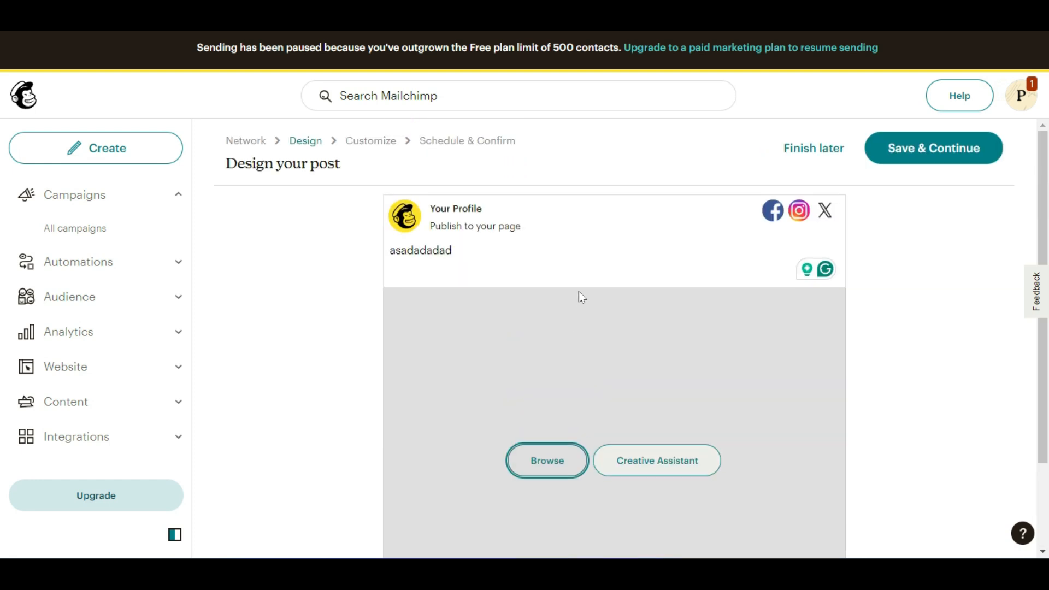
left_click(935, 155)
scroll(669, 391, "down", 2)
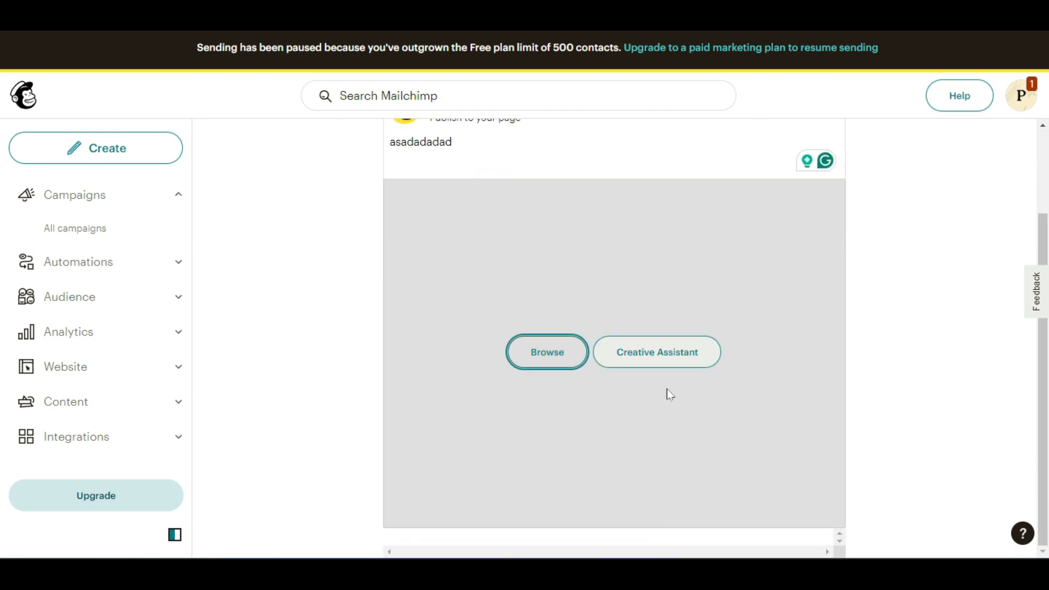
left_click(677, 362)
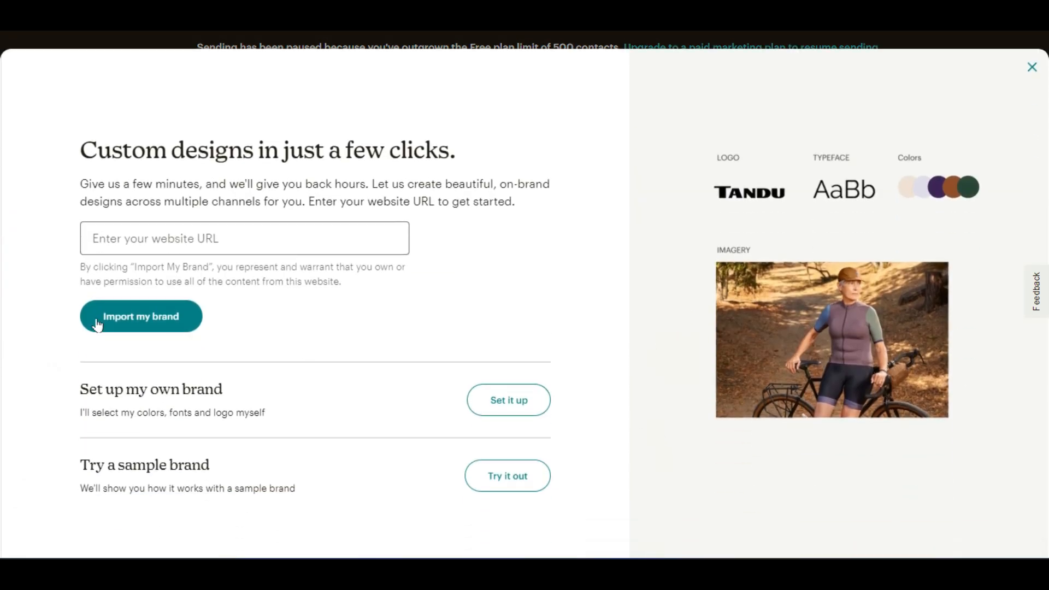
left_click(257, 238)
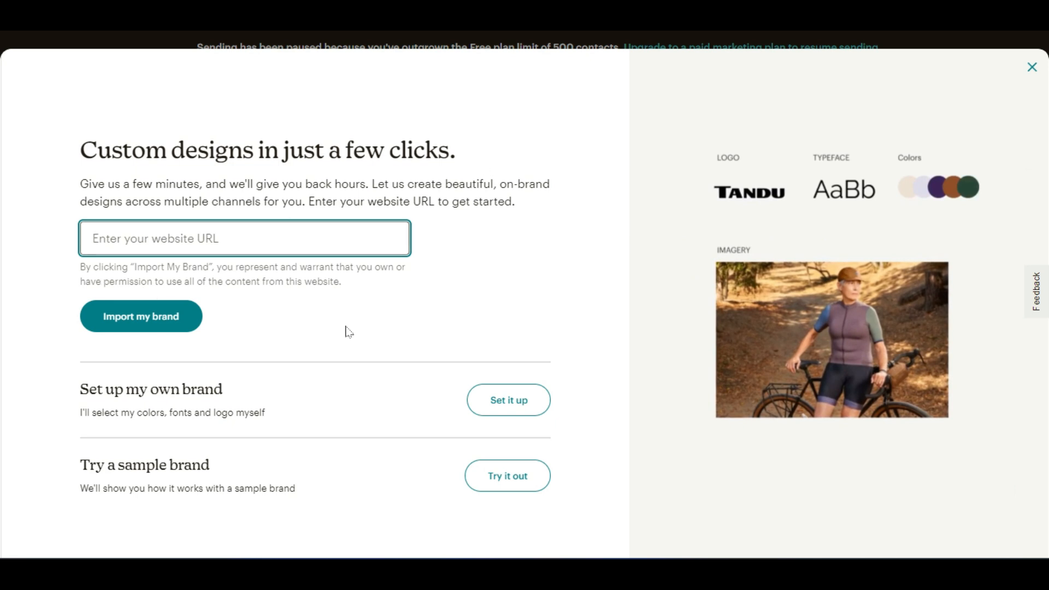
left_click(1032, 66)
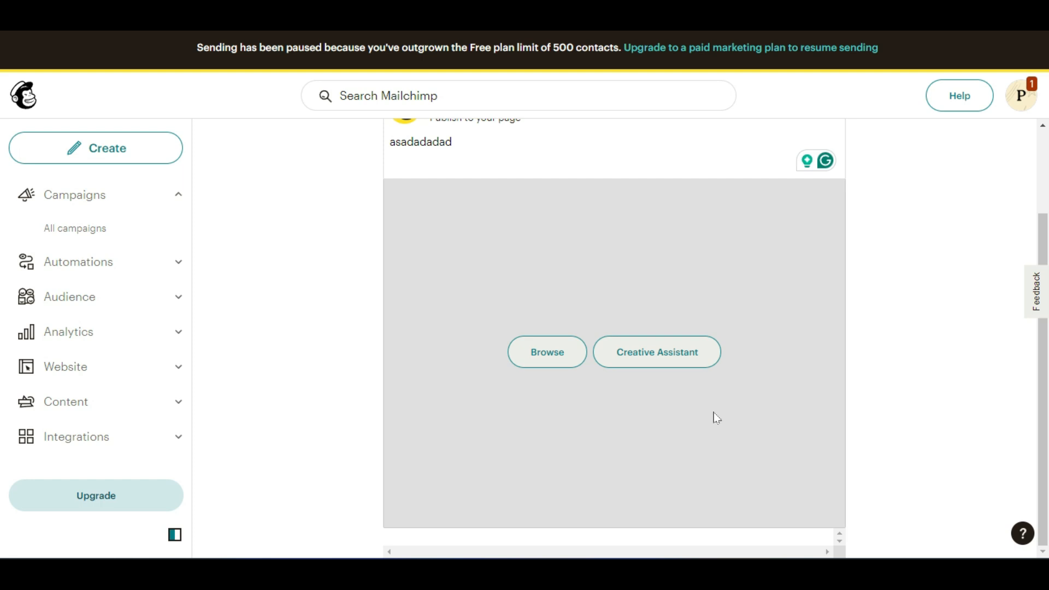
Save the post design, continue to the customization stage and review the Facebook, Instagram and X versions
scroll(592, 405, "up", 2)
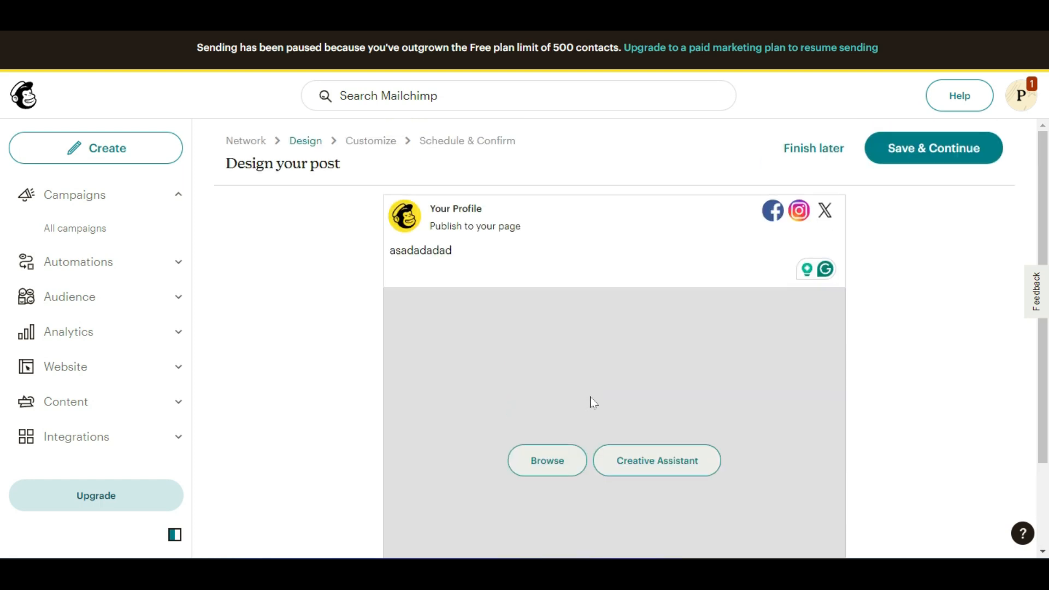
left_click(968, 152)
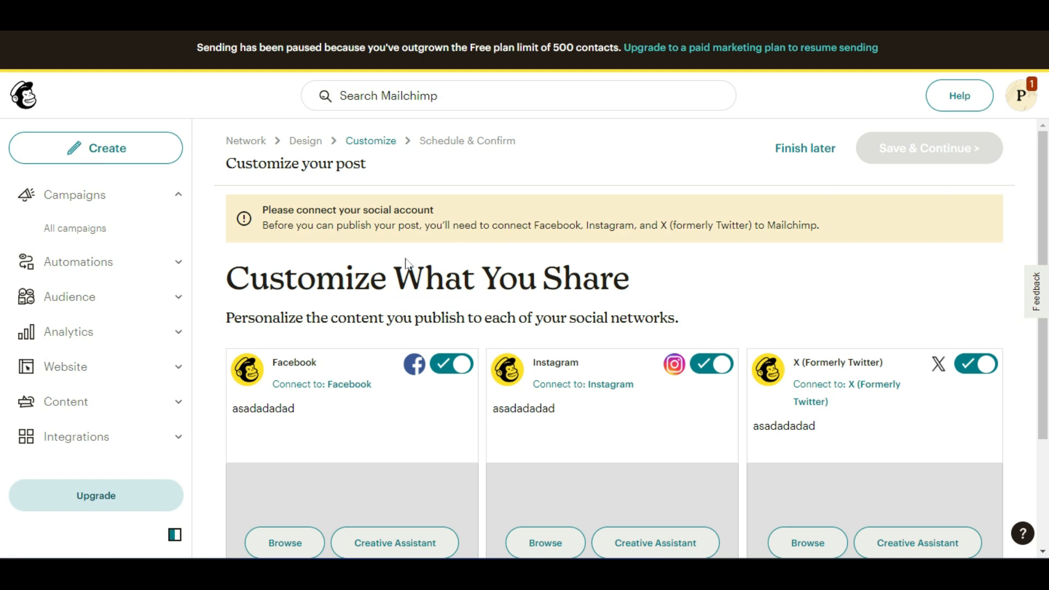
scroll(446, 292, "down", 1)
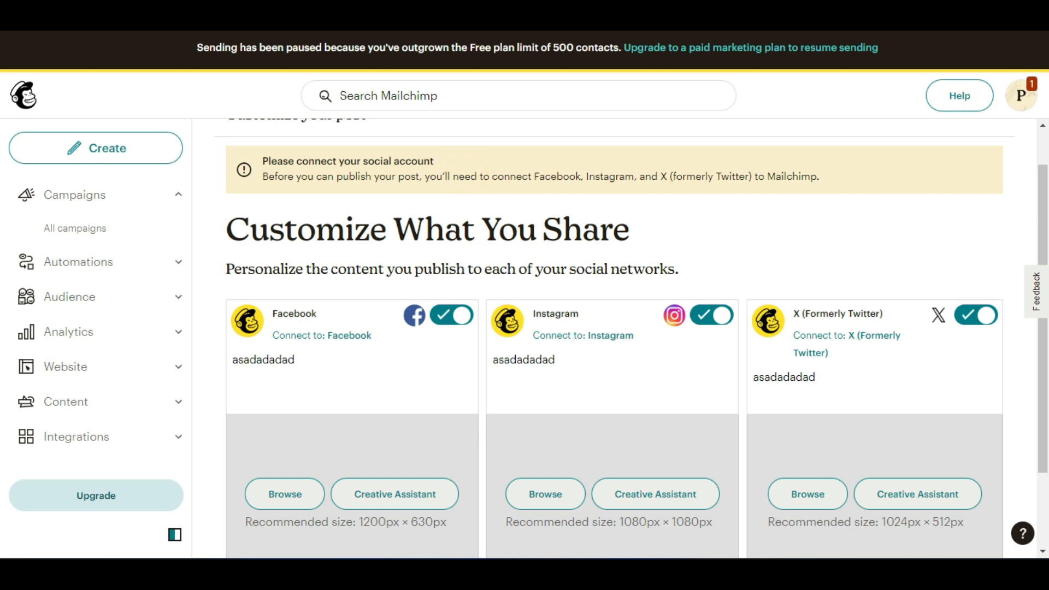
scroll(404, 256, "down", 2)
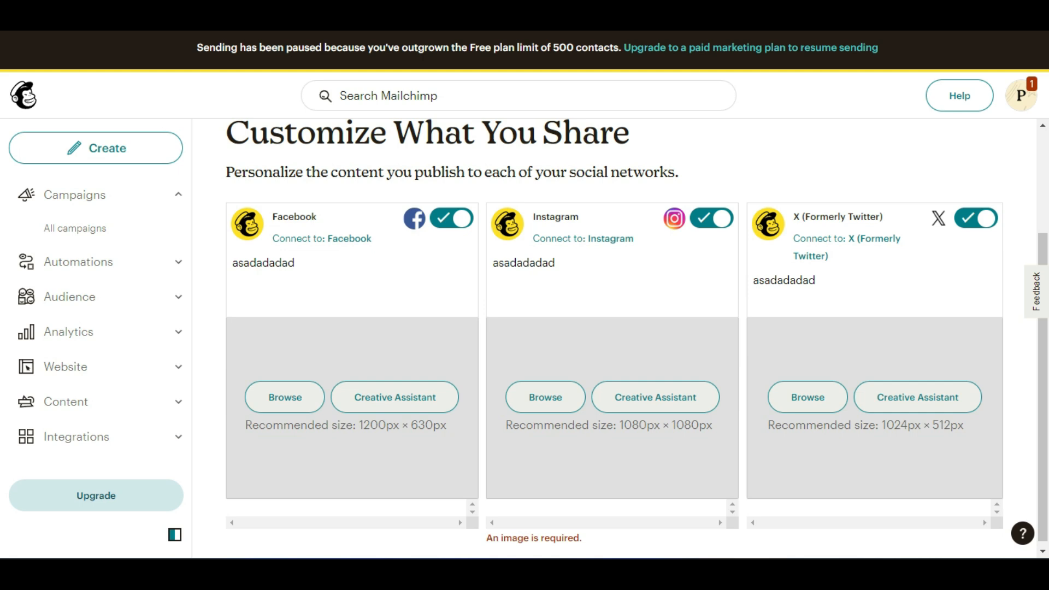
left_click(449, 220)
scroll(429, 329, "up", 1)
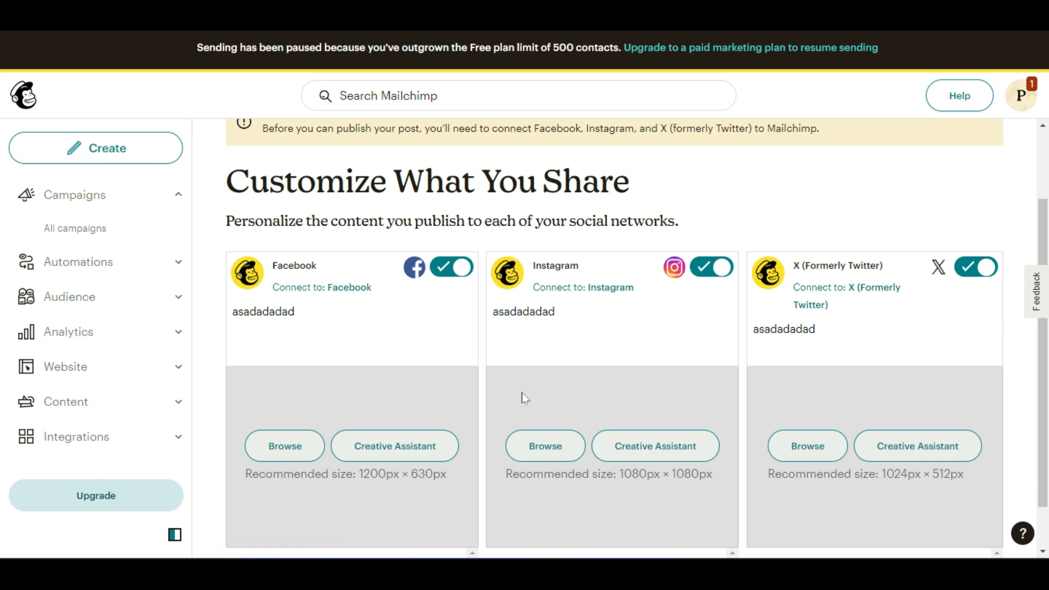
scroll(939, 327, "down", 1)
scroll(939, 328, "up", 3)
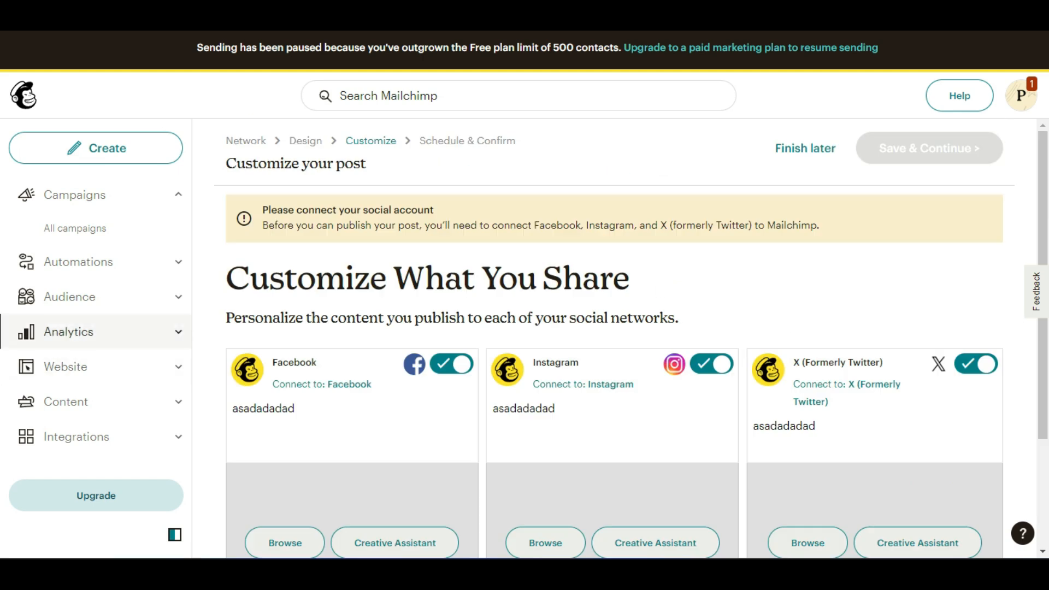
Go to the Automations overview and open the Welcome new contacts pre-built journey
left_click(119, 273)
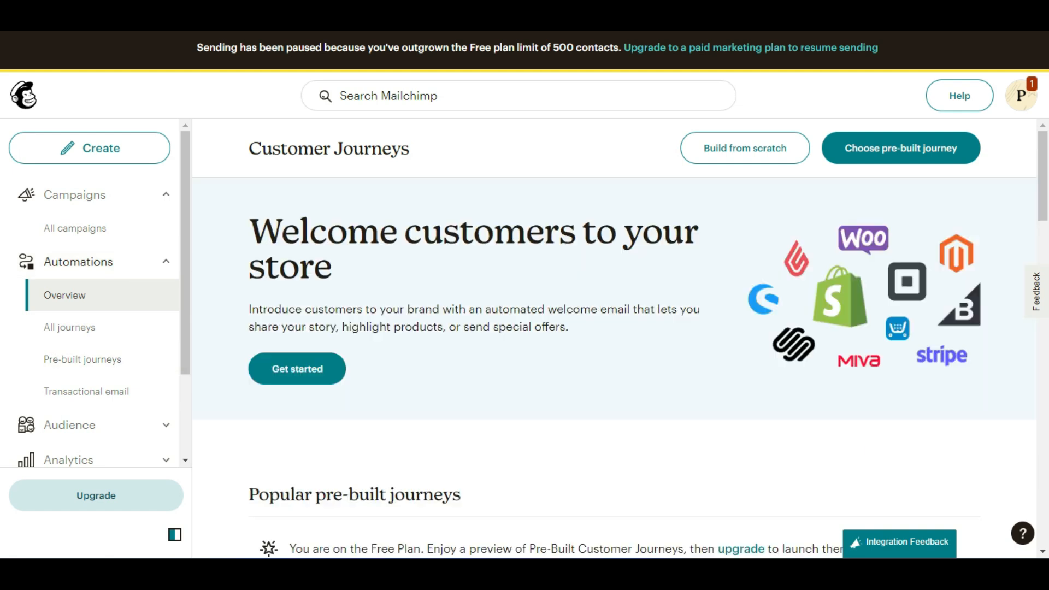
scroll(597, 264, "down", 13)
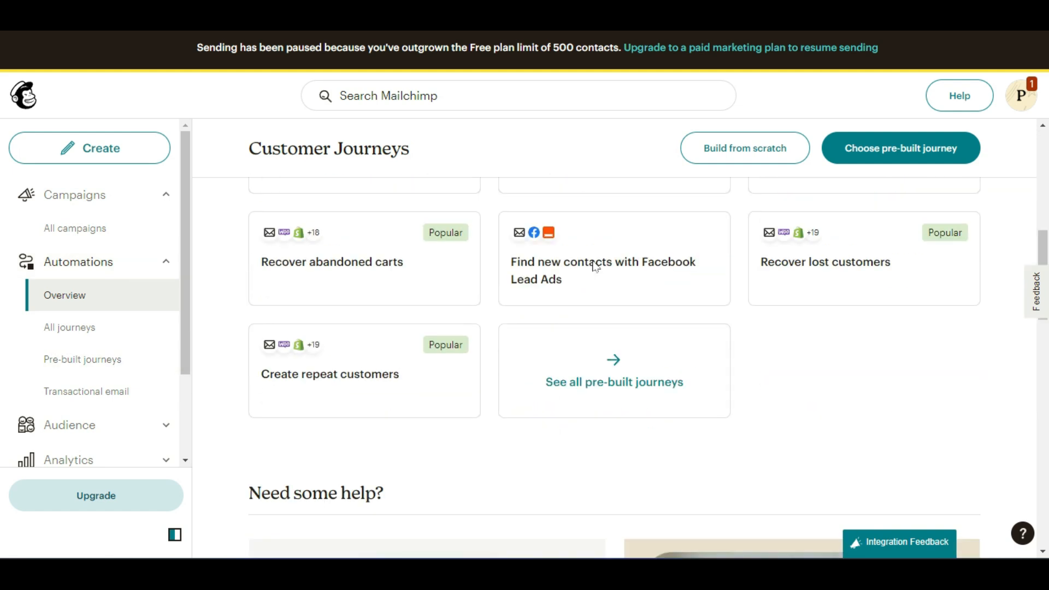
scroll(523, 390, "down", 4)
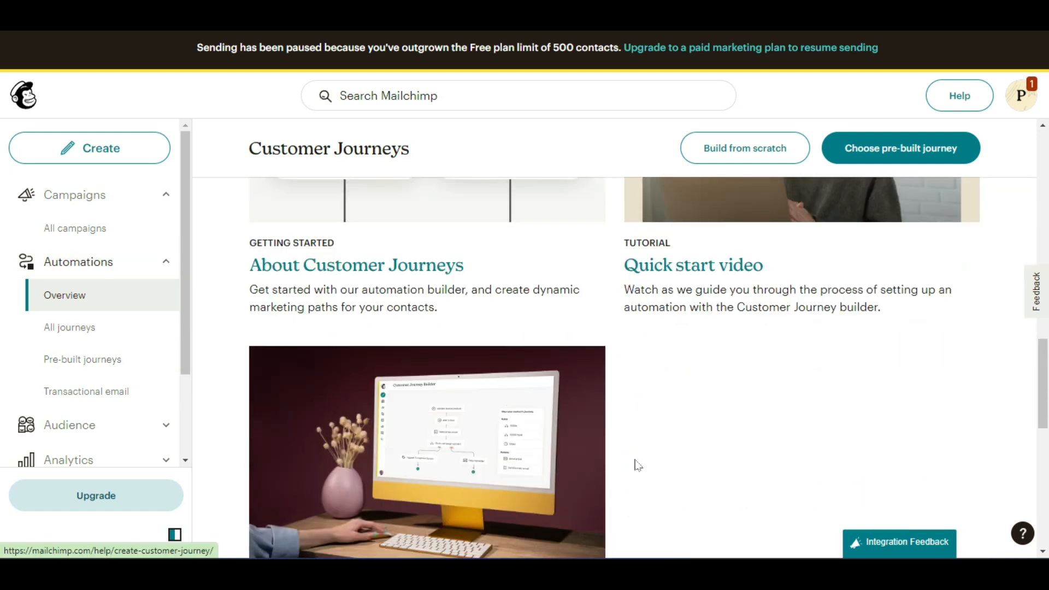
scroll(634, 466, "down", 10)
scroll(617, 471, "up", 10)
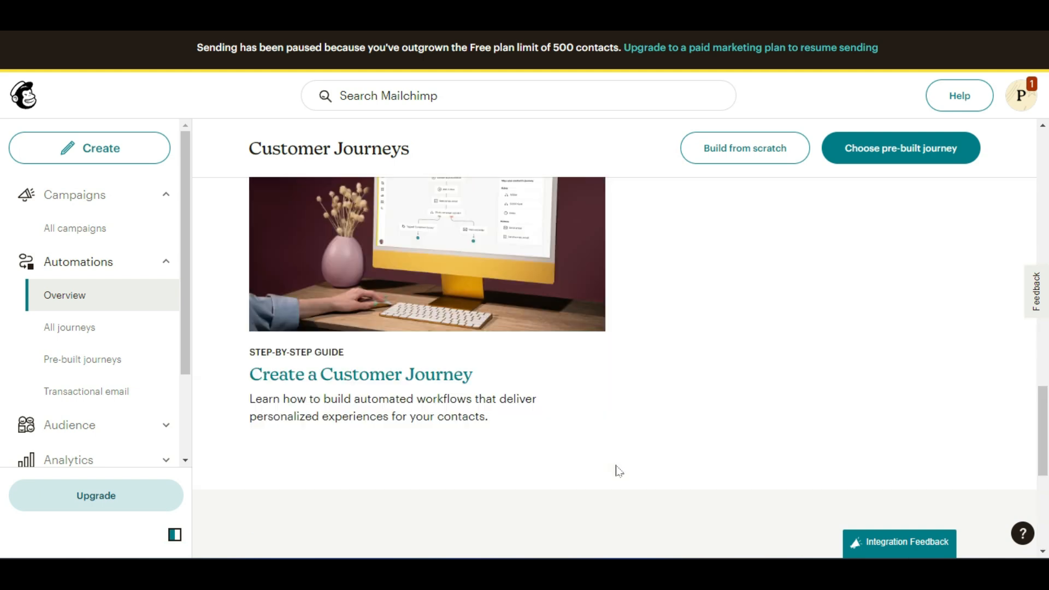
scroll(616, 471, "up", 4)
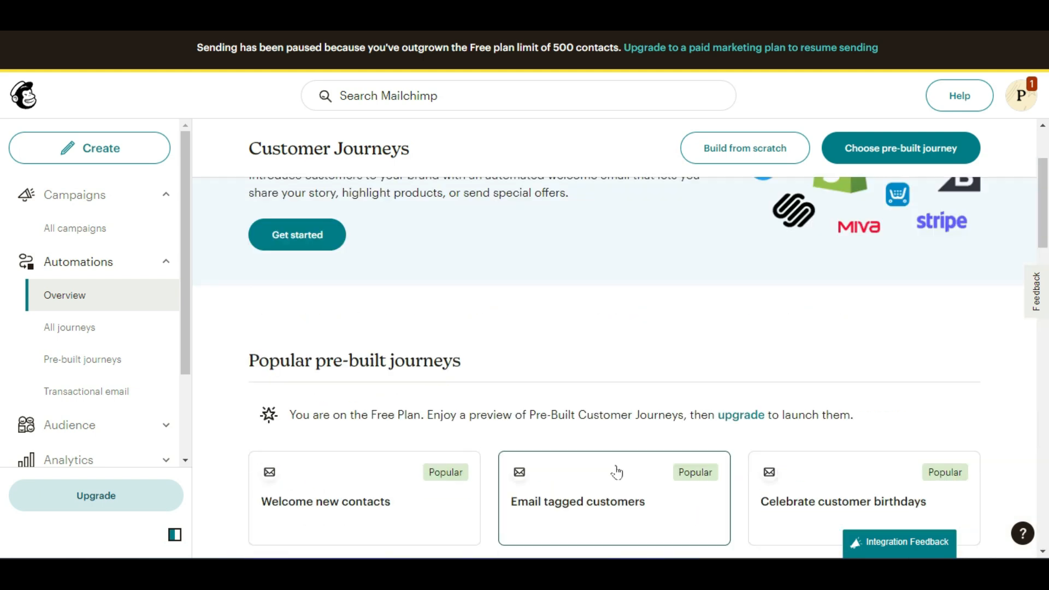
scroll(616, 472, "down", 2)
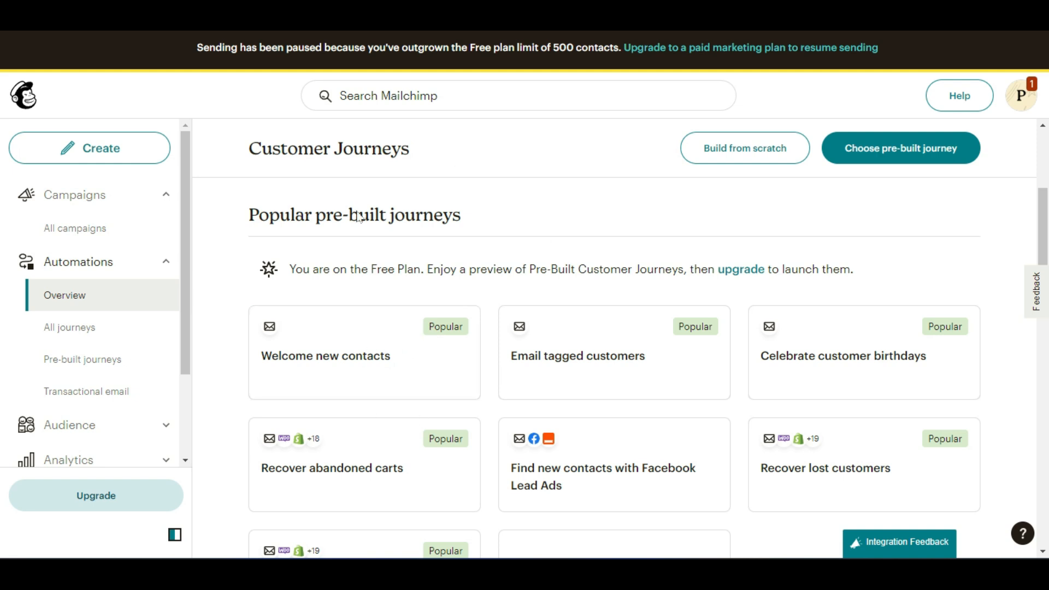
left_click(365, 355)
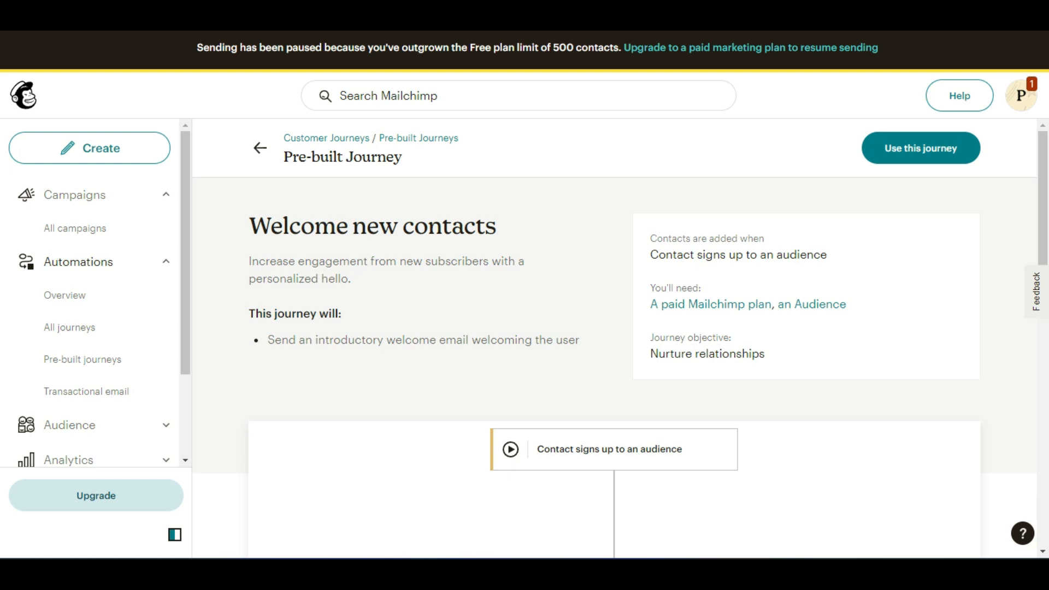
Examine the Welcome new contacts journey's workflow preview, from the audience signup trigger through the welcome email to the contact's exit
scroll(403, 279, "down", 5)
scroll(834, 339, "down", 3)
scroll(829, 342, "up", 5)
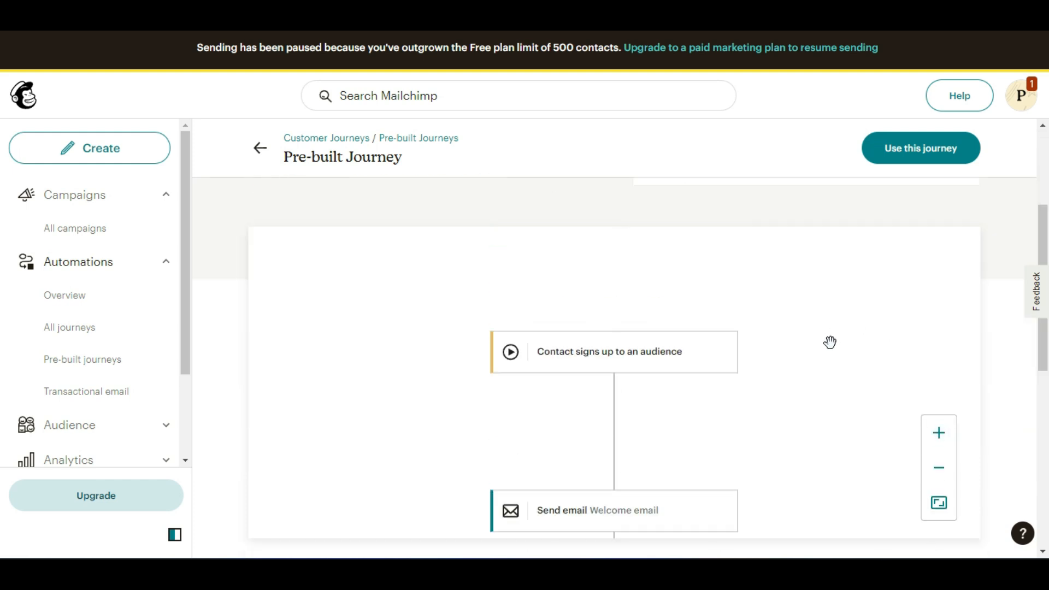
scroll(824, 345, "up", 5)
scroll(823, 345, "down", 8)
scroll(821, 347, "up", 3)
scroll(628, 349, "up", 4)
scroll(631, 351, "down", 5)
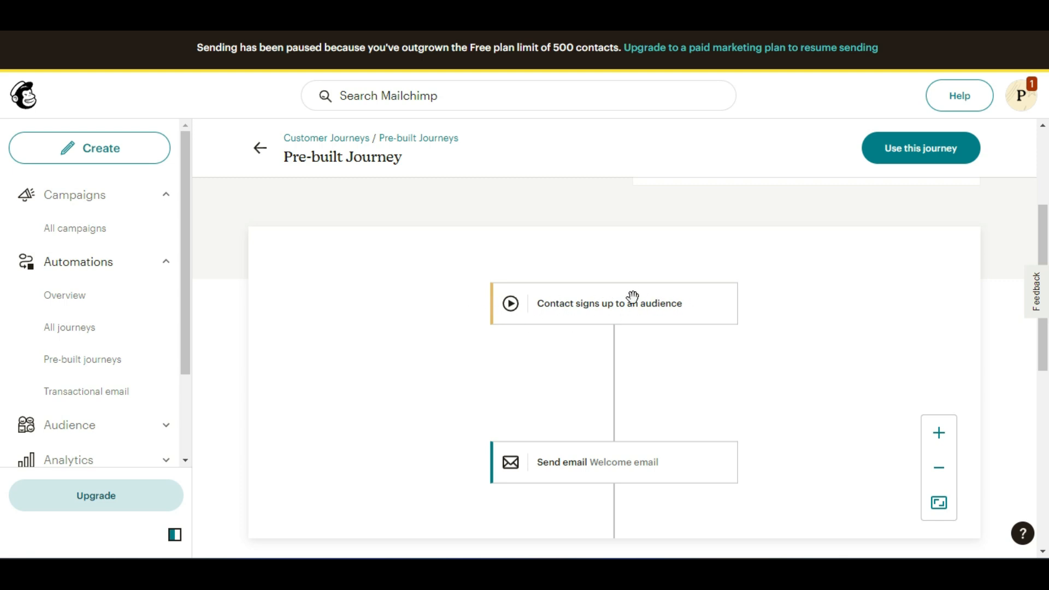
scroll(632, 297, "down", 1)
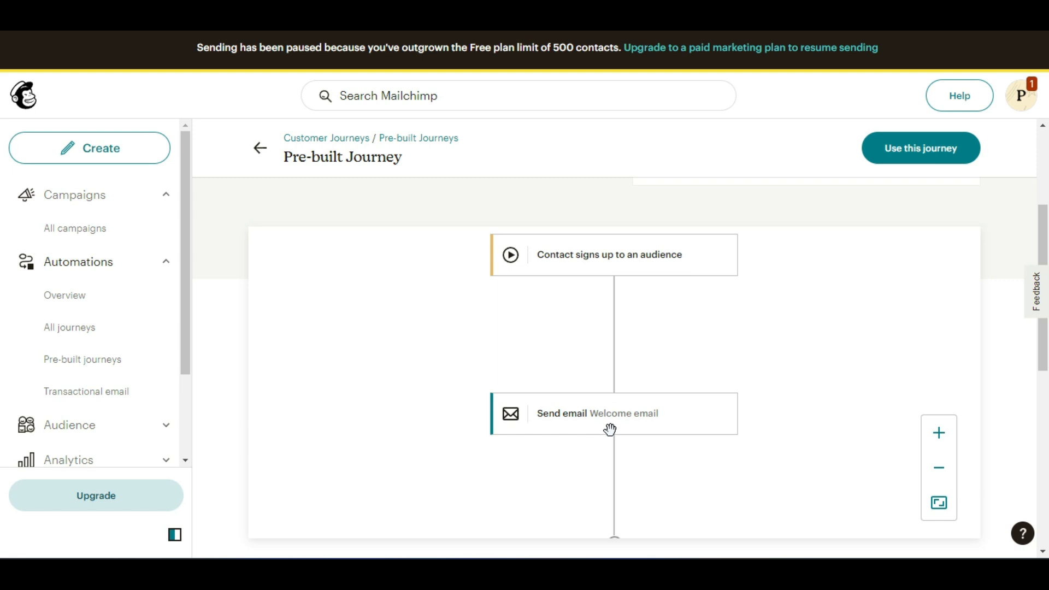
scroll(609, 426, "down", 1)
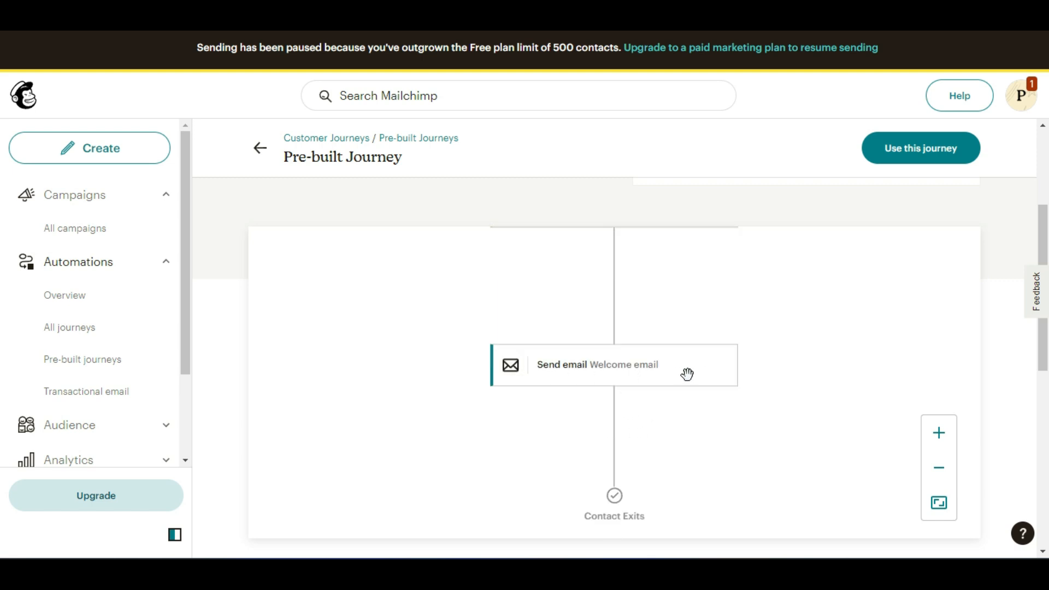
scroll(601, 470, "down", 3)
scroll(568, 415, "up", 7)
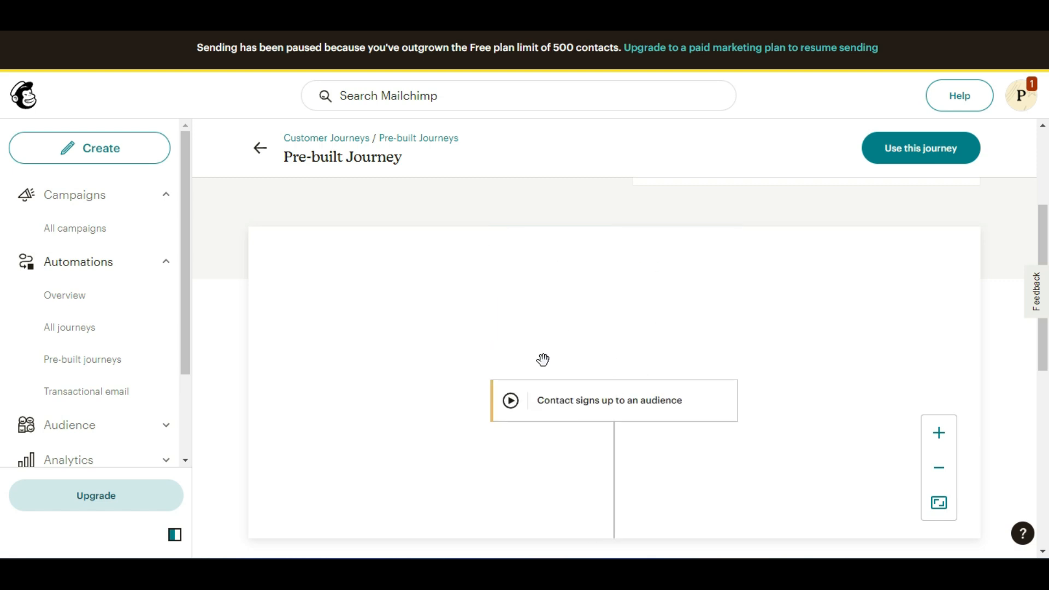
scroll(538, 297, "down", 3)
scroll(537, 297, "down", 4)
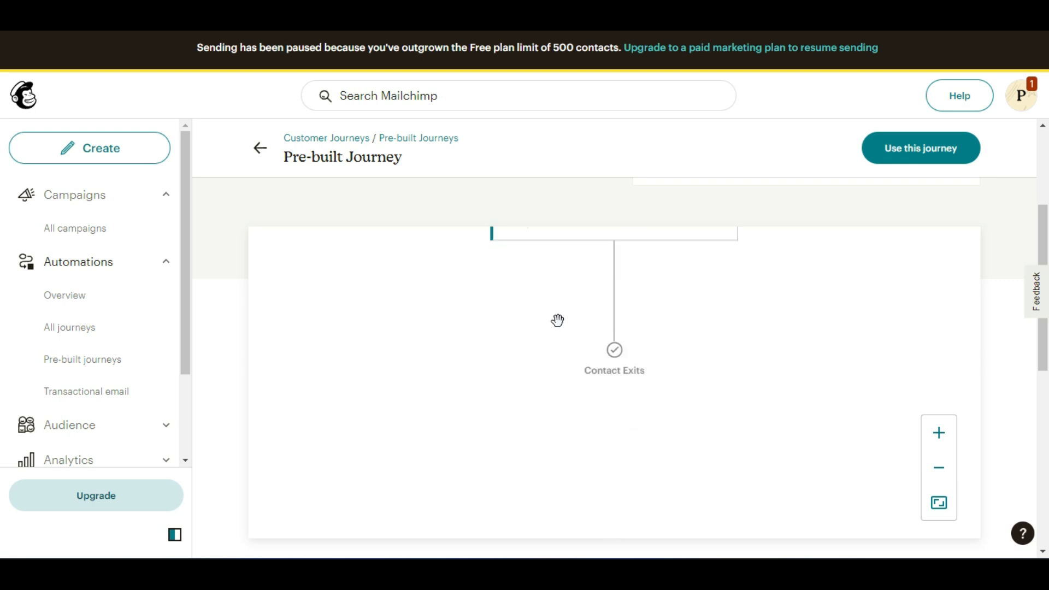
left_click(619, 351)
scroll(719, 360, "down", 3)
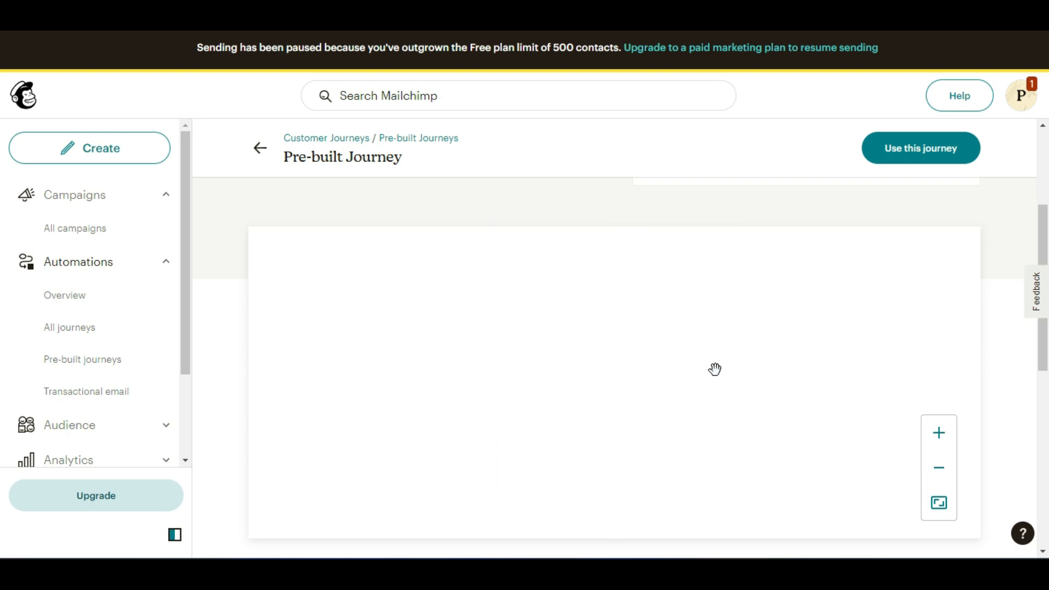
scroll(600, 379, "up", 8)
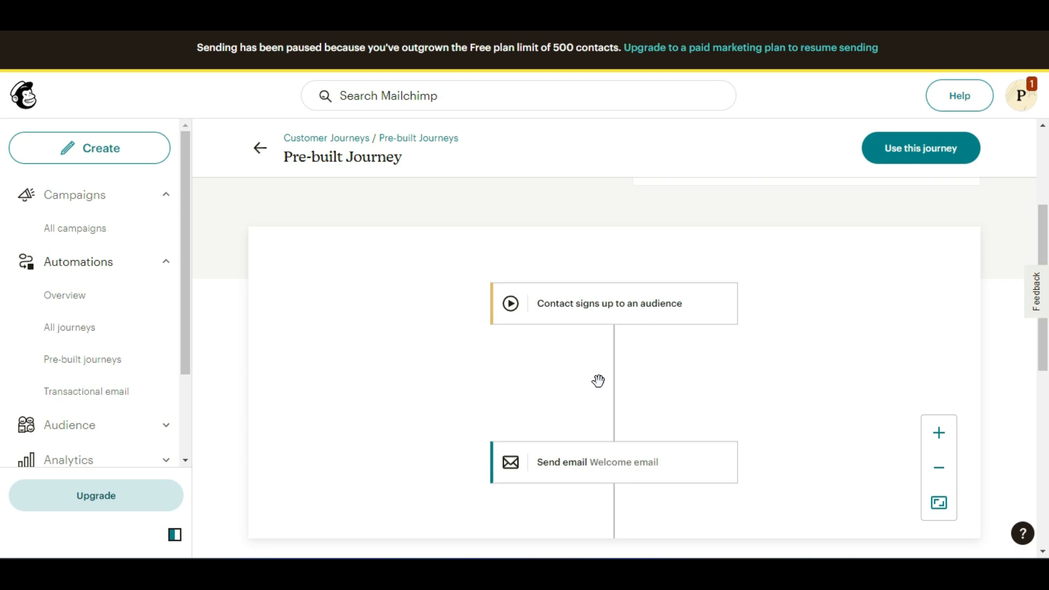
scroll(594, 388, "down", 6)
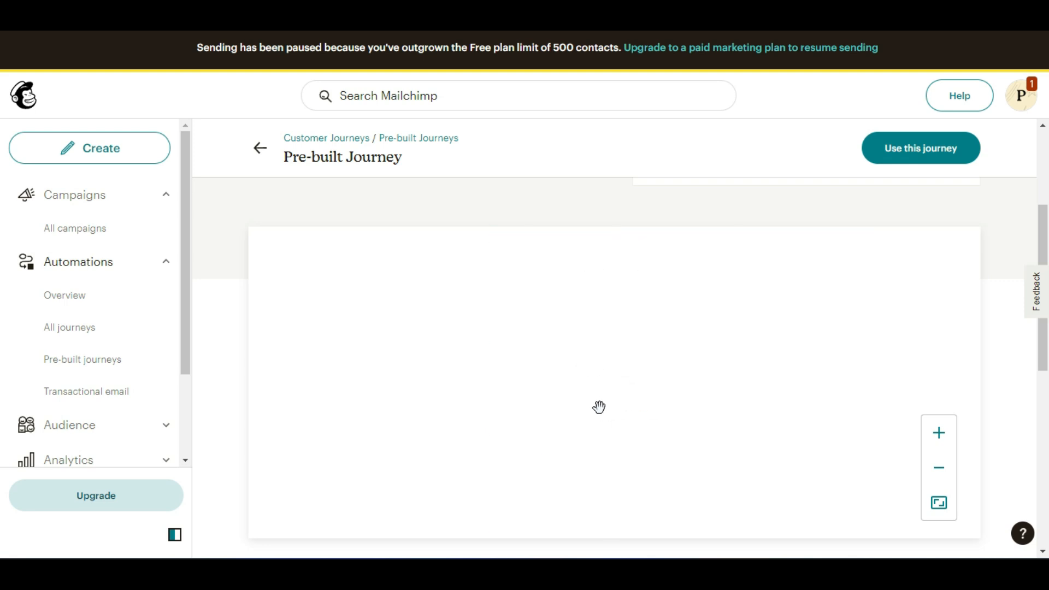
scroll(596, 411, "up", 6)
scroll(595, 411, "down", 3)
Use the Welcome new contacts journey with the existing newsletter audience and continue to the journey builder
left_click(899, 155)
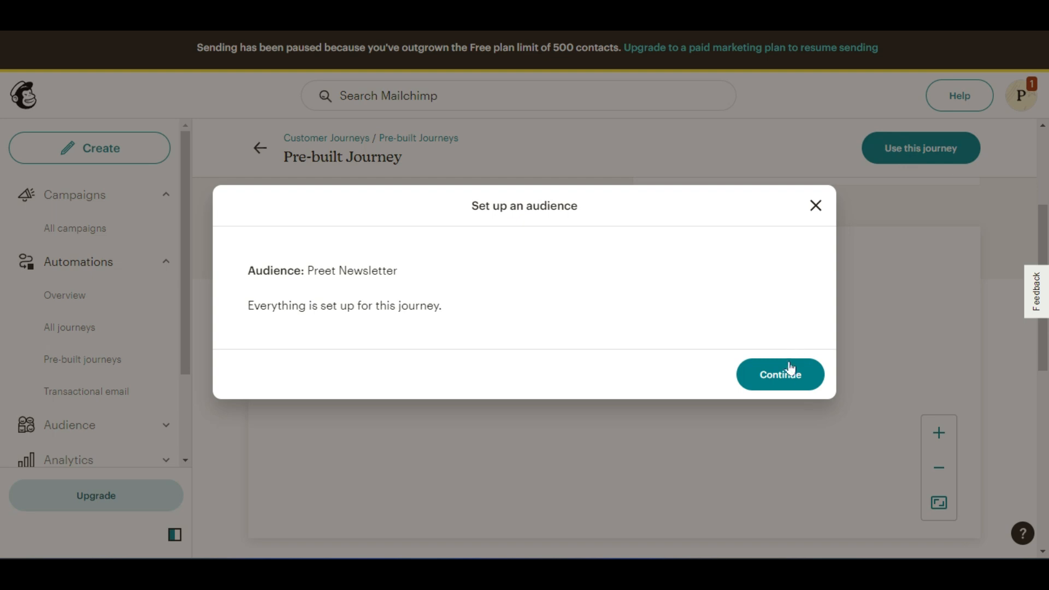
mouse_move(408, 271)
left_mouse_down()
mouse_move(308, 271)
mouse_move(407, 276)
left_mouse_up()
left_click(315, 271)
left_click(333, 270)
left_click_drag(304, 270, 422, 271)
left_click(423, 271)
left_click(787, 378)
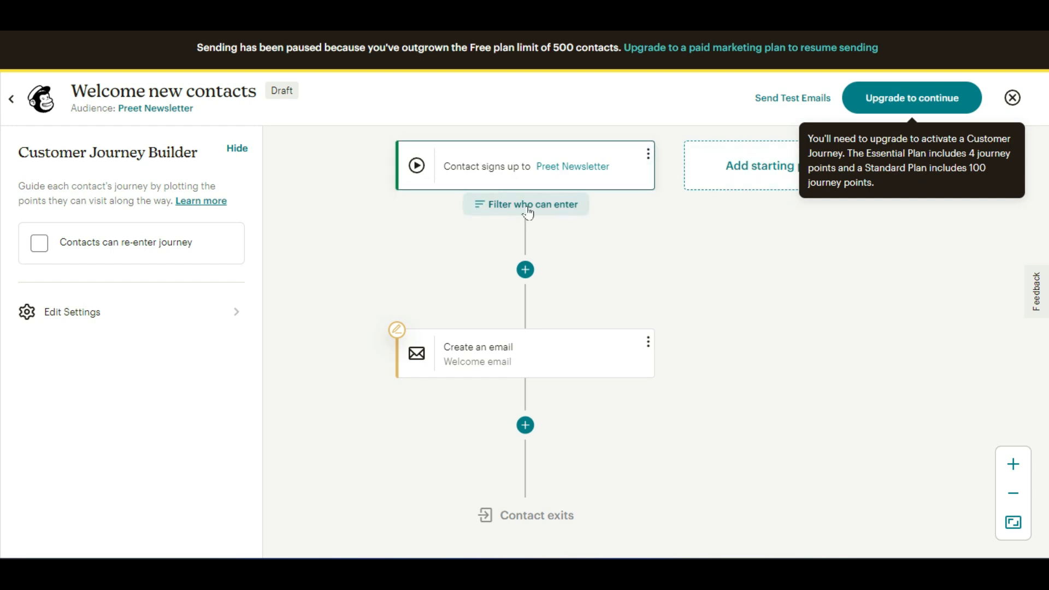
Filter who can enter the journey with a segment filter where Language is English
left_click(549, 211)
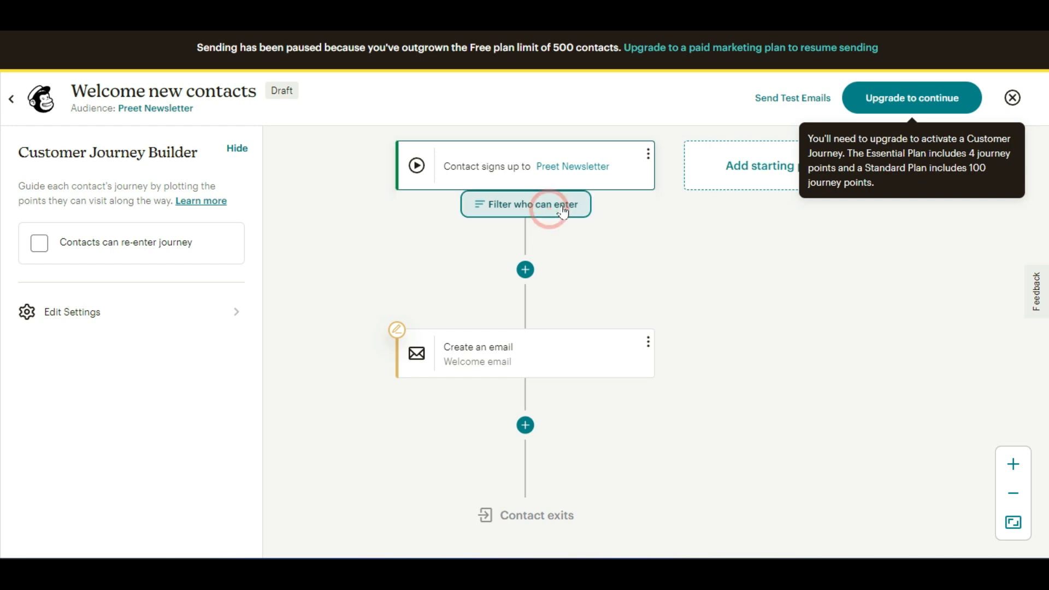
left_click(551, 202)
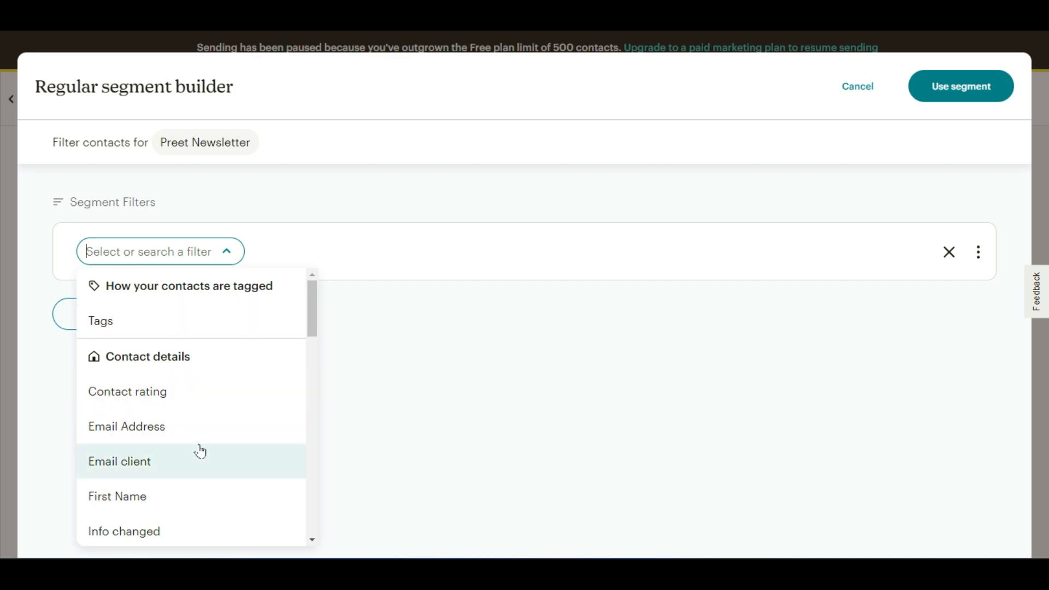
scroll(202, 454, "down", 1)
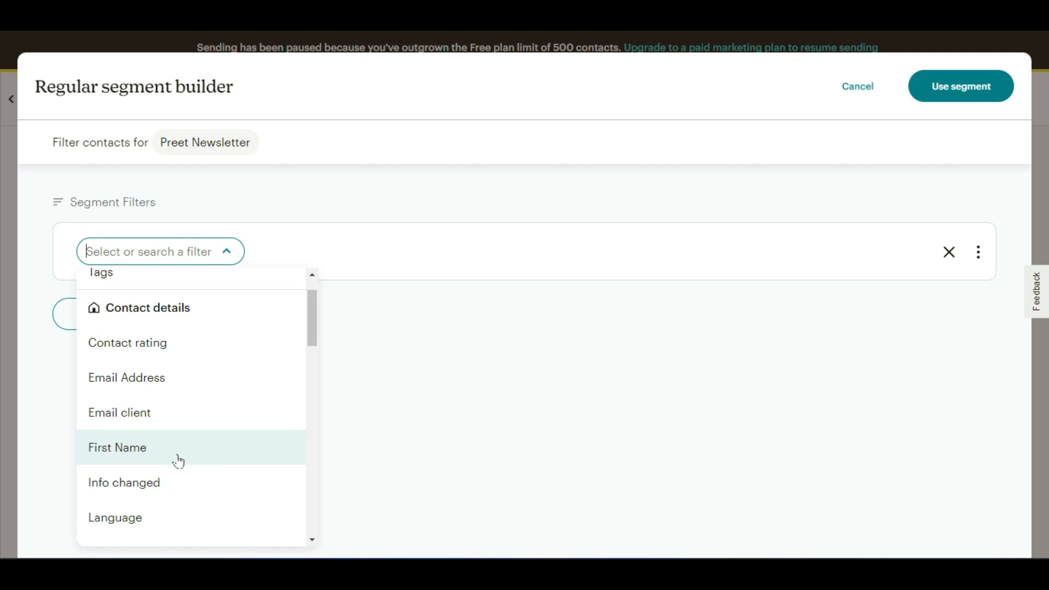
scroll(218, 480, "down", 1)
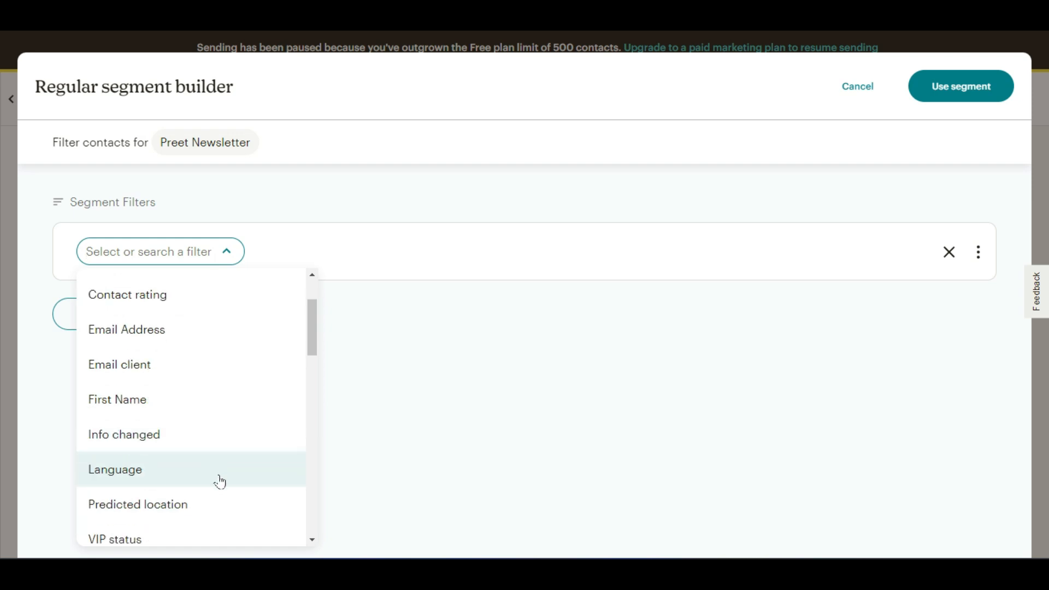
left_click(138, 475)
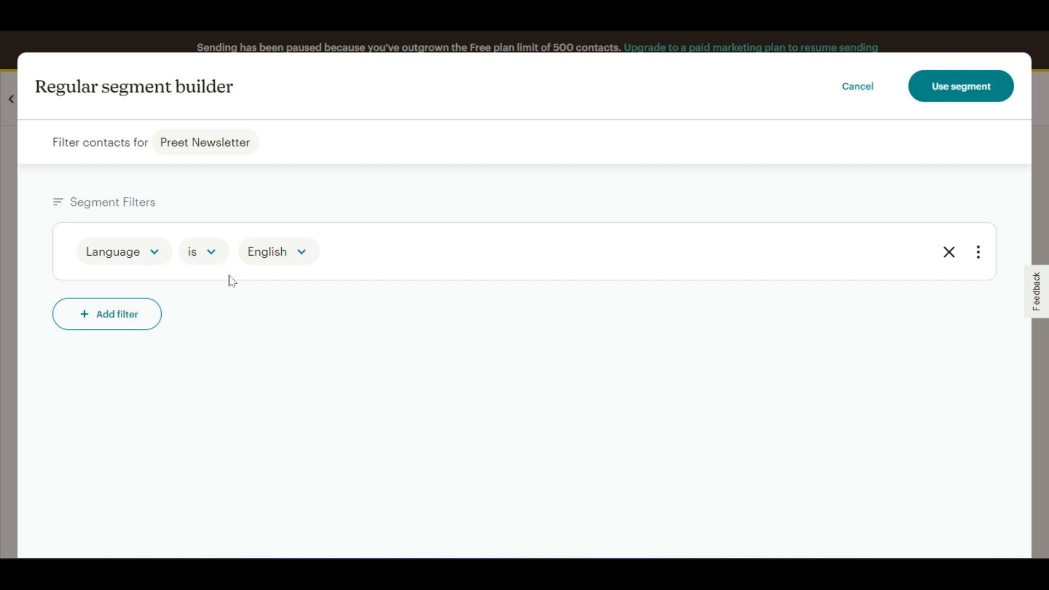
left_click(276, 261)
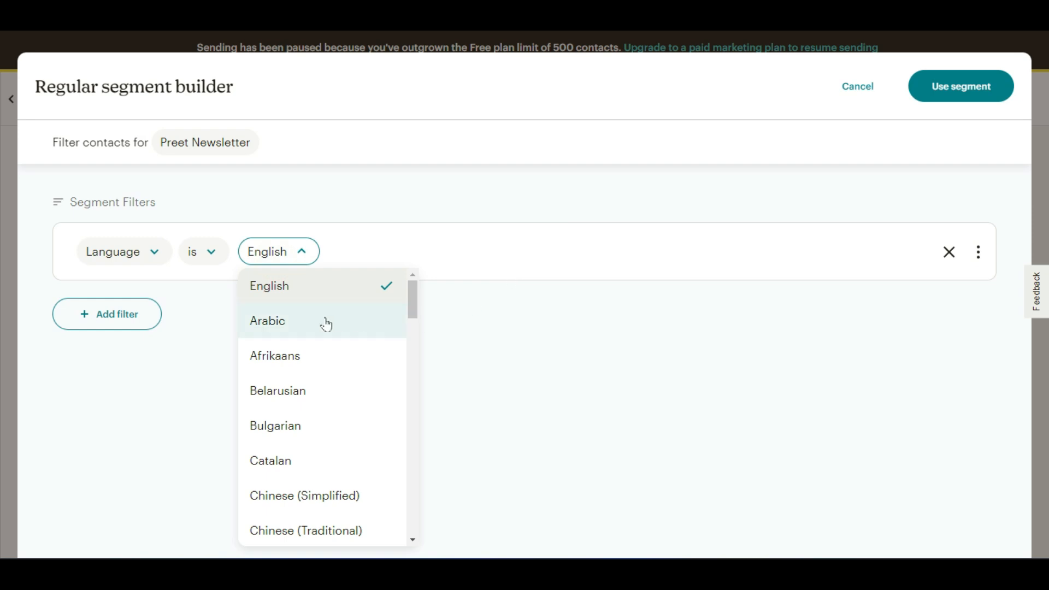
left_click(583, 223)
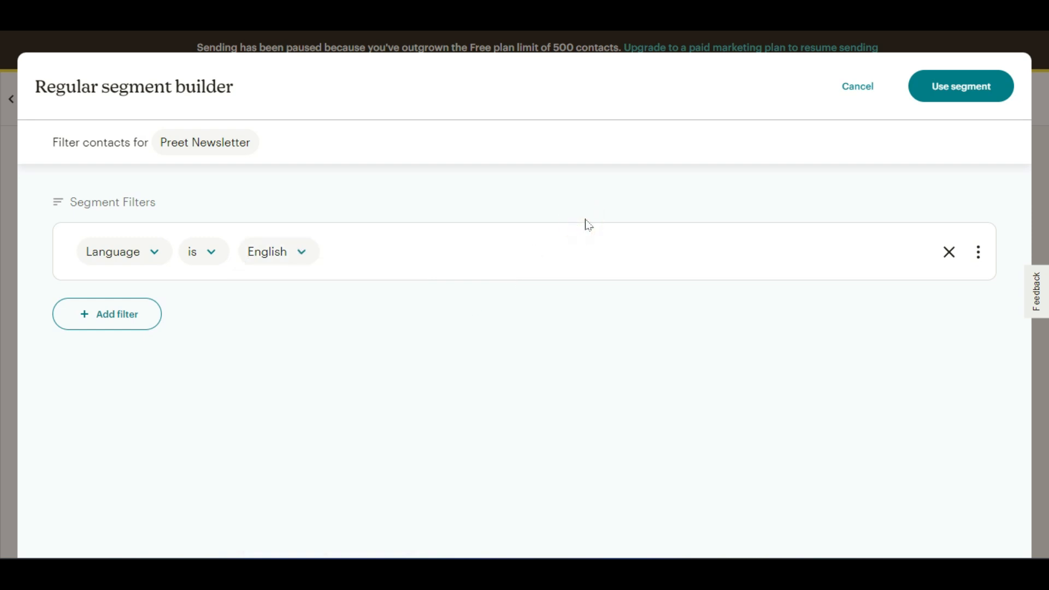
left_click(852, 99)
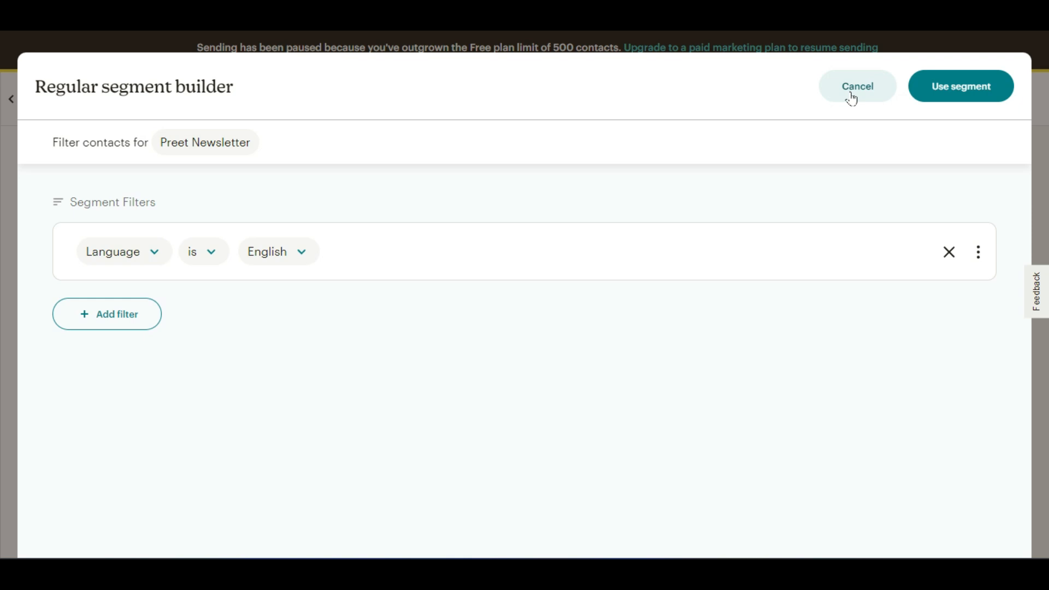
Add a second segment filter based on Email Address below the Language filter
left_click(126, 312)
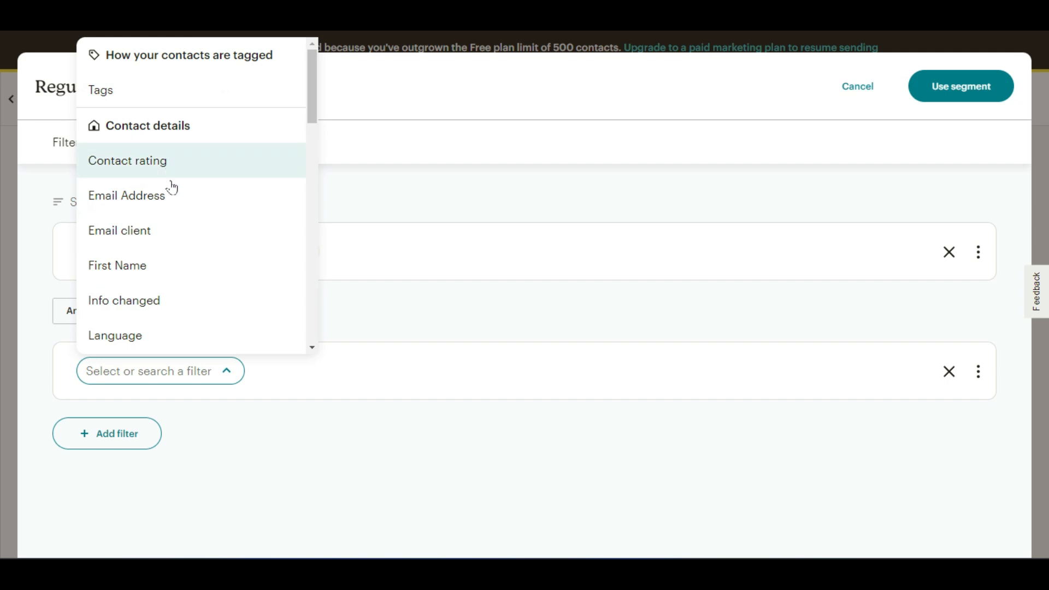
scroll(186, 229, "down", 2)
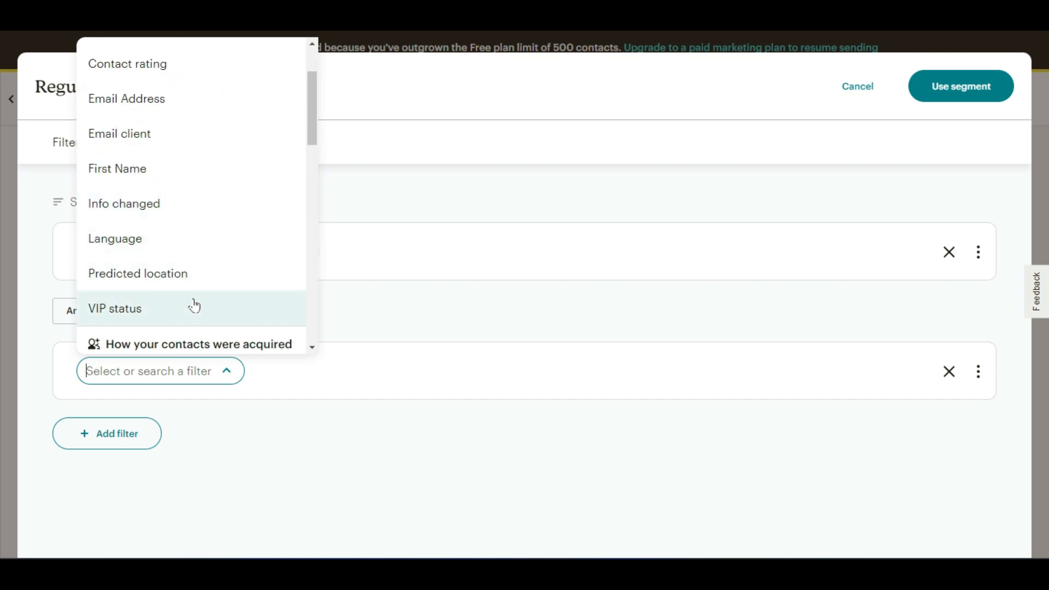
scroll(194, 303, "down", 3)
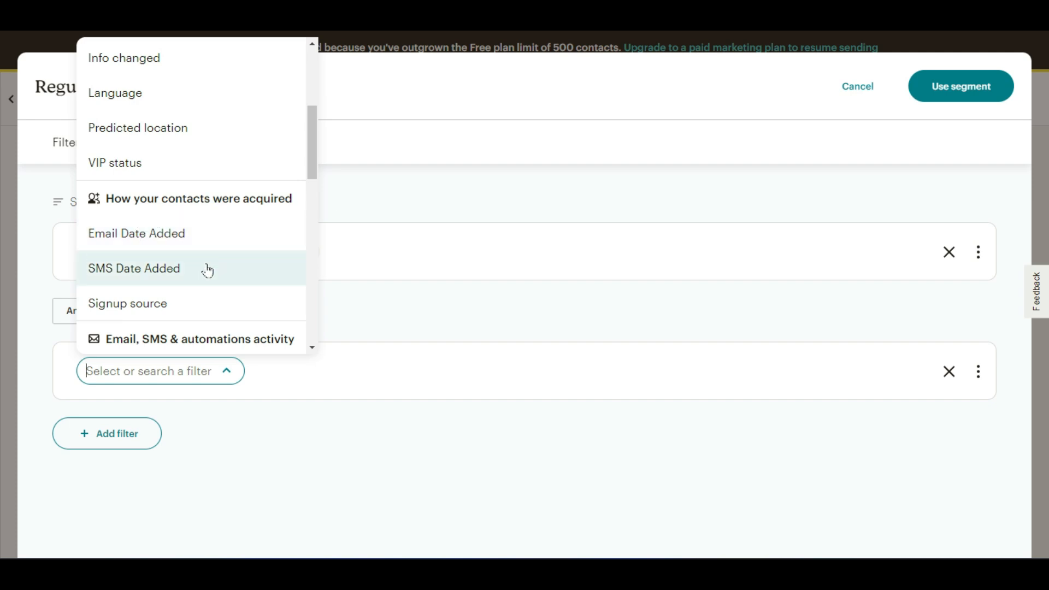
scroll(208, 271, "down", 4)
scroll(218, 304, "down", 1)
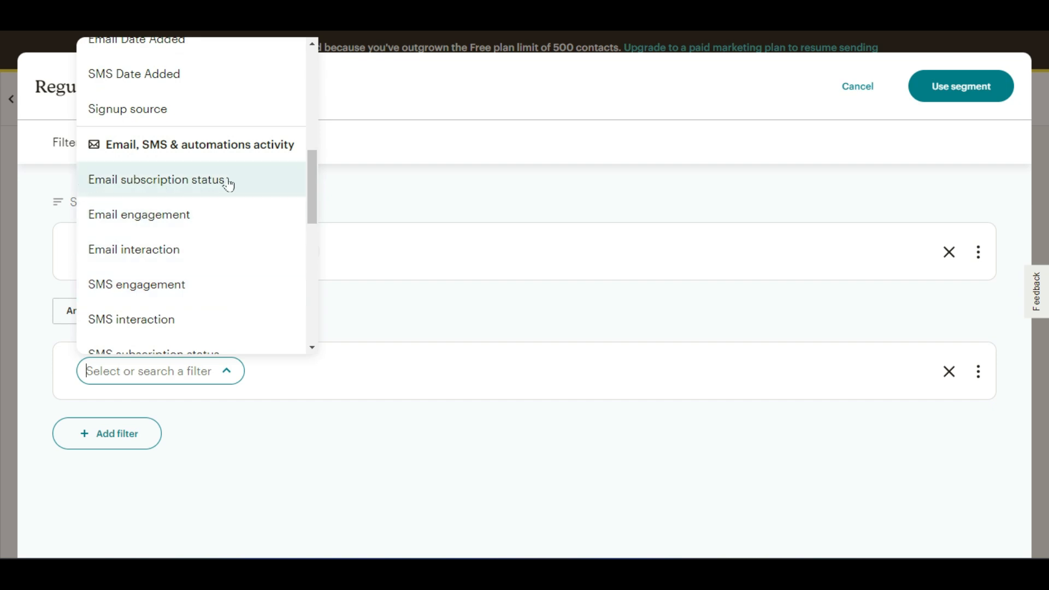
scroll(213, 282, "down", 5)
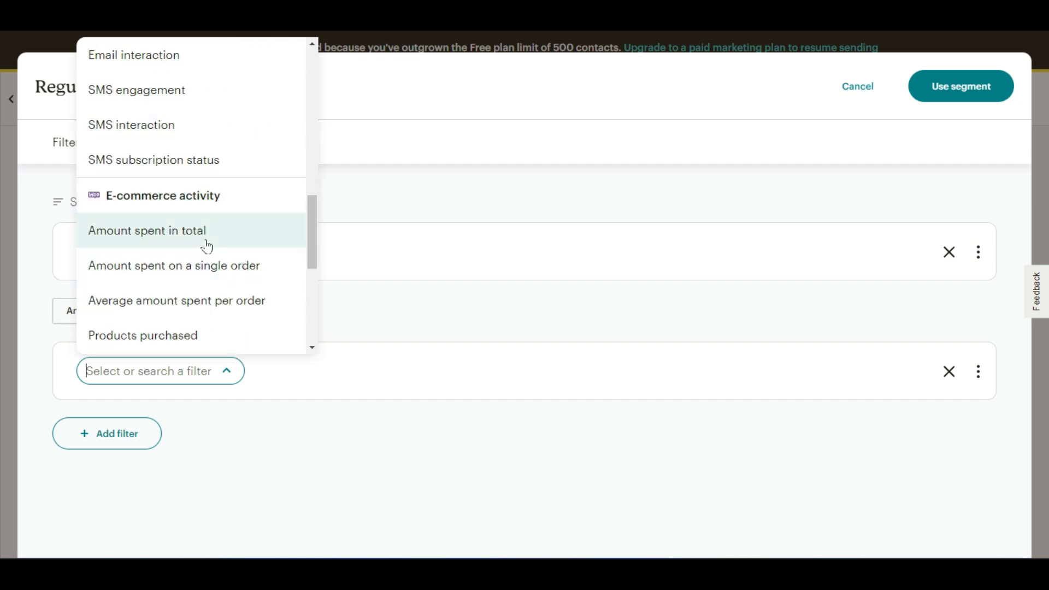
scroll(207, 246, "down", 3)
scroll(180, 317, "up", 10)
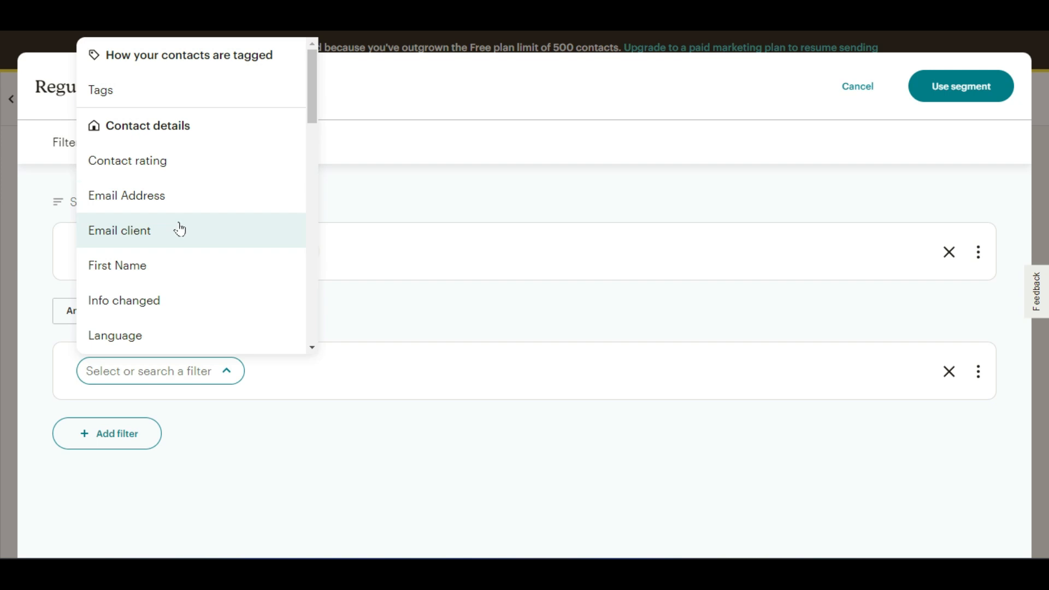
left_click(119, 196)
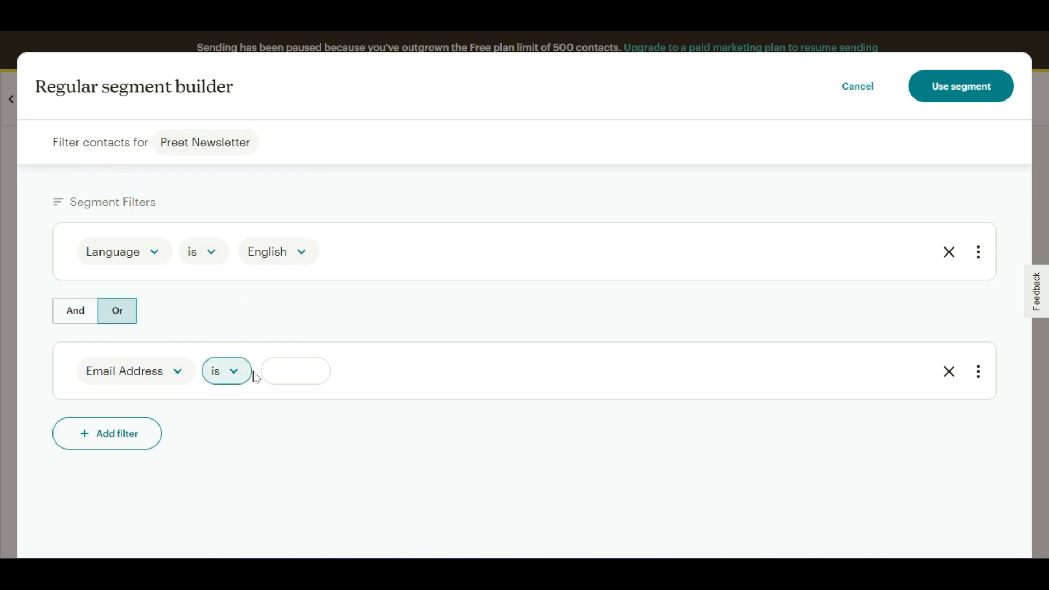
Set the Email Address segment filter's condition to "ends with" and its value to "gmail"
left_click(267, 368)
left_click(219, 371)
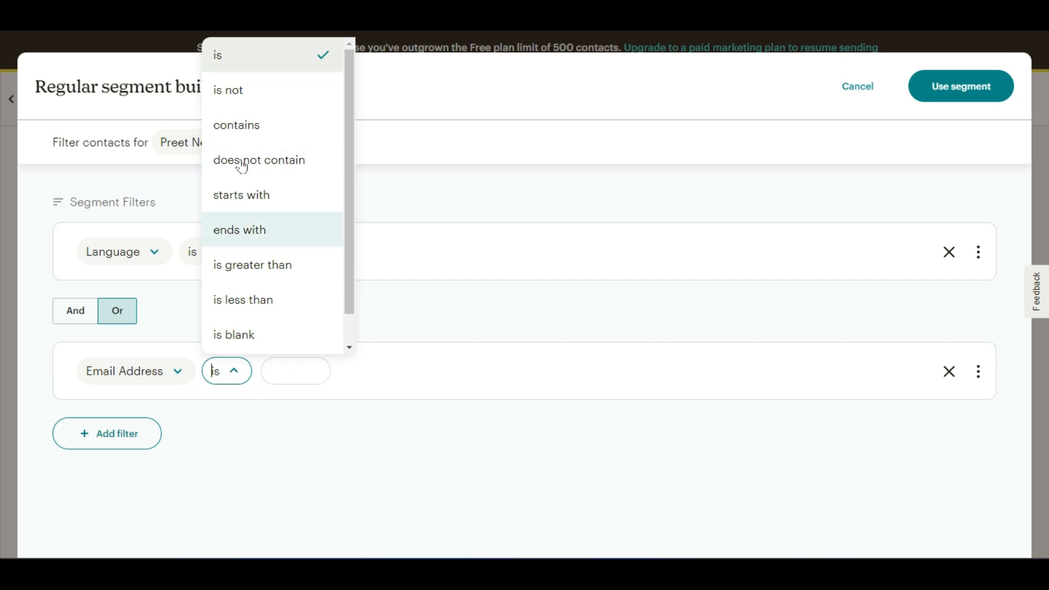
left_click(153, 376)
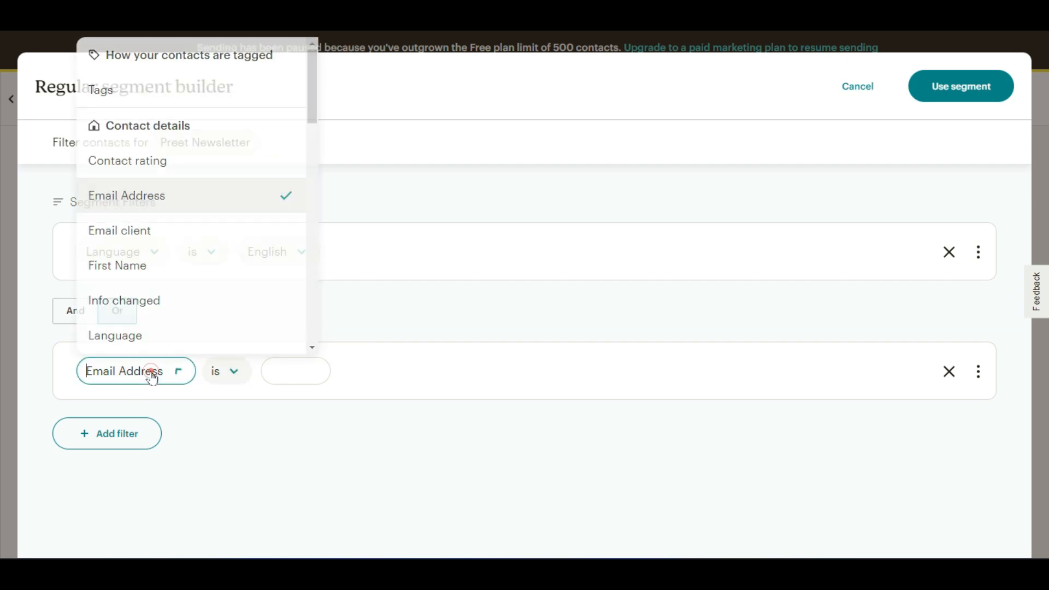
left_click(153, 377)
left_click(214, 376)
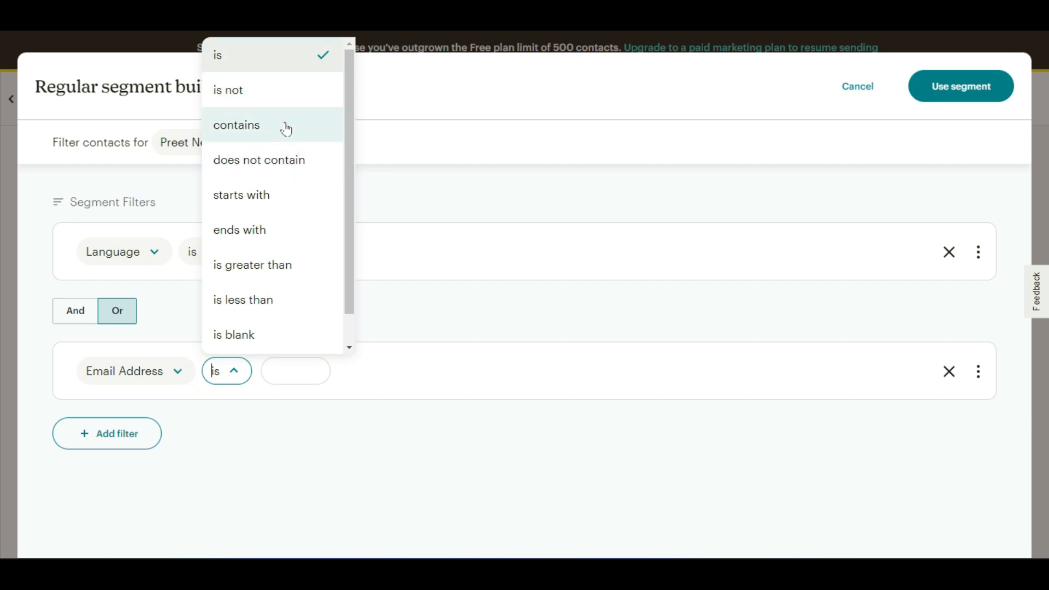
left_click(274, 240)
left_click(328, 372)
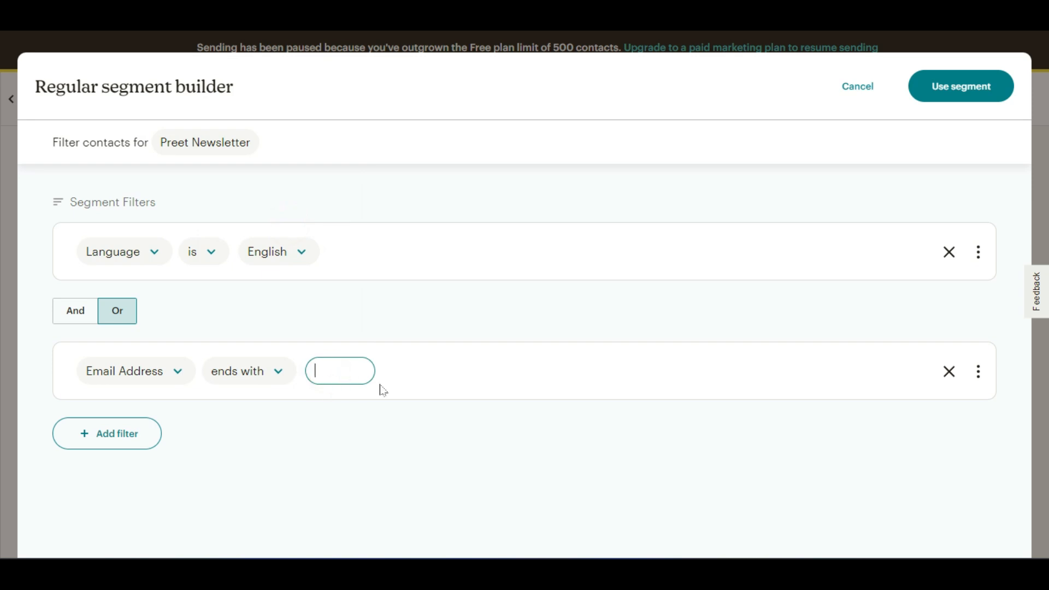
type("gmail")
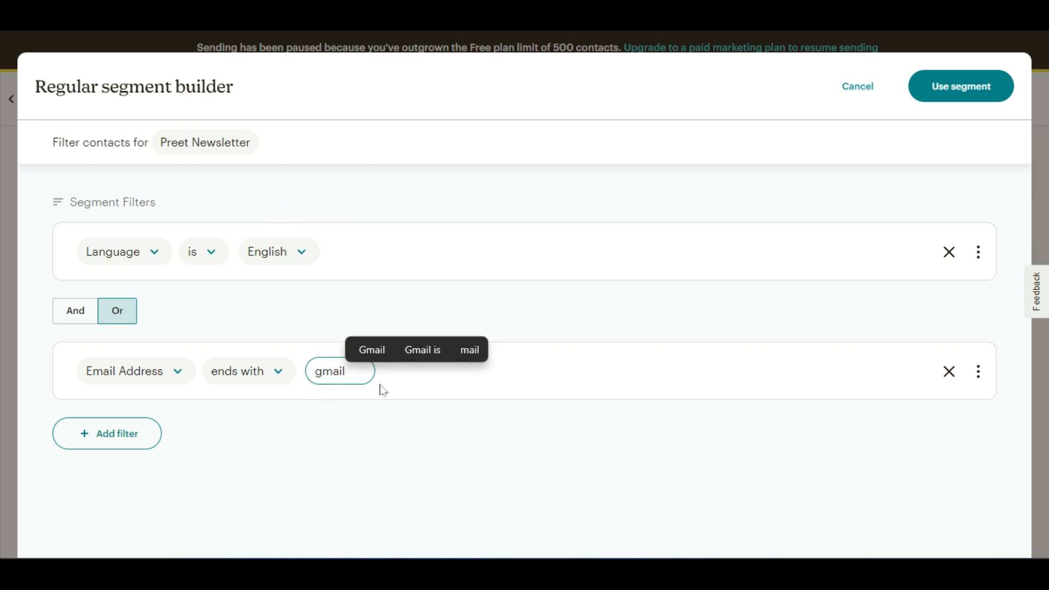
Clear the Email Address filter's value and cancel the segment builder without applying the filters
left_click_drag(365, 382, 271, 375)
key("BackSpace")
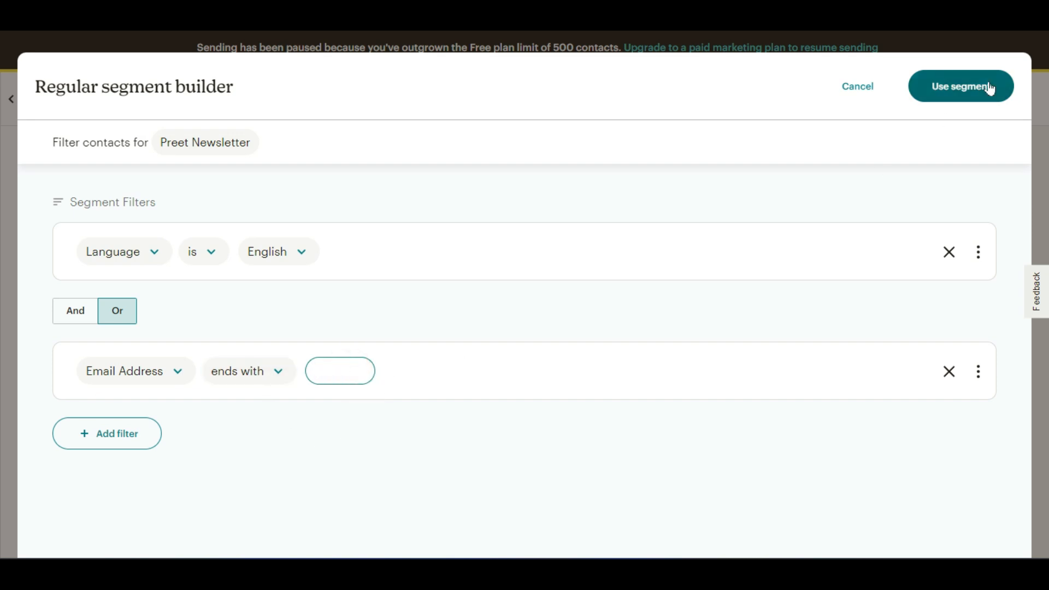
left_click(862, 90)
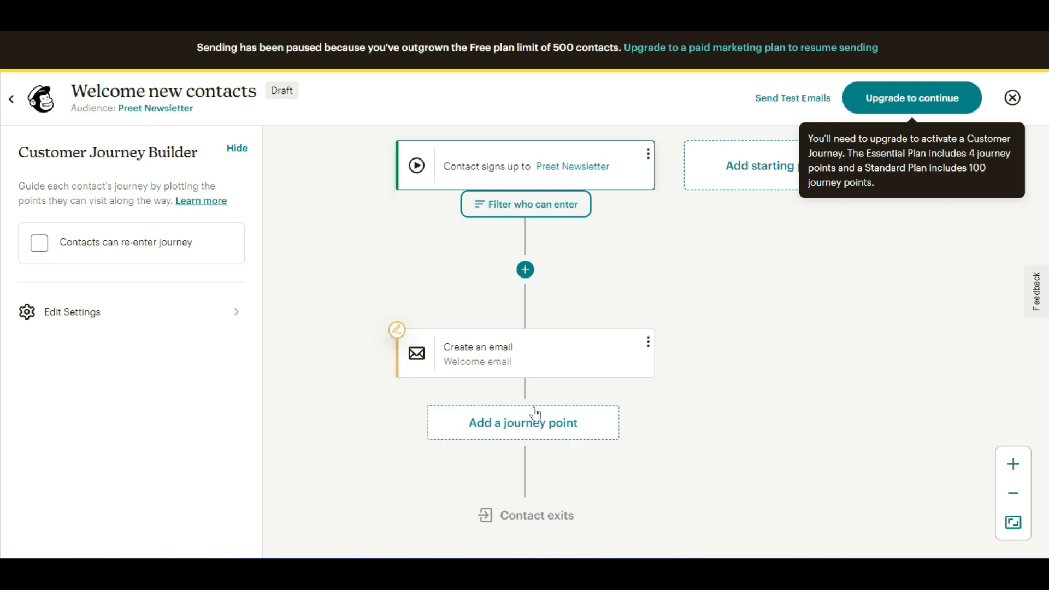
Add a time delay of 1 week as a journey point after the welcome email and save it
scroll(431, 448, "down", 2)
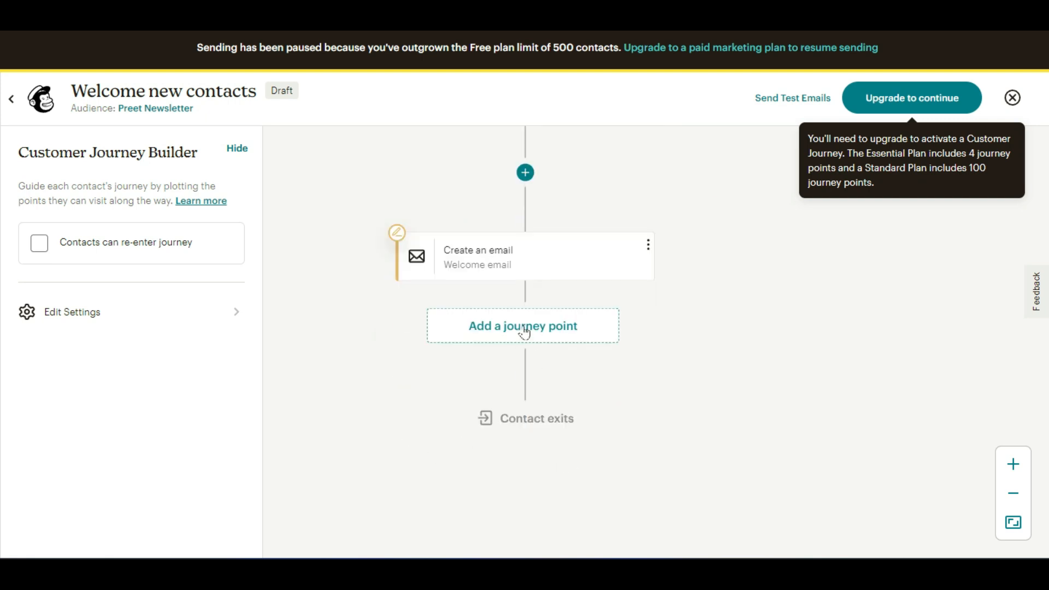
left_click(556, 337)
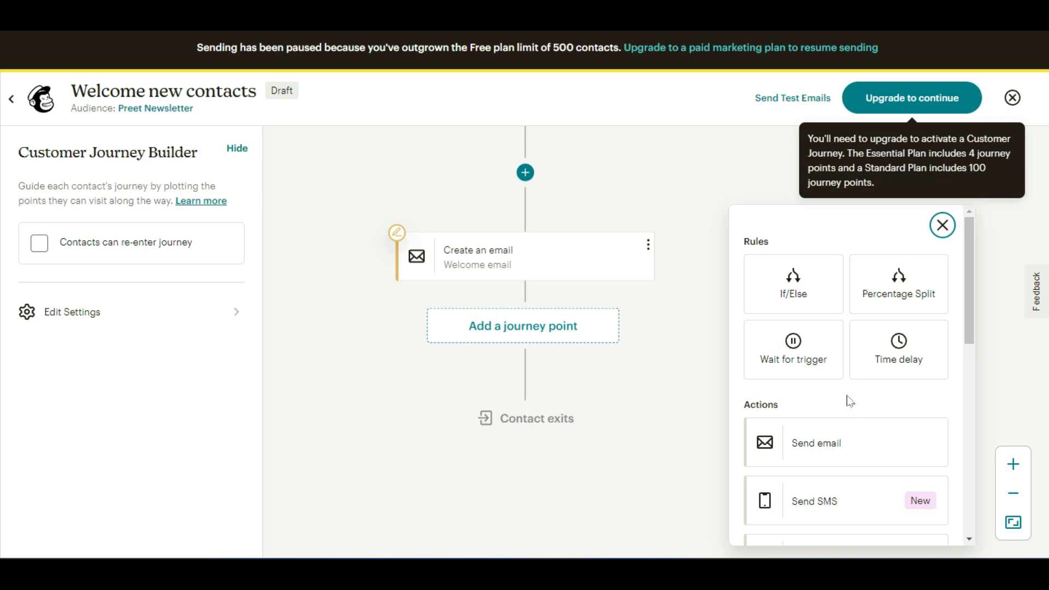
scroll(846, 400, "down", 1)
scroll(847, 400, "up", 1)
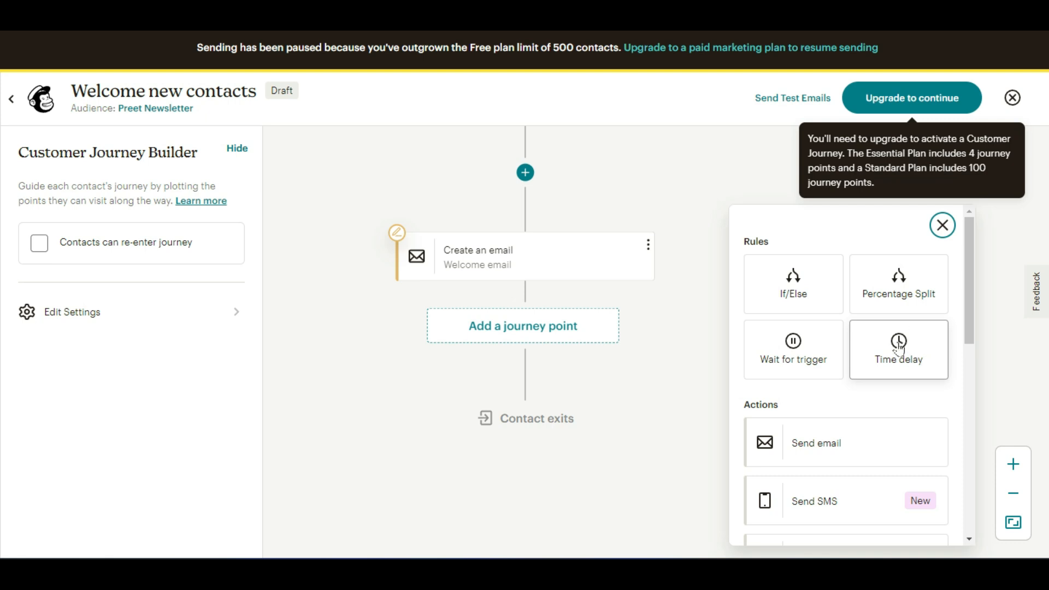
scroll(674, 394, "down", 2)
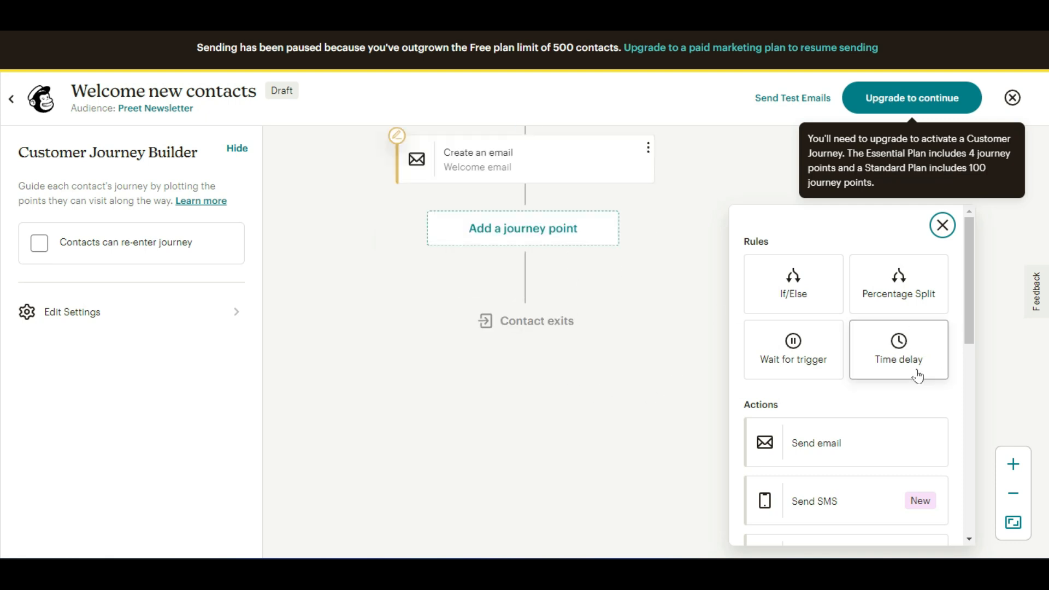
scroll(904, 388, "down", 2)
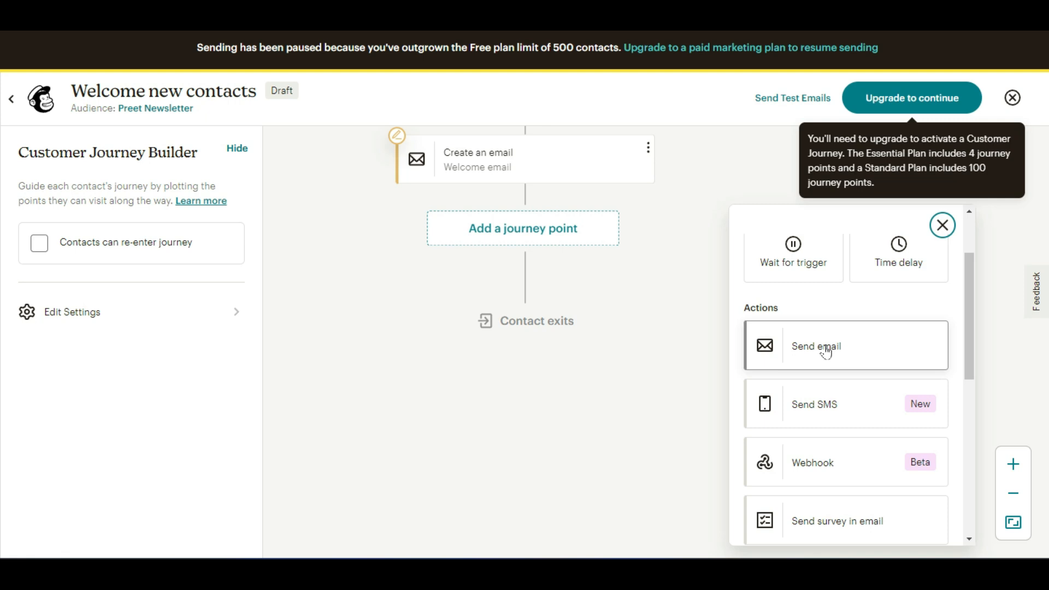
scroll(902, 415, "up", 2)
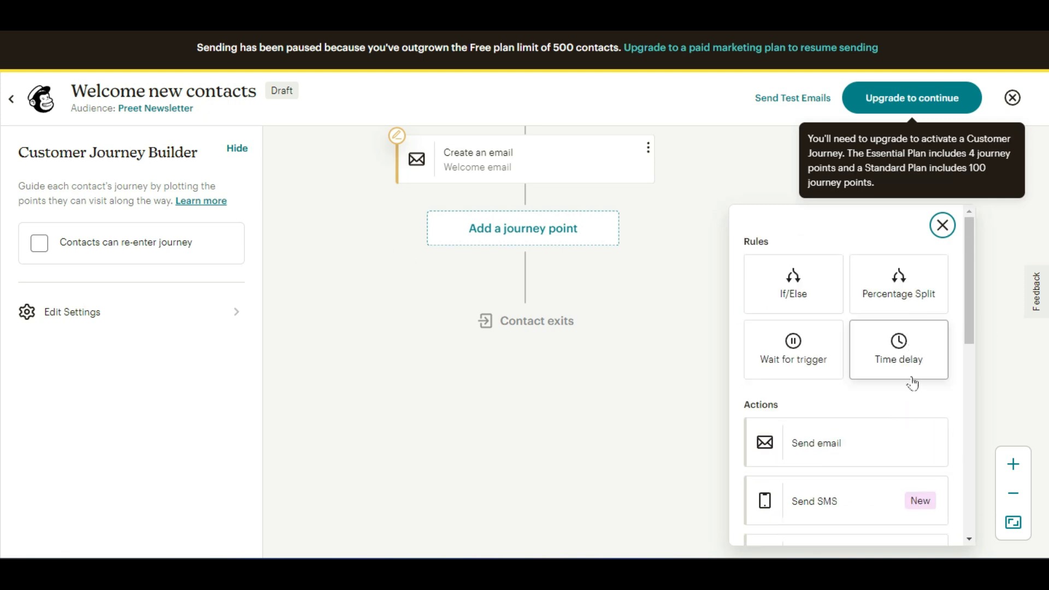
left_click(897, 350)
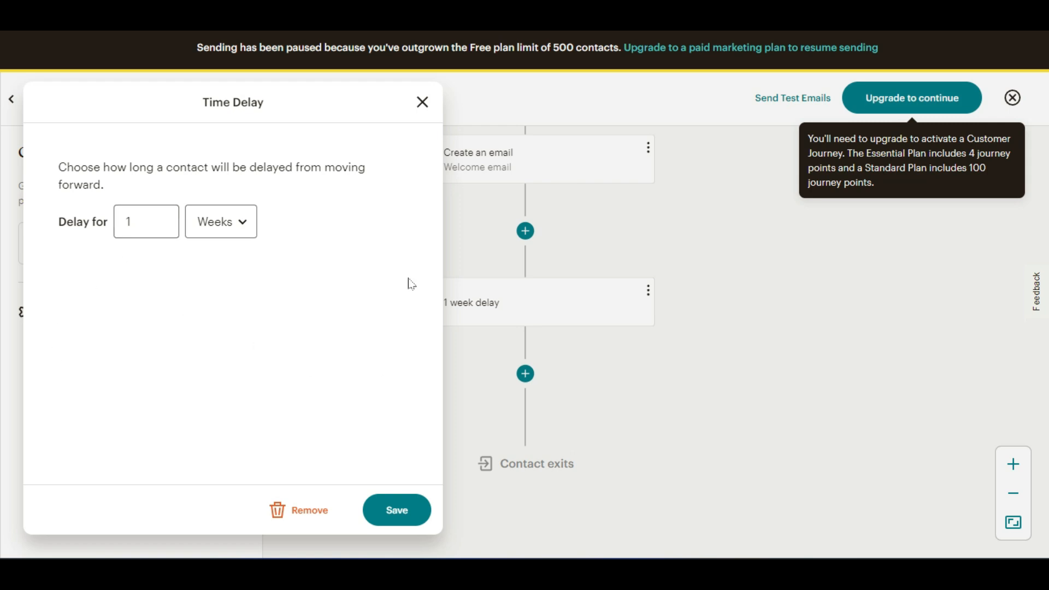
left_click(393, 513)
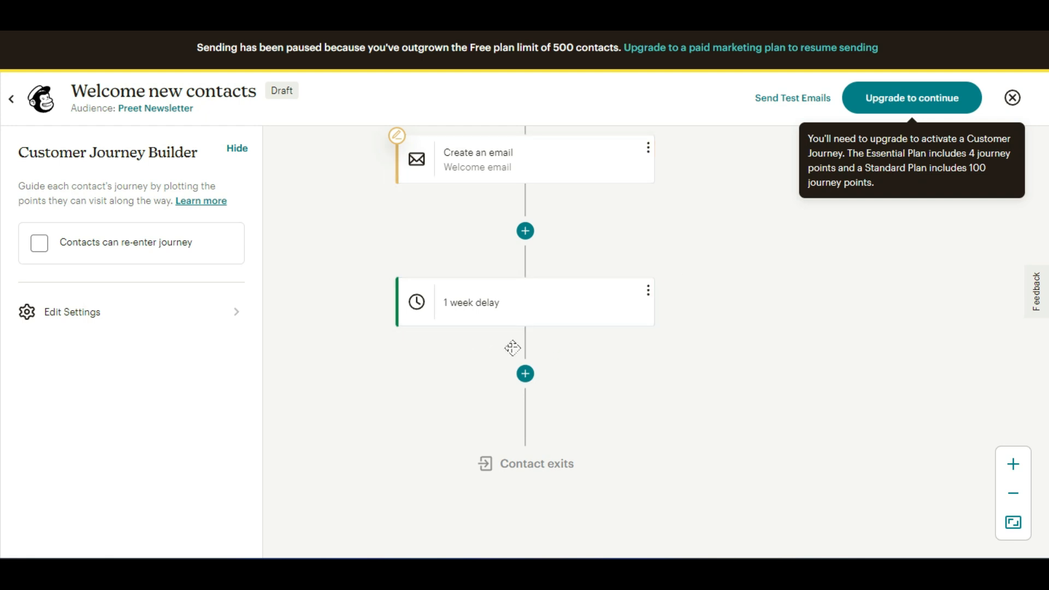
Examine the rules, actions and integrations available as a journey point after the 1 week delay without adding one
mouse_move(525, 387)
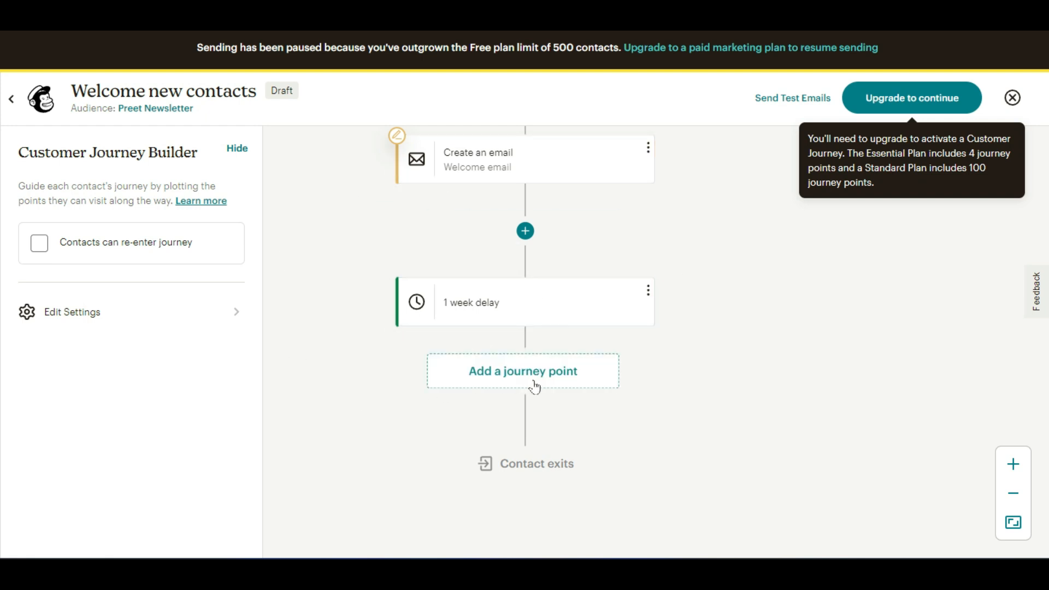
left_click(538, 385)
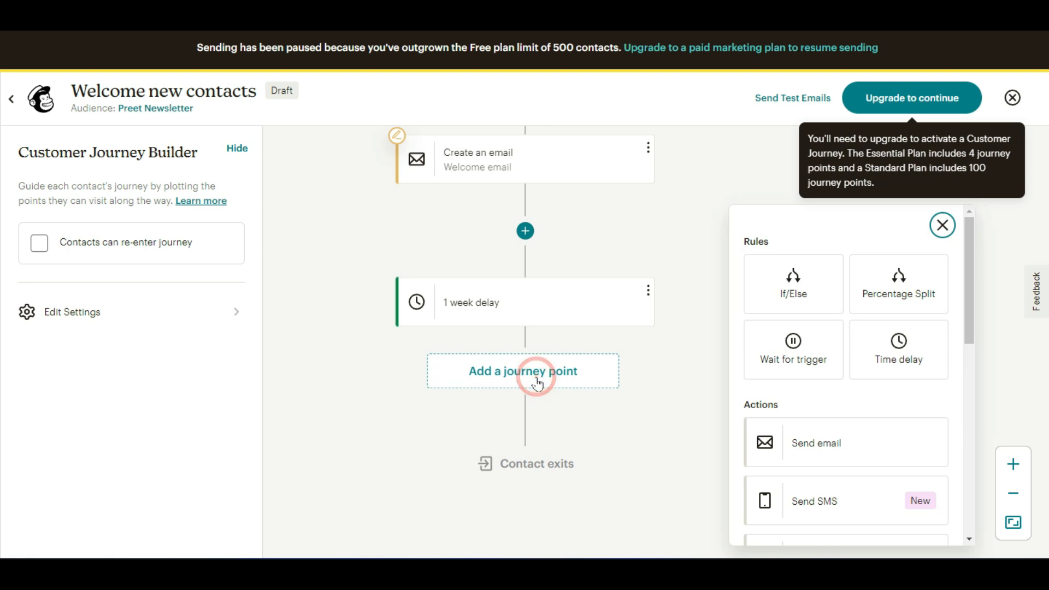
scroll(858, 453, "down", 1)
scroll(860, 455, "down", 1)
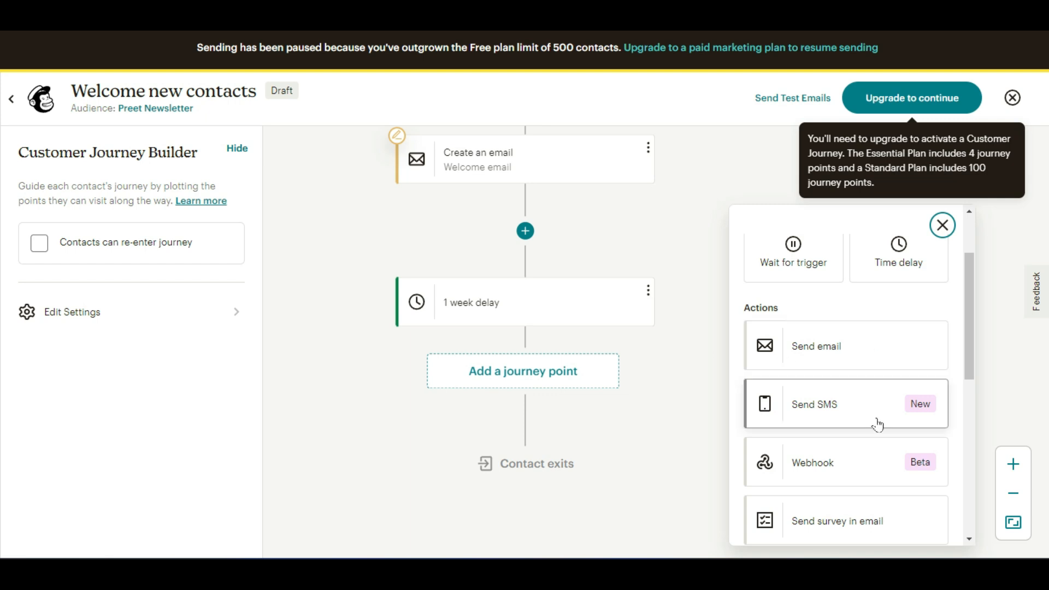
scroll(877, 425, "down", 1)
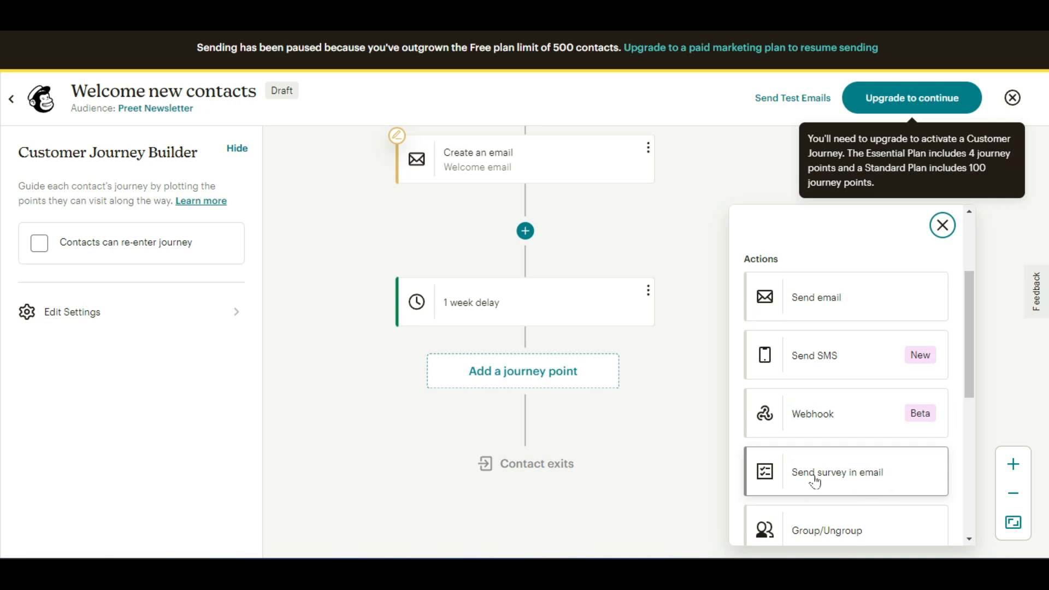
scroll(830, 478, "down", 2)
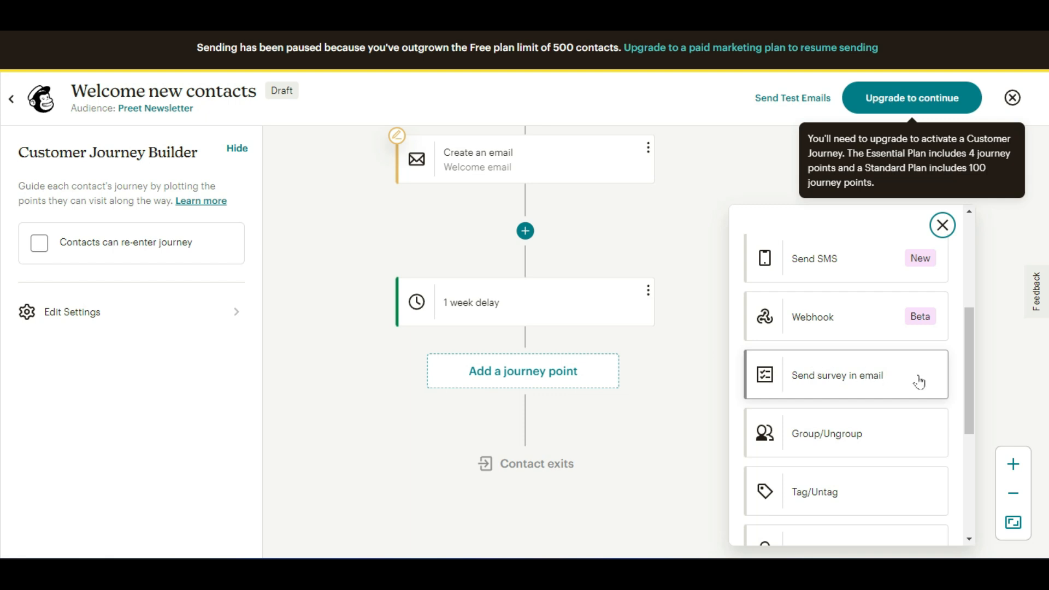
scroll(919, 381, "down", 3)
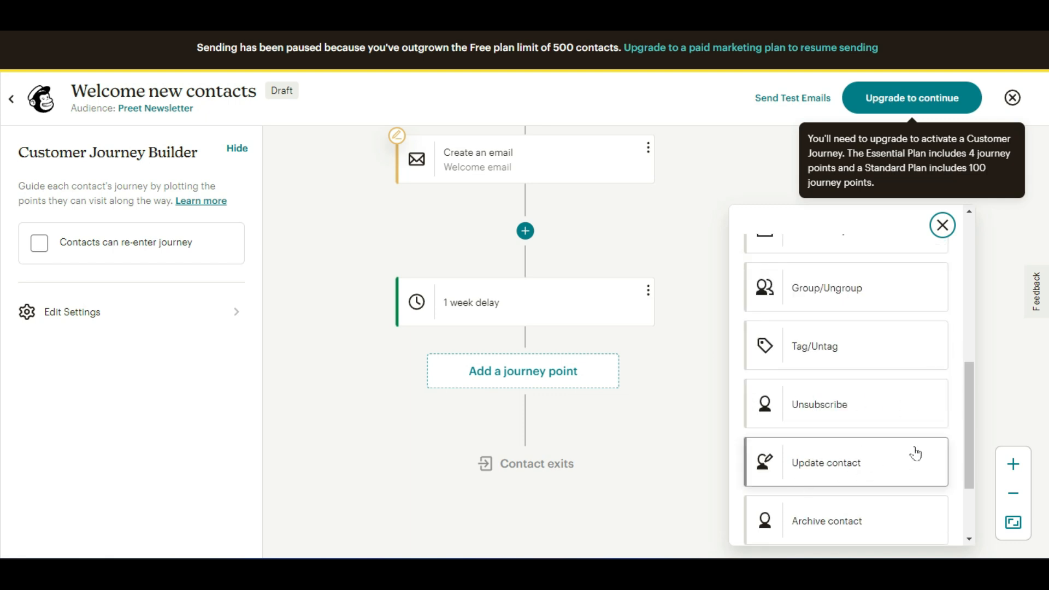
scroll(914, 470, "down", 2)
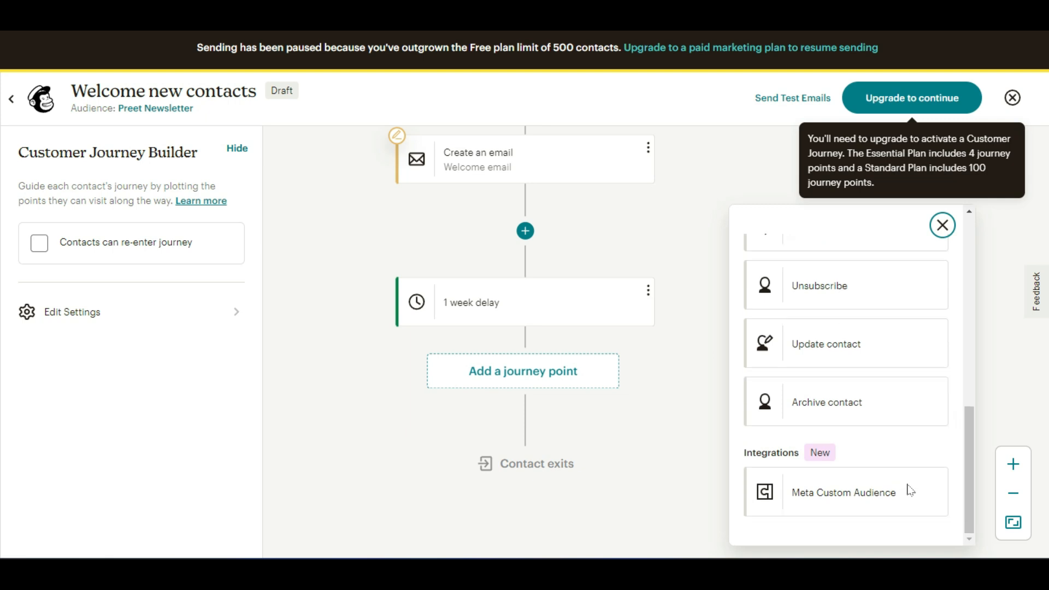
scroll(854, 477, "up", 10)
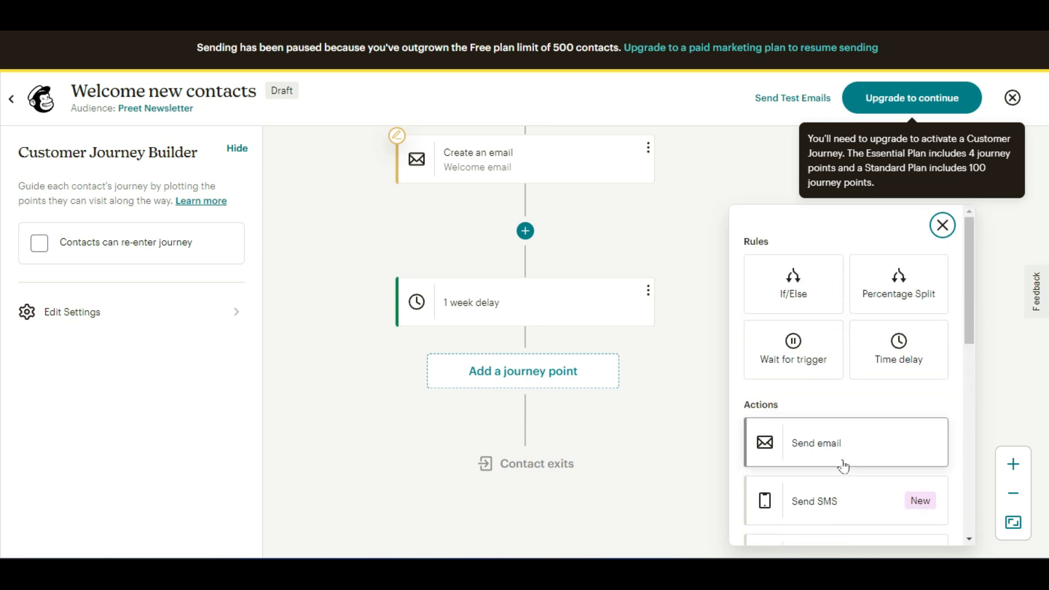
left_click(946, 234)
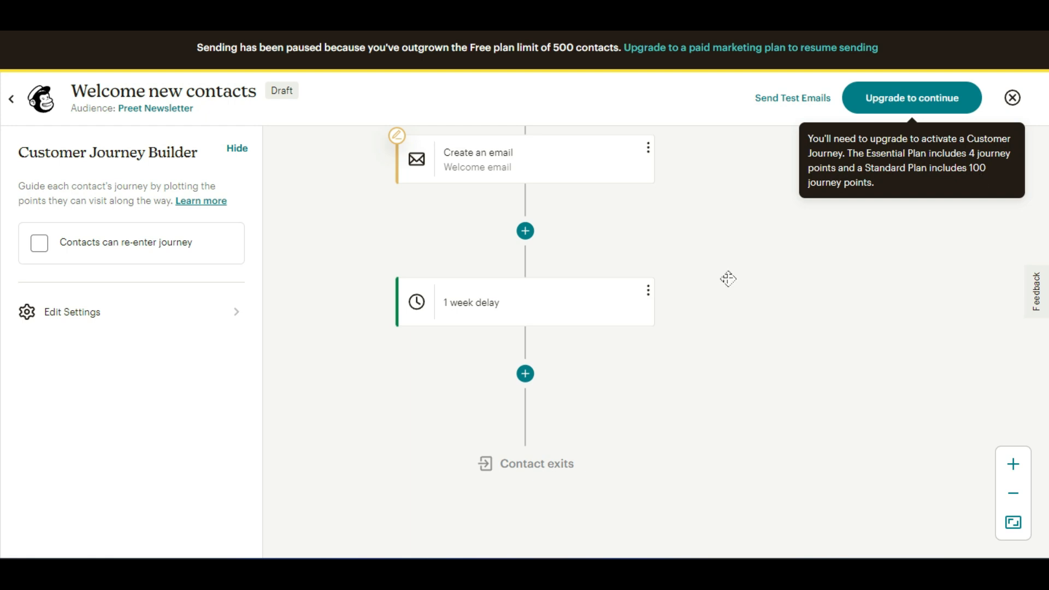
Set the journey's marketing objective to Something else in its settings and review the tracking and contact management options
scroll(784, 362, "up", 7)
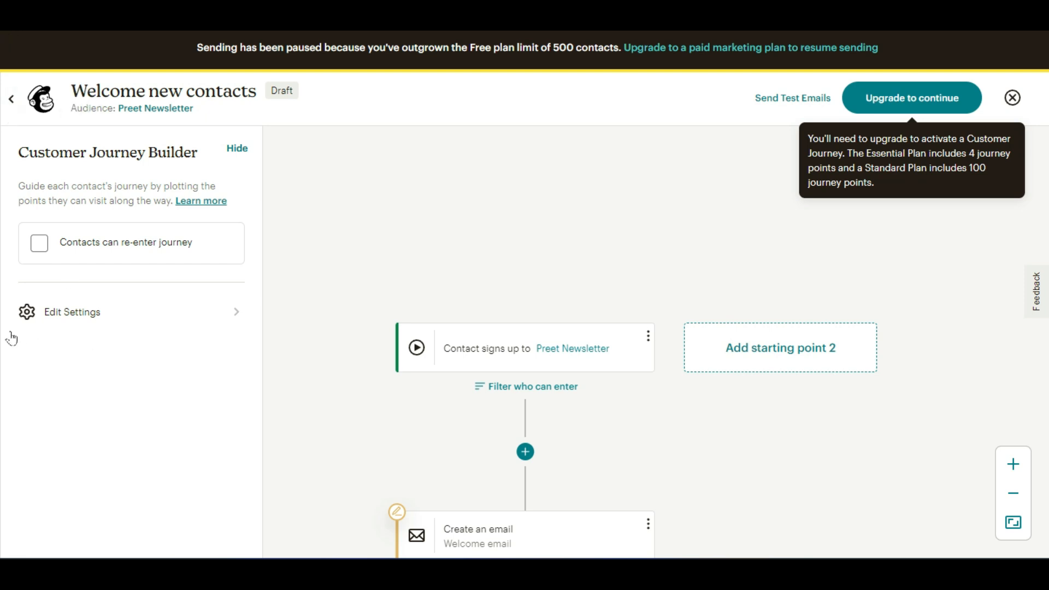
left_click(94, 320)
left_click_drag(159, 225, 30, 224)
scroll(206, 293, "down", 2)
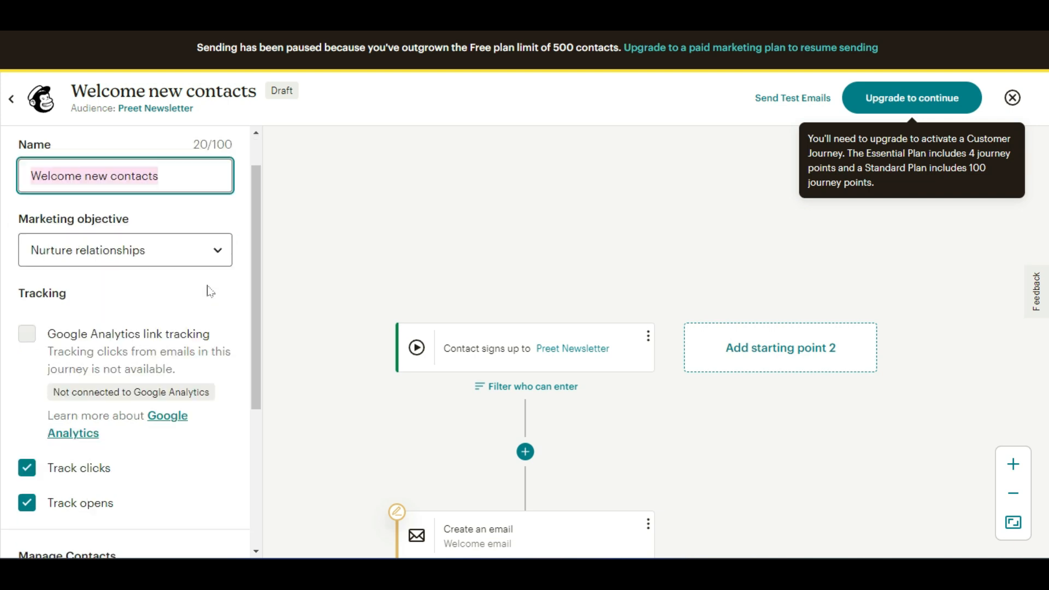
left_click(117, 241)
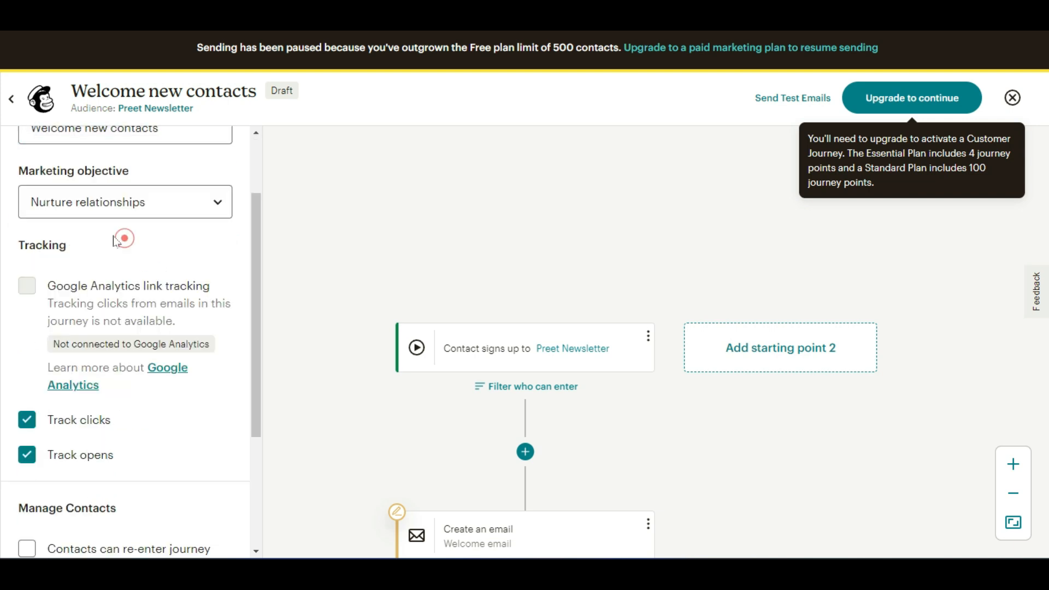
left_click(157, 202)
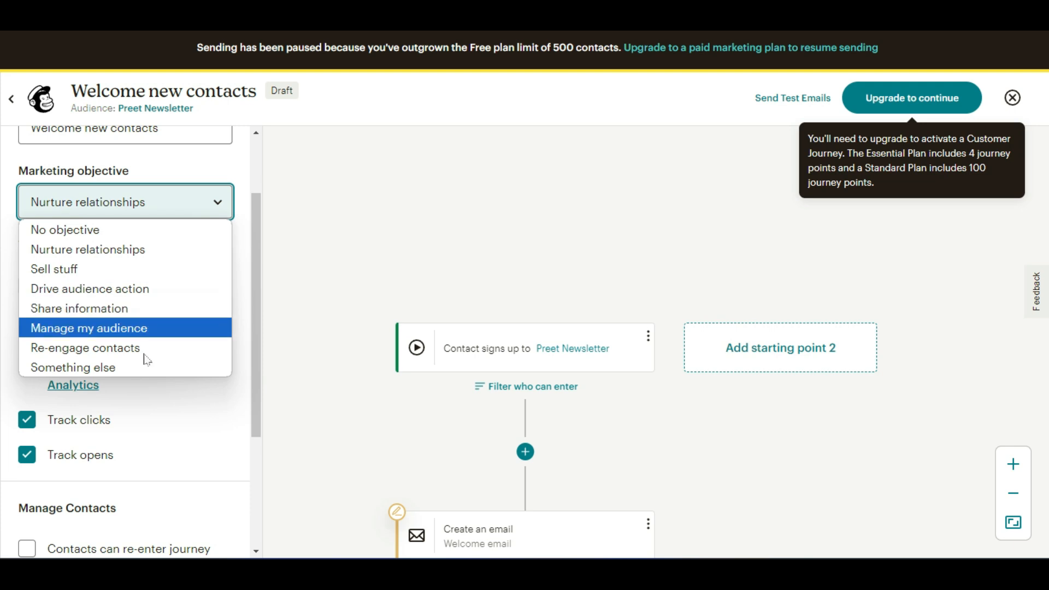
left_click(108, 367)
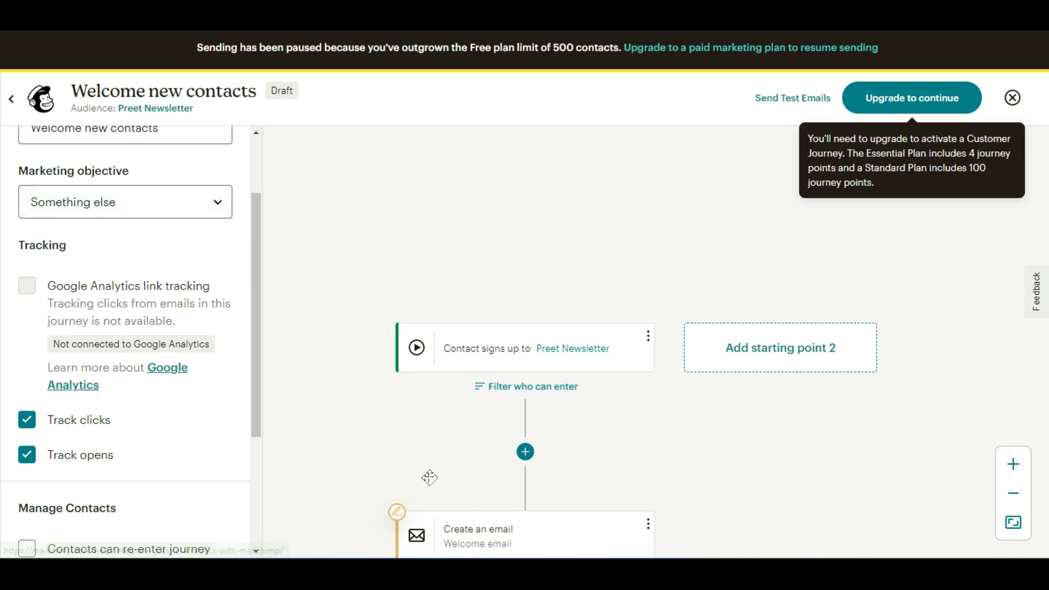
scroll(186, 438, "down", 1)
scroll(186, 438, "down", 1)
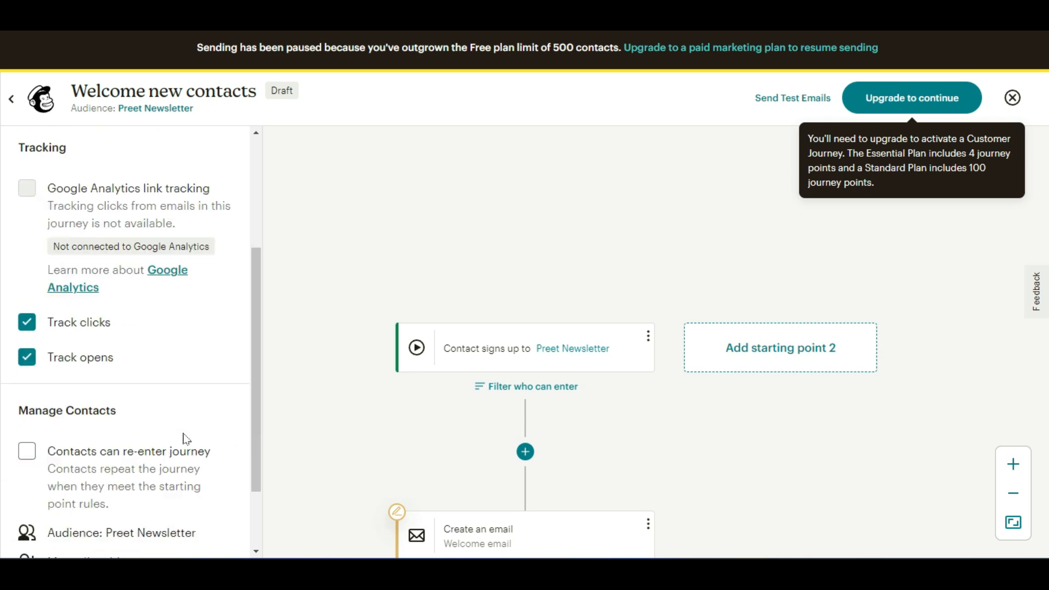
scroll(186, 439, "down", 2)
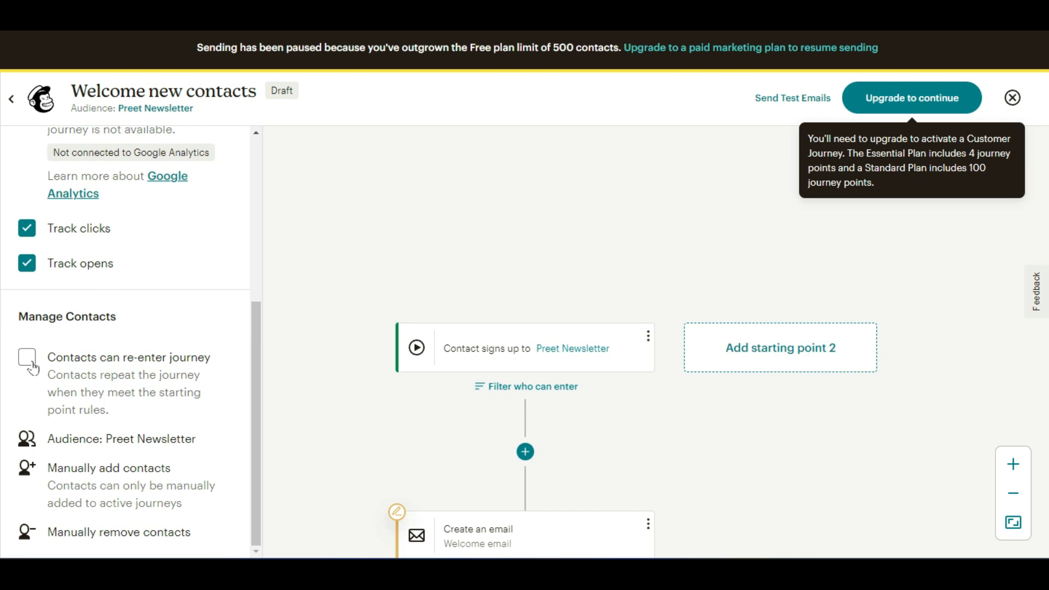
scroll(32, 369, "up", 5)
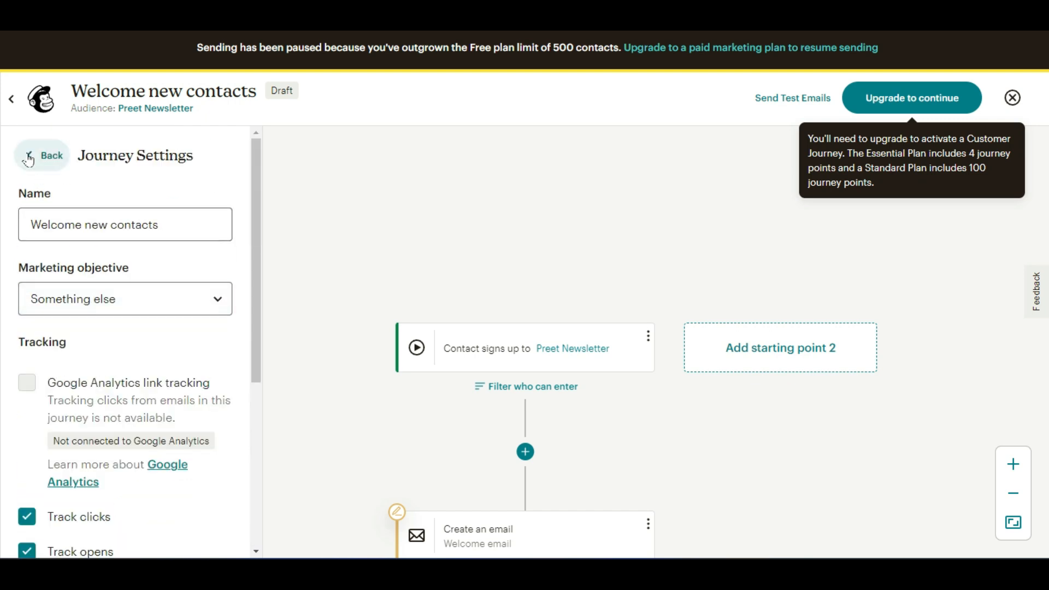
Leave the journey builder, look over the Customer Journeys overview and open the list of all journeys
left_click(21, 109)
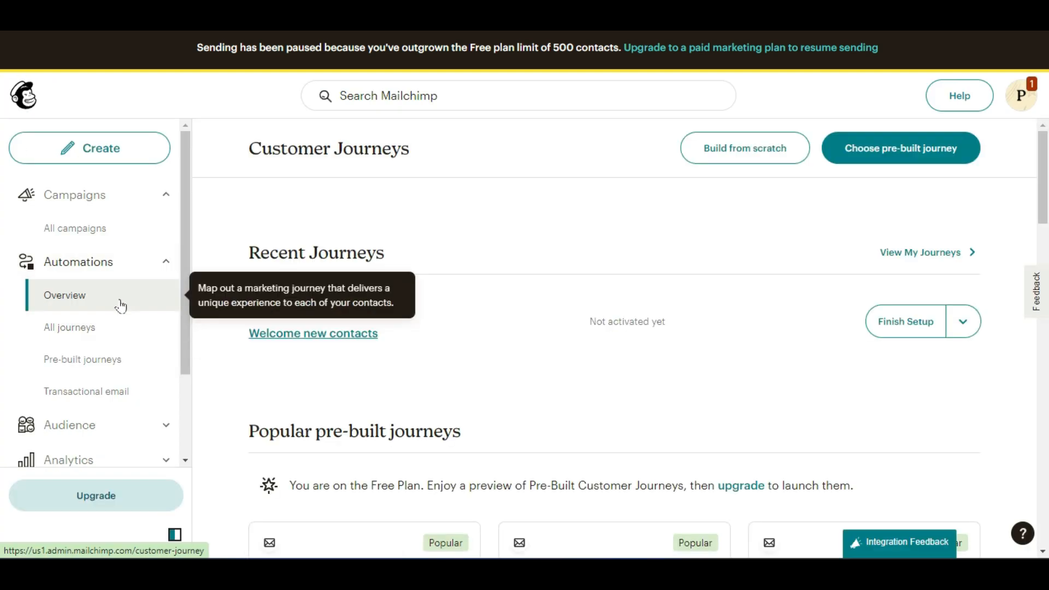
scroll(405, 281, "down", 10)
scroll(407, 289, "up", 10)
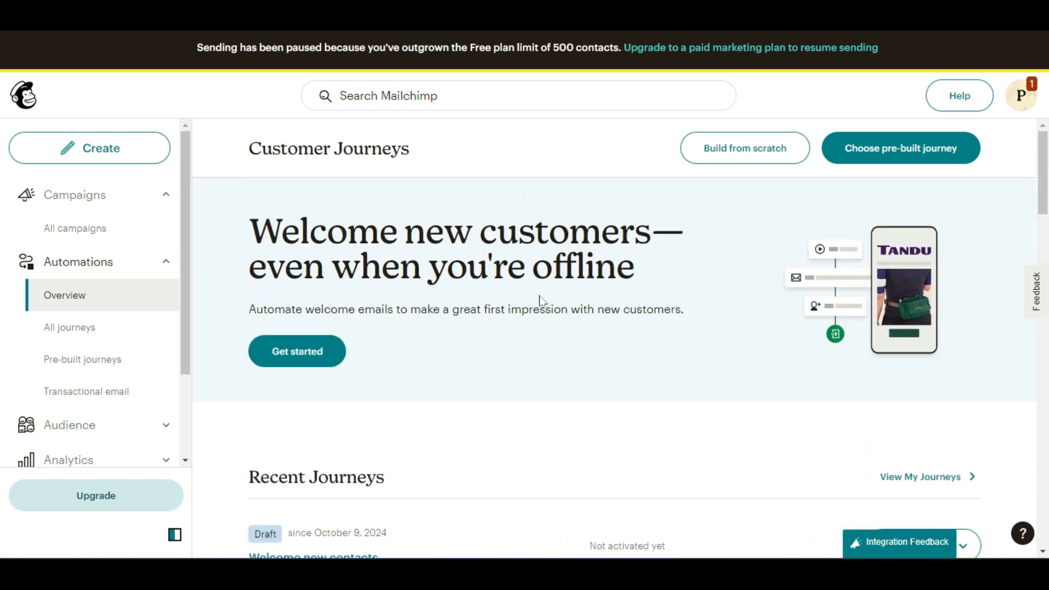
left_click(84, 327)
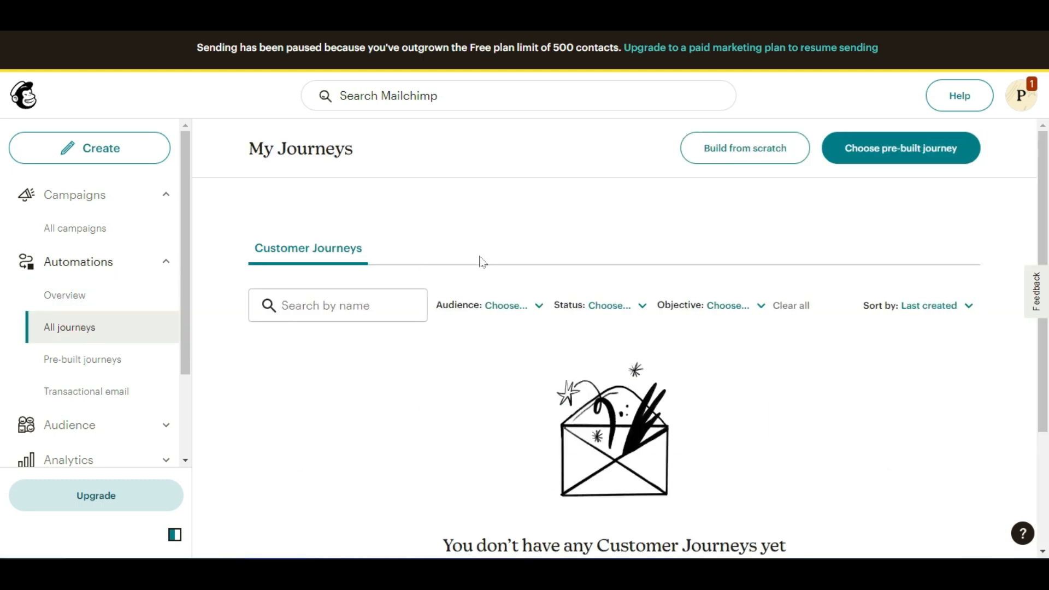
Look over the My Journeys list and check the options of its Objective, Status and Audience filters without applying any
scroll(478, 262, "down", 3)
scroll(846, 369, "up", 3)
left_click(729, 307)
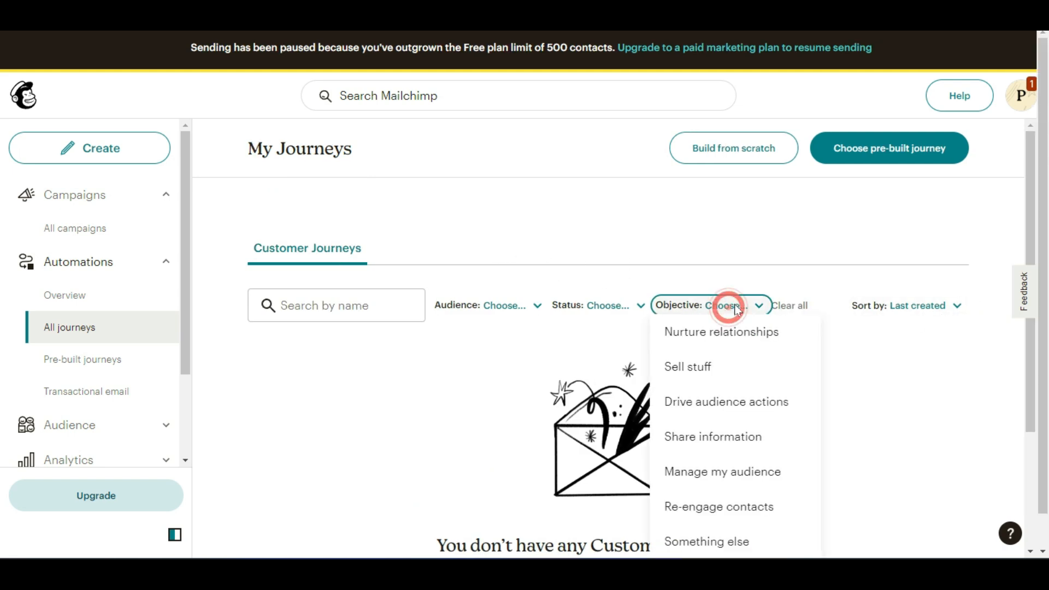
left_click(596, 305)
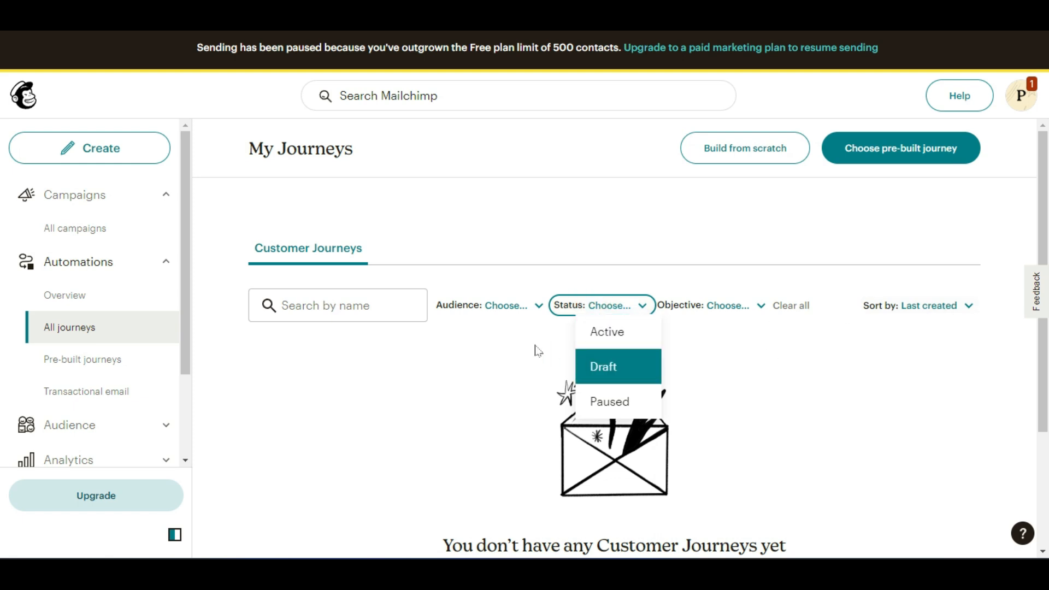
left_click(504, 306)
left_click(407, 374)
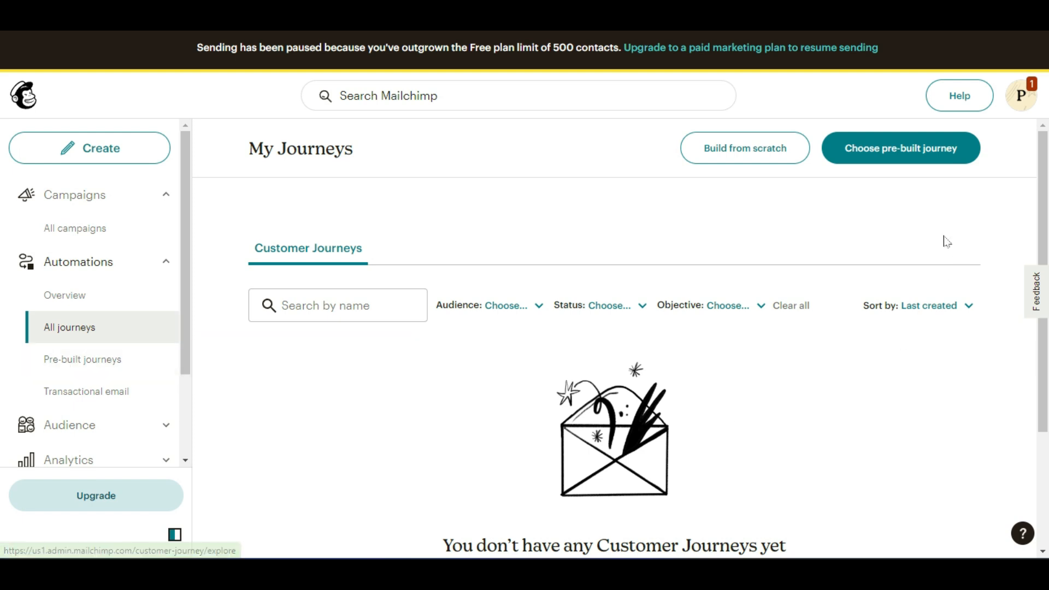
Open the pre-built journeys and examine the first Find & welcome new contacts templates, including the extra integrations supported by Welcome series
left_click(920, 148)
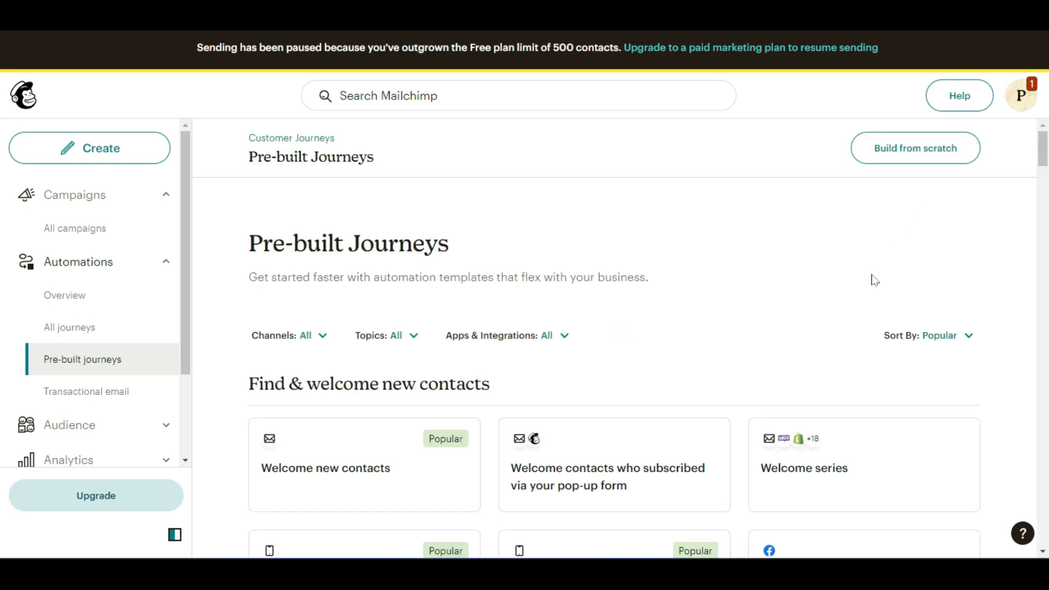
scroll(874, 282, "down", 1)
scroll(316, 317, "down", 4)
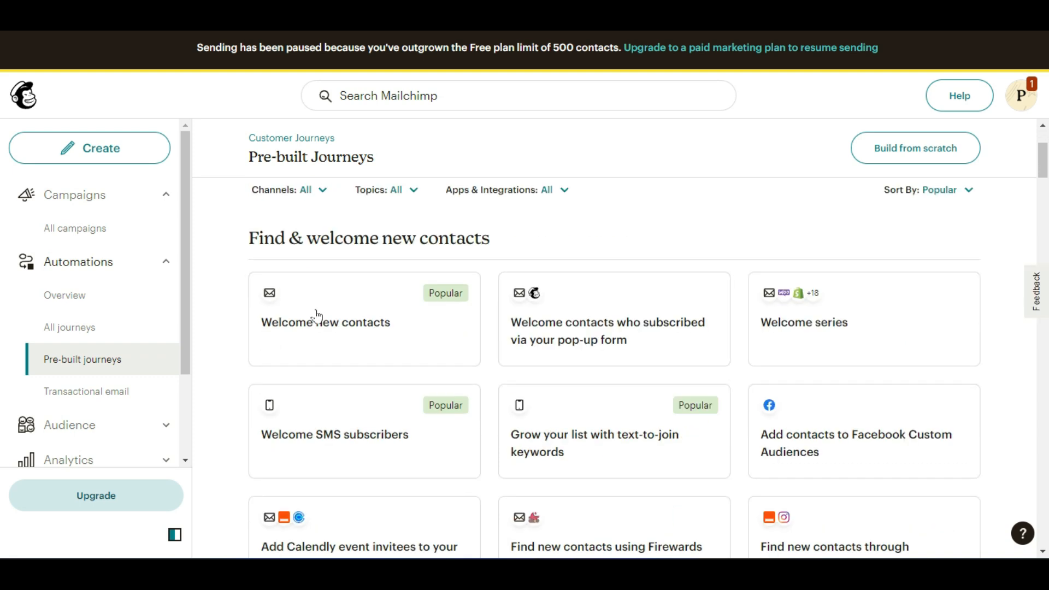
scroll(317, 317, "up", 5)
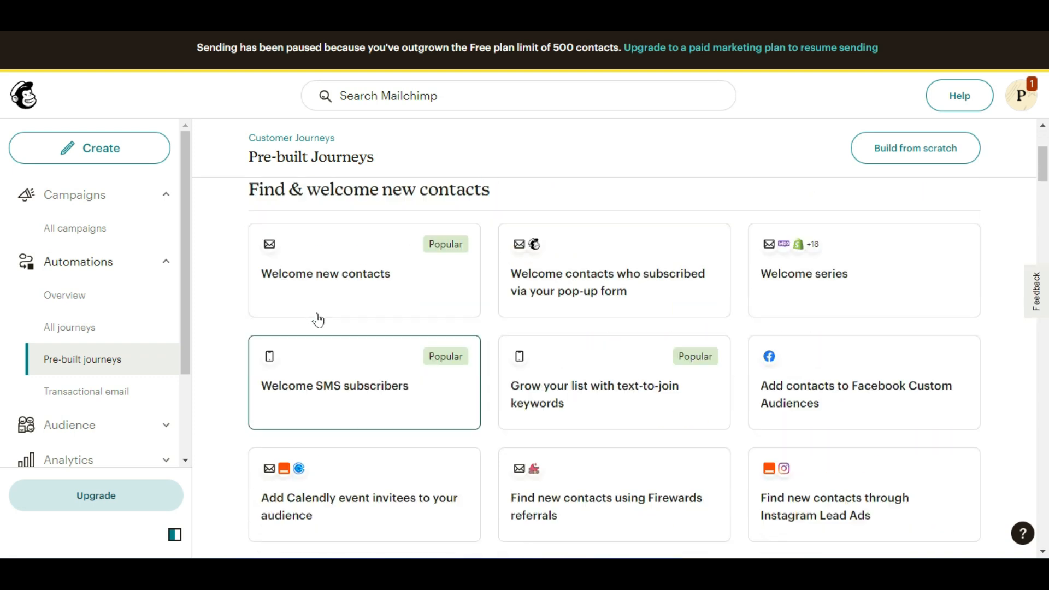
scroll(317, 317, "down", 4)
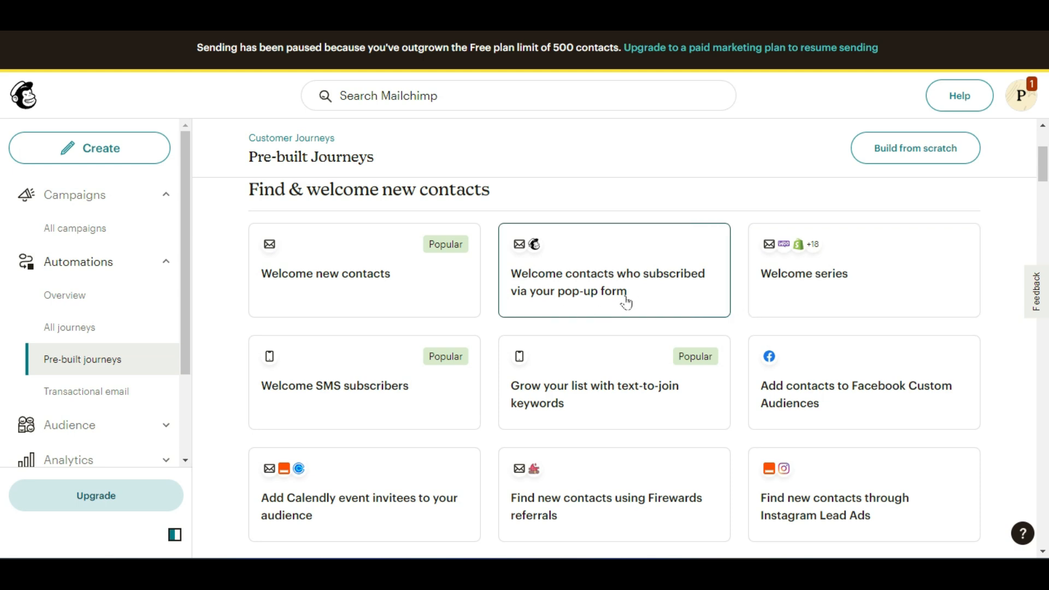
scroll(628, 305, "down", 3)
scroll(628, 309, "up", 6)
scroll(632, 313, "down", 2)
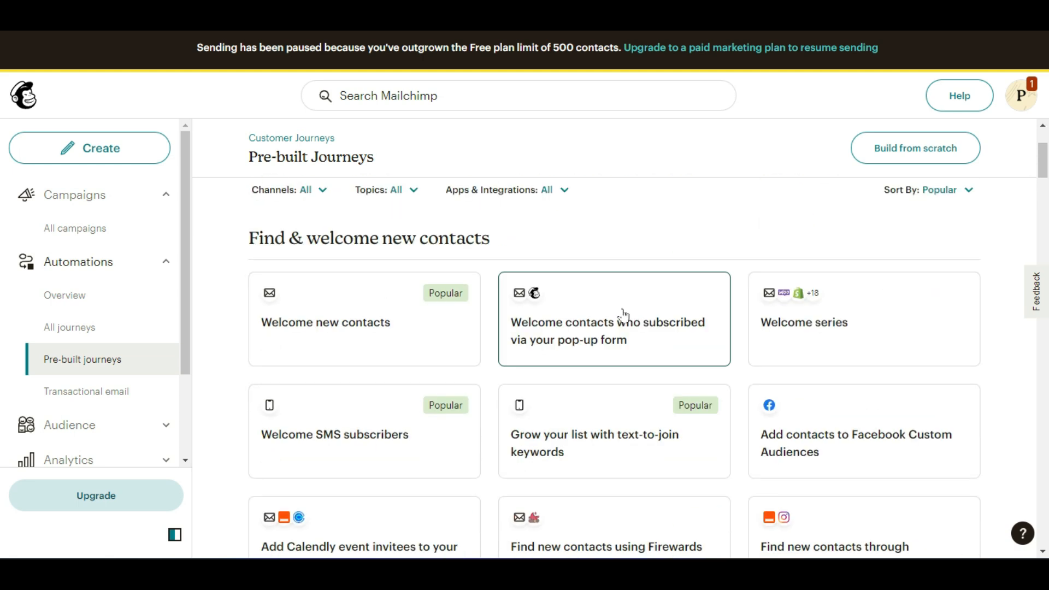
scroll(503, 391, "down", 4)
scroll(504, 391, "up", 3)
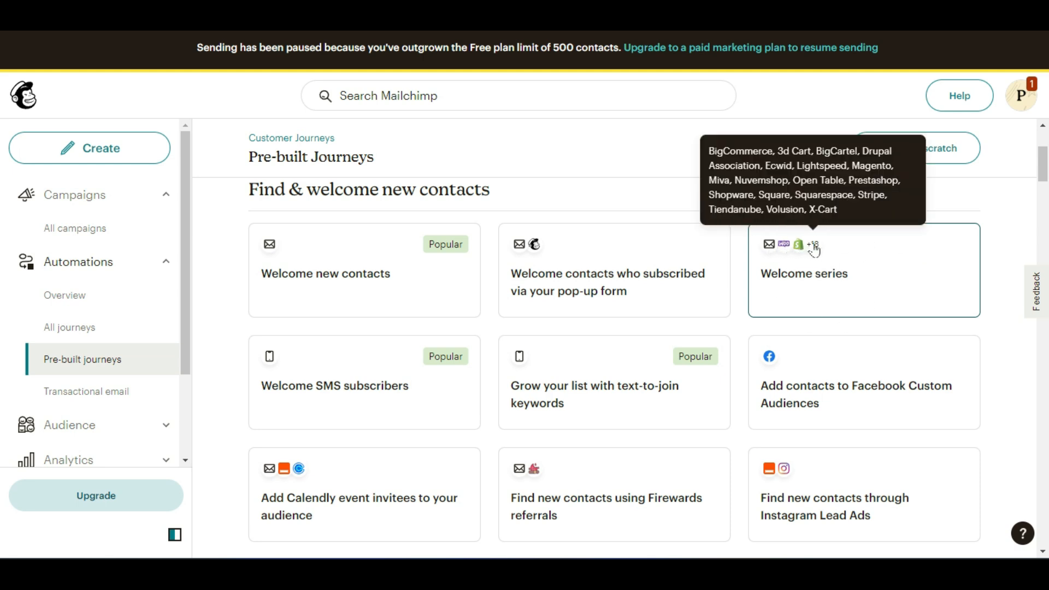
mouse_move(817, 253)
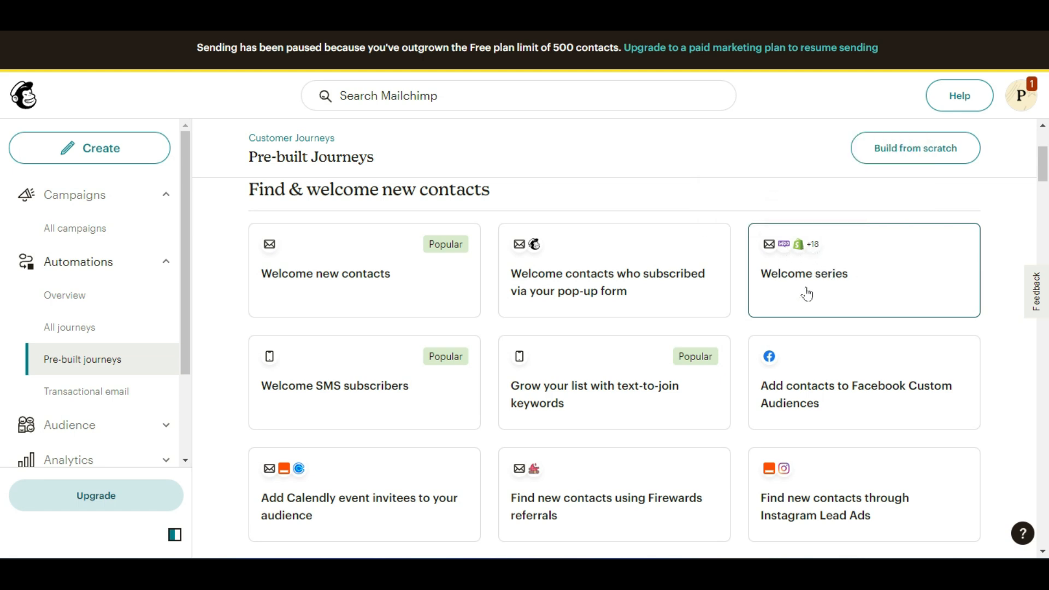
Review the remaining Find & welcome new contacts templates that bring in contacts through third-party apps and forms
scroll(759, 349, "down", 2)
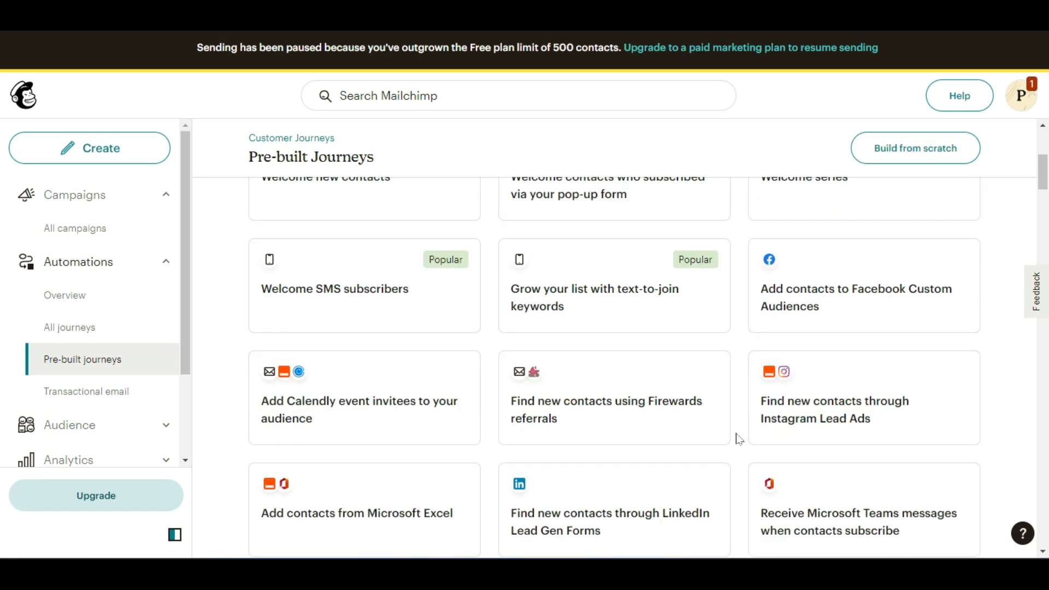
scroll(740, 456, "down", 4)
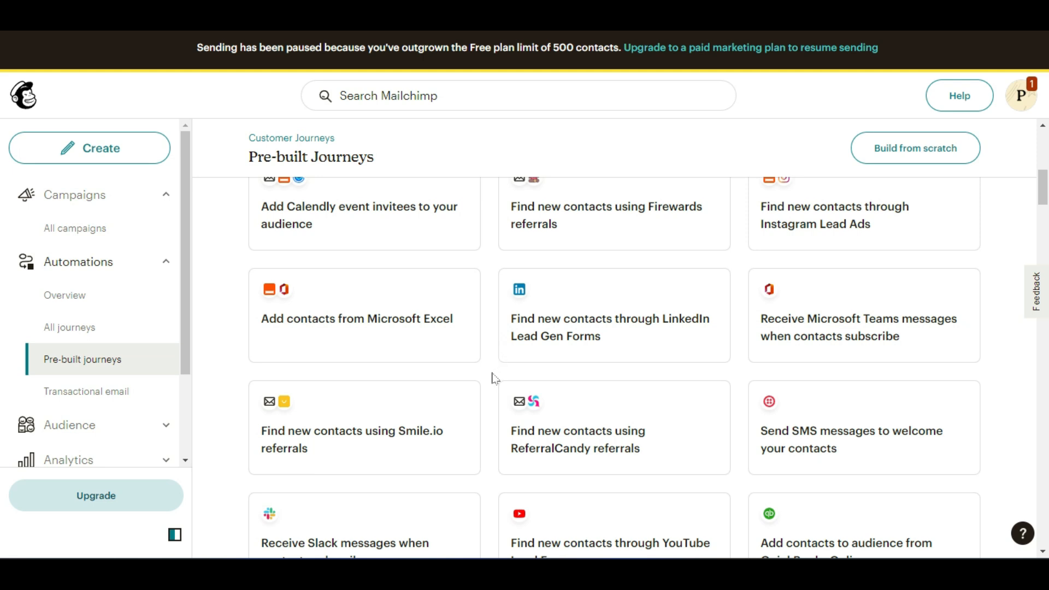
scroll(494, 378, "down", 5)
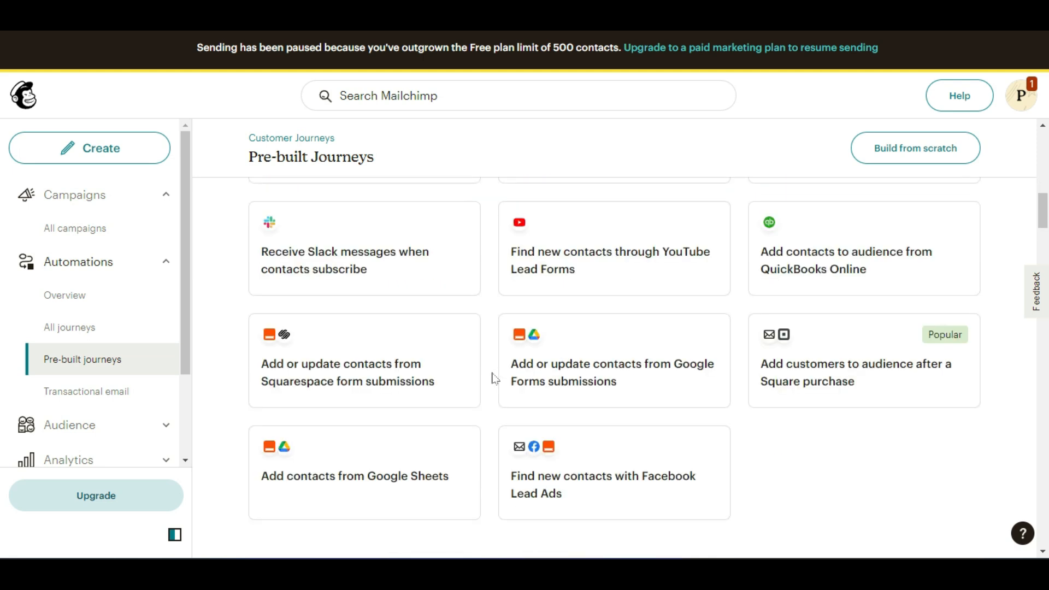
scroll(495, 378, "up", 5)
scroll(494, 378, "up", 2)
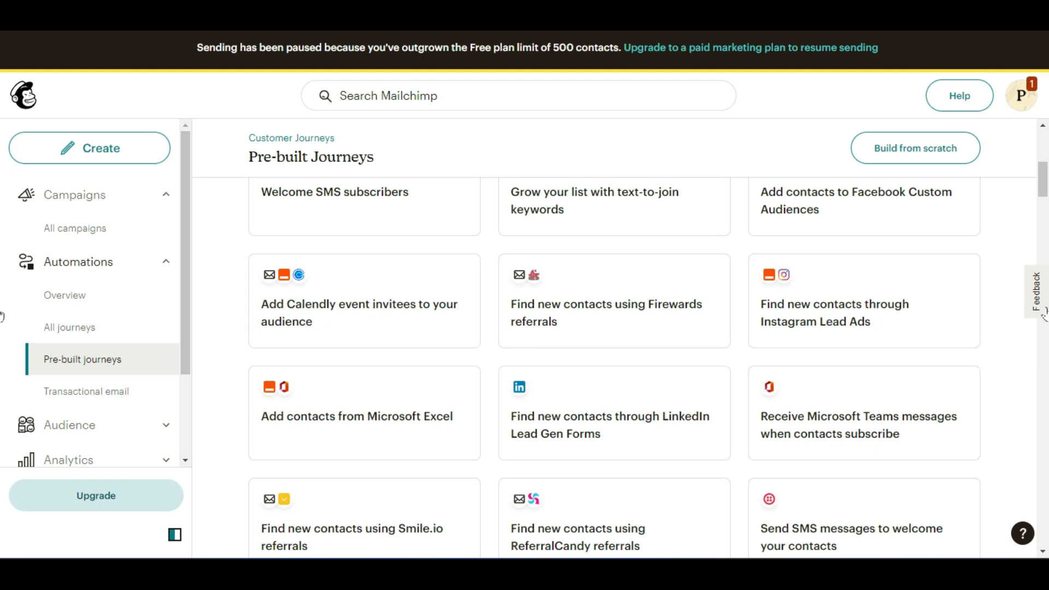
scroll(1023, 371, "down", 2)
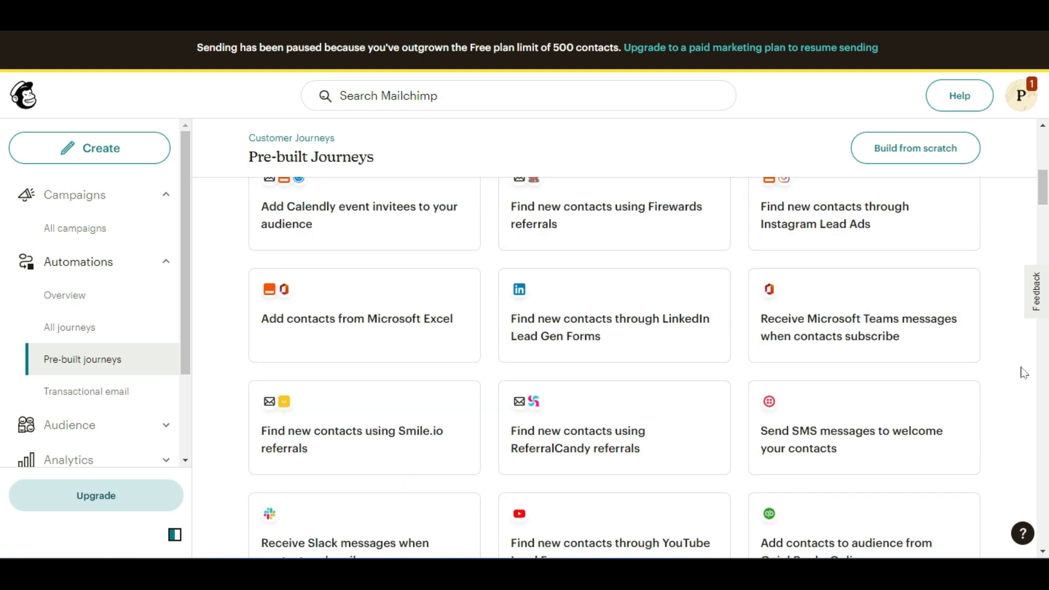
scroll(1023, 378, "down", 8)
scroll(1022, 382, "up", 4)
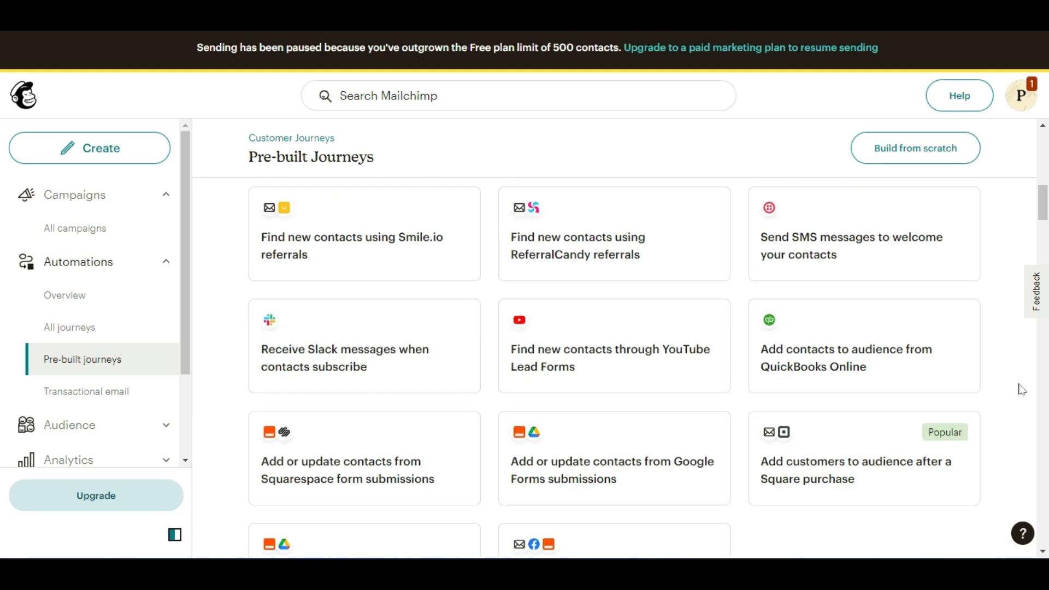
Examine the pre-built journey templates in the Nurture leads and Re-engage contacts sections
scroll(1020, 392, "down", 8)
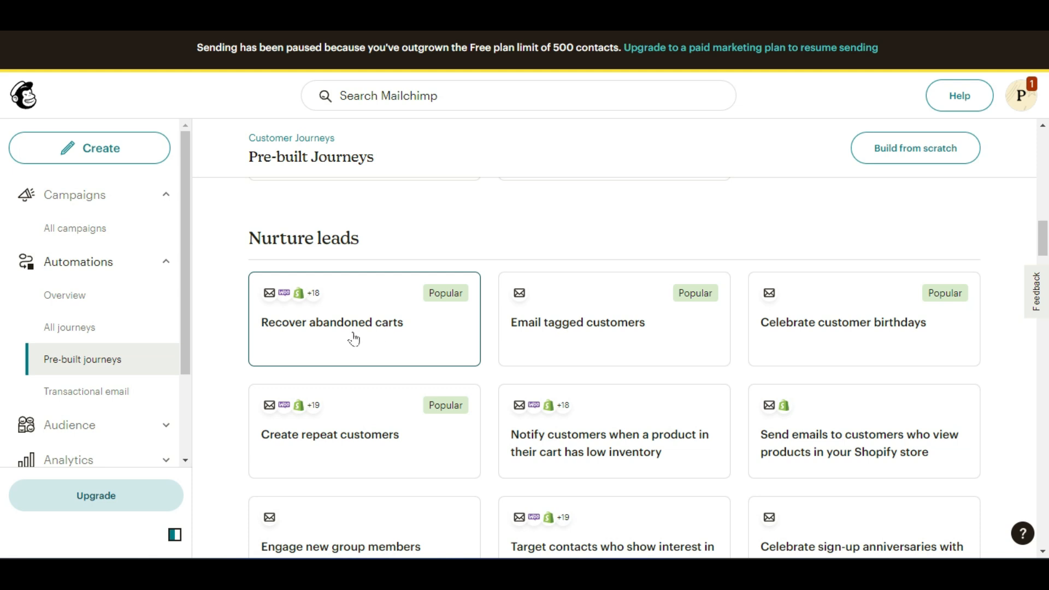
scroll(354, 339, "down", 2)
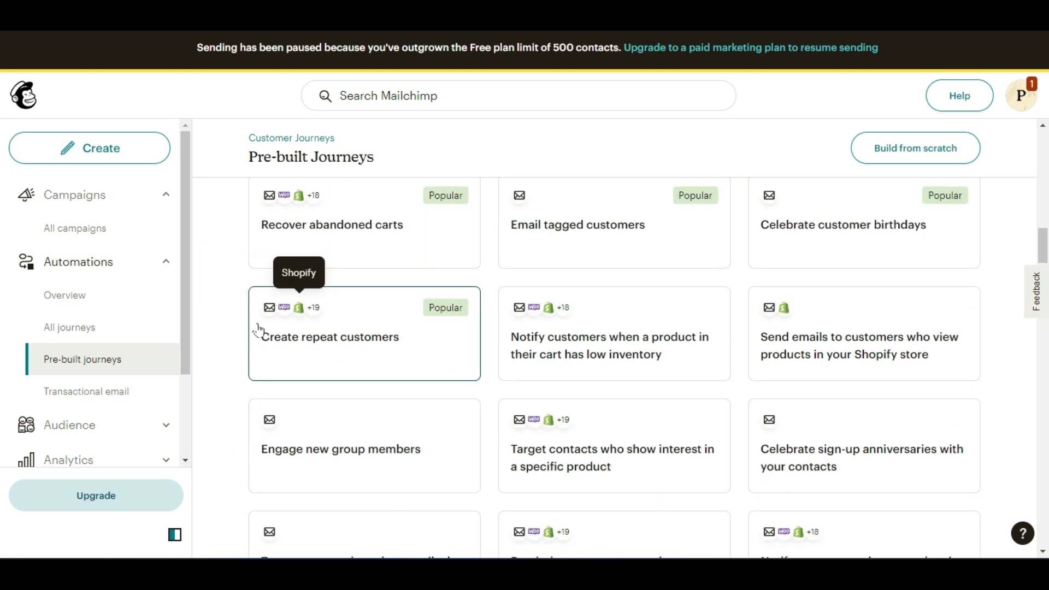
scroll(259, 330, "down", 12)
scroll(233, 416, "down", 14)
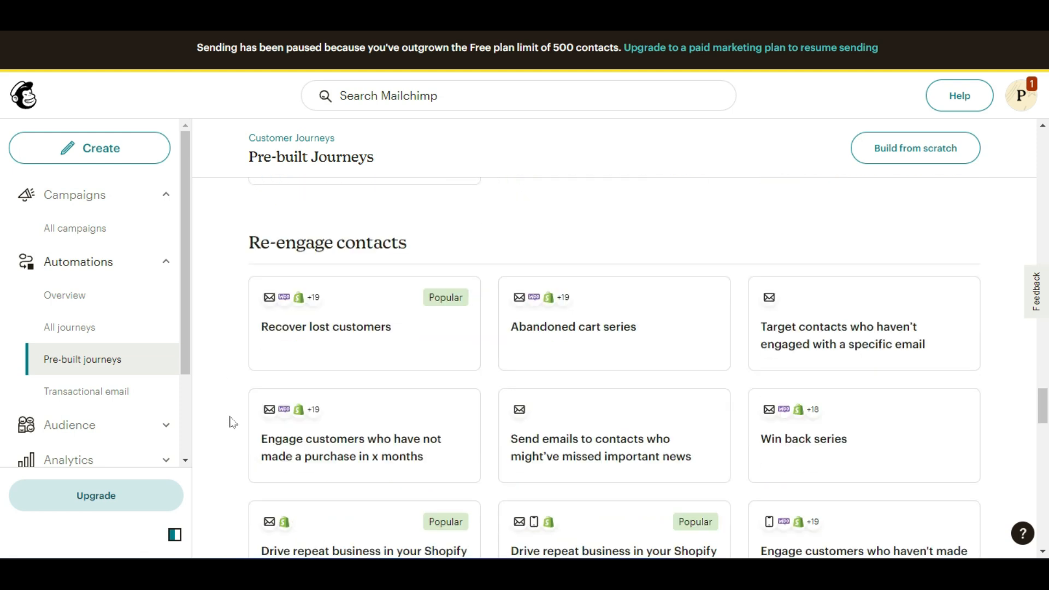
scroll(232, 424, "up", 2)
scroll(232, 423, "down", 4)
scroll(232, 425, "up", 2)
scroll(246, 357, "down", 2)
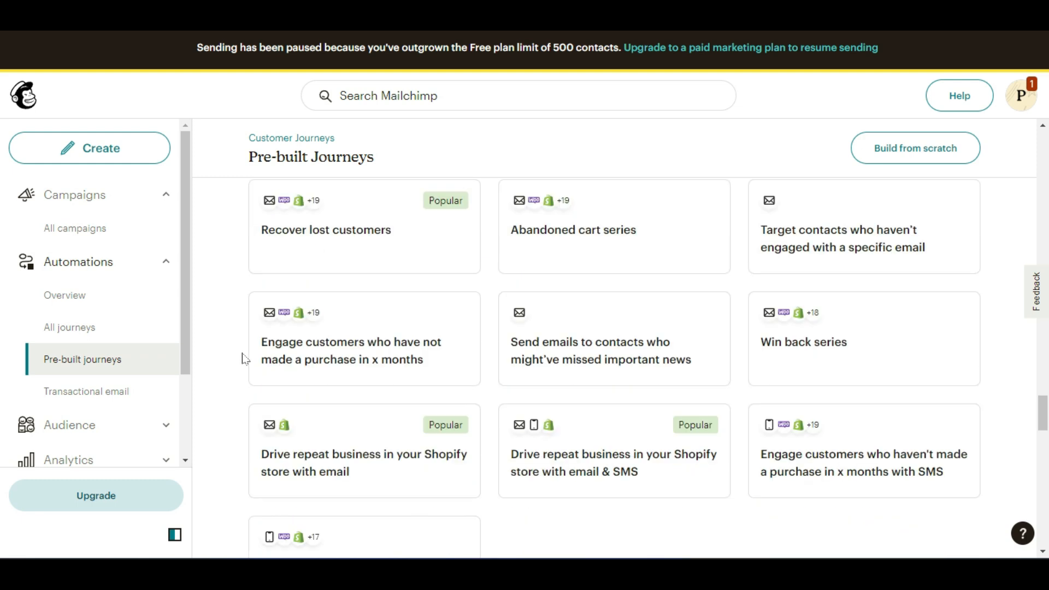
Examine the pre-built journey templates in the Support and manage contacts and Transactional sections
scroll(244, 360, "down", 9)
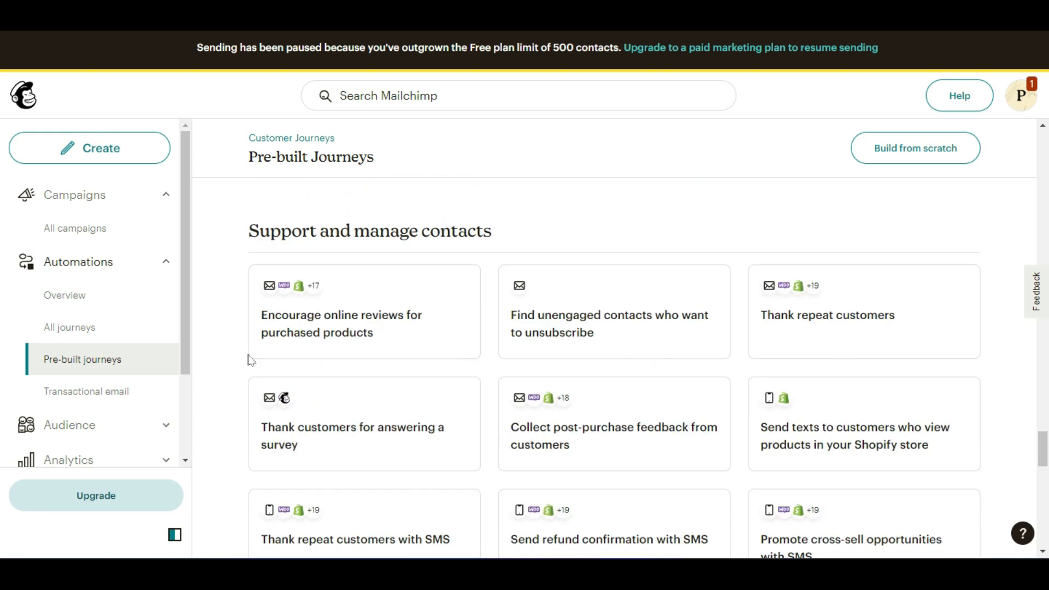
scroll(237, 413, "down", 2)
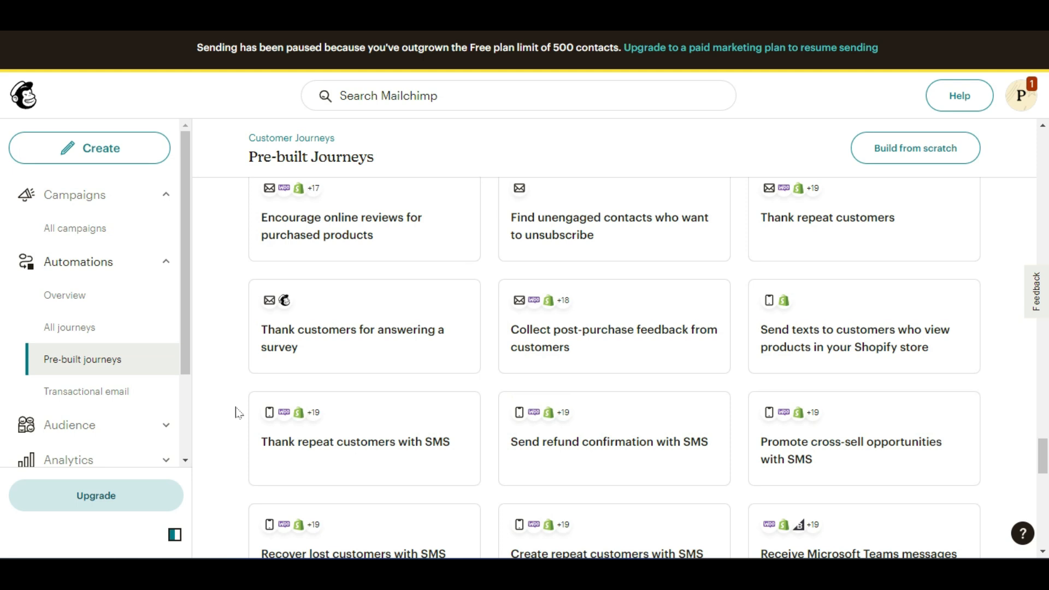
scroll(238, 413, "down", 2)
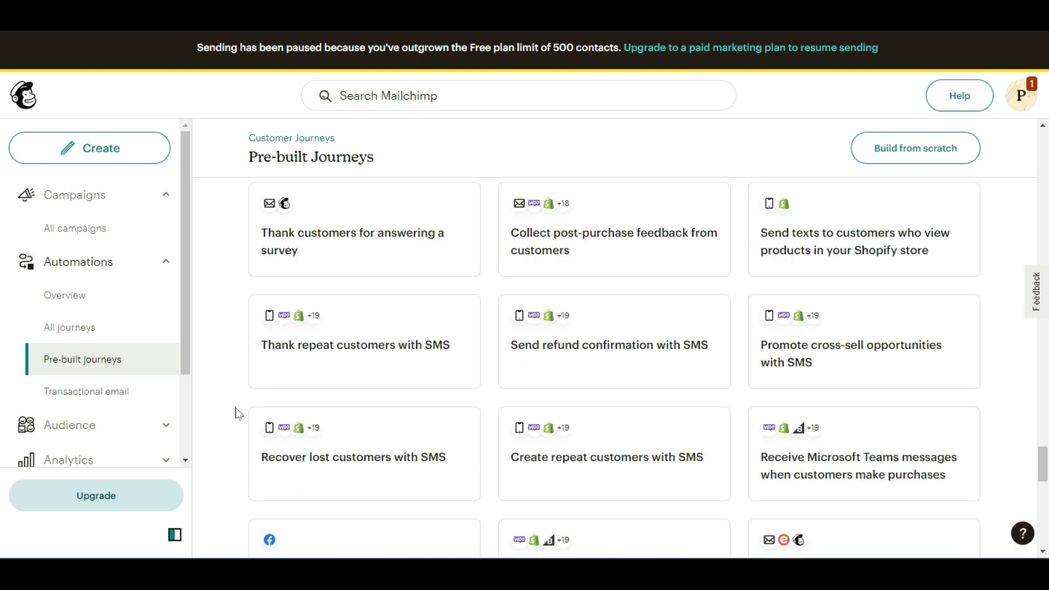
scroll(239, 413, "up", 2)
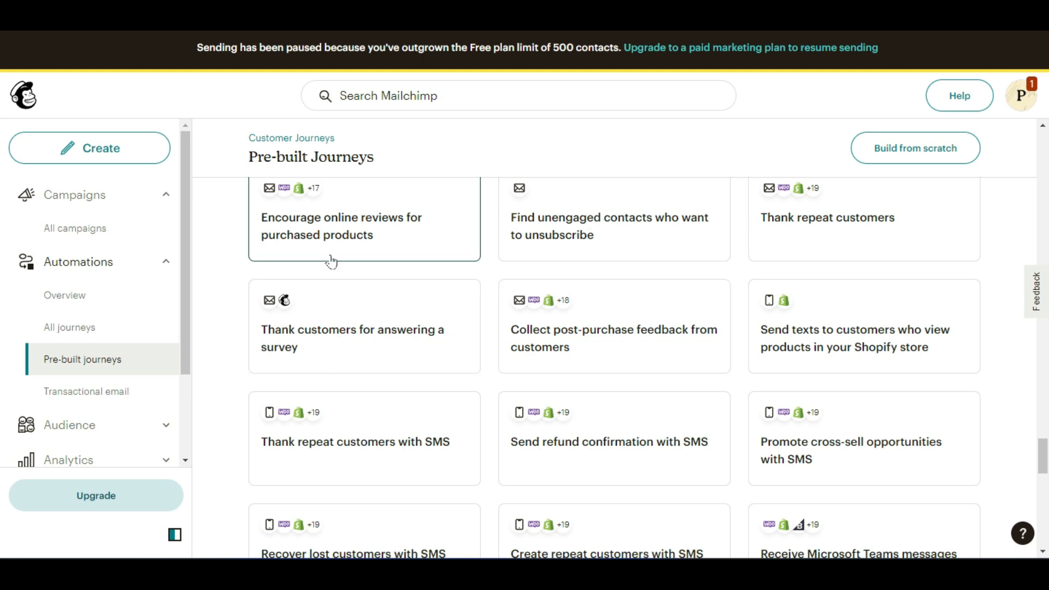
scroll(331, 262, "down", 3)
scroll(471, 332, "down", 3)
scroll(492, 382, "down", 6)
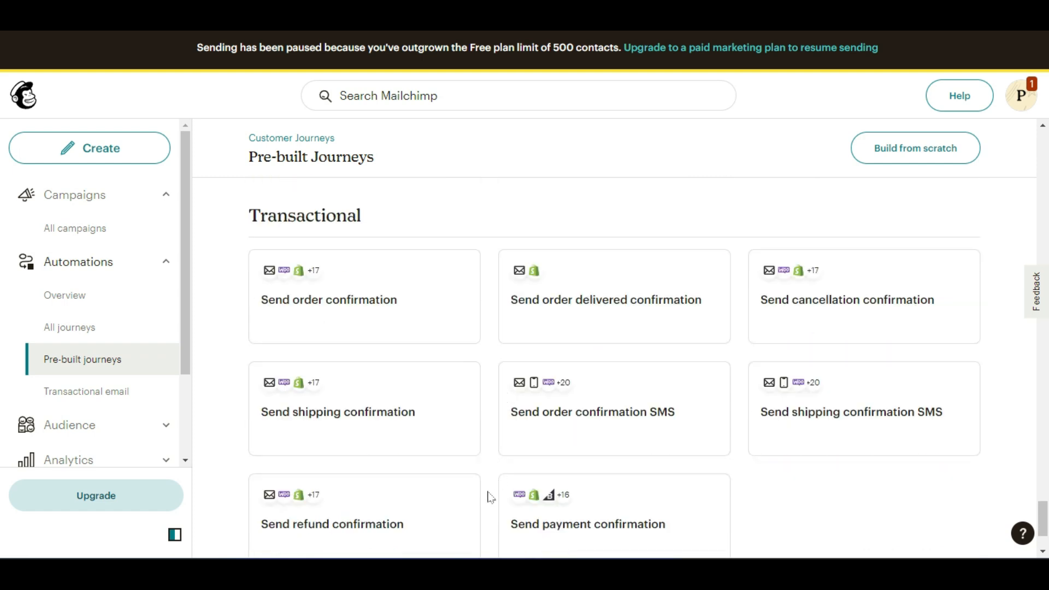
scroll(479, 459, "down", 2)
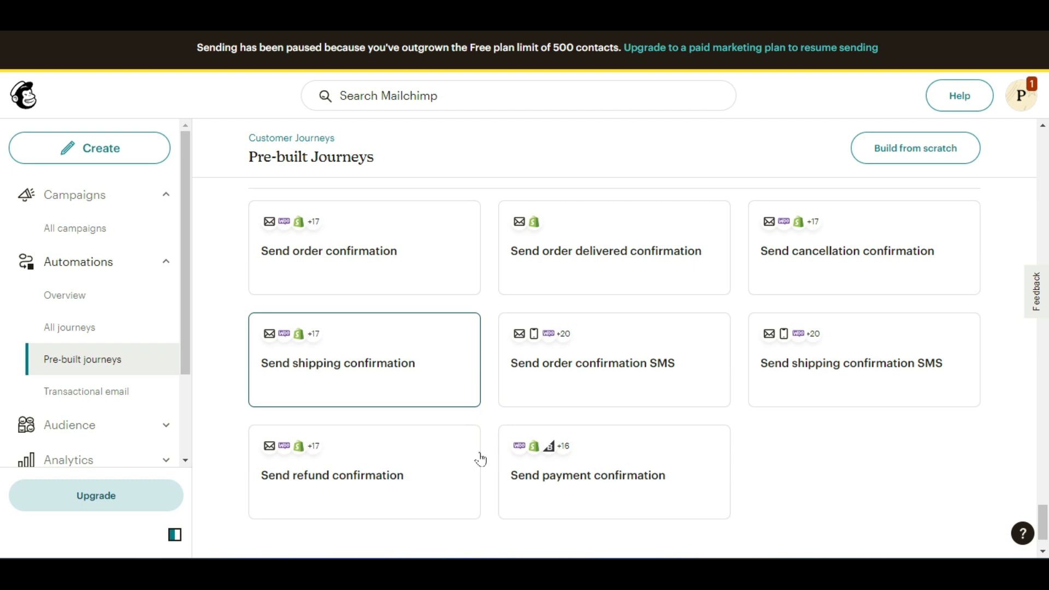
Skim the whole pre-built journeys catalogue again, from the transactional templates back to the welcome templates and on through Nurture leads
scroll(489, 463, "up", 15)
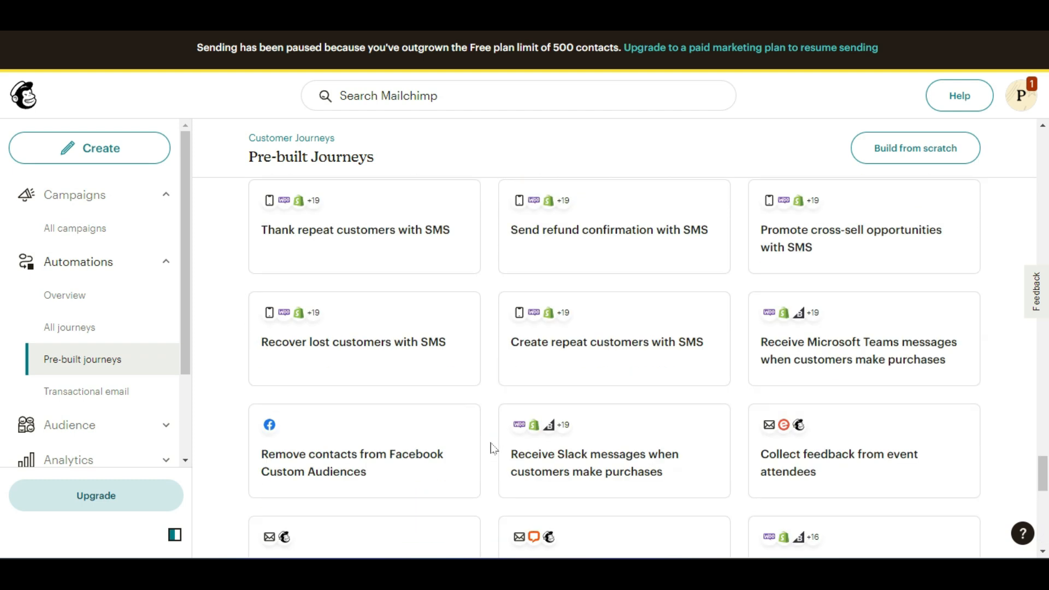
scroll(489, 447, "up", 15)
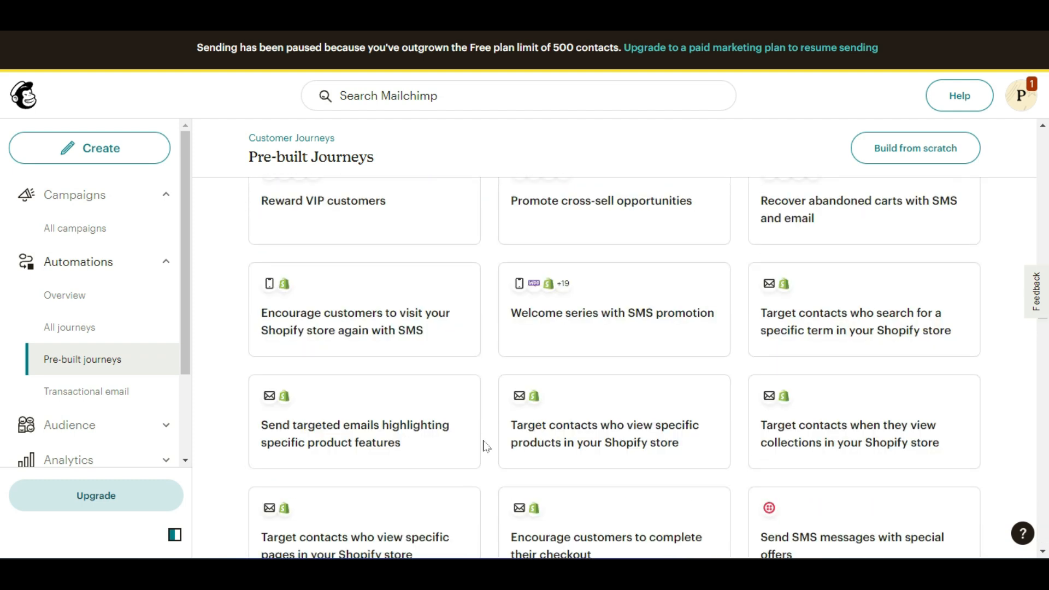
scroll(501, 458, "up", 10)
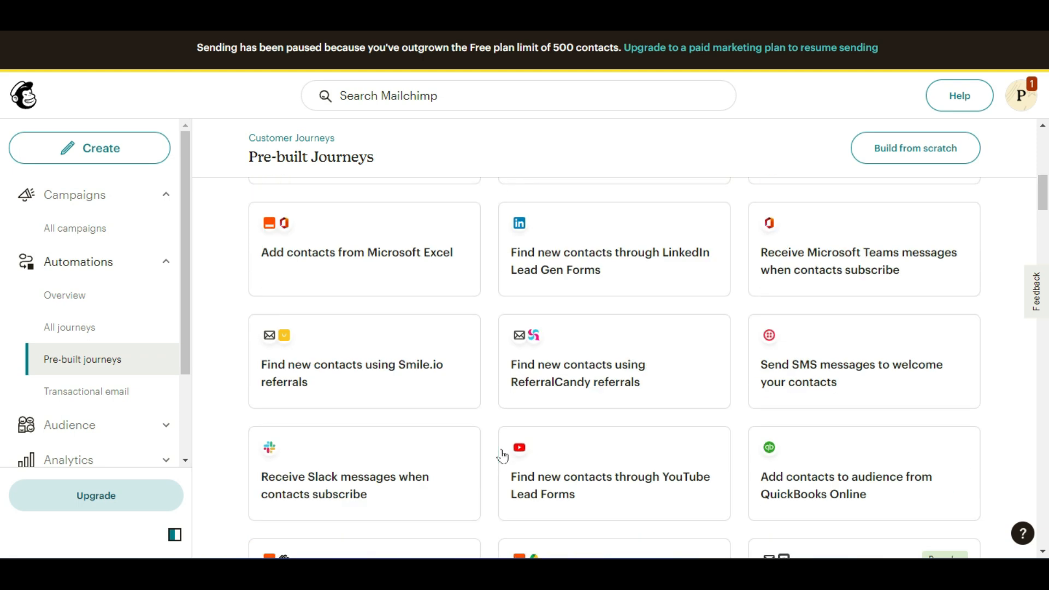
scroll(503, 460, "down", 7)
scroll(503, 460, "down", 15)
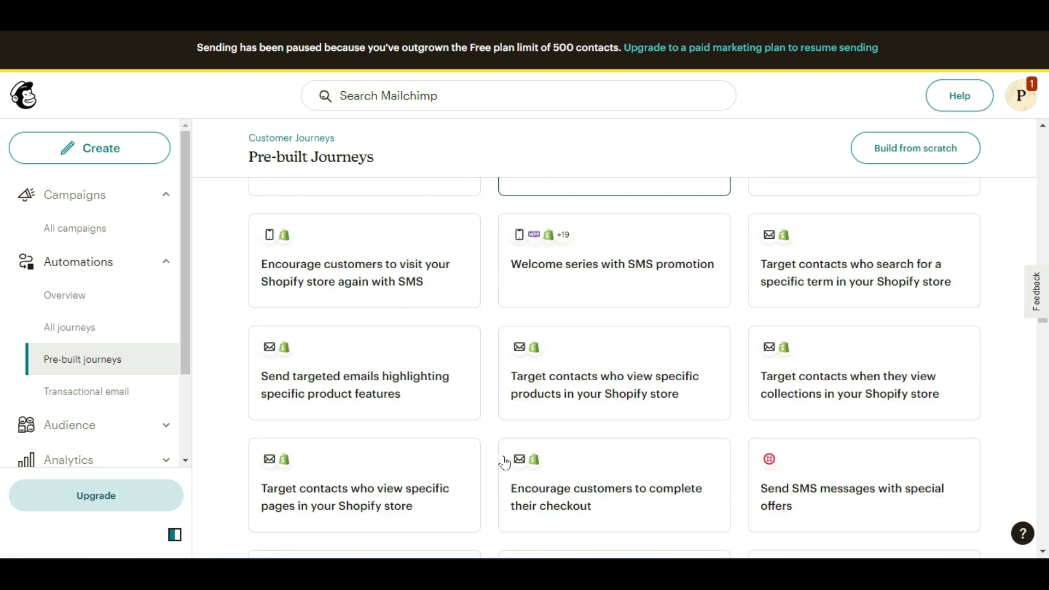
scroll(497, 471, "up", 15)
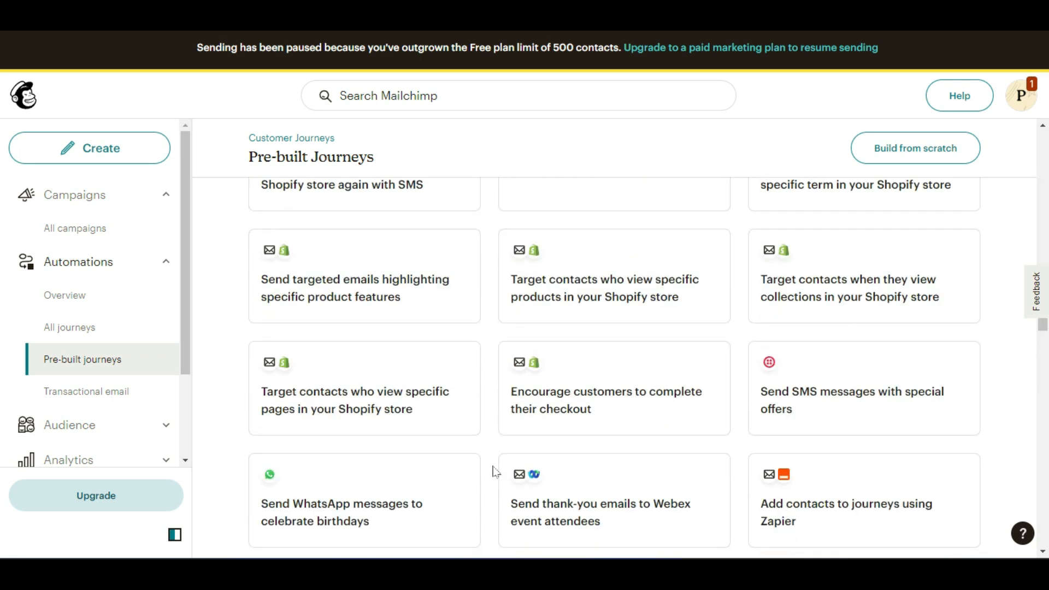
scroll(496, 472, "up", 15)
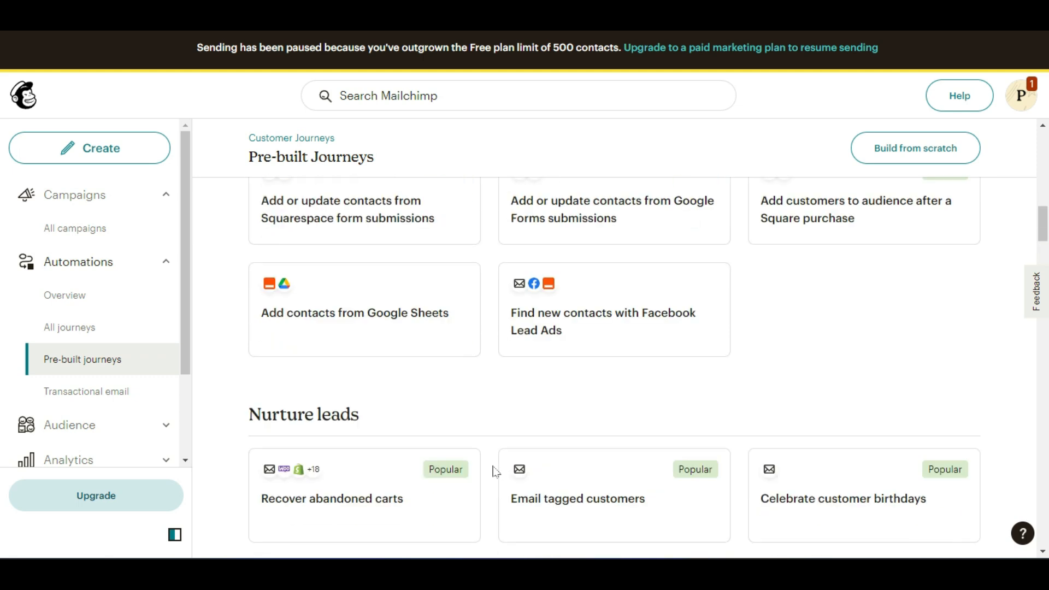
scroll(496, 472, "up", 6)
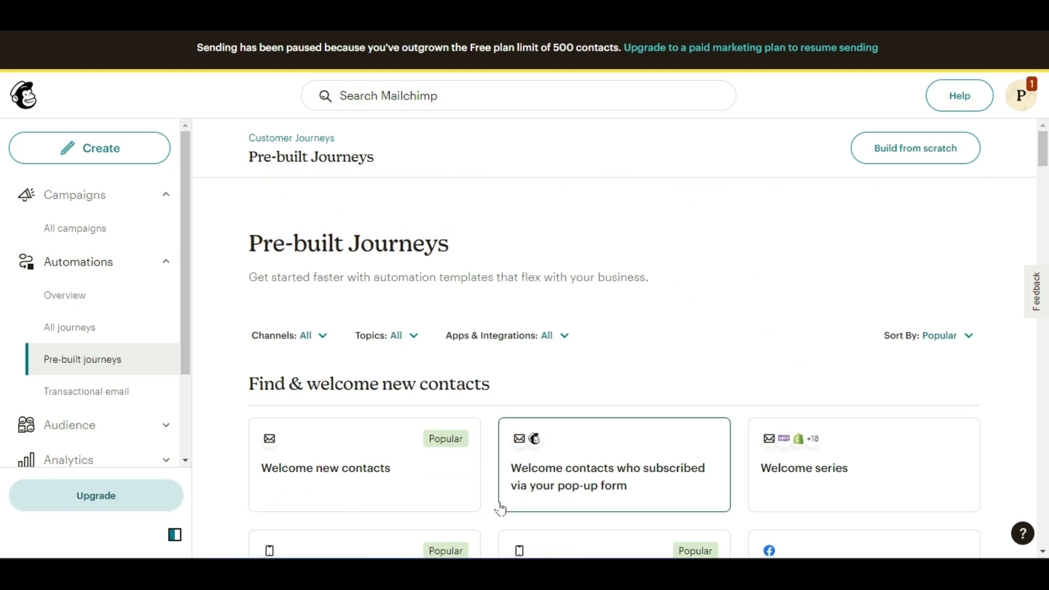
scroll(493, 521, "down", 15)
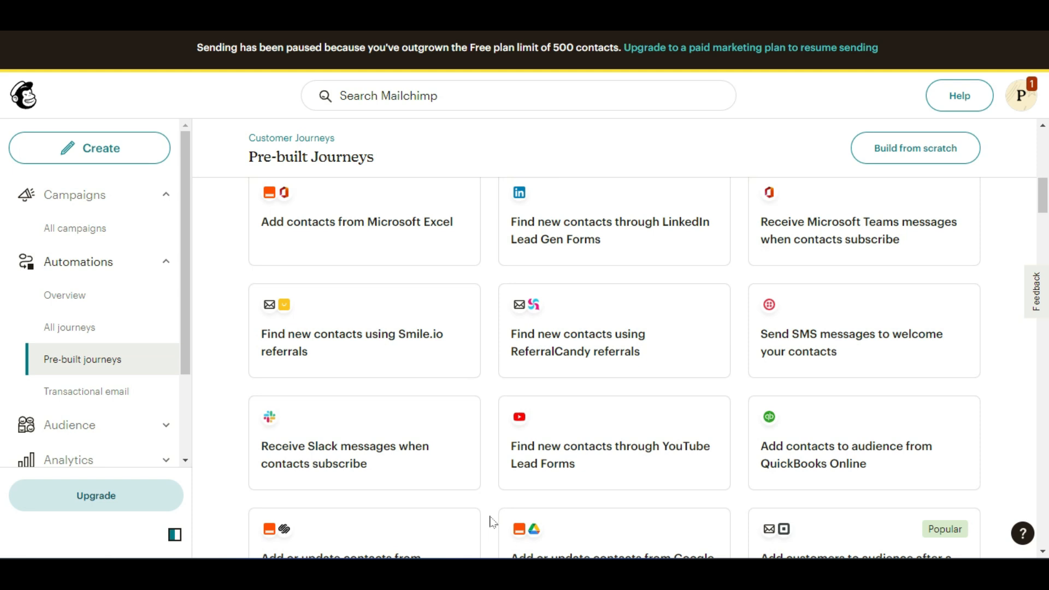
scroll(493, 521, "down", 20)
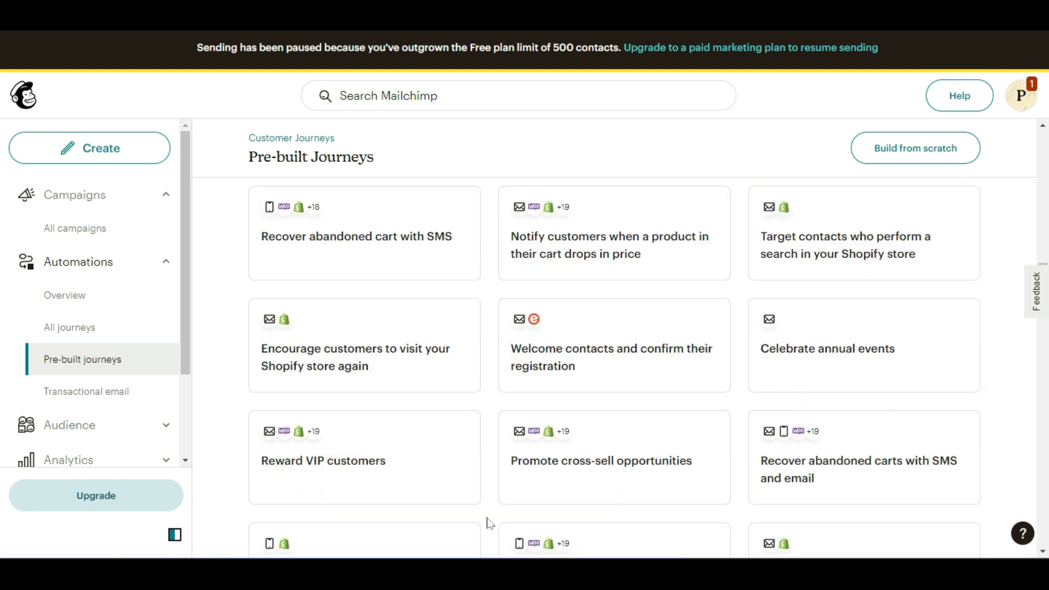
Skim the remaining pre-built journey templates and return to the Find & welcome new contacts section
scroll(489, 522, "down", 7)
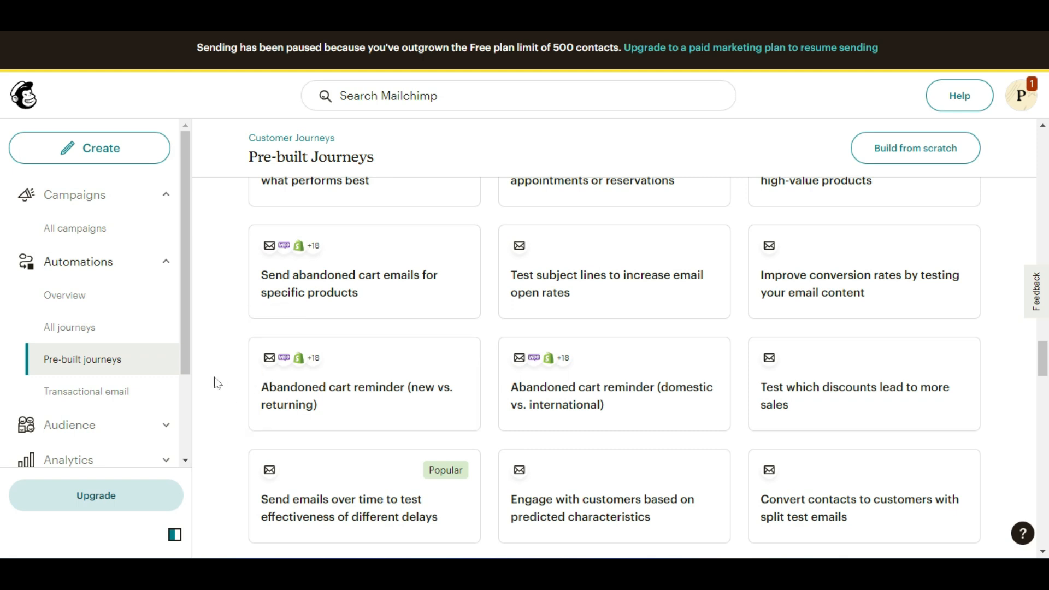
scroll(217, 382, "up", 18)
scroll(216, 383, "up", 18)
scroll(213, 382, "up", 9)
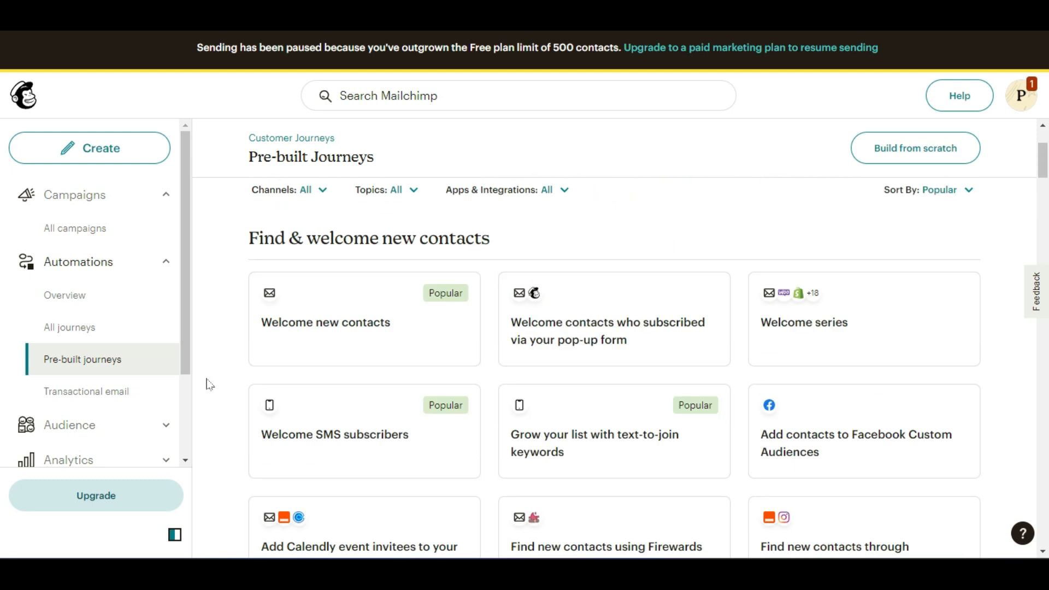
scroll(208, 382, "down", 3)
scroll(141, 368, "down", 2)
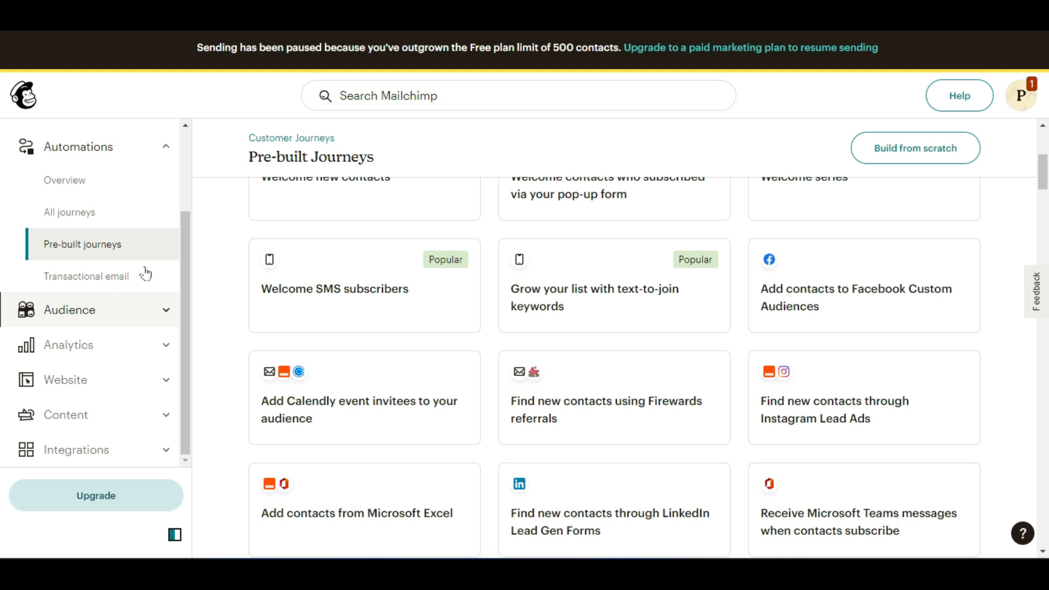
Open the Audience dashboard and review its recent growth, tags and predicted demographics sections
left_click(109, 320)
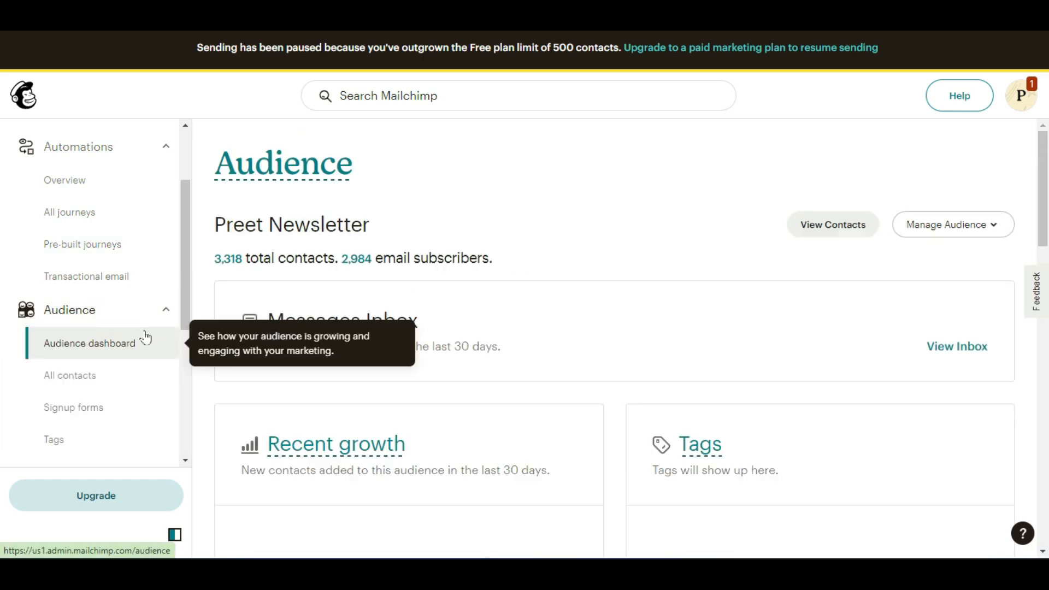
scroll(422, 293, "down", 3)
scroll(612, 317, "down", 2)
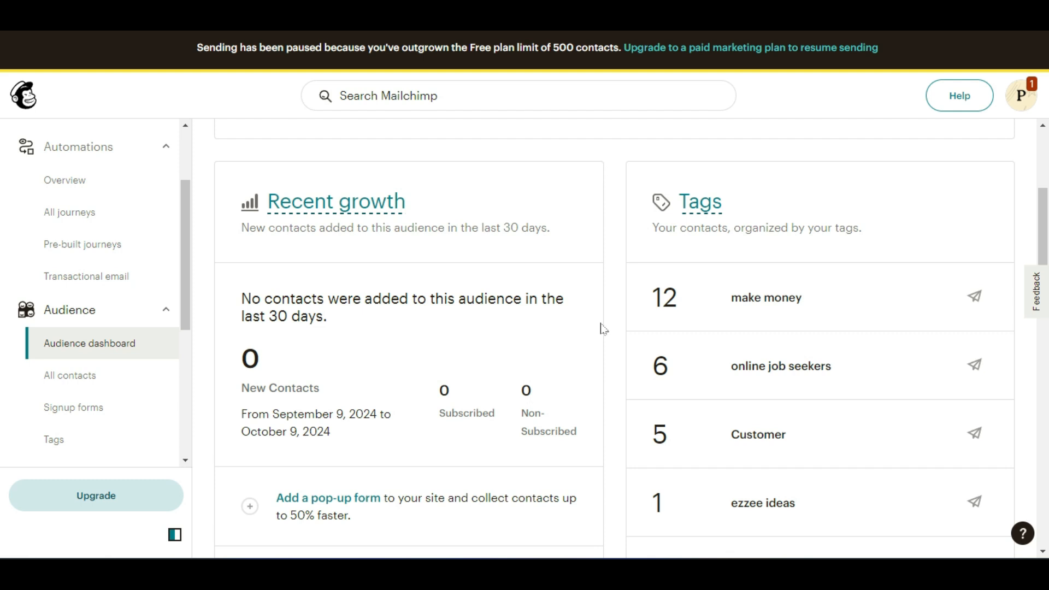
scroll(615, 464, "down", 5)
scroll(615, 482, "down", 4)
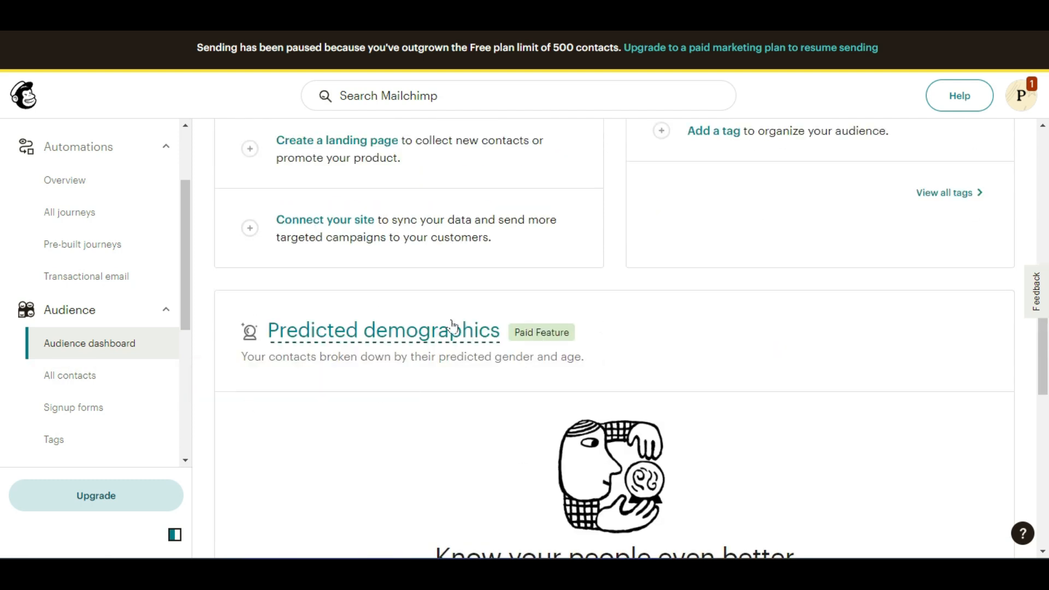
scroll(425, 382, "up", 5)
scroll(54, 359, "down", 3)
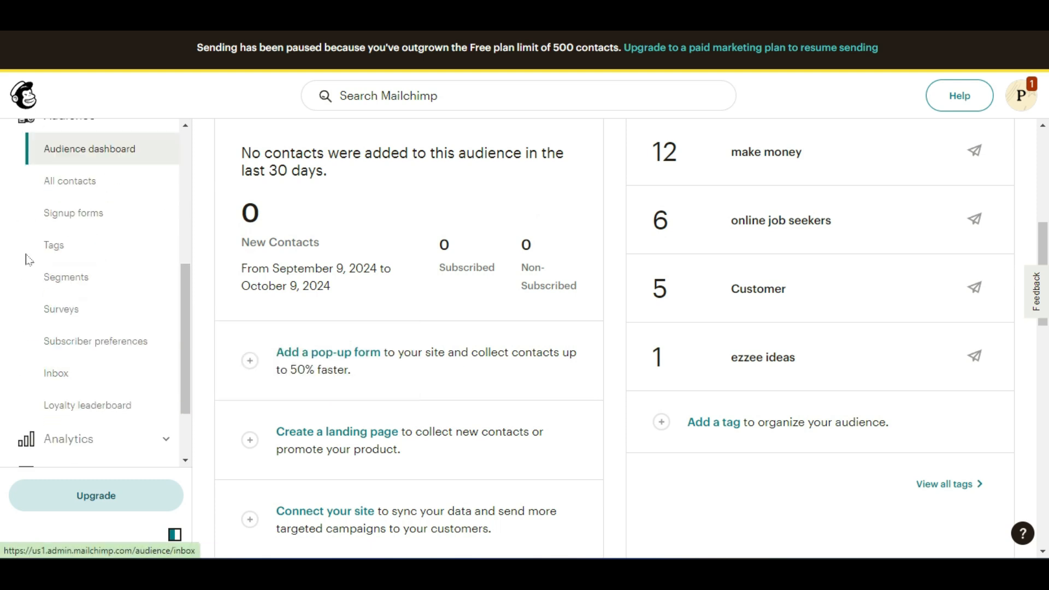
scroll(73, 193, "up", 3)
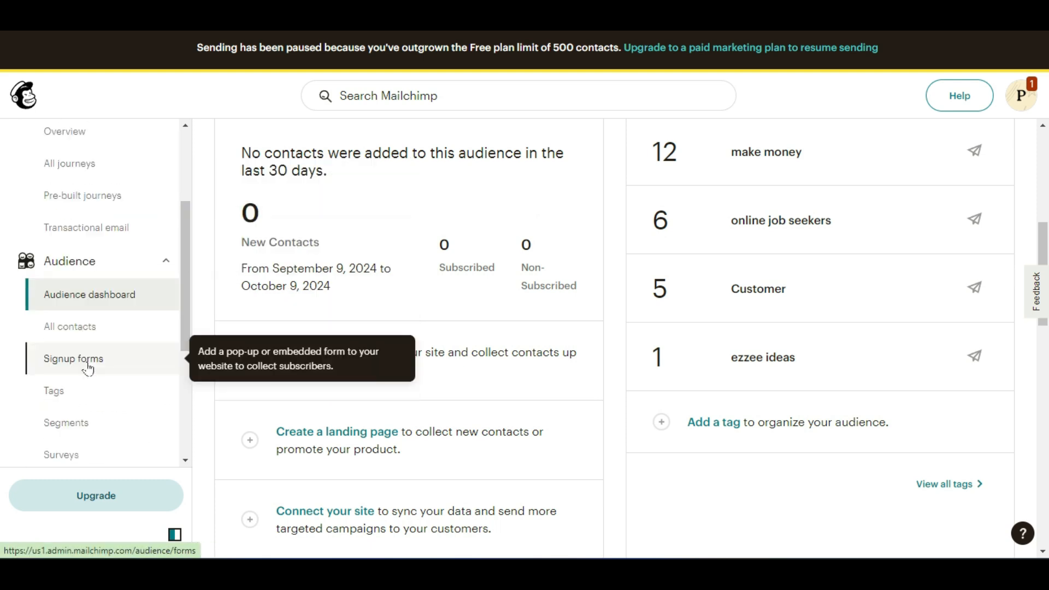
Open the list of all contacts and review the audience totals, filter and segment options, and contact table
left_click(82, 321)
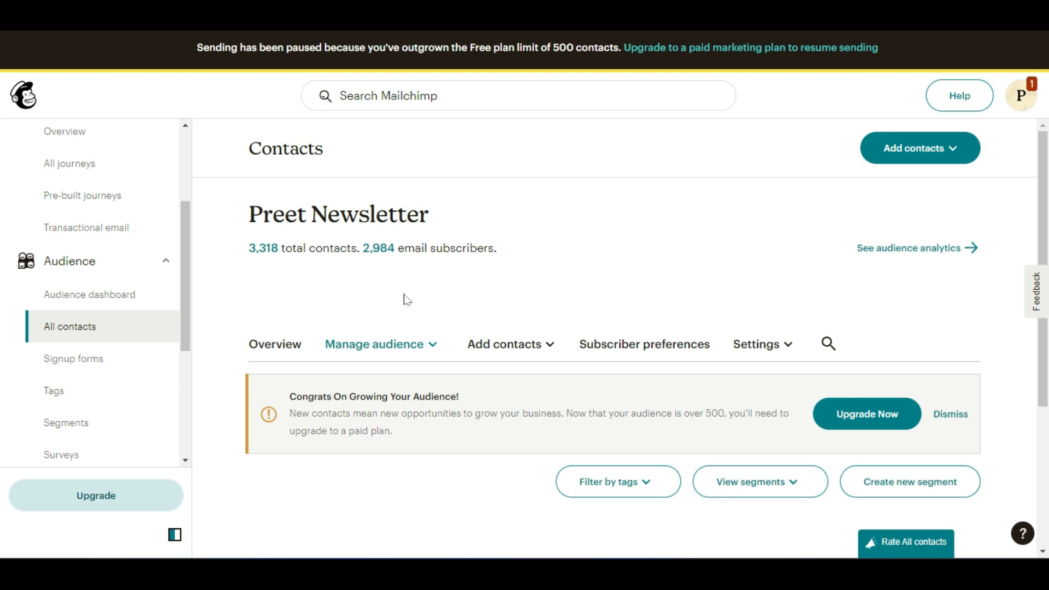
scroll(403, 301, "down", 3)
scroll(402, 308, "down", 1)
scroll(397, 310, "up", 5)
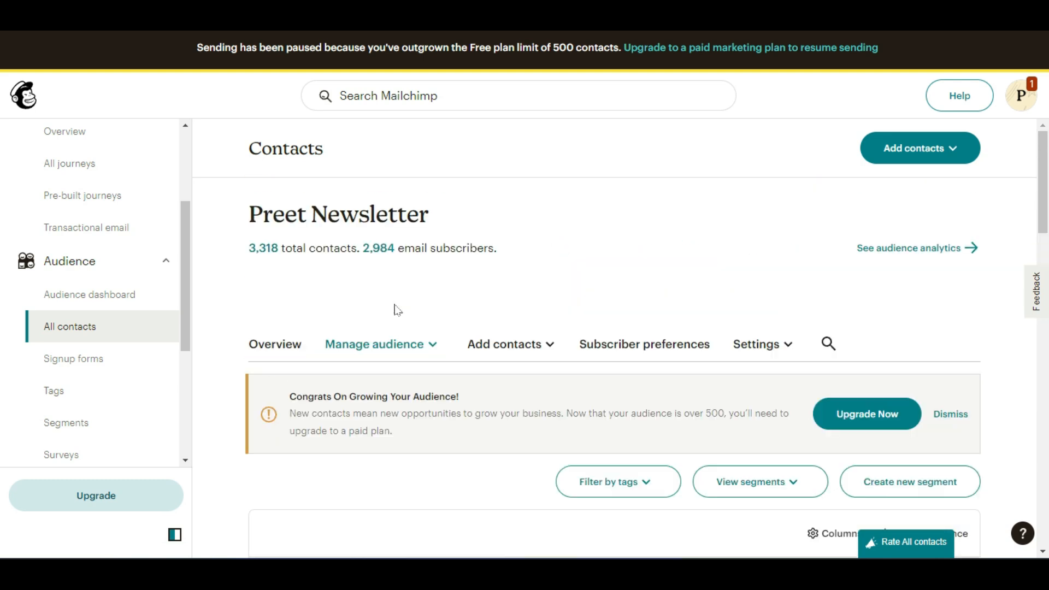
left_click_drag(234, 259, 539, 251)
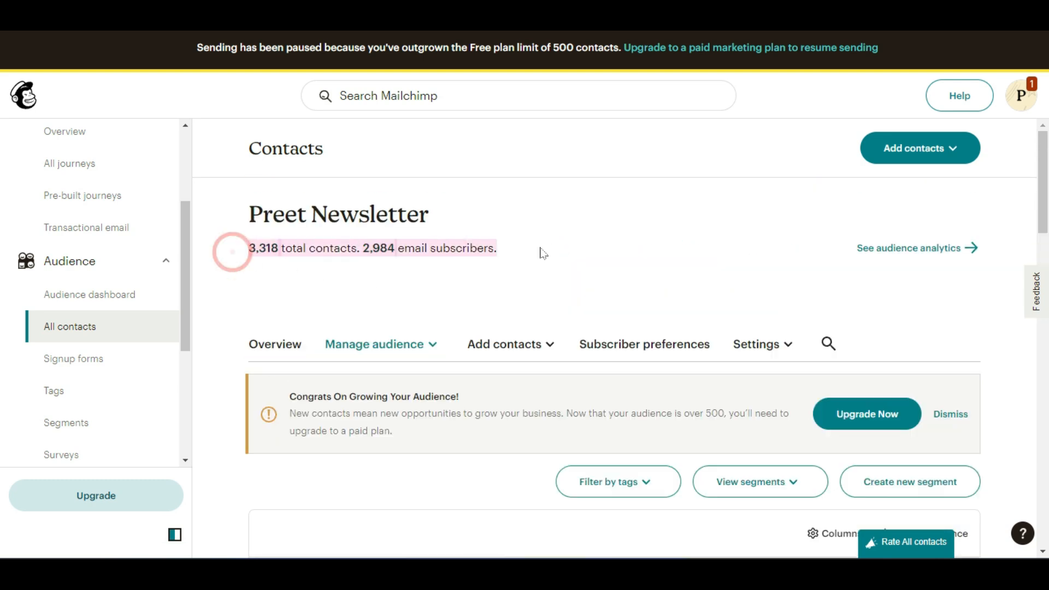
left_click(535, 261)
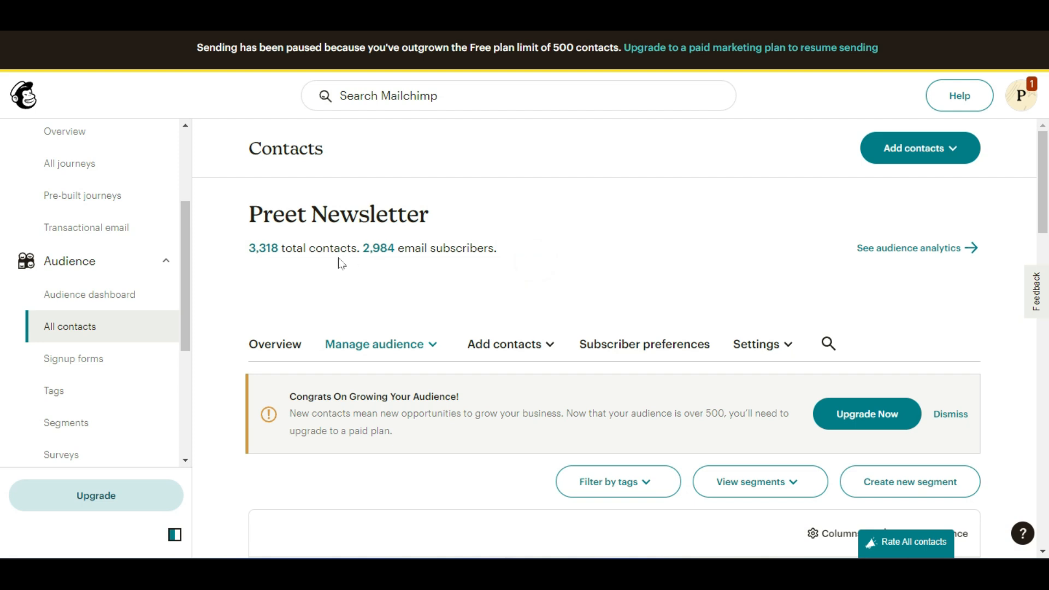
scroll(645, 350, "down", 2)
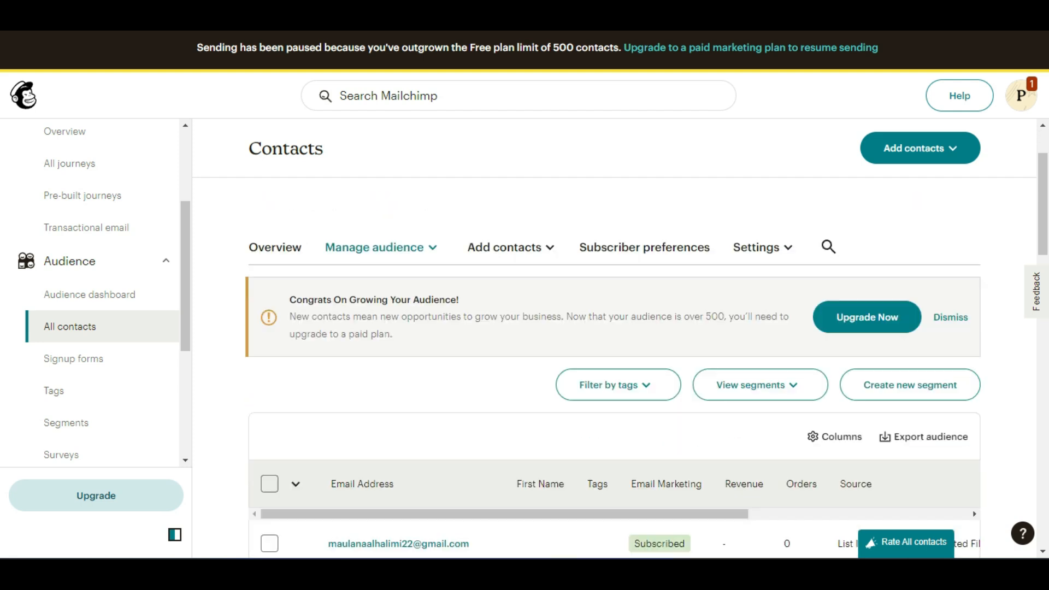
scroll(646, 353, "down", 1)
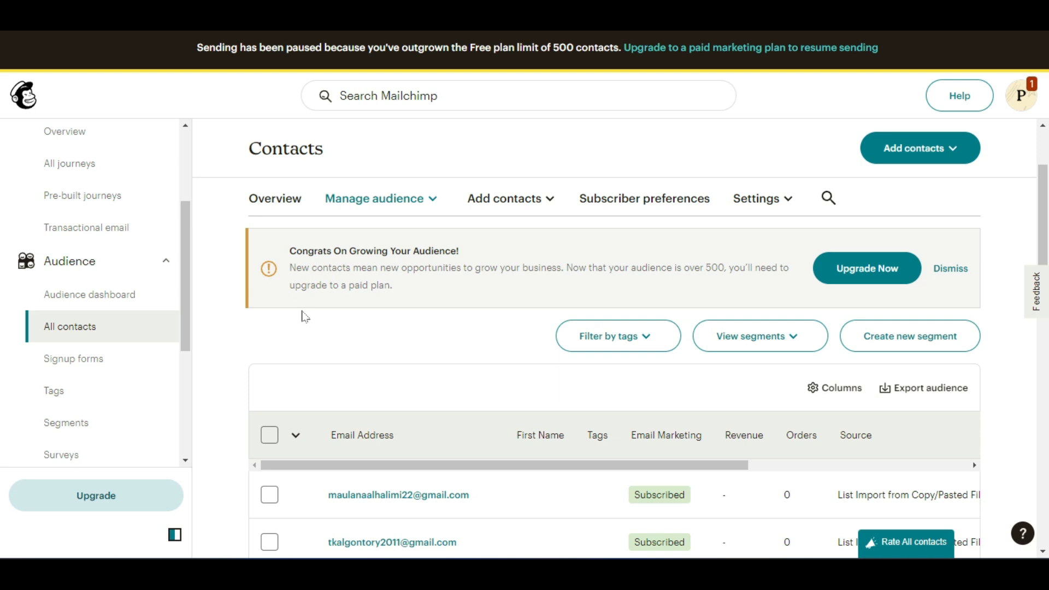
scroll(304, 316, "down", 1)
scroll(305, 317, "up", 1)
scroll(425, 334, "up", 1)
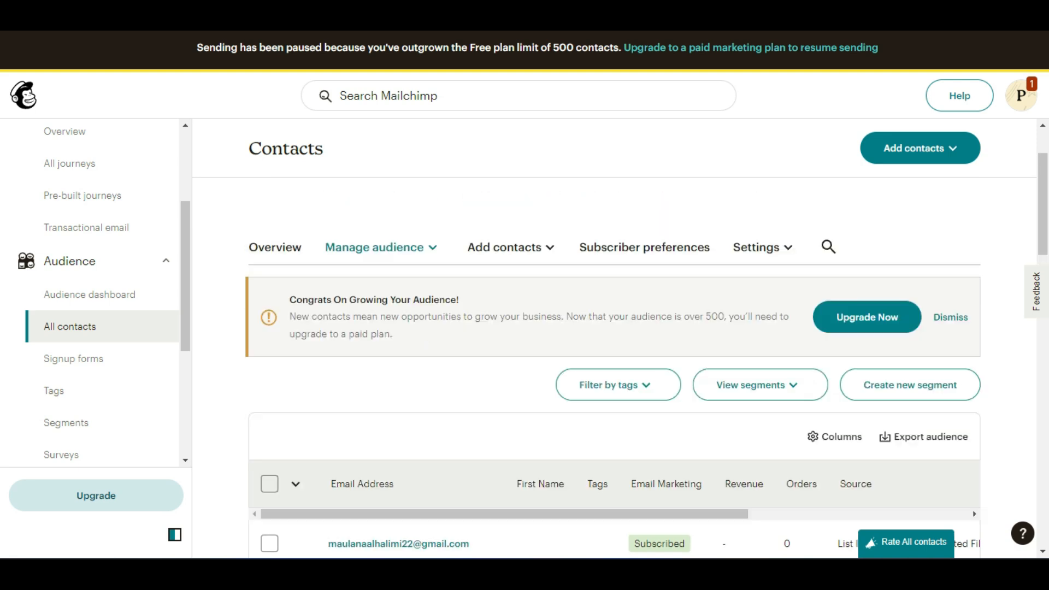
View the options for adding contacts, and open the audience's subscriber preferences to read about adding groups
left_click(514, 256)
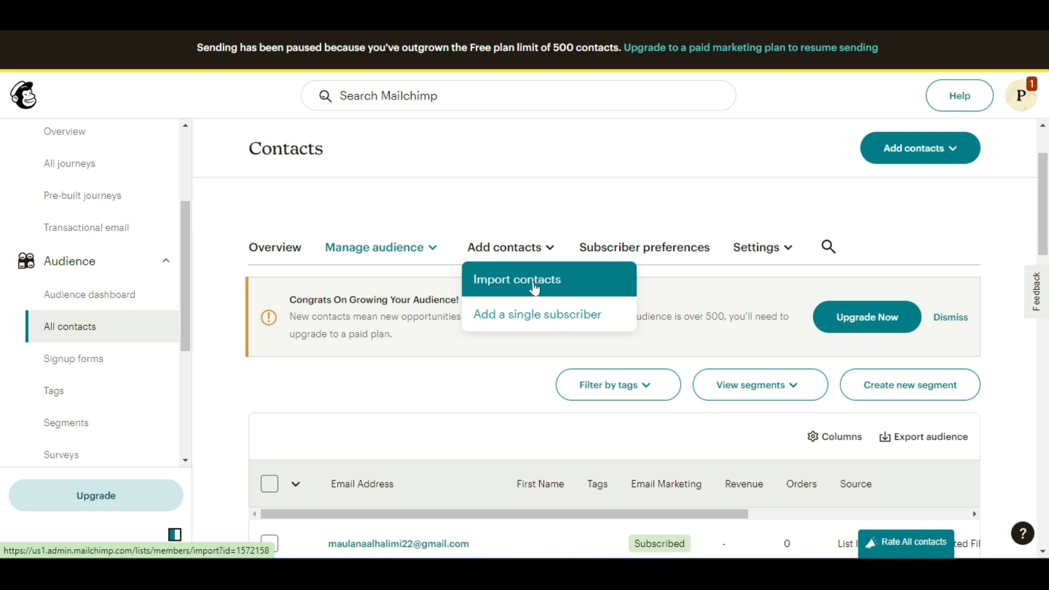
left_click(629, 190)
left_click(623, 246)
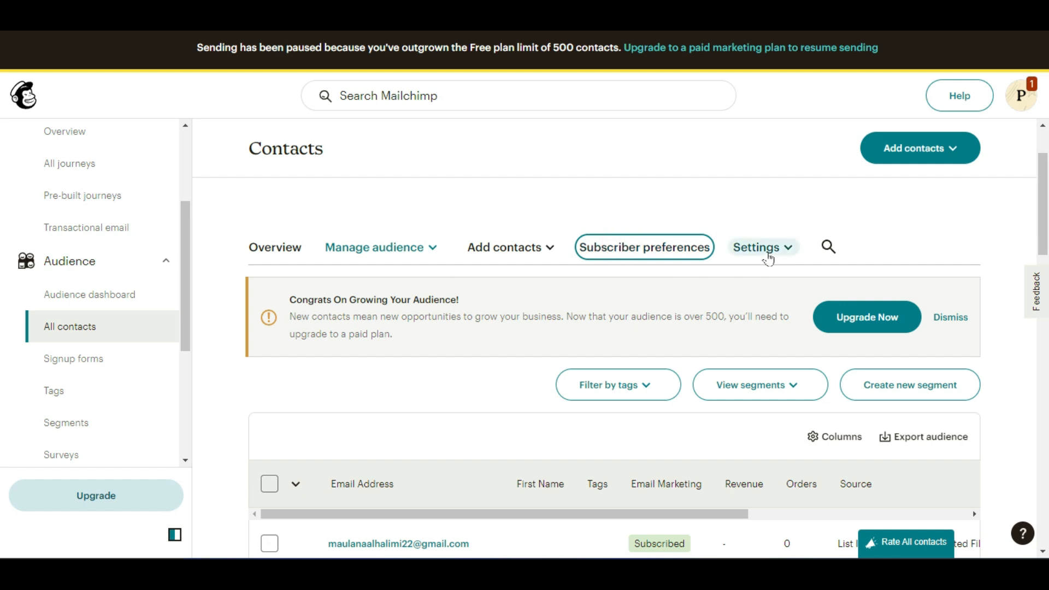
left_click(649, 252)
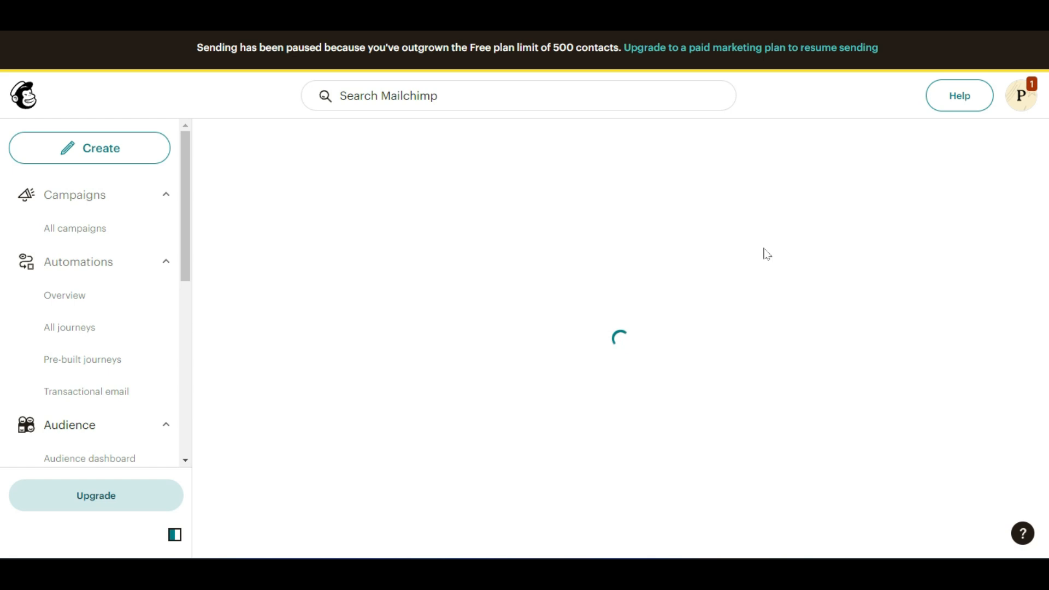
scroll(736, 277, "down", 1)
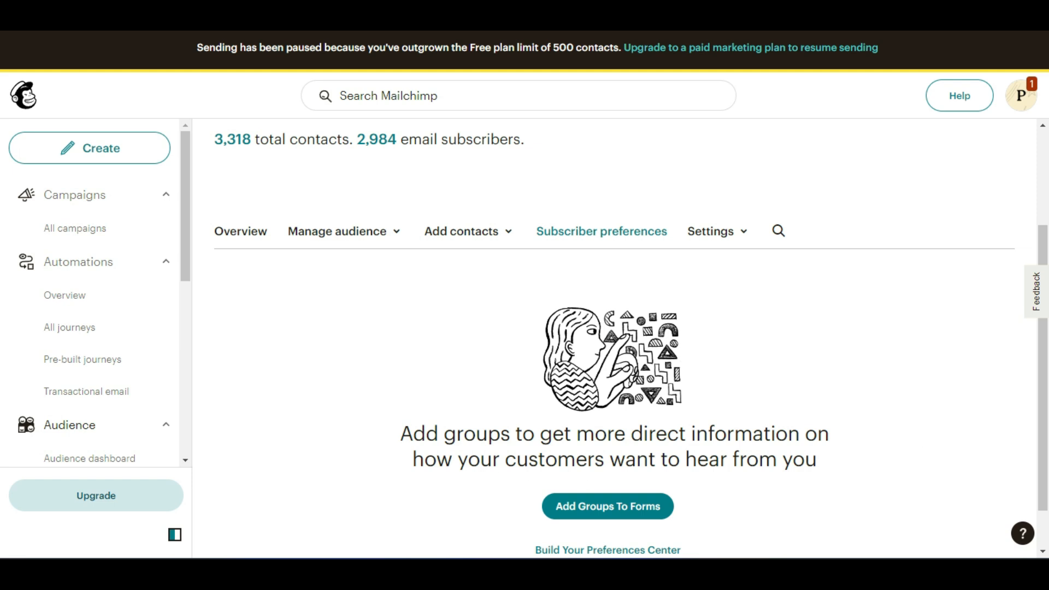
left_click_drag(853, 479, 440, 424)
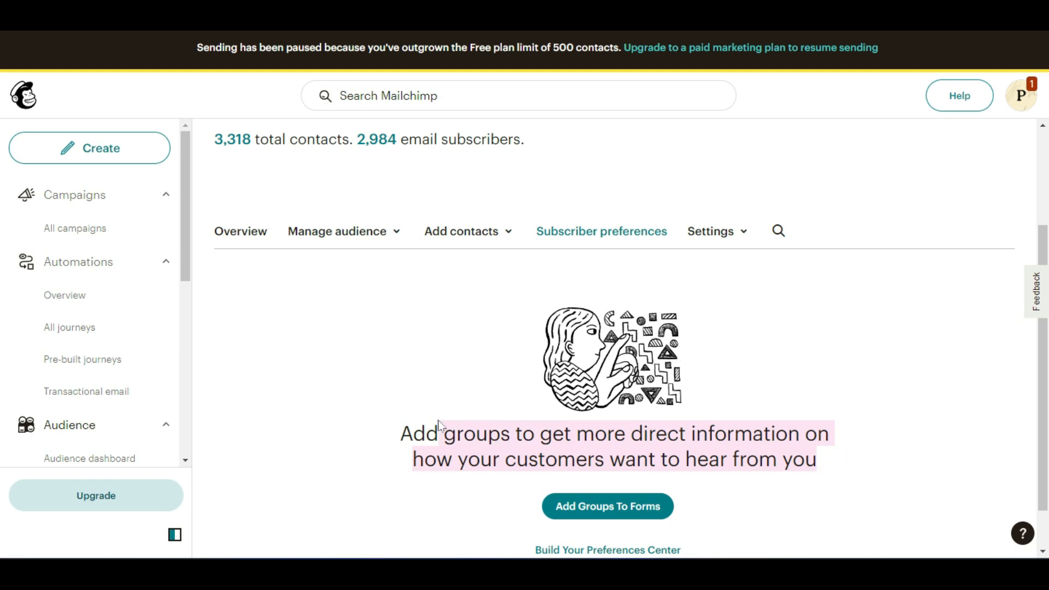
Open the Audience name & defaults settings and examine the audience name and audience ID
left_click(735, 233)
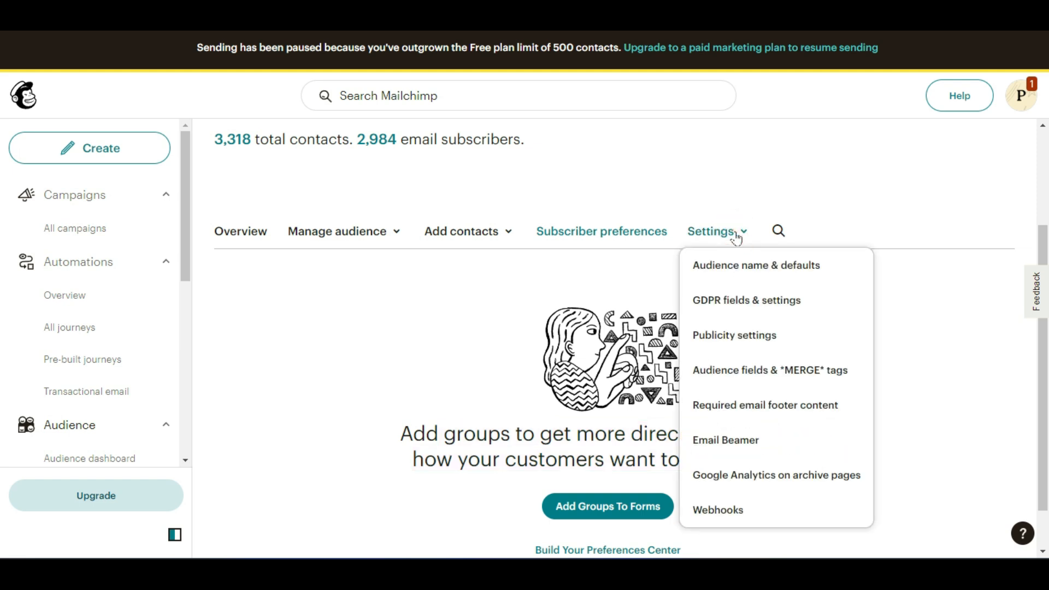
left_click(822, 269)
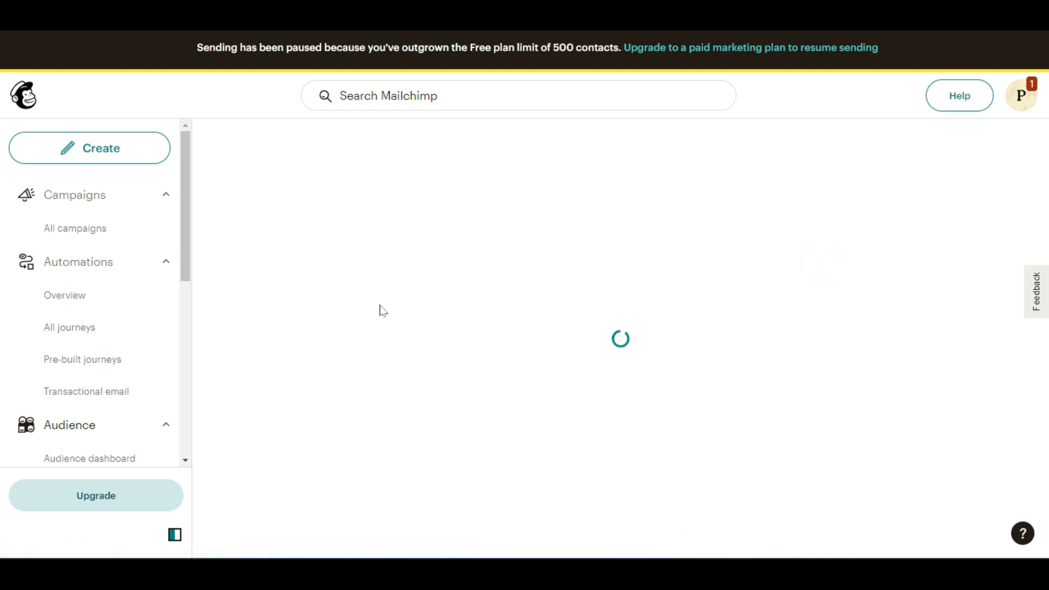
scroll(379, 309, "down", 5)
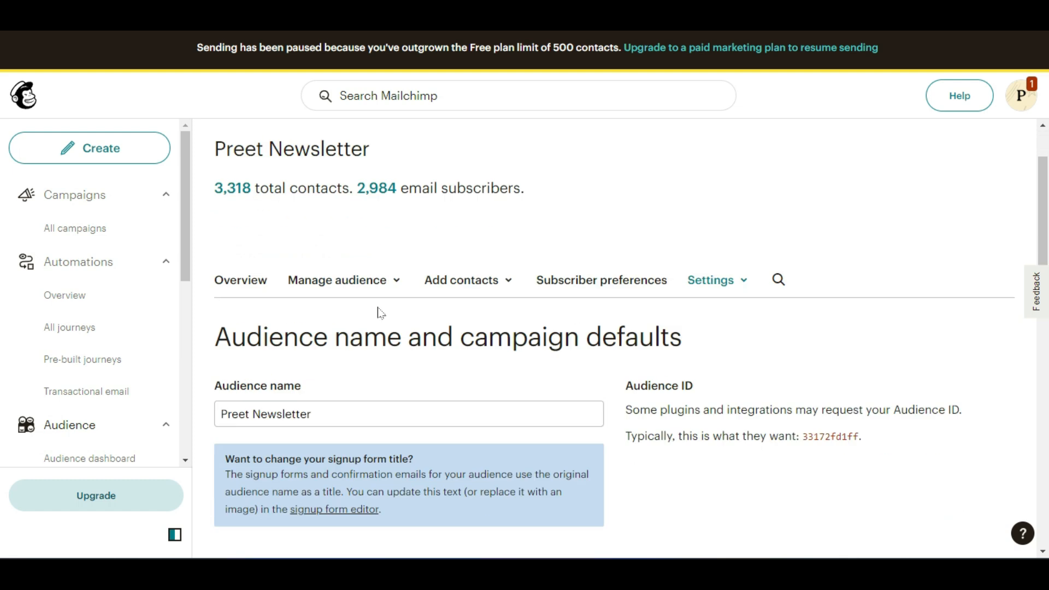
scroll(379, 310, "up", 3)
scroll(615, 339, "down", 3)
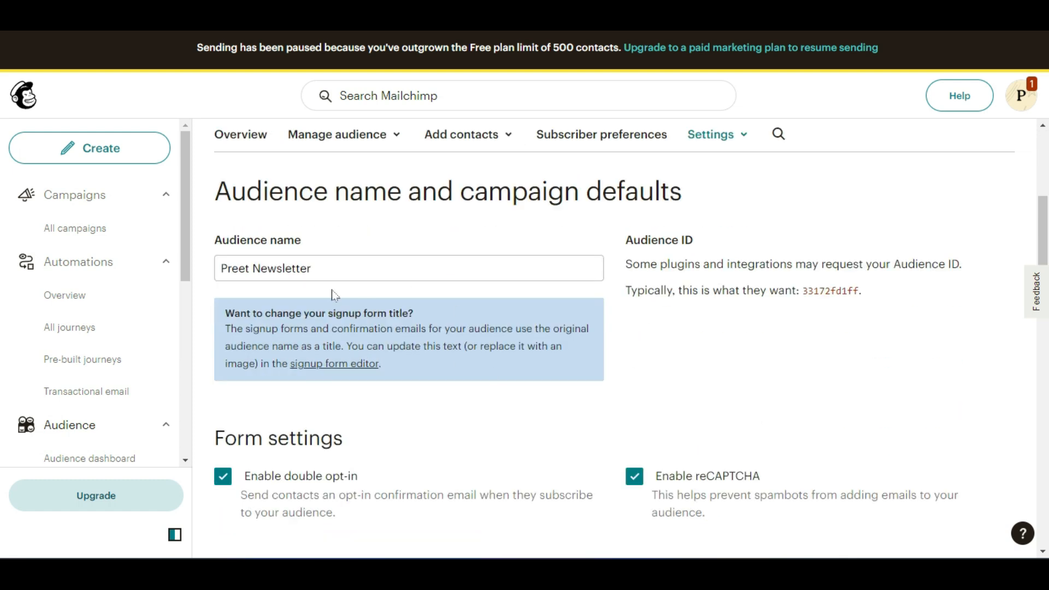
triple_click(347, 264)
left_click(724, 334)
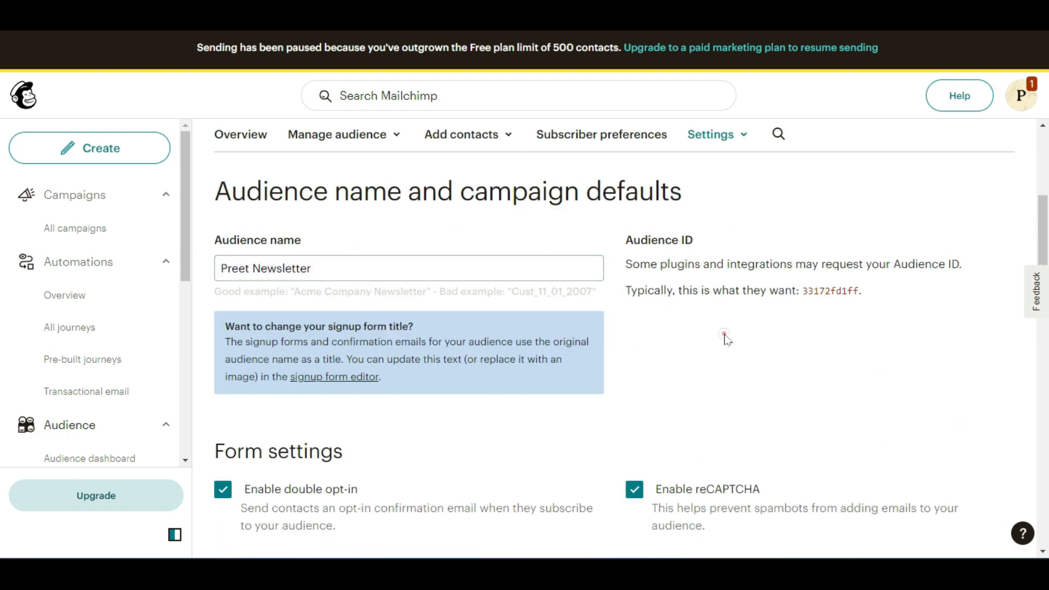
Review the audience's form settings, switching double opt-in off and back on
scroll(353, 314, "down", 3)
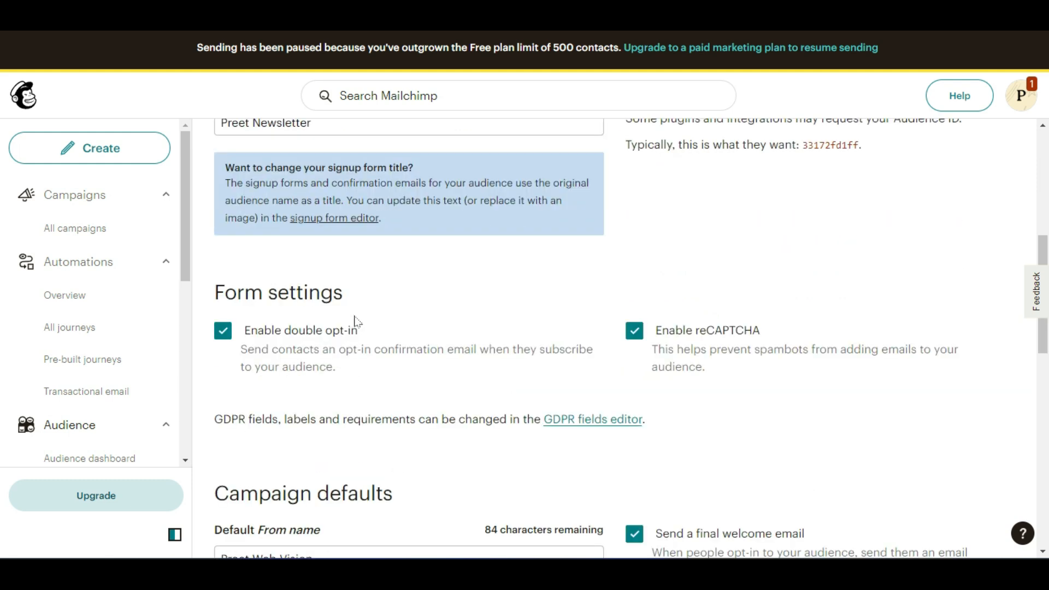
scroll(449, 323, "down", 2)
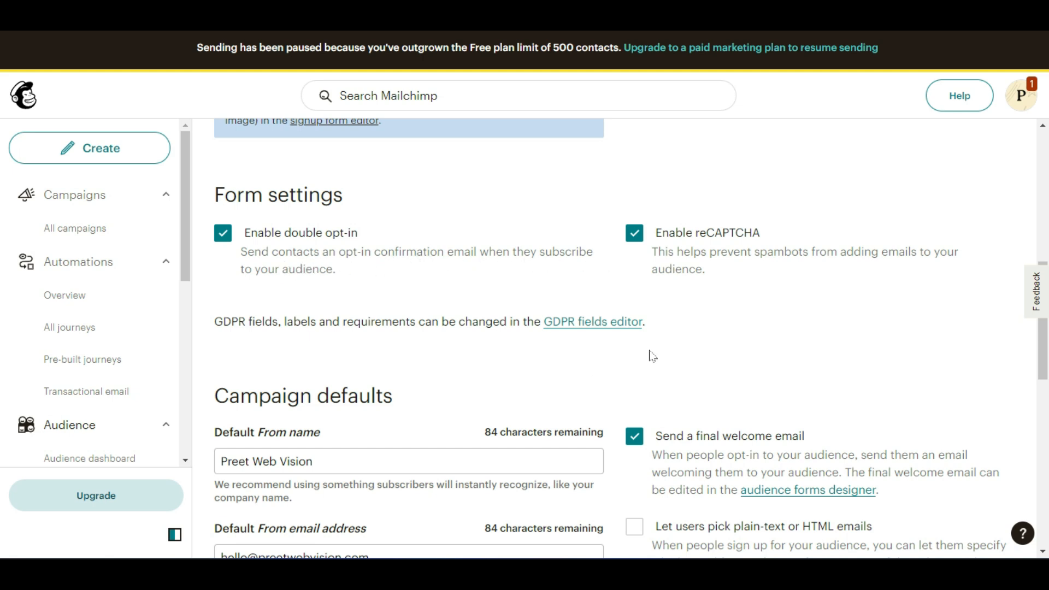
left_click(232, 236)
left_click(232, 236)
left_click(223, 234)
left_click(223, 234)
Examine the campaign defaults, including the default From name, From email address, email subject and campaign URL settings
scroll(531, 291, "down", 3)
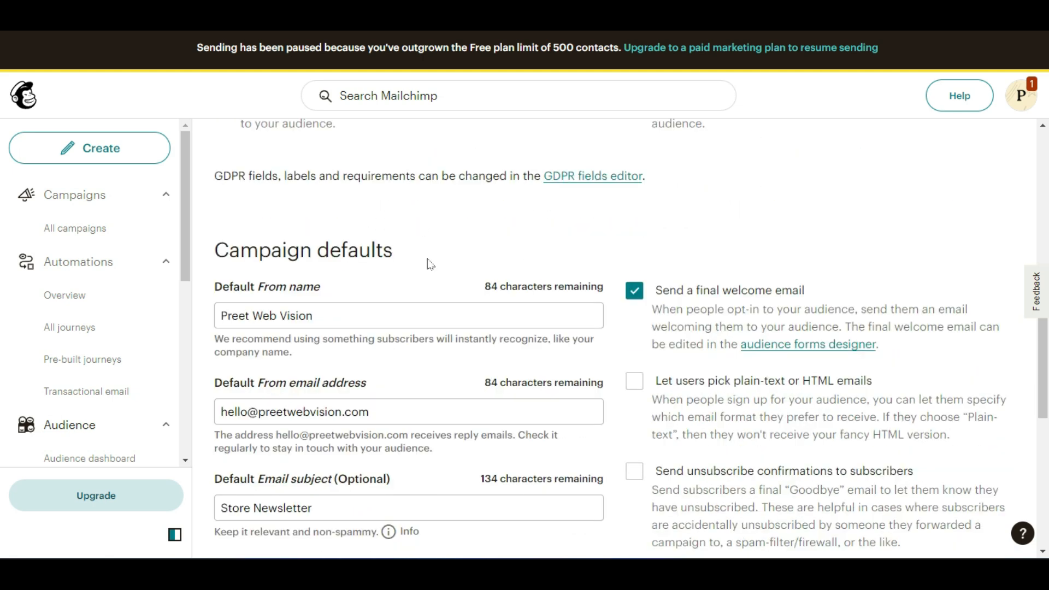
scroll(533, 263, "down", 1)
triple_click(356, 267)
left_click(358, 303)
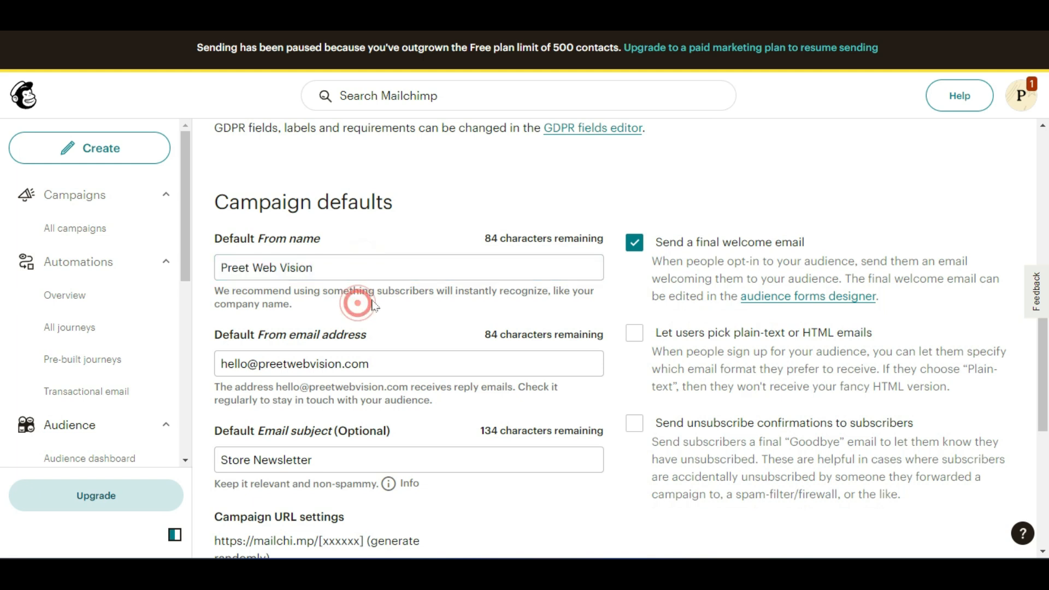
scroll(374, 305, "down", 2)
scroll(615, 339, "down", 2)
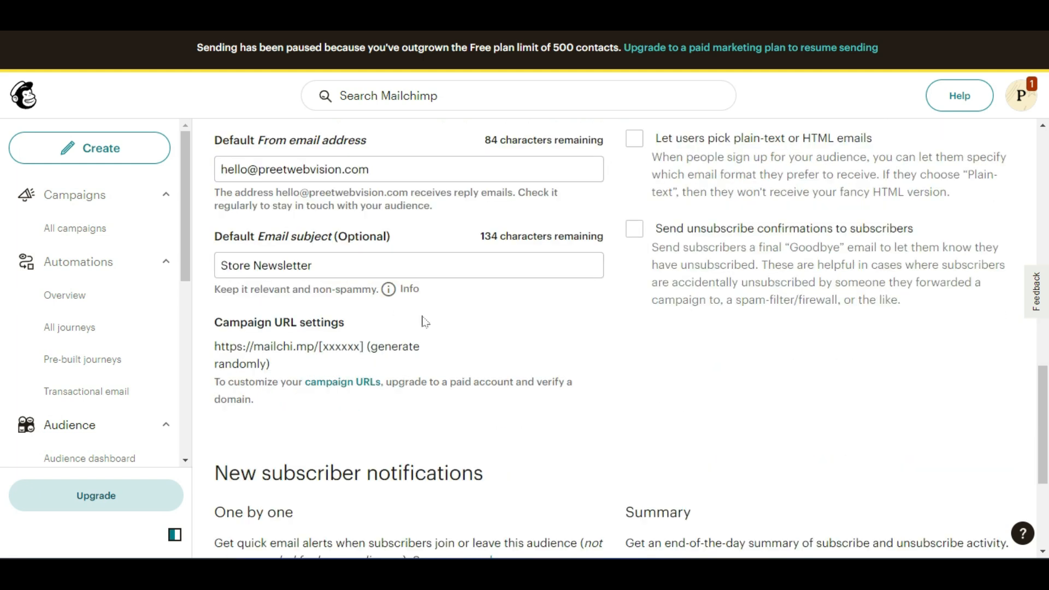
scroll(522, 350, "down", 1)
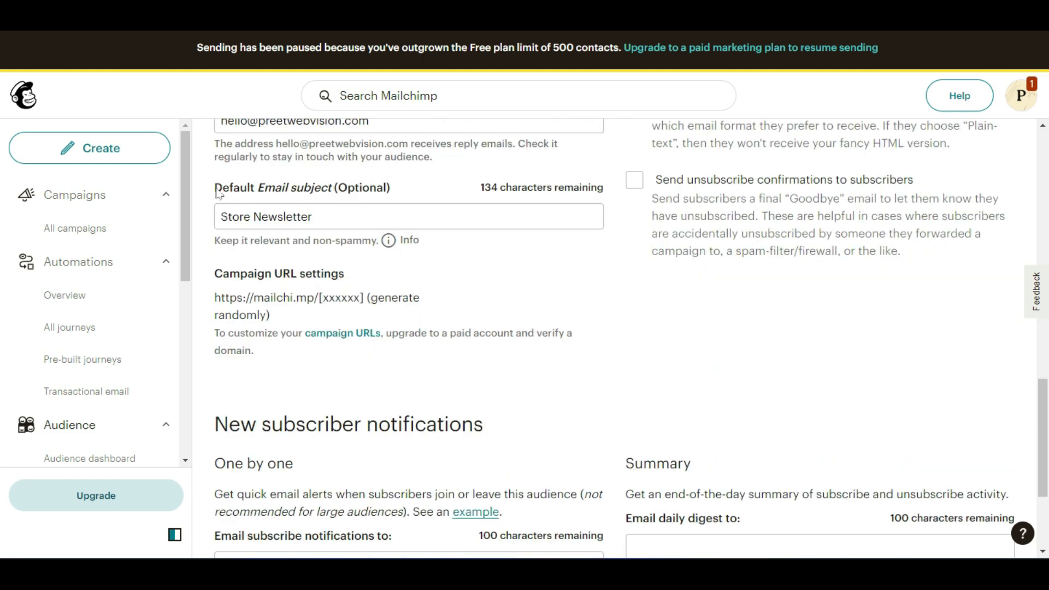
triple_click(346, 211)
left_click(592, 339)
Examine the New subscriber notifications section, including the recipient fields for subscribe, unsubscribe and daily digest emails
scroll(591, 339, "down", 4)
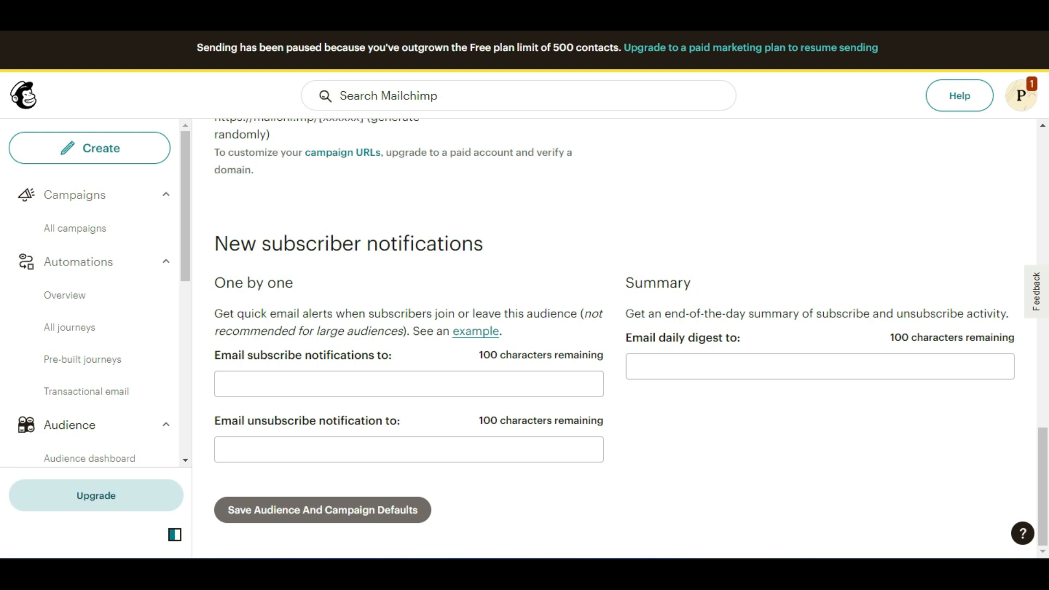
left_click_drag(216, 243, 492, 243)
left_click(492, 242)
left_click(385, 375)
left_click(488, 352)
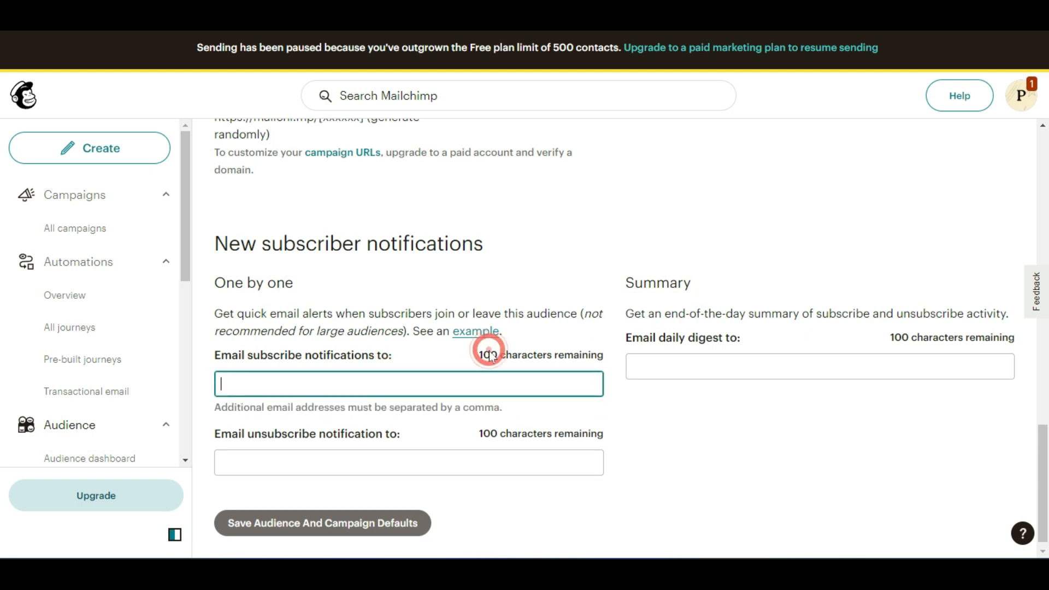
left_click(497, 372)
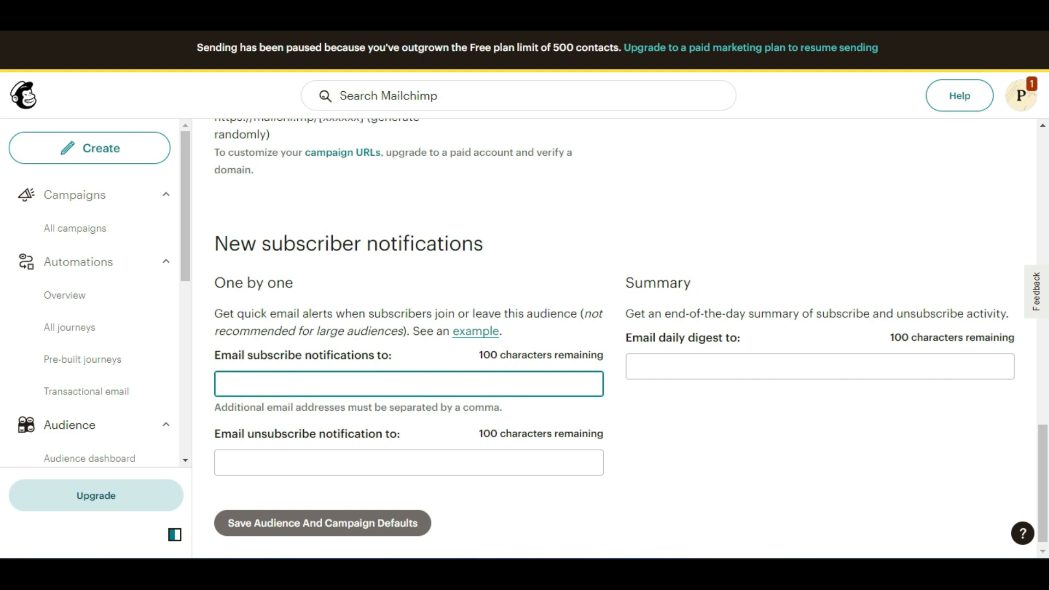
scroll(252, 344, "down", 1)
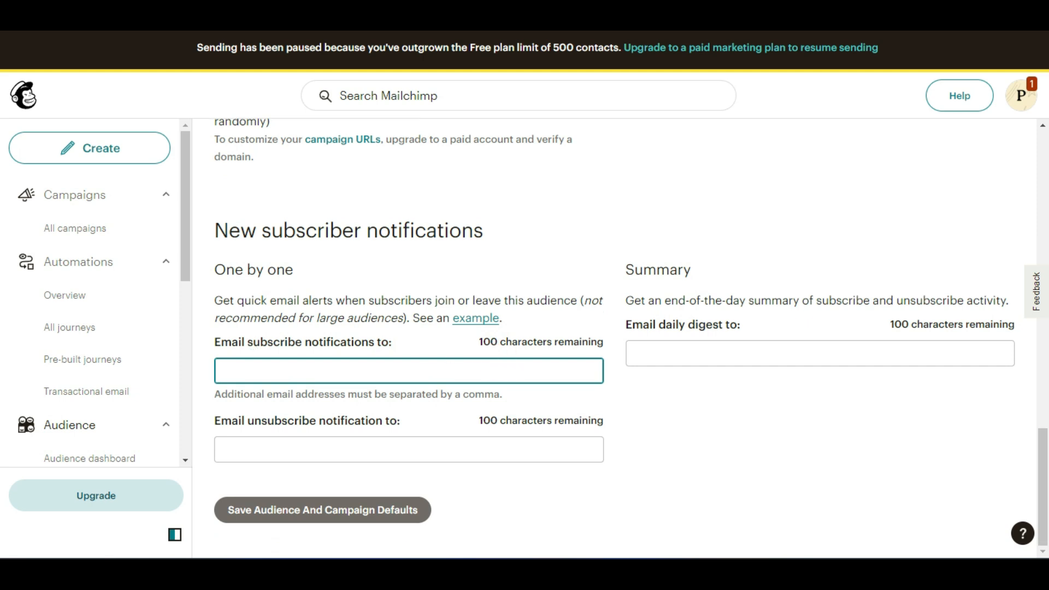
Check the subscribe and unsubscribe notification recipient fields, leave them empty and return to the start of the audience defaults page
left_click(350, 443)
left_click(367, 372)
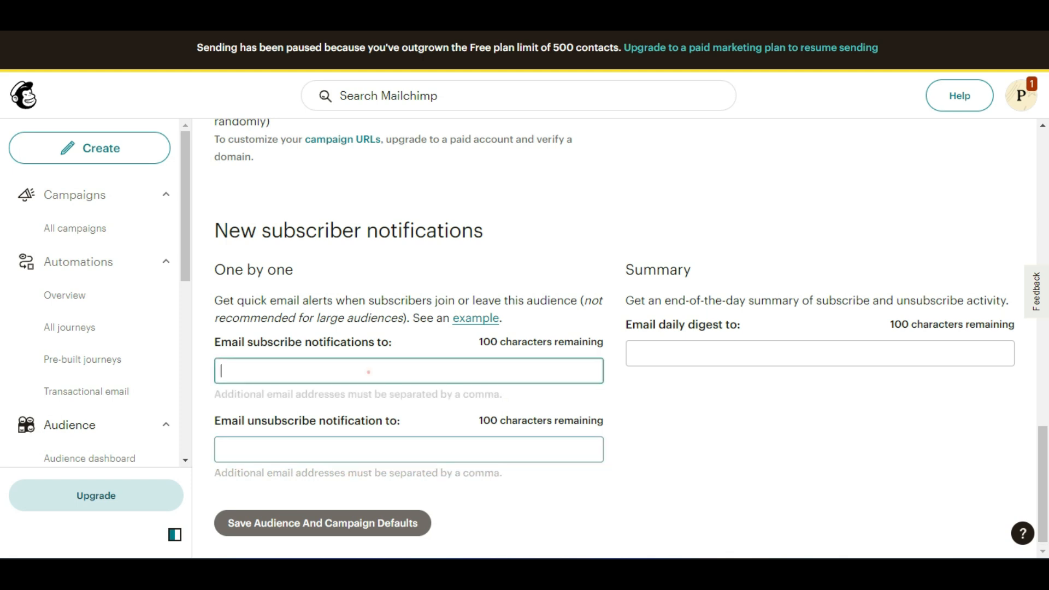
left_click(683, 376)
scroll(684, 376, "up", 10)
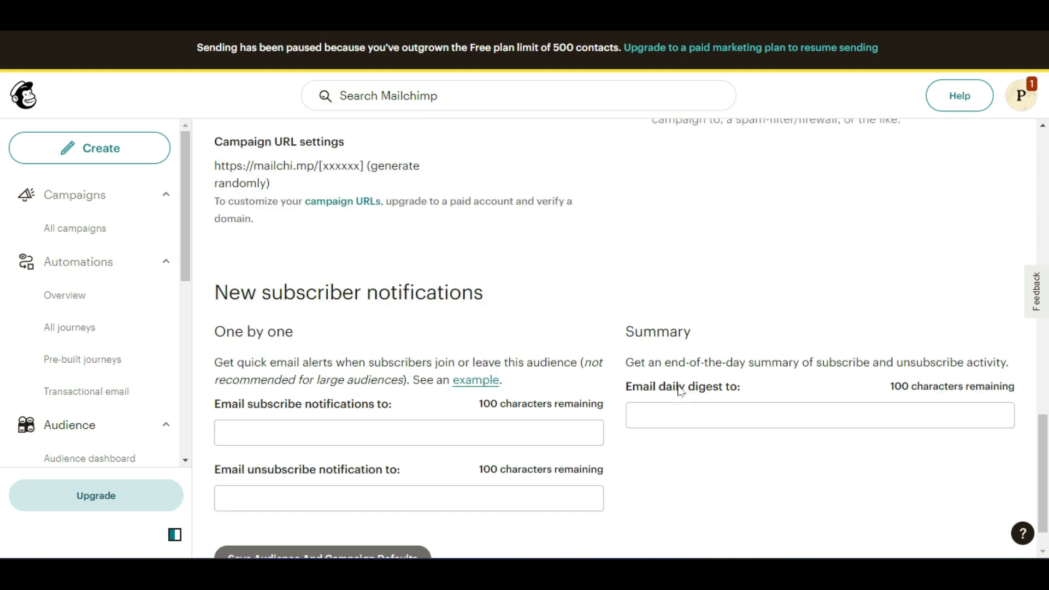
scroll(676, 394, "up", 5)
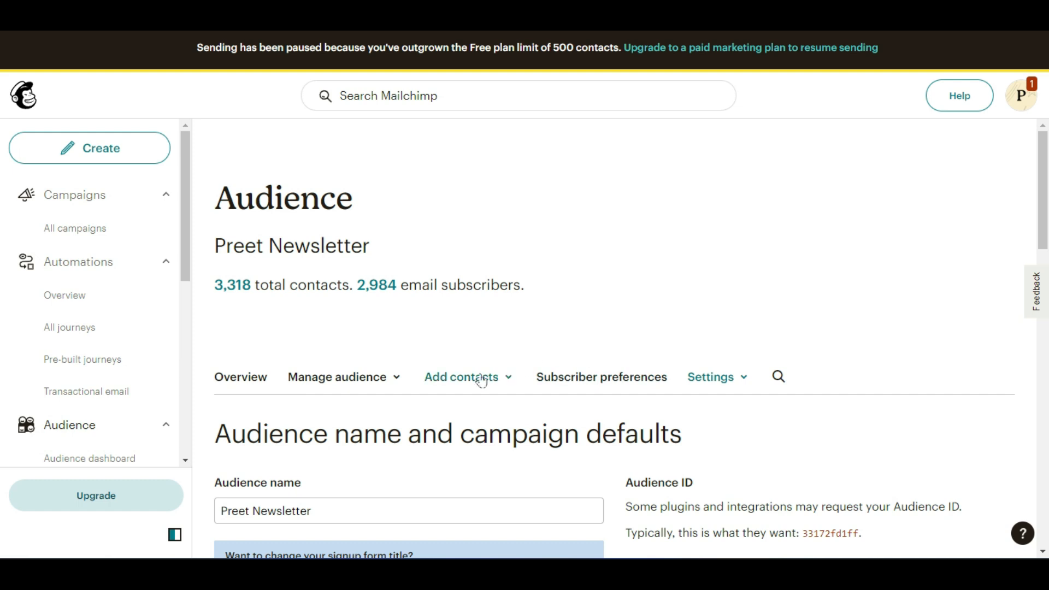
Review the Manage audience options, including archived contacts, unsubscribing email addresses, groups, segments, tags and import history
scroll(363, 376, "down", 2)
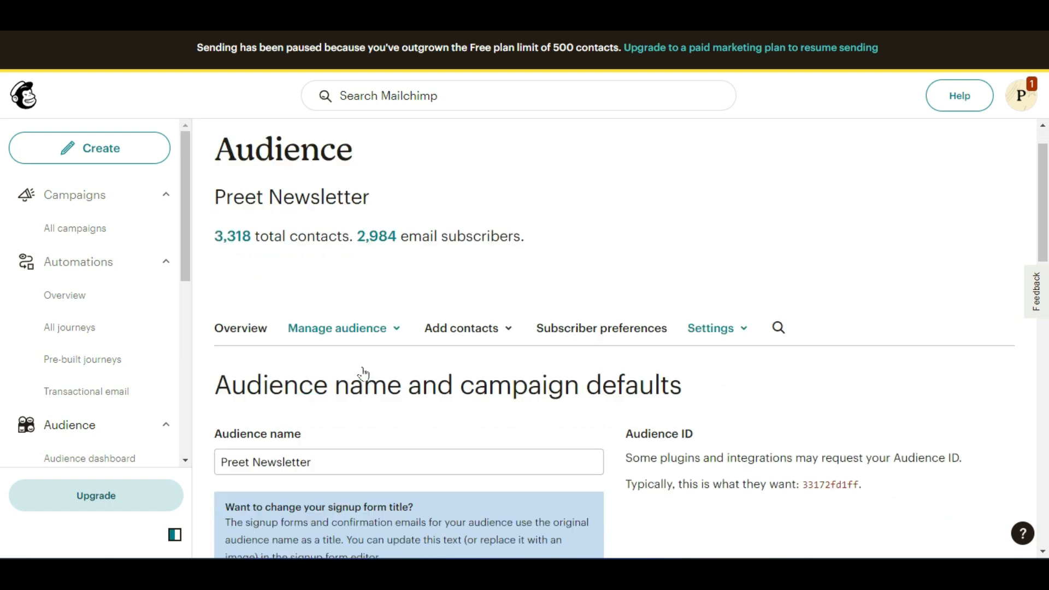
scroll(112, 344, "down", 2)
scroll(112, 341, "down", 3)
scroll(108, 344, "up", 3)
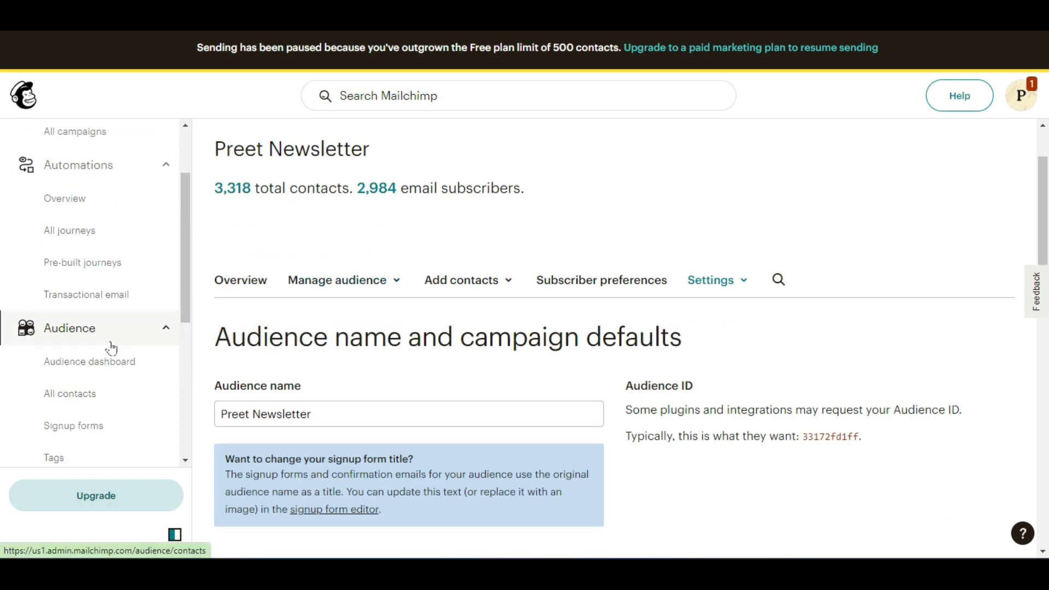
left_click(381, 283)
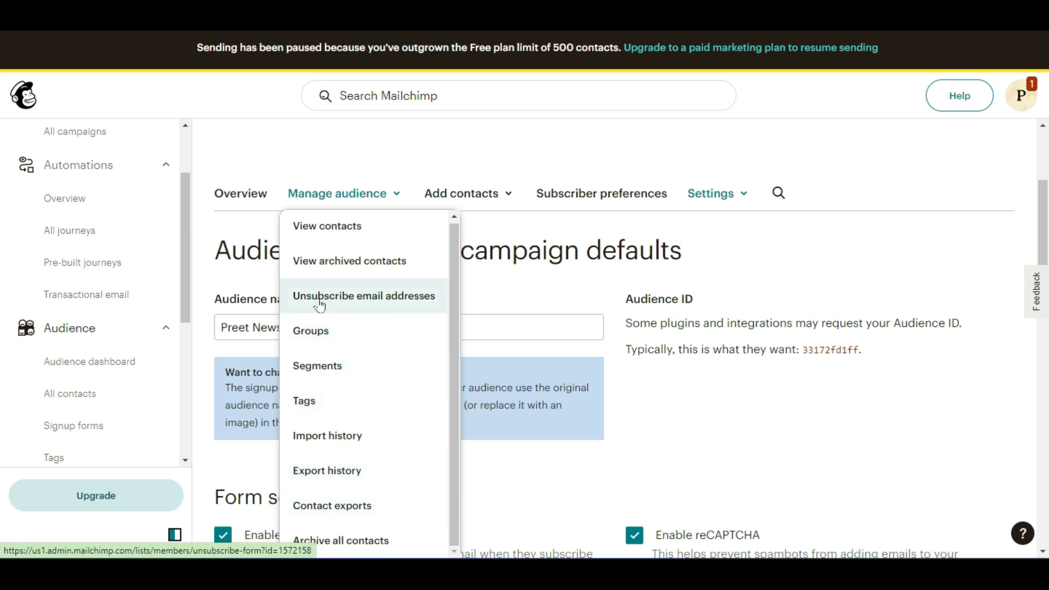
left_click(698, 396)
Open the audience's Signup forms page and look over the Recent forms list
scroll(109, 327, "down", 2)
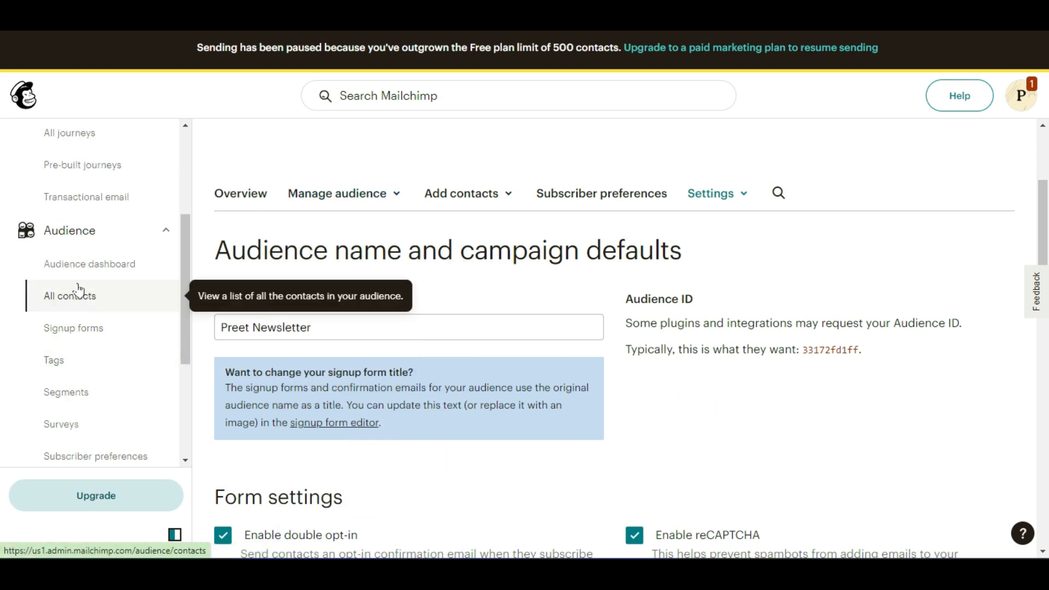
scroll(82, 278, "down", 1)
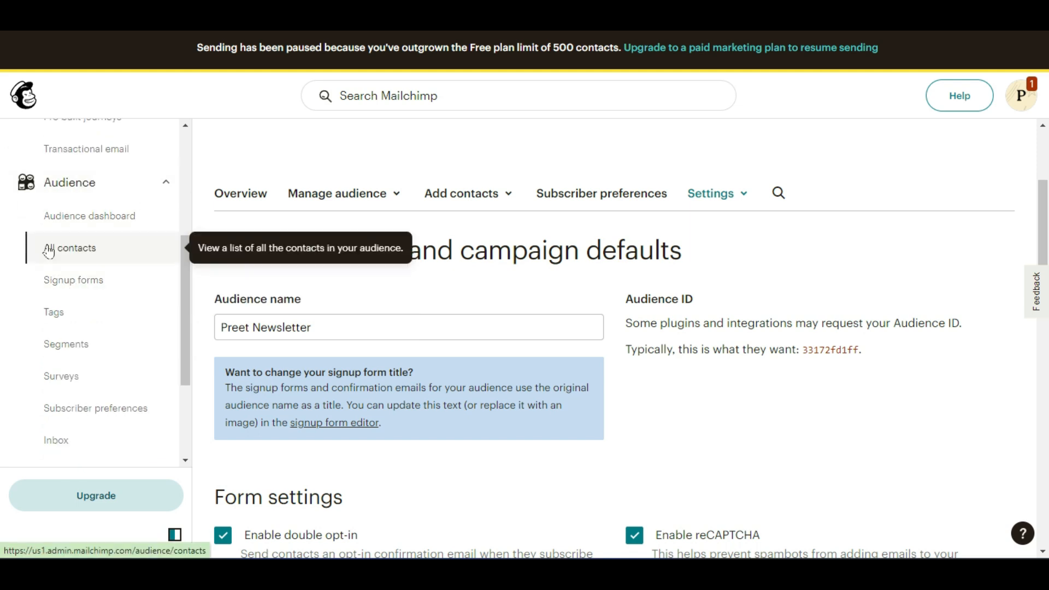
left_click(91, 280)
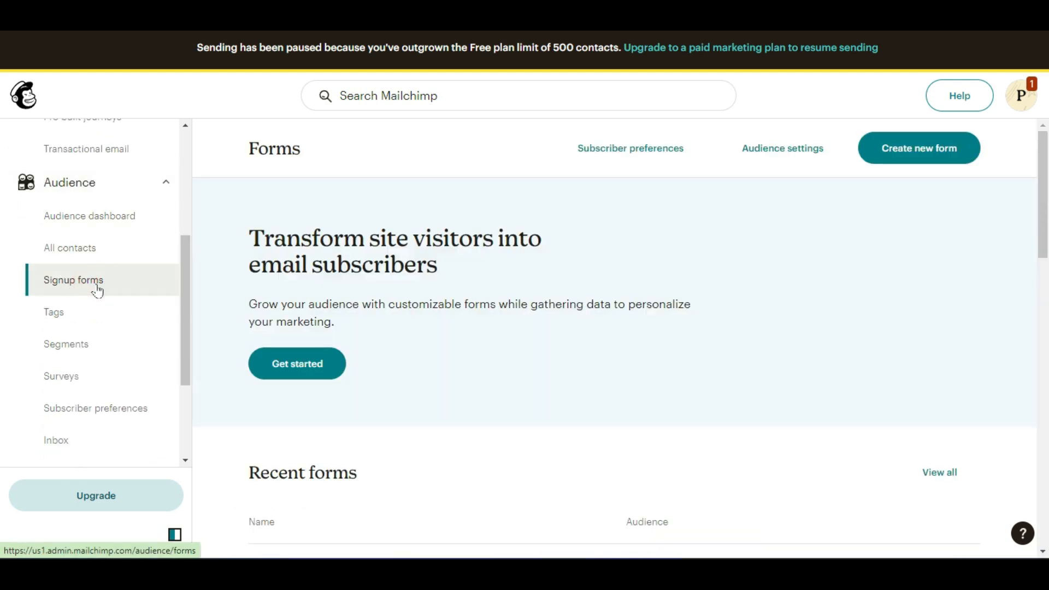
scroll(516, 276, "down", 3)
scroll(518, 277, "down", 2)
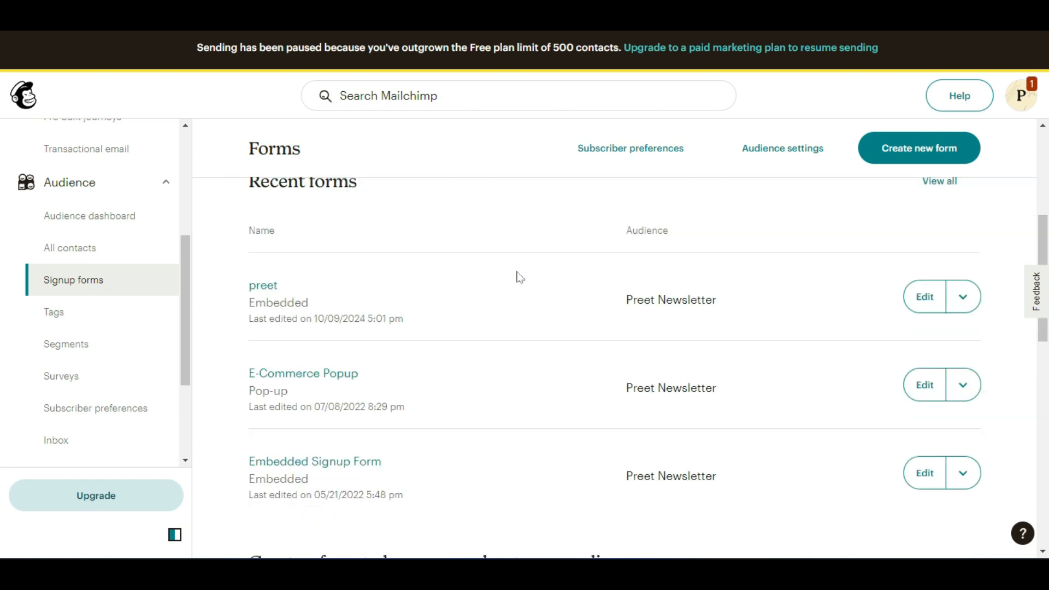
scroll(519, 328, "up", 5)
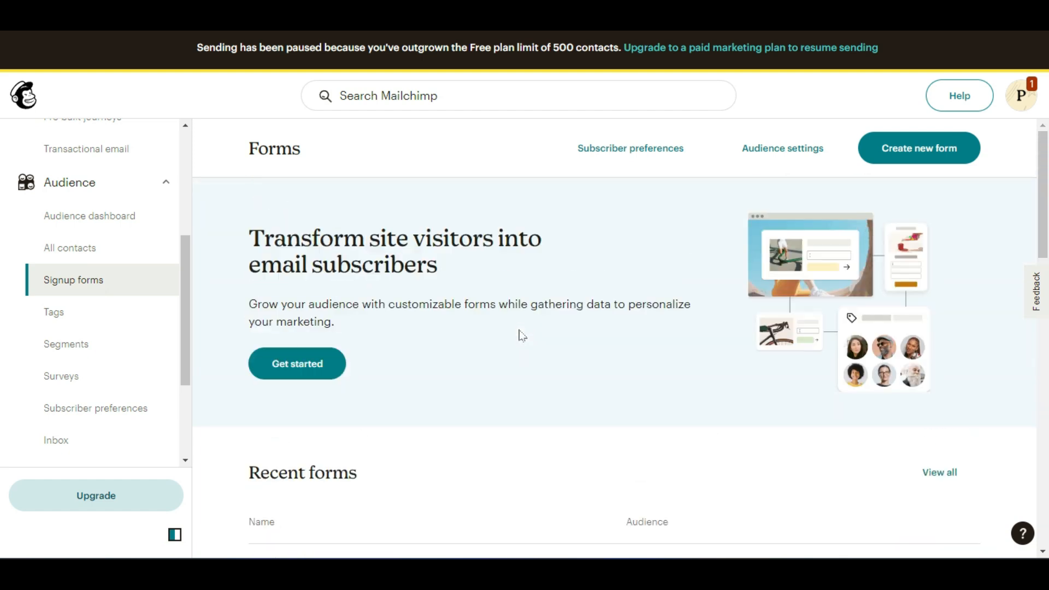
Examine the form types offered for creation (pop-up form, embedded form, signup landing page) and compare them with the existing forms
scroll(519, 336, "down", 10)
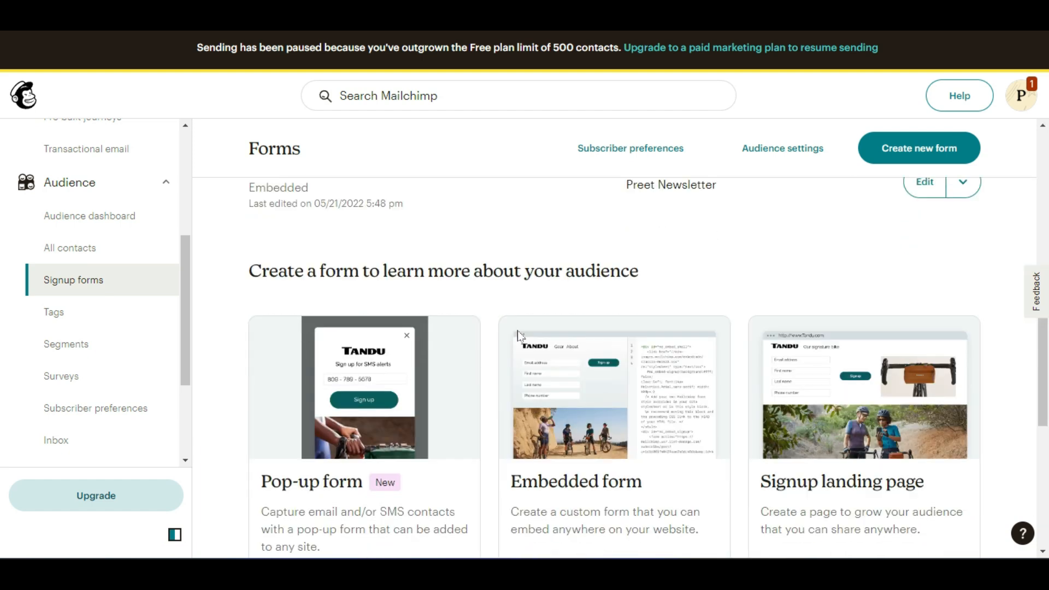
scroll(518, 339, "up", 5)
scroll(517, 339, "up", 3)
scroll(535, 342, "down", 3)
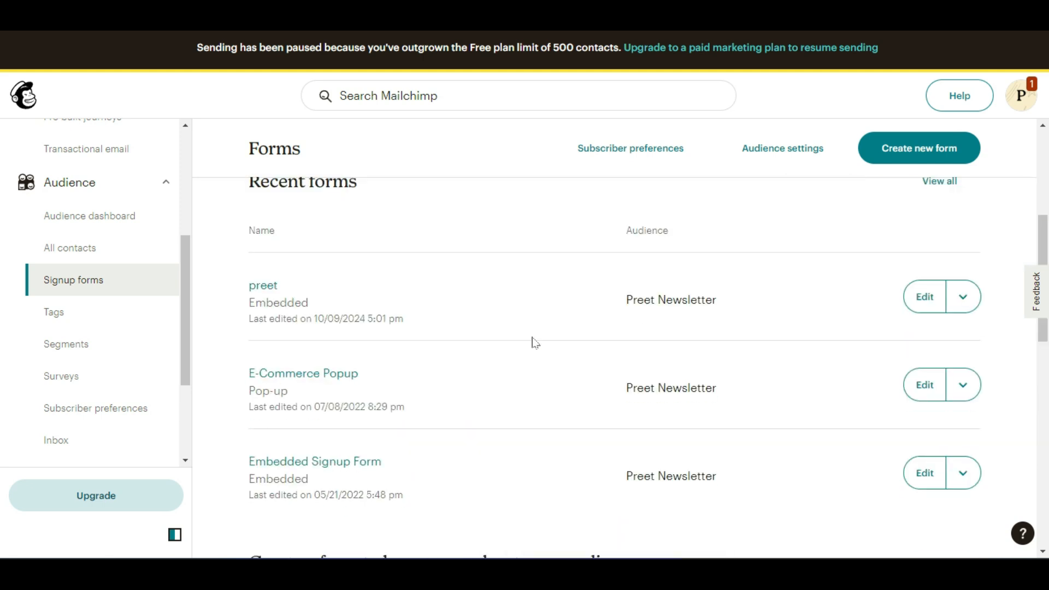
scroll(535, 342, "down", 1)
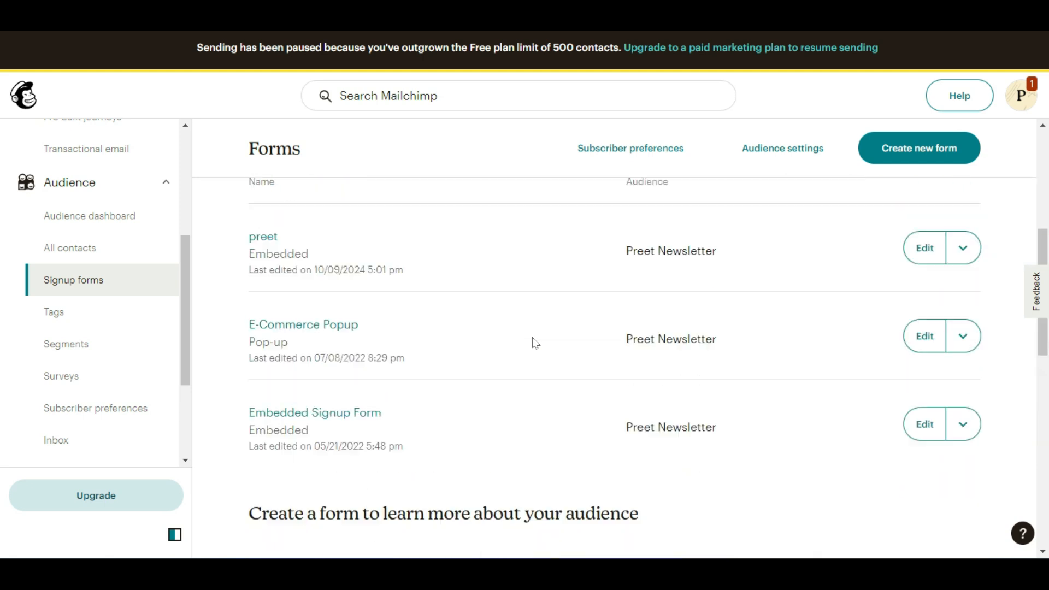
scroll(535, 342, "up", 2)
scroll(534, 342, "up", 1)
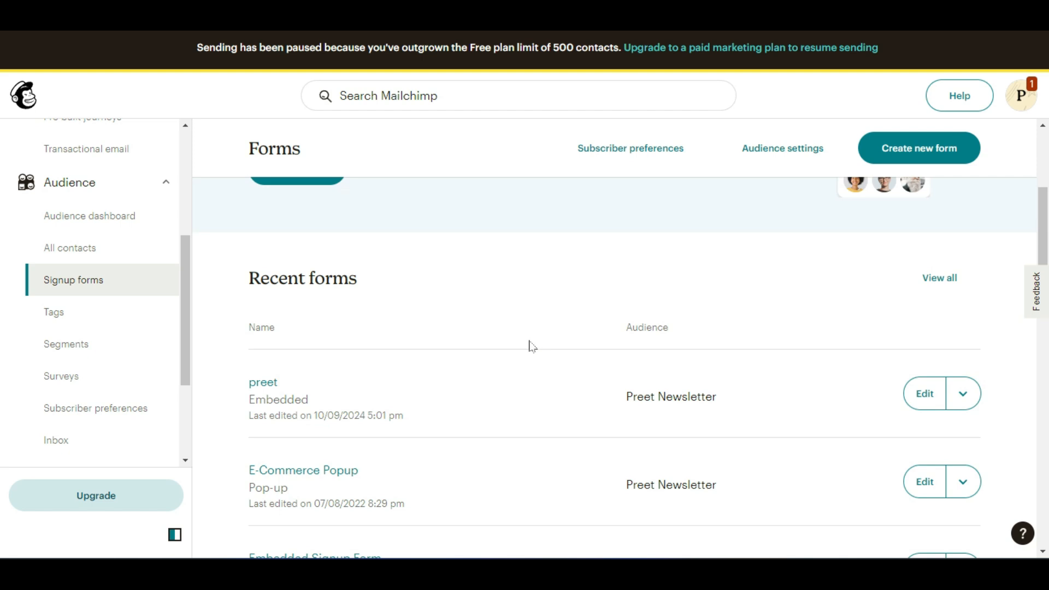
Open the audience's Tags page and examine the list of existing tags and the other audience sections
left_click(112, 316)
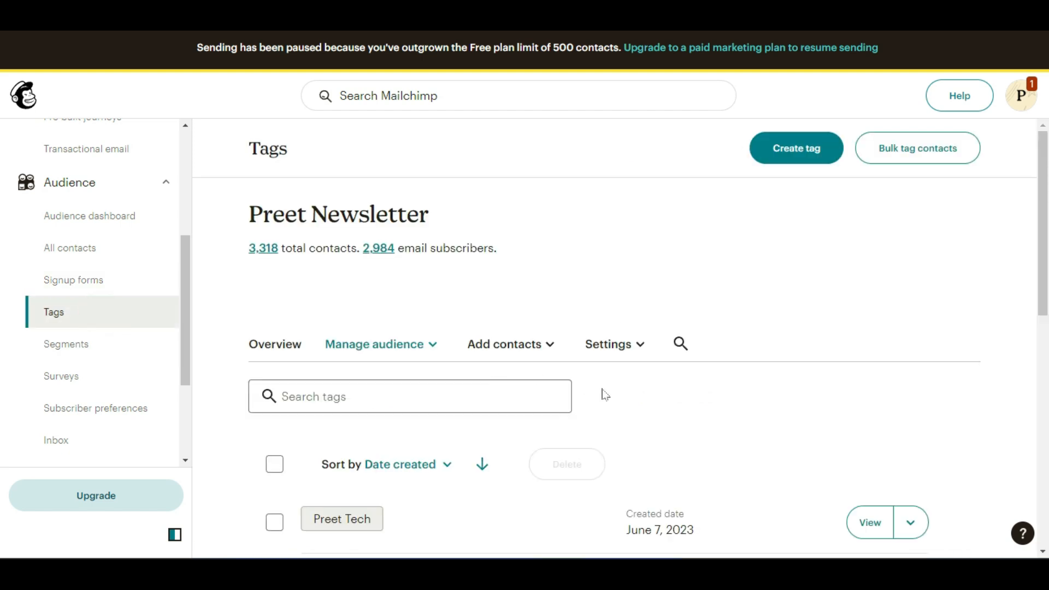
scroll(605, 394, "down", 4)
scroll(605, 395, "down", 5)
scroll(606, 394, "up", 6)
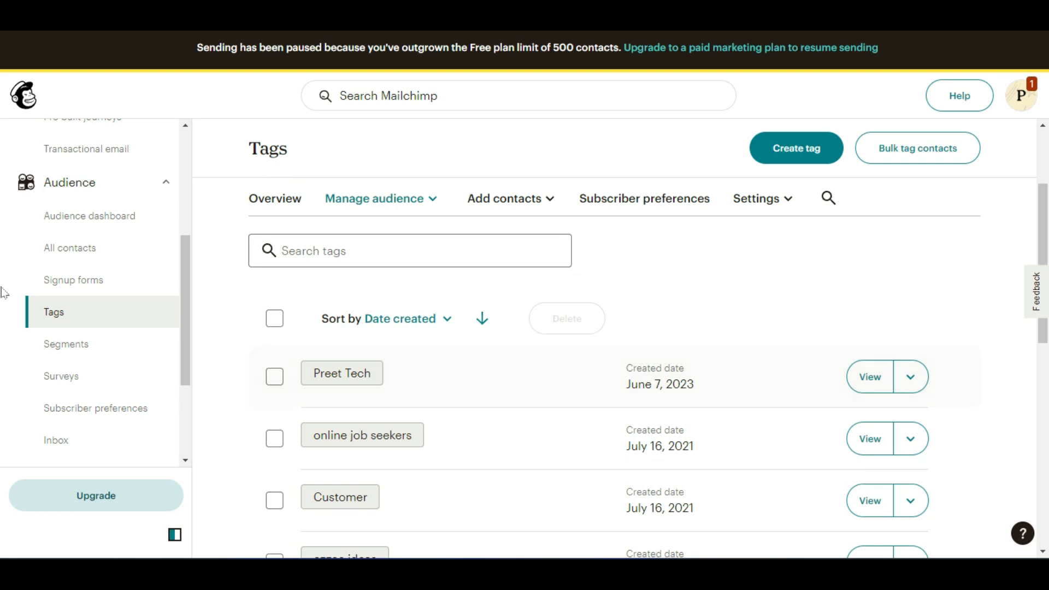
scroll(33, 306, "down", 2)
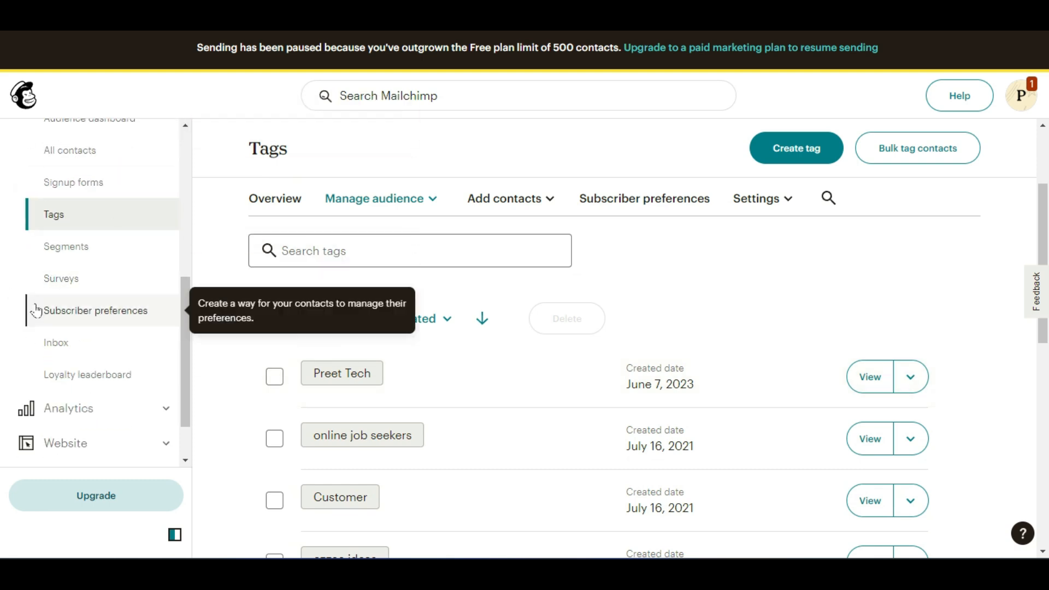
scroll(75, 280, "up", 3)
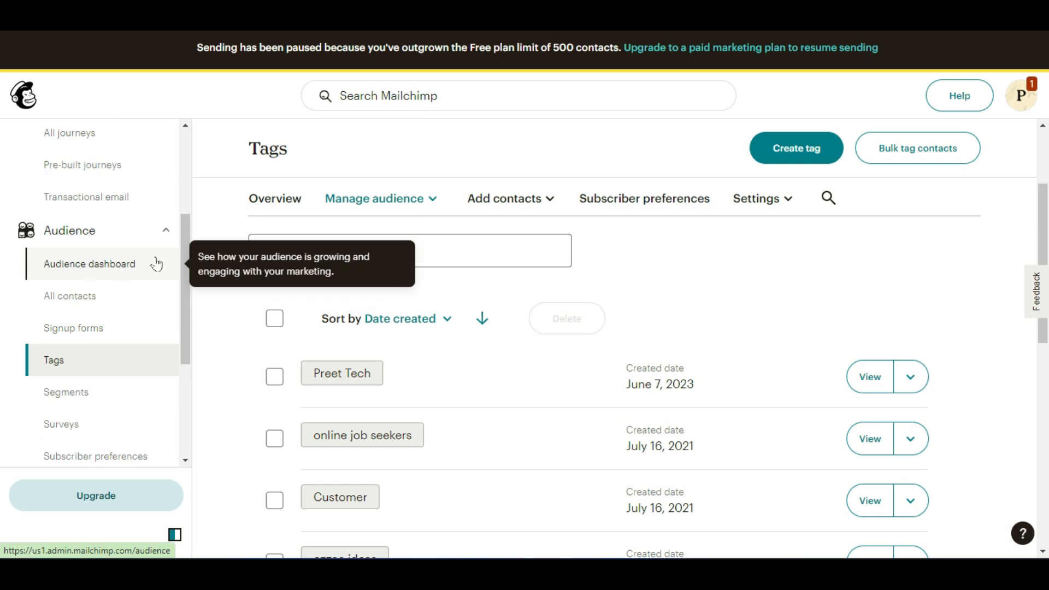
scroll(93, 320, "down", 1)
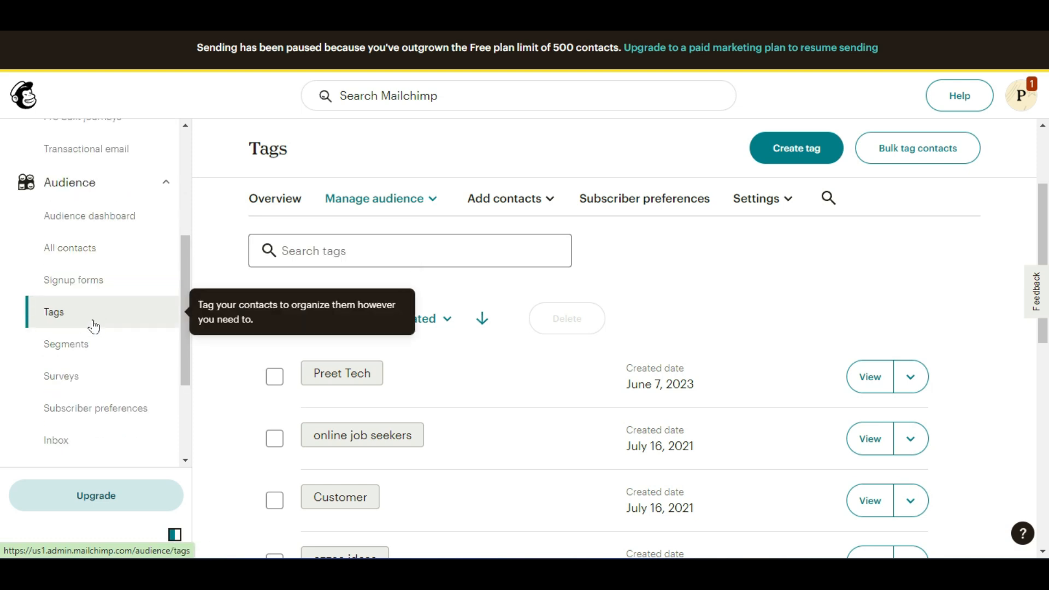
scroll(93, 326, "down", 1)
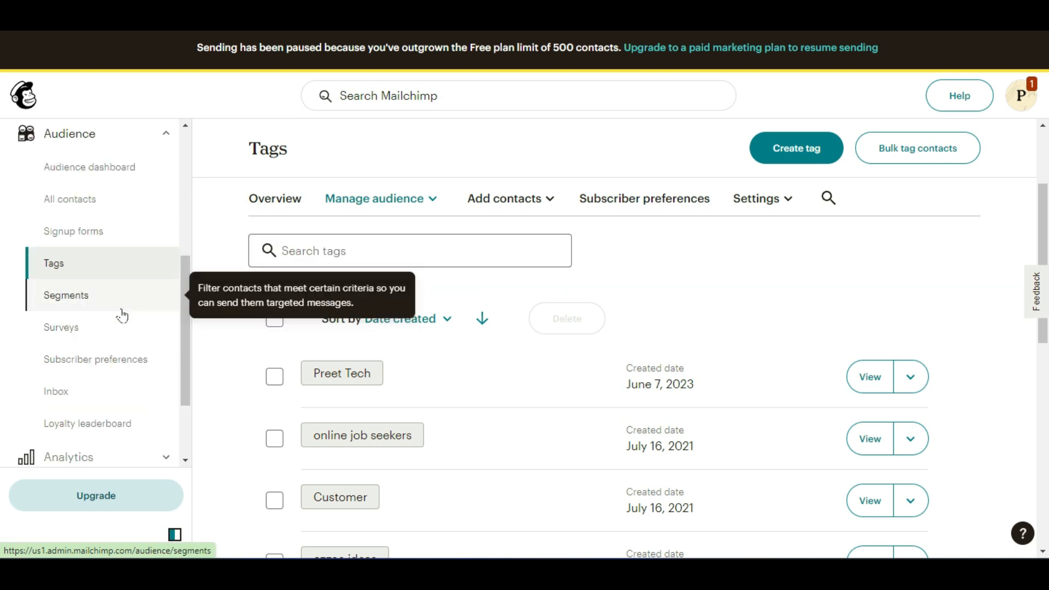
Open the form for adding a single subscriber and examine its name, email address, tags and marketing permissions fields
left_click(530, 201)
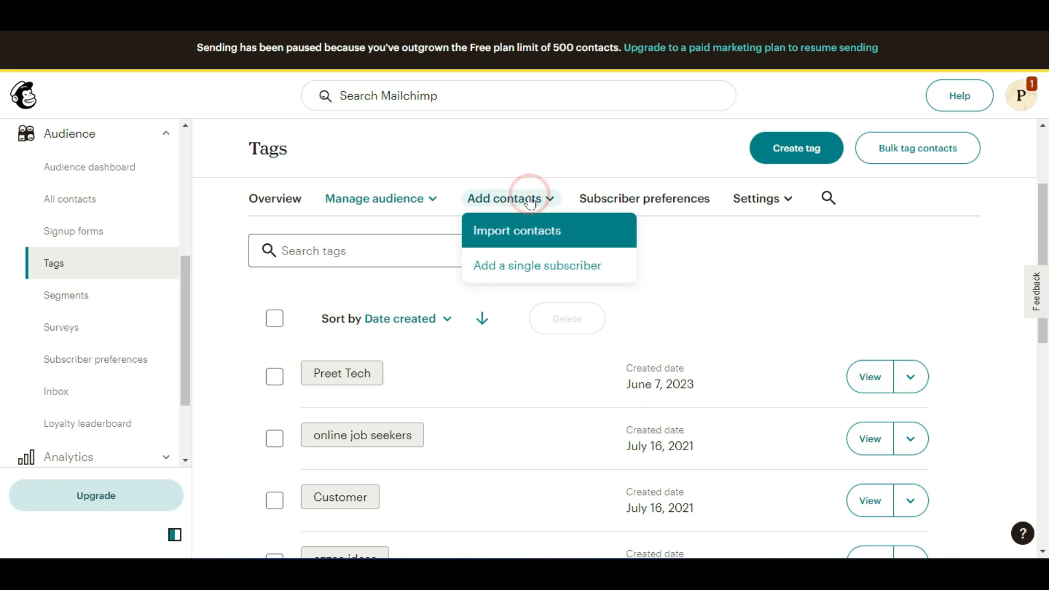
left_click(549, 267)
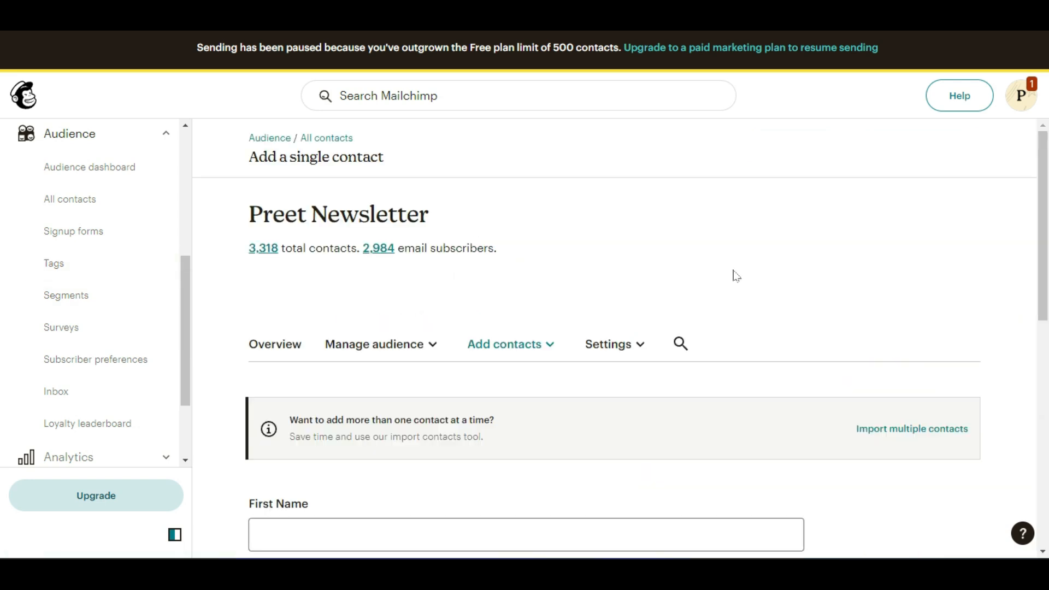
scroll(607, 309, "down", 4)
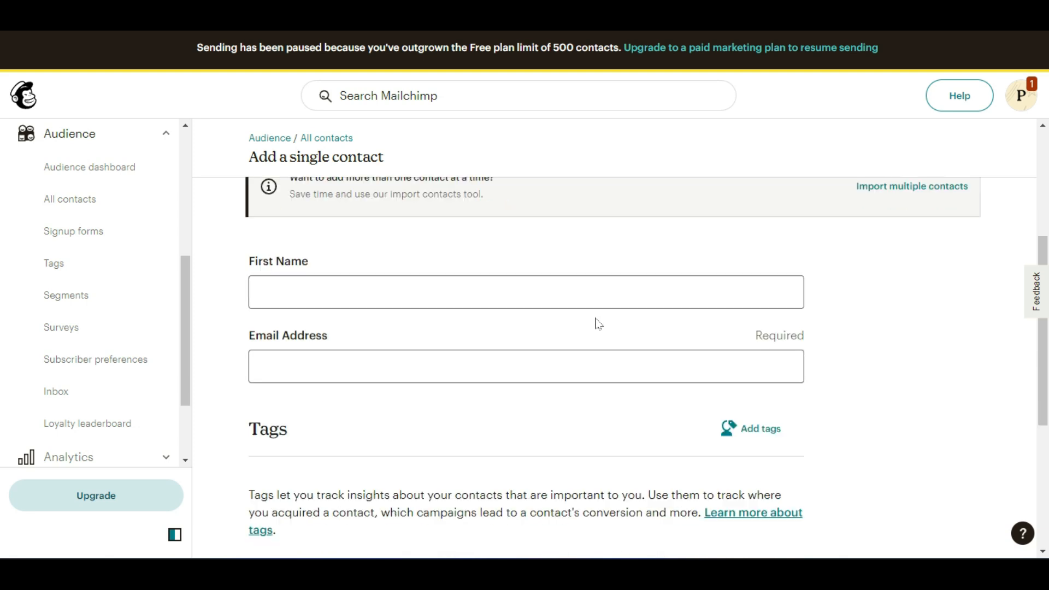
scroll(598, 324, "up", 4)
scroll(590, 333, "down", 3)
scroll(593, 337, "down", 4)
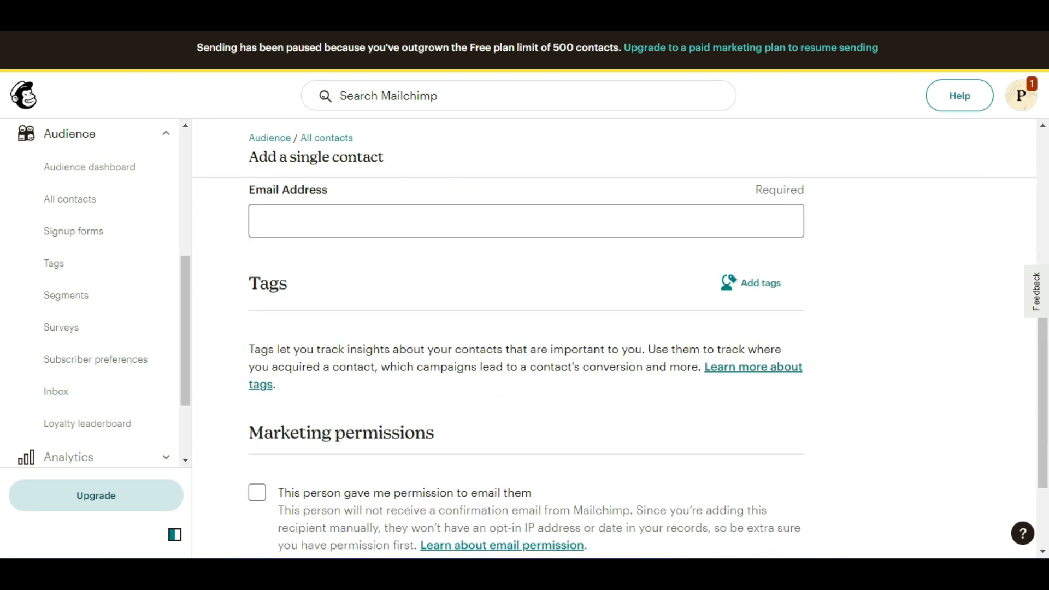
scroll(592, 337, "down", 2)
scroll(468, 367, "up", 10)
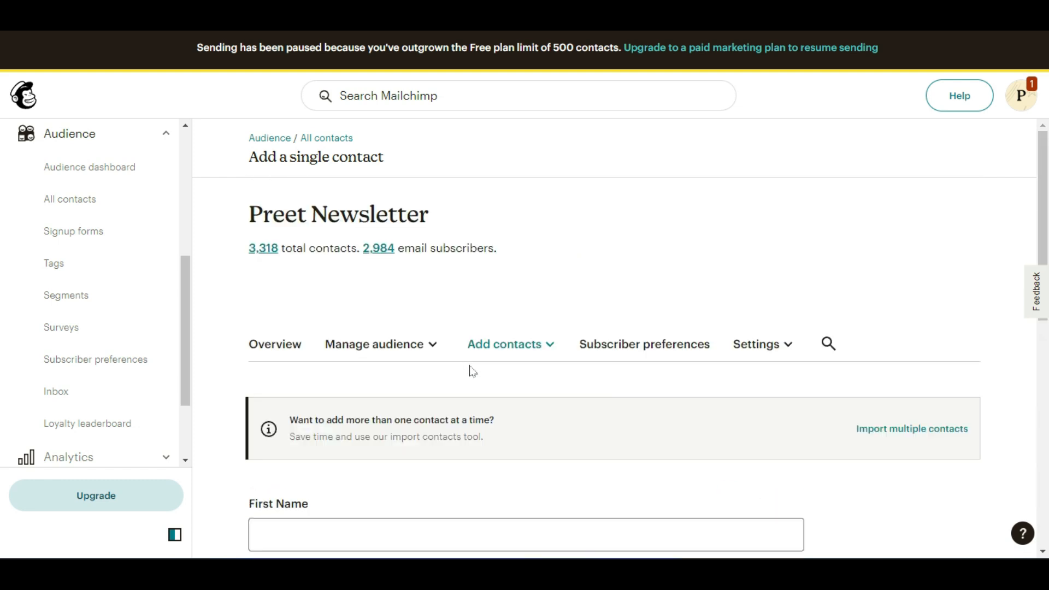
Open the Marketing dashboard under Analytics and dismiss the sample data introduction and the Standard plan upgrade prompt
scroll(120, 369, "down", 2)
left_click(90, 347)
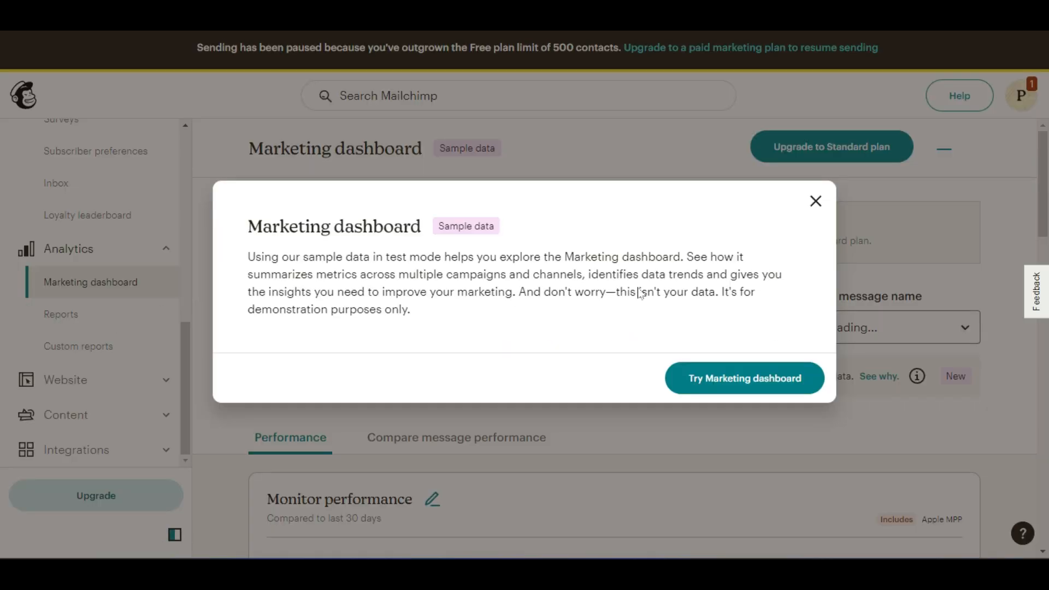
left_click(816, 201)
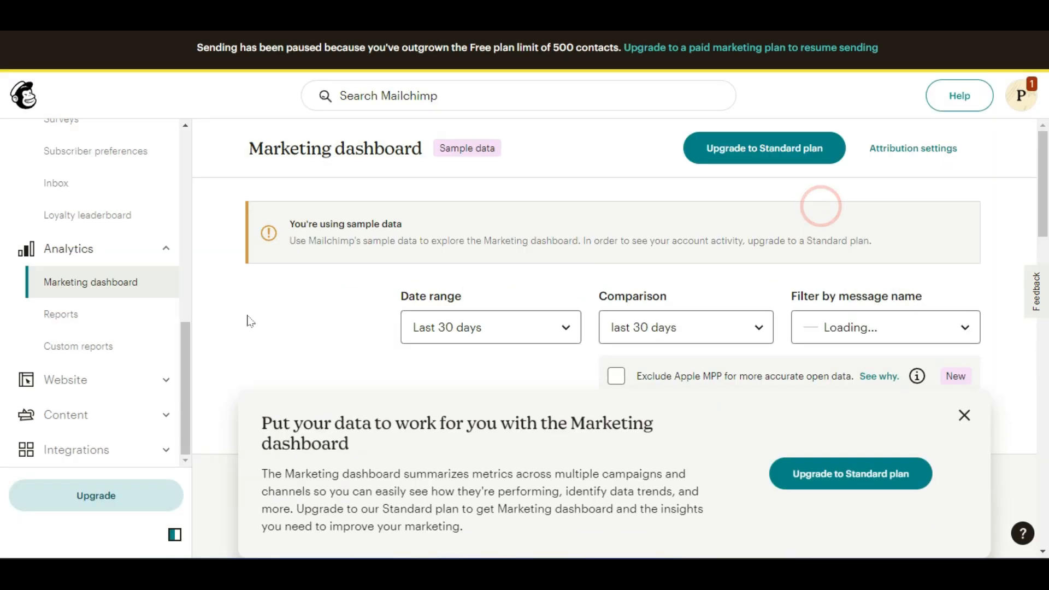
left_click(959, 414)
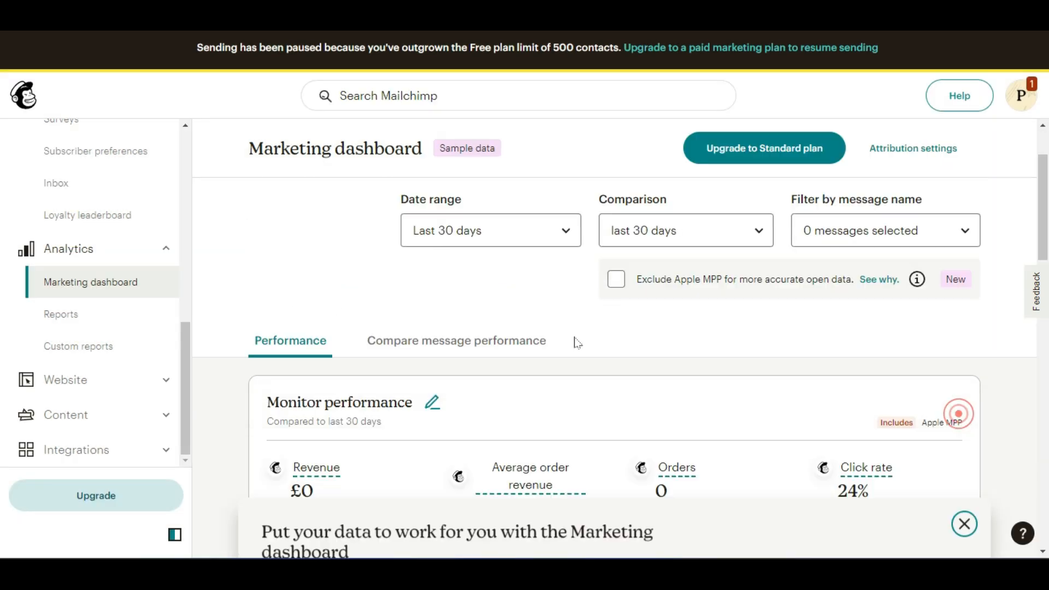
Examine the Marketing dashboard's Monitor performance metrics, the Click rate chart for email and SMS, the message totals and the Conversions section
scroll(347, 313, "down", 2)
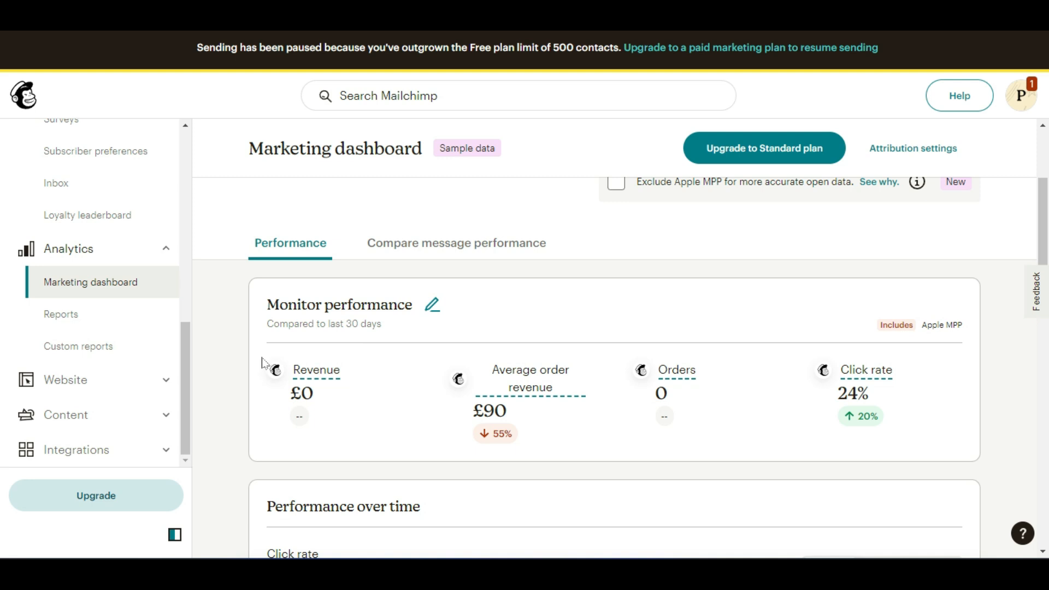
scroll(262, 362, "down", 3)
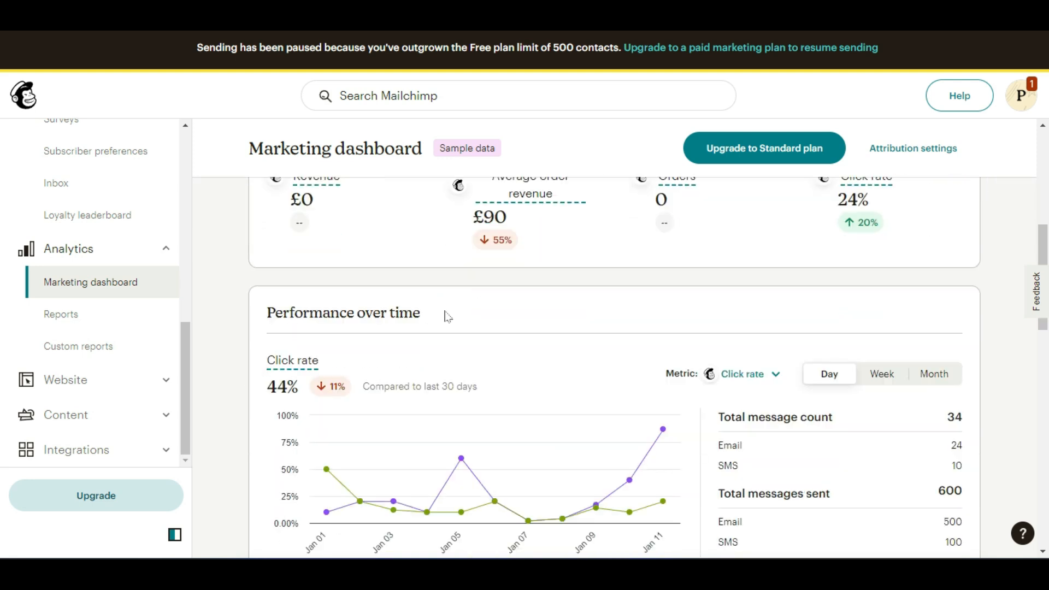
scroll(365, 331, "down", 1)
mouse_move(660, 382)
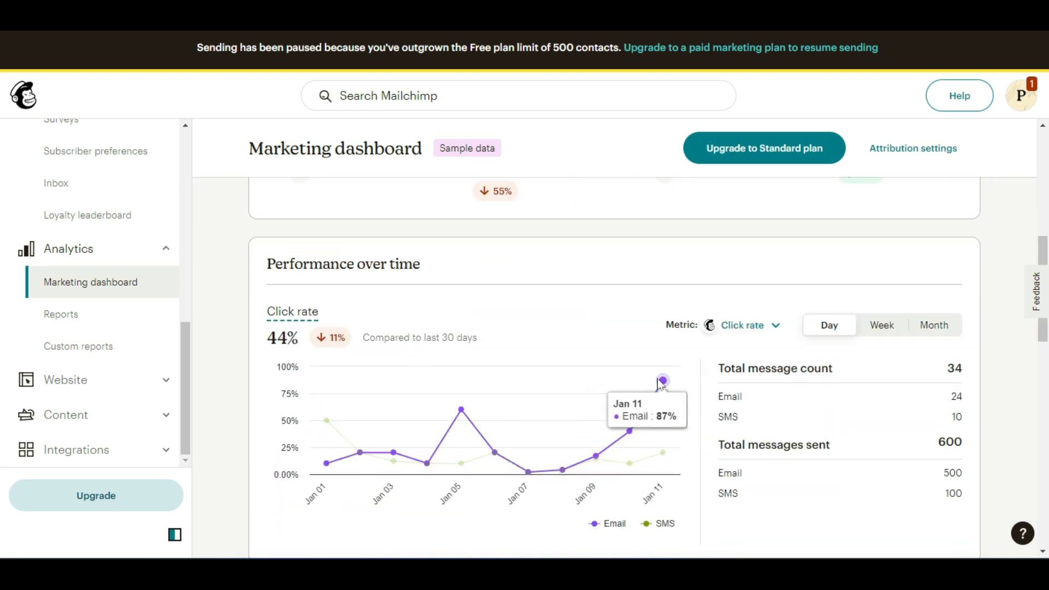
scroll(661, 384, "down", 1)
scroll(661, 384, "down", 1)
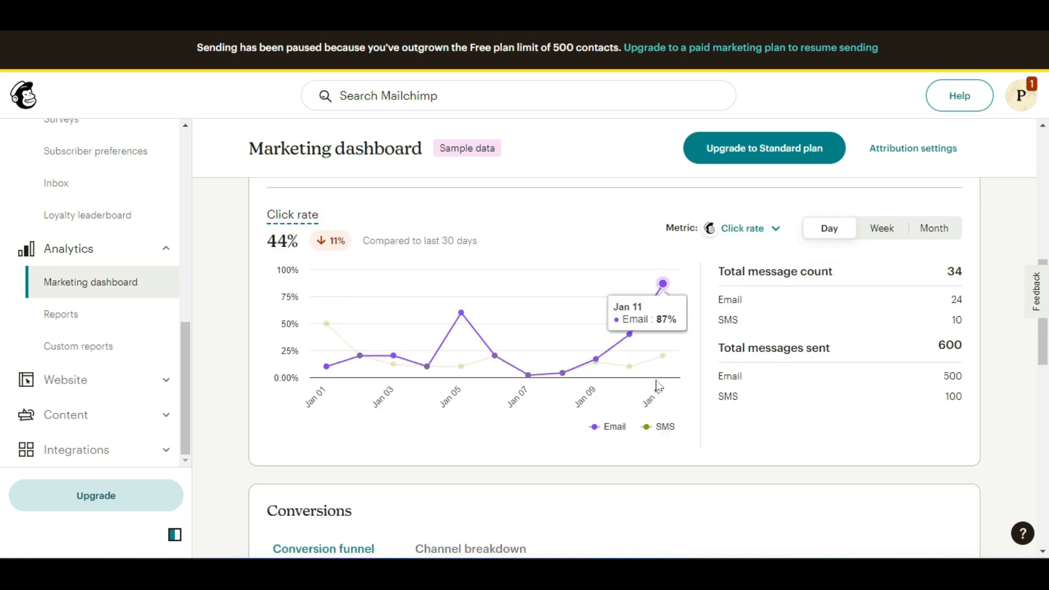
scroll(566, 438, "down", 2)
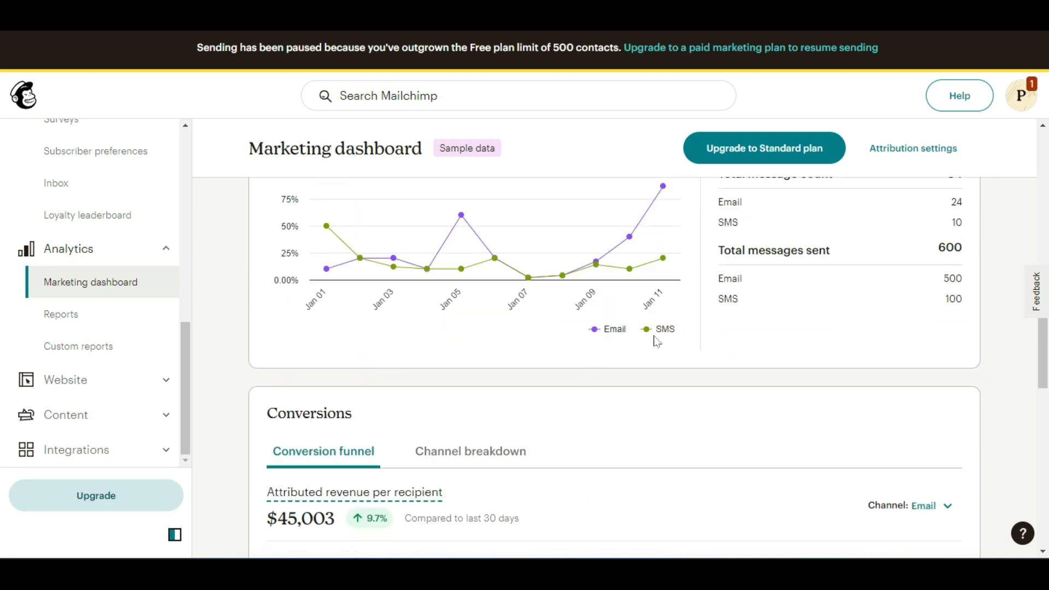
mouse_move(677, 186)
scroll(621, 332, "down", 1)
scroll(627, 337, "up", 1)
scroll(628, 338, "up", 1)
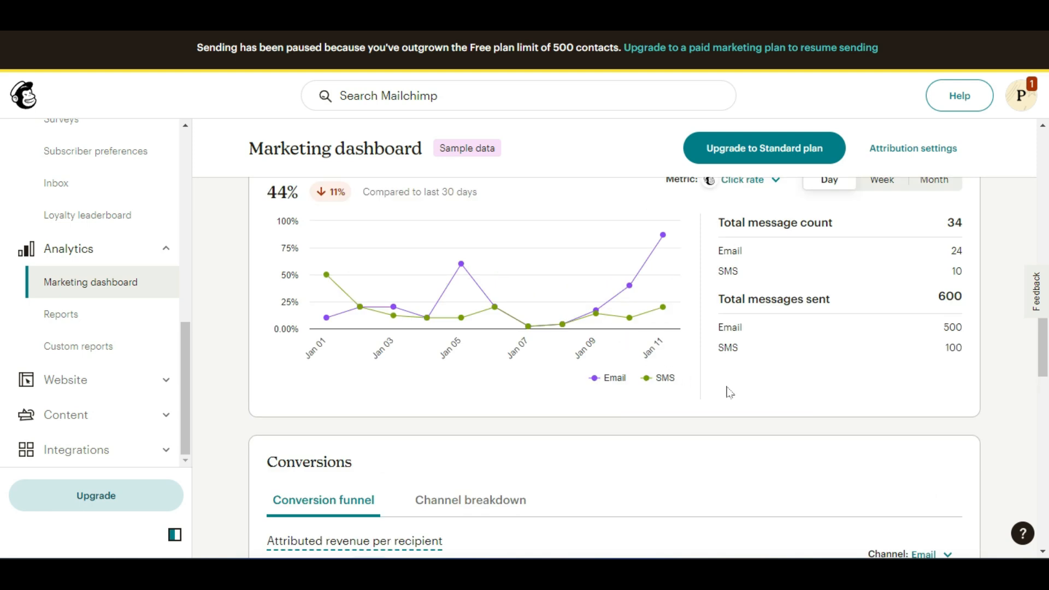
View the Performance over time click rate chart by week and by month
left_click_drag(963, 330, 814, 354)
scroll(823, 369, "up", 3)
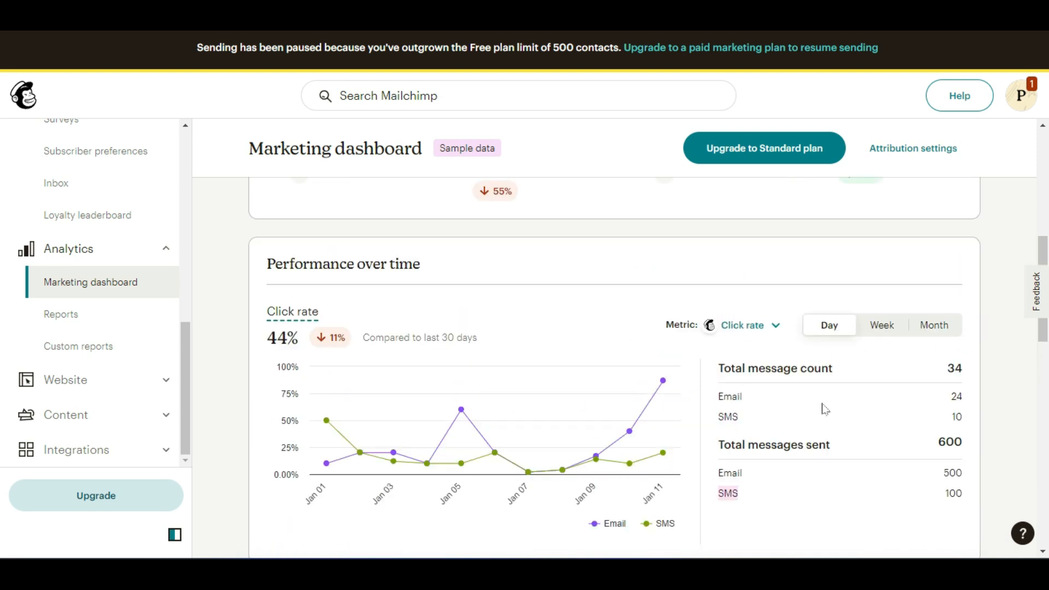
left_click(889, 327)
scroll(893, 366, "down", 1)
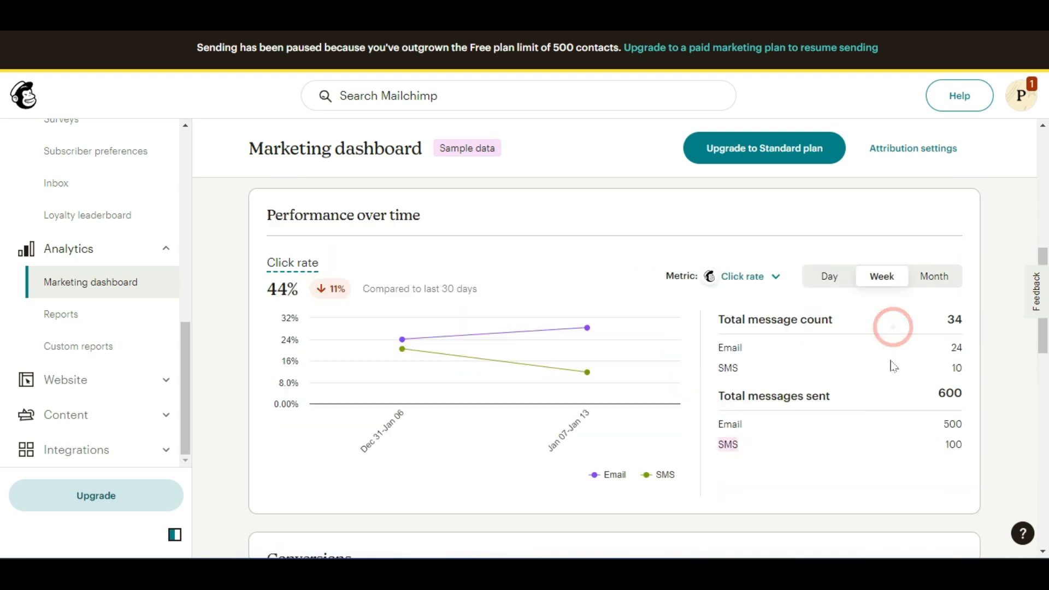
left_click(919, 283)
Examine the Conversion funnel and the Delivery section's total deliveries chart and delivery details on the Marketing dashboard
scroll(897, 335, "down", 2)
scroll(898, 334, "down", 6)
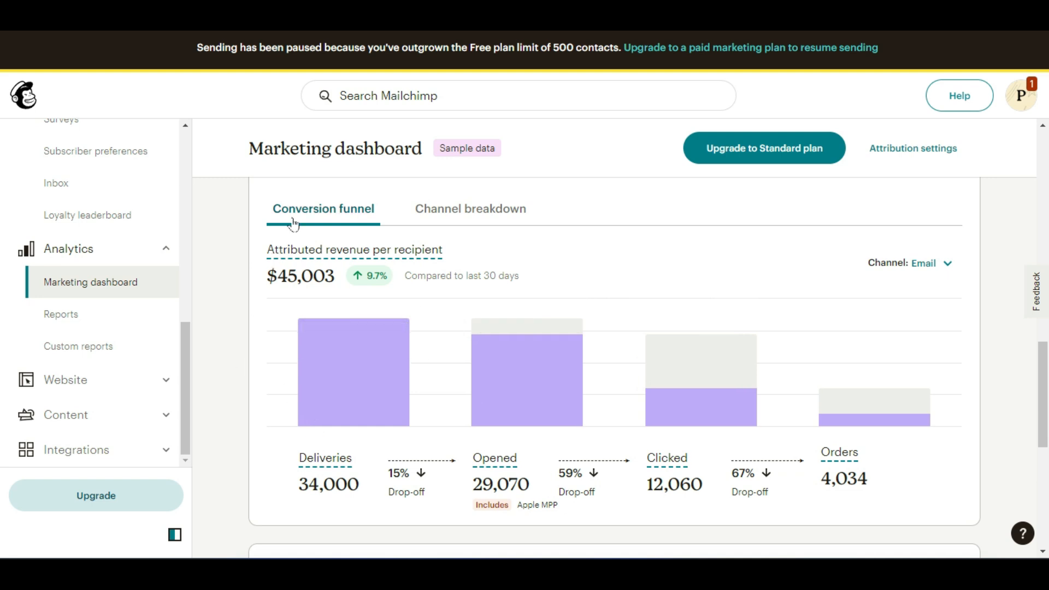
scroll(499, 412, "down", 8)
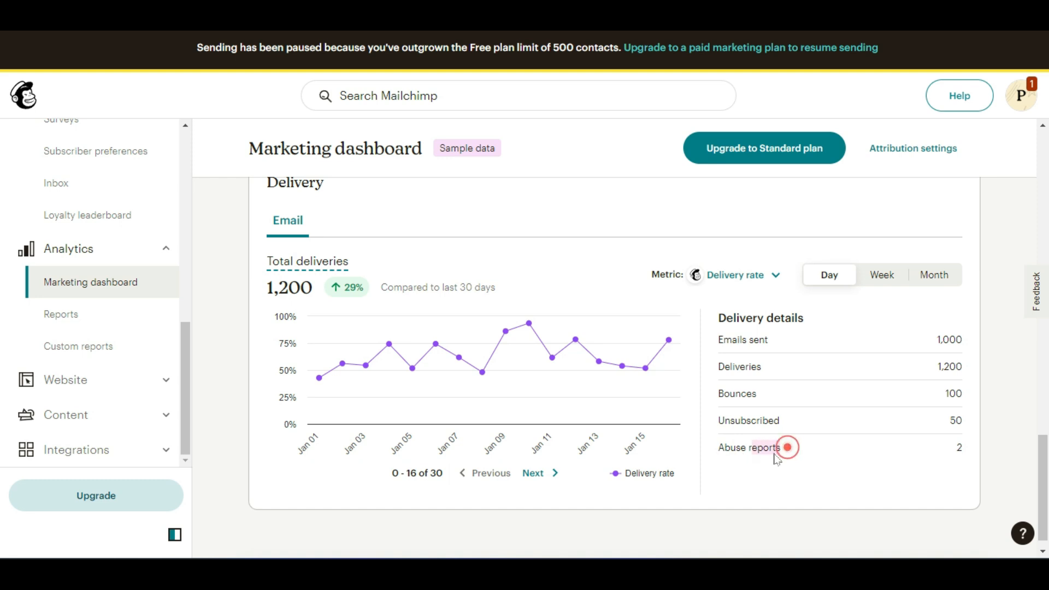
scroll(917, 487, "up", 5)
scroll(914, 490, "up", 6)
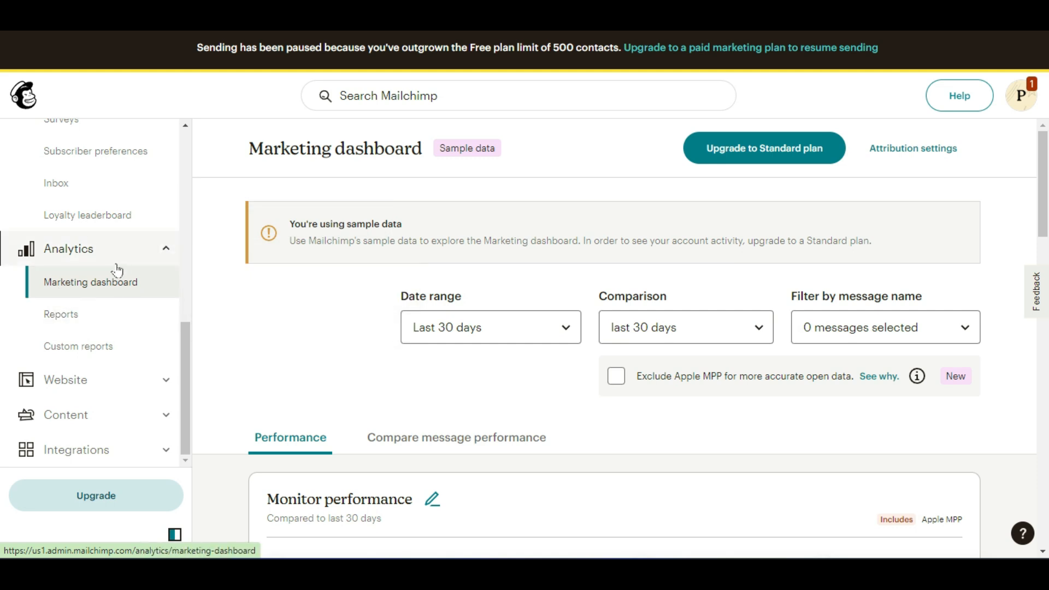
Open the analytics Reports page and examine the campaign list with its visits, clicks and subscribes
left_click(82, 319)
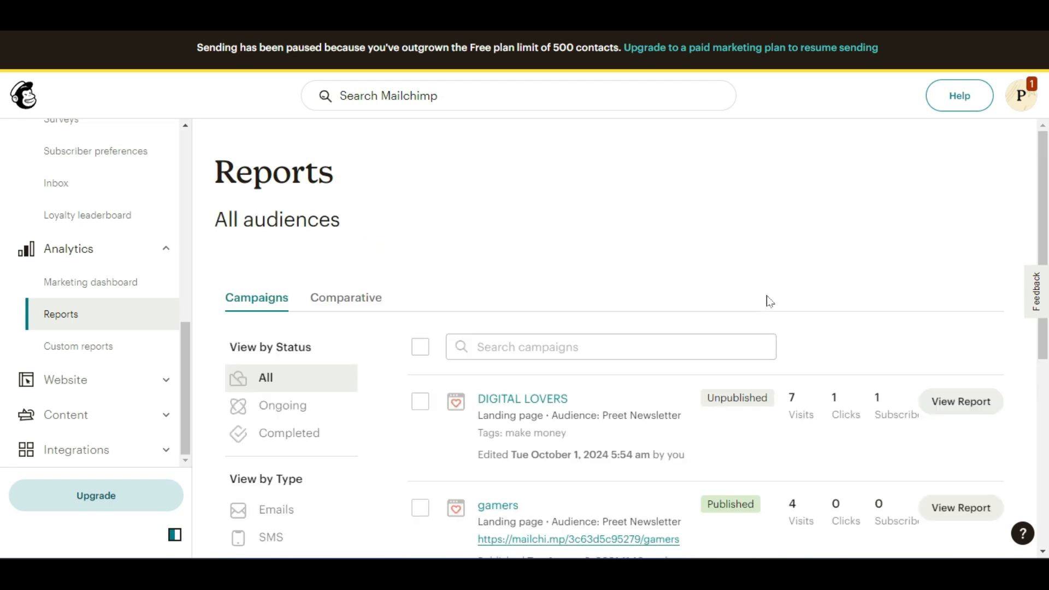
scroll(653, 260, "down", 2)
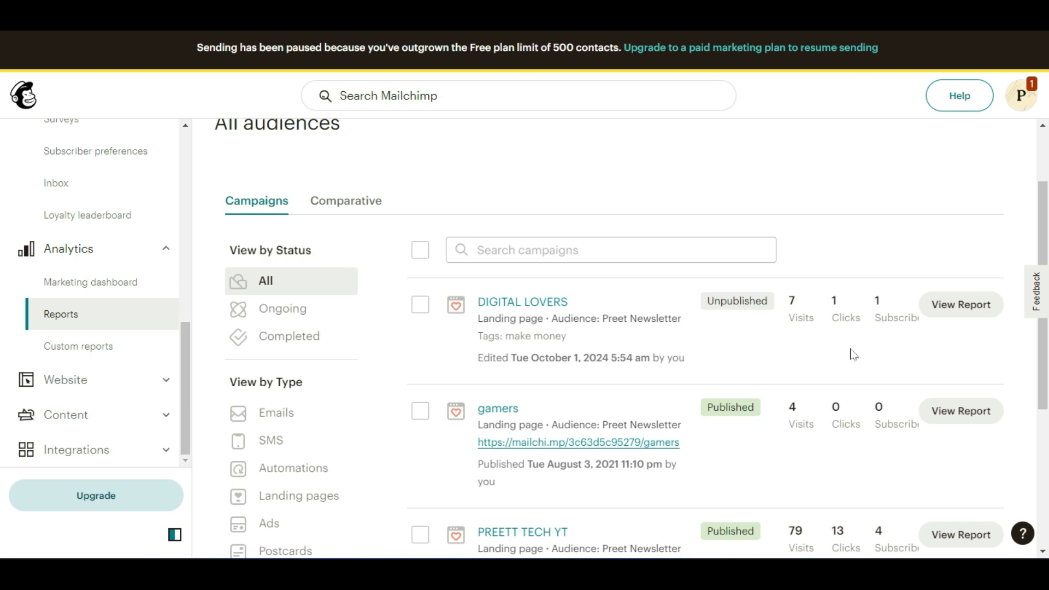
scroll(852, 358, "down", 3)
scroll(851, 359, "up", 2)
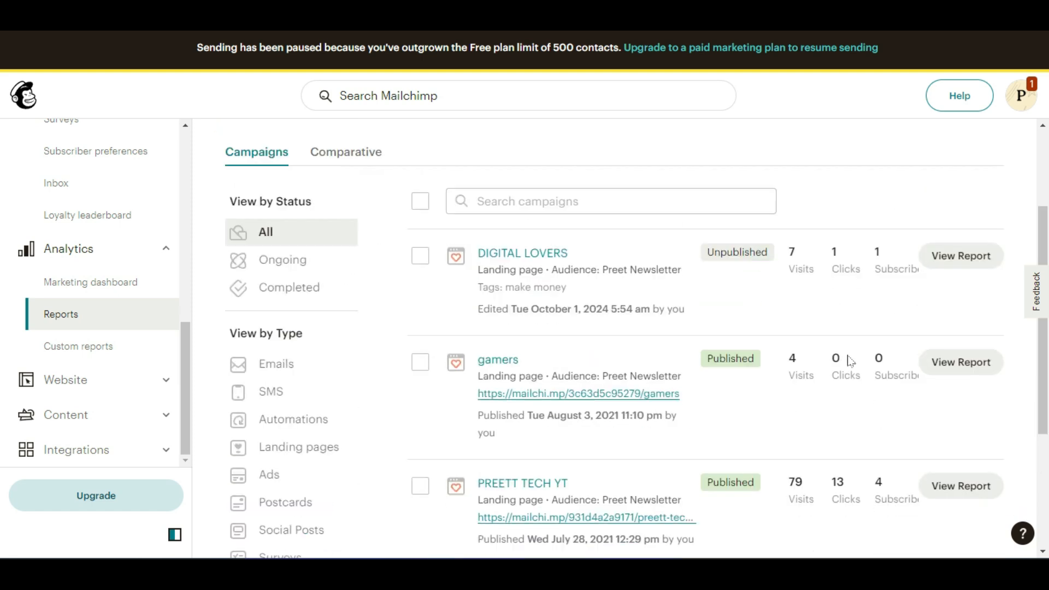
scroll(851, 361, "down", 3)
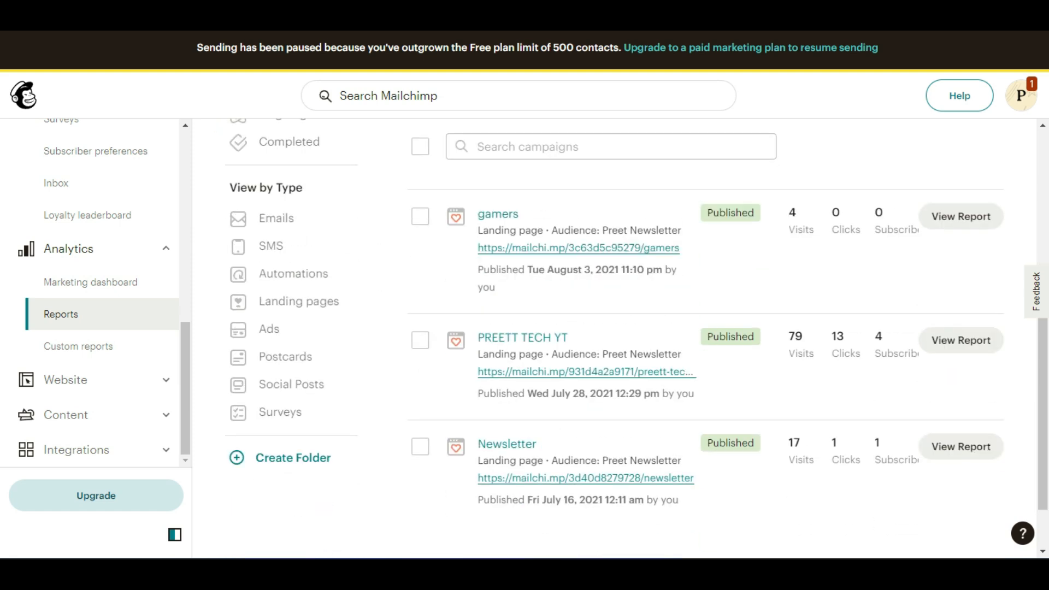
scroll(846, 366, "down", 1)
scroll(846, 366, "up", 3)
scroll(848, 365, "up", 1)
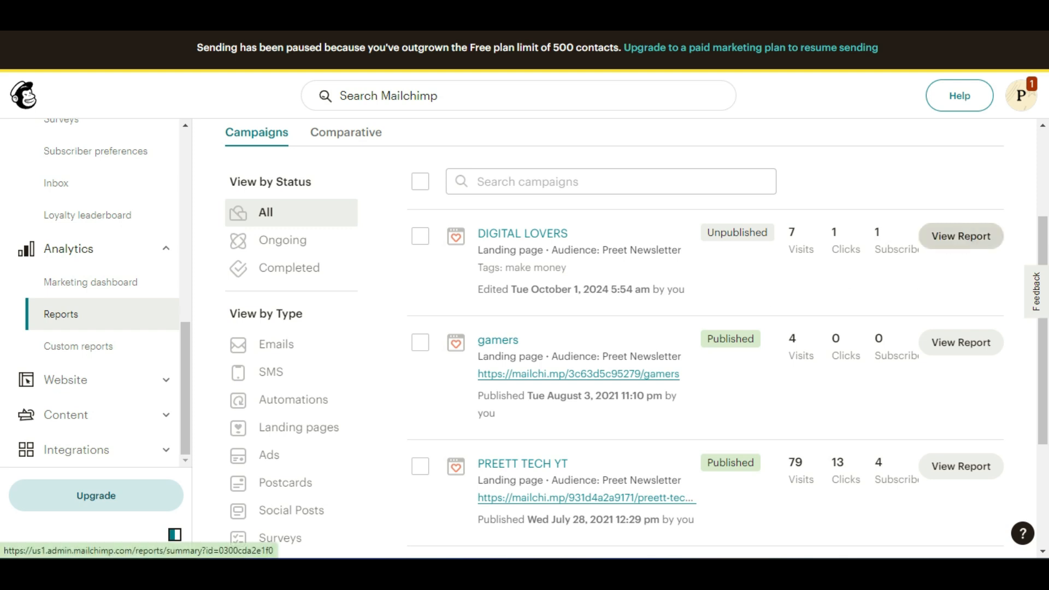
Open the DIGITAL LOVERS landing page report and examine its visit, click and subscribe figures and the landing page performance chart
left_click(974, 245)
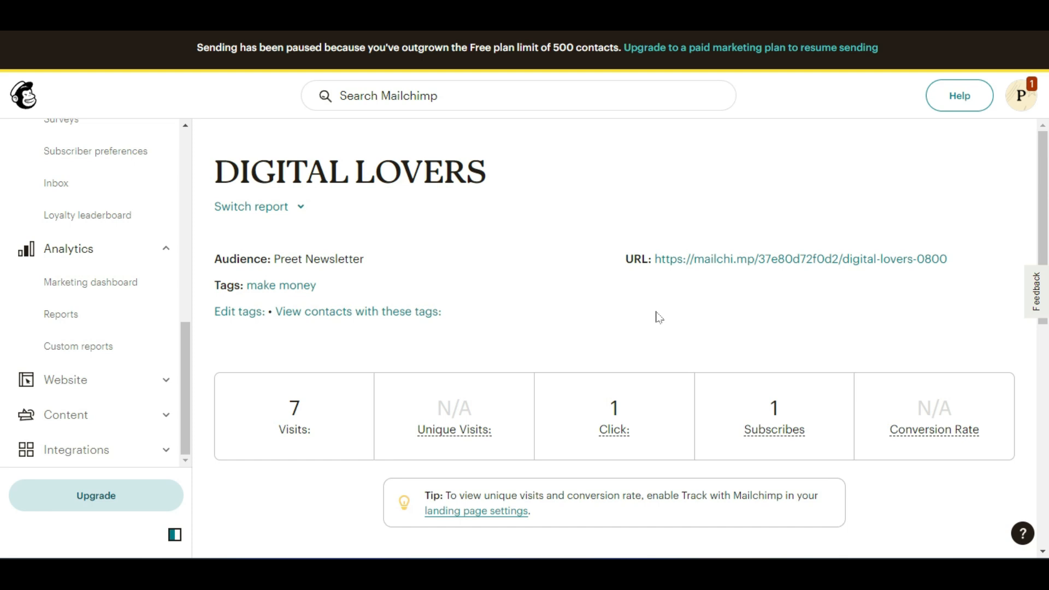
scroll(644, 331, "down", 4)
scroll(645, 331, "down", 3)
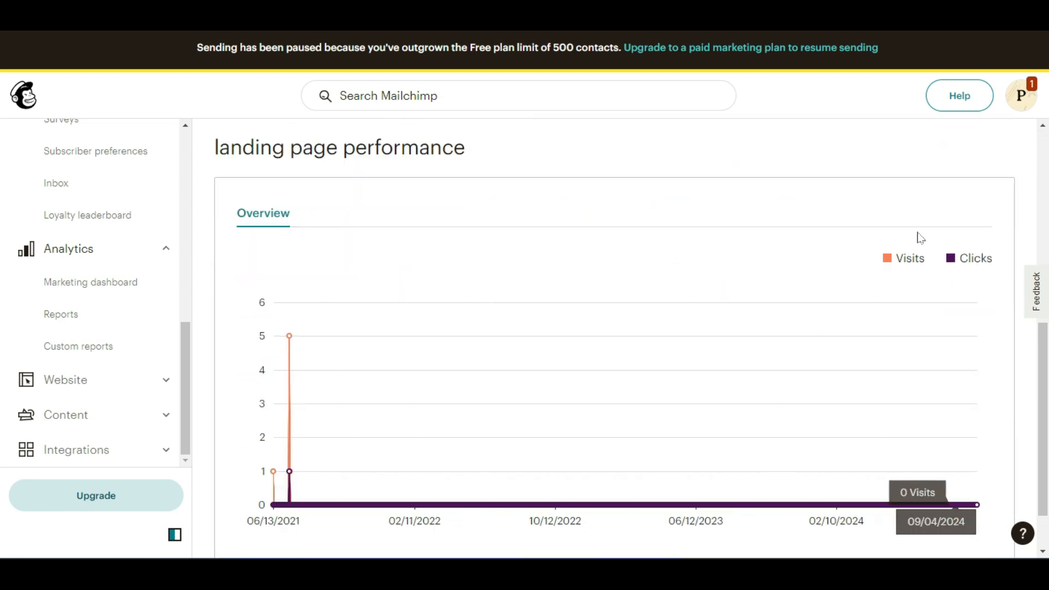
scroll(605, 344, "down", 1)
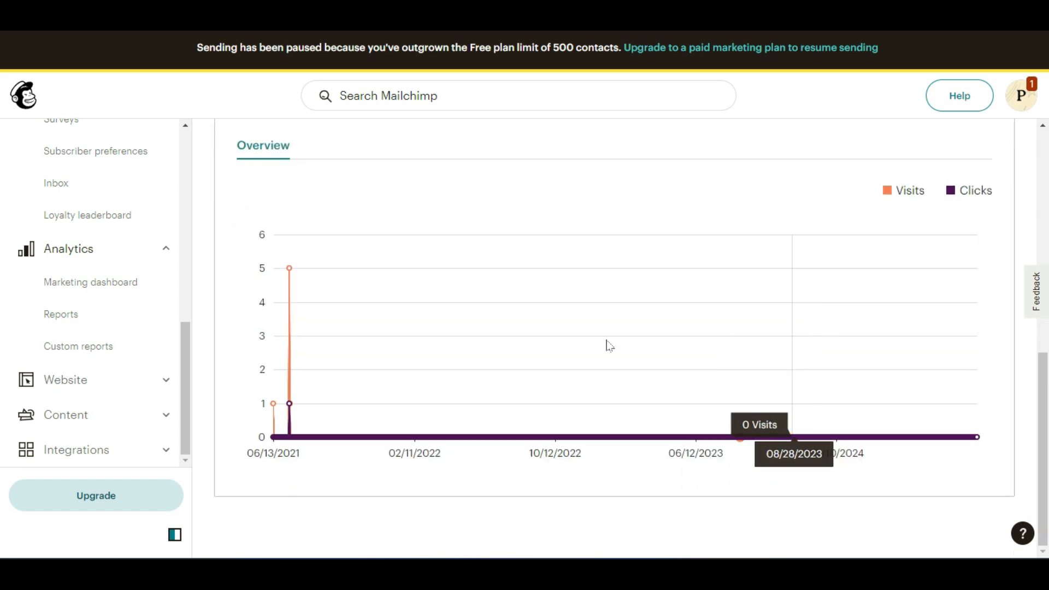
scroll(453, 325, "up", 5)
scroll(453, 325, "up", 3)
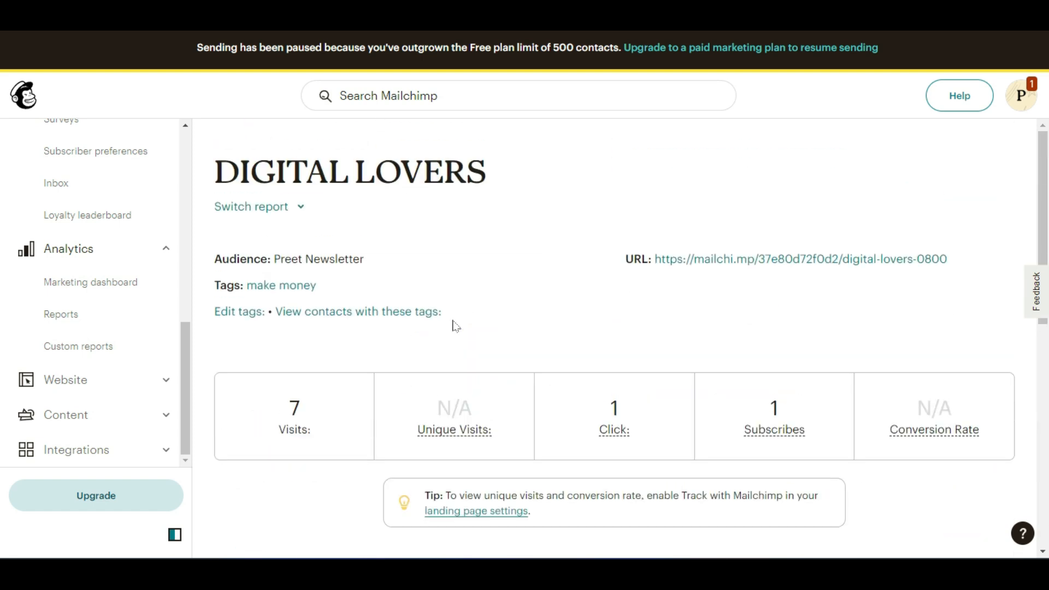
scroll(604, 405, "down", 4)
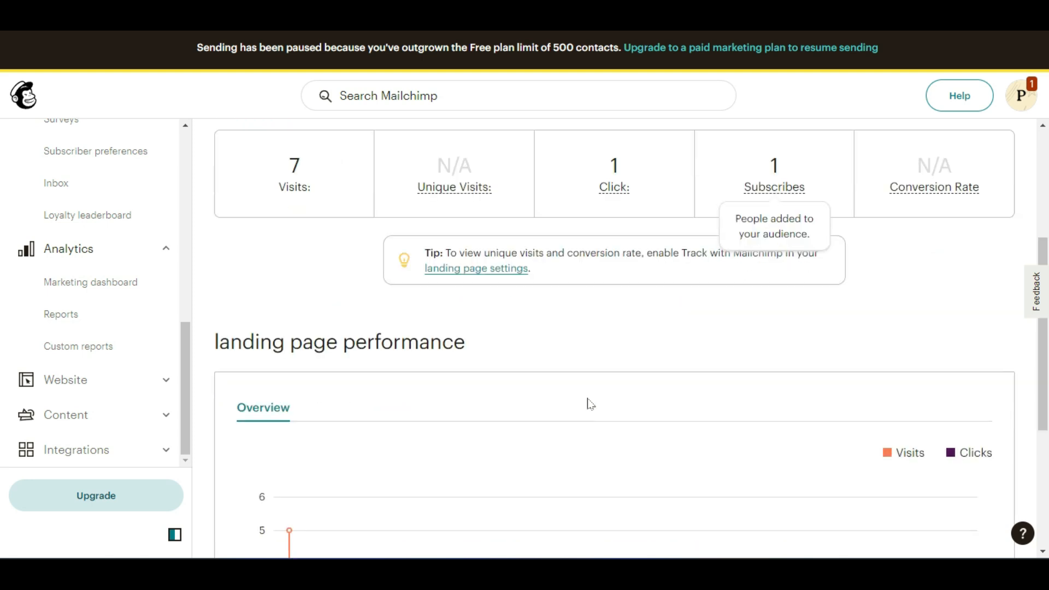
Open the Website page and examine the Wix option and the choices for designing a site, selling products and offering services
left_click(107, 378)
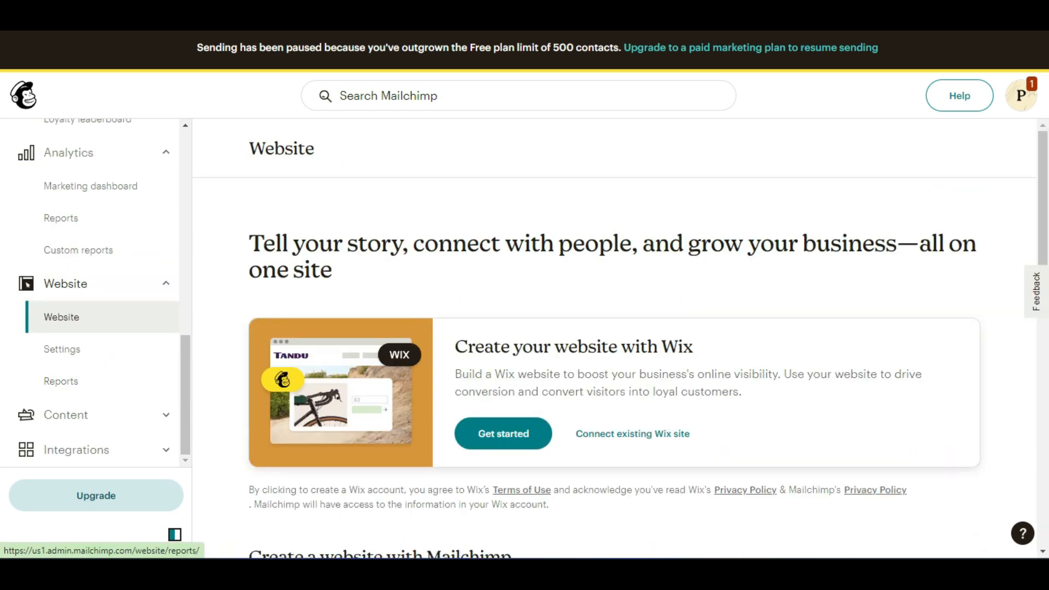
scroll(515, 350, "down", 3)
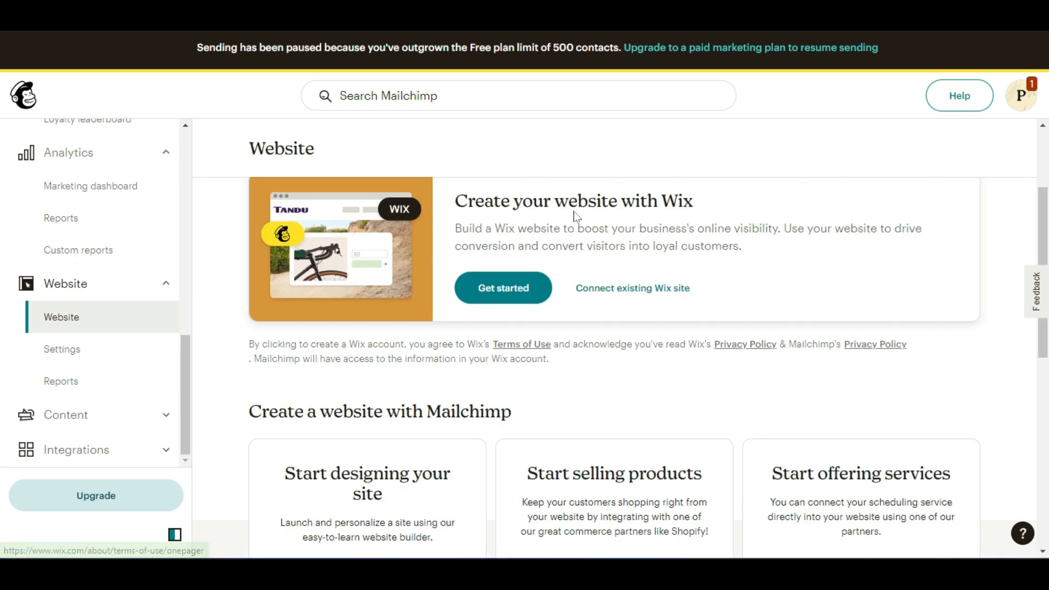
scroll(533, 314, "up", 3)
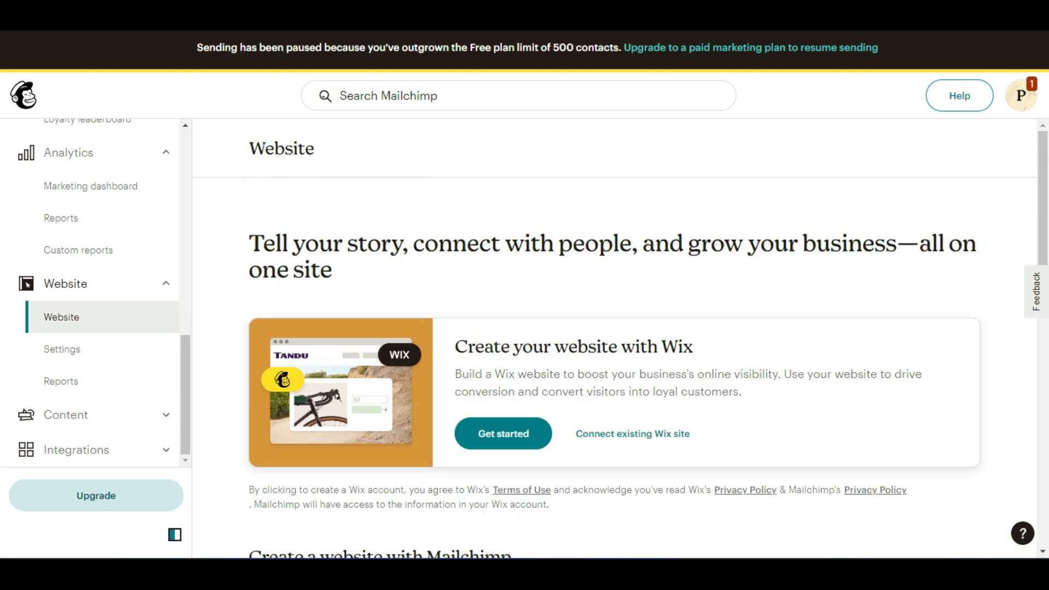
scroll(923, 328, "down", 10)
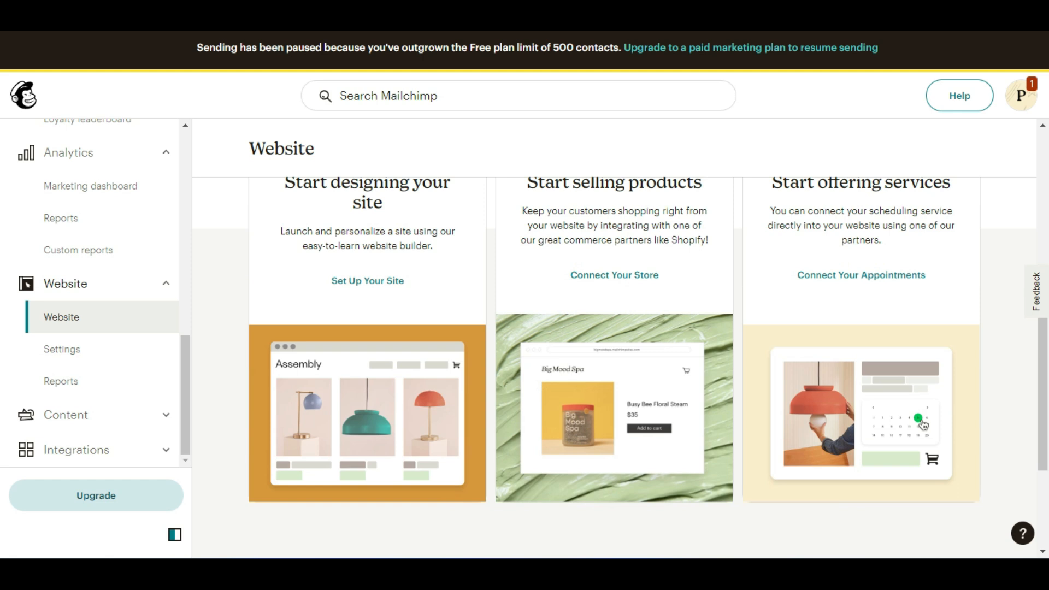
scroll(490, 317, "up", 5)
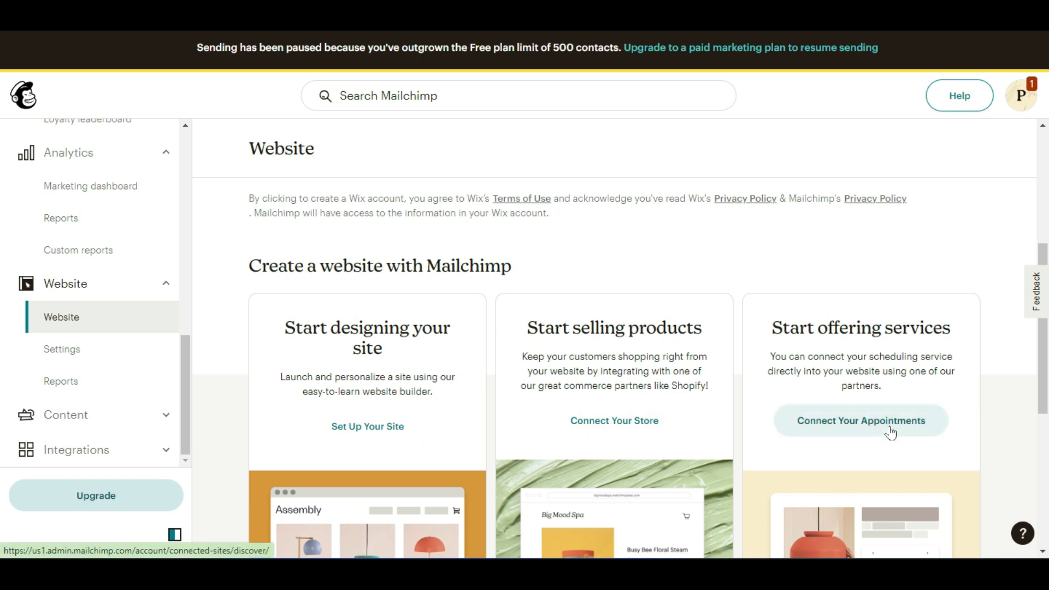
scroll(890, 431, "down", 2)
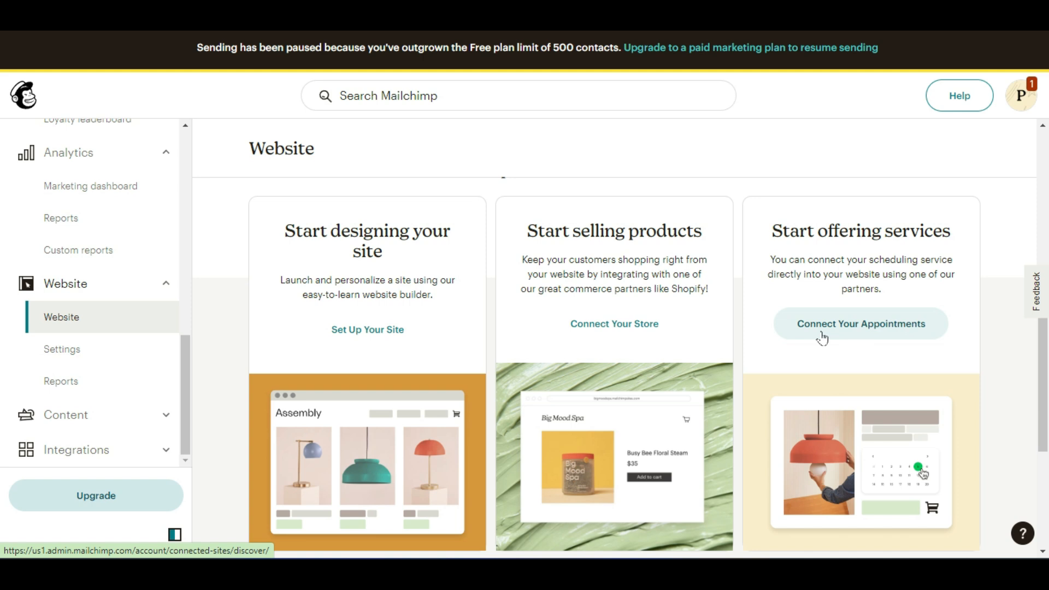
scroll(822, 339, "down", 4)
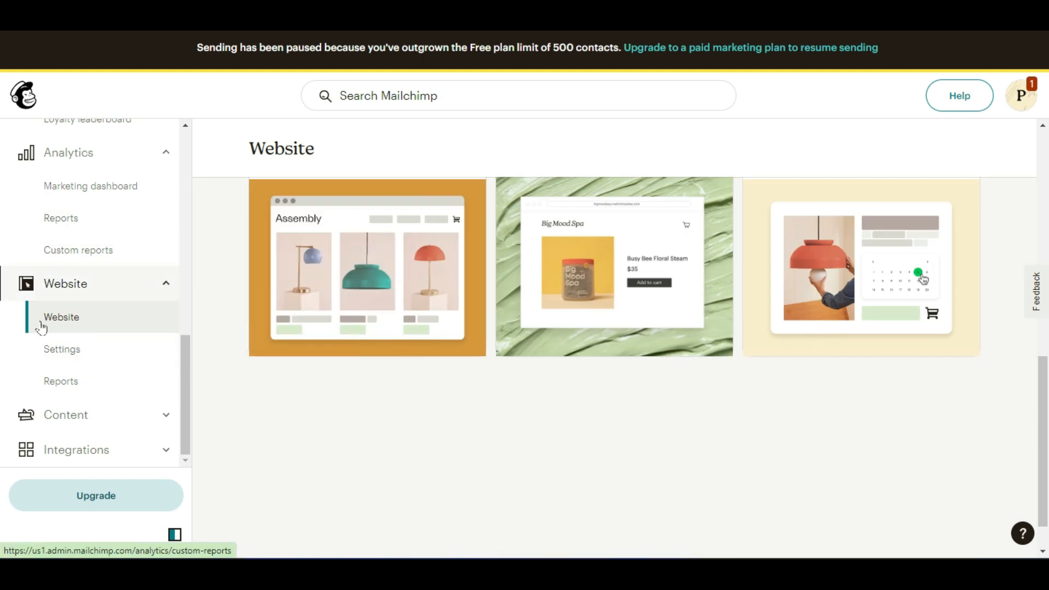
Open My files under Content and look through the My Products, Instagram, Giphy and My Logo sources
left_click(147, 421)
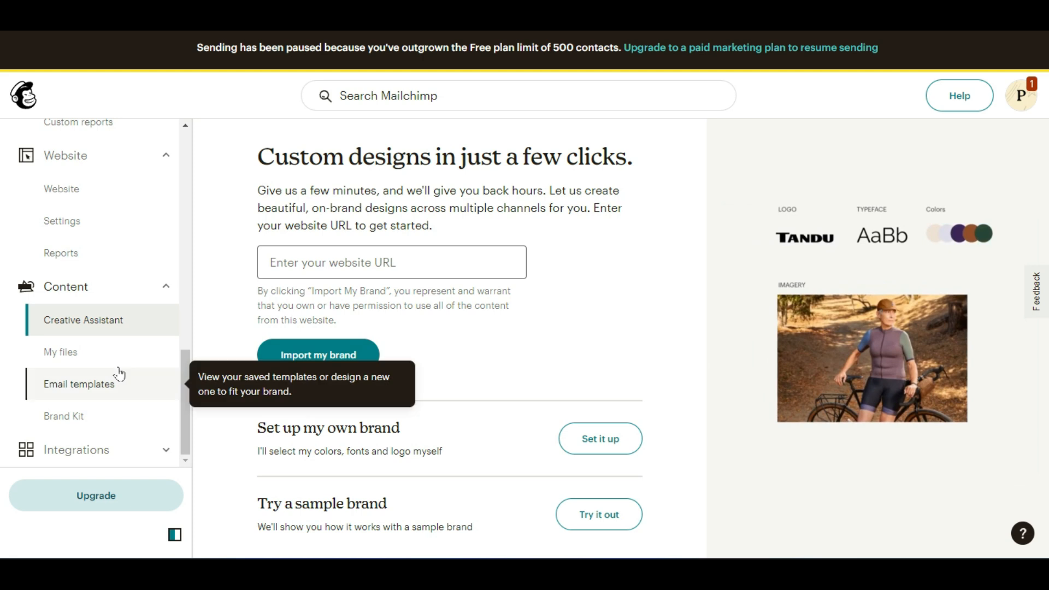
left_click(63, 353)
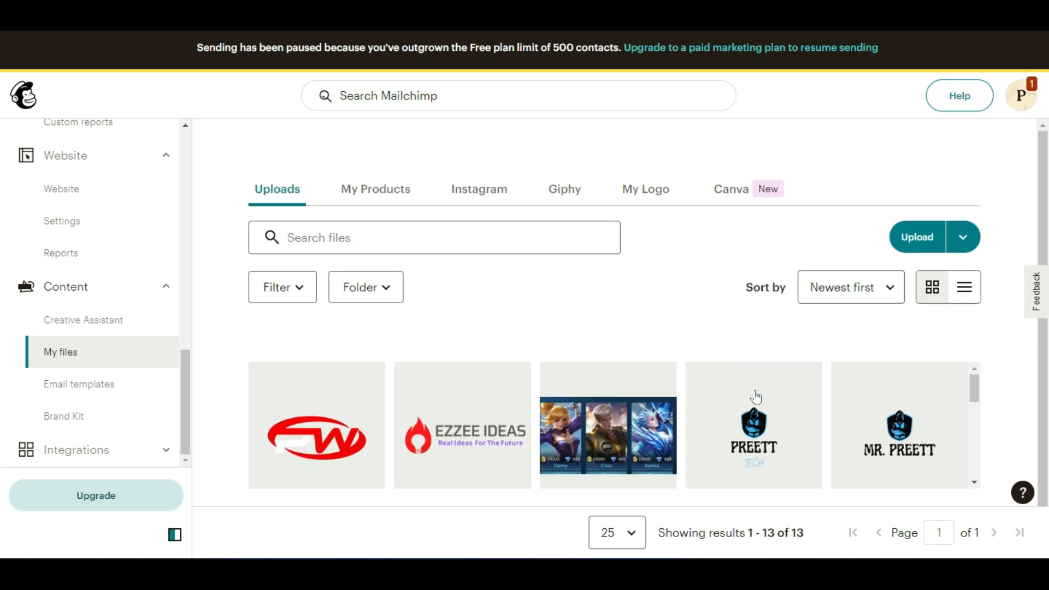
left_click(374, 194)
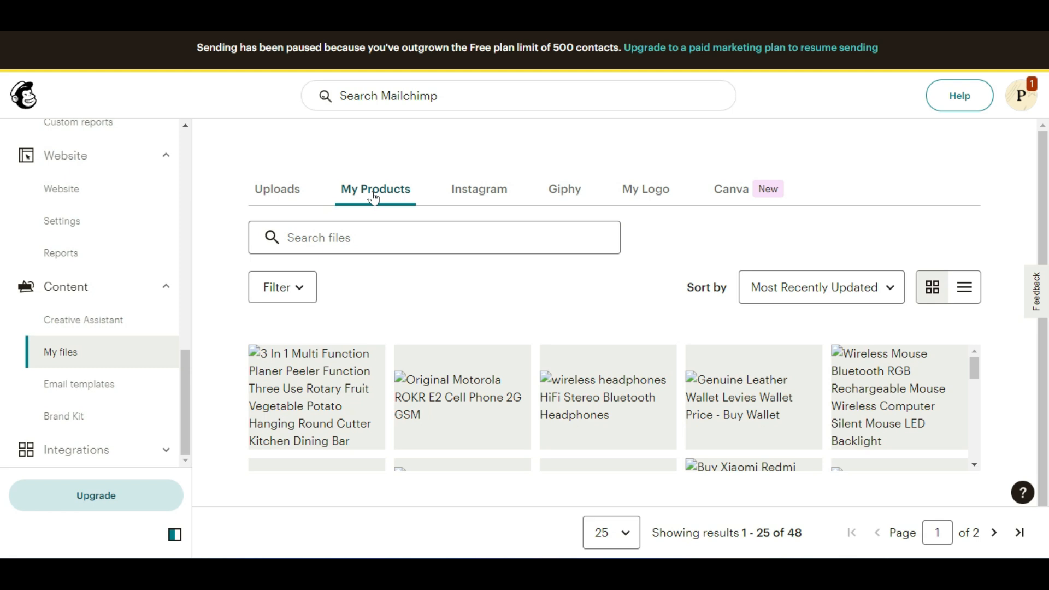
left_click(474, 195)
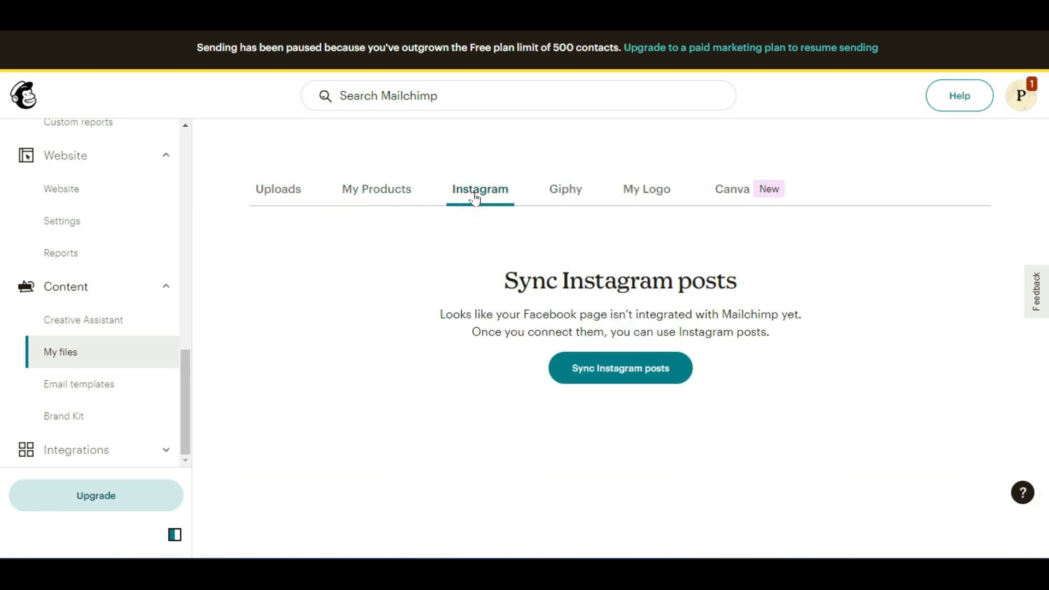
left_click(563, 198)
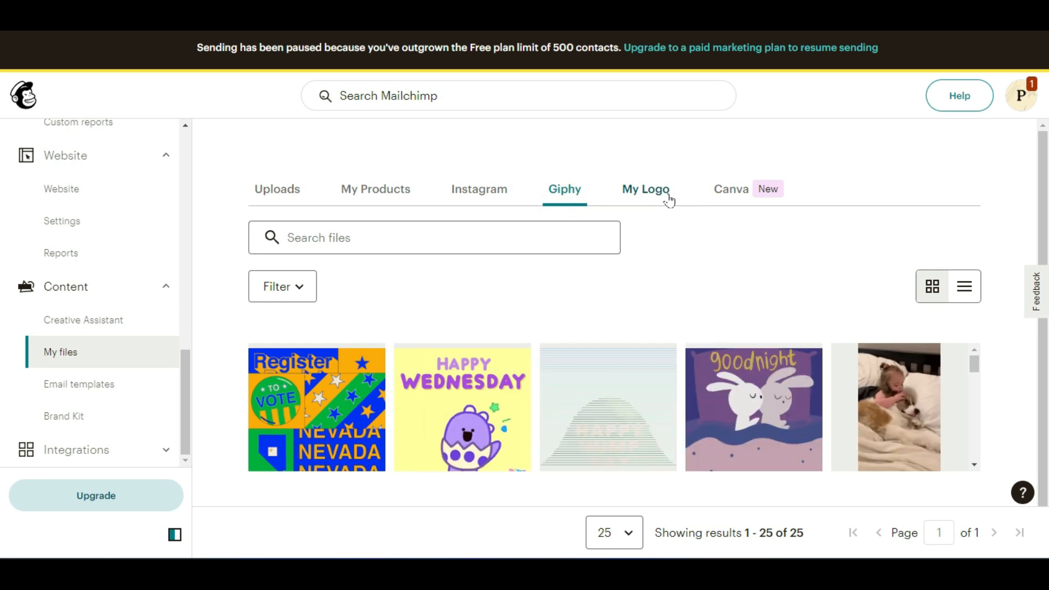
left_click(669, 199)
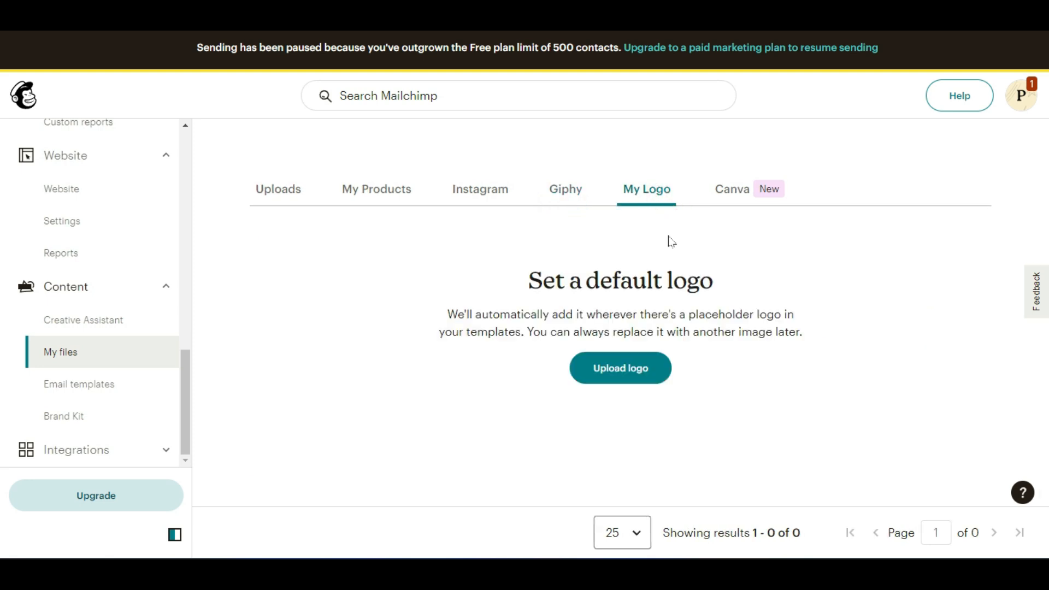
scroll(674, 243, "down", 2)
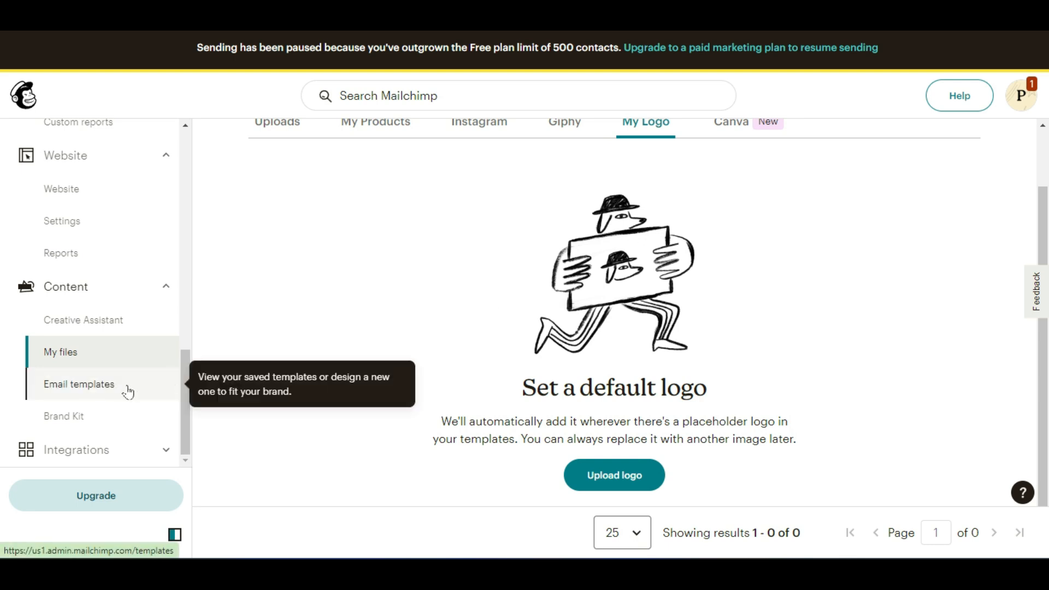
Open the Brand Kit and start setting up an own brand with self-selected colors, fonts and logo
left_click(82, 417)
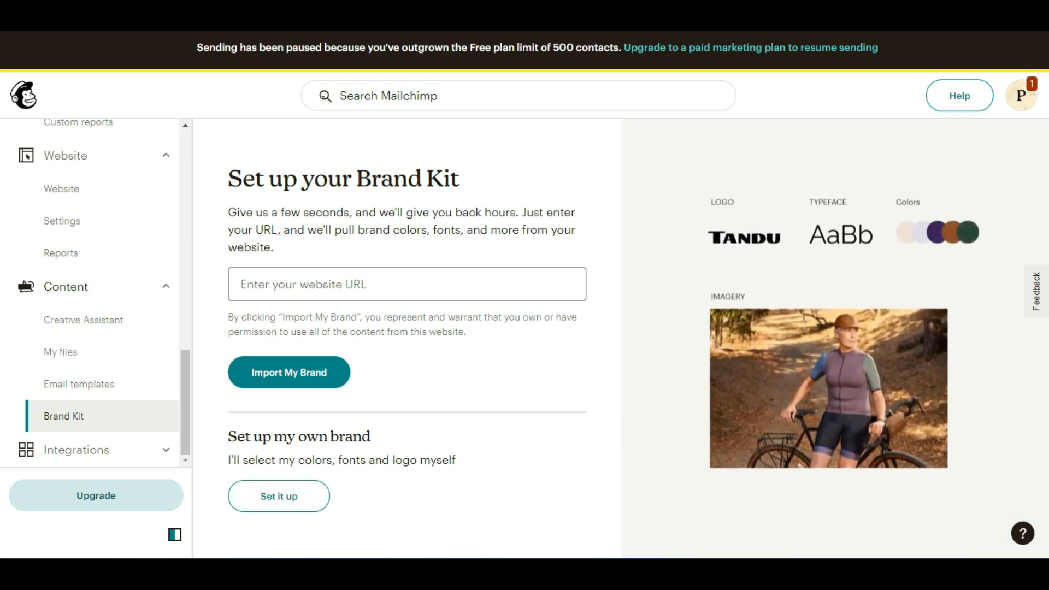
left_click(354, 283)
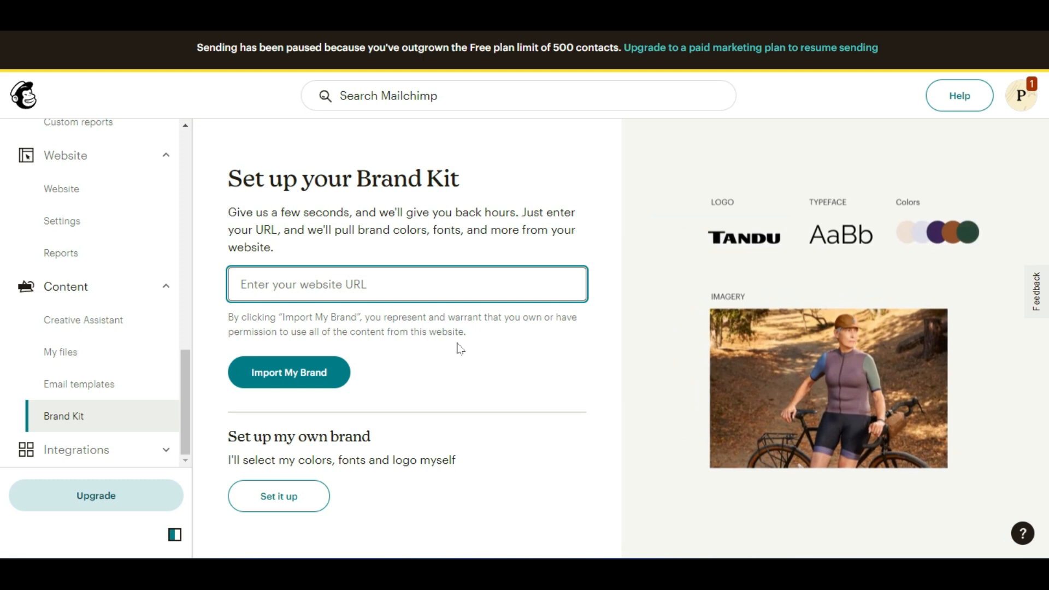
left_click(290, 494)
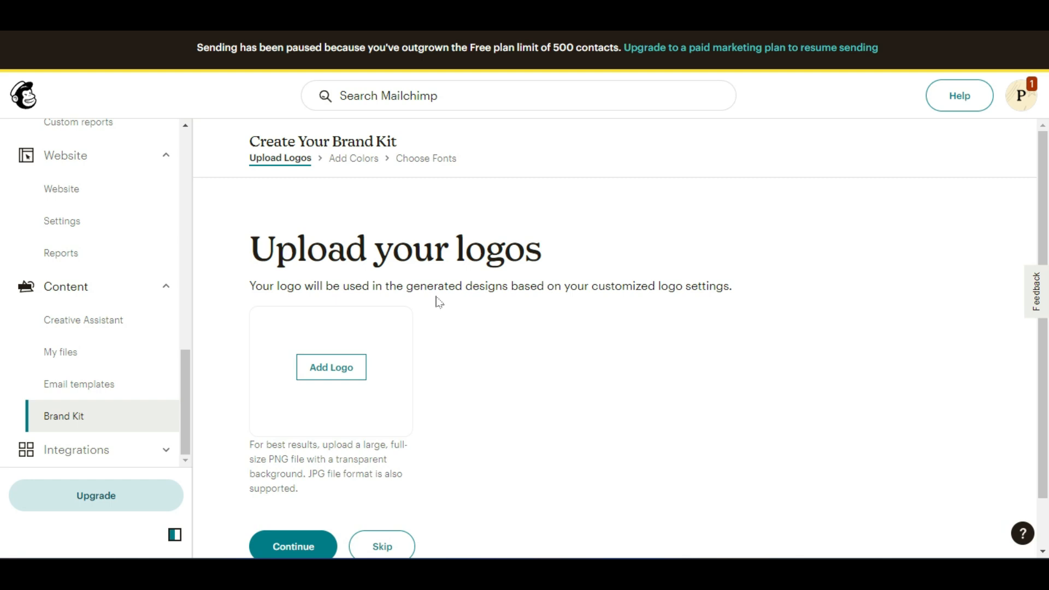
Skip the Brand Kit's logo upload and examine the primary and secondary colors on the Add Colors stage
scroll(437, 306, "down", 1)
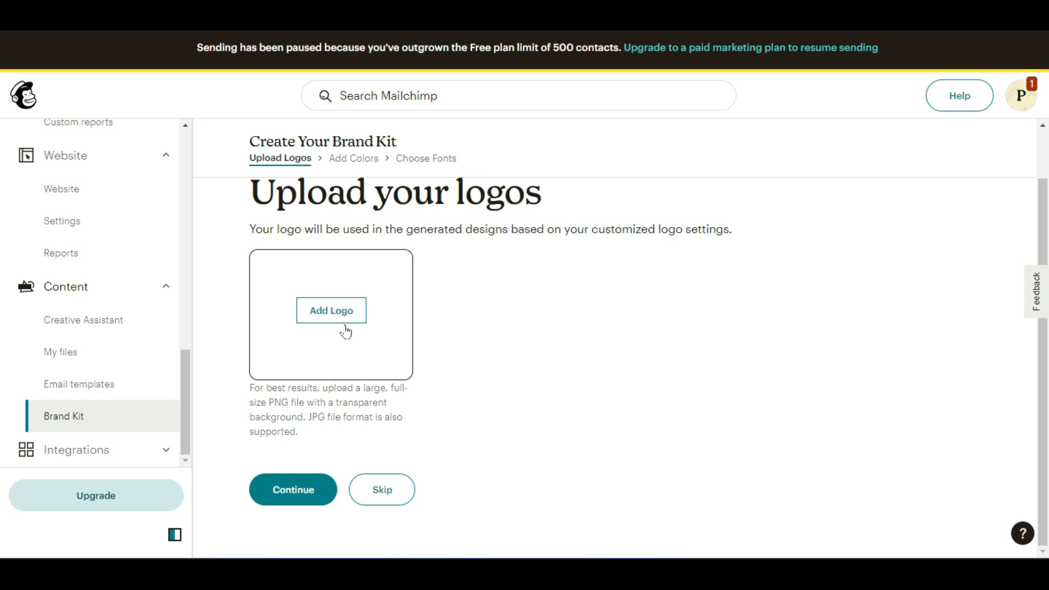
left_click(382, 488)
scroll(697, 264, "down", 1)
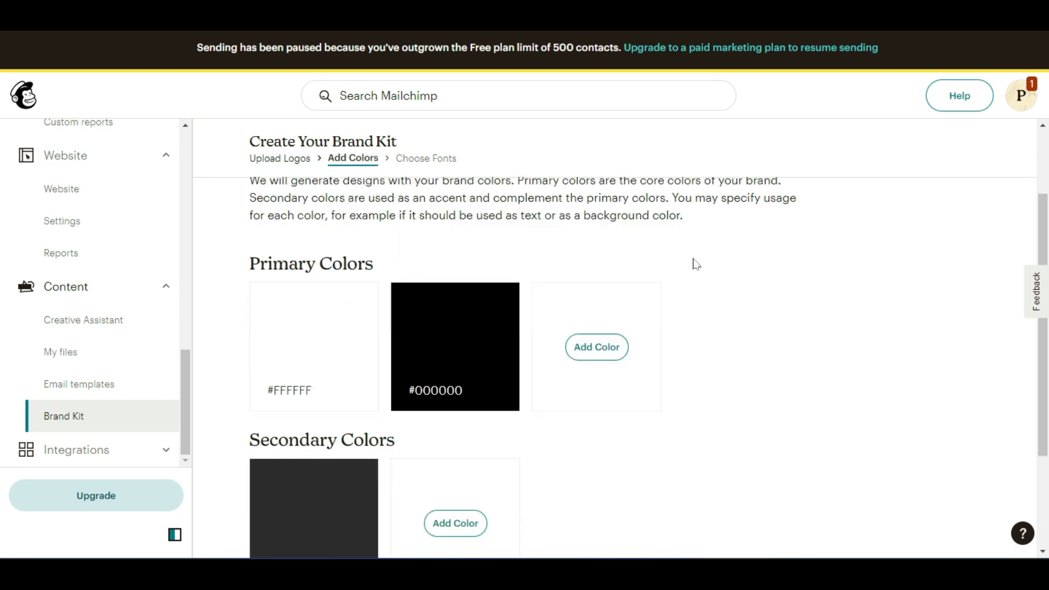
scroll(696, 265, "down", 2)
scroll(344, 290, "down", 1)
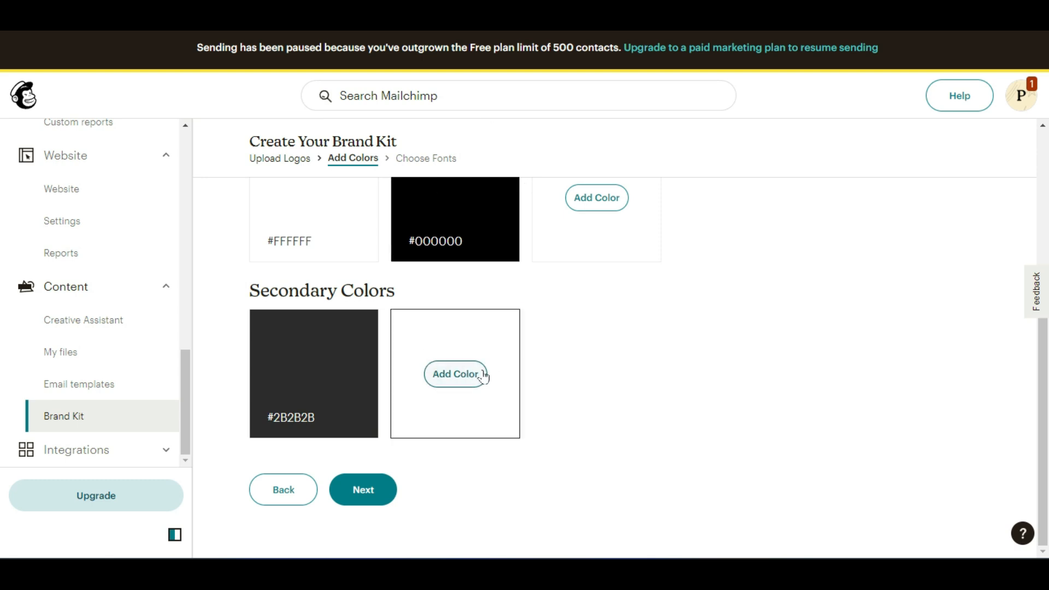
Add a second secondary color, #FFFFFF, to the Brand Kit and continue to the Choose Fonts stage
left_click(467, 376)
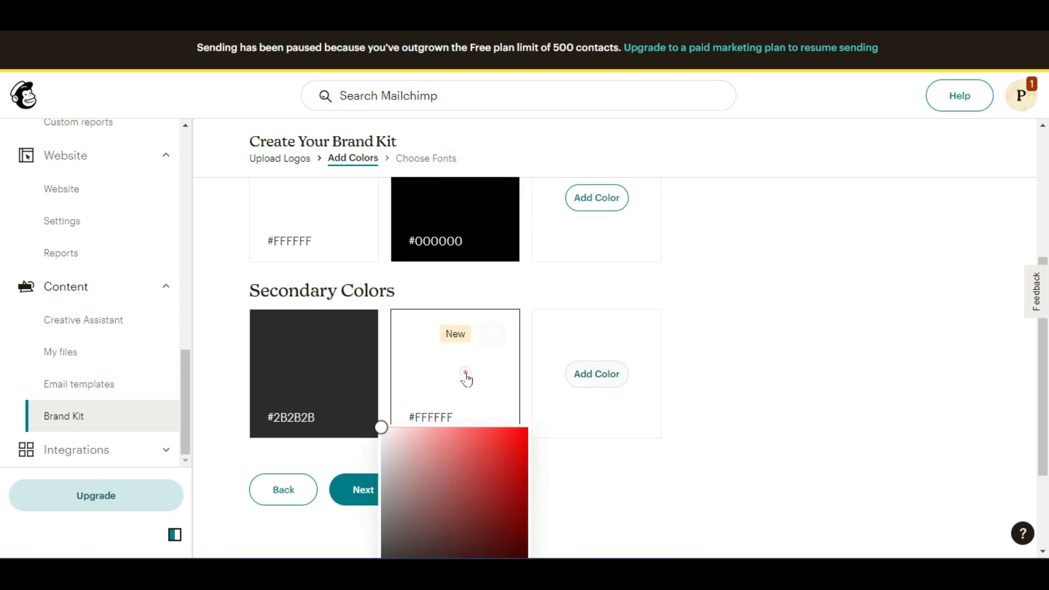
scroll(546, 350, "down", 3)
double_click(464, 530)
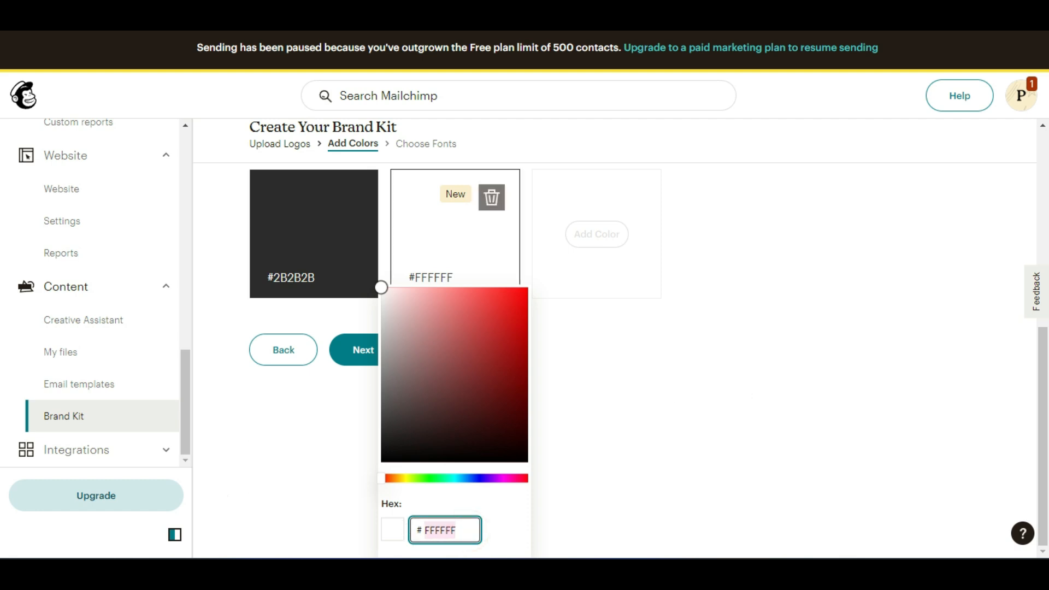
left_click(616, 319)
scroll(776, 346, "up", 3)
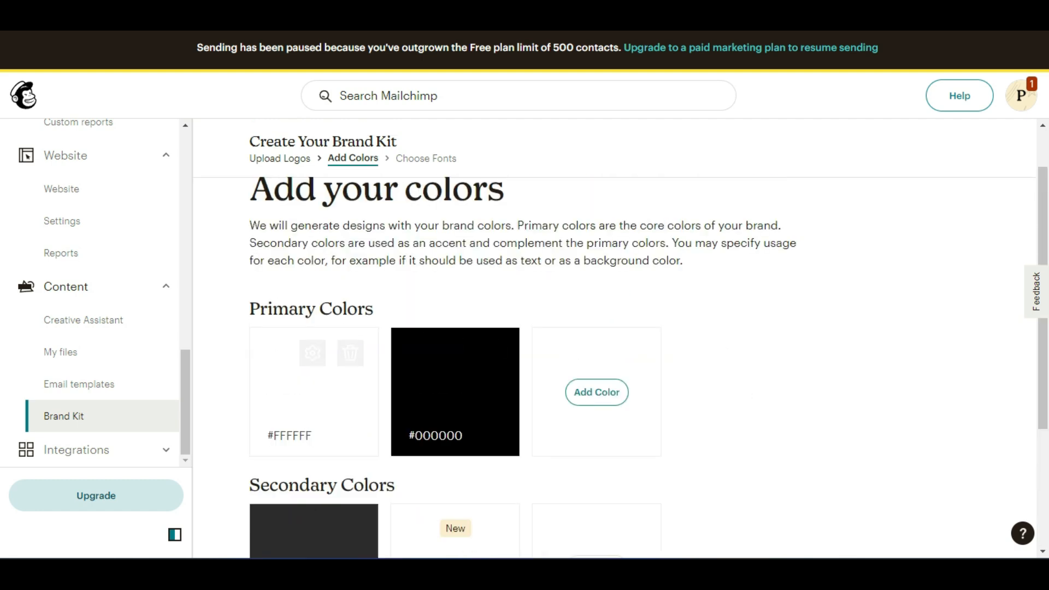
scroll(304, 363, "down", 3)
scroll(465, 413, "down", 1)
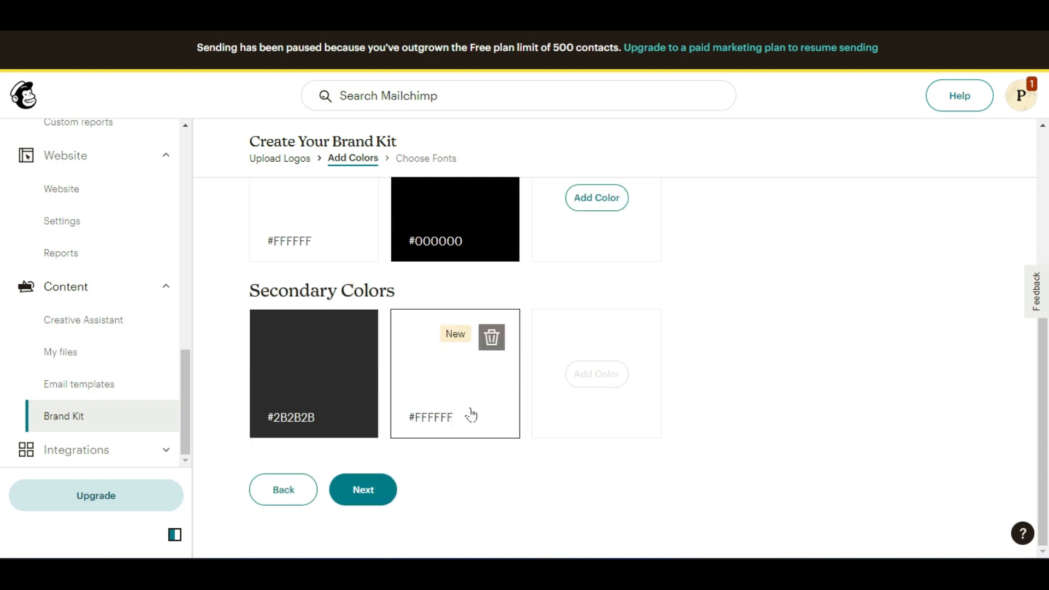
left_click(377, 494)
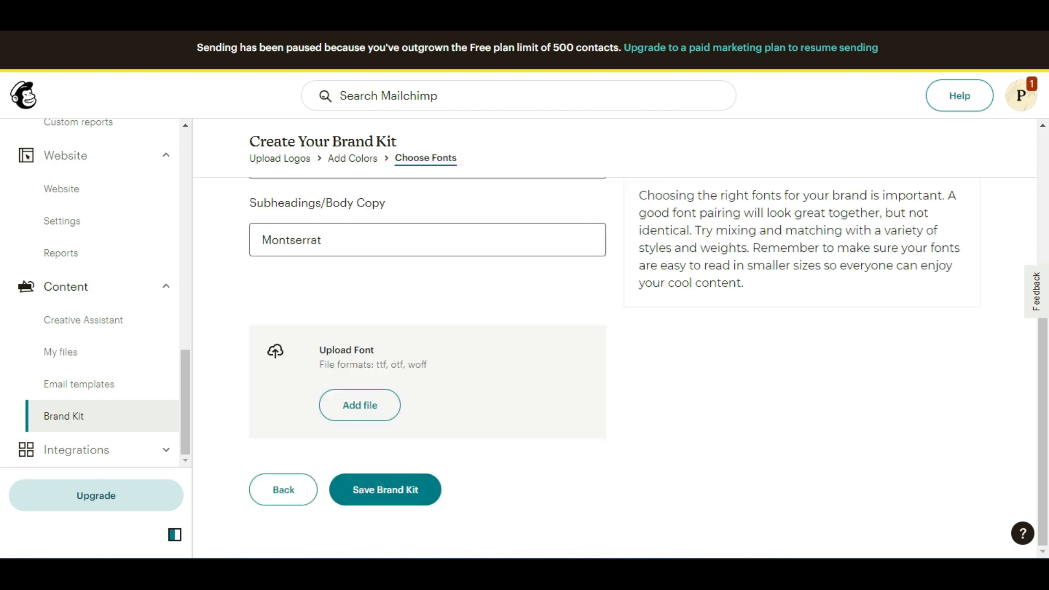
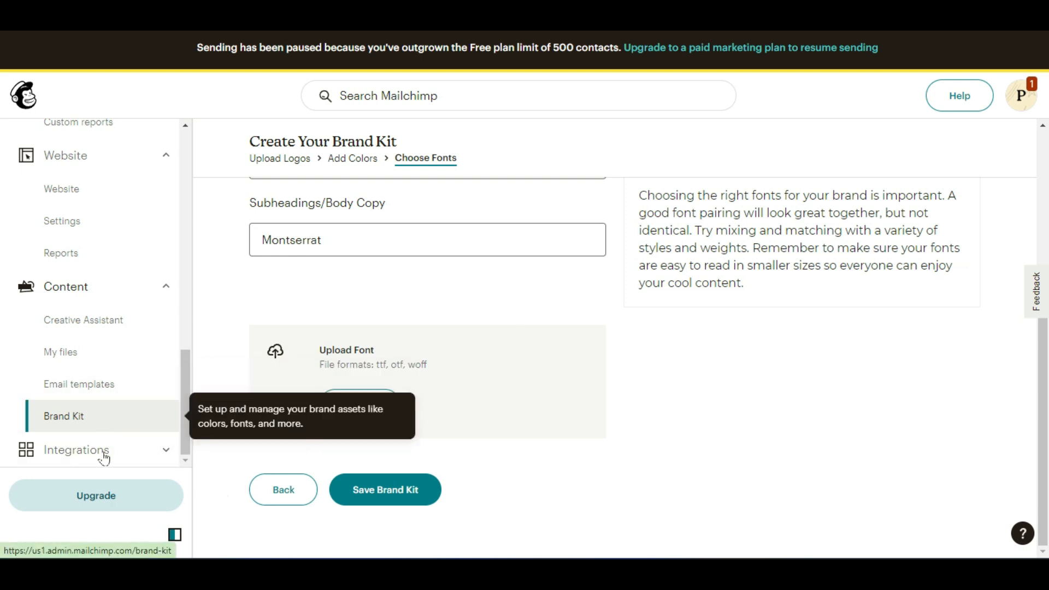
Open the Integrations Discover page and look through the category filters and the app listings such as Canva and Zapier
left_click(123, 450)
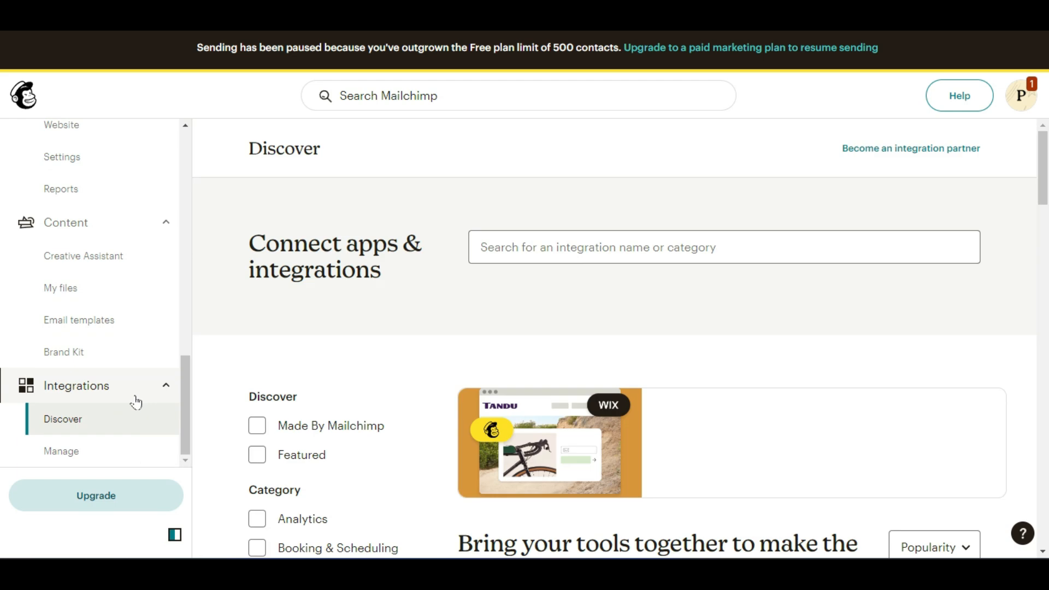
scroll(414, 357, "down", 3)
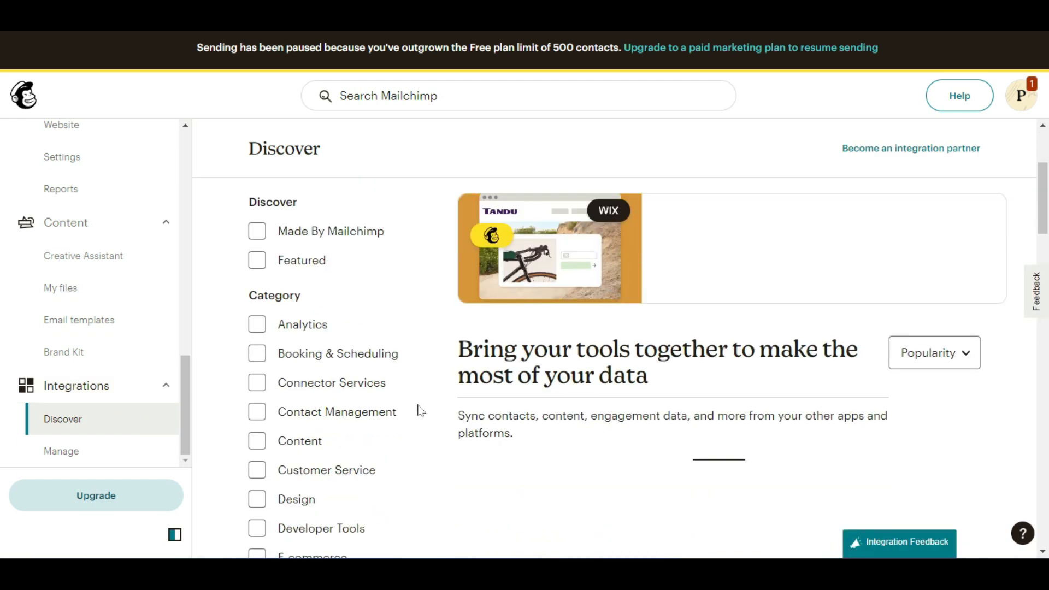
scroll(421, 415, "down", 2)
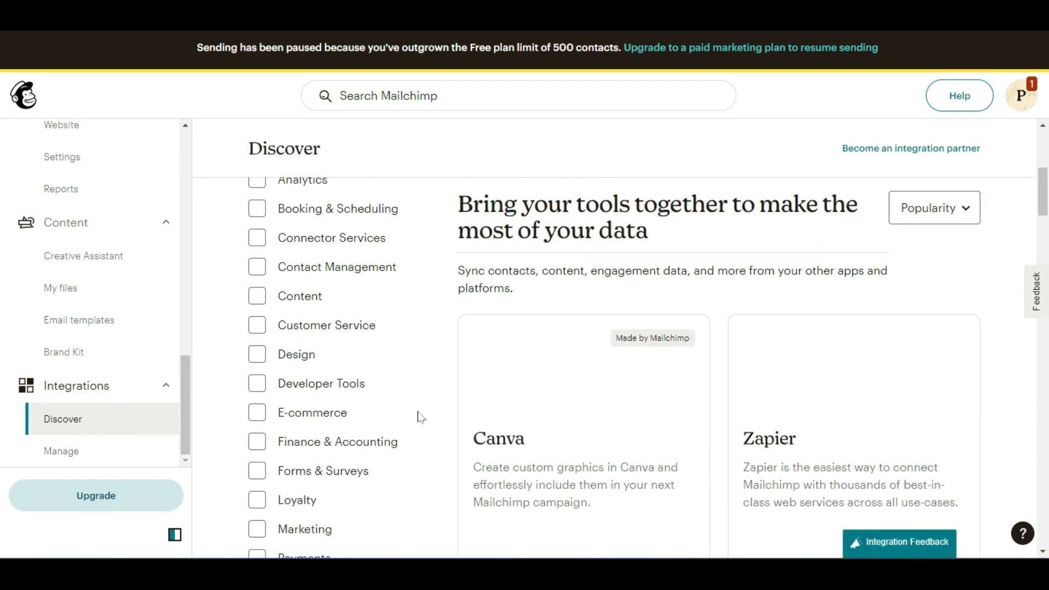
scroll(421, 417, "up", 3)
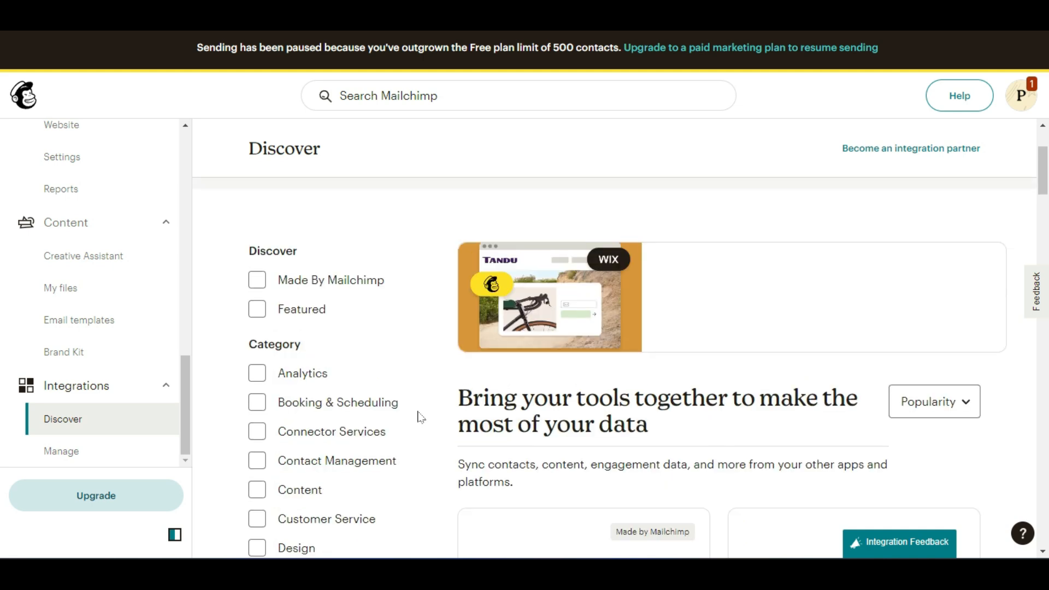
scroll(420, 417, "down", 3)
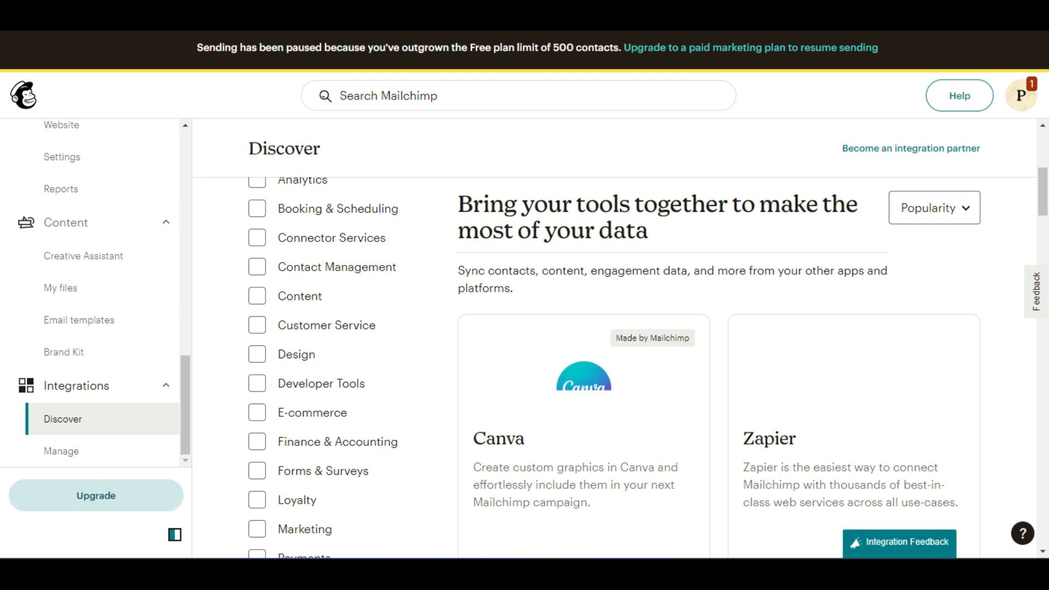
scroll(759, 302, "down", 2)
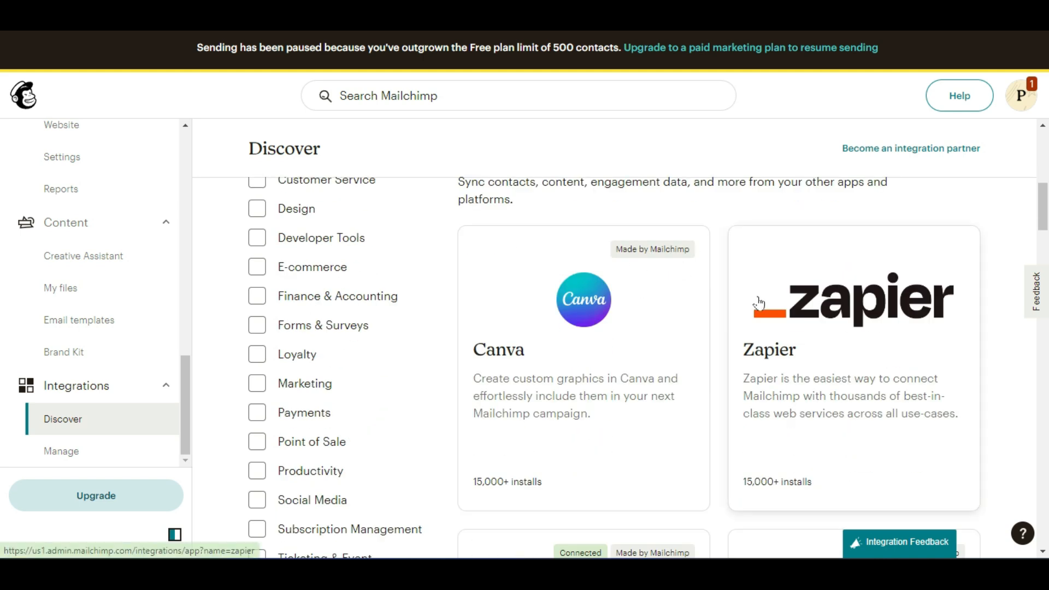
scroll(759, 302, "down", 2)
scroll(719, 307, "down", 4)
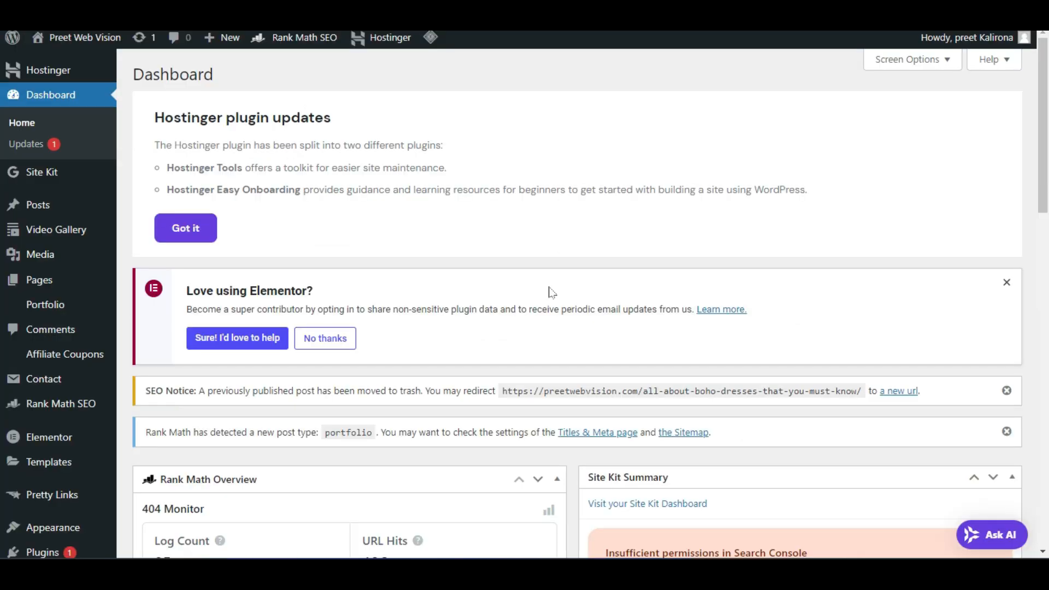
Switch to the WordPress dashboard, open the page for adding new plugins and search for "mailchimp"
mouse_move(110, 304)
scroll(110, 307, "down", 3)
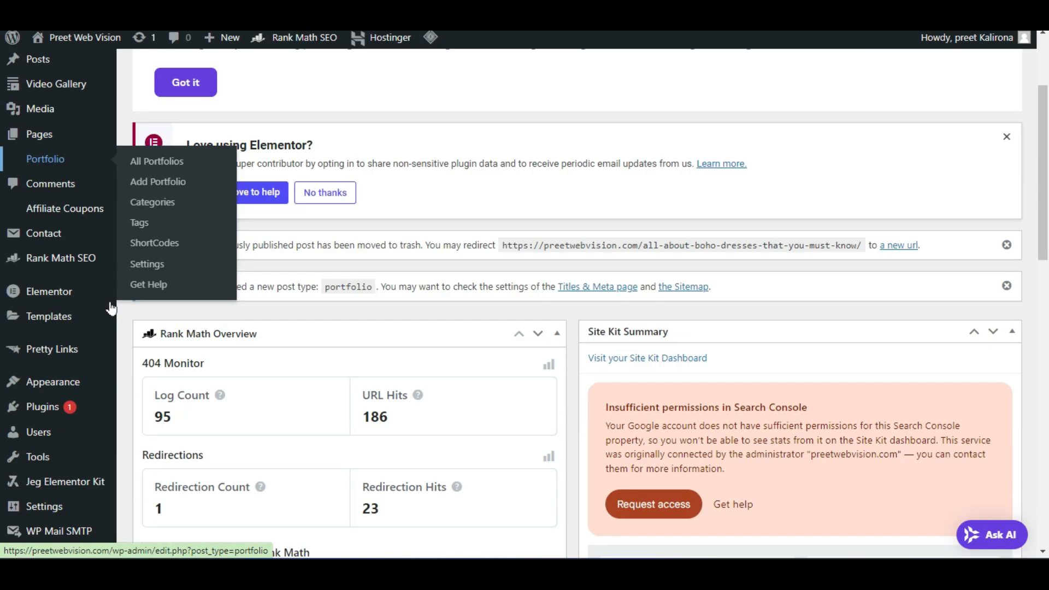
scroll(111, 309, "down", 5)
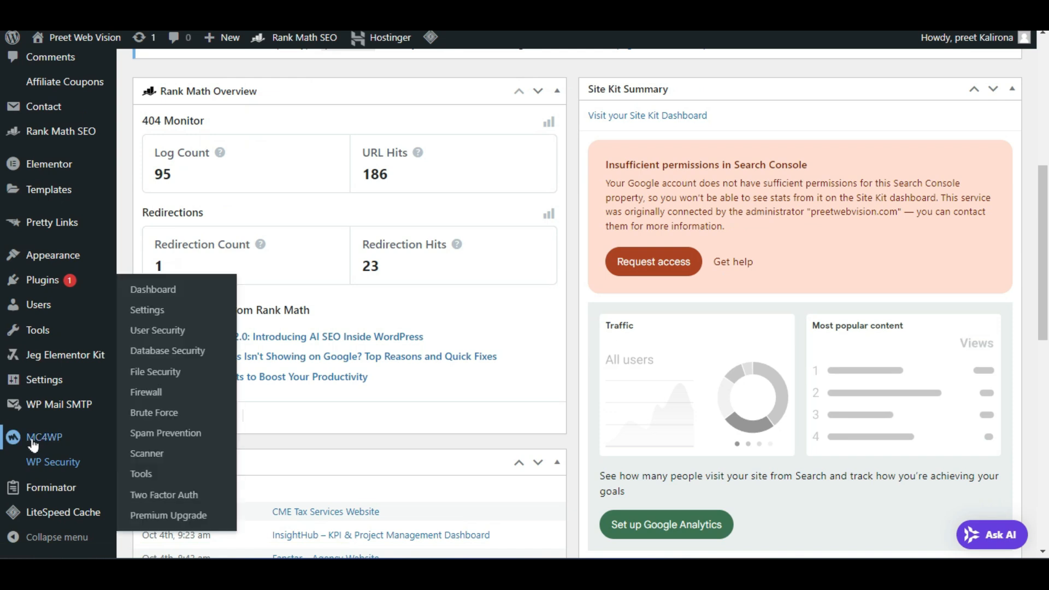
mouse_move(16, 442)
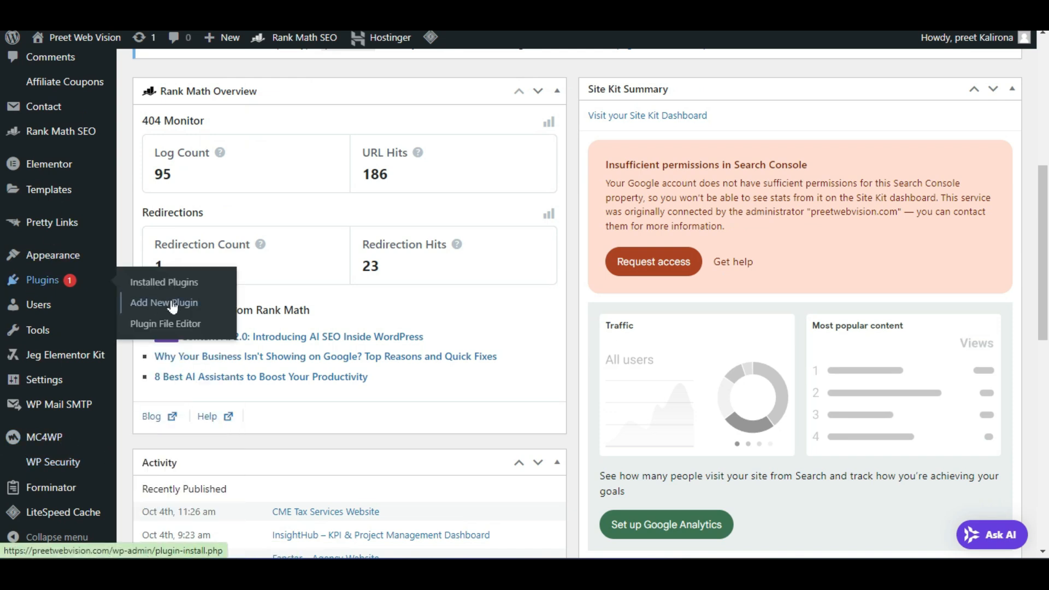
mouse_move(61, 293)
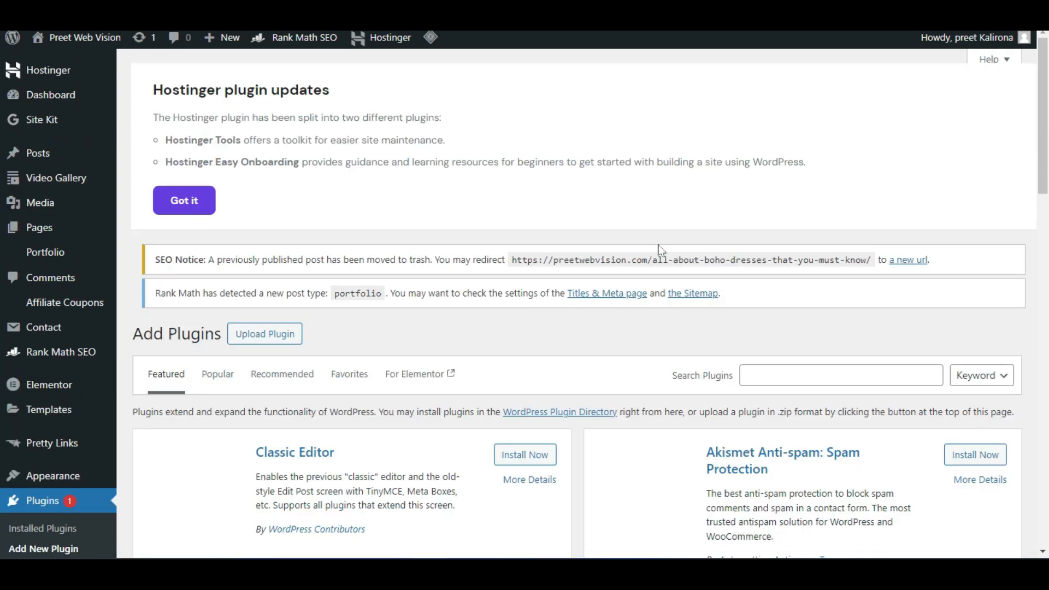
left_click(795, 371)
type("mailchimp")
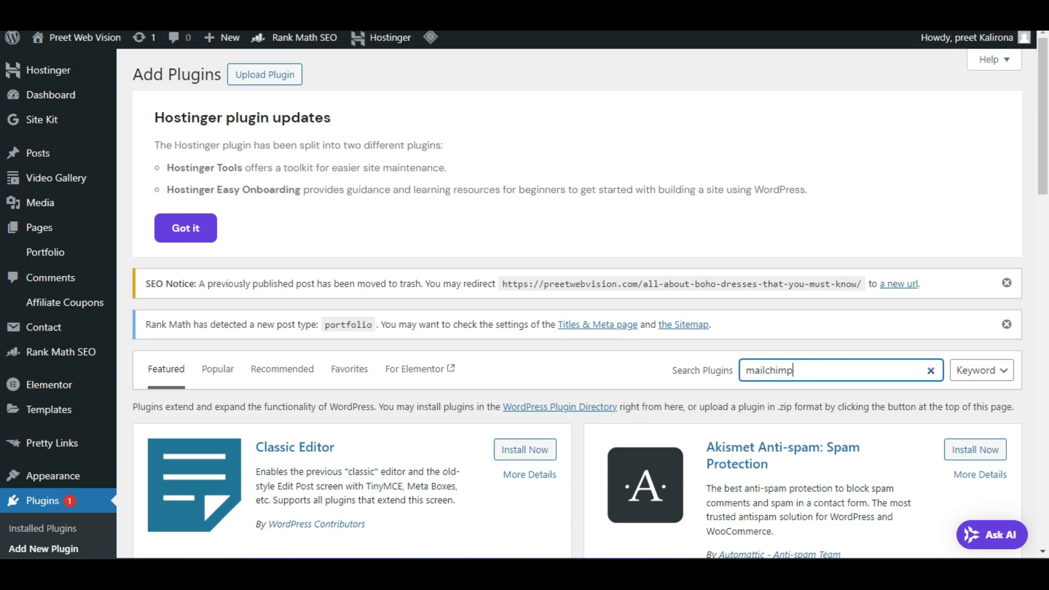
left_click(664, 375)
Examine the plugin search results, including MC4WP, Mailchimp for WooCommerce and Mailchimp List Subscribe Form
scroll(672, 376, "down", 3)
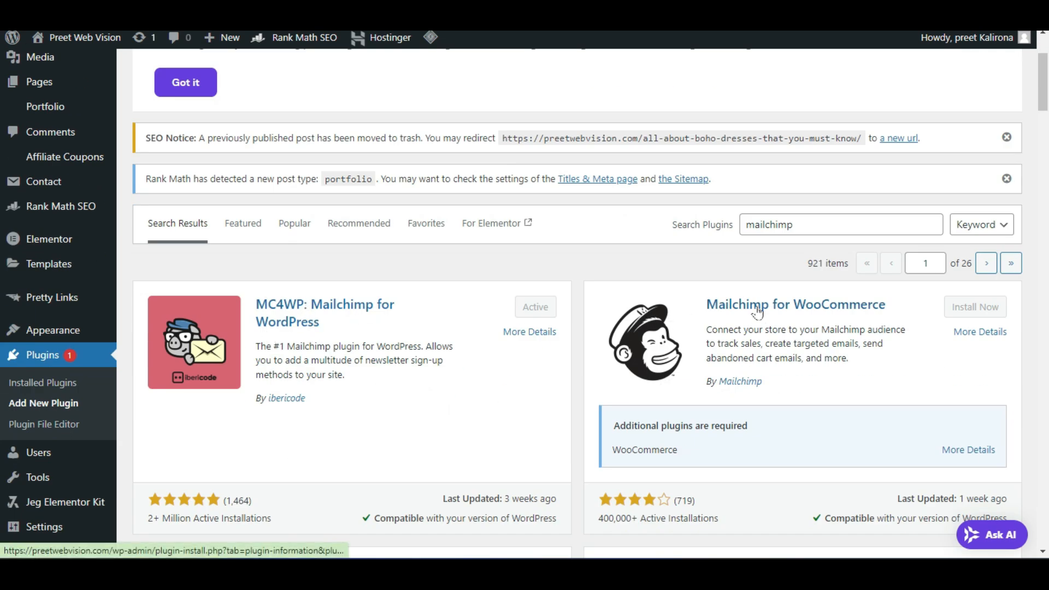
scroll(877, 316, "down", 2)
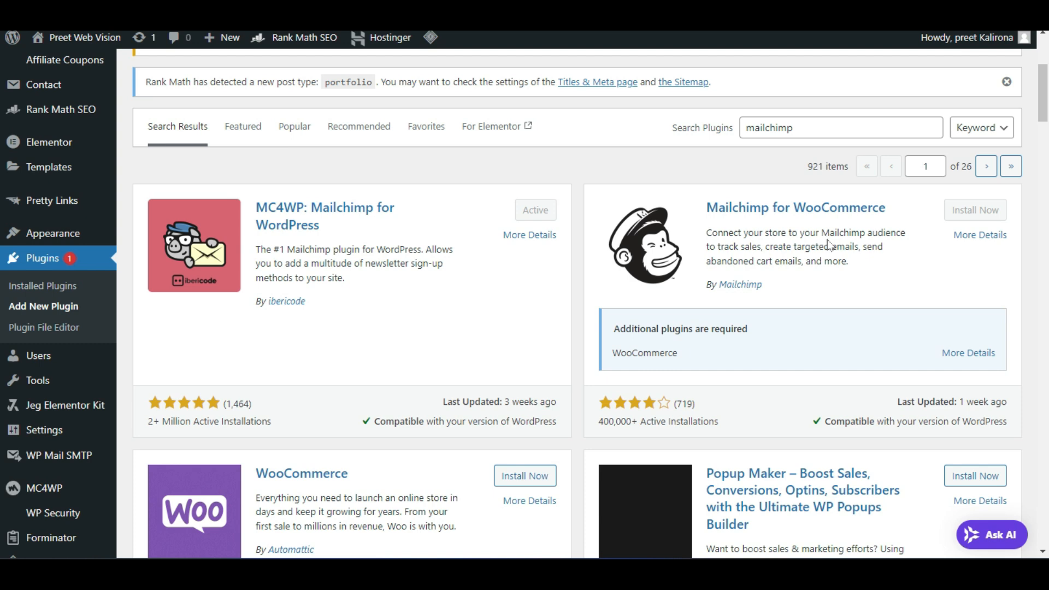
scroll(829, 244, "down", 6)
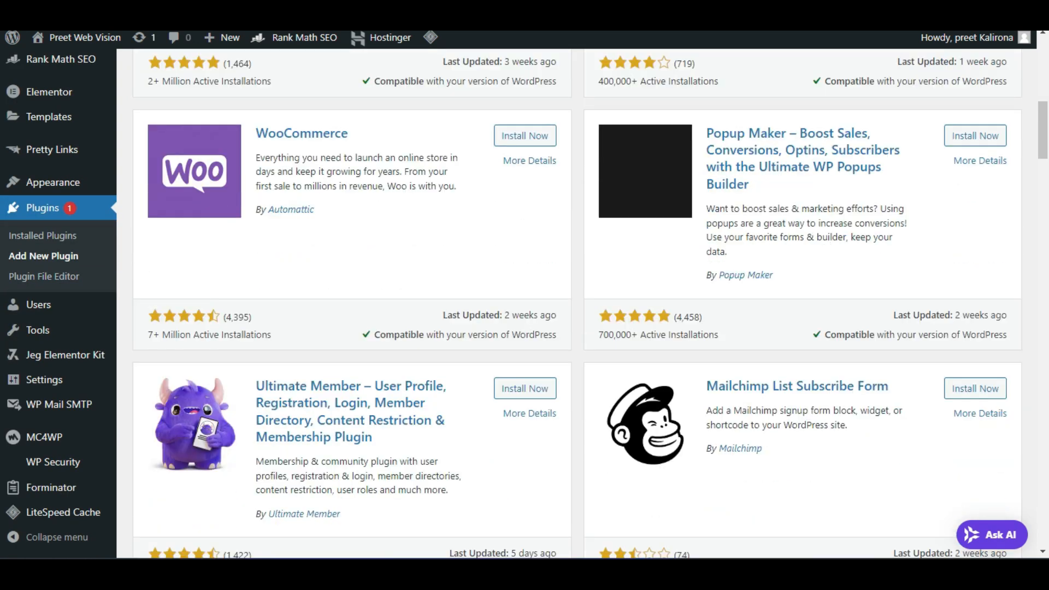
scroll(825, 249, "down", 3)
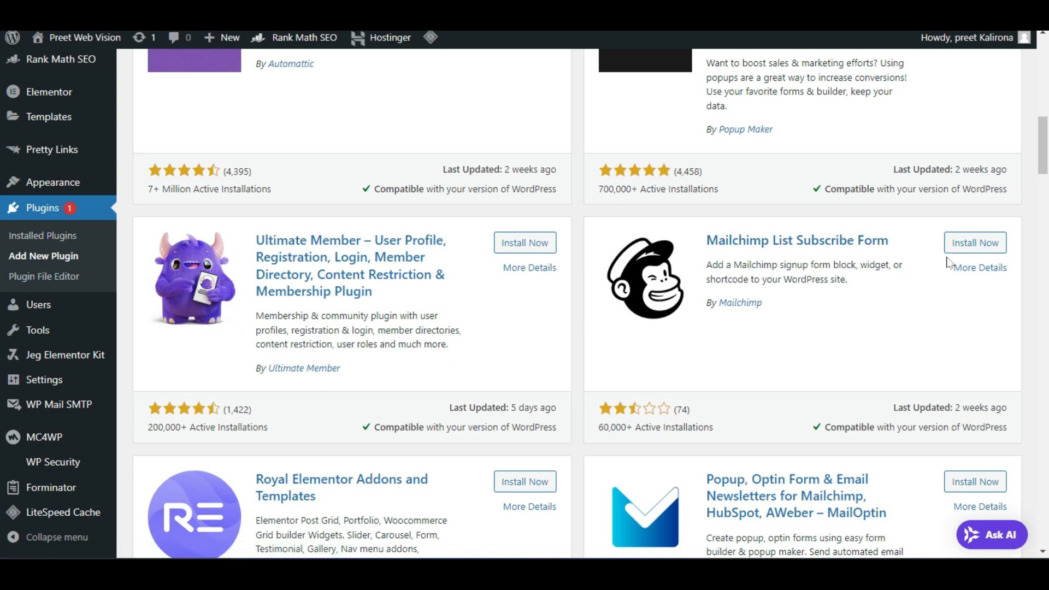
scroll(701, 350, "down", 5)
scroll(586, 389, "down", 4)
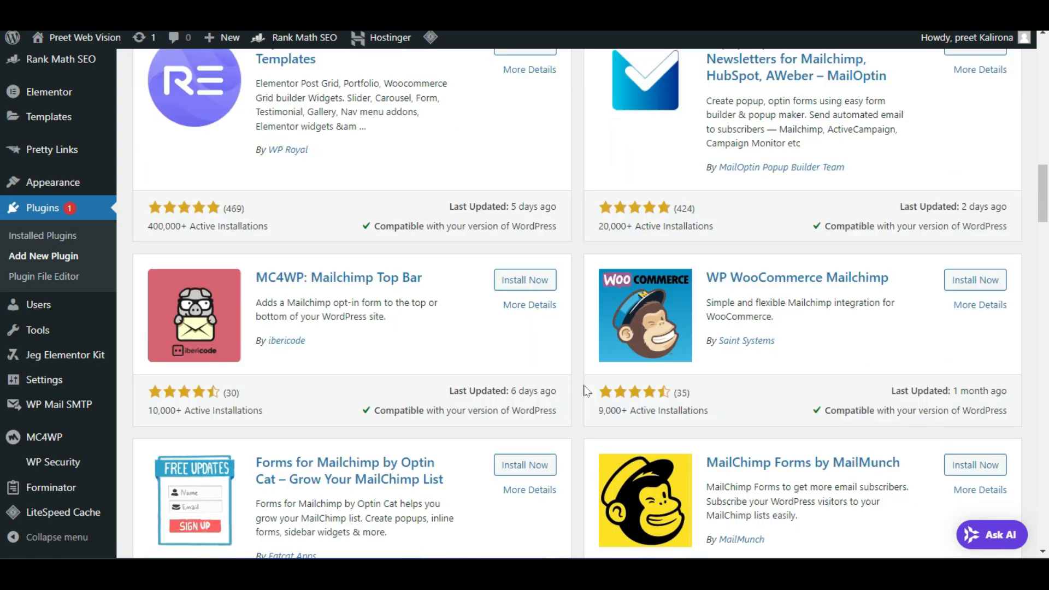
scroll(584, 390, "up", 12)
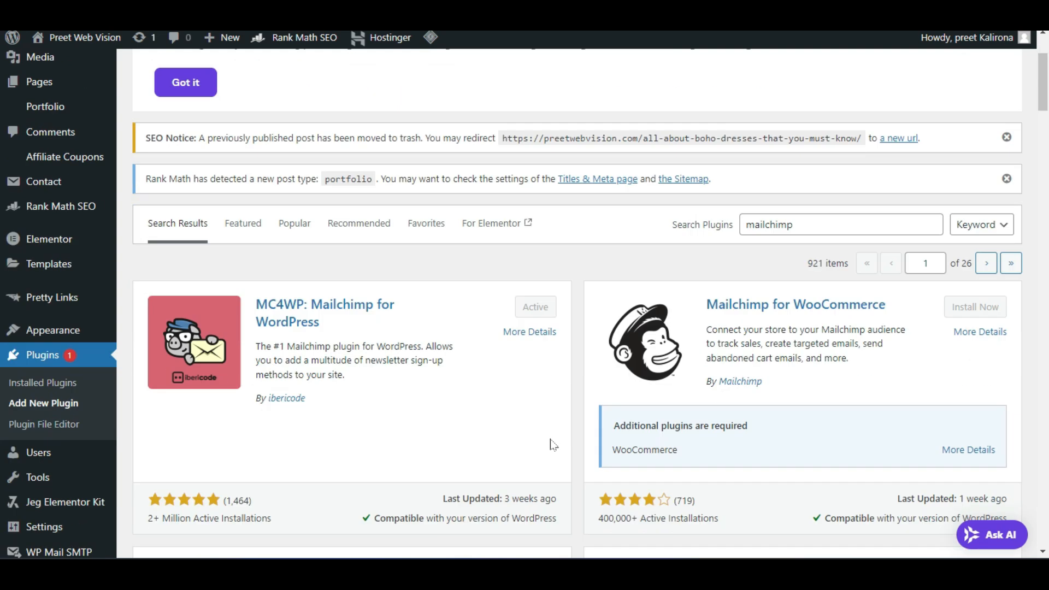
scroll(337, 373, "down", 1)
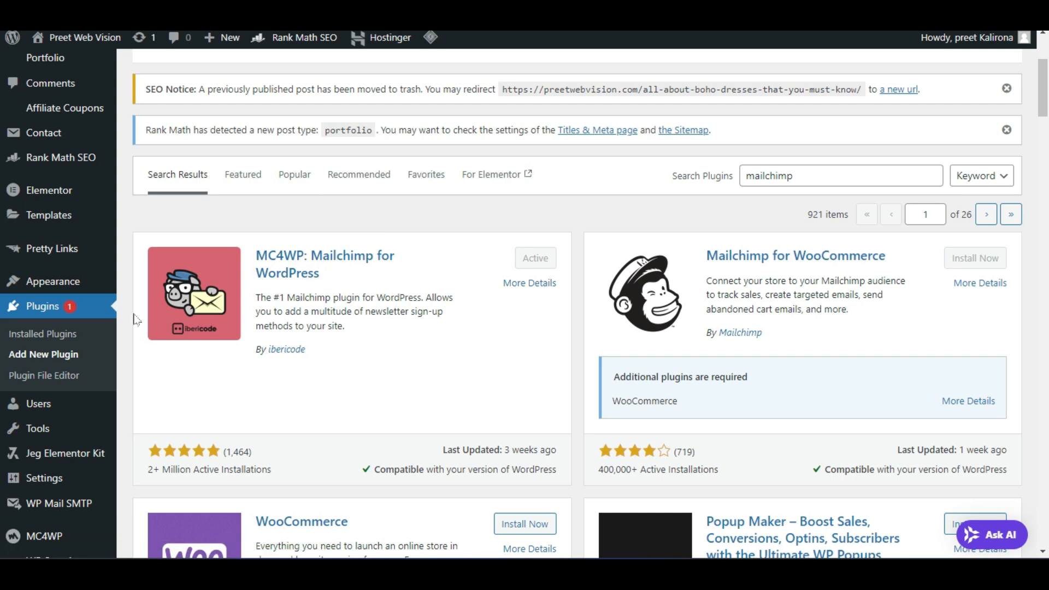
Open the MC4WP plugin's Mailchimp settings and examine the connection status, API key field and account list table
scroll(131, 322, "down", 2)
scroll(60, 328, "down", 4)
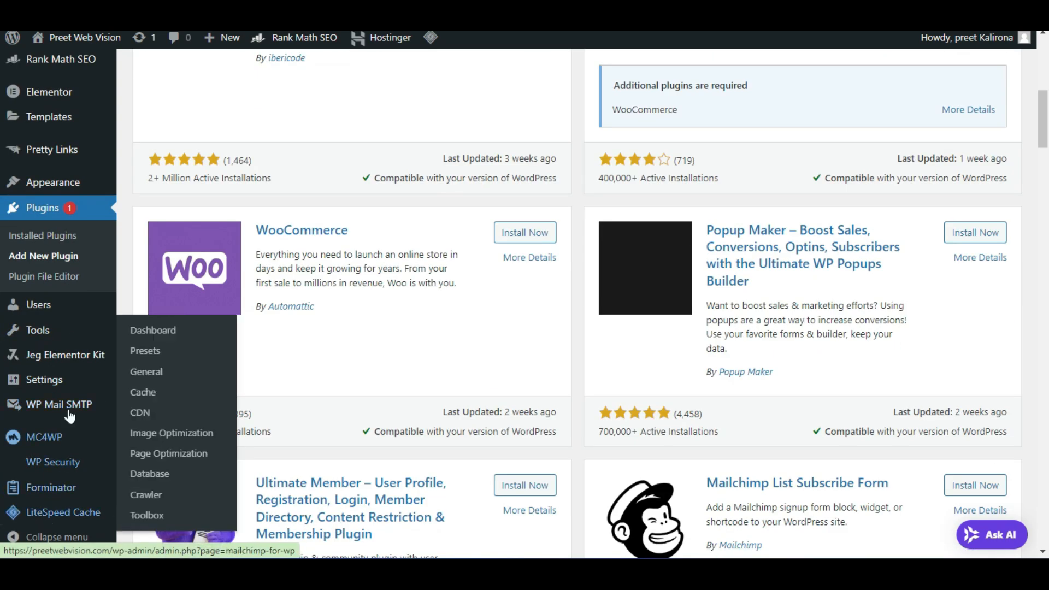
mouse_move(16, 447)
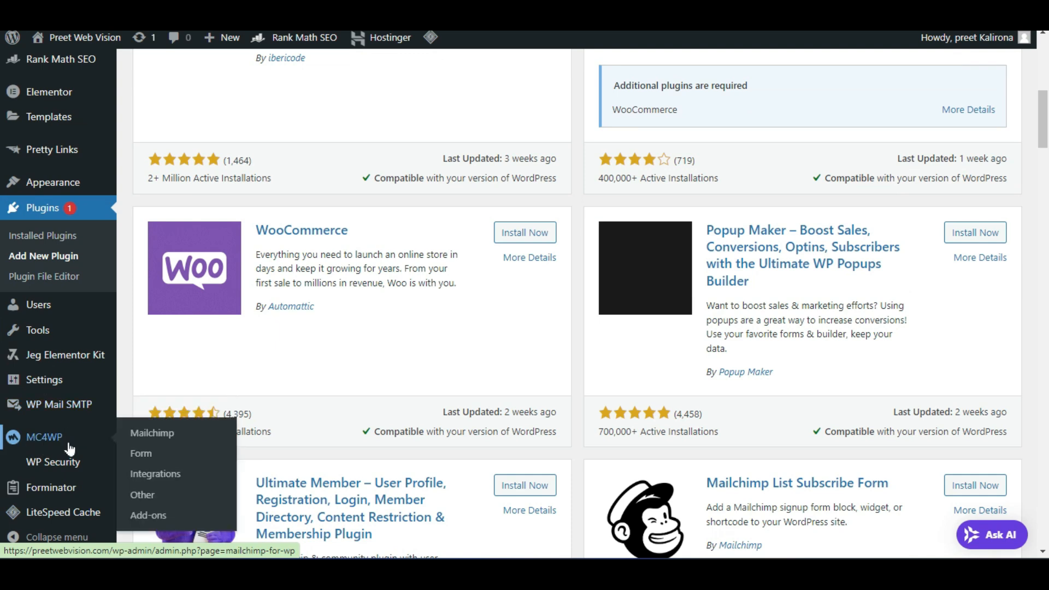
left_click(163, 435)
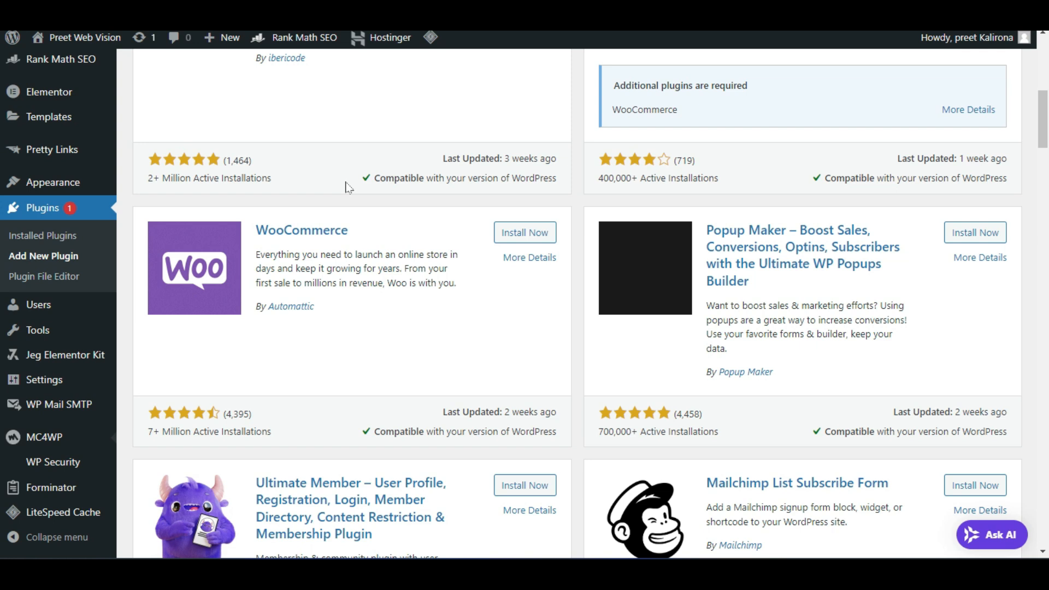
scroll(436, 206, "down", 10)
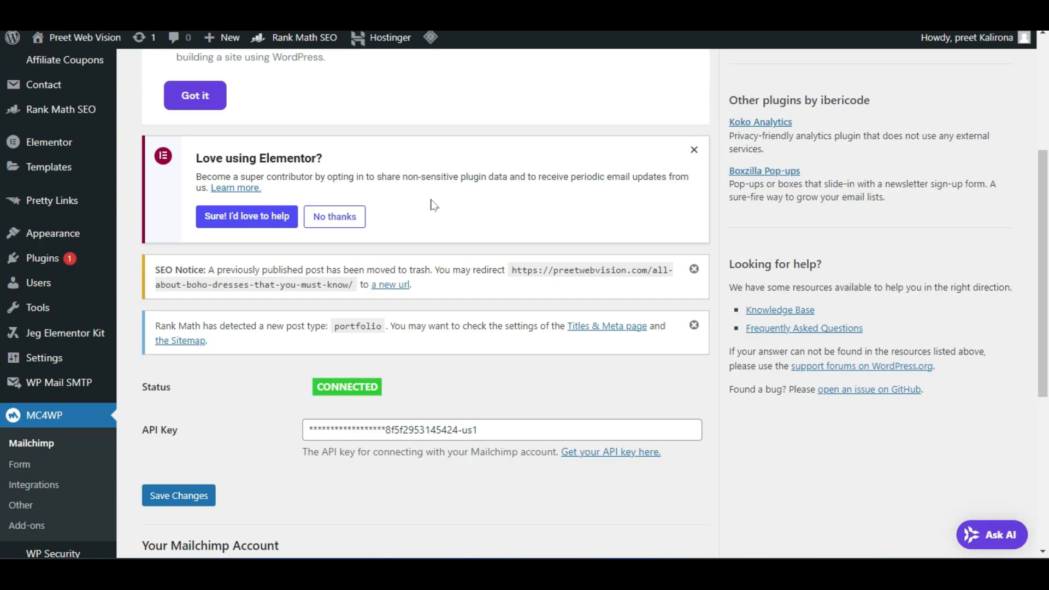
left_click(394, 88)
left_click(341, 100)
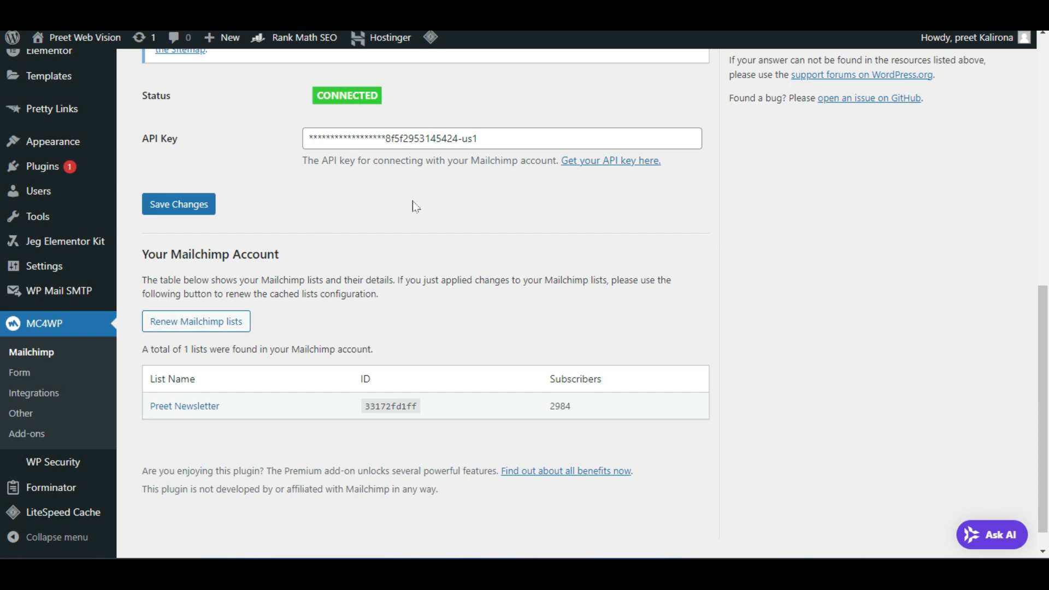
Open the MC4WP link for getting an API key in a new tab and view the Mailchimp account's API keys list
scroll(484, 279, "up", 4)
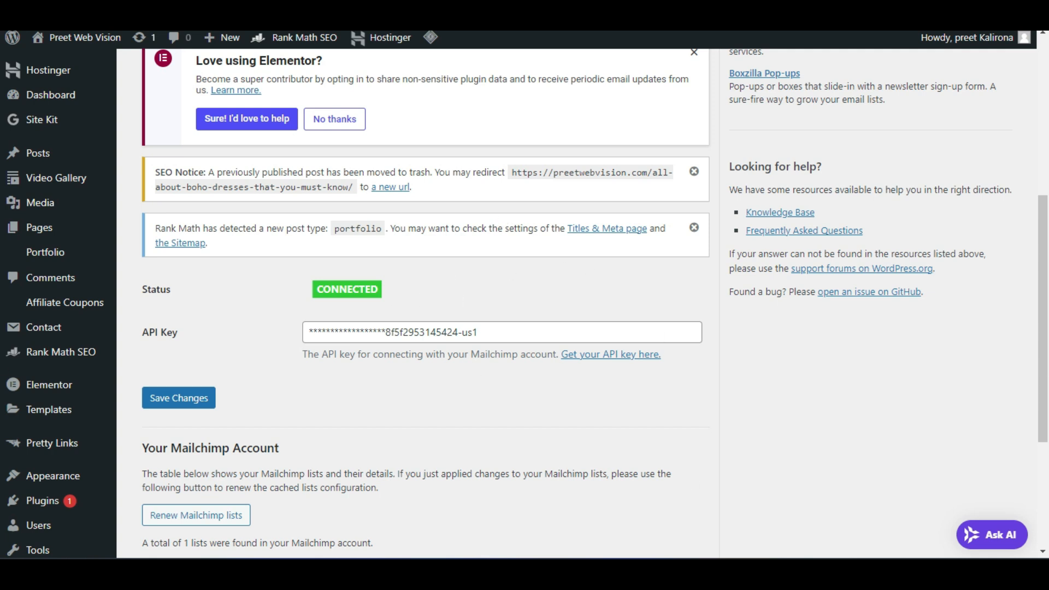
right_click(634, 354)
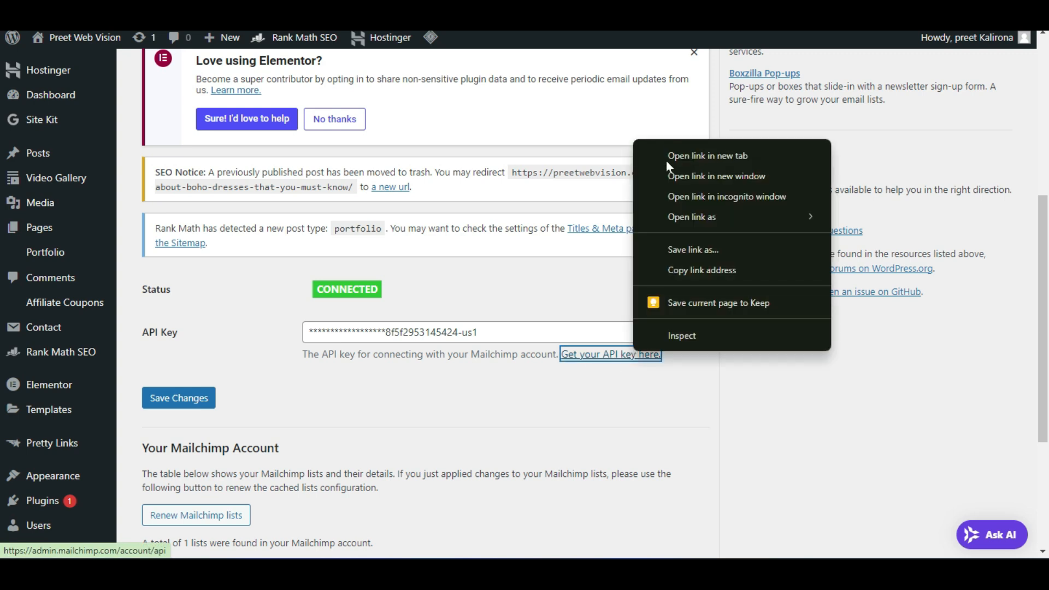
left_click(680, 156)
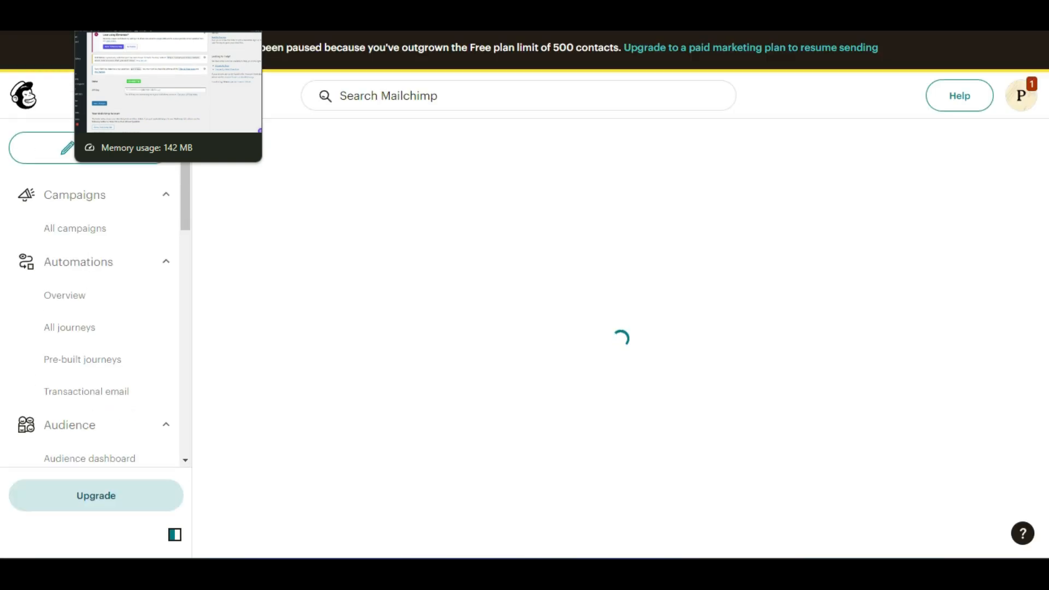
left_click(120, 11)
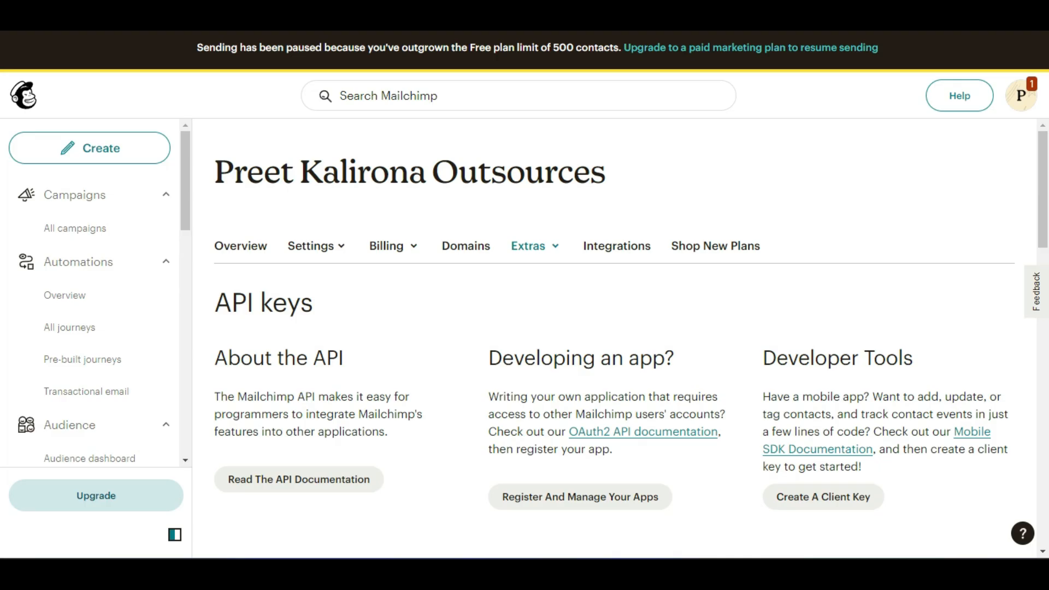
scroll(335, 284, "down", 5)
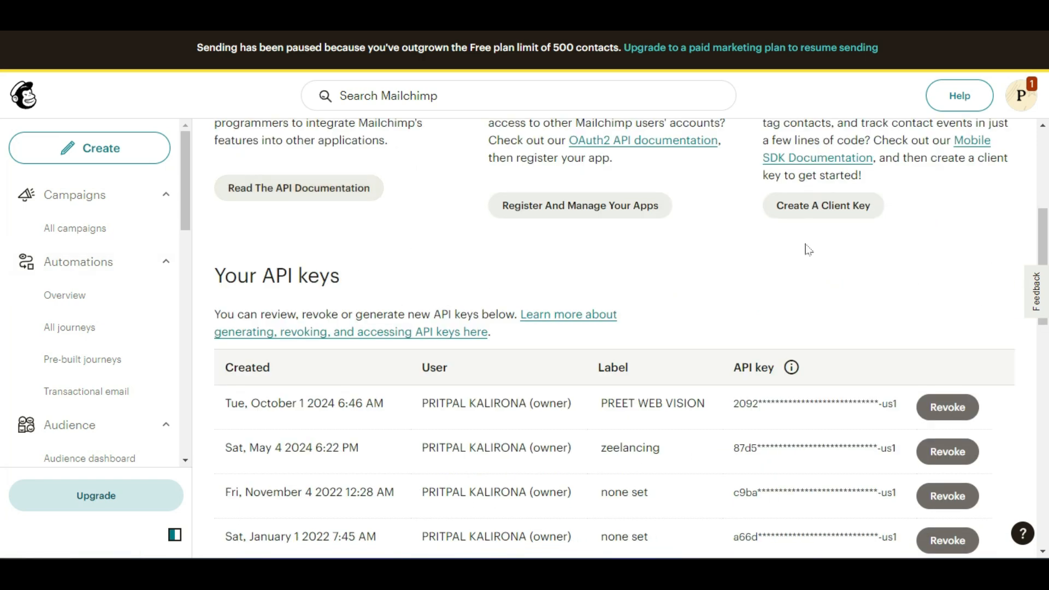
Examine the Mailchimp API keys list and key creation option, and return to the MC4WP settings to view the connected account's lists
scroll(938, 337, "up", 4)
scroll(385, 447, "down", 4)
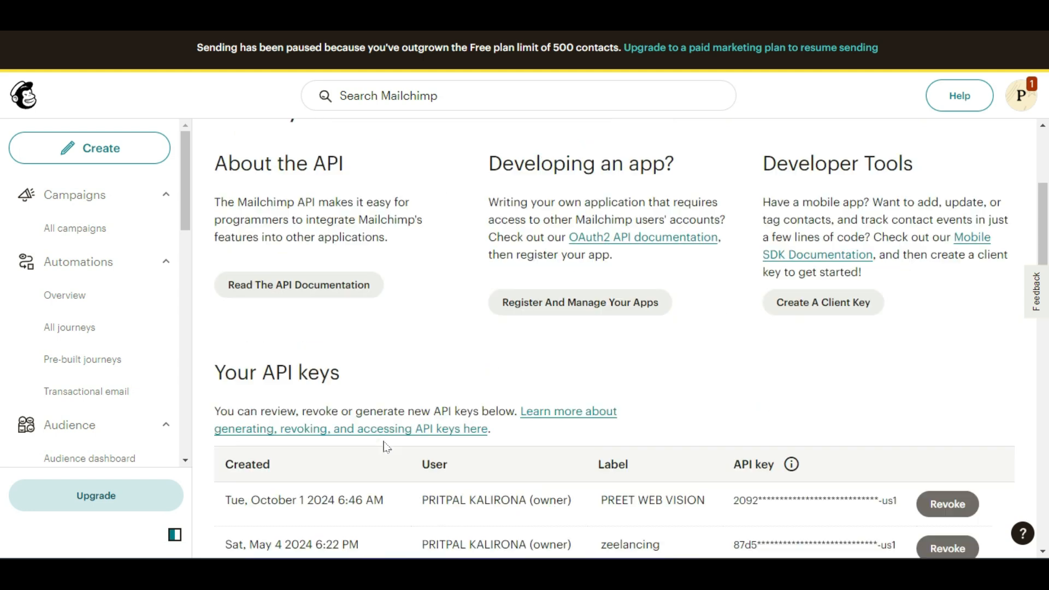
scroll(385, 446, "up", 5)
scroll(385, 447, "down", 13)
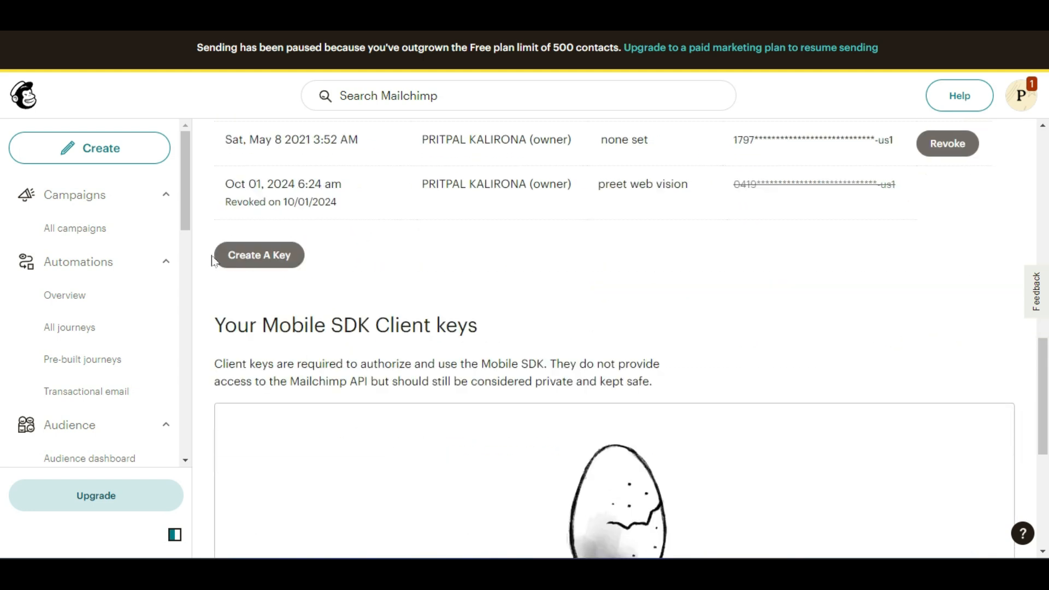
left_click(131, 12)
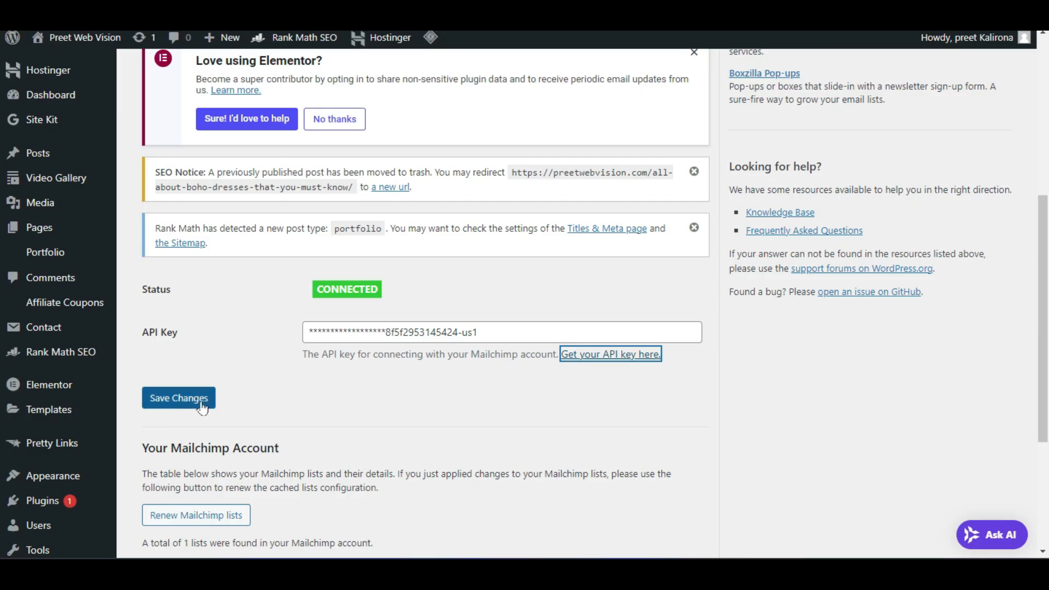
scroll(205, 407, "down", 4)
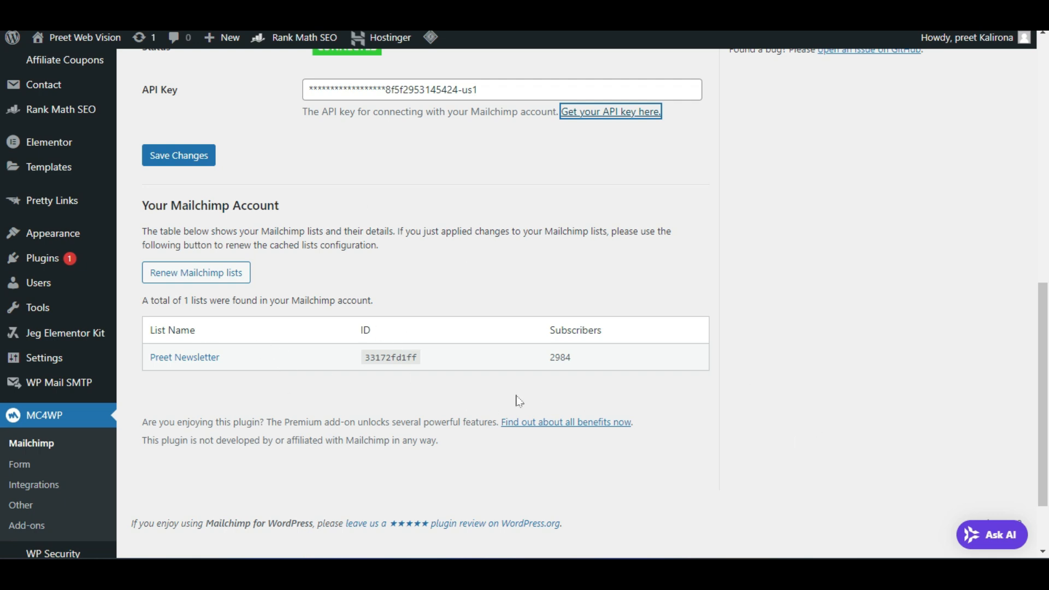
Open the MC4WP form editor for Zeelancing Newsletter and examine its form fields, form code and preview
left_click(27, 467)
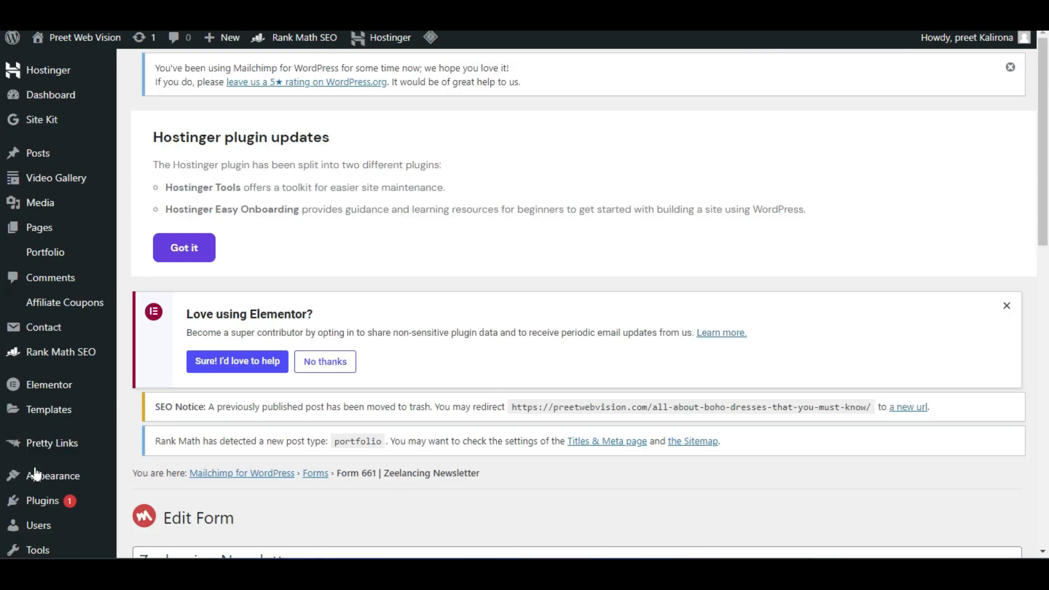
scroll(436, 281, "down", 8)
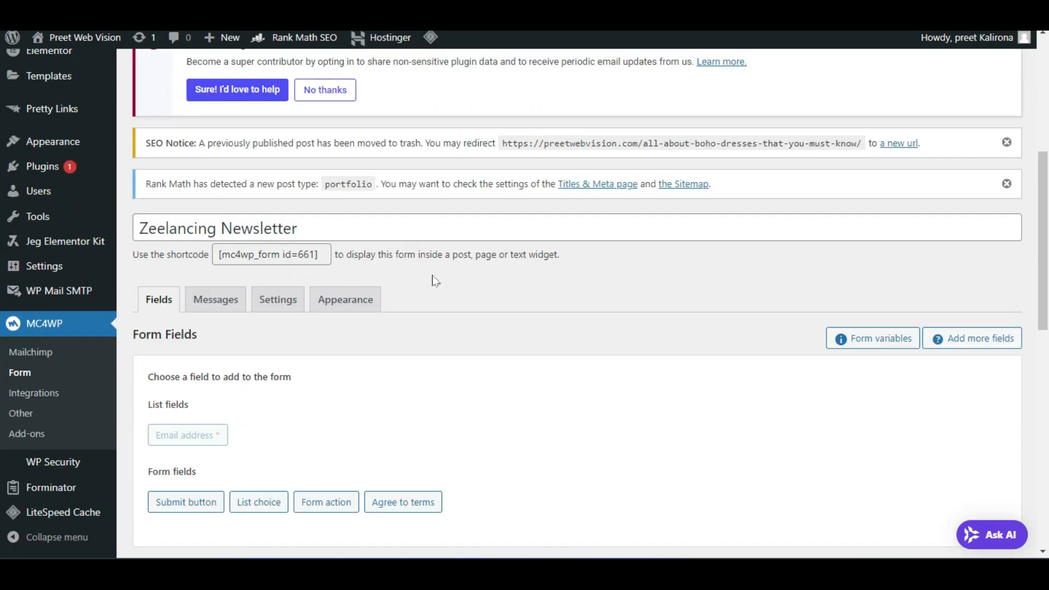
scroll(435, 281, "up", 2)
scroll(435, 281, "down", 4)
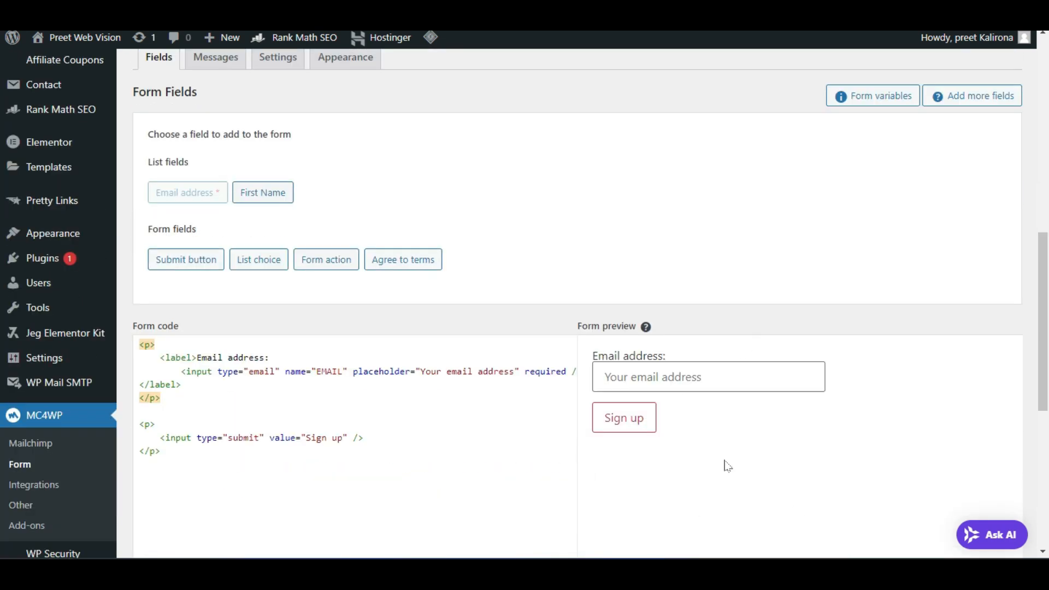
left_click(585, 314)
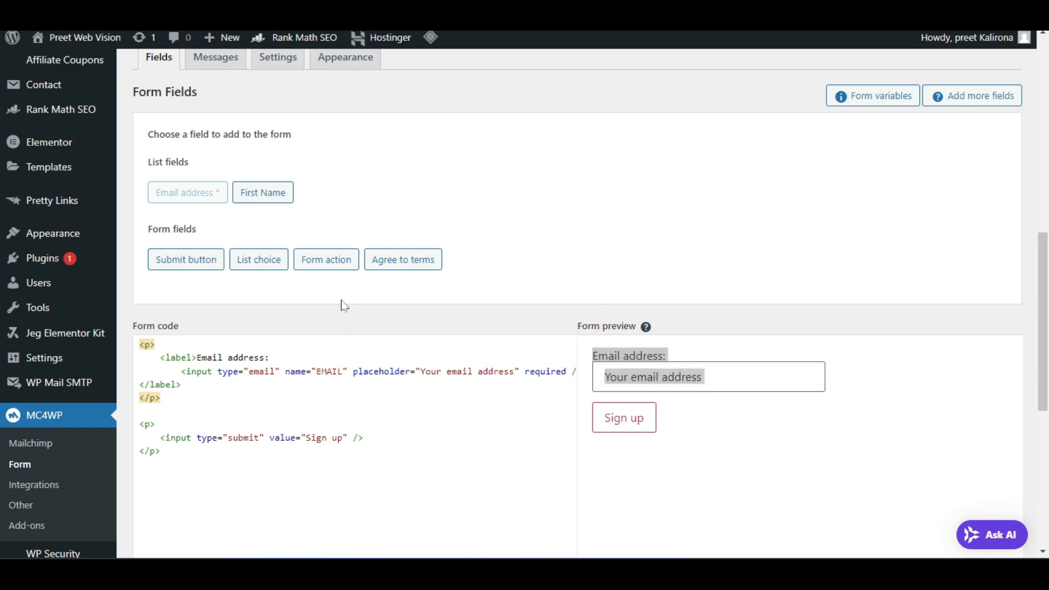
scroll(343, 300, "up", 2)
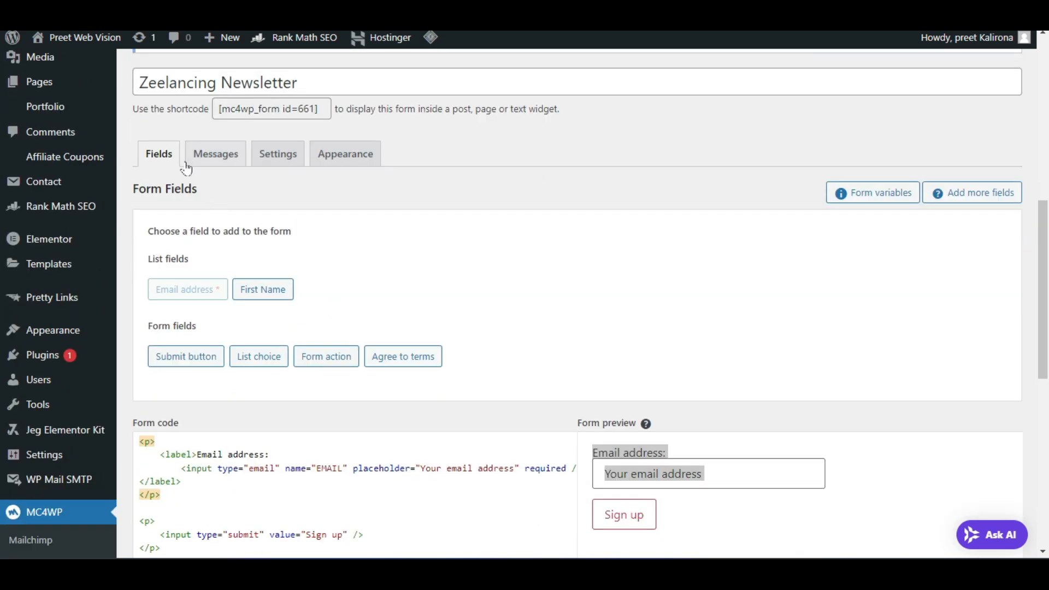
Copy the Zeelancing Newsletter form's shortcode [mc4wp_form id=661]
scroll(213, 164, "up", 2)
left_click(323, 206)
left_click(325, 211)
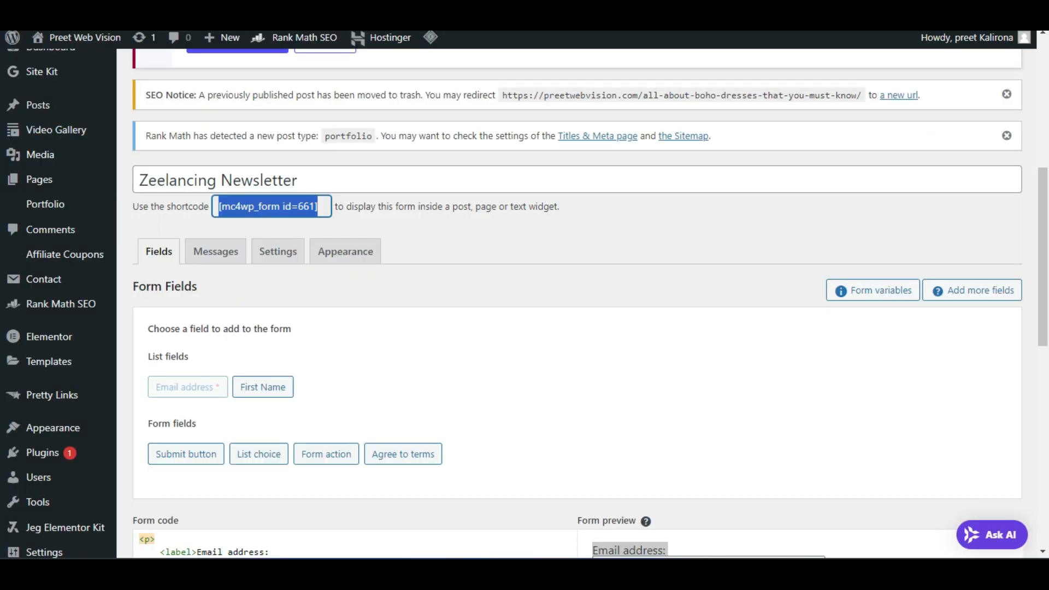
right_click(258, 208)
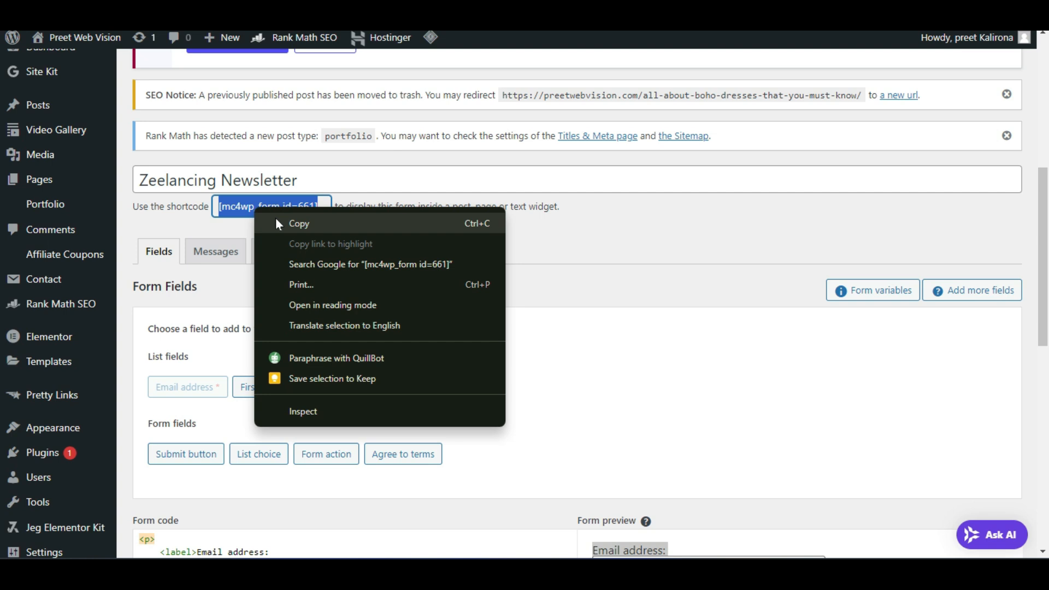
left_click(276, 219)
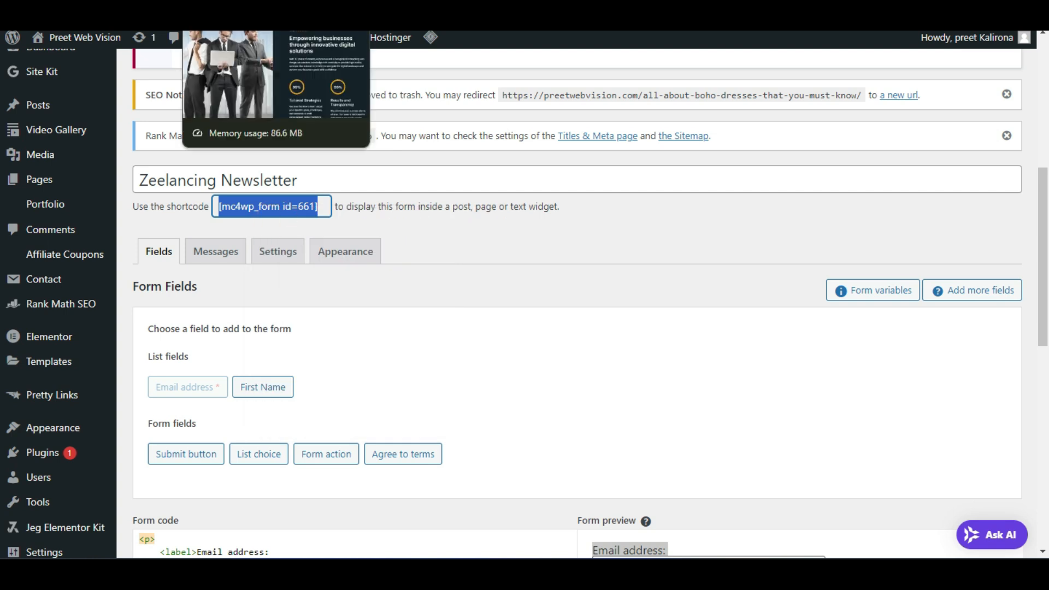
Switch to the About page in Elementor, search the widgets for "short" and place a Shortcode widget below the Mailchimp subscribe form
left_click(246, 17)
left_click(349, 17)
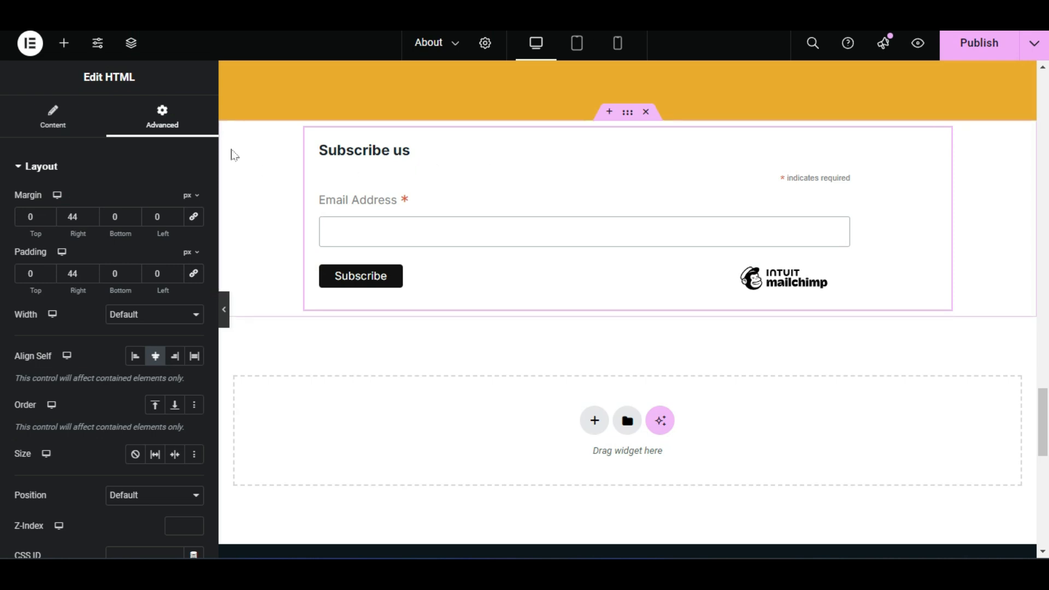
left_click(64, 44)
left_click(123, 145)
type("short")
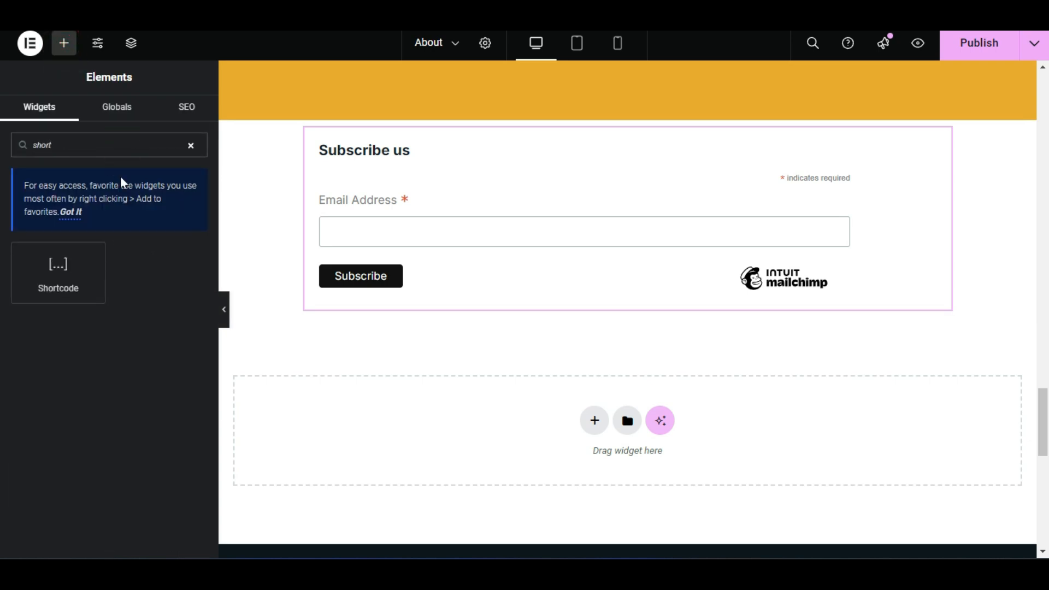
right_click(598, 184)
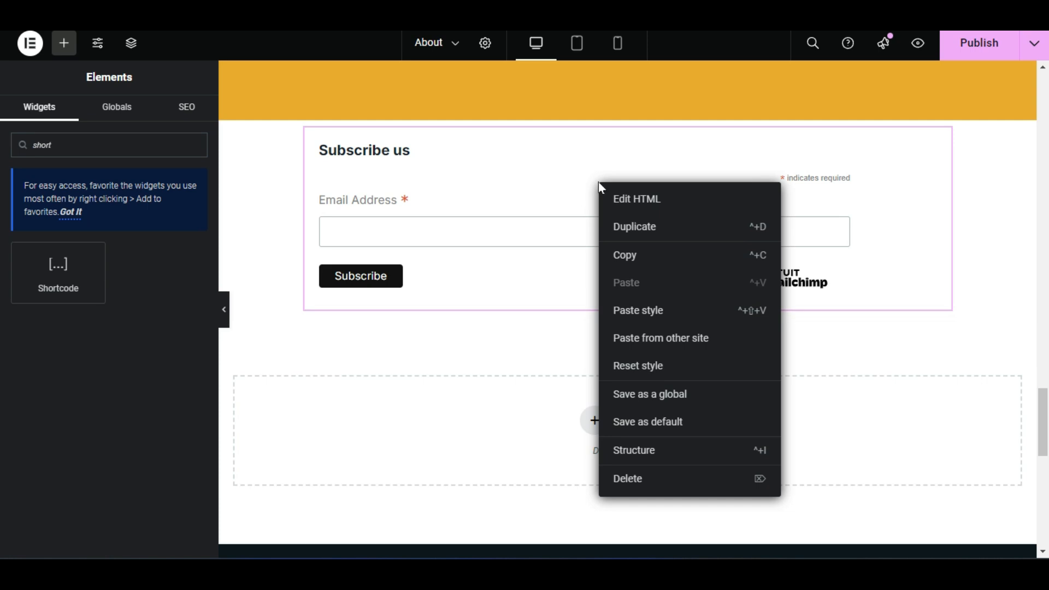
left_click(557, 370)
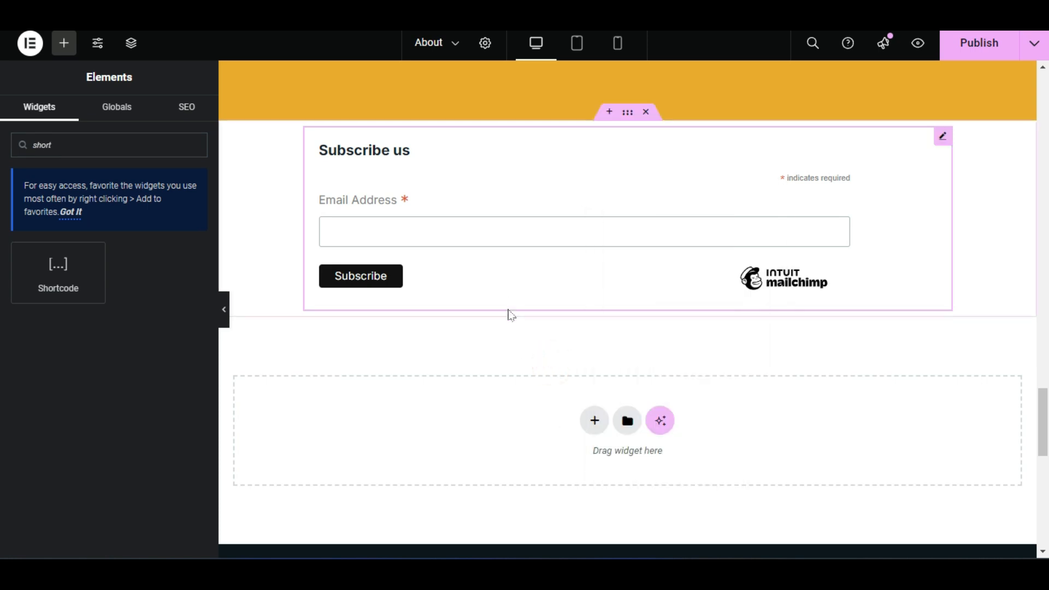
scroll(508, 311, "down", 1)
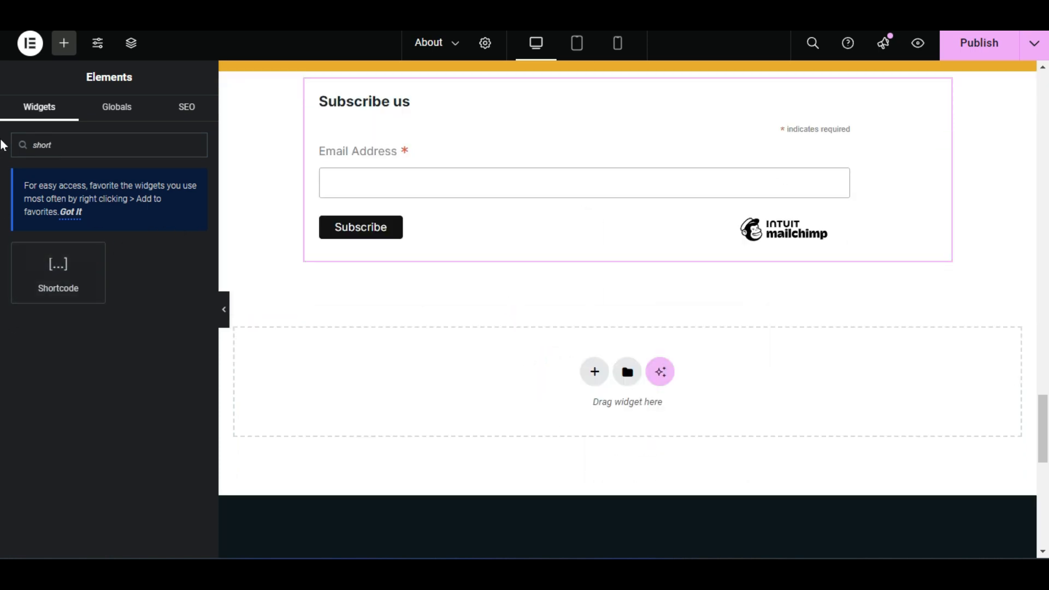
left_click_drag(47, 263, 459, 365)
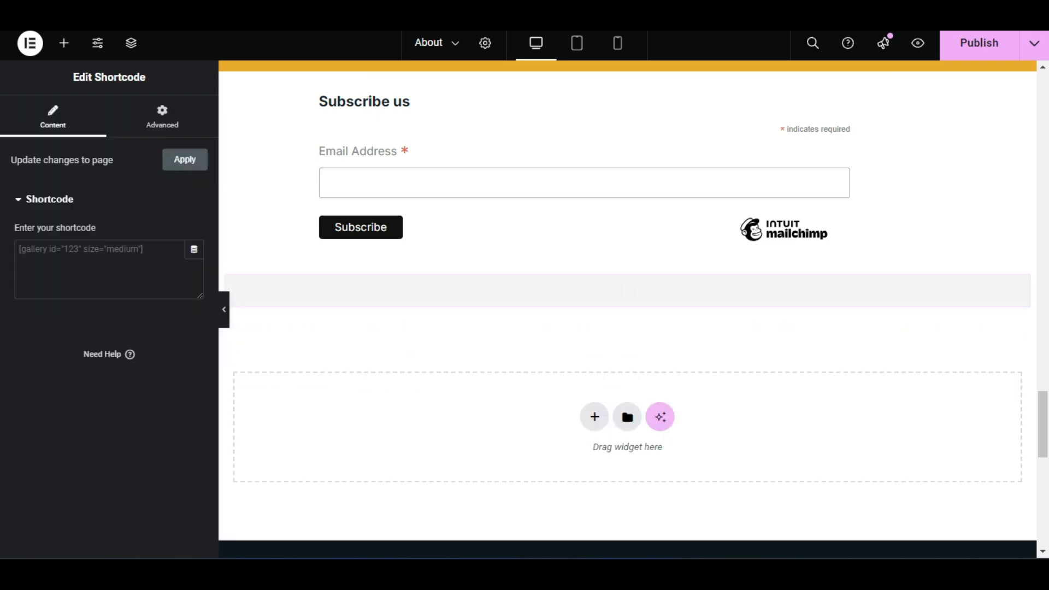
Reselect the form shortcode in the MC4WP editor and paste [mc4wp_form id=661] into the Elementor Shortcode widget
left_click(103, 248)
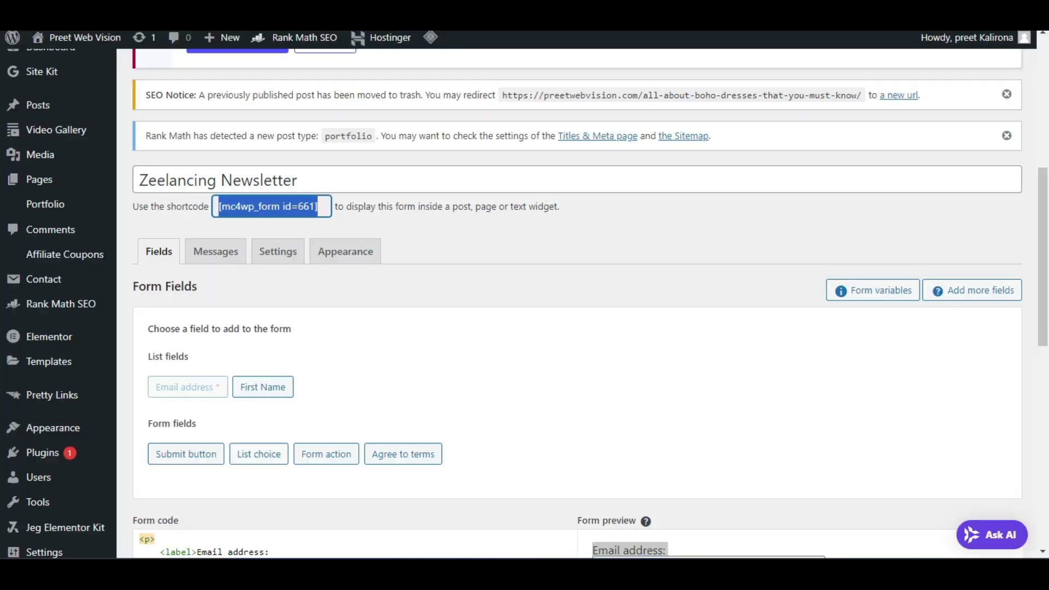
left_click_drag(160, 210, 595, 213)
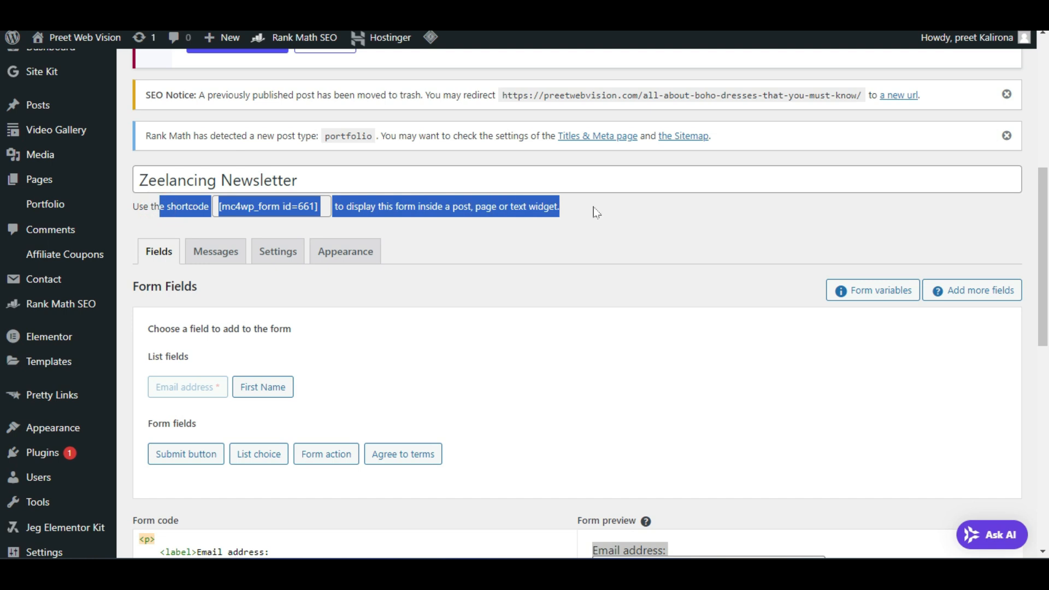
left_click(320, 207)
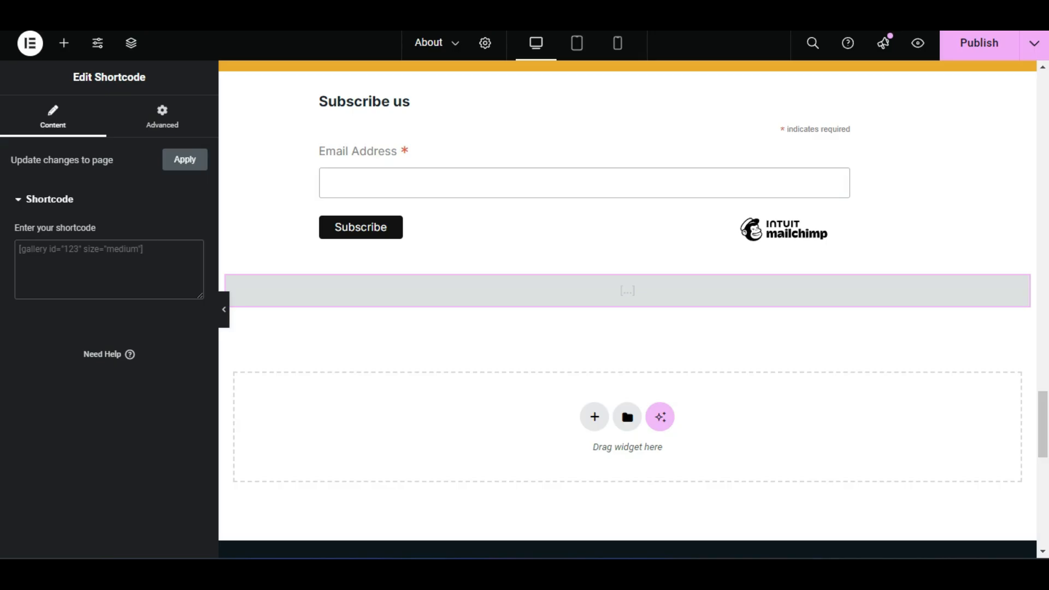
left_click(98, 249)
key("ctrl+v")
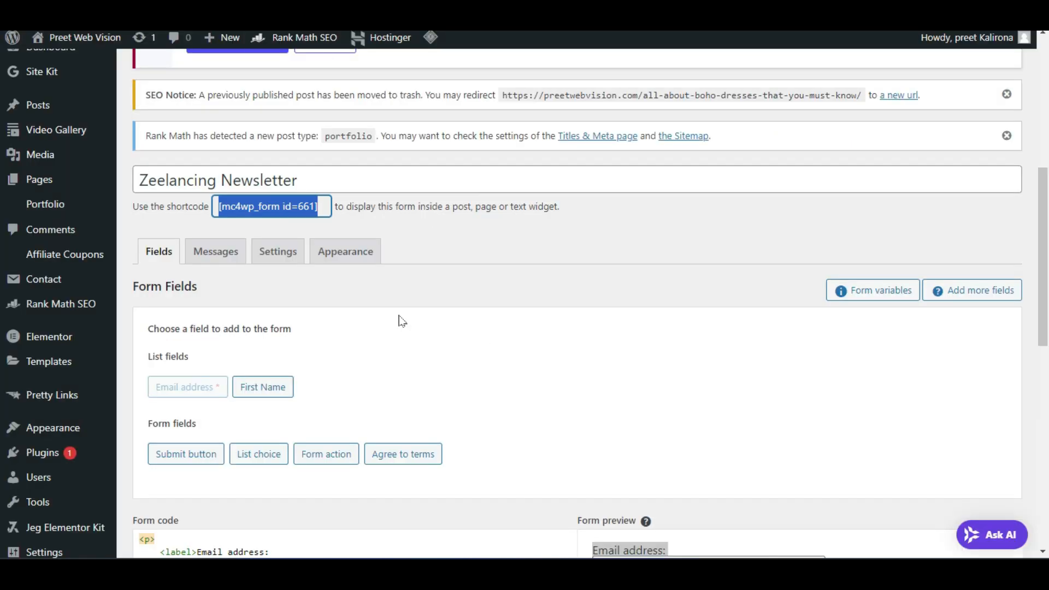
Return to the MC4WP form editor, open the form's appearance settings and view the available form styles
scroll(402, 322, "down", 3)
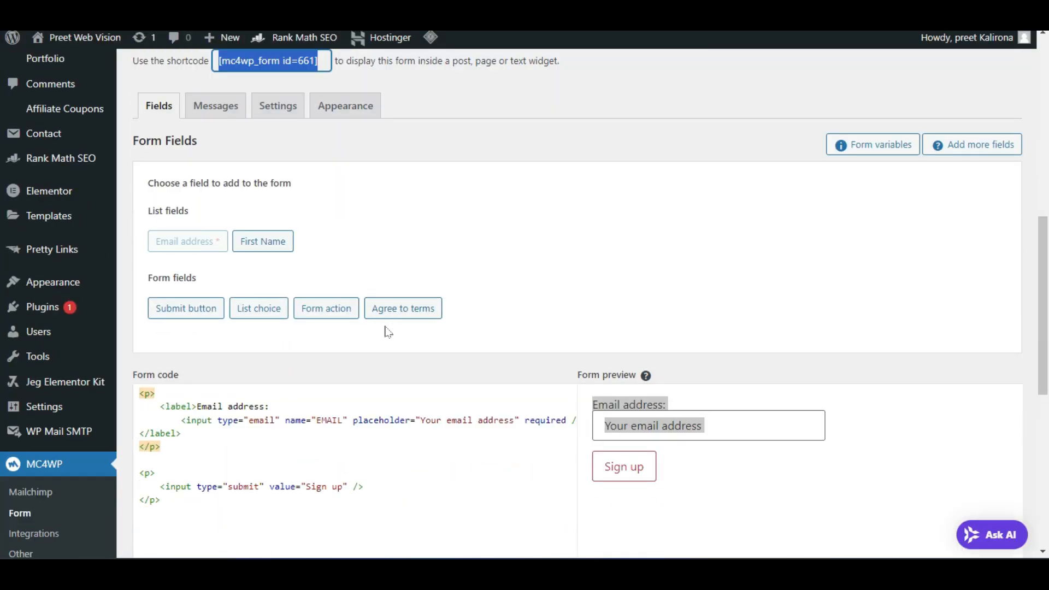
left_click(345, 105)
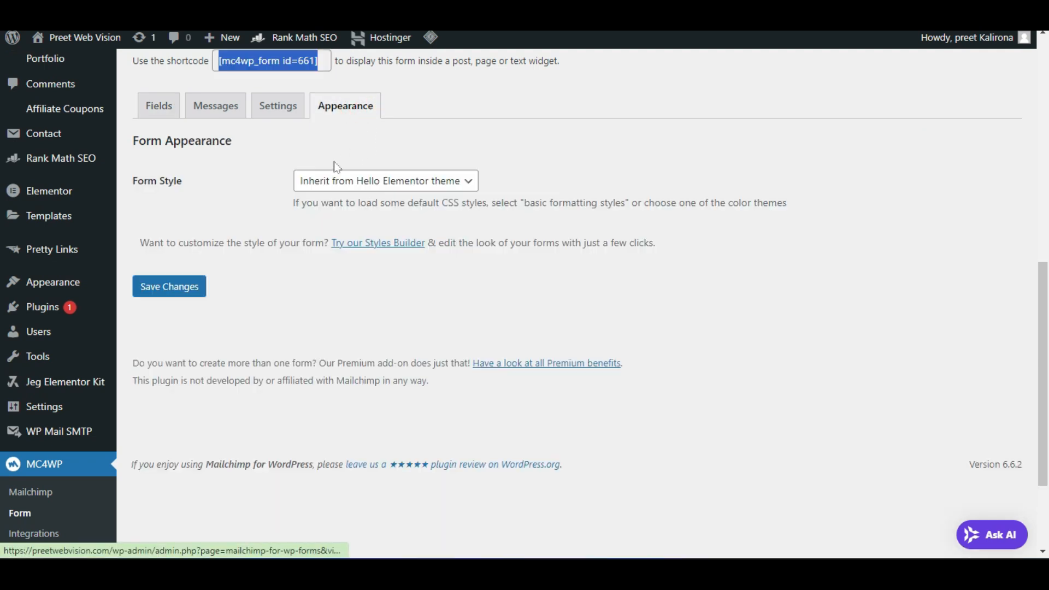
left_click(325, 182)
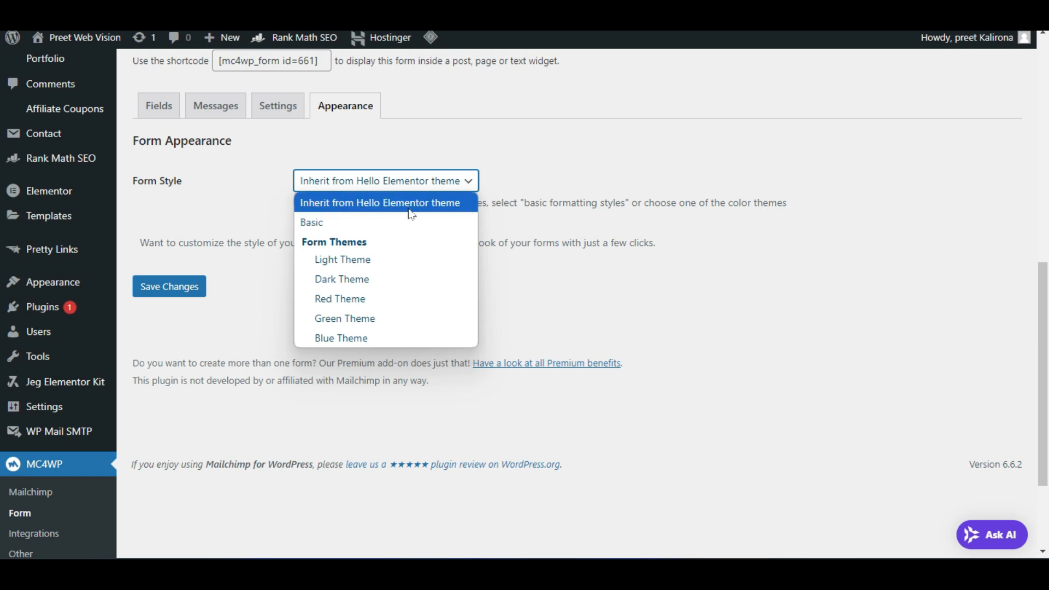
left_click(555, 195)
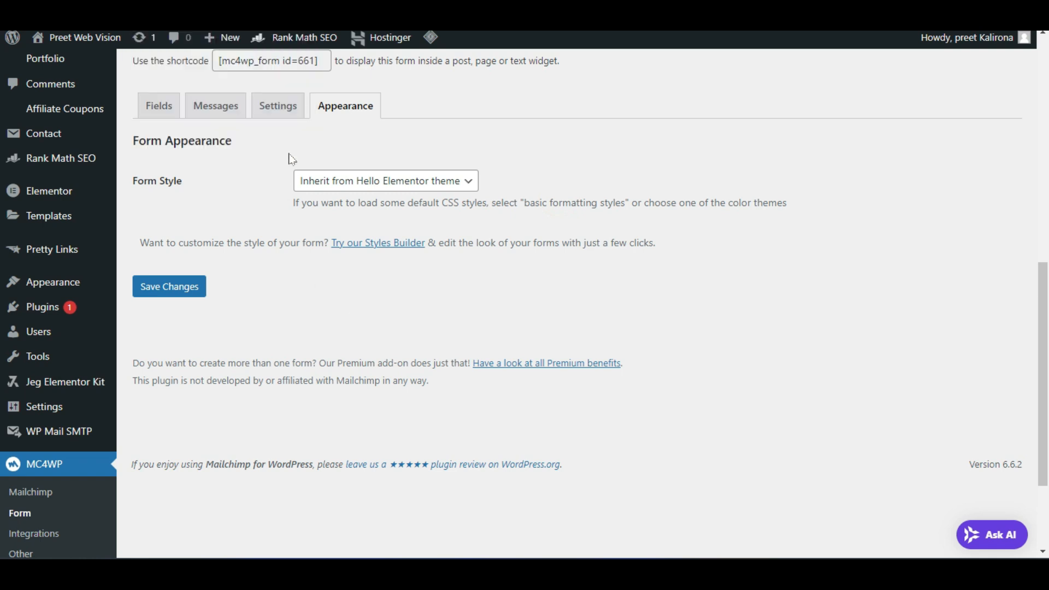
Examine the form's Mailchimp list and double opt-in settings, and view the embedded sign-up form in the Elementor page
left_click(285, 119)
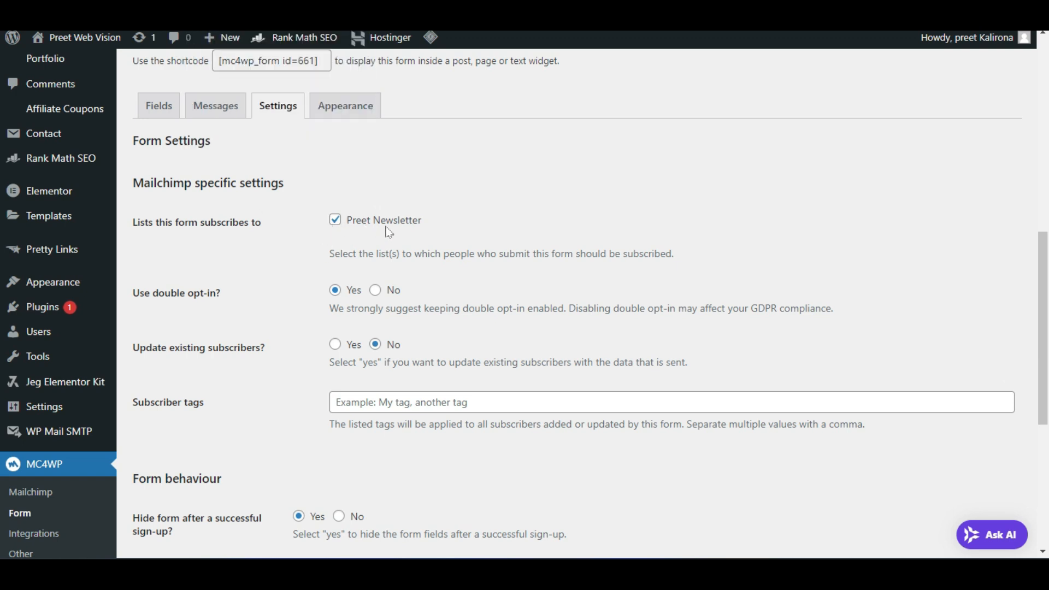
scroll(299, 317, "down", 2)
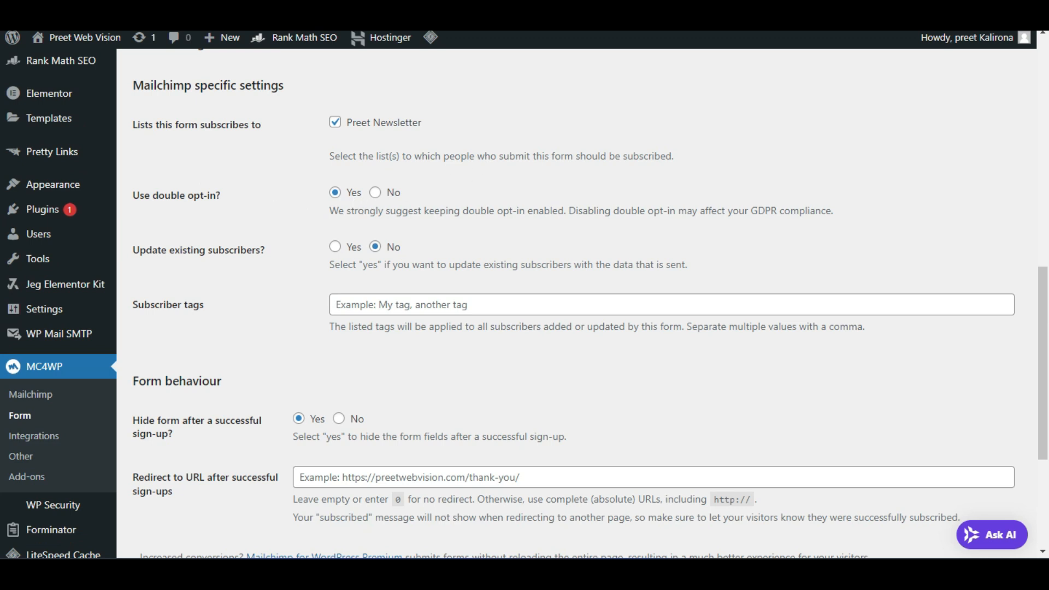
left_click_drag(329, 211, 620, 210)
left_click(621, 207)
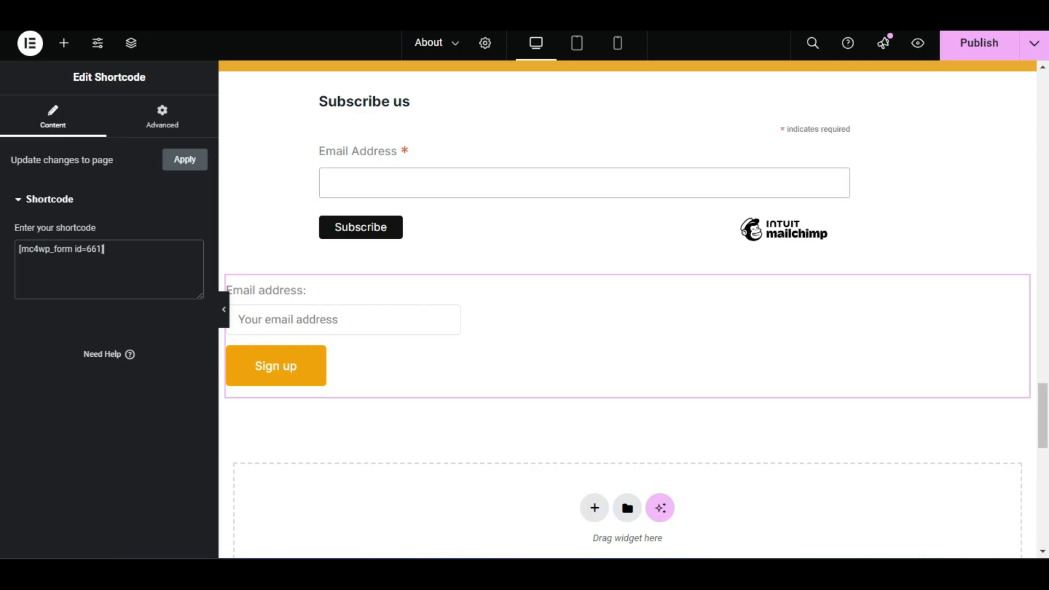
left_click(326, 319)
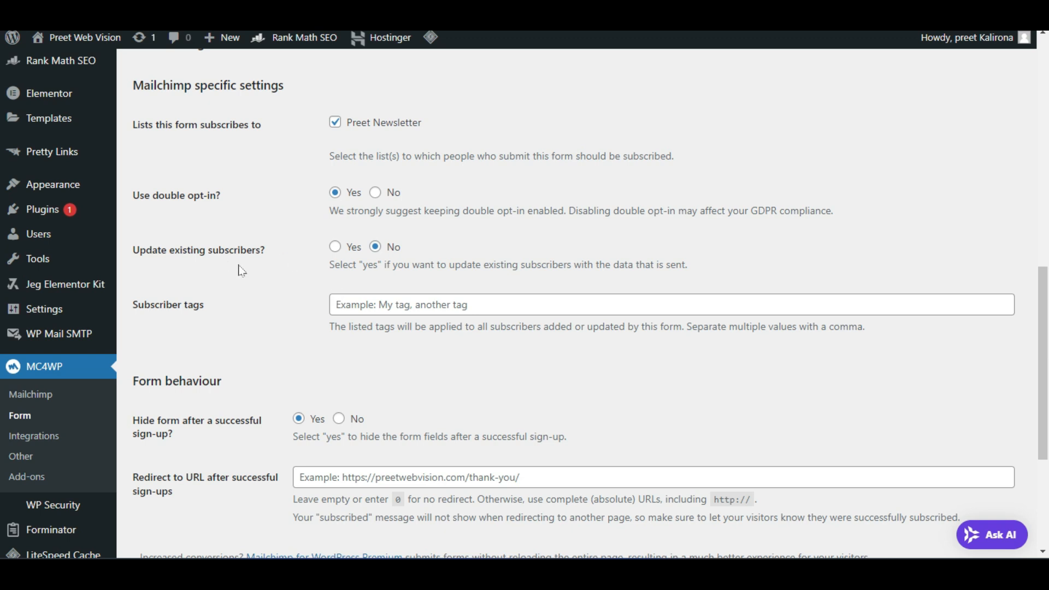
Review the MC4WP form's subscriber tags and form behaviour settings, and save the form
scroll(425, 260, "down", 2)
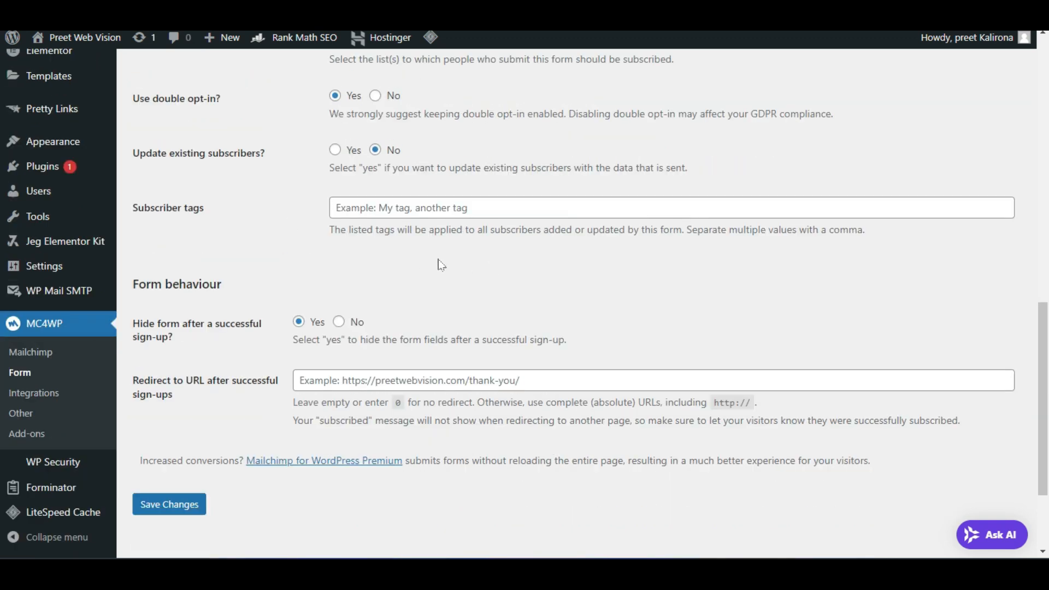
left_click(490, 211)
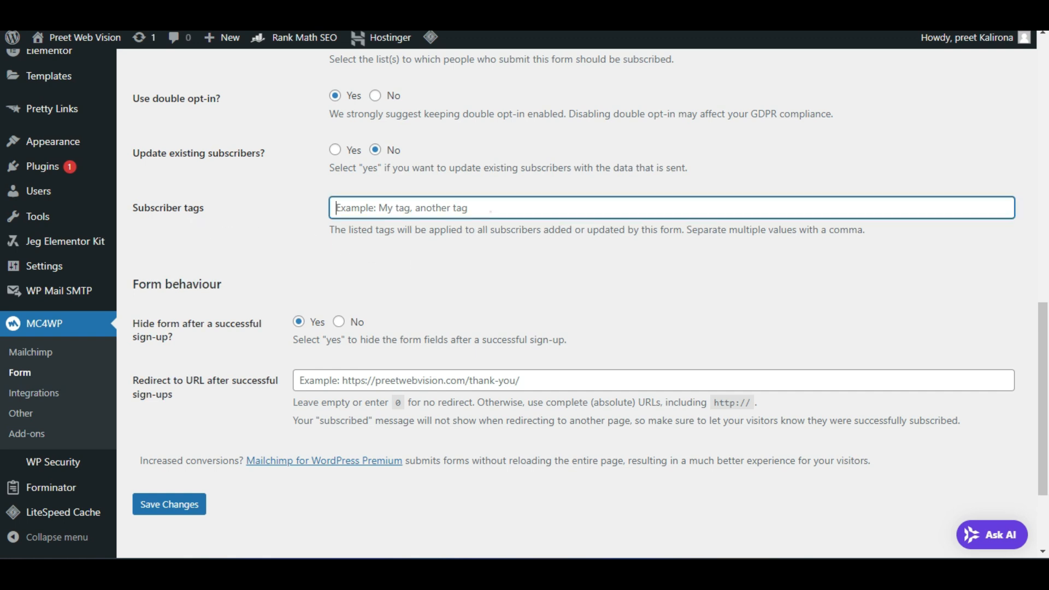
left_click(571, 281)
left_click(389, 210)
scroll(285, 367, "down", 1)
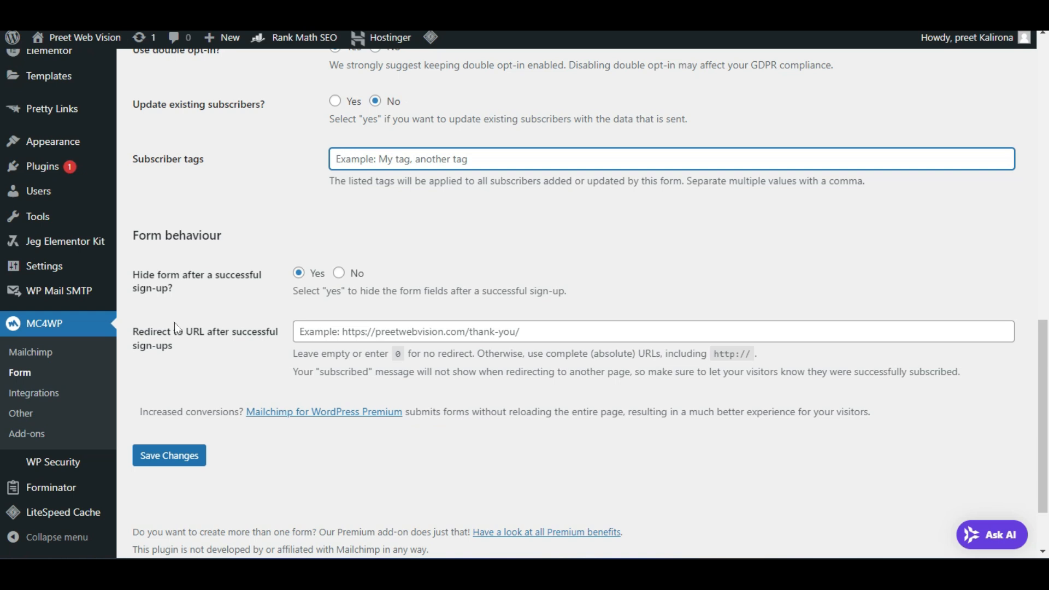
left_click(167, 456)
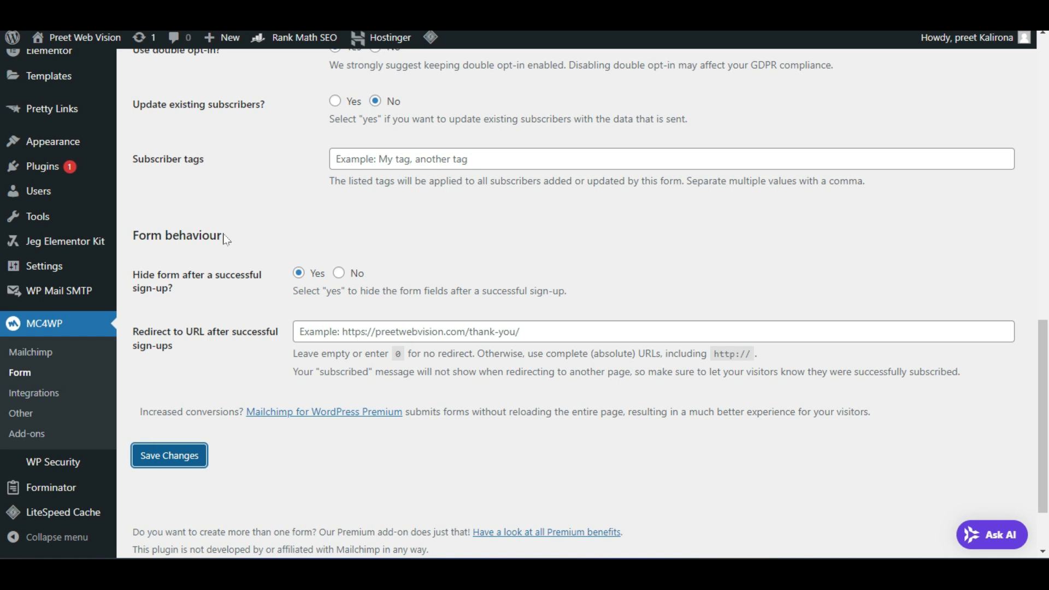
scroll(224, 257, "down", 8)
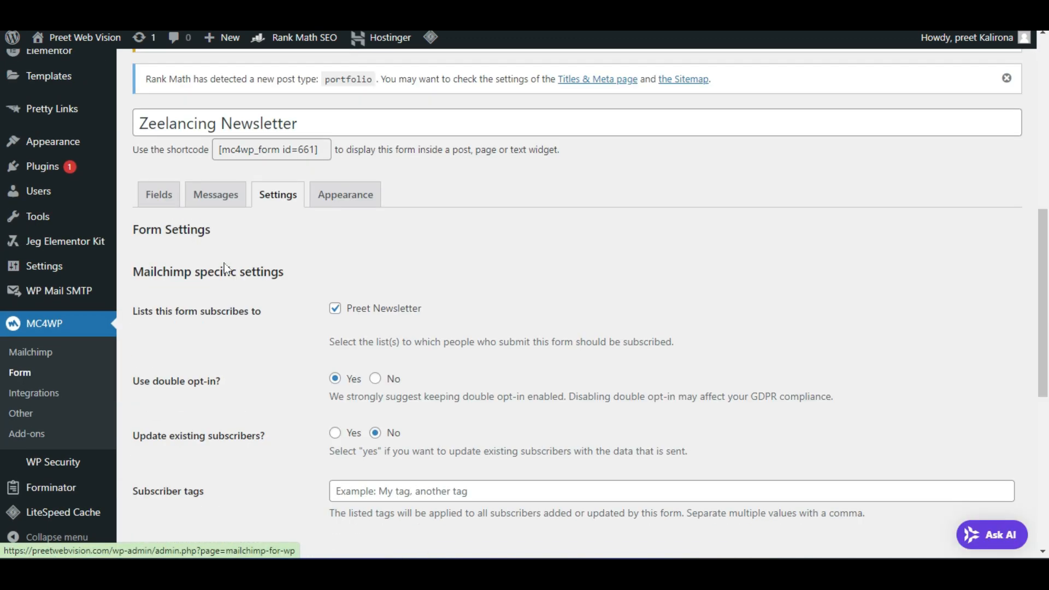
Open MC4WP's integrations page and review the list of form and plugin integrations
scroll(284, 243, "down", 3)
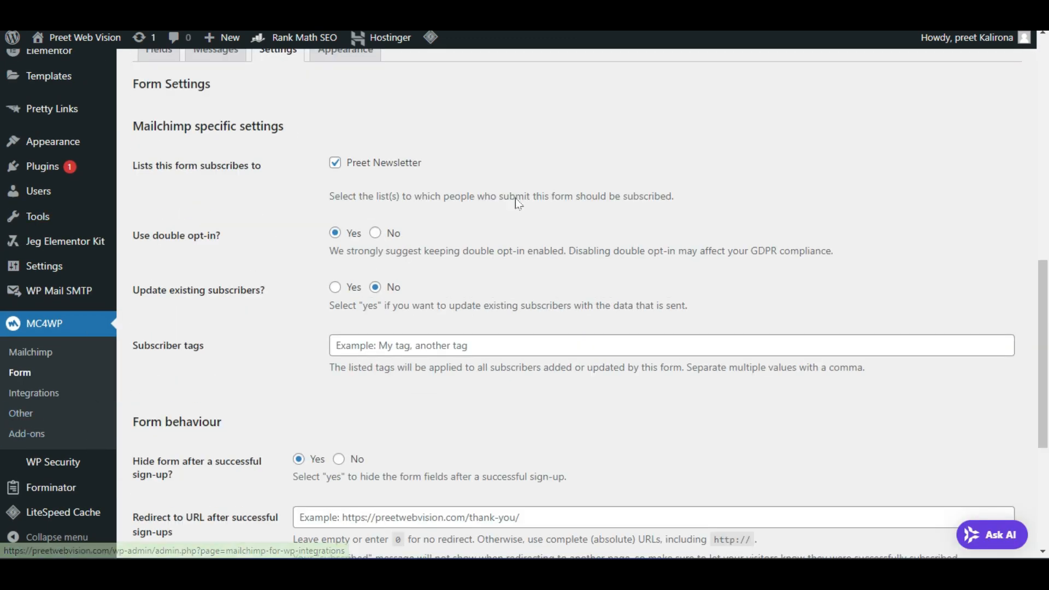
left_click(47, 393)
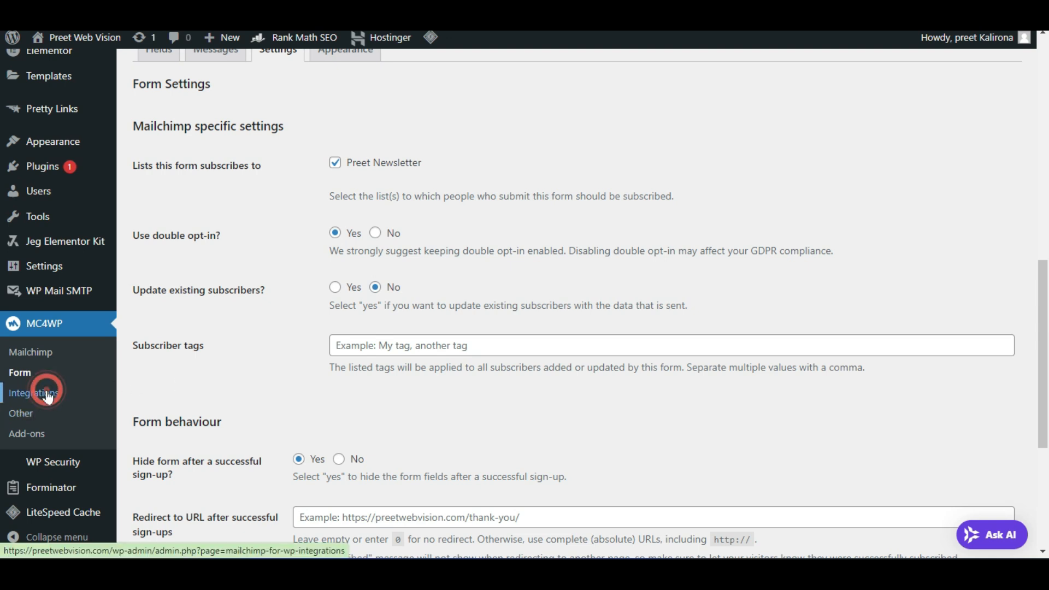
scroll(276, 412, "down", 6)
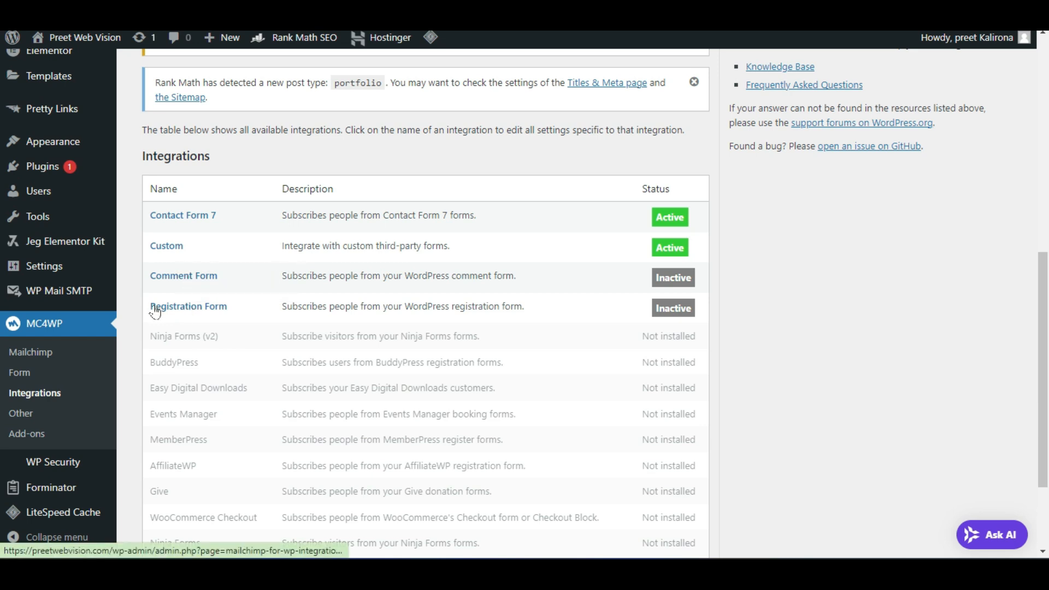
scroll(240, 314, "up", 9)
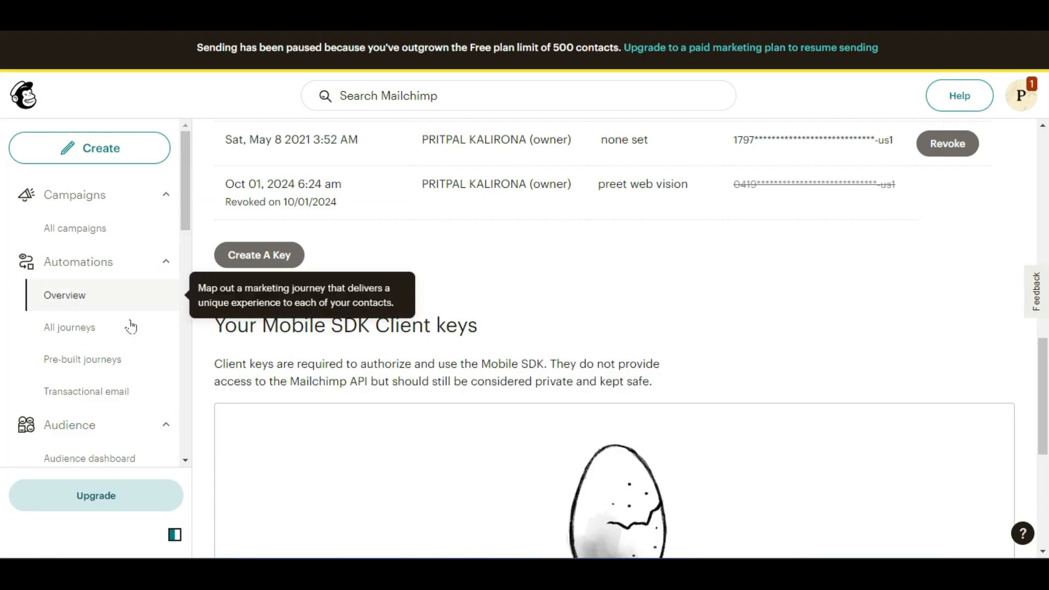
Switch to Mailchimp, open the page for discovering integrations and browse the available apps down to WordPress, Gravity Forms and Squarespace Commerce
scroll(105, 354, "down", 8)
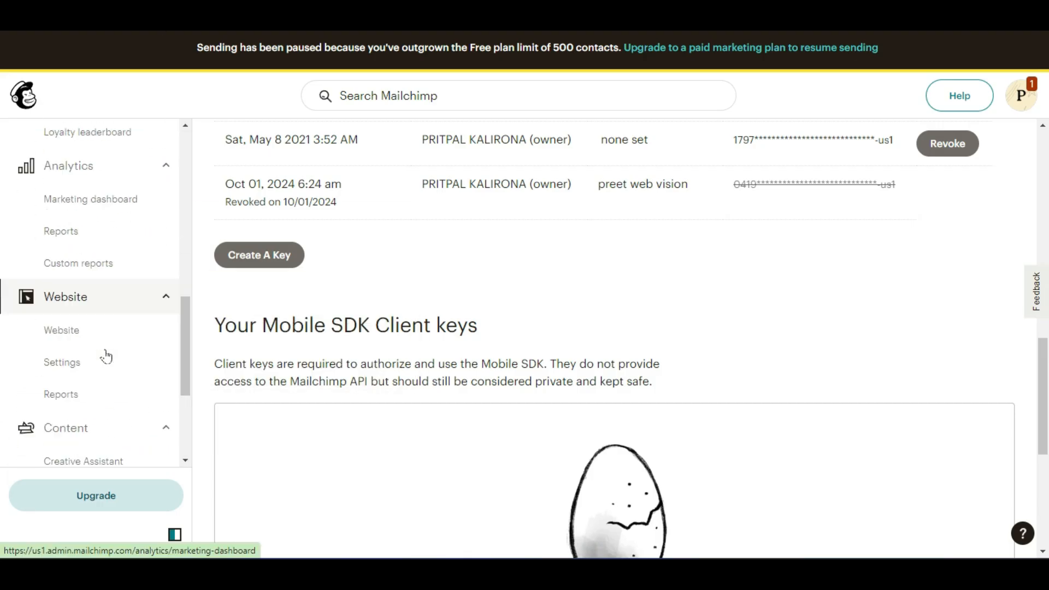
scroll(106, 357, "down", 4)
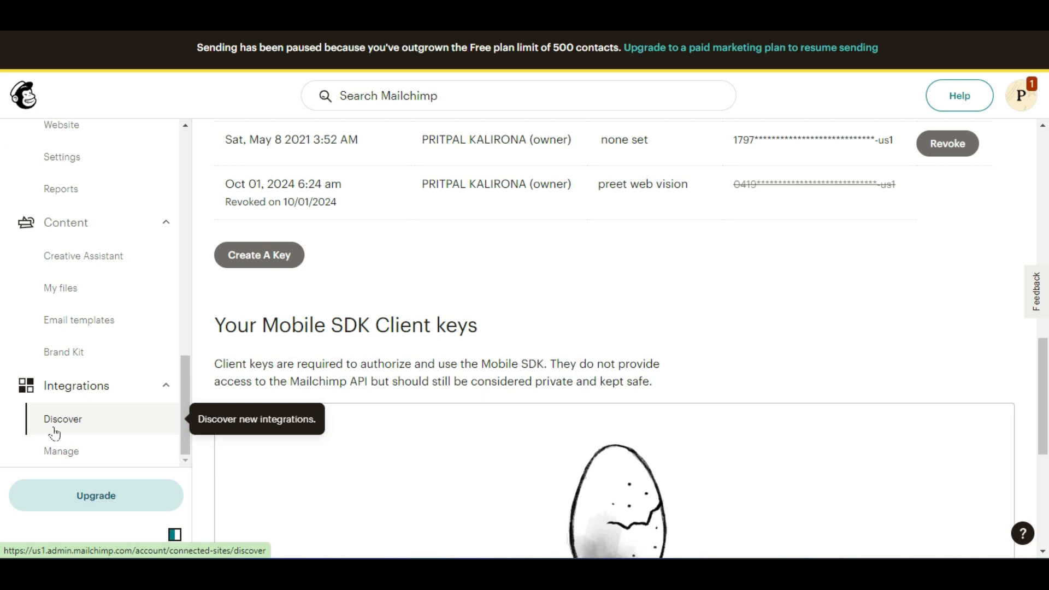
left_click(54, 431)
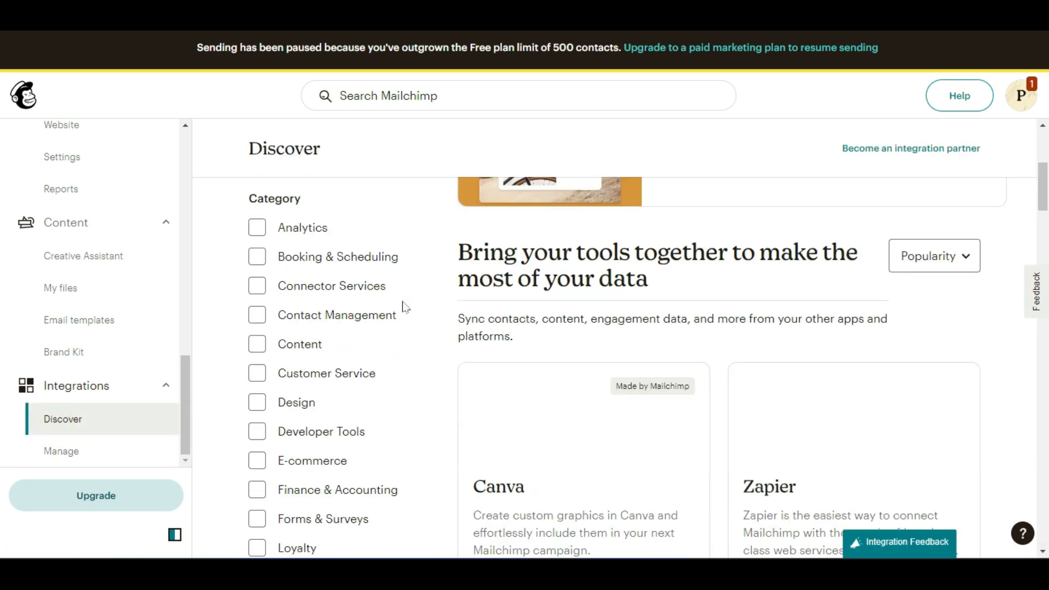
scroll(434, 388, "down", 10)
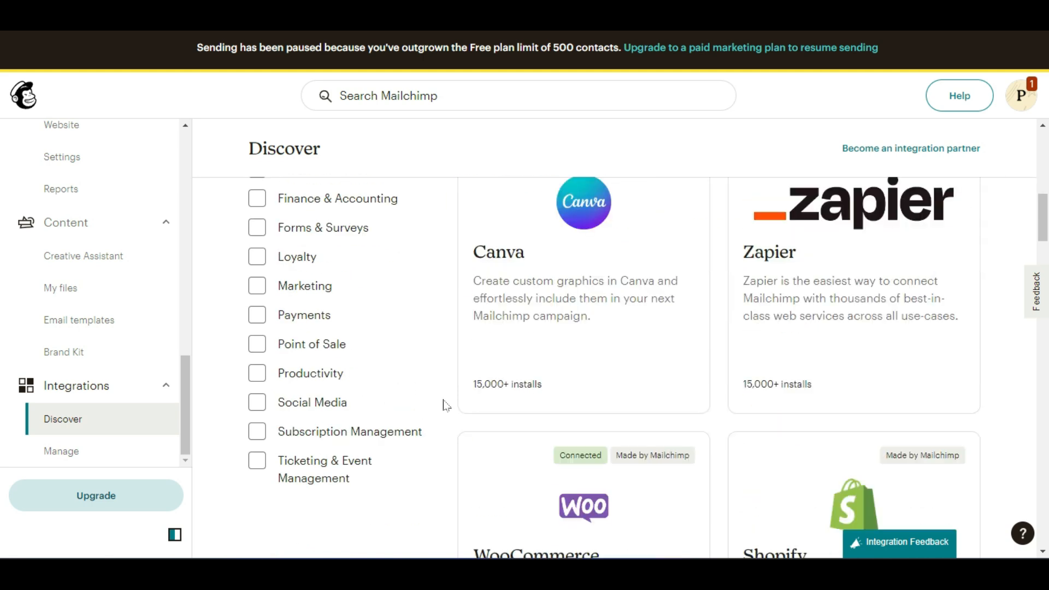
scroll(446, 404, "down", 10)
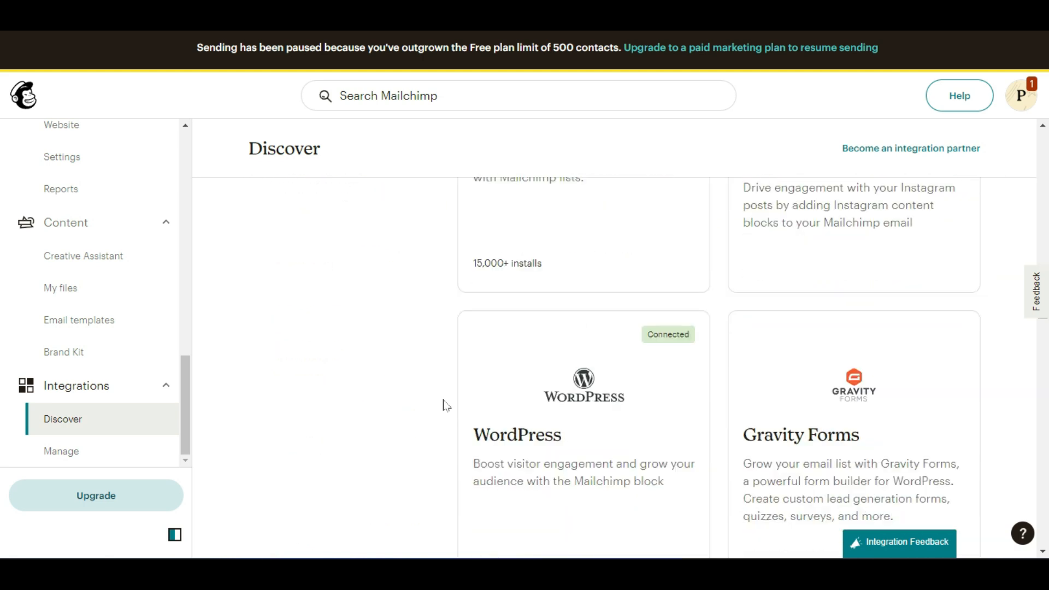
scroll(446, 405, "down", 1)
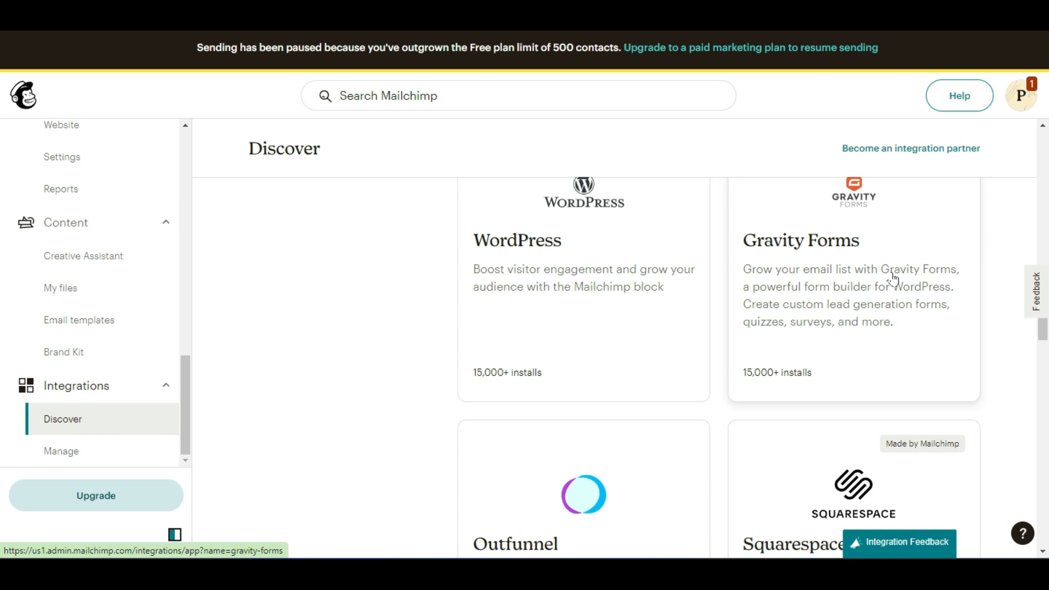
scroll(901, 238, "down", 3)
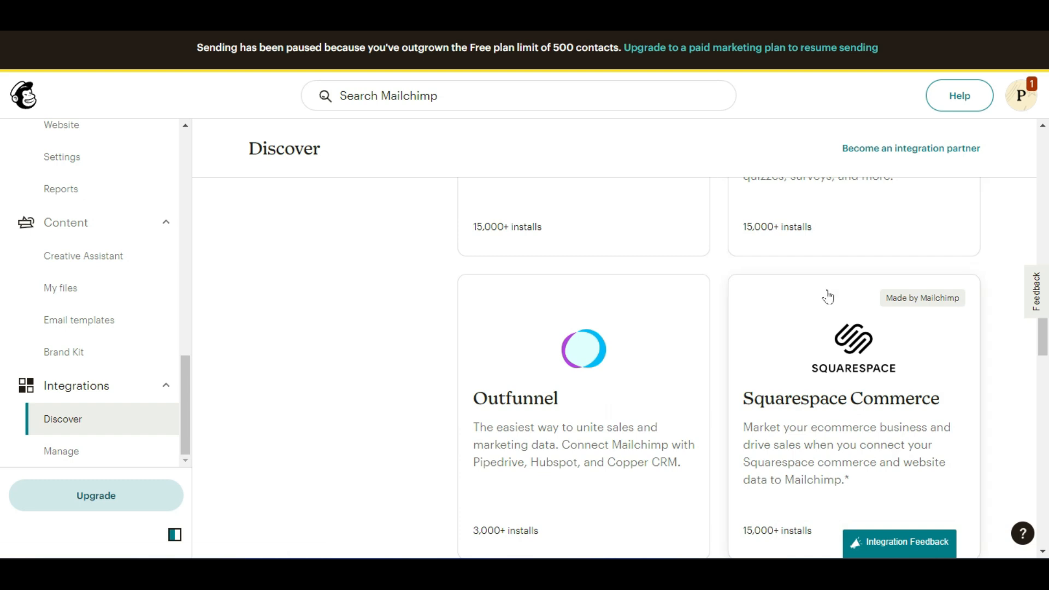
scroll(828, 300, "up", 3)
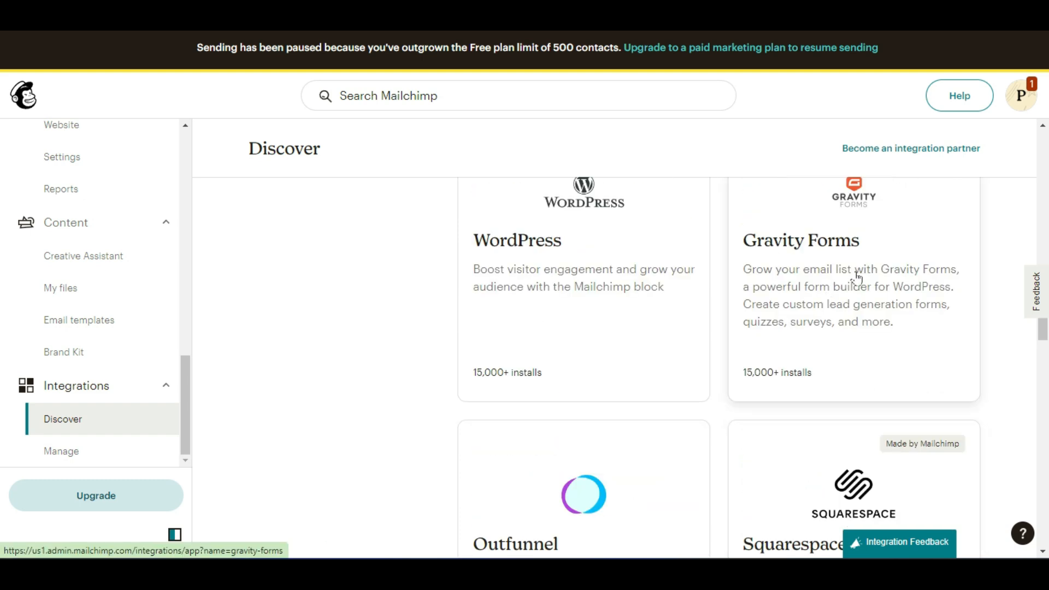
Open the Gravity Forms integration and read its description, support links and Mailchimp connection instructions
left_click(857, 277)
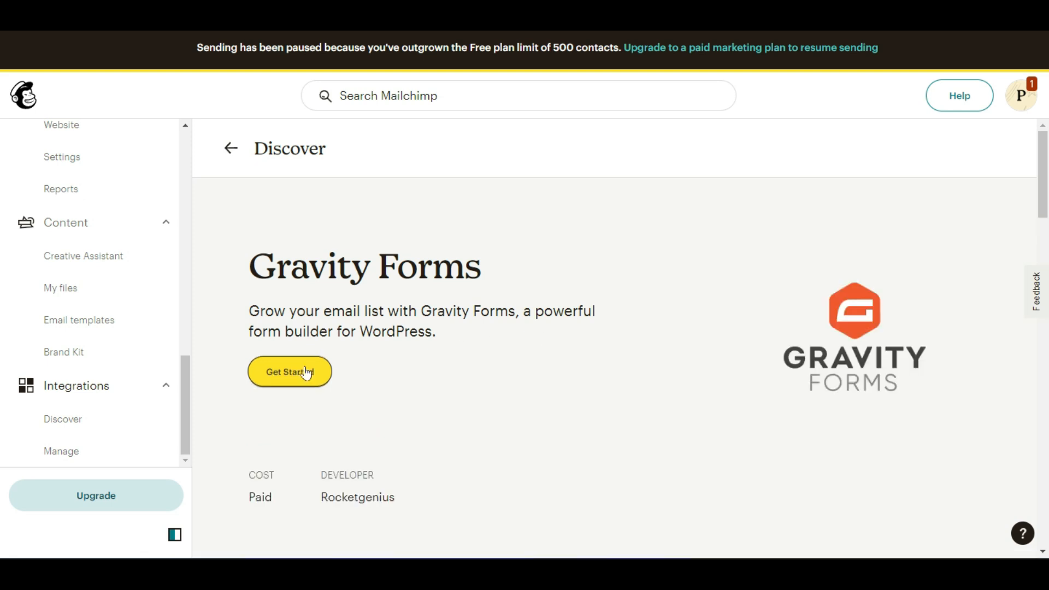
scroll(497, 396, "down", 5)
scroll(556, 375, "down", 4)
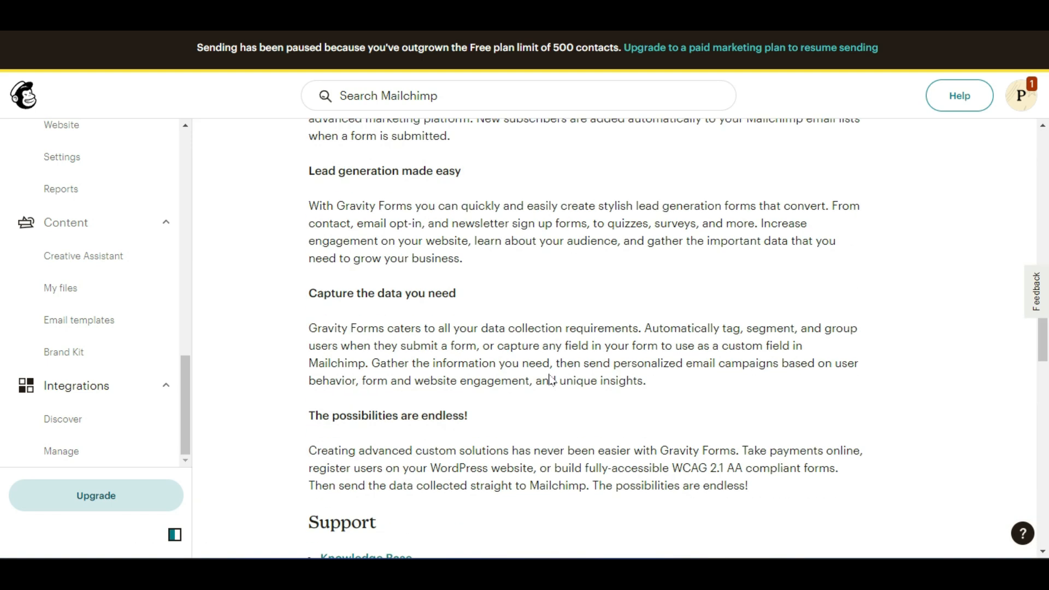
scroll(601, 339, "down", 3)
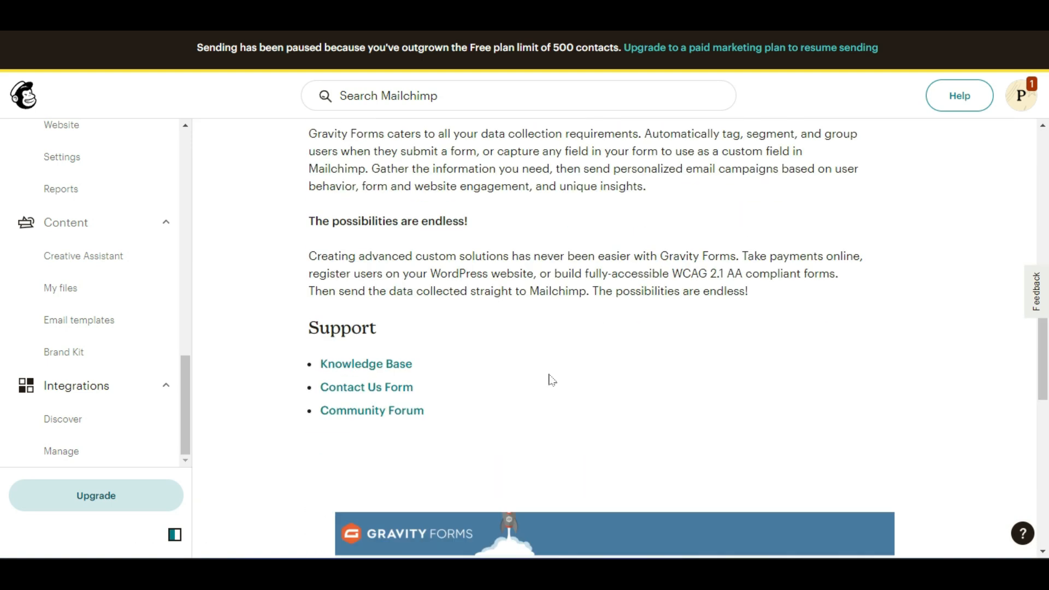
scroll(552, 381, "down", 5)
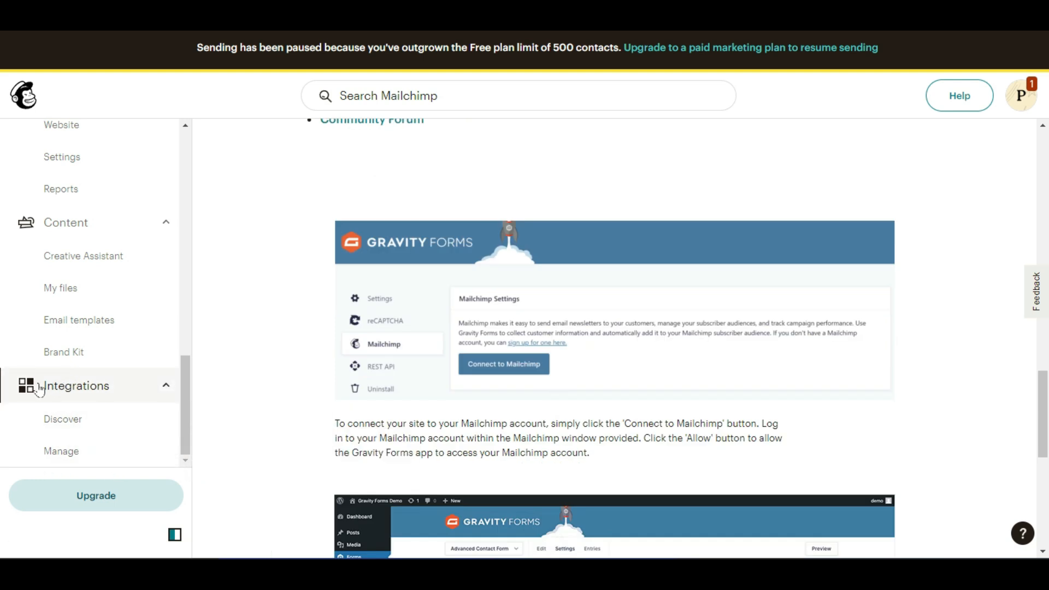
Open the list of connected apps and view the WordPress integration's details down to its custom website code section
left_click(104, 450)
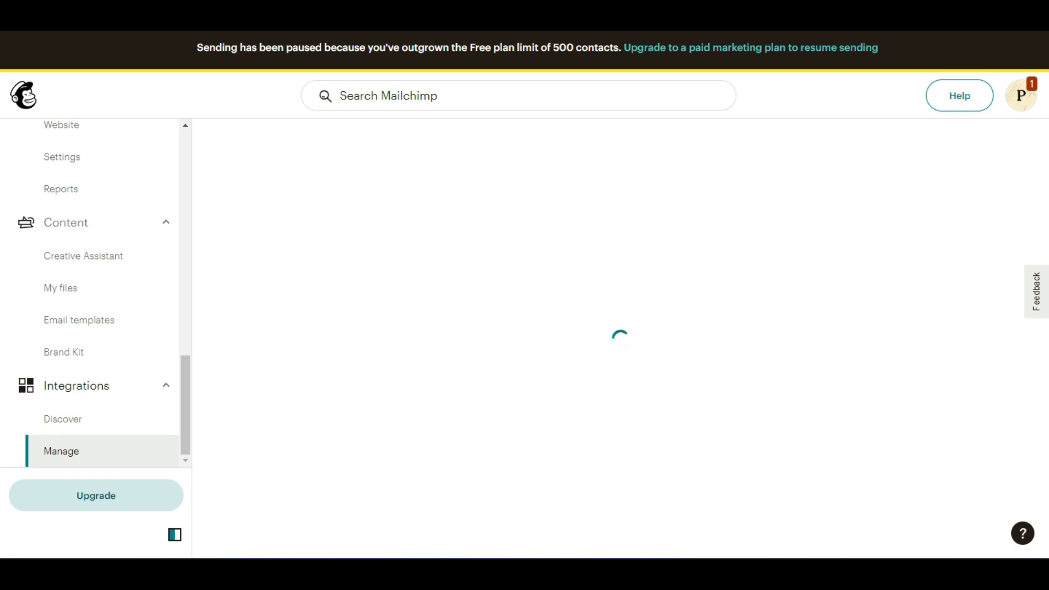
scroll(383, 324, "down", 1)
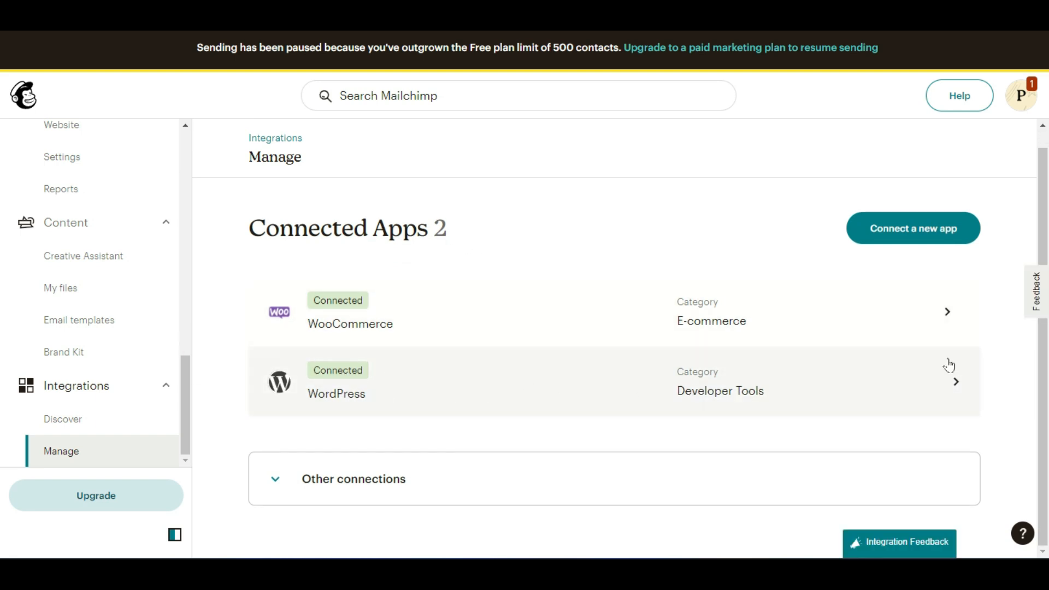
left_click(951, 380)
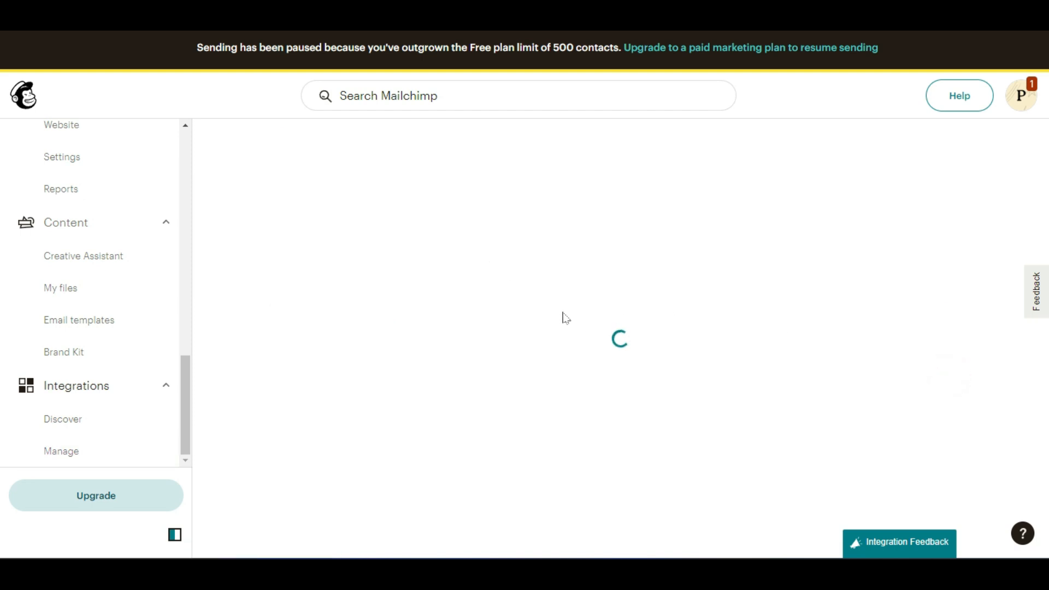
scroll(627, 371, "down", 5)
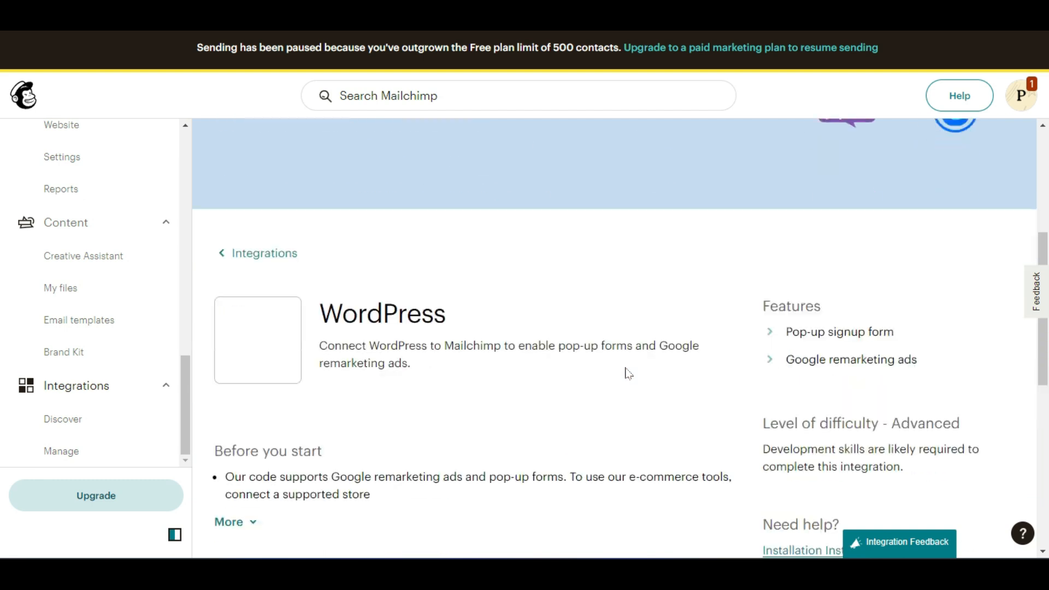
scroll(627, 374, "down", 8)
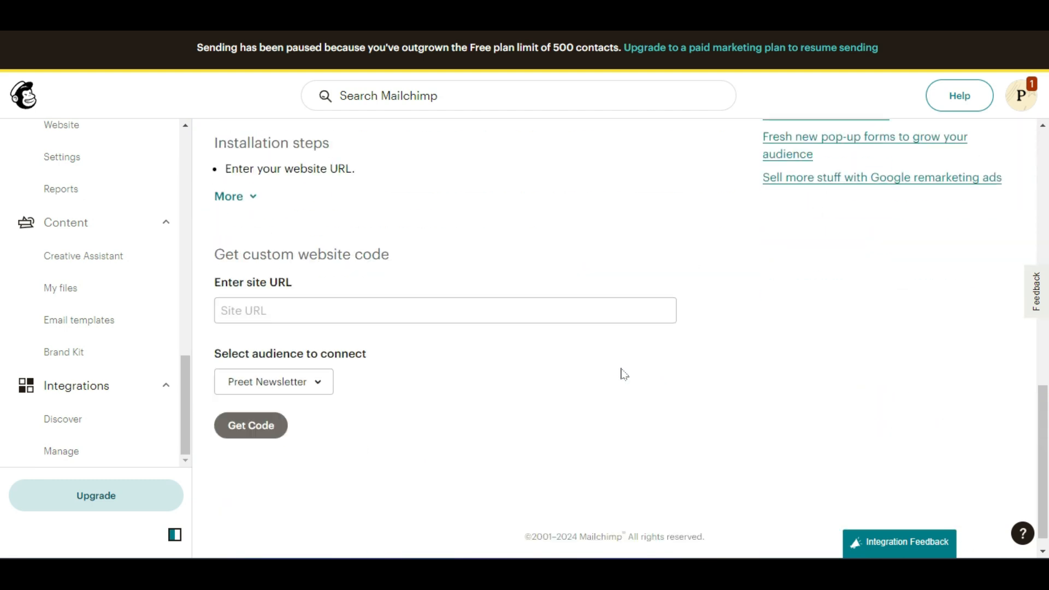
Examine the site URL and audience fields for generating custom website code, and look over the rest of the WordPress integration page
scroll(625, 375, "up", 2)
scroll(631, 372, "down", 2)
left_click(221, 291)
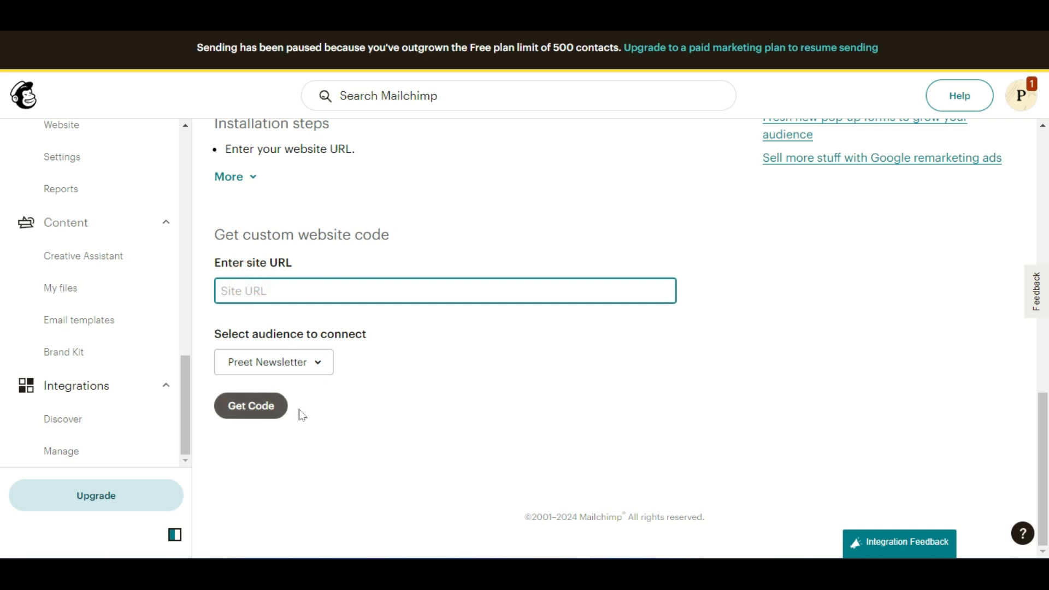
scroll(409, 398, "up", 4)
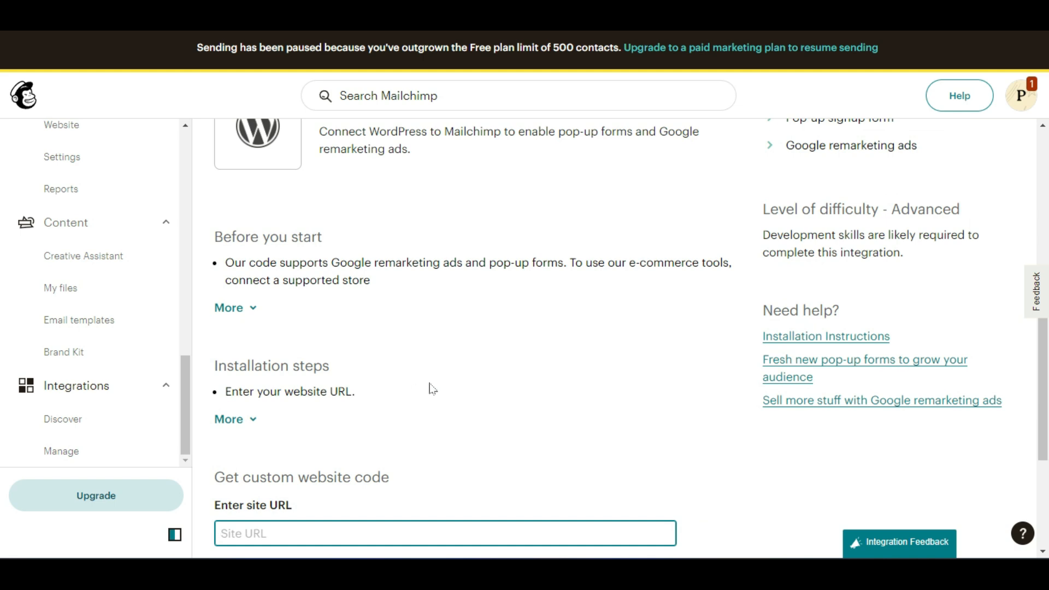
scroll(418, 374, "up", 8)
scroll(620, 341, "up", 1)
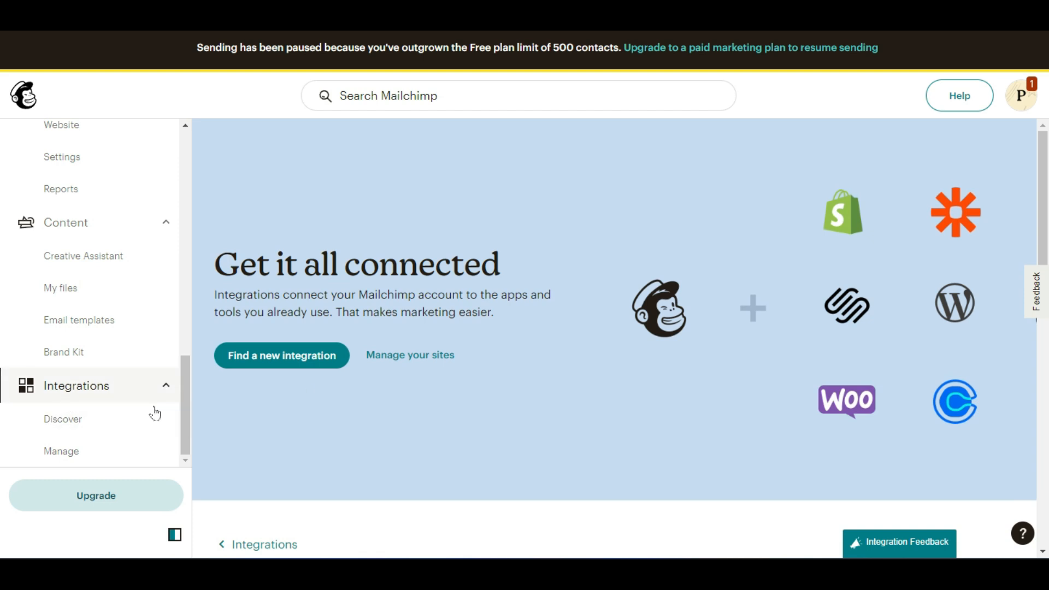
scroll(236, 411, "down", 3)
scroll(236, 411, "down", 8)
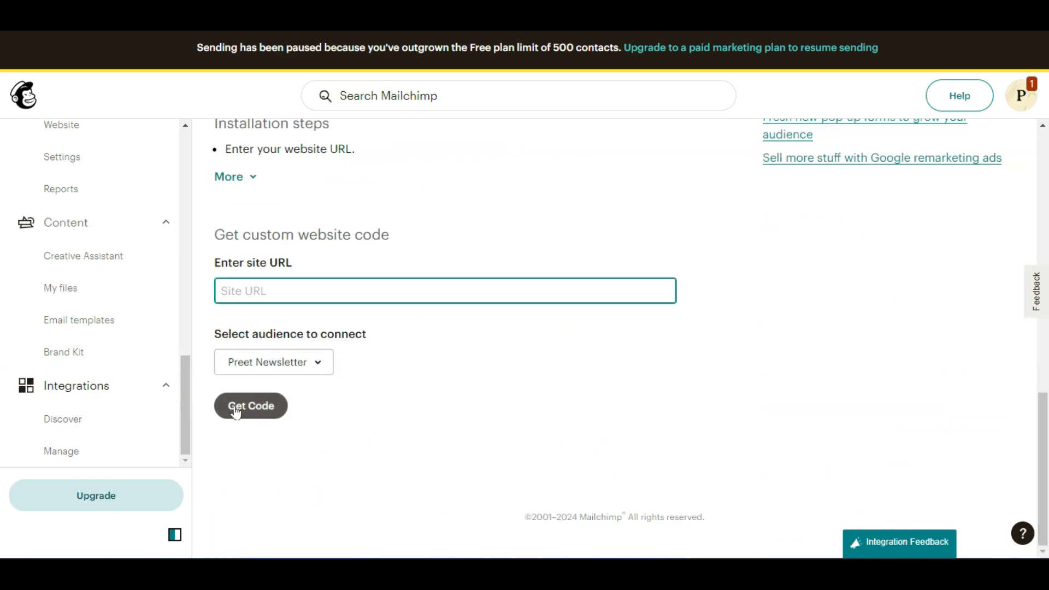
Expand the WordPress integration's installation steps and read through the full instructions
scroll(240, 410, "up", 1)
scroll(243, 411, "up", 1)
left_click(235, 273)
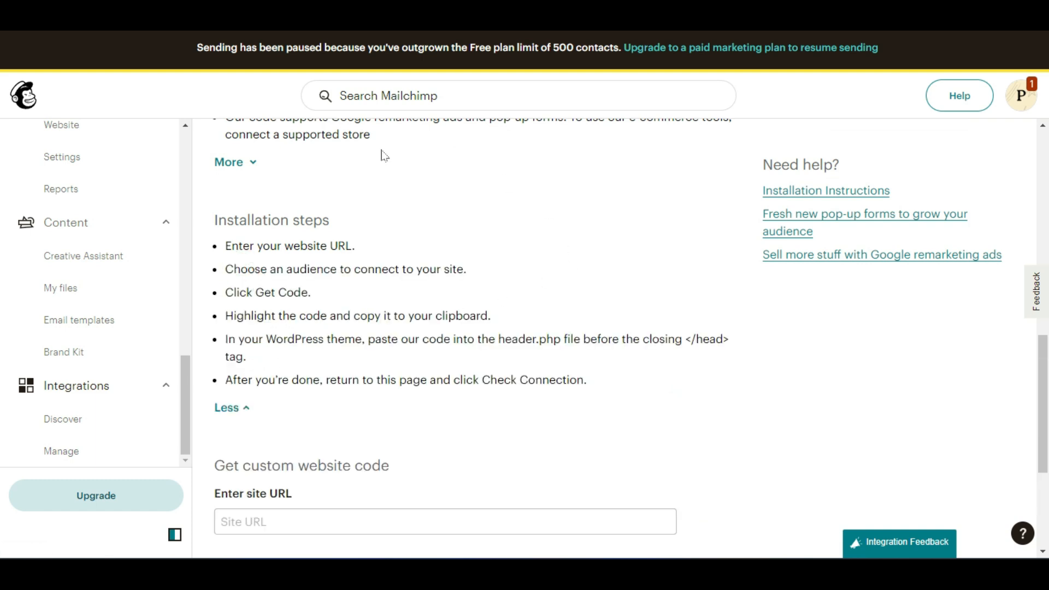
scroll(470, 339, "down", 3)
scroll(469, 338, "up", 8)
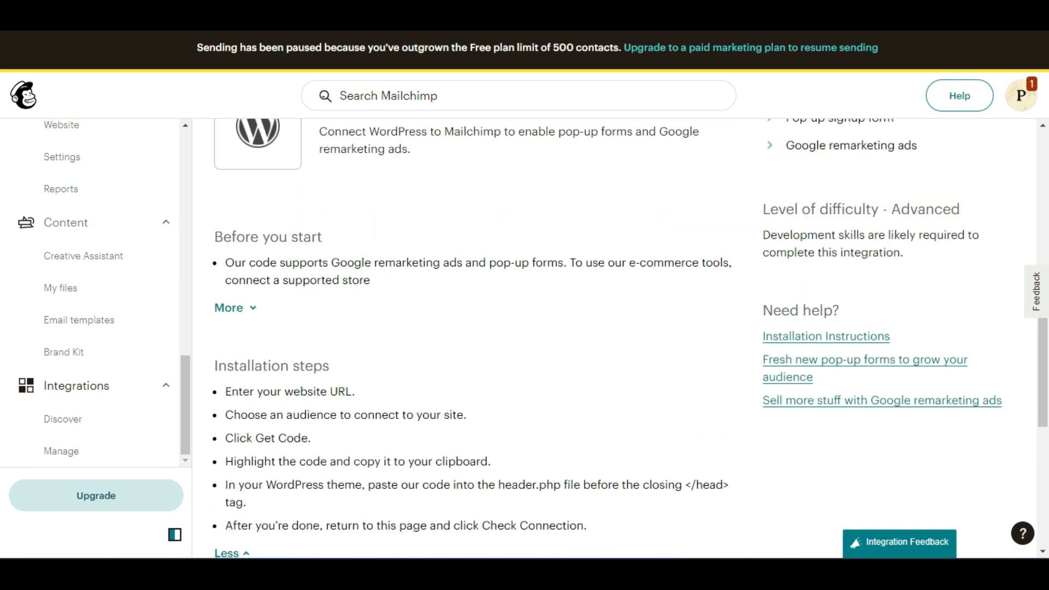
scroll(470, 338, "down", 4)
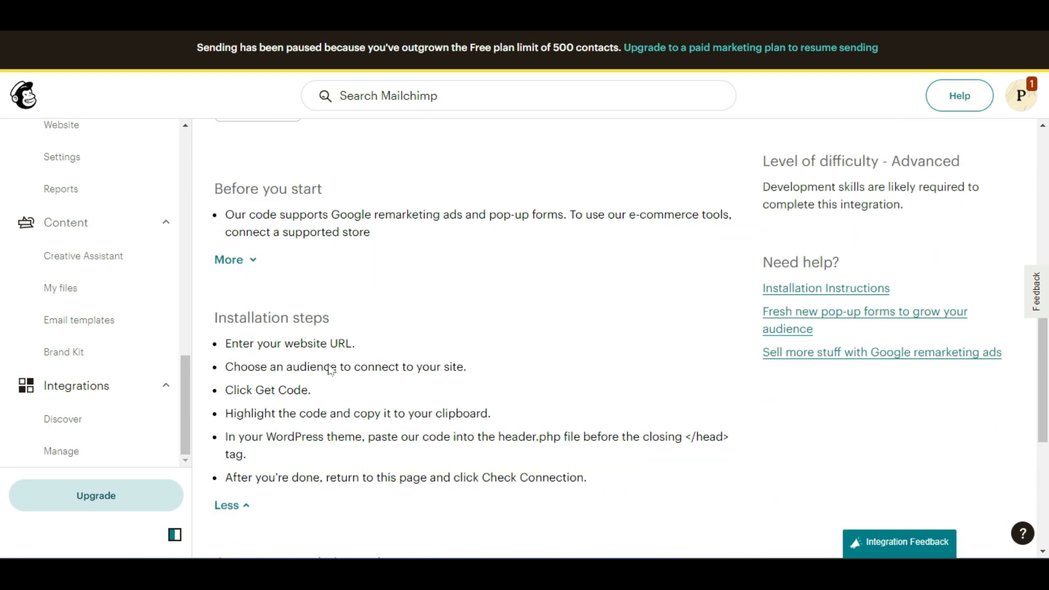
scroll(464, 342, "up", 5)
scroll(96, 440, "up", 10)
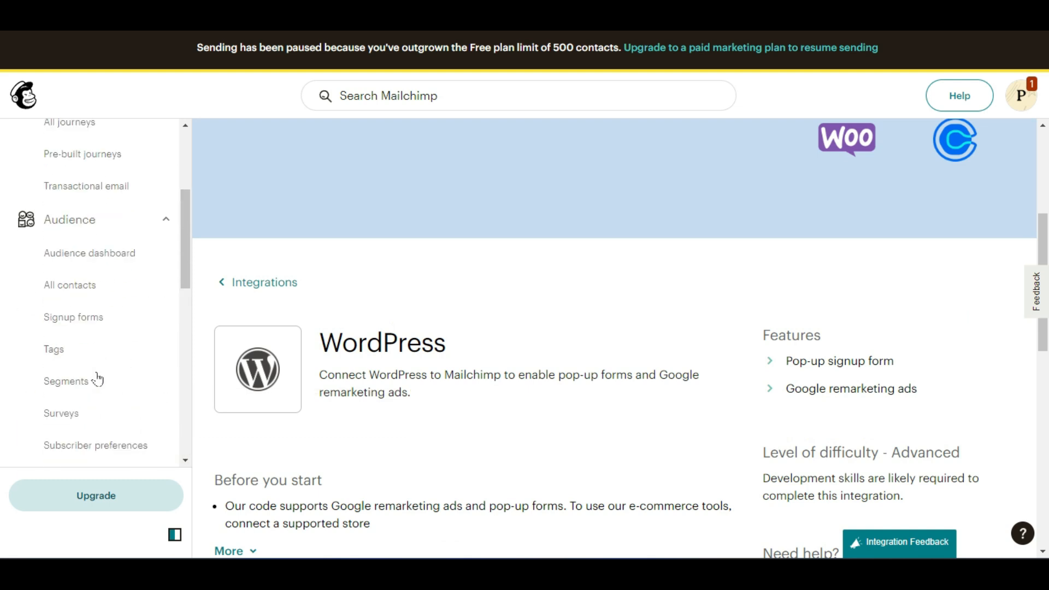